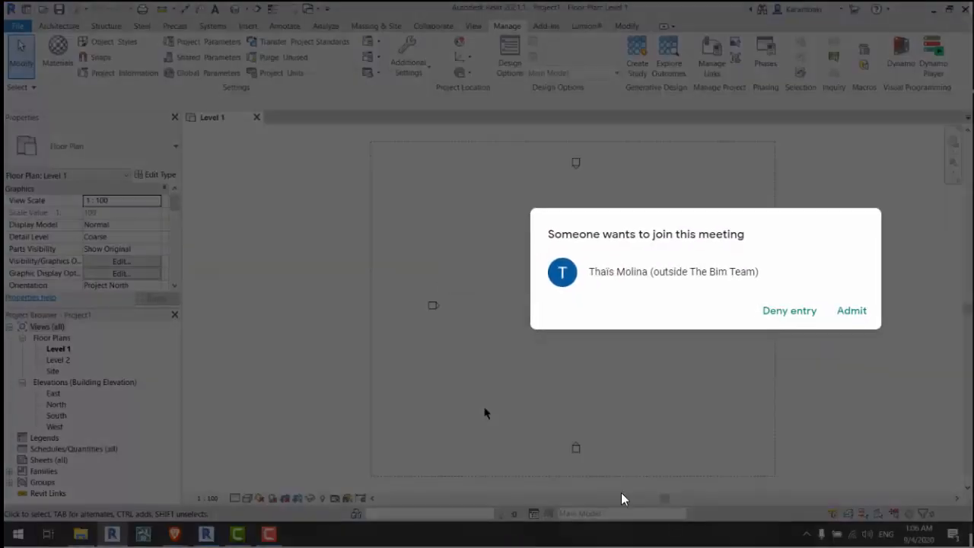
Step: Admit the participant waiting to join the meeting
{"action": "left_click", "coordinate": [852, 311]}
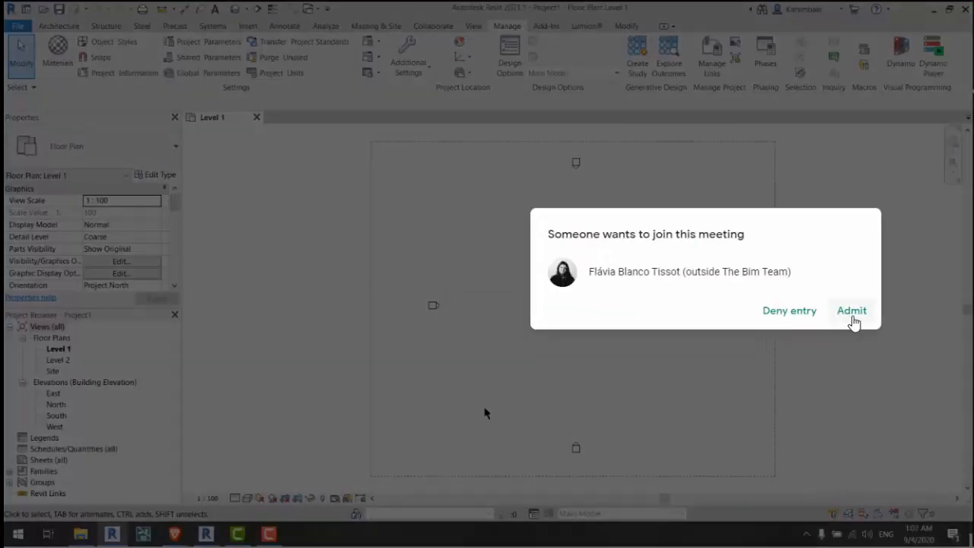
{"action": "left_click", "coordinate": [852, 311]}
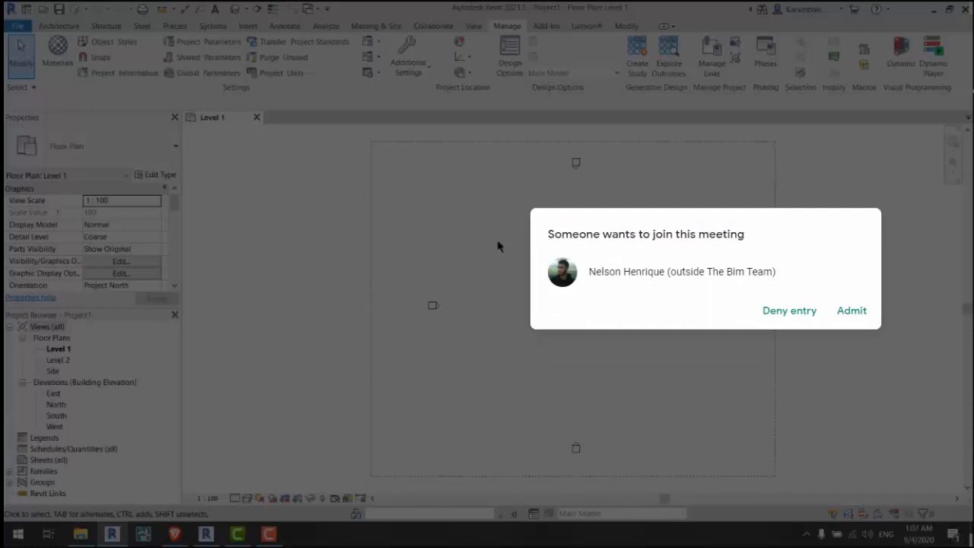
{"action": "left_click", "coordinate": [853, 312]}
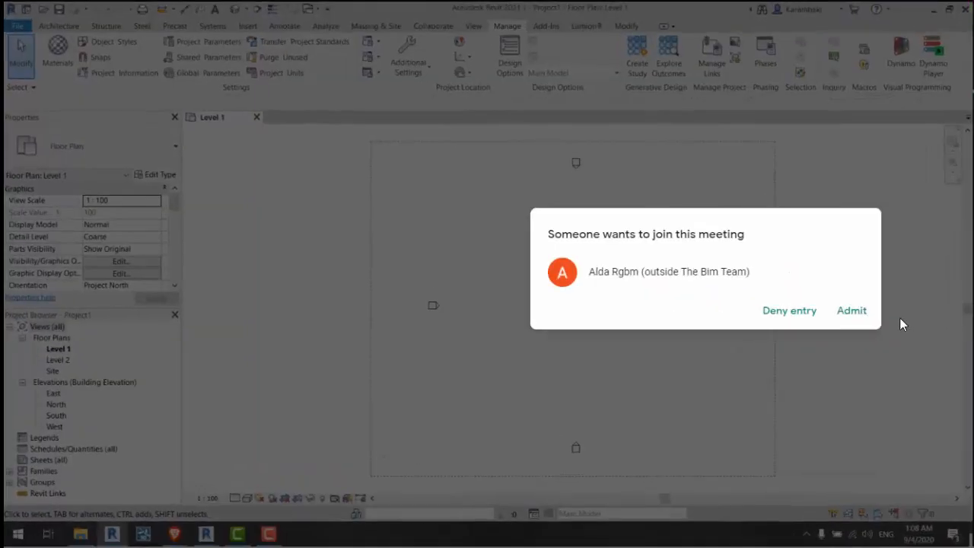
{"action": "left_click", "coordinate": [844, 313]}
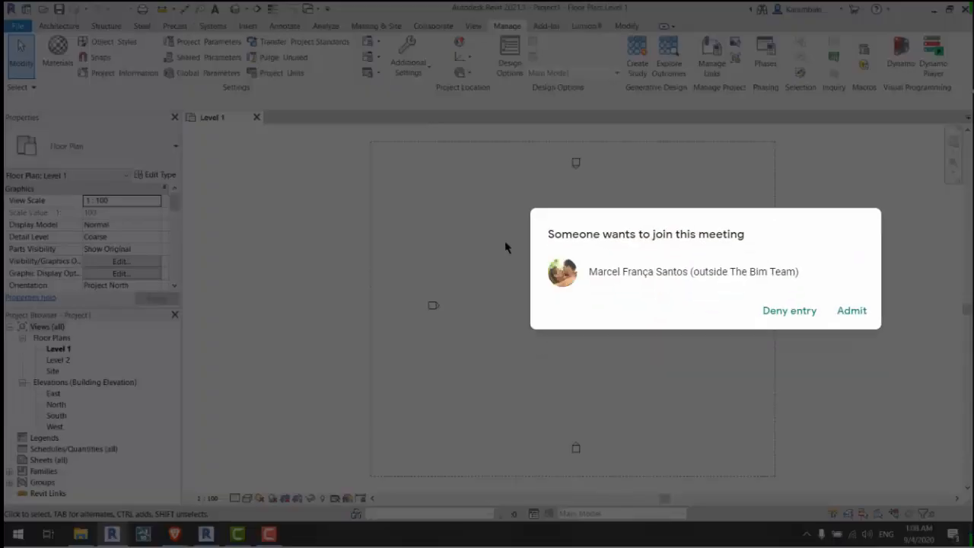
{"action": "left_click", "coordinate": [846, 312]}
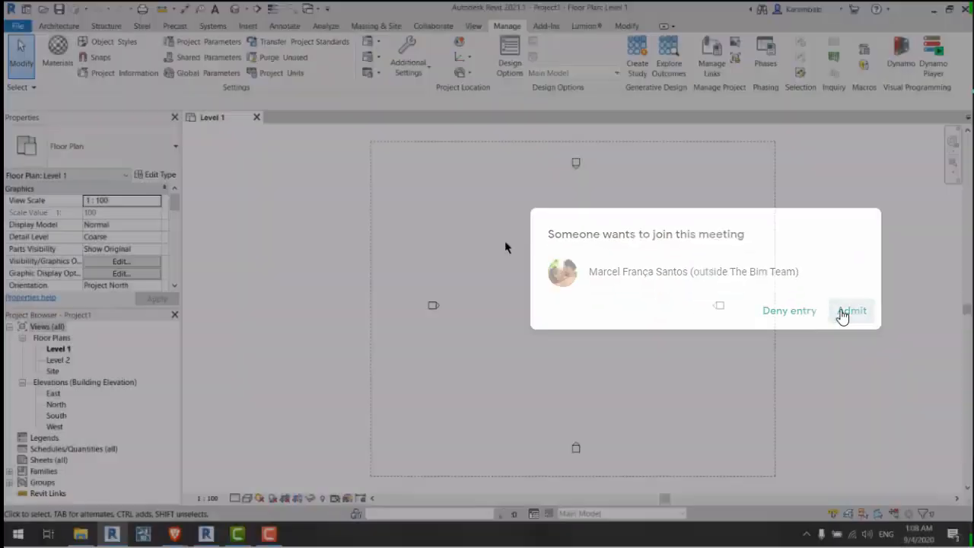
Step: Draw a trial 11 m wall and set its unconnected height to 4 m
{"action": "left_click", "coordinate": [59, 25]}
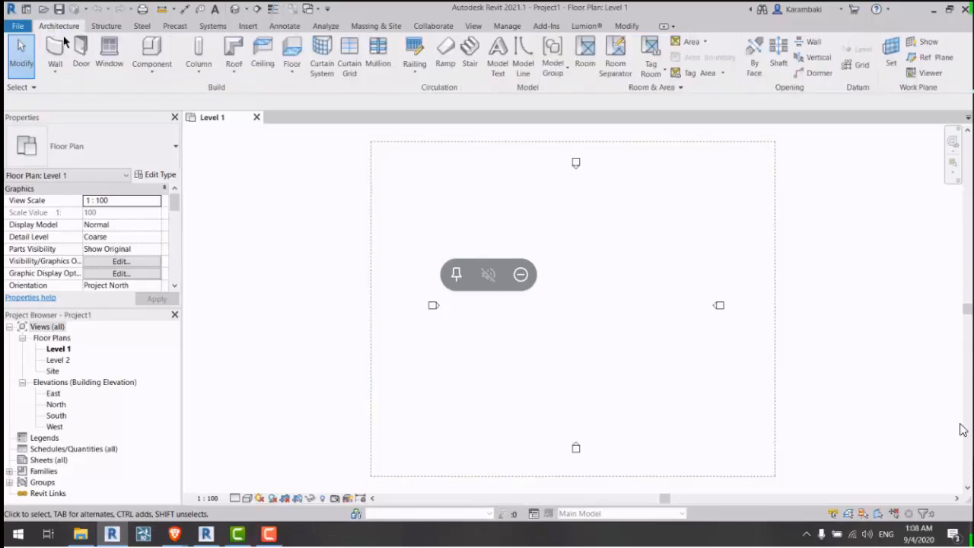
{"action": "left_click", "coordinate": [54, 53]}
{"action": "scroll", "coordinate": [572, 328], "scroll_direction": "up", "scroll_amount": 4}
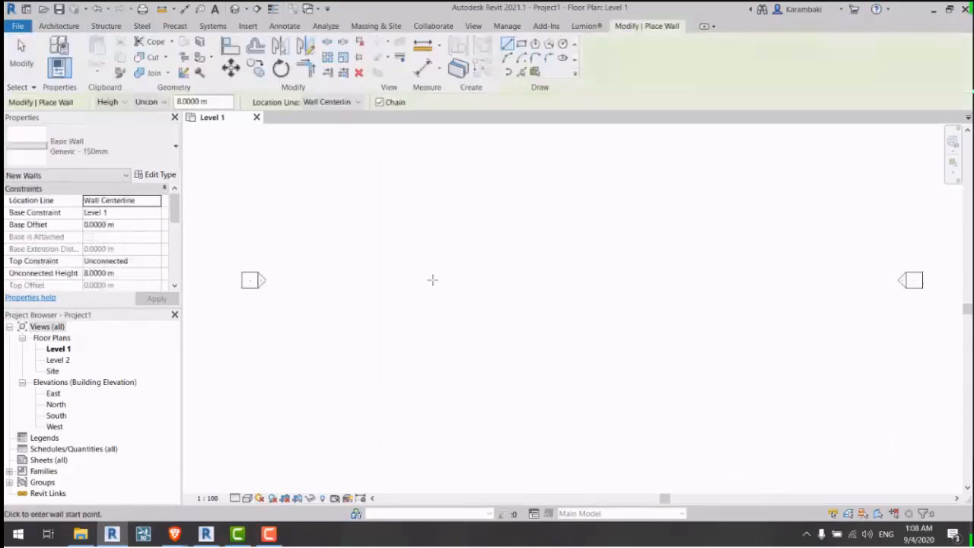
{"action": "left_click", "coordinate": [432, 278]}
{"action": "left_click", "coordinate": [575, 267]}
{"action": "key", "text": "Escape"}
{"action": "key", "text": "Escape"}
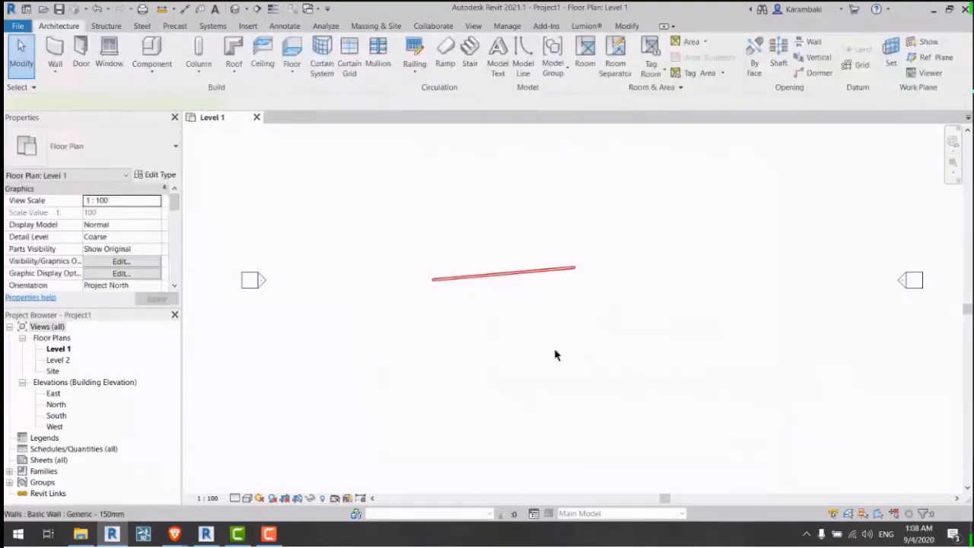
{"action": "left_click", "coordinate": [472, 276]}
{"action": "left_click", "coordinate": [127, 272]}
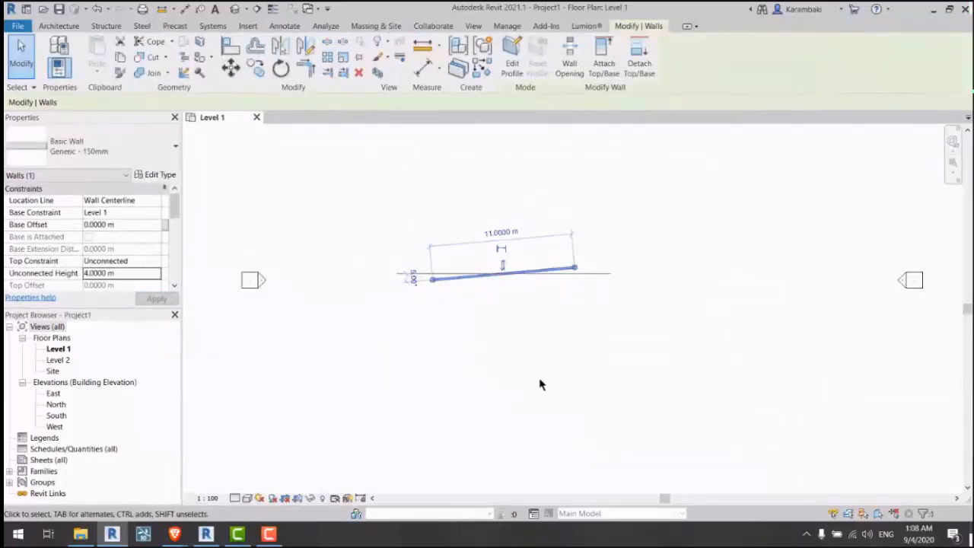
{"action": "key", "text": "Escape"}
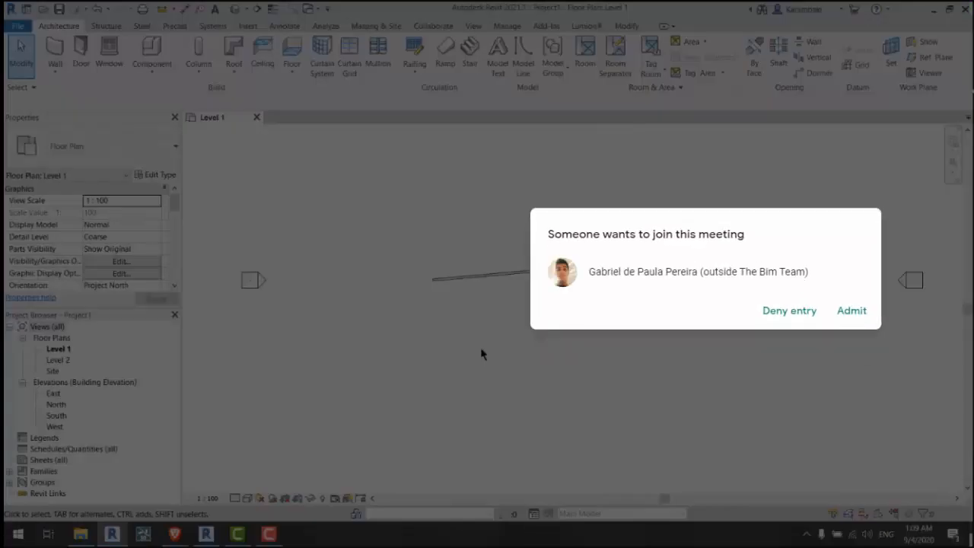
Step: Admit the waiting meeting participant and delete the trial wall
{"action": "left_click", "coordinate": [851, 310]}
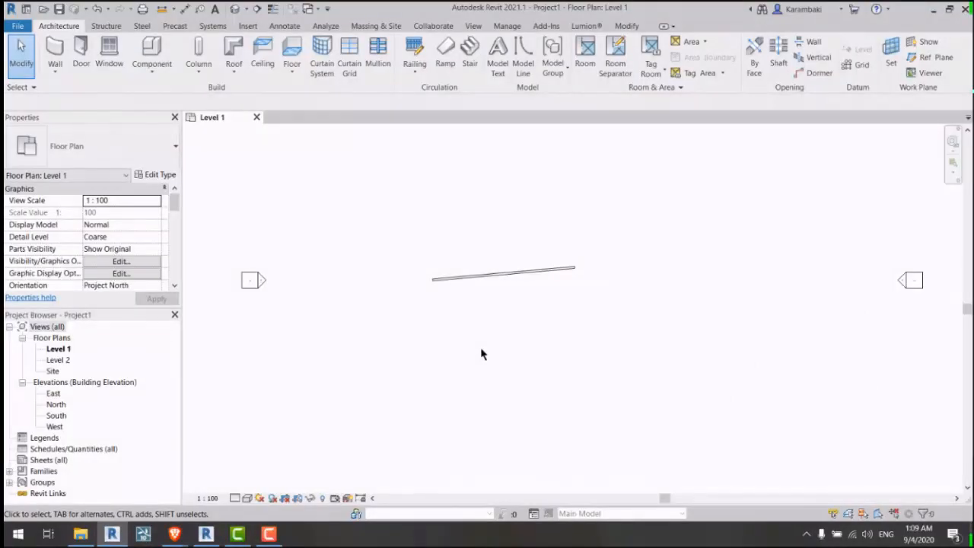
{"action": "scroll", "coordinate": [489, 349], "scroll_direction": "down", "scroll_amount": 5}
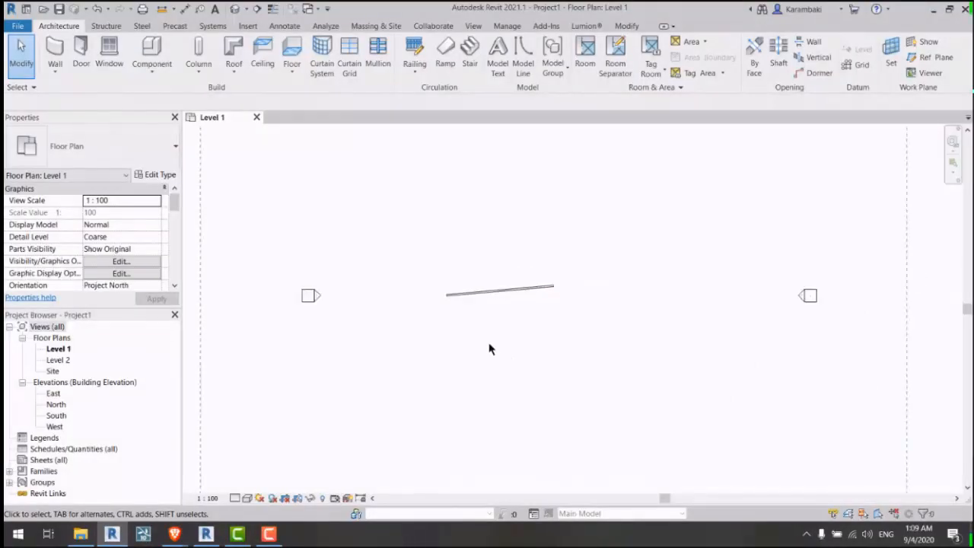
{"action": "left_click_drag", "start_coordinate": [545, 332], "coordinate": [545, 332]}
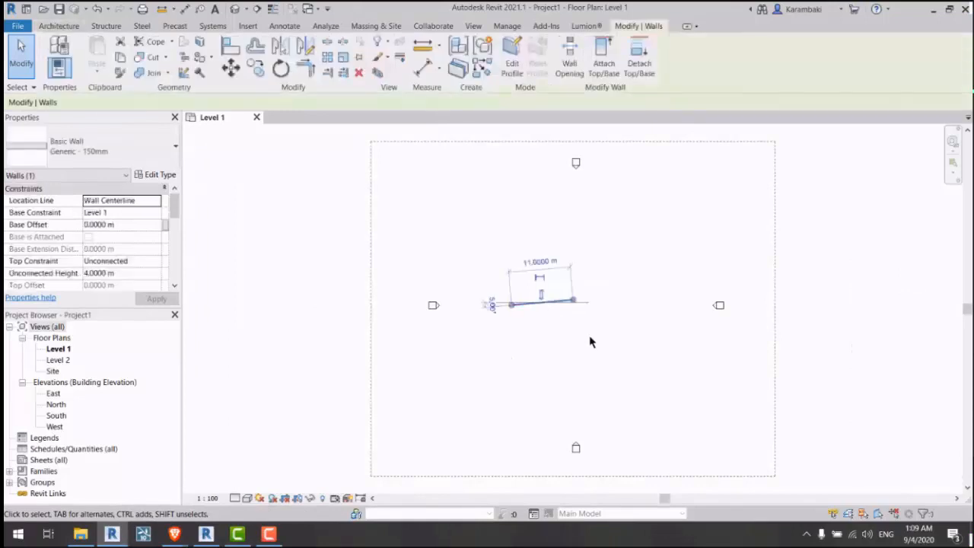
{"action": "key", "text": "Delete"}
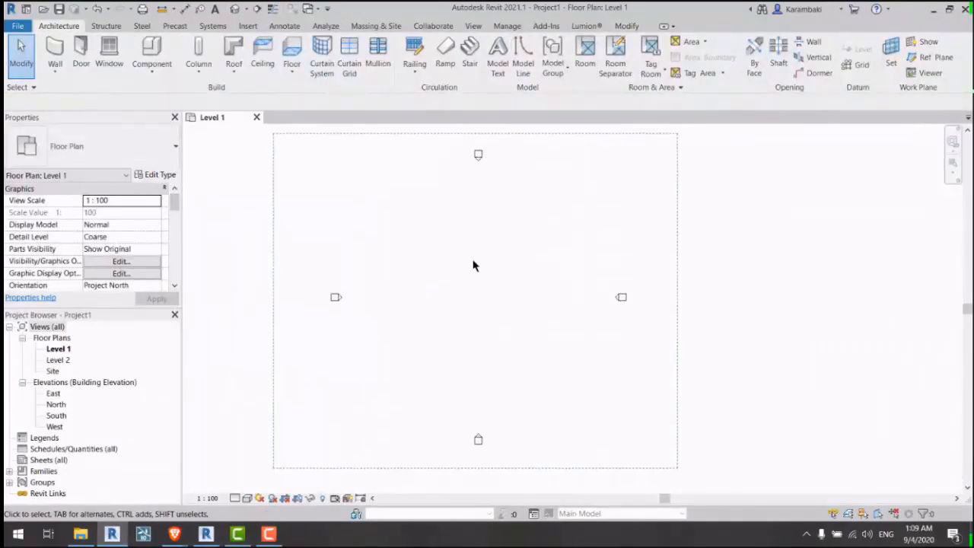
Step: Launch Dynamo from the Manage tab and minimize it back to the floor plan
{"action": "left_click", "coordinate": [507, 26]}
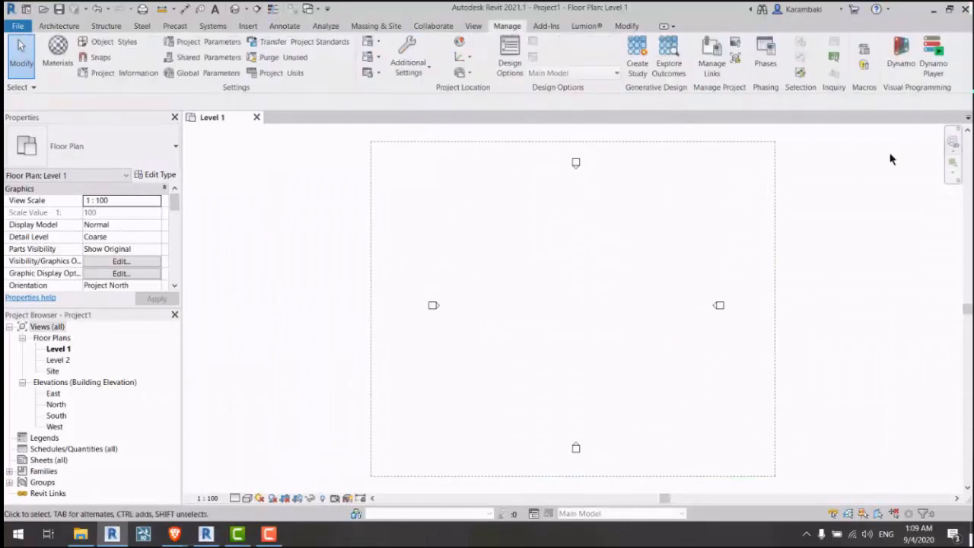
{"action": "left_click", "coordinate": [901, 53]}
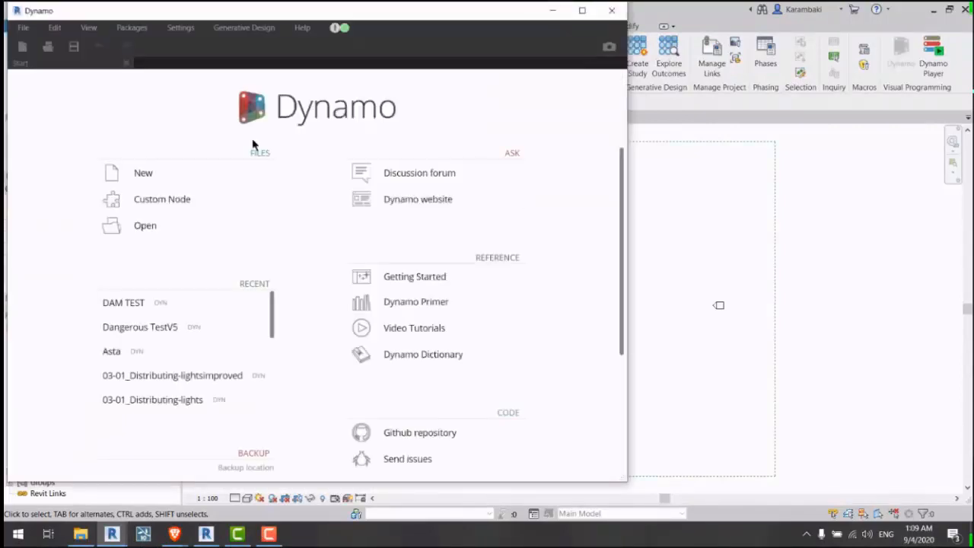
{"action": "left_click", "coordinate": [552, 13]}
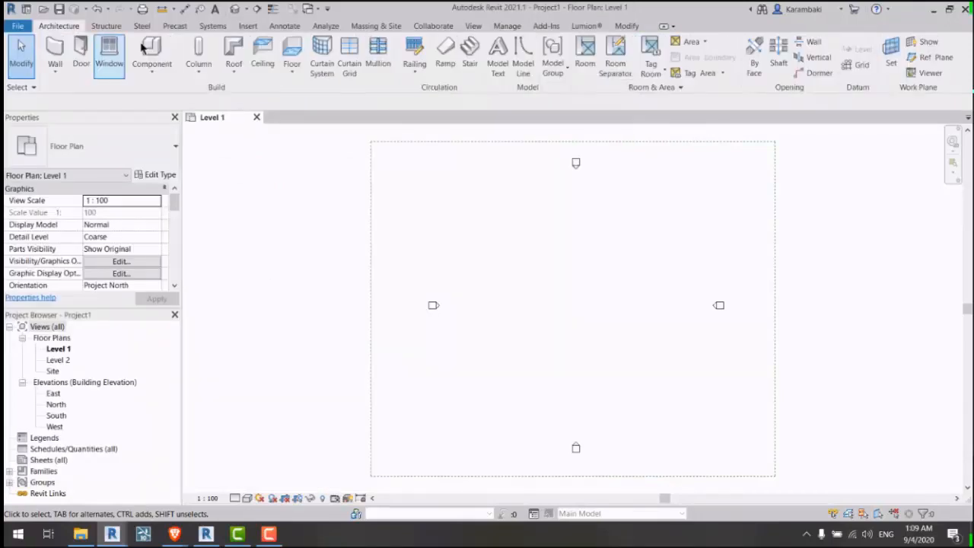
Step: Place the site outline's corners with model lines on the Level 1 plan
{"action": "left_click", "coordinate": [521, 58]}
{"action": "scroll", "coordinate": [613, 304], "scroll_direction": "up", "scroll_amount": 3}
{"action": "left_click", "coordinate": [382, 284]}
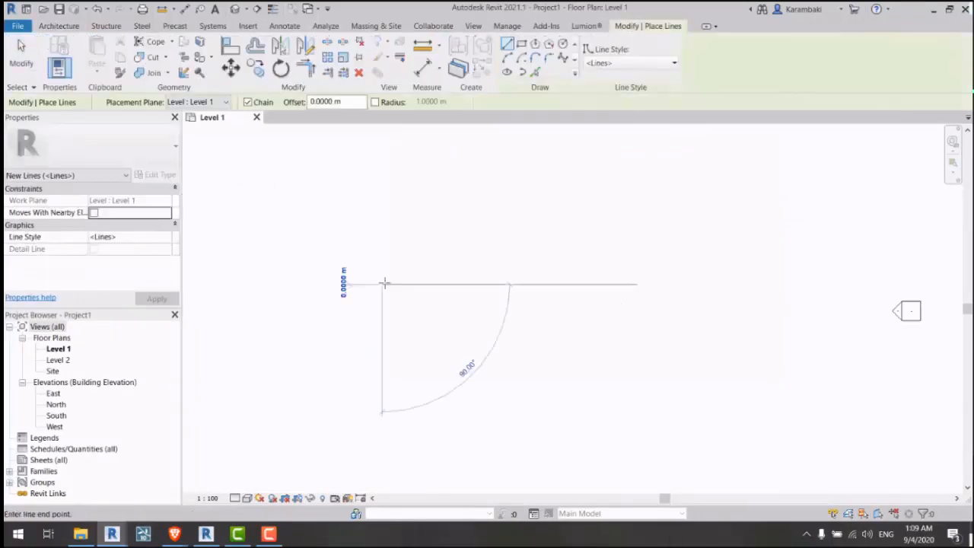
{"action": "left_click", "coordinate": [584, 199]}
{"action": "middle_click_drag", "start_coordinate": [682, 343], "coordinate": [635, 286]}
{"action": "scroll", "coordinate": [639, 278], "scroll_direction": "down", "scroll_amount": 1}
{"action": "left_click", "coordinate": [684, 283]}
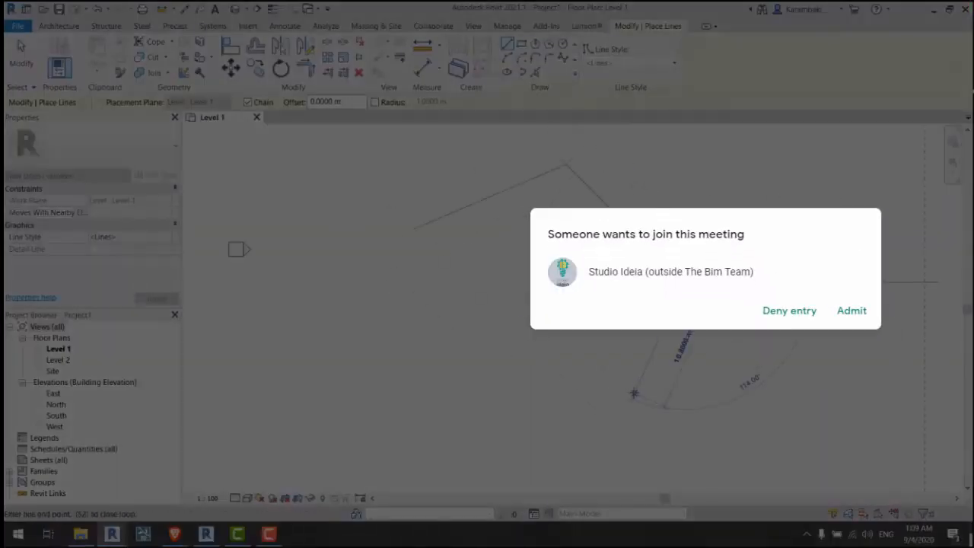
{"action": "left_click", "coordinate": [634, 392]}
{"action": "left_click", "coordinate": [852, 311]}
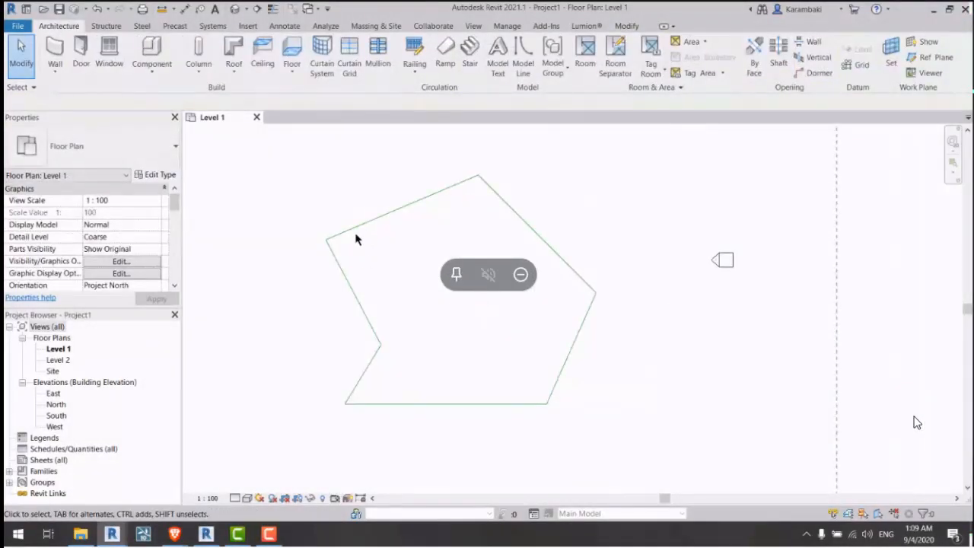
Step: Select the outline chain and drag its lower-right corner outward to the right
{"action": "key", "text": "Tab"}
{"action": "left_click", "coordinate": [585, 309]}
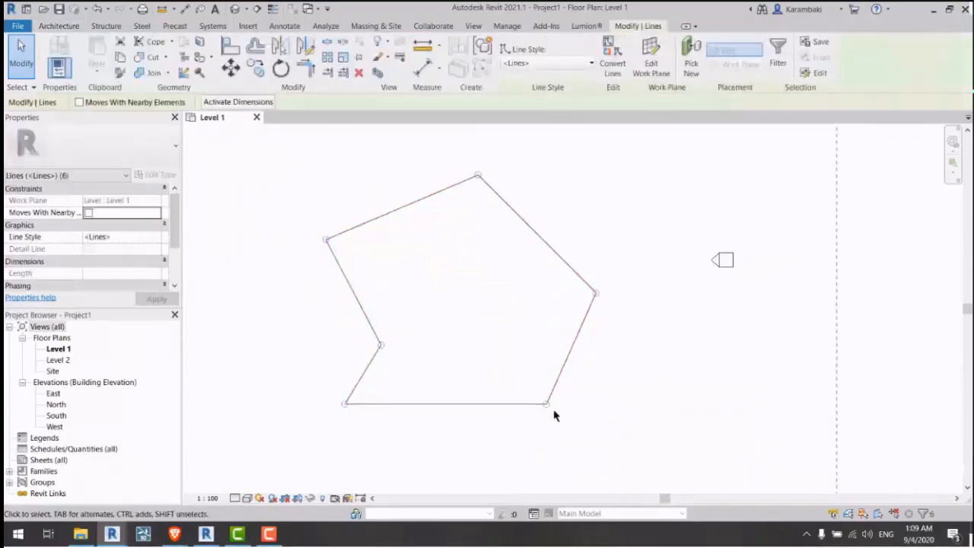
{"action": "left_click_drag", "start_coordinate": [547, 403], "coordinate": [595, 427]}
{"action": "left_click", "coordinate": [509, 354]}
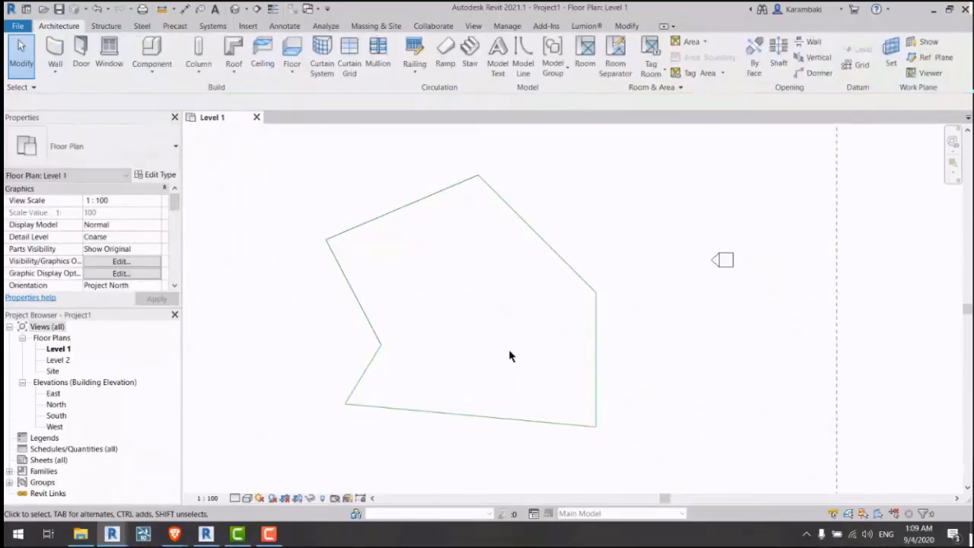
{"action": "middle_click_drag", "start_coordinate": [509, 355], "coordinate": [489, 335]}
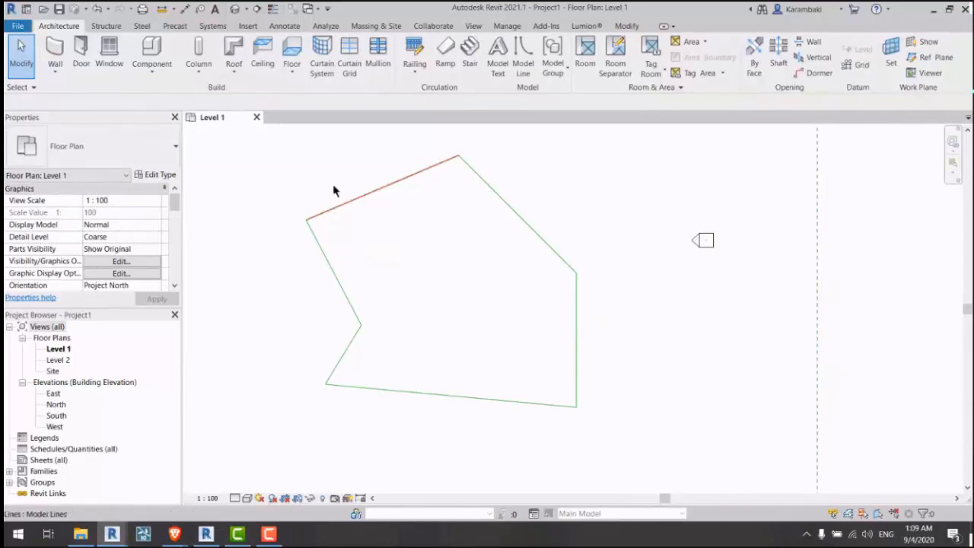
Step: Start an extra model line near the outline, then cancel it
{"action": "left_click", "coordinate": [521, 67]}
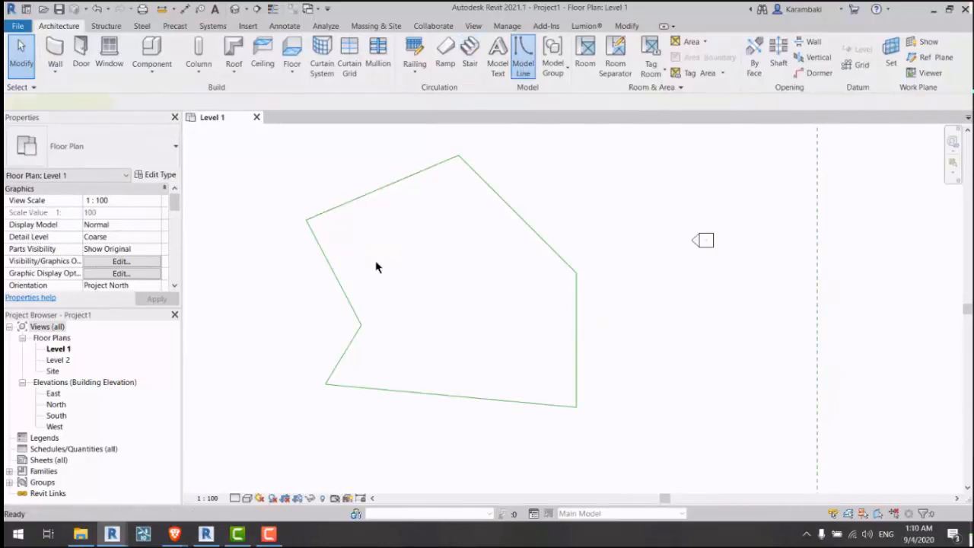
{"action": "left_click", "coordinate": [327, 245]}
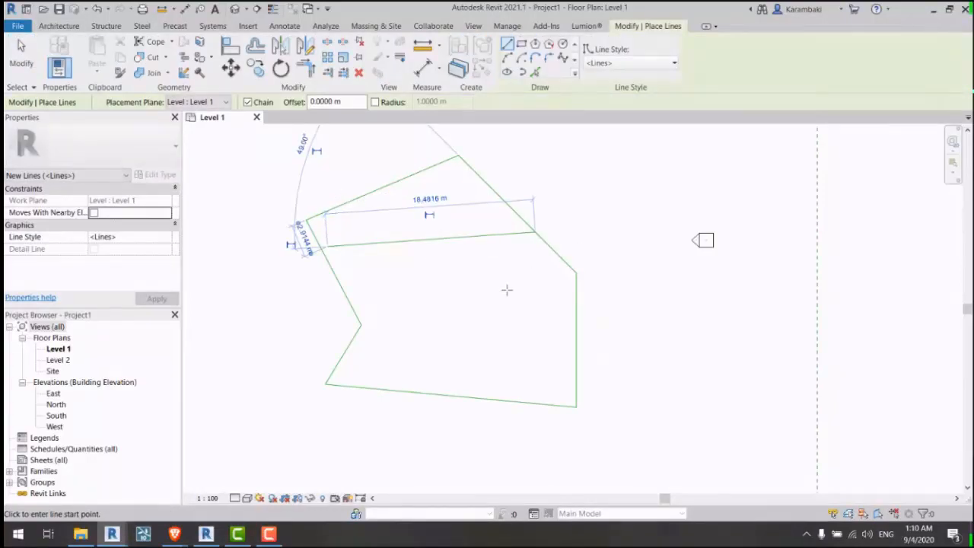
{"action": "key", "text": "Escape"}
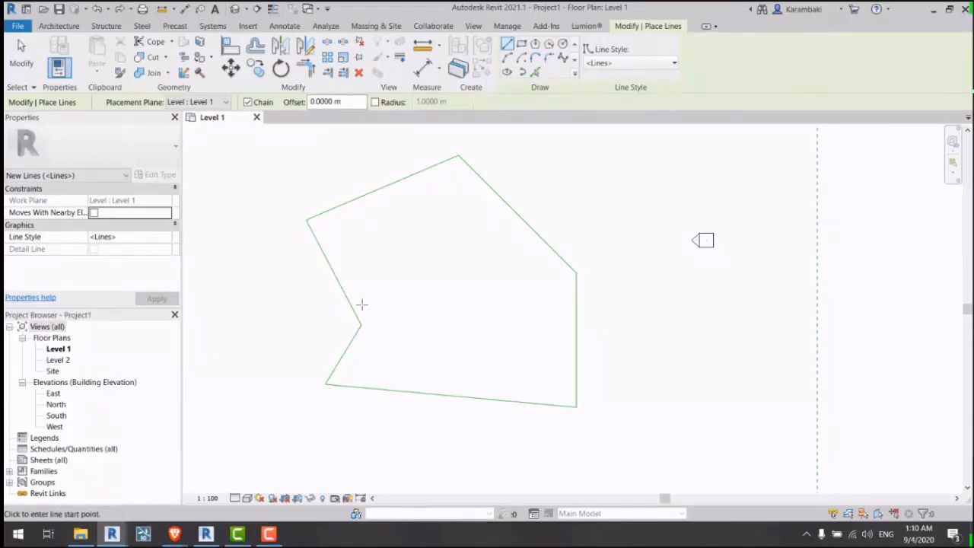
{"action": "middle_click_drag", "start_coordinate": [449, 300], "coordinate": [447, 285]}
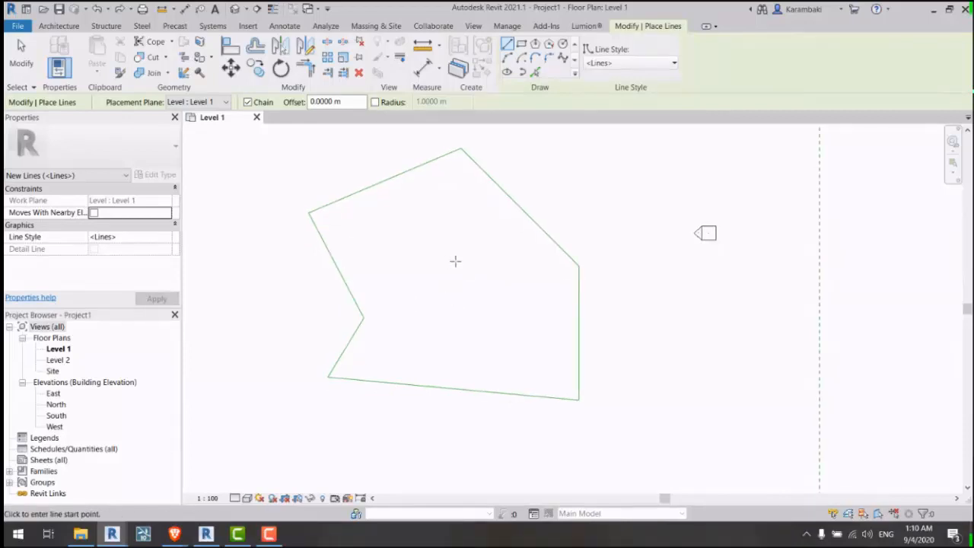
{"action": "key", "text": "Escape"}
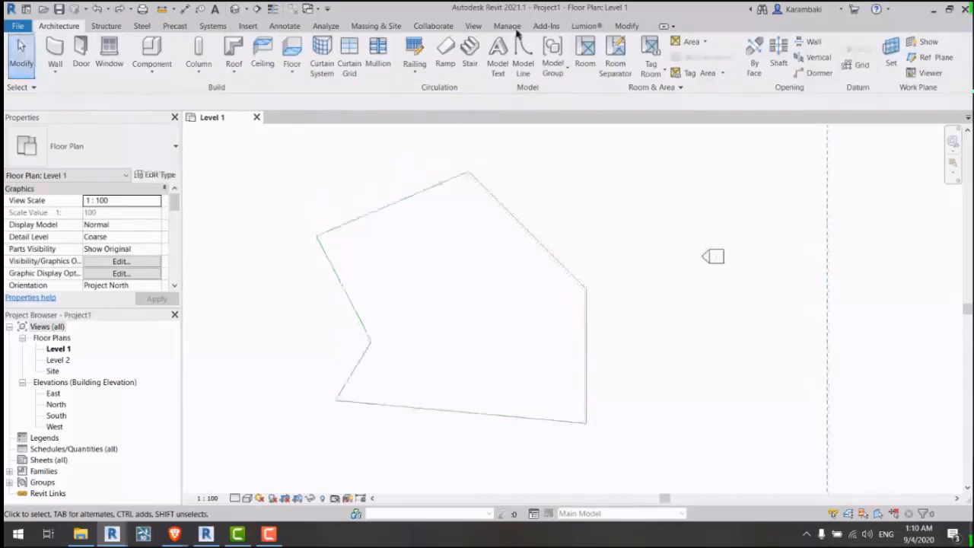
{"action": "left_click", "coordinate": [511, 27]}
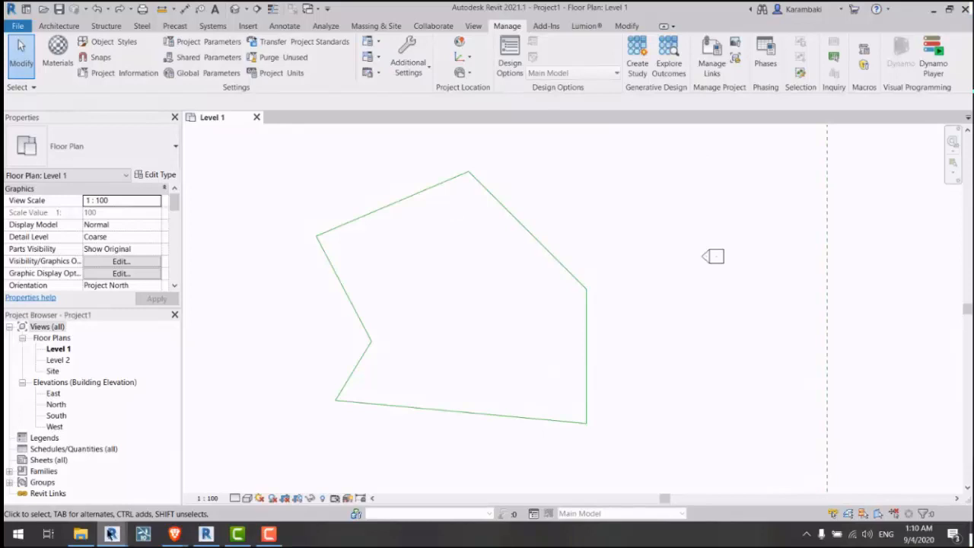
Step: Bring Dynamo to the front and start a new blank graph
{"action": "mouse_move", "coordinate": [111, 534]}
{"action": "left_click", "coordinate": [185, 502]}
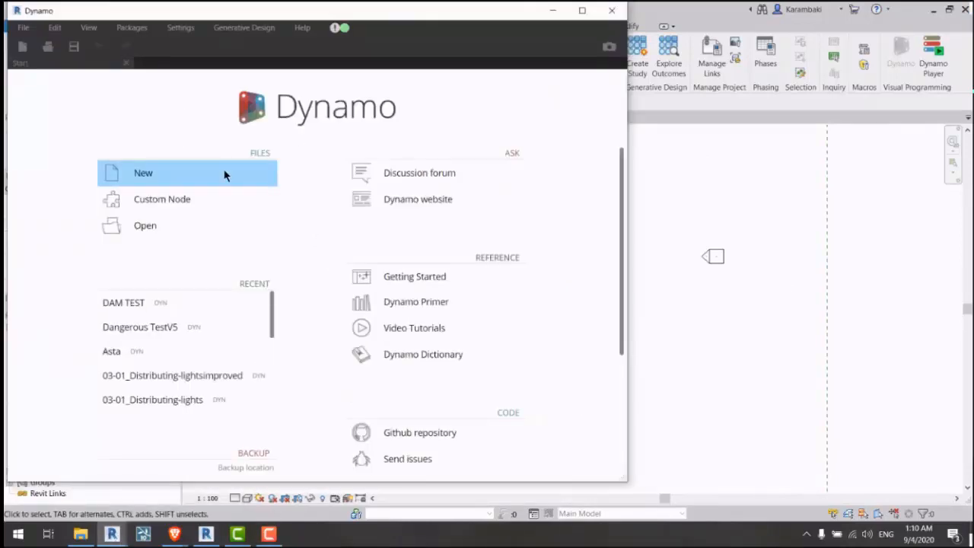
{"action": "left_click", "coordinate": [224, 175]}
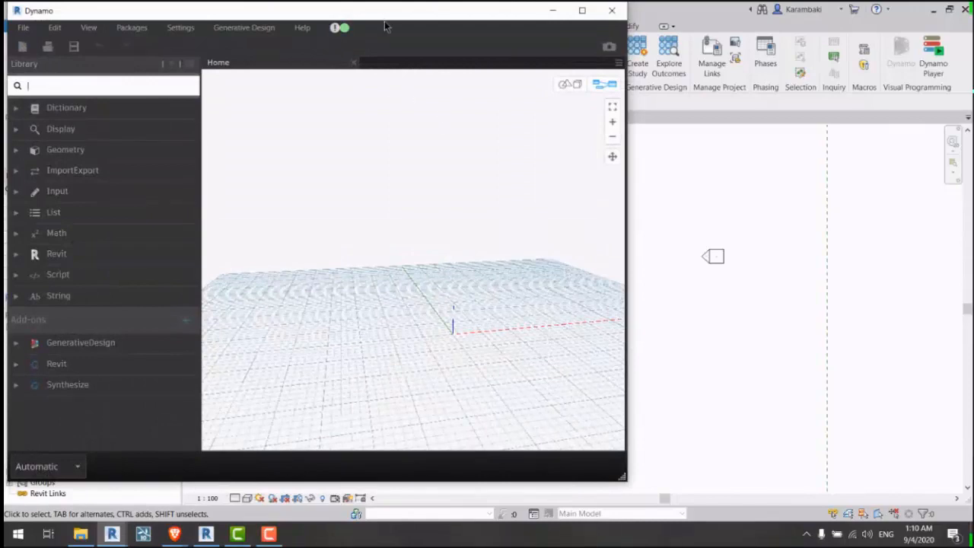
{"action": "left_click_drag", "start_coordinate": [384, 18], "coordinate": [386, 103]}
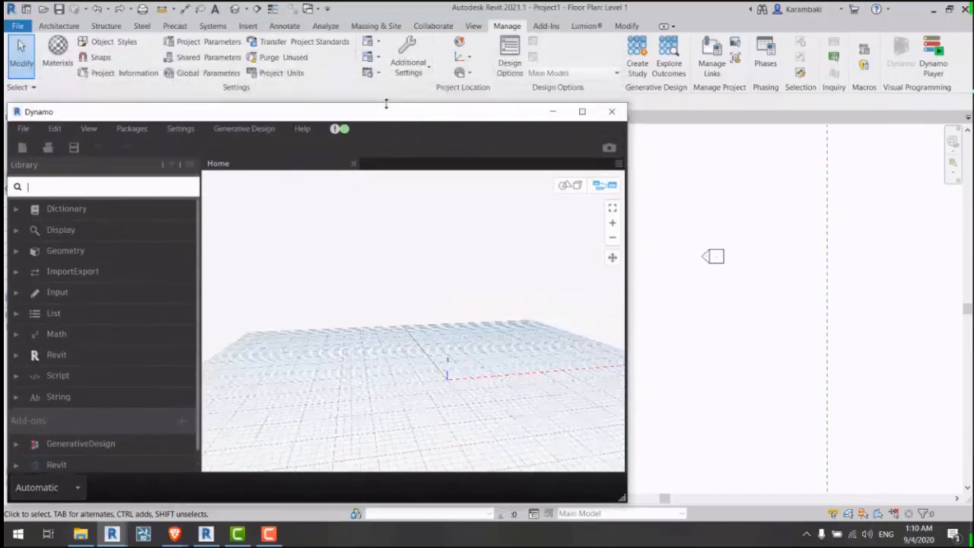
Step: Dismiss the Generative Design study window and make the Dynamo window taller
{"action": "left_click", "coordinate": [641, 62]}
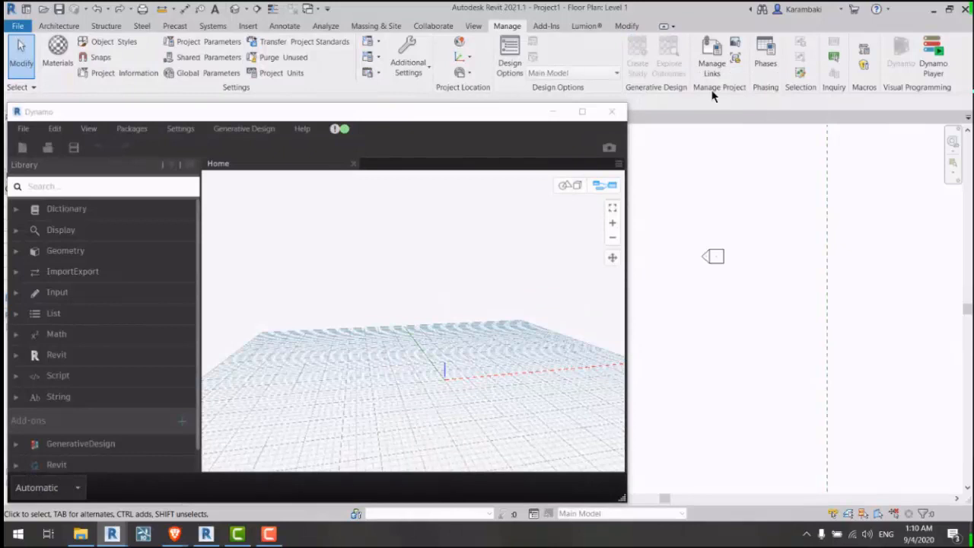
{"action": "left_click_drag", "start_coordinate": [793, 20], "coordinate": [548, 20]}
{"action": "left_click", "coordinate": [801, 16]}
{"action": "left_click", "coordinate": [801, 17]}
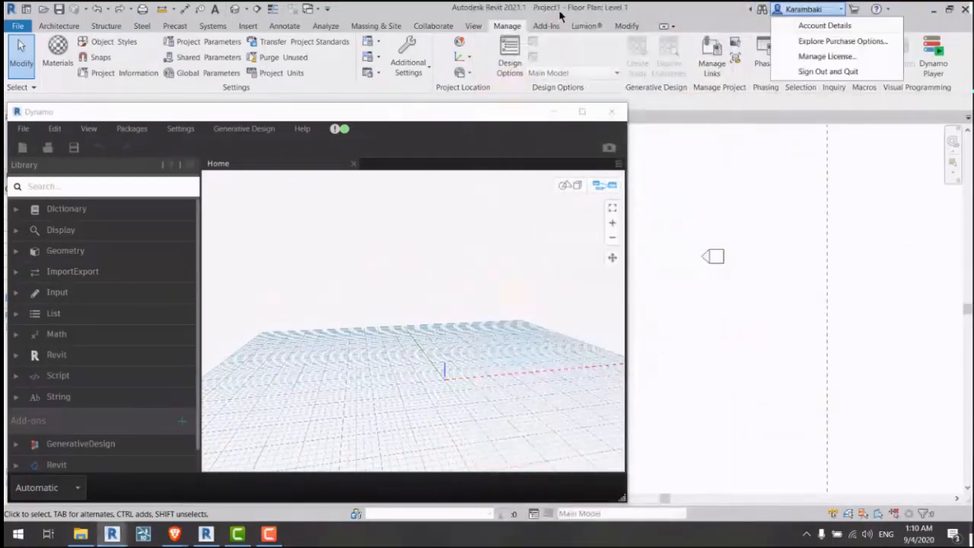
{"action": "left_click", "coordinate": [724, 193]}
{"action": "mouse_move", "coordinate": [501, 104]}
{"action": "left_mouse_down"}
{"action": "mouse_move", "coordinate": [509, 29]}
{"action": "mouse_move", "coordinate": [494, 95]}
{"action": "left_mouse_up"}
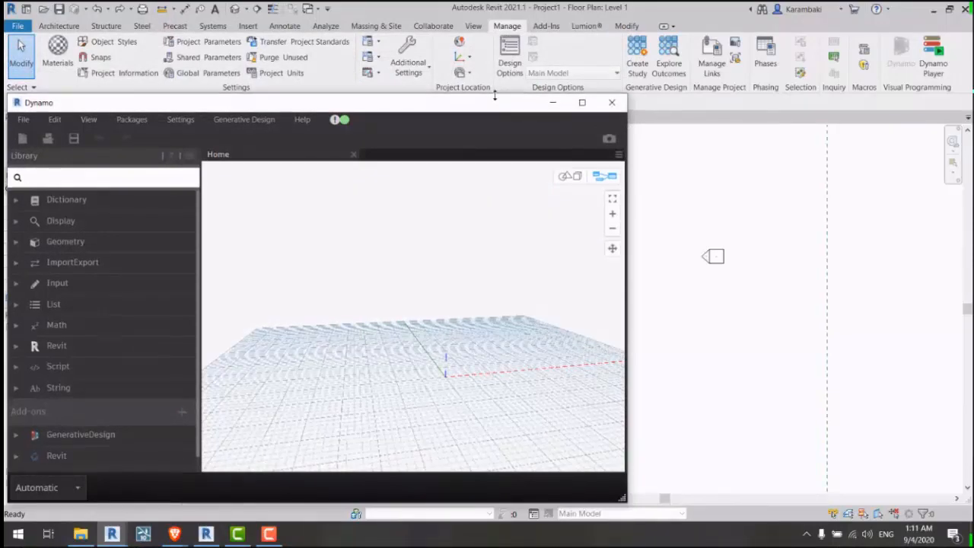
{"action": "left_click_drag", "start_coordinate": [495, 95], "coordinate": [494, 54]}
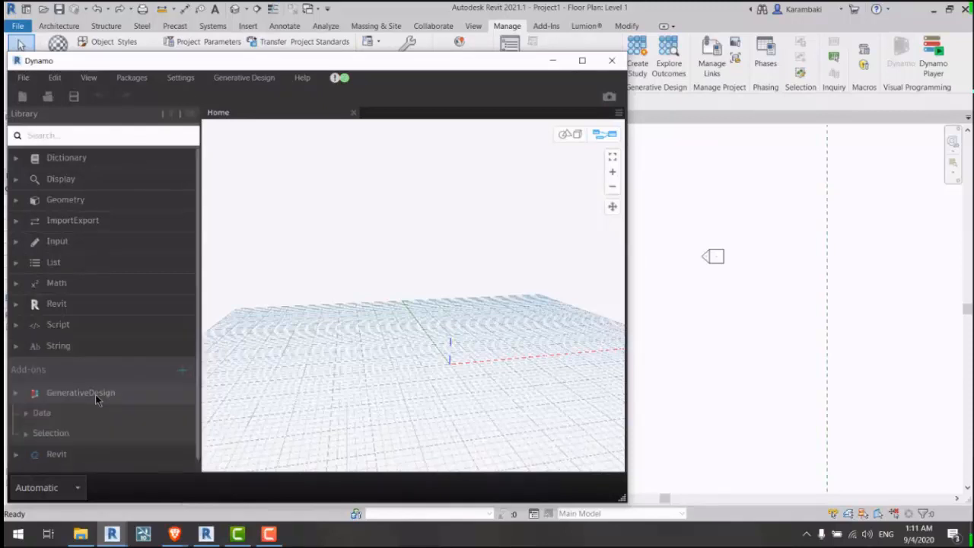
Step: Add a Select Multiple Family Instances node from GenerativeDesign > Selection
{"action": "left_click", "coordinate": [35, 396]}
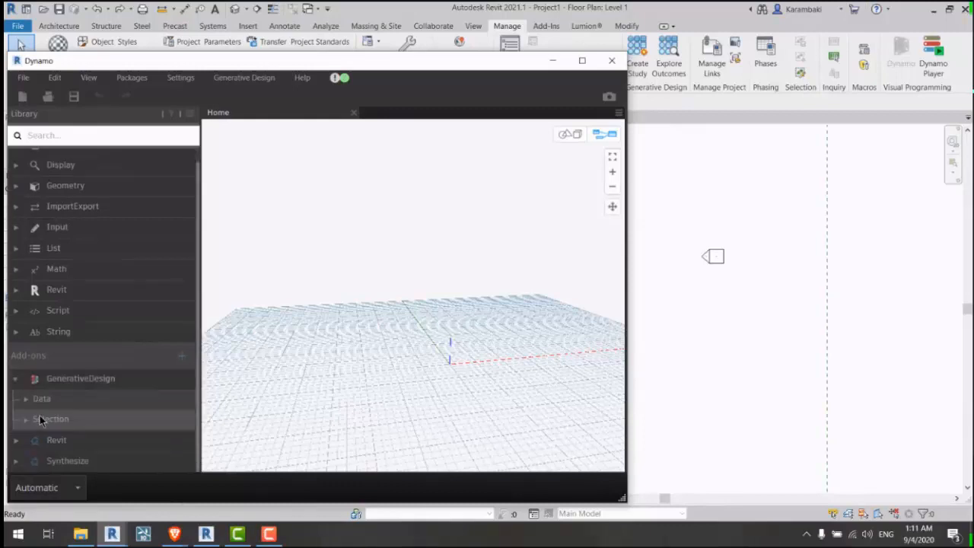
{"action": "left_click", "coordinate": [47, 418]}
{"action": "scroll", "coordinate": [99, 414], "scroll_direction": "down", "scroll_amount": 1}
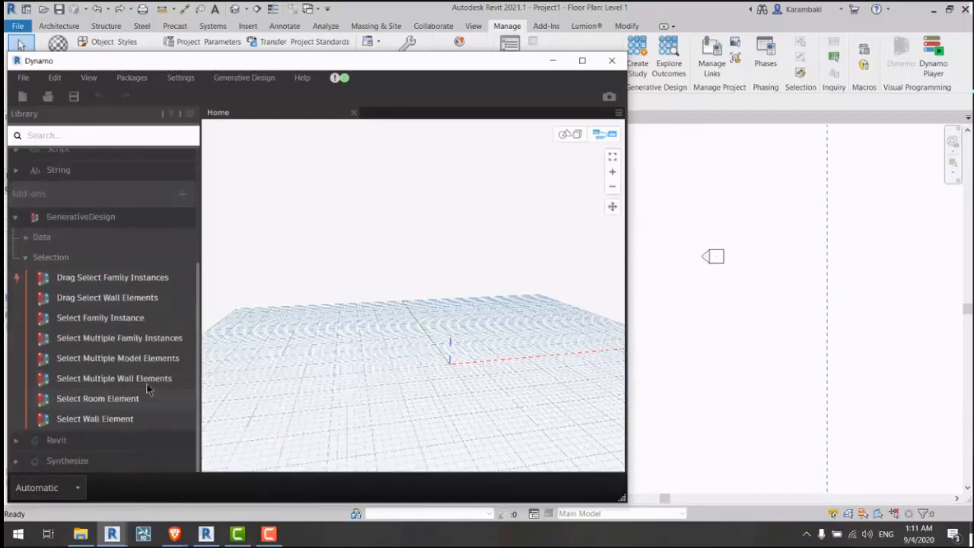
{"action": "left_click", "coordinate": [112, 338]}
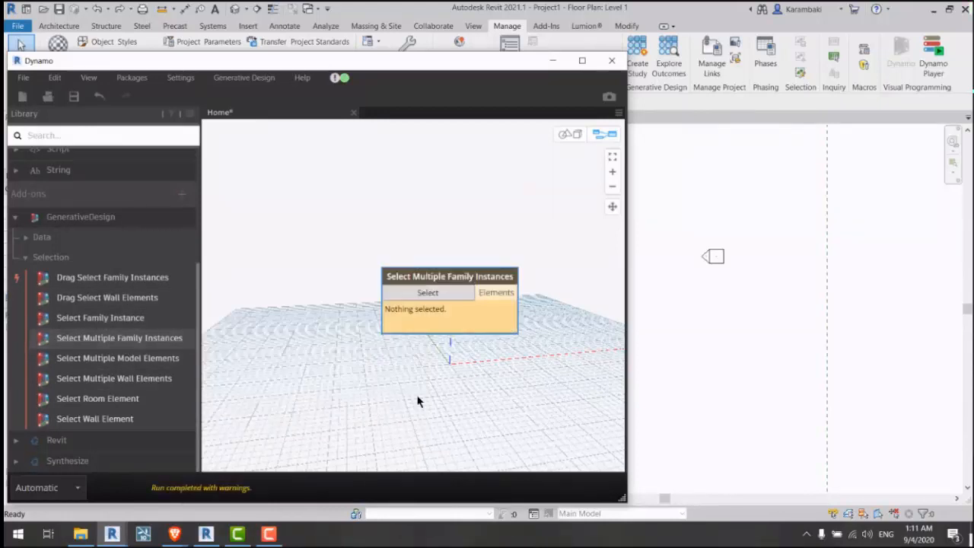
{"action": "left_click_drag", "start_coordinate": [476, 321], "coordinate": [417, 286]}
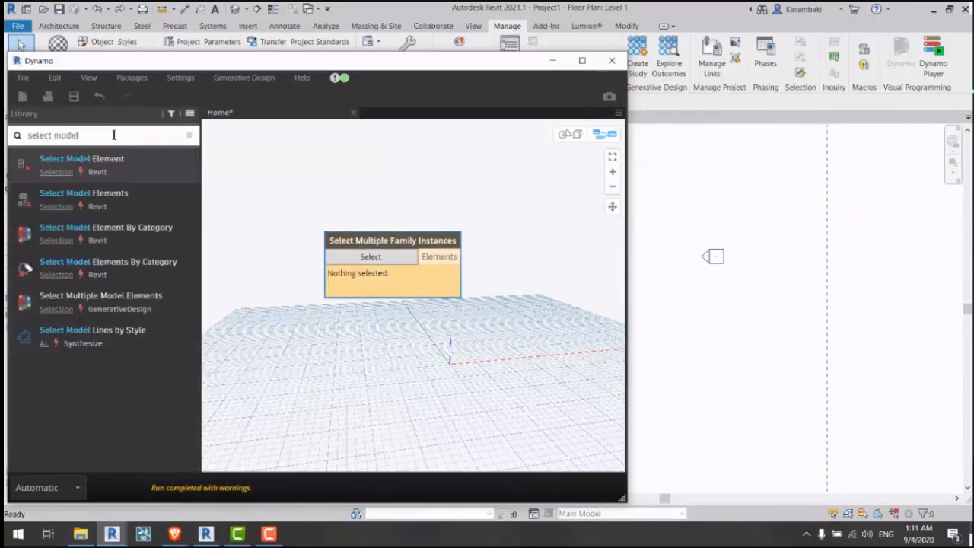
Step: Remove the extra Select Model Elements node and reposition the remaining node
{"action": "left_click", "coordinate": [135, 199]}
{"action": "left_click_drag", "start_coordinate": [490, 307], "coordinate": [430, 347]}
{"action": "middle_click_drag", "start_coordinate": [471, 297], "coordinate": [448, 257]}
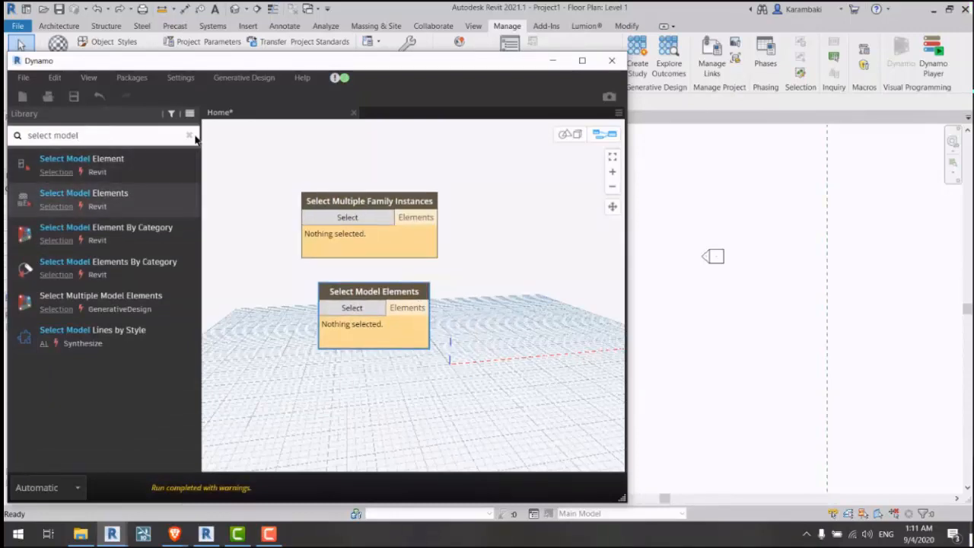
{"action": "left_click", "coordinate": [189, 134]}
{"action": "left_click", "coordinate": [88, 393]}
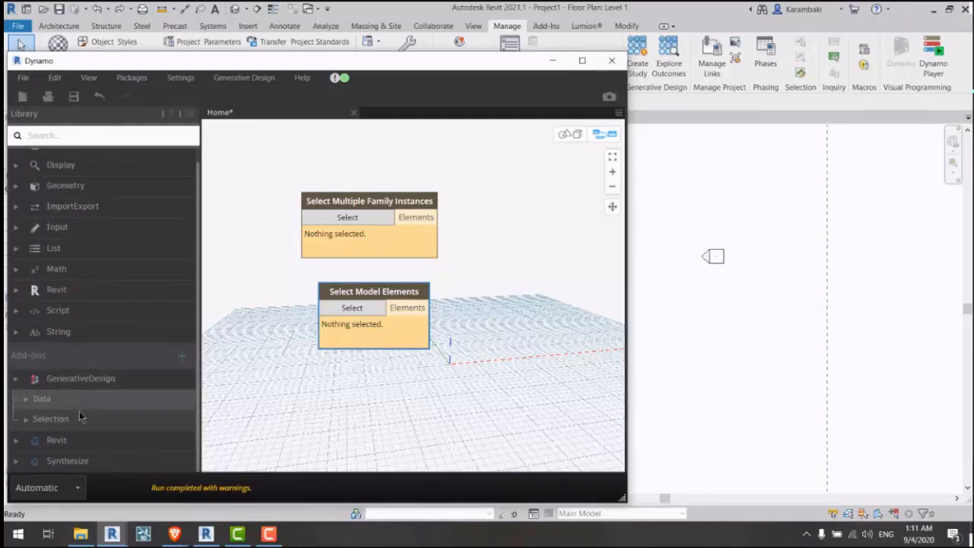
{"action": "left_click", "coordinate": [79, 411]}
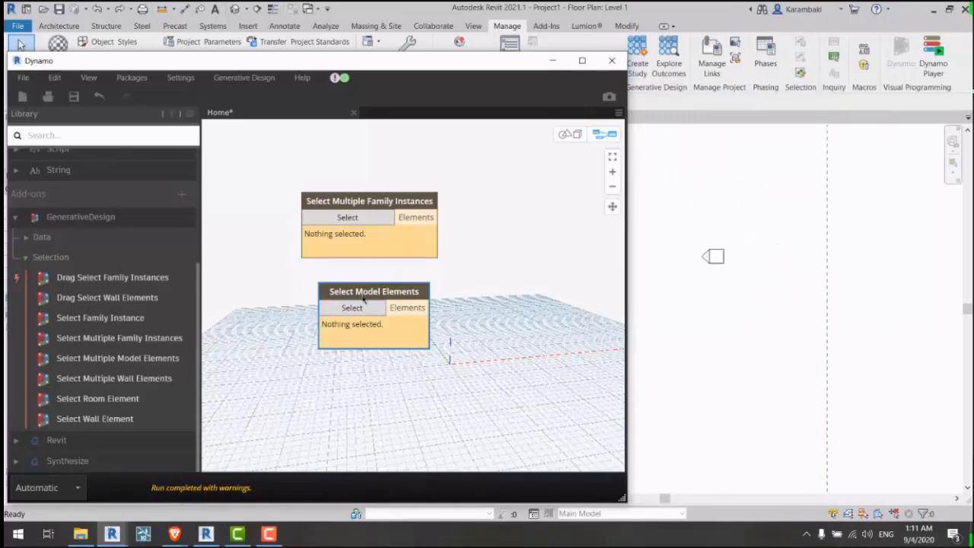
{"action": "key", "text": "Delete"}
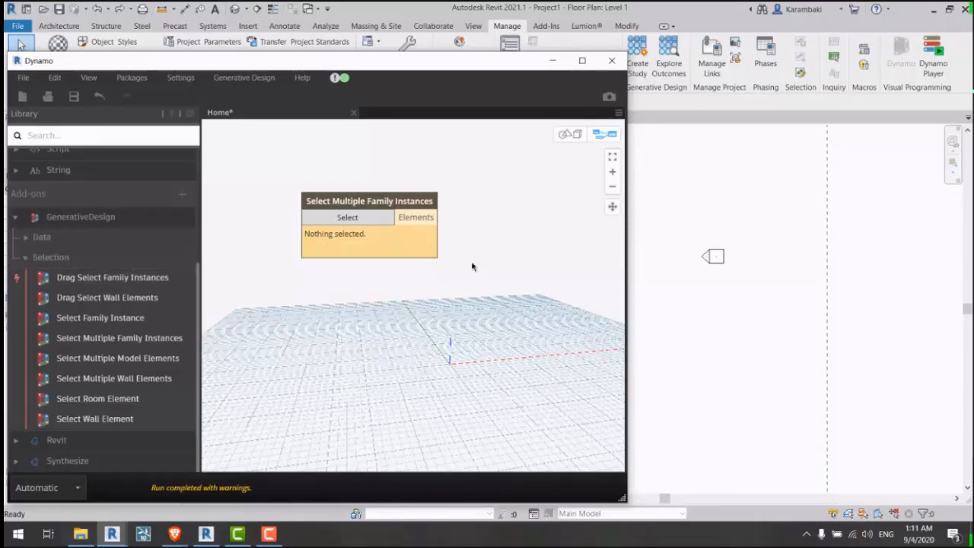
{"action": "left_click_drag", "start_coordinate": [382, 246], "coordinate": [368, 236]}
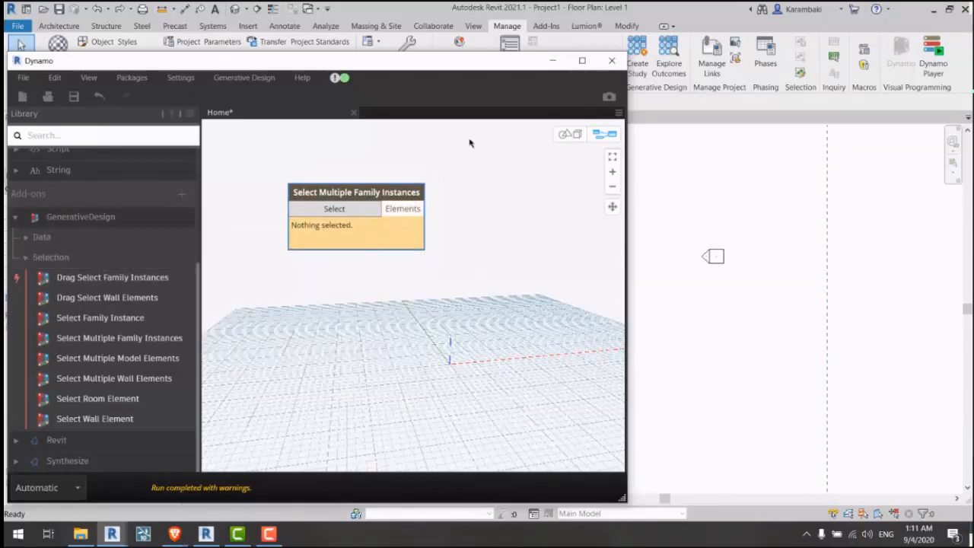
Step: Window-select the site polygon in the Revit plan with Dynamo moved aside
{"action": "left_click", "coordinate": [553, 65]}
{"action": "left_click_drag", "start_coordinate": [517, 167], "coordinate": [223, 436]}
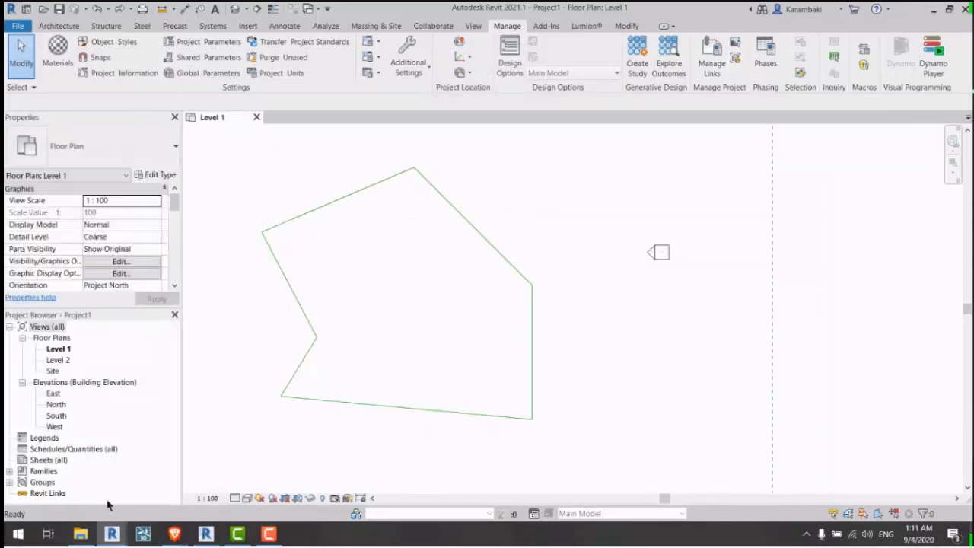
{"action": "mouse_move", "coordinate": [111, 535]}
{"action": "left_click", "coordinate": [179, 486]}
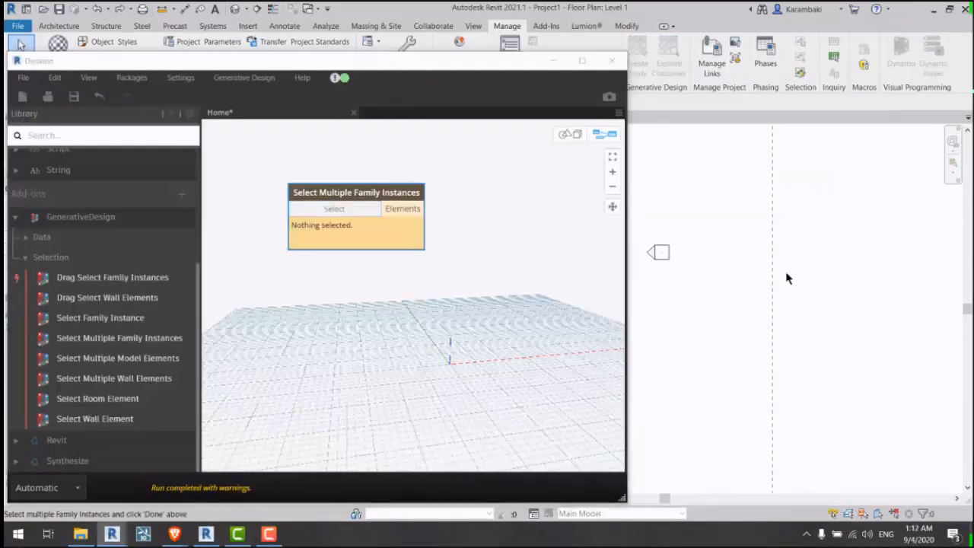
{"action": "mouse_move", "coordinate": [790, 289]}
{"action": "middle_mouse_down"}
{"action": "mouse_move", "coordinate": [791, 304]}
{"action": "mouse_move", "coordinate": [804, 302]}
{"action": "middle_mouse_up"}
{"action": "scroll", "coordinate": [804, 301], "scroll_direction": "down", "scroll_amount": 2}
{"action": "left_click_drag", "start_coordinate": [770, 239], "coordinate": [613, 391]}
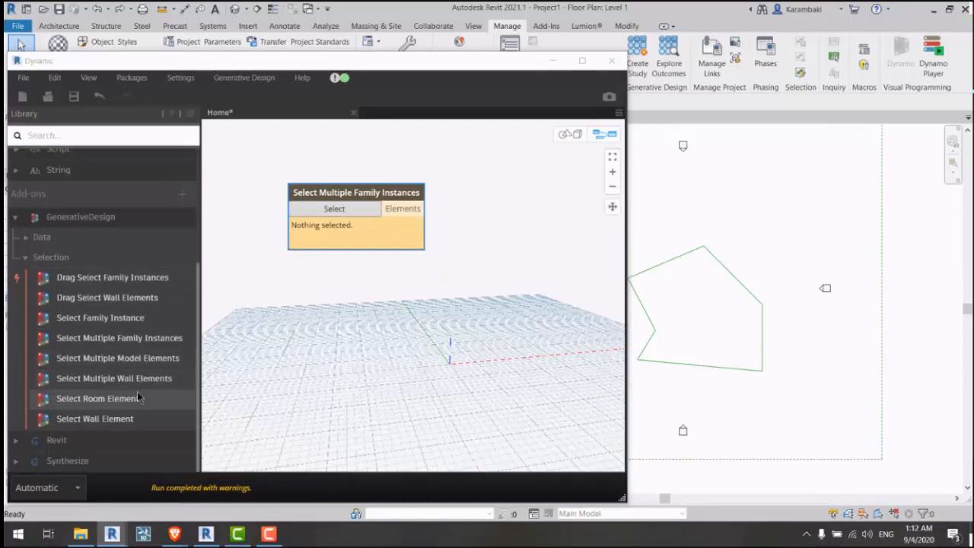
Step: Add Select Multiple Model Elements and pick the polygon's six lines into it
{"action": "left_click_drag", "start_coordinate": [118, 357], "coordinate": [374, 266]}
{"action": "left_click", "coordinate": [373, 282]}
{"action": "left_click_drag", "start_coordinate": [781, 232], "coordinate": [613, 400]}
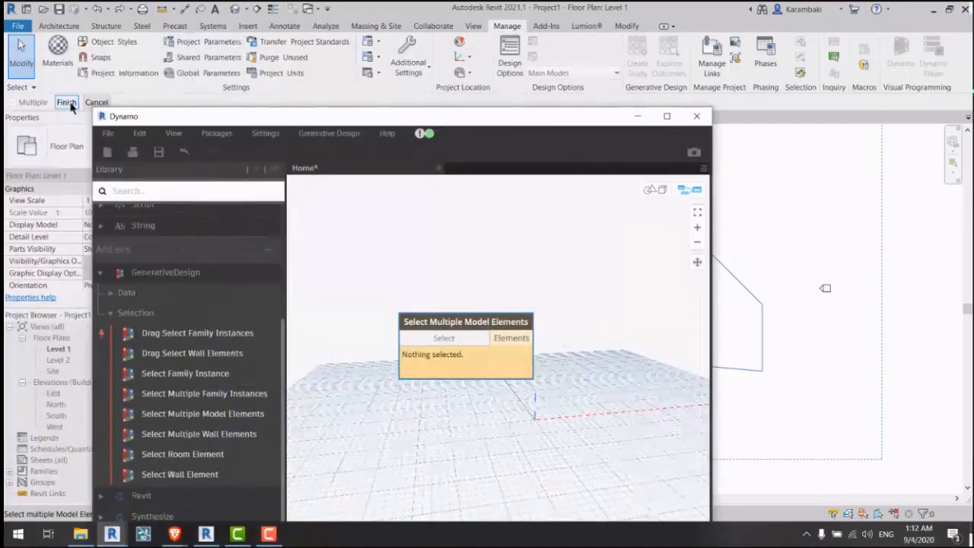
{"action": "left_click", "coordinate": [69, 103]}
Step: Add and delete a spare Select Model Elements node, then move Dynamo top-left
{"action": "left_click", "coordinate": [248, 194]}
{"action": "type", "text": "se"}
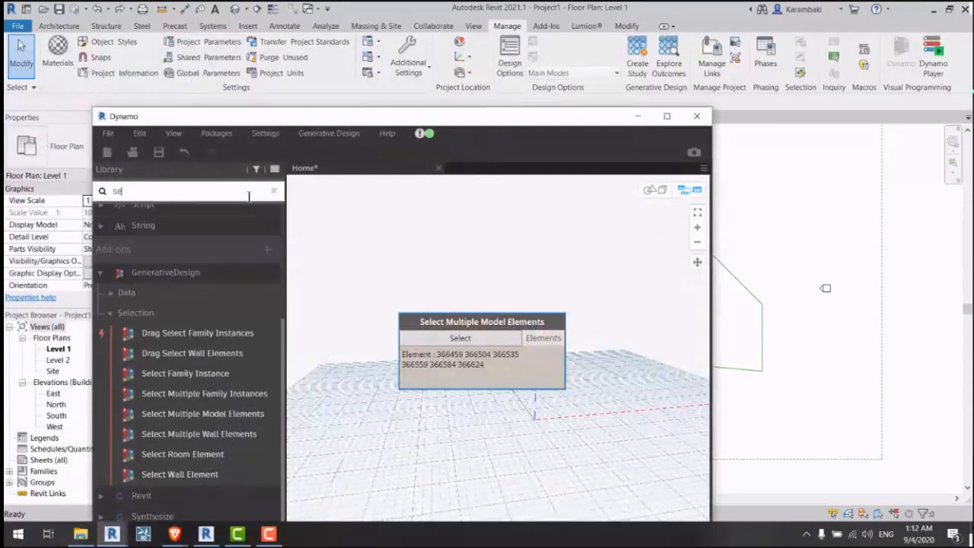
{"action": "type", "text": "lect model"}
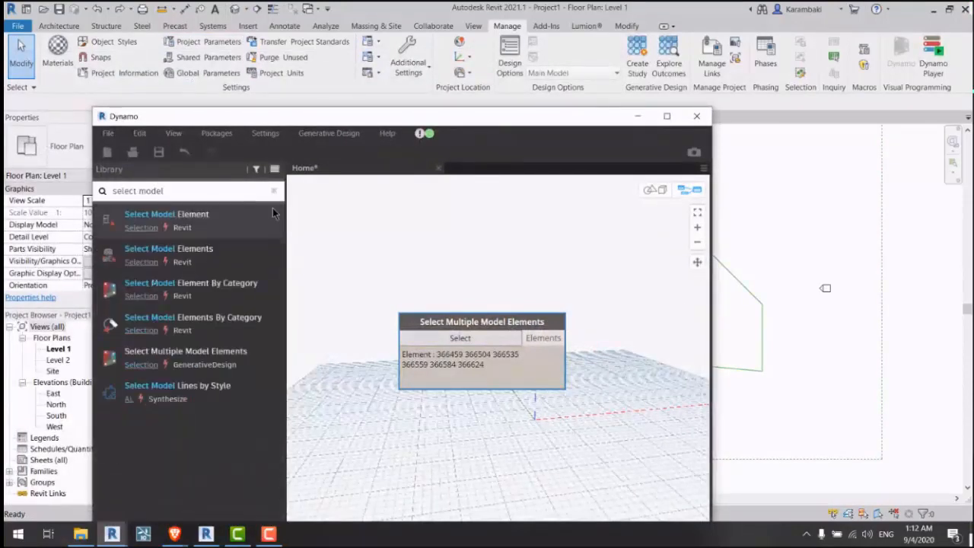
{"action": "left_click", "coordinate": [168, 248]}
{"action": "left_click_drag", "start_coordinate": [567, 376], "coordinate": [529, 407]}
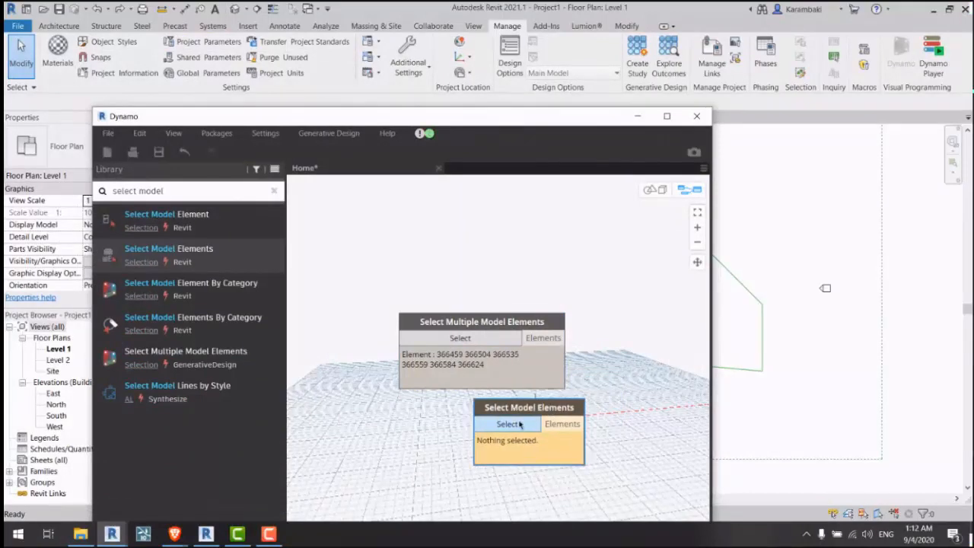
{"action": "left_click", "coordinate": [507, 423]}
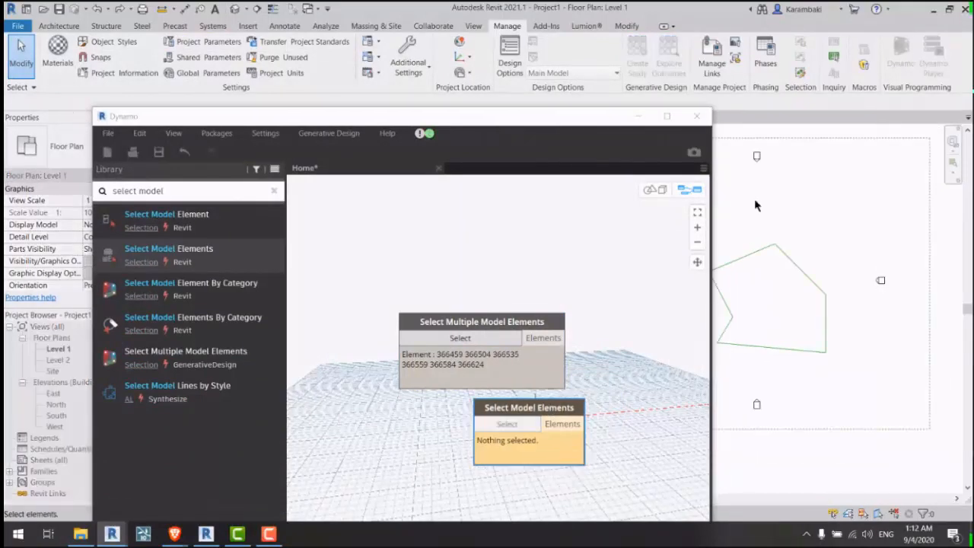
{"action": "left_click_drag", "start_coordinate": [750, 213], "coordinate": [751, 215]}
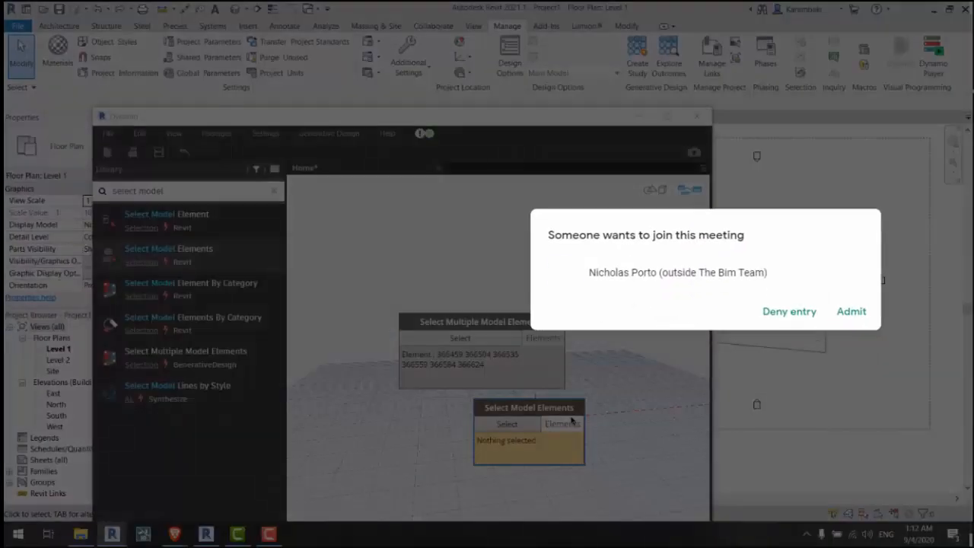
{"action": "key", "text": "Delete"}
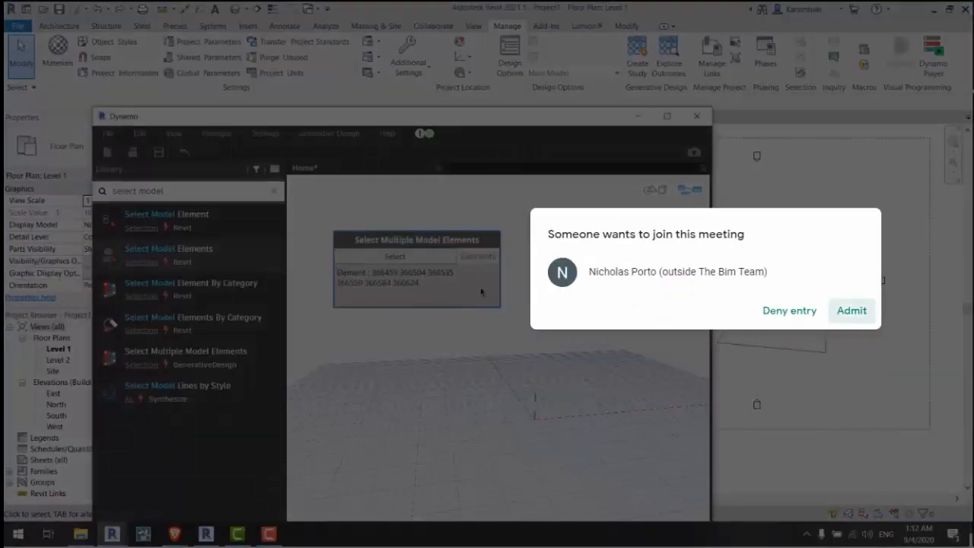
{"action": "left_click", "coordinate": [853, 311]}
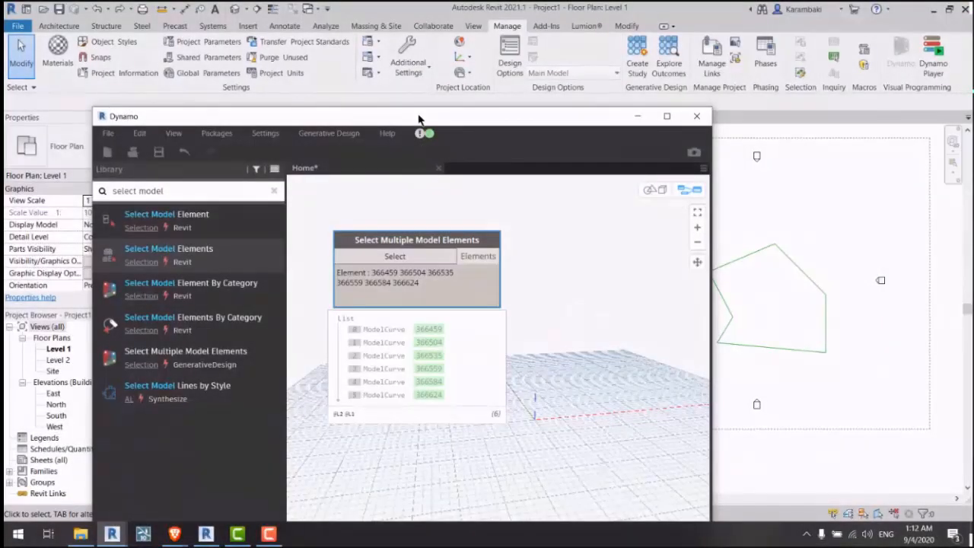
{"action": "left_click_drag", "start_coordinate": [418, 119], "coordinate": [340, 32]}
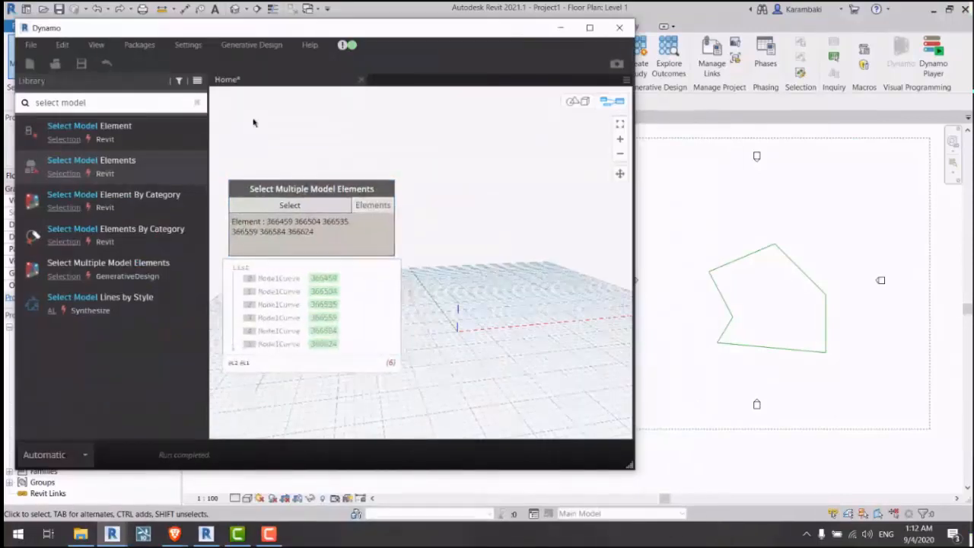
Step: Add an Element.Curves node and wire the selected model elements into it
{"action": "left_click", "coordinate": [134, 101]}
{"action": "type", "text": "curve"}
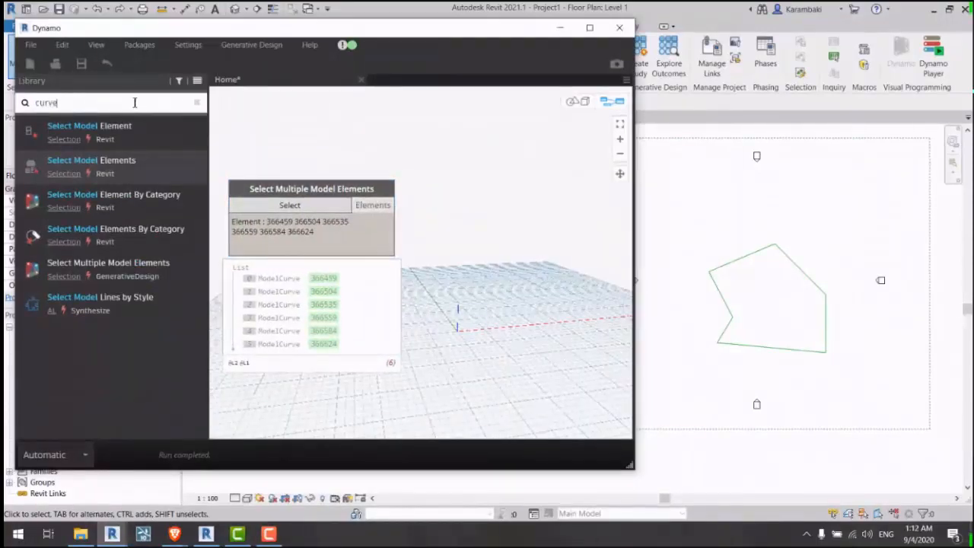
{"action": "key", "text": "ctrl+a"}
{"action": "type", "text": "eleme"}
{"action": "key", "text": "BackSpace"}
{"action": "key", "text": "BackSpace"}
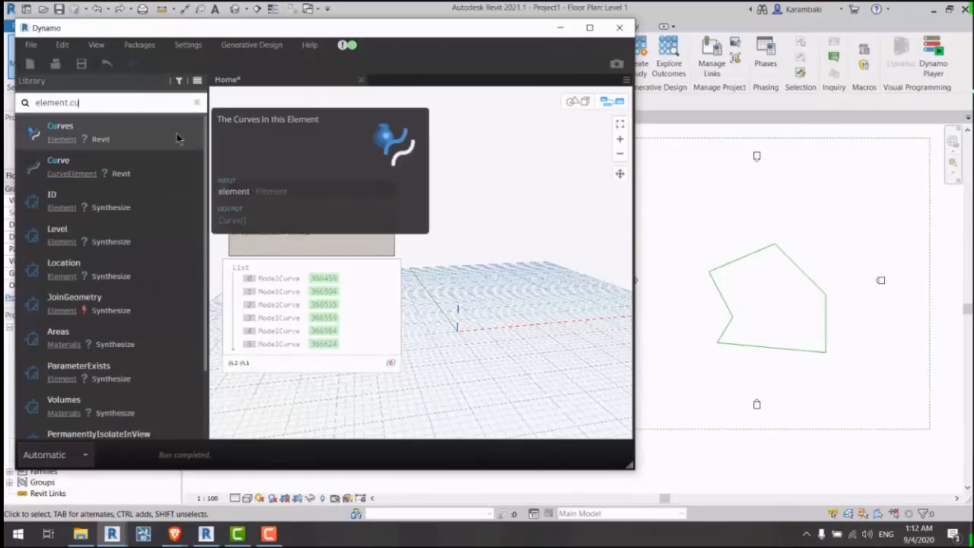
{"action": "left_click", "coordinate": [60, 127]}
{"action": "left_click", "coordinate": [454, 320]}
{"action": "left_click", "coordinate": [392, 204]}
{"action": "middle_click_drag", "start_coordinate": [457, 229], "coordinate": [384, 195]}
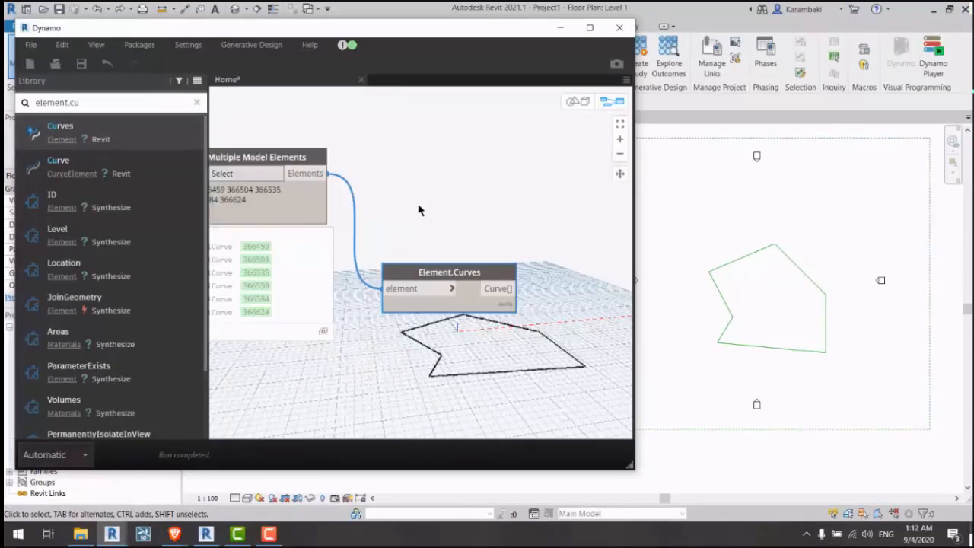
Step: Add List.Flatten, feed it the extracted curves, and preview the result
{"action": "left_click", "coordinate": [101, 102]}
{"action": "type", "text": "flatt"}
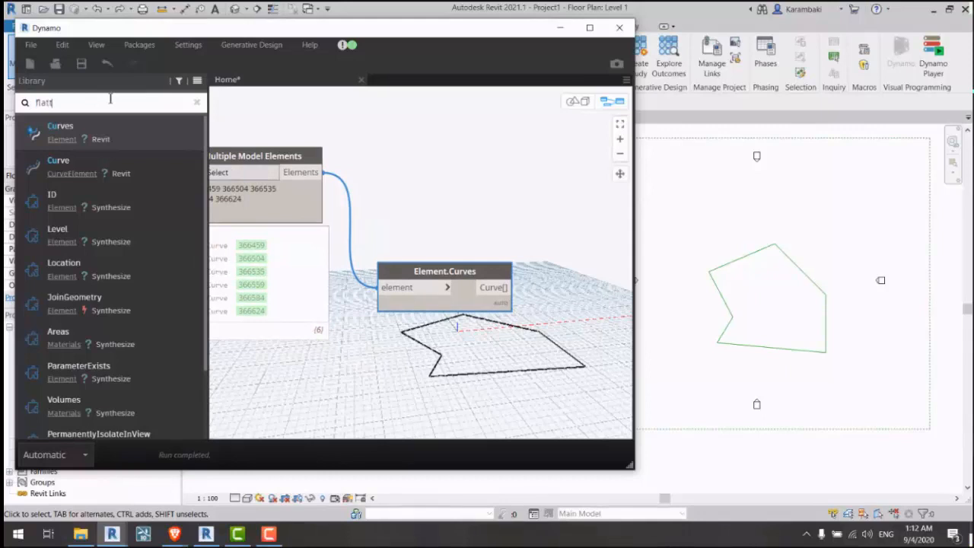
{"action": "left_click", "coordinate": [168, 132]}
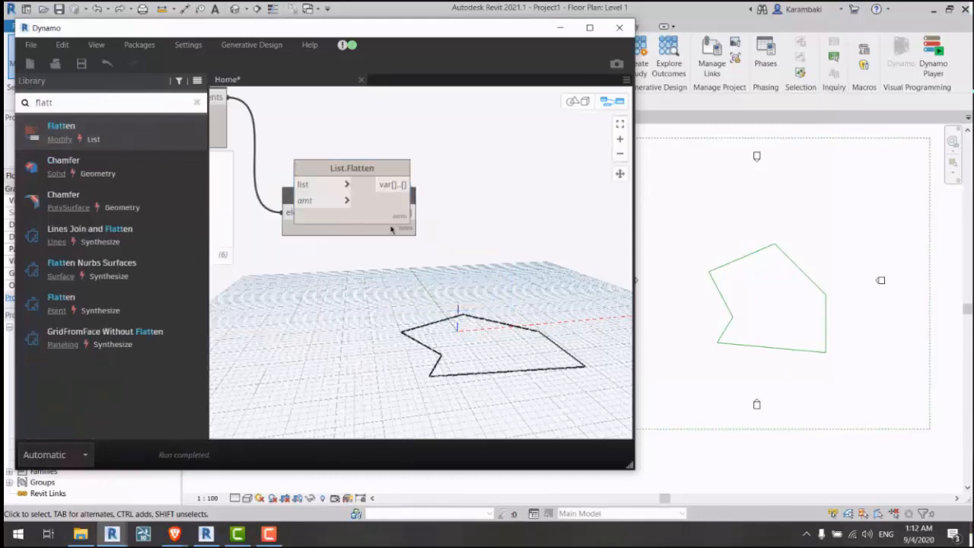
{"action": "left_click_drag", "start_coordinate": [403, 212], "coordinate": [491, 176]}
{"action": "left_click", "coordinate": [518, 202]}
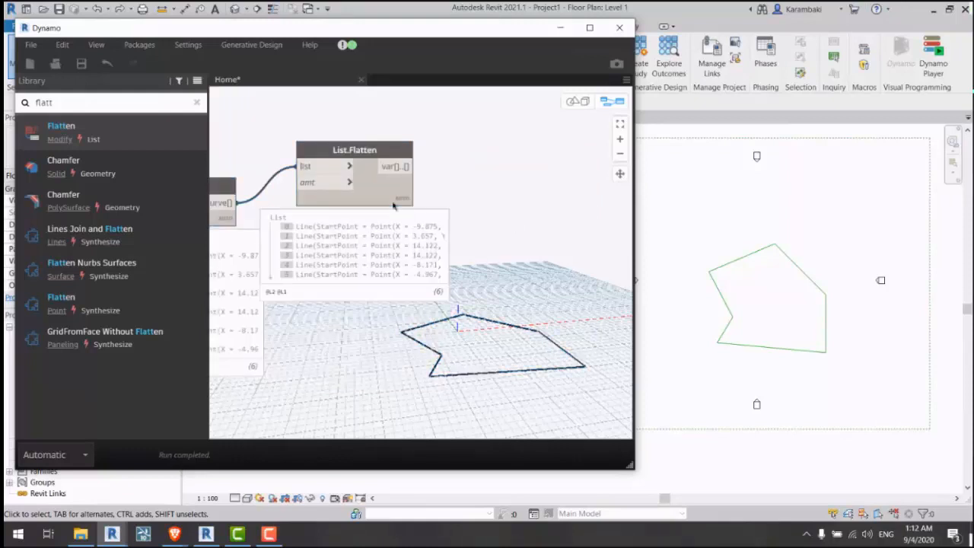
Step: Add a Curve.StartPoint node from a 'start' library search
{"action": "double_click", "coordinate": [119, 103]}
{"action": "type", "text": "start"}
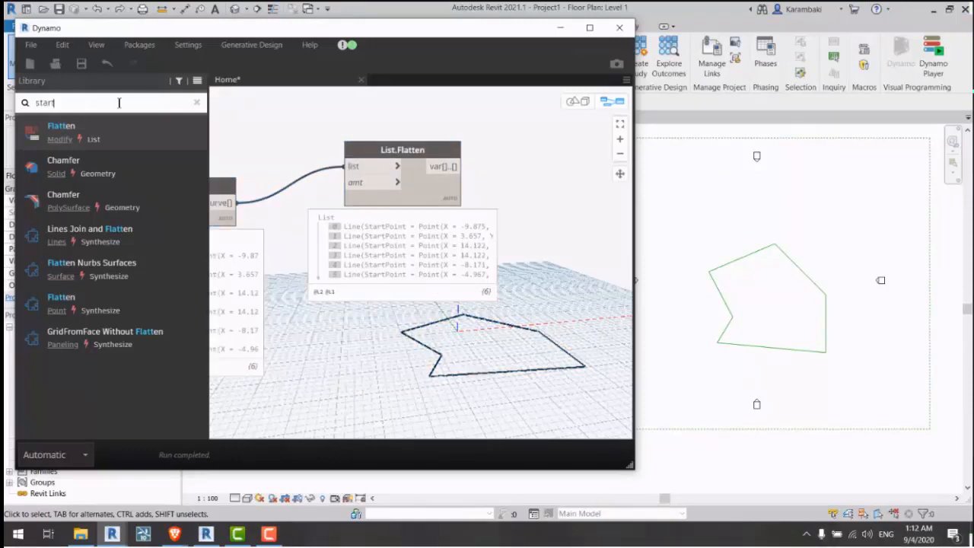
{"action": "left_click", "coordinate": [67, 232]}
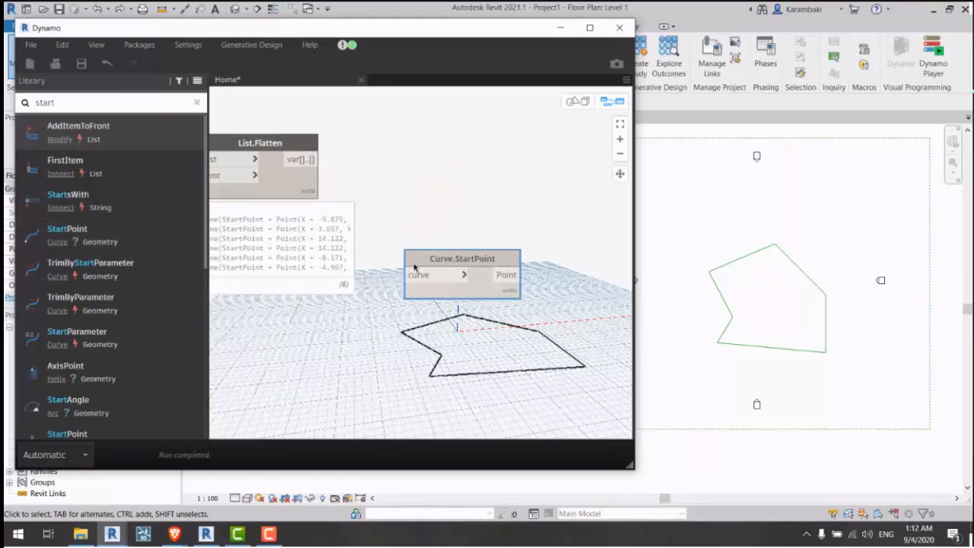
Step: Wire flattened curves into Curve.StartPoint and its points into Polygon.ByPoints
{"action": "left_click_drag", "start_coordinate": [315, 159], "coordinate": [406, 275]}
{"action": "double_click", "coordinate": [112, 116]}
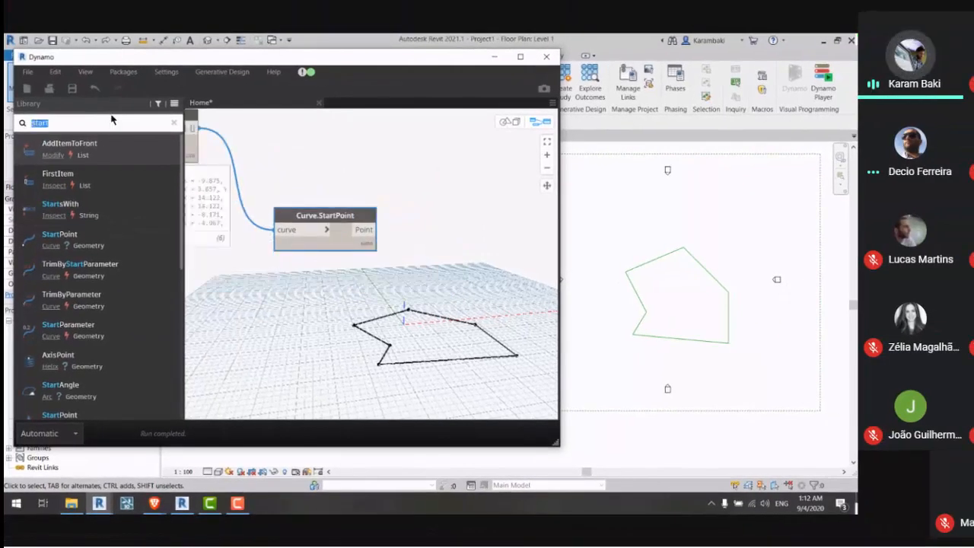
{"action": "type", "text": "lolyg"}
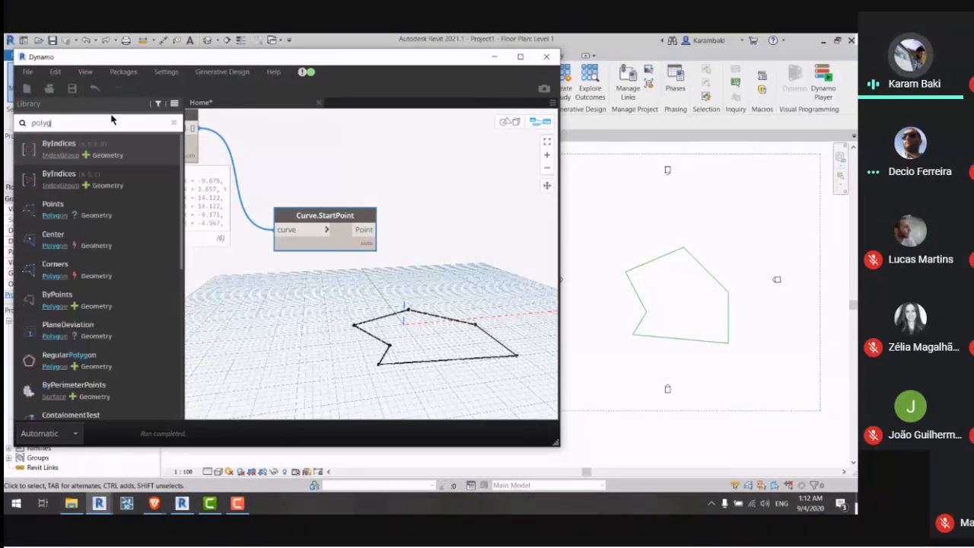
{"action": "left_click", "coordinate": [175, 307]}
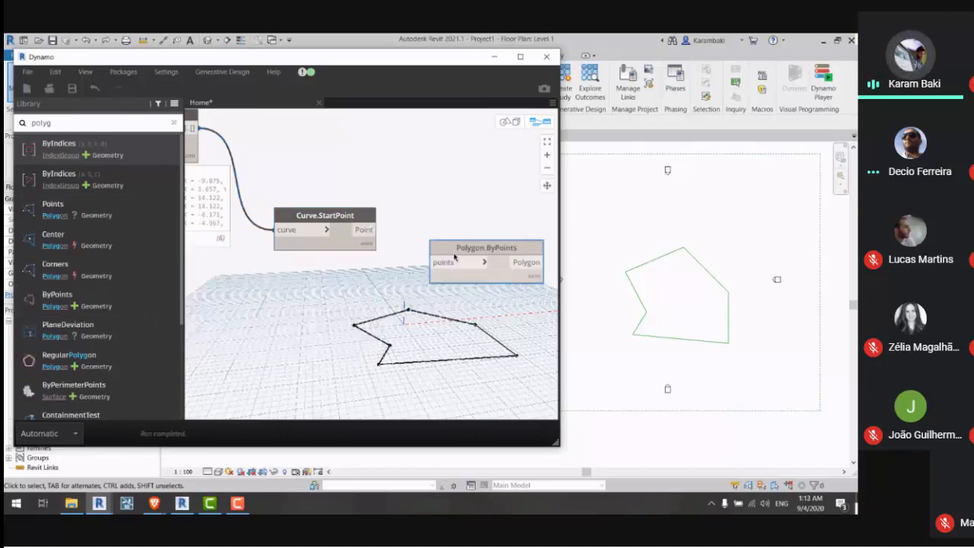
{"action": "middle_click_drag", "start_coordinate": [321, 286], "coordinate": [510, 295]}
{"action": "left_click", "coordinate": [391, 280]}
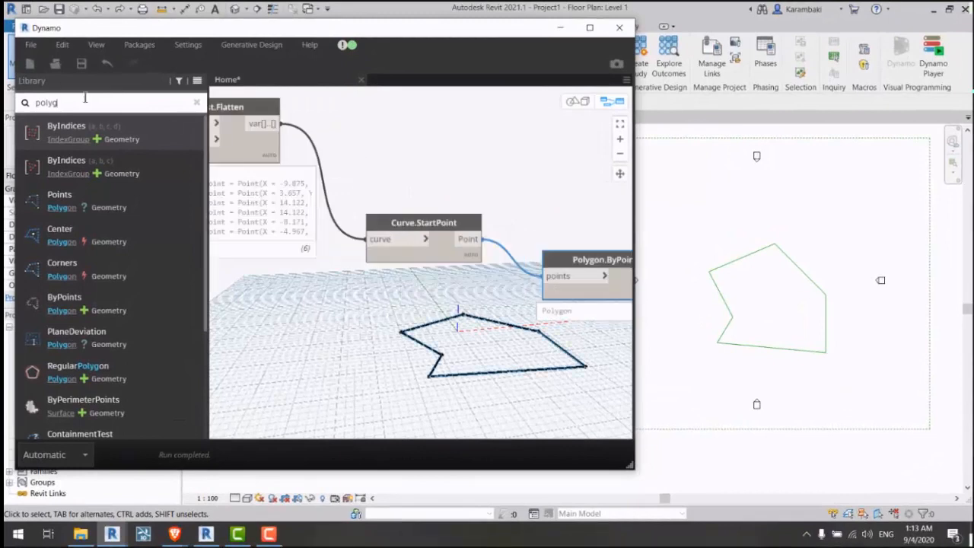
Step: Place a Lines Segmentation By Distance node and then delete it
{"action": "double_click", "coordinate": [86, 98]}
{"action": "type", "text": "segmenta"}
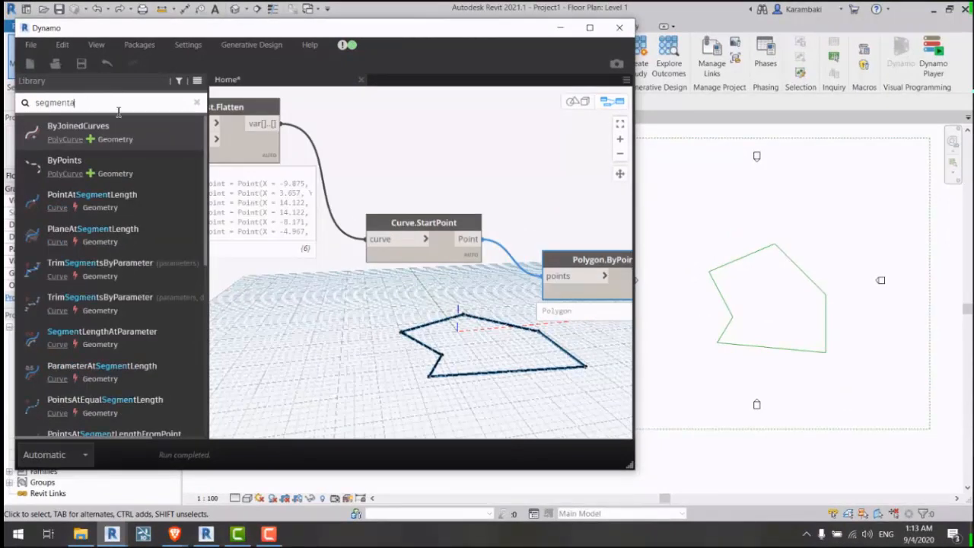
{"action": "scroll", "coordinate": [152, 229], "scroll_direction": "down", "scroll_amount": 5}
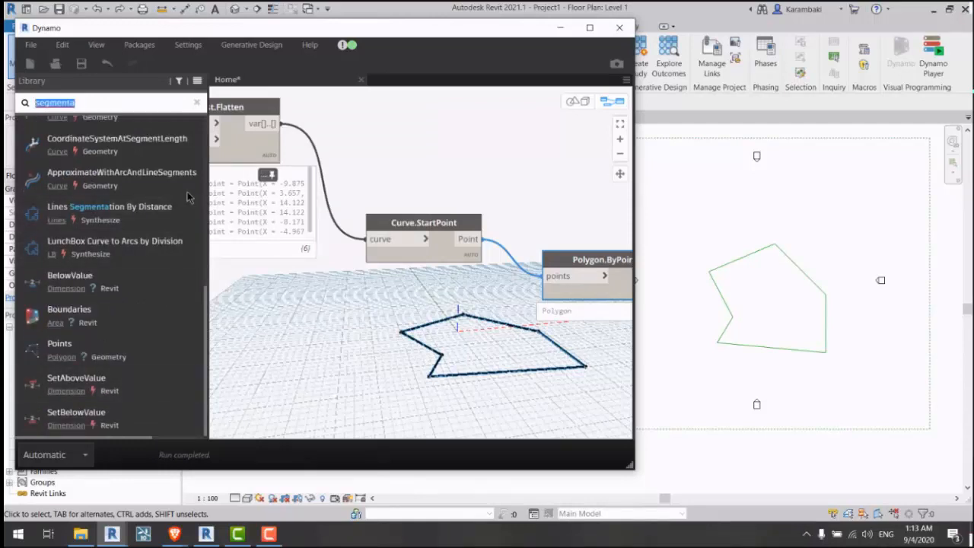
{"action": "left_click_drag", "start_coordinate": [522, 312], "coordinate": [377, 287]}
{"action": "key", "text": "Delete"}
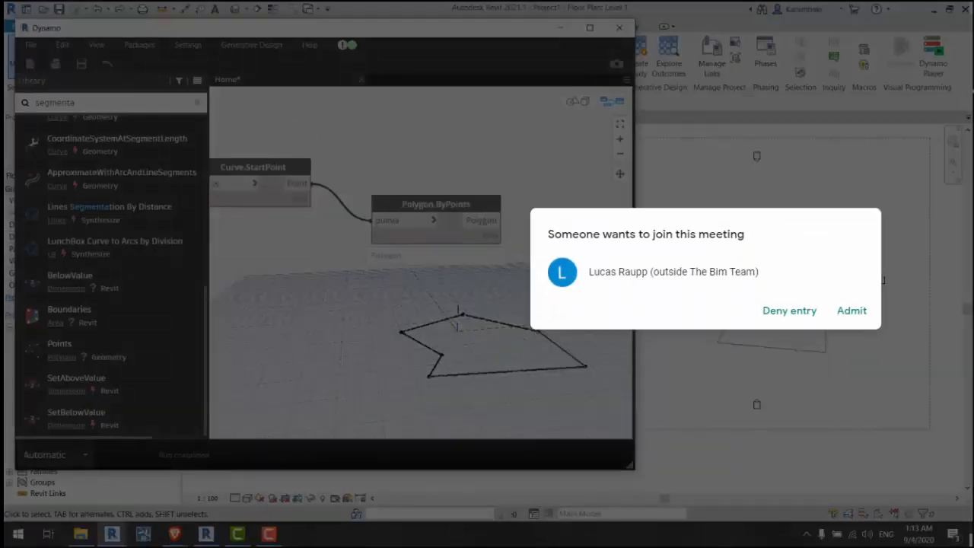
Step: Admit the waiting meeting participant and search the library for 'cente'
{"action": "left_click", "coordinate": [851, 310]}
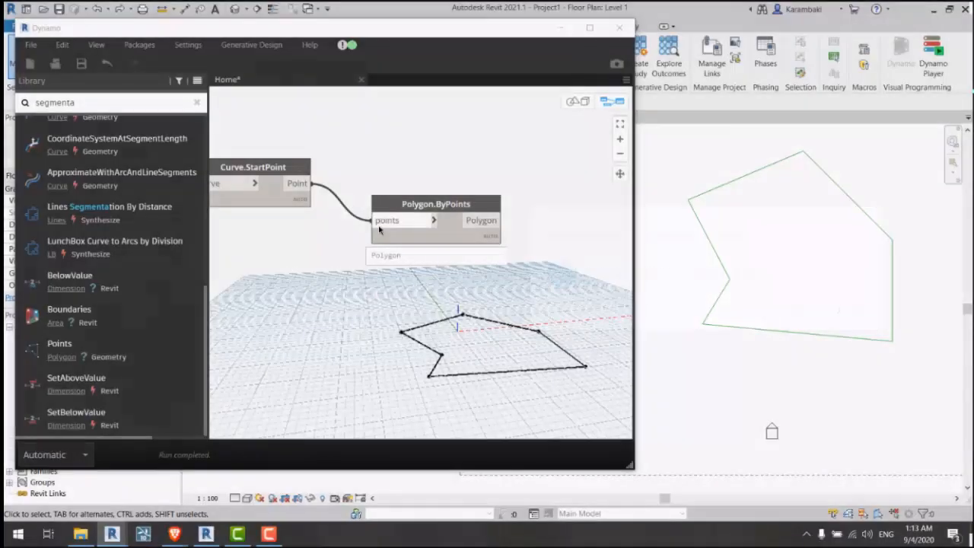
{"action": "left_click", "coordinate": [167, 101]}
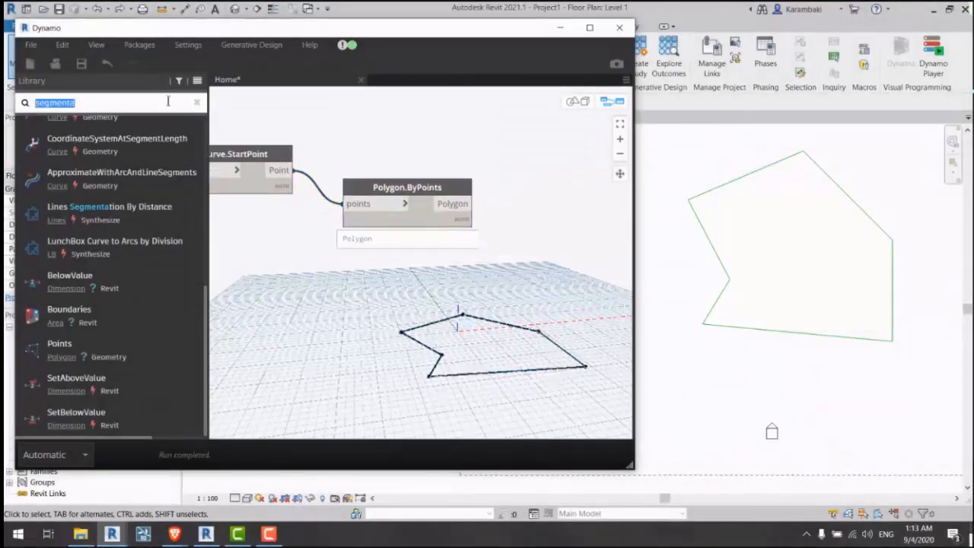
{"action": "type", "text": "center"}
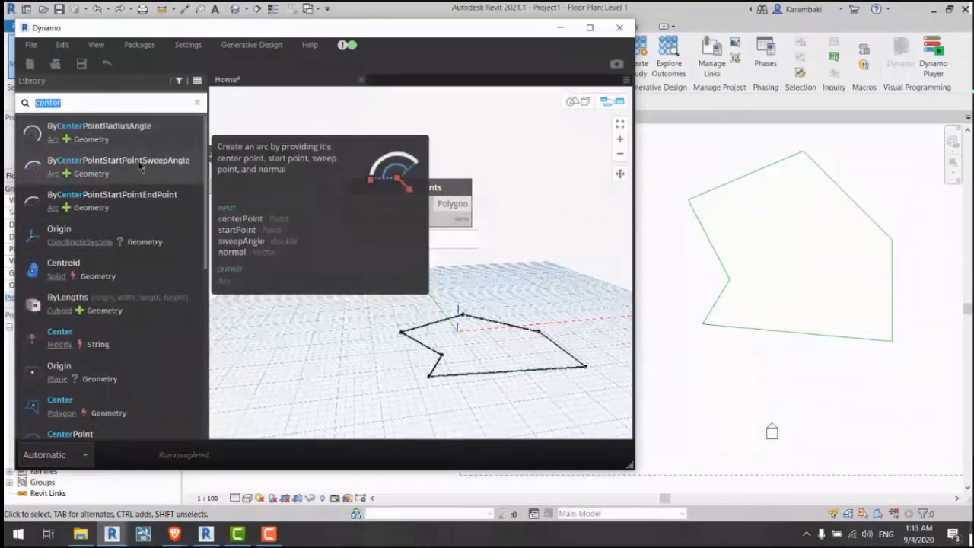
Step: Add a Polygon.Center node and wire the Polygon.ByPoints output into it
{"action": "left_click", "coordinate": [84, 406]}
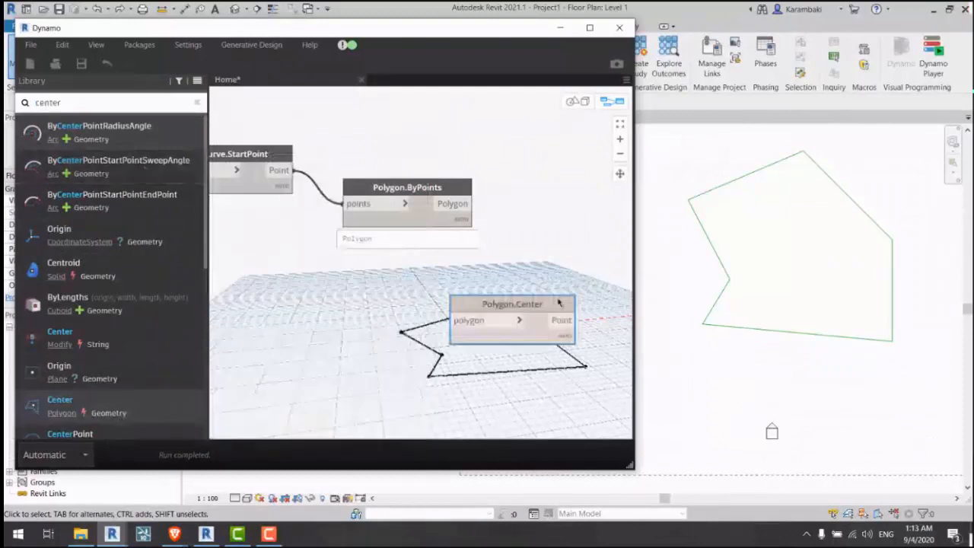
{"action": "left_click_drag", "start_coordinate": [510, 291], "coordinate": [600, 213]}
{"action": "left_click", "coordinate": [458, 206]}
{"action": "left_click", "coordinate": [554, 241]}
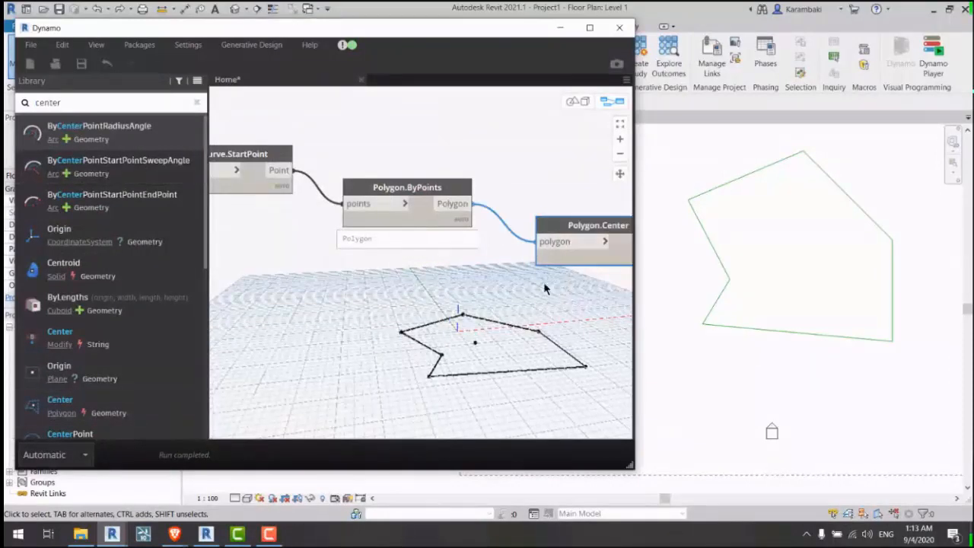
{"action": "middle_click_drag", "start_coordinate": [616, 327], "coordinate": [418, 303]}
{"action": "left_click", "coordinate": [416, 303]}
{"action": "middle_click_drag", "start_coordinate": [414, 181], "coordinate": [445, 178]}
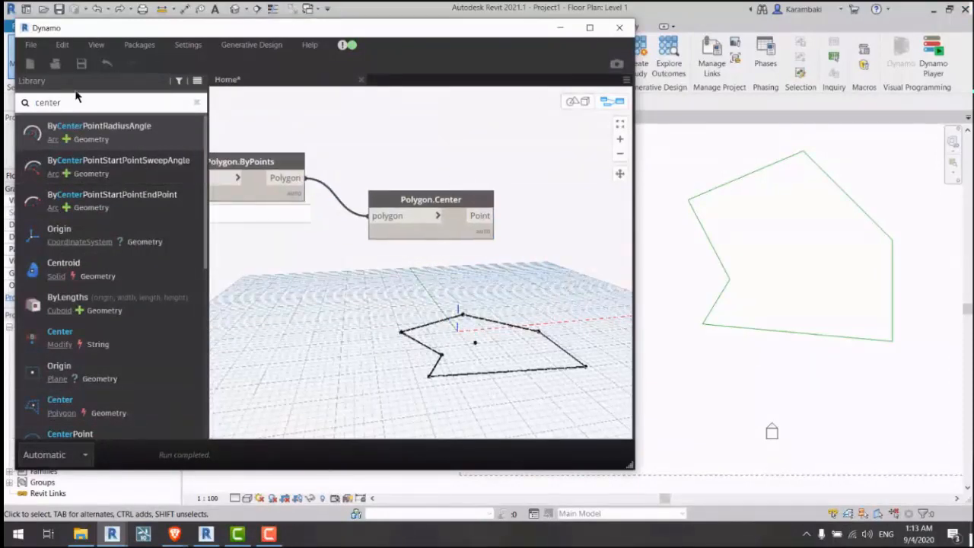
{"action": "left_click", "coordinate": [76, 99]}
{"action": "middle_click_drag", "start_coordinate": [387, 149], "coordinate": [314, 135]}
{"action": "left_click", "coordinate": [469, 343]}
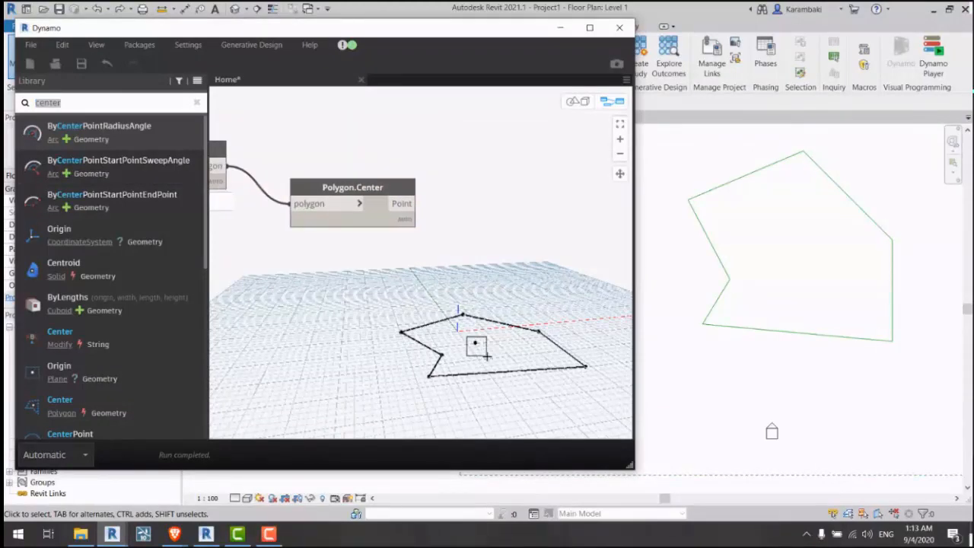
{"action": "left_click_drag", "start_coordinate": [485, 356], "coordinate": [477, 354]}
{"action": "middle_click_drag", "start_coordinate": [421, 319], "coordinate": [447, 302]}
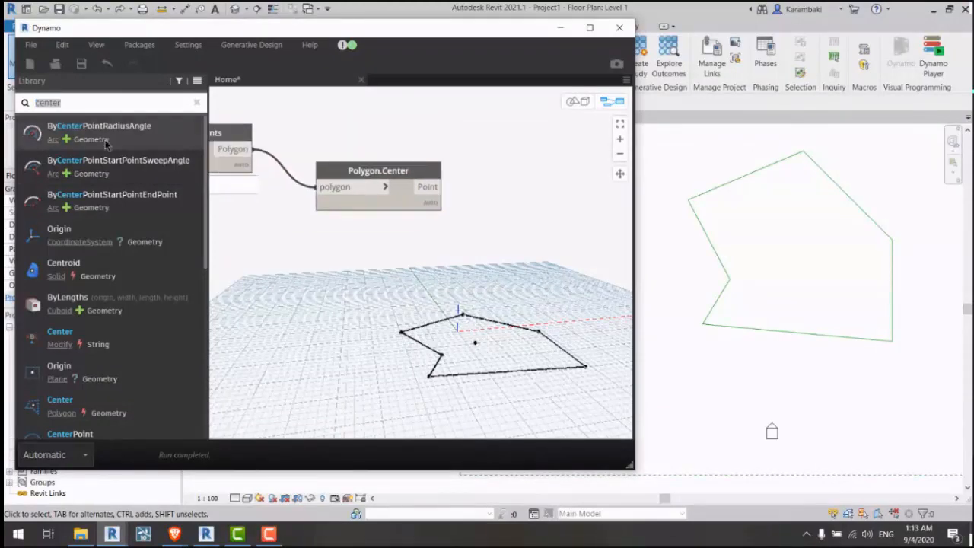
Step: Add a Geometry.Translate node with the centre point wired into its geometry input
{"action": "left_click", "coordinate": [145, 105]}
{"action": "type", "text": "trans"}
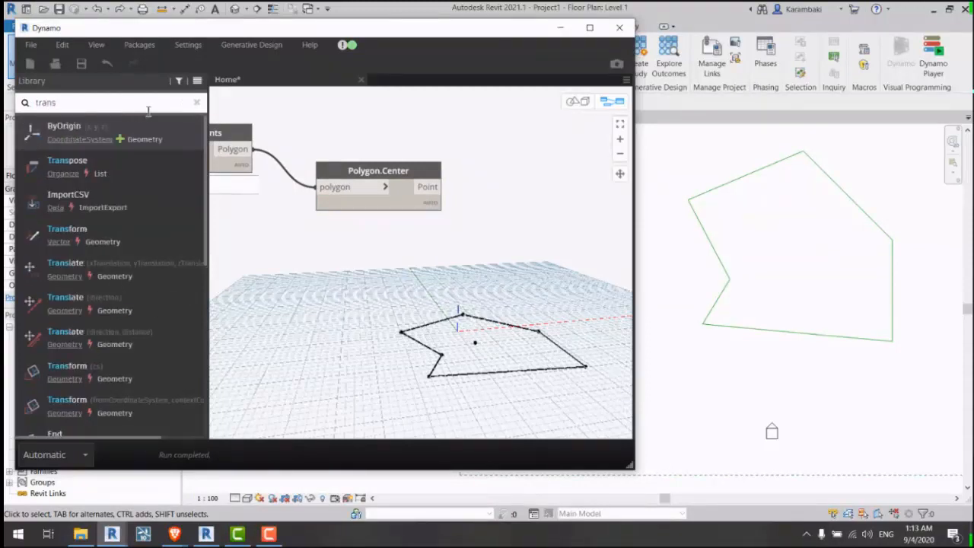
{"action": "left_click", "coordinate": [156, 268]}
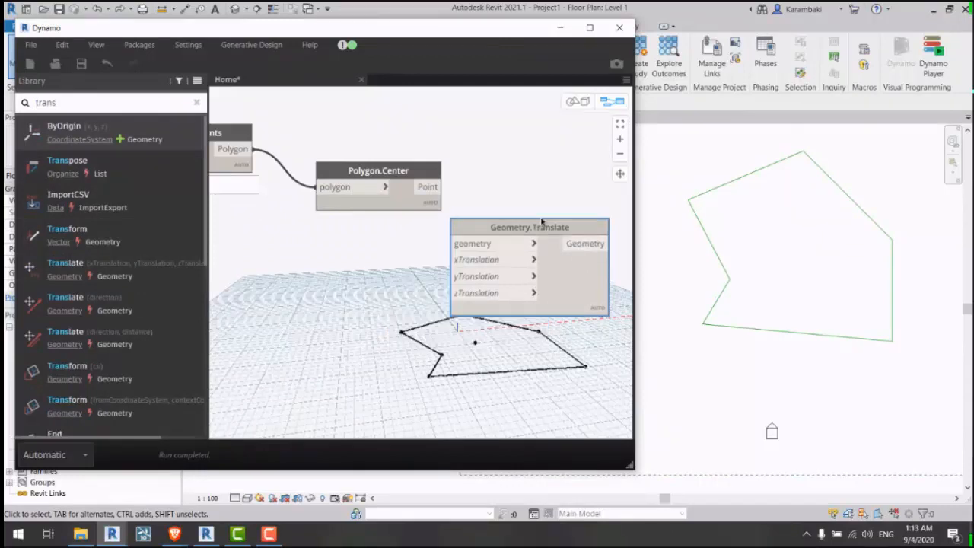
{"action": "left_click", "coordinate": [427, 187]}
{"action": "left_click", "coordinate": [491, 232]}
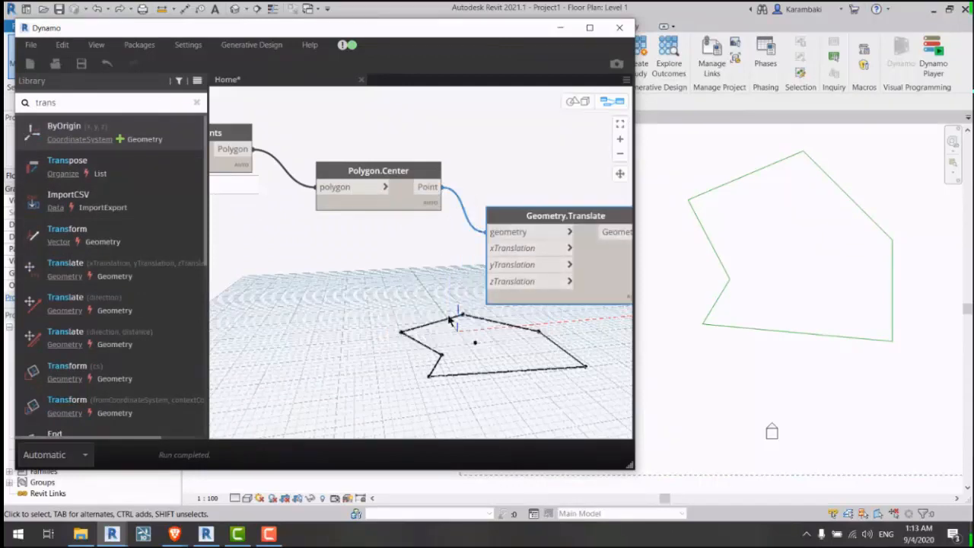
{"action": "middle_click_drag", "start_coordinate": [550, 305], "coordinate": [507, 284]}
{"action": "left_click_drag", "start_coordinate": [508, 275], "coordinate": [522, 262]}
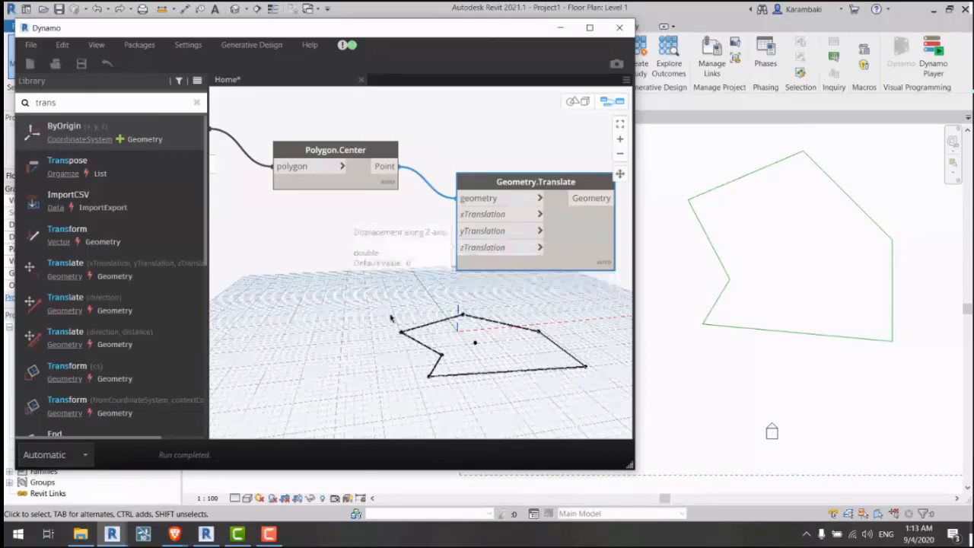
{"action": "middle_click_drag", "start_coordinate": [391, 318], "coordinate": [452, 290]}
Step: Search 'number' and place a Number Slider and a Number node beside the polygon nodes
{"action": "double_click", "coordinate": [98, 102]}
{"action": "type", "text": "num"}
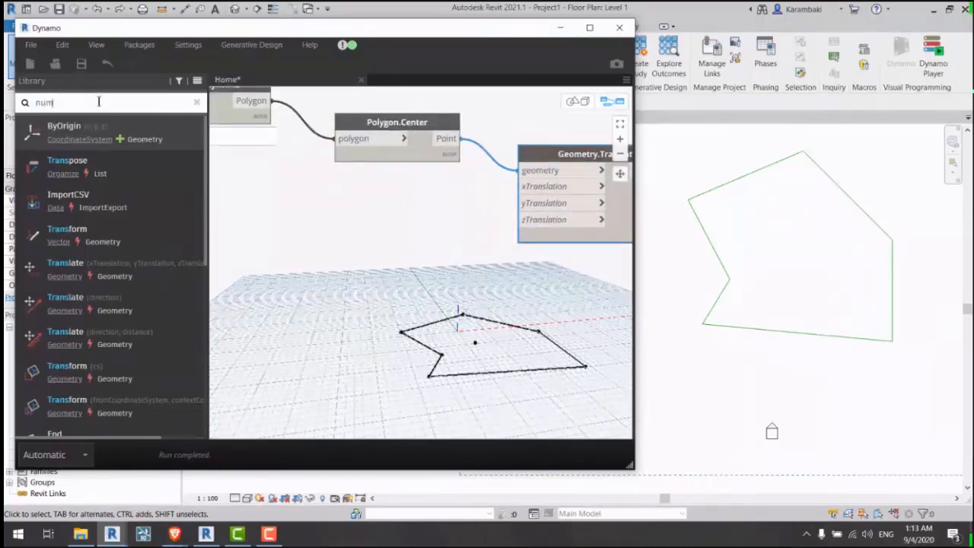
{"action": "type", "text": "ber"}
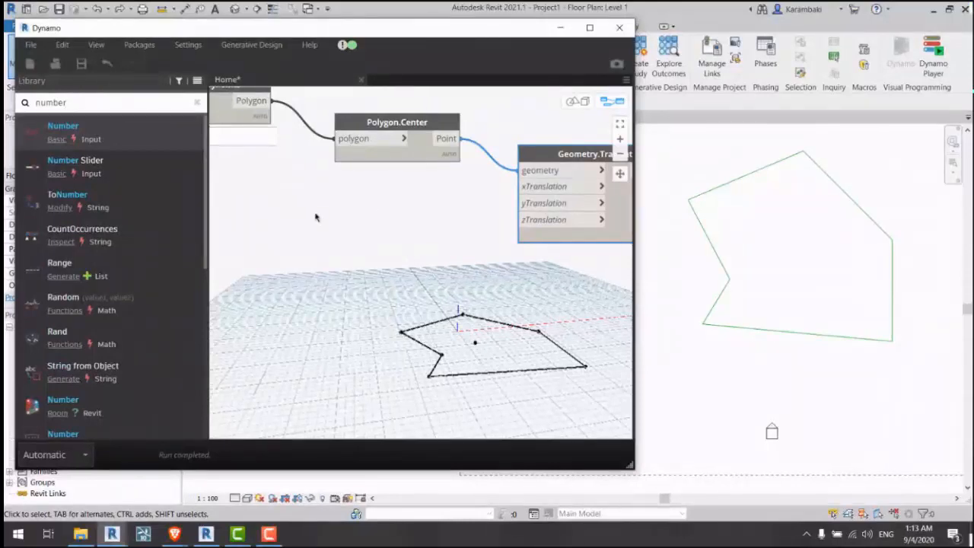
{"action": "middle_click_drag", "start_coordinate": [314, 216], "coordinate": [670, 331]}
{"action": "middle_click_drag", "start_coordinate": [220, 240], "coordinate": [723, 335]}
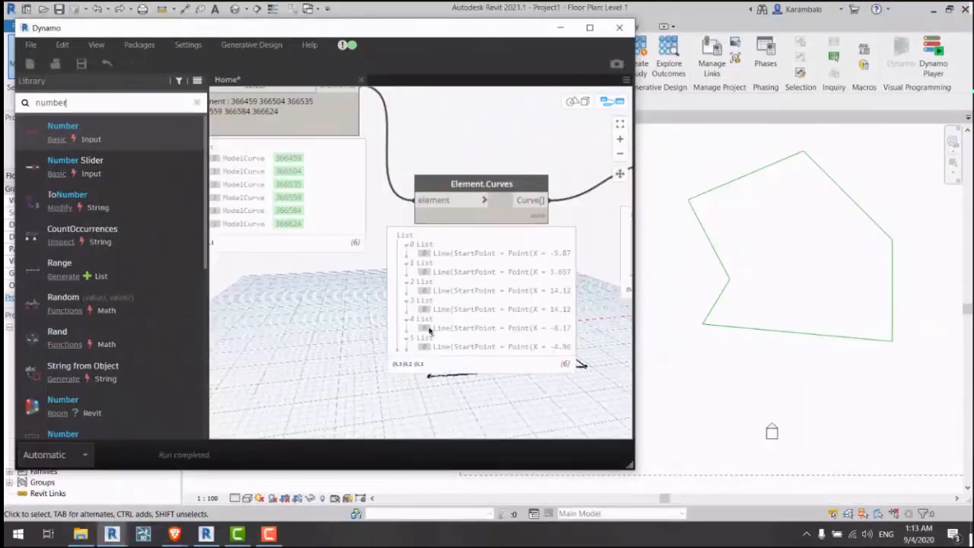
{"action": "middle_click_drag", "start_coordinate": [429, 330], "coordinate": [575, 424]}
{"action": "left_click_drag", "start_coordinate": [448, 218], "coordinate": [378, 218]}
{"action": "middle_click_drag", "start_coordinate": [609, 305], "coordinate": [315, 191]}
{"action": "middle_click_drag", "start_coordinate": [498, 272], "coordinate": [79, 174]}
{"action": "middle_click_drag", "start_coordinate": [535, 345], "coordinate": [319, 285]}
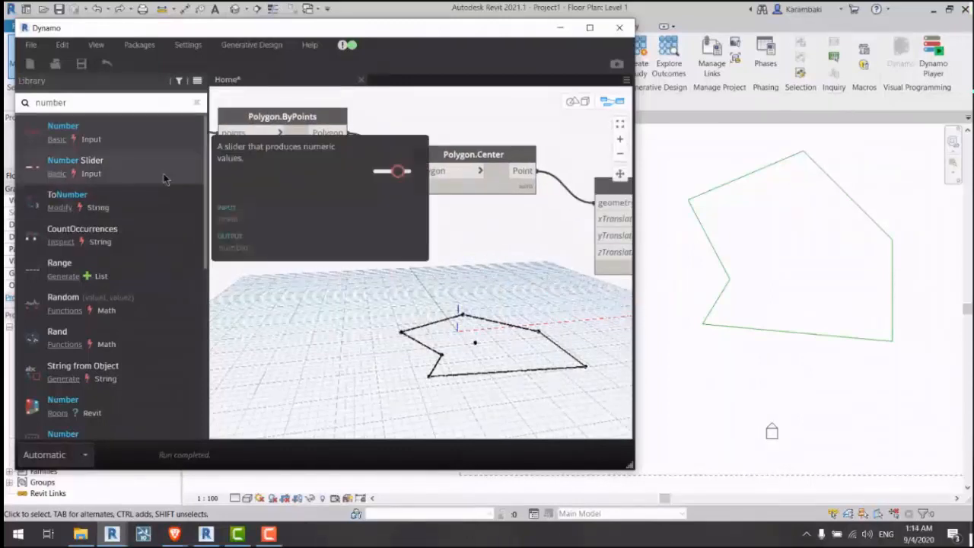
{"action": "left_click", "coordinate": [163, 173]}
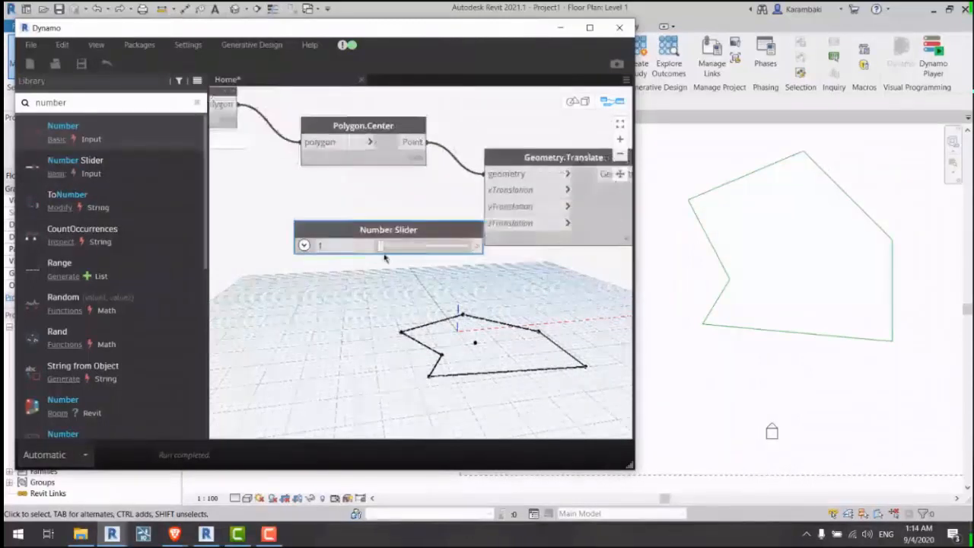
{"action": "left_click", "coordinate": [111, 129]}
{"action": "left_click_drag", "start_coordinate": [446, 278], "coordinate": [401, 311]}
Step: Expand the Number Slider's Min/Max/Step settings and set its minimum to -100
{"action": "scroll", "coordinate": [440, 362], "scroll_direction": "up", "scroll_amount": 1}
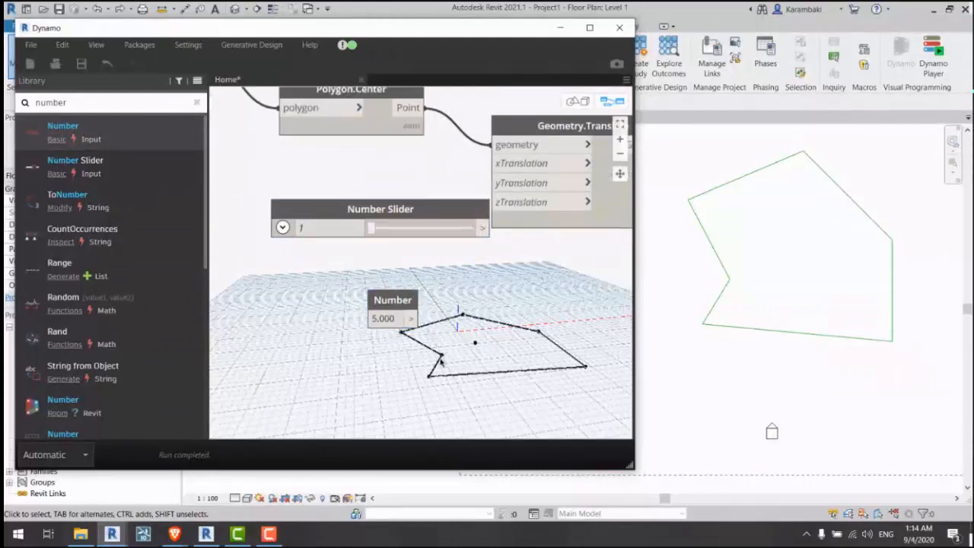
{"action": "scroll", "coordinate": [403, 324], "scroll_direction": "up", "scroll_amount": 5}
{"action": "left_click", "coordinate": [365, 327]}
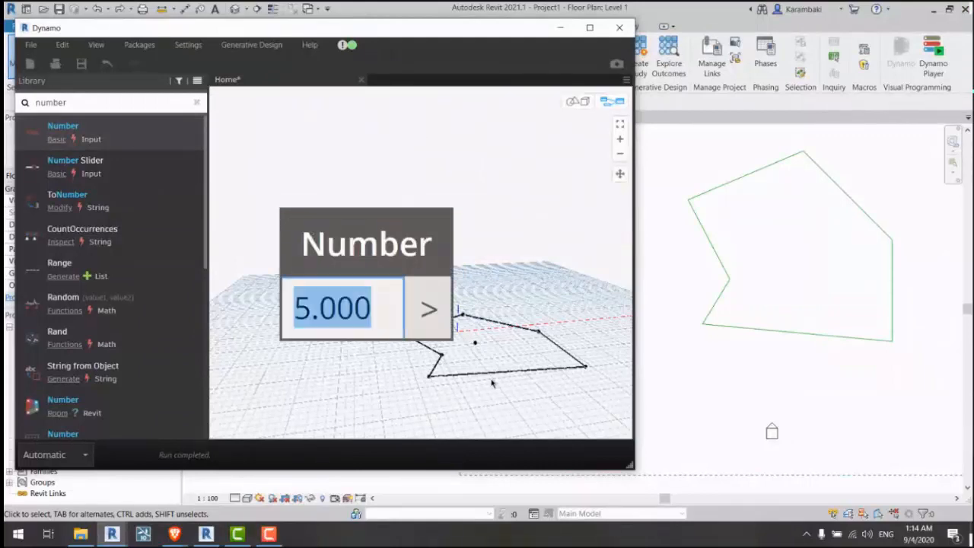
{"action": "scroll", "coordinate": [491, 383], "scroll_direction": "down", "scroll_amount": 5}
{"action": "scroll", "coordinate": [327, 267], "scroll_direction": "up", "scroll_amount": 2}
{"action": "left_click", "coordinate": [311, 256]}
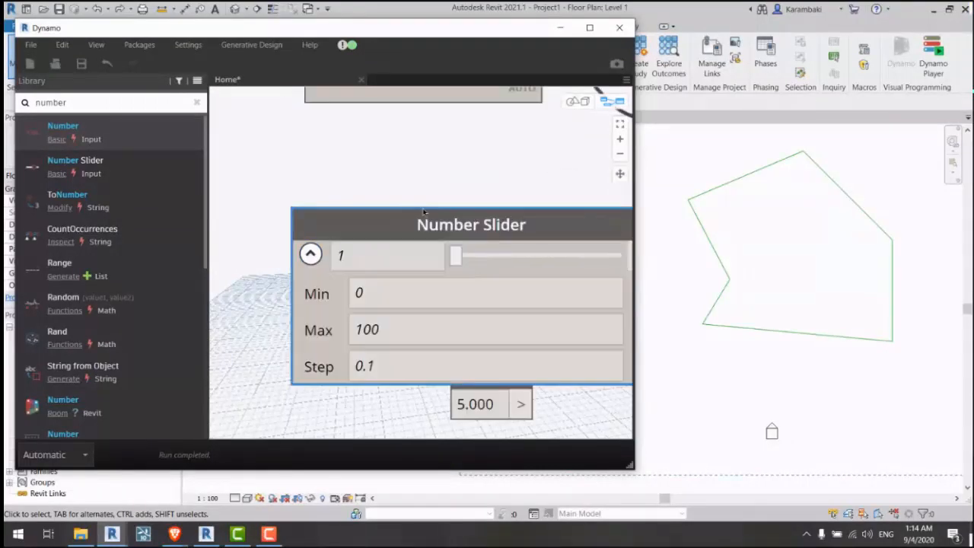
{"action": "scroll", "coordinate": [365, 265], "scroll_direction": "up", "scroll_amount": 2}
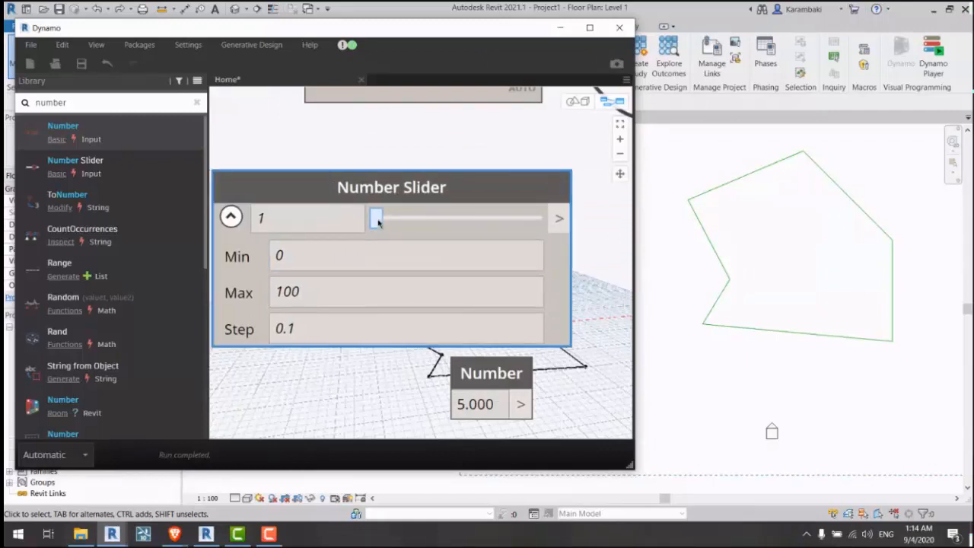
{"action": "left_click_drag", "start_coordinate": [377, 219], "coordinate": [354, 239]}
{"action": "left_click", "coordinate": [329, 257]}
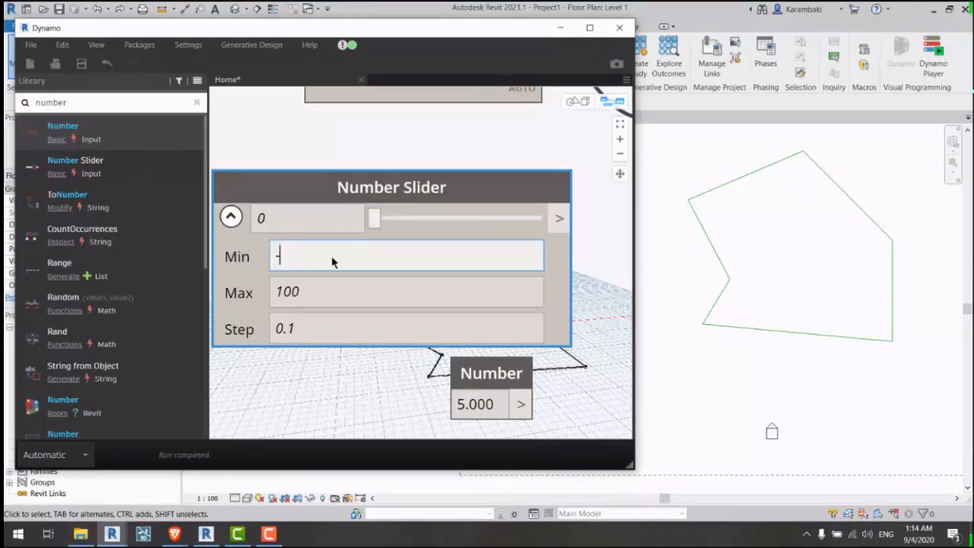
Step: Delete the leftover 5.000 Number node and sweep the slider across its -100 to 100 range
{"action": "left_click", "coordinate": [484, 374]}
{"action": "key", "text": "Delete"}
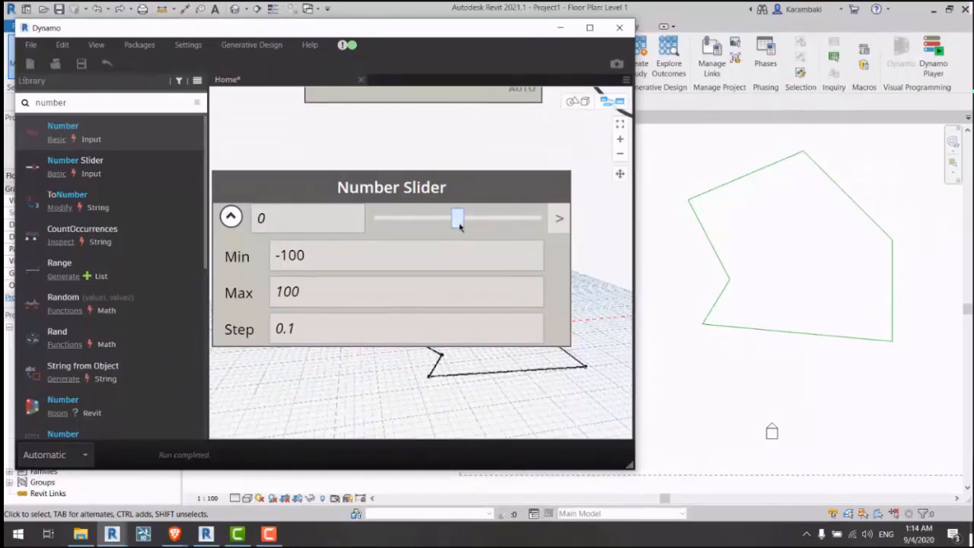
{"action": "left_click_drag", "start_coordinate": [459, 225], "coordinate": [541, 219]}
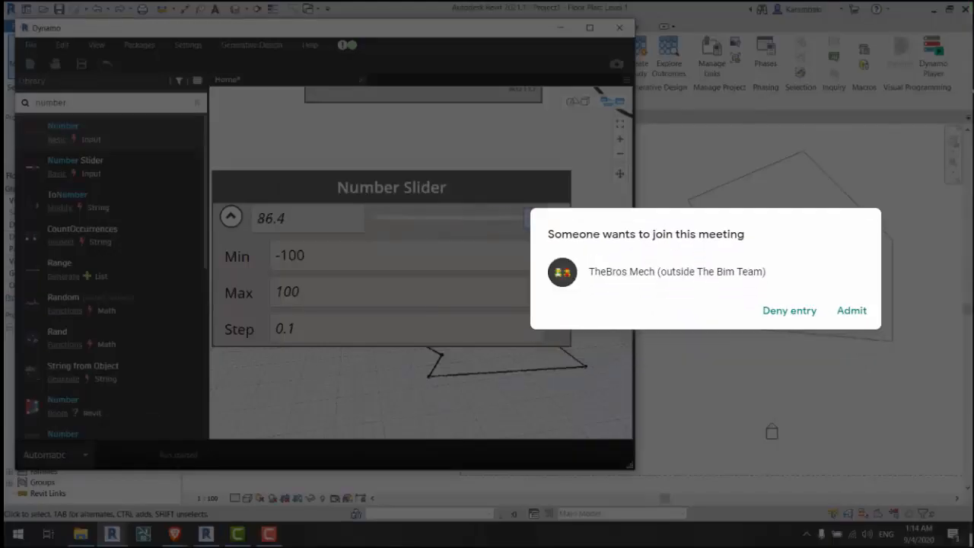
{"action": "left_click", "coordinate": [847, 315]}
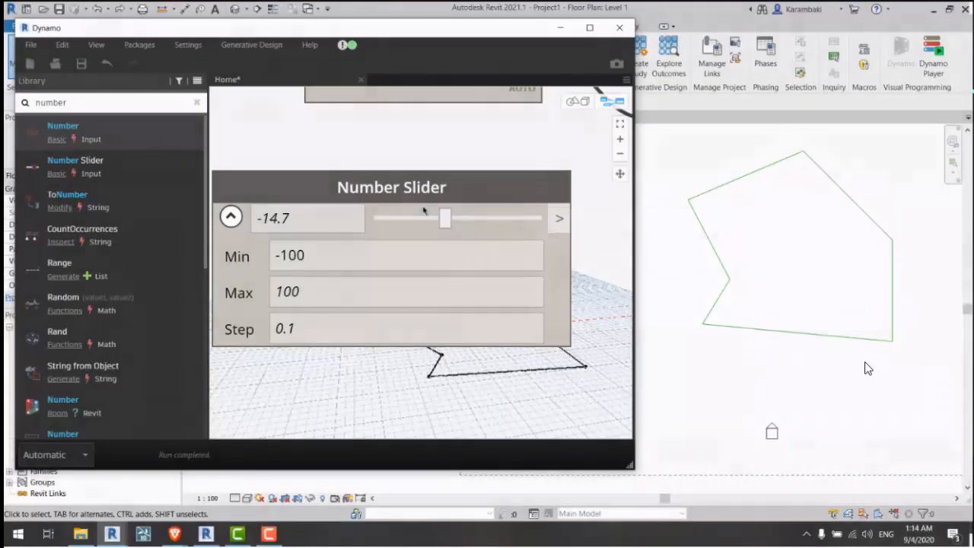
{"action": "scroll", "coordinate": [403, 238], "scroll_direction": "down", "scroll_amount": 4}
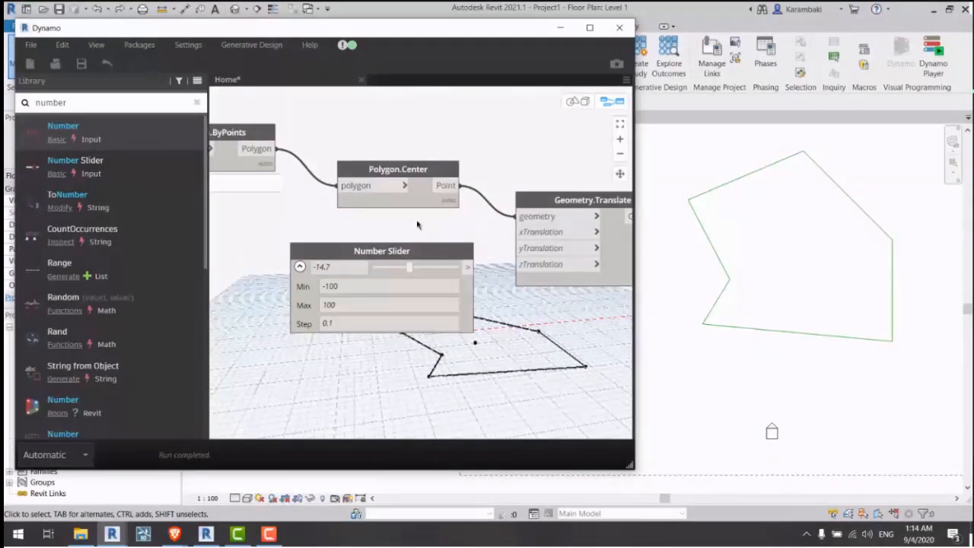
Step: Measure the site polygon's extent in the Revit plan view with the Measure tool
{"action": "middle_click_drag", "start_coordinate": [417, 224], "coordinate": [379, 192]}
{"action": "middle_click_drag", "start_coordinate": [711, 244], "coordinate": [527, 239]}
{"action": "left_click", "coordinate": [162, 9]}
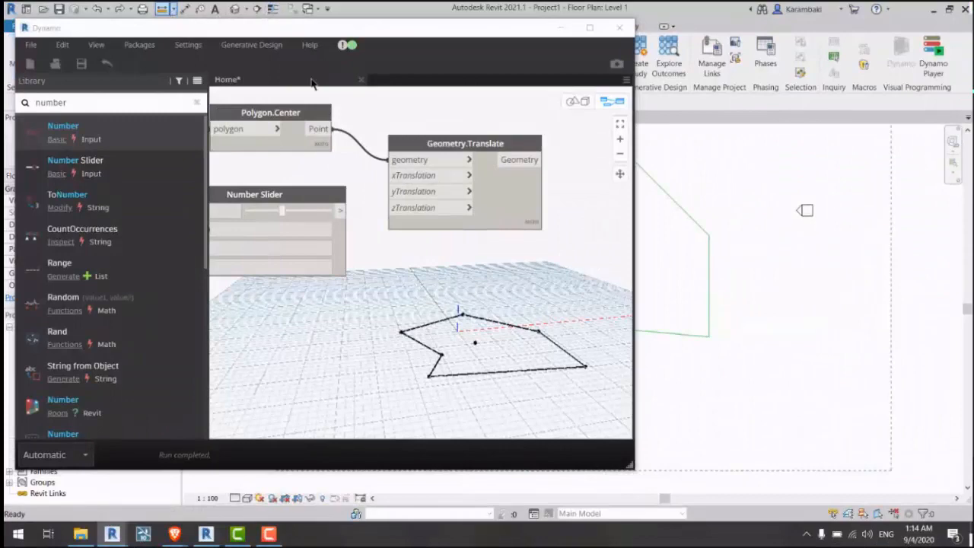
{"action": "middle_click_drag", "start_coordinate": [709, 234], "coordinate": [932, 289]}
{"action": "scroll", "coordinate": [933, 289], "scroll_direction": "down", "scroll_amount": 1}
{"action": "left_click", "coordinate": [932, 289]}
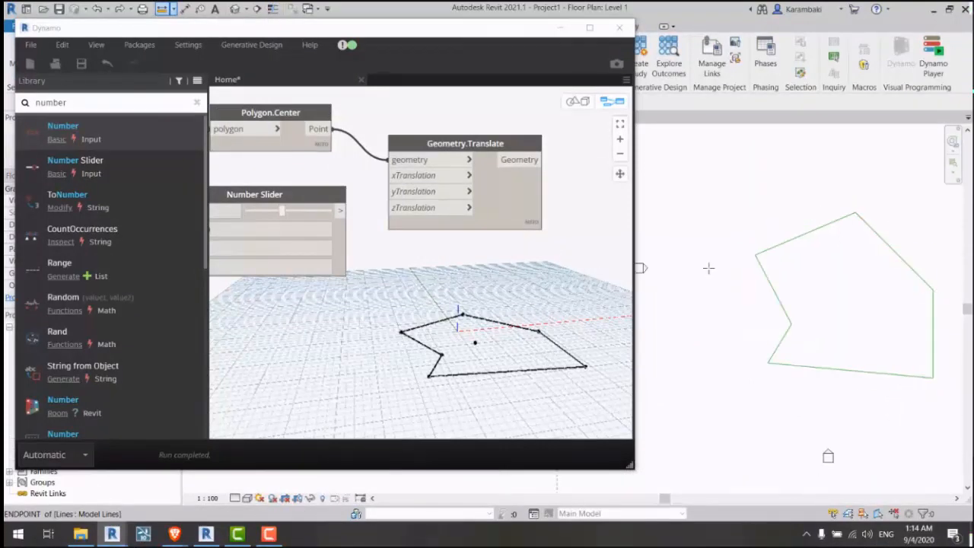
{"action": "key", "text": "Escape"}
{"action": "key", "text": "Escape"}
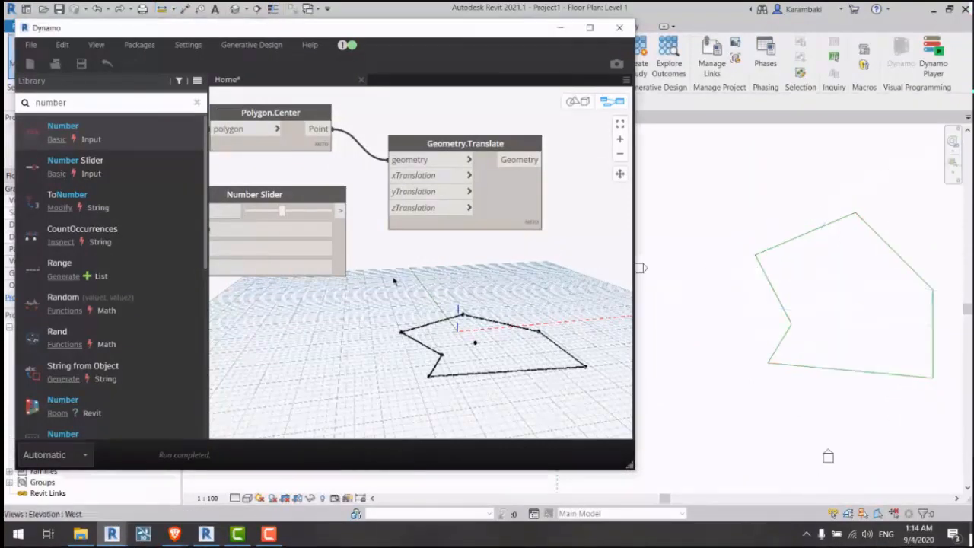
Step: Begin editing the slider's range, entering trial Min and Max values of -3 and 3
{"action": "middle_click_drag", "start_coordinate": [393, 281], "coordinate": [631, 298]}
{"action": "scroll", "coordinate": [522, 335], "scroll_direction": "up", "scroll_amount": 2}
{"action": "middle_click_drag", "start_coordinate": [522, 336], "coordinate": [489, 359]}
{"action": "left_click", "coordinate": [404, 241]}
{"action": "left_click_drag", "start_coordinate": [389, 242], "coordinate": [373, 245]}
{"action": "type", "text": "4"}
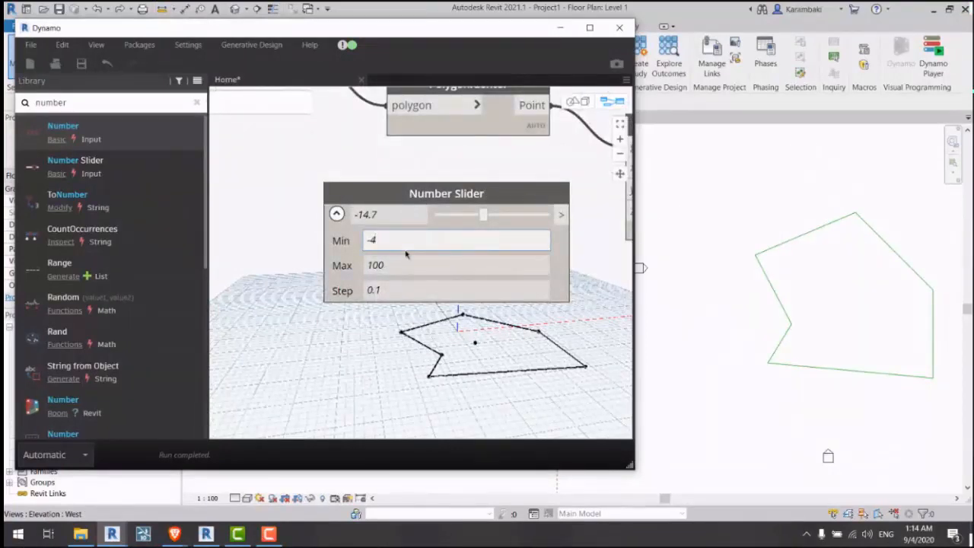
{"action": "type", "text": "0"}
{"action": "left_click", "coordinate": [392, 264]}
{"action": "type", "text": "40"}
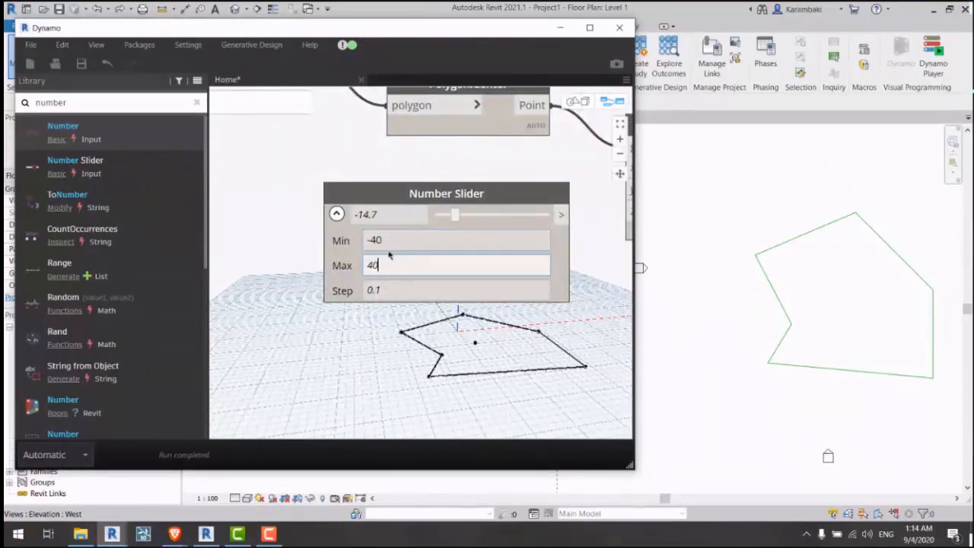
{"action": "left_click", "coordinate": [372, 238]}
{"action": "double_click", "coordinate": [373, 237]}
{"action": "type", "text": "-3"}
{"action": "left_click", "coordinate": [388, 261]}
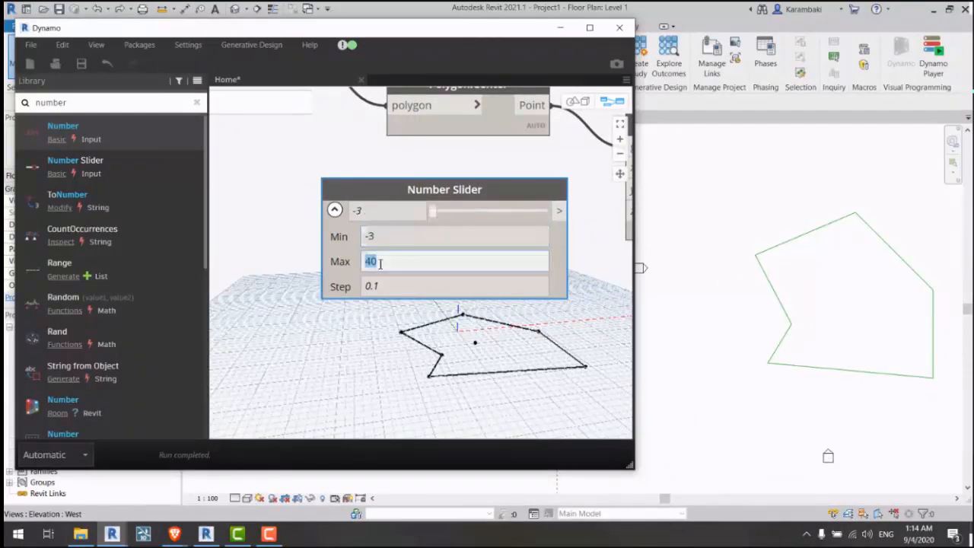
{"action": "type", "text": "3"}
{"action": "left_click", "coordinate": [418, 332]}
Step: Correct the Number Slider's Min to -40 and Max to 40
{"action": "middle_click_drag", "start_coordinate": [451, 326], "coordinate": [397, 310]}
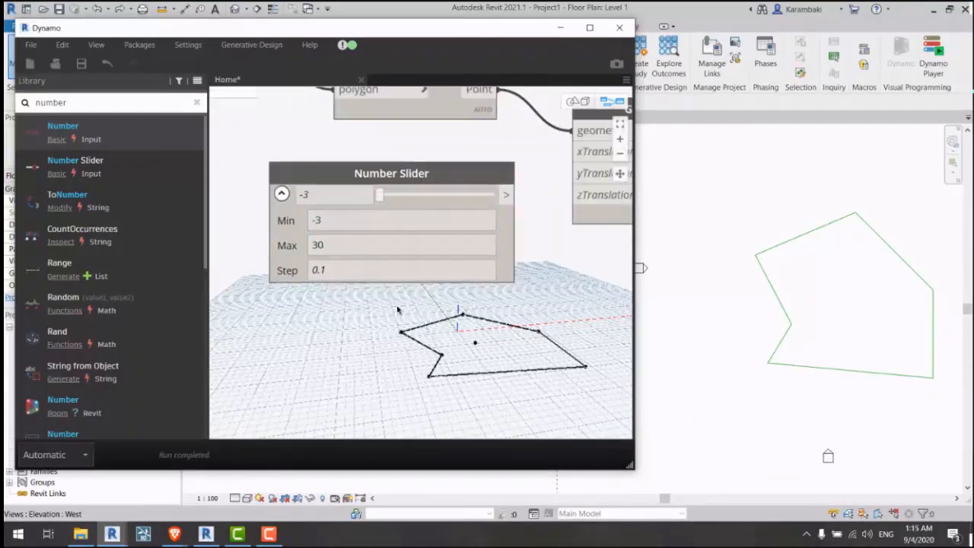
{"action": "double_click", "coordinate": [337, 221]}
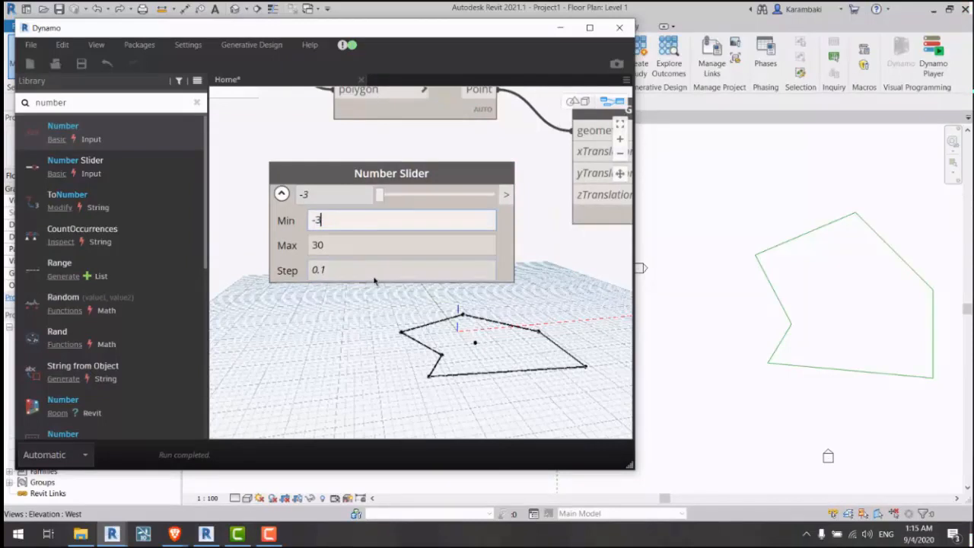
{"action": "type", "text": "0"}
{"action": "scroll", "coordinate": [330, 225], "scroll_direction": "up", "scroll_amount": 2}
{"action": "double_click", "coordinate": [316, 219]}
{"action": "left_click", "coordinate": [313, 218]}
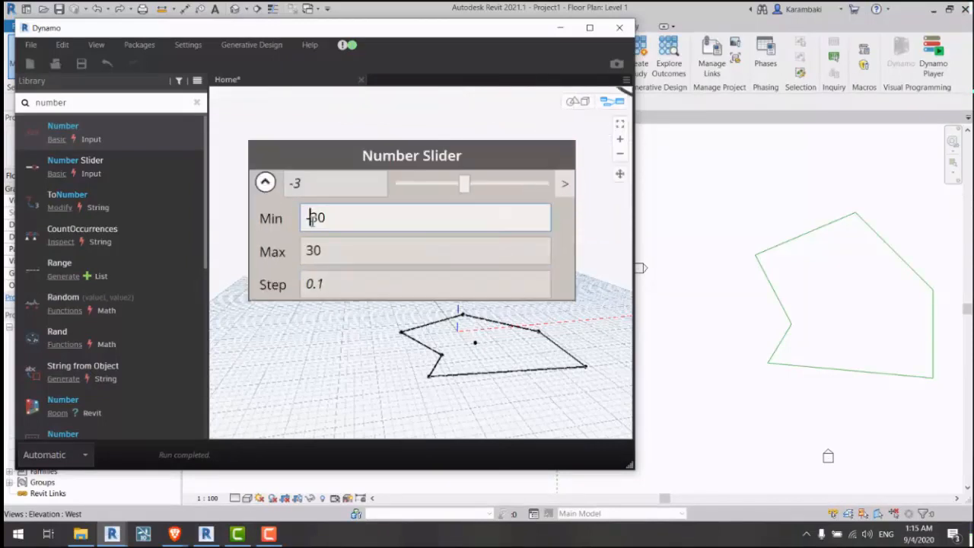
{"action": "key", "text": "BackSpace"}
{"action": "type", "text": "4"}
{"action": "left_click", "coordinate": [326, 251]}
{"action": "left_click", "coordinate": [312, 250]}
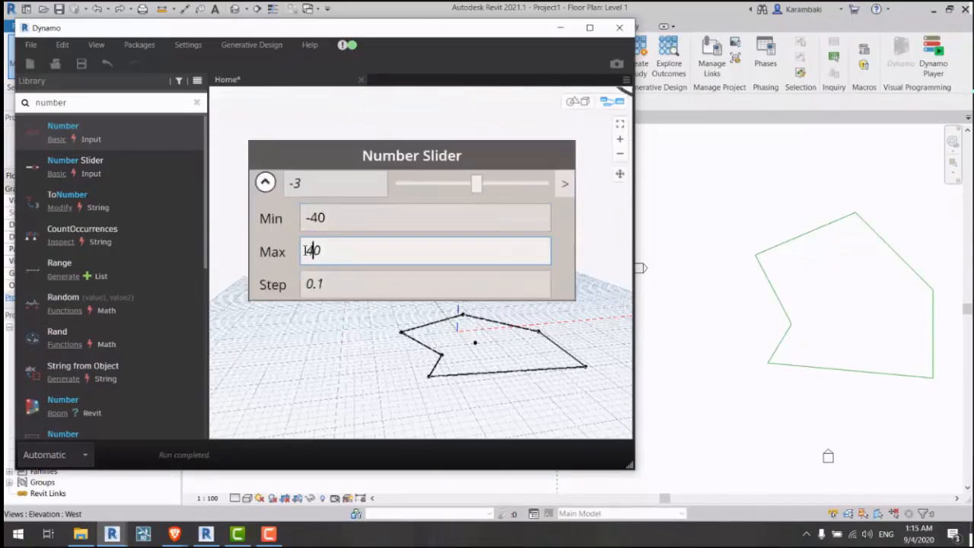
{"action": "key", "text": "Return"}
{"action": "scroll", "coordinate": [308, 247], "scroll_direction": "down", "scroll_amount": 4}
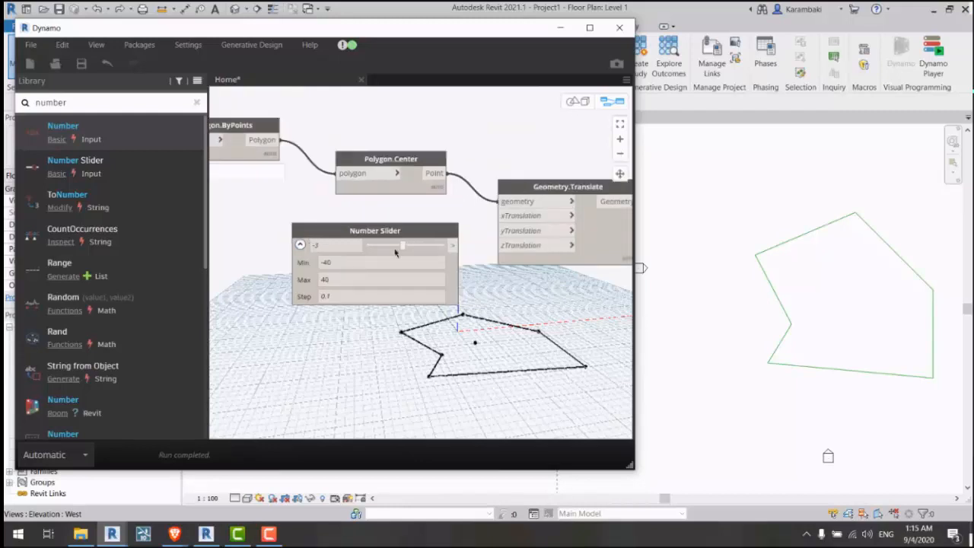
{"action": "scroll", "coordinate": [495, 221], "scroll_direction": "up", "scroll_amount": 1}
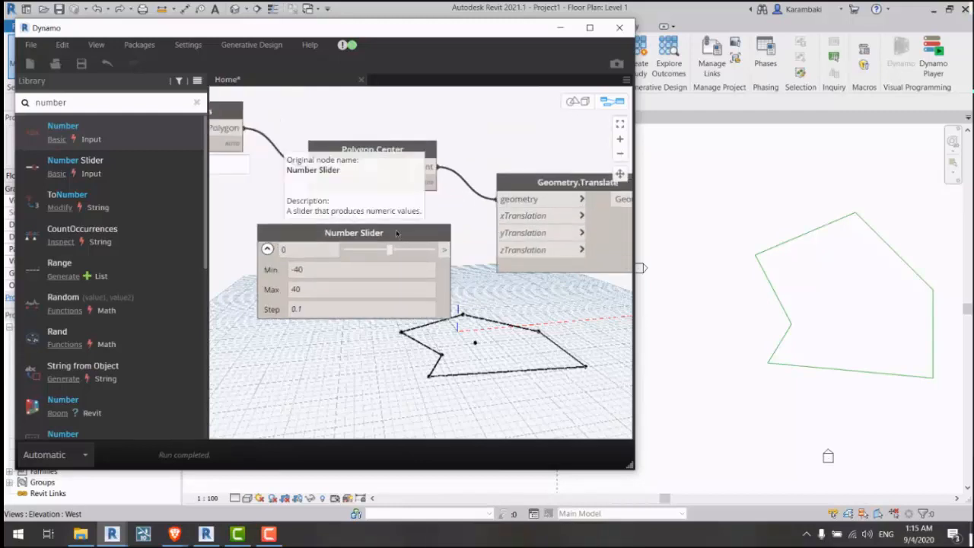
Step: Rename the slider 'X Translate' and wire it to Geometry.Translate's xTranslation input
{"action": "left_click", "coordinate": [351, 230]}
{"action": "double_click", "coordinate": [351, 231]}
{"action": "type", "text": "X T"}
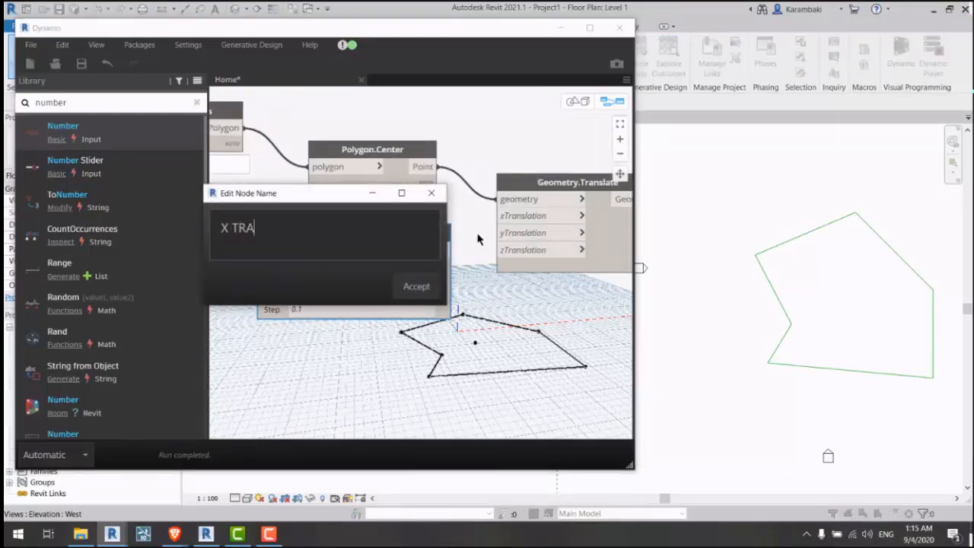
{"action": "type", "text": "RA"}
{"action": "key", "text": "BackSpace"}
{"action": "type", "text": "ansaate"}
{"action": "key", "text": "Return"}
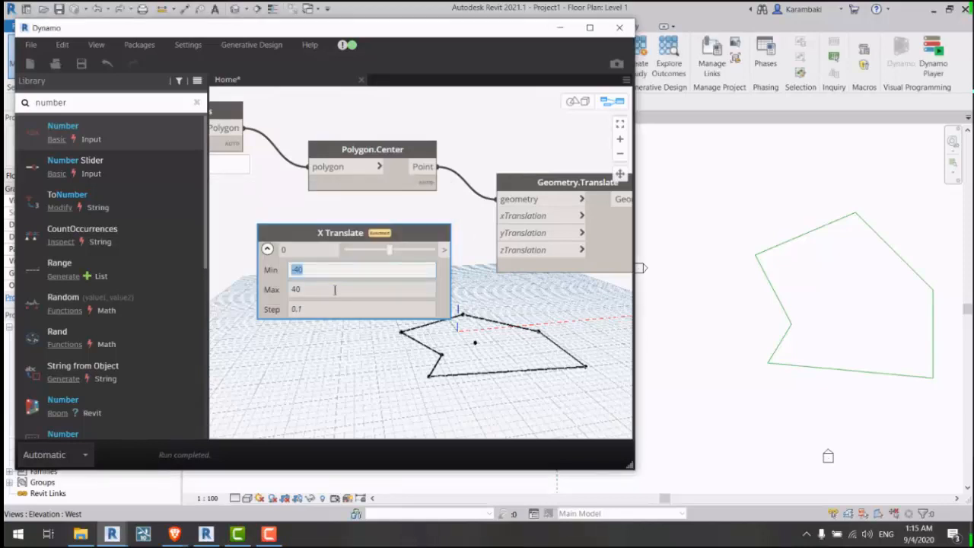
{"action": "left_click", "coordinate": [267, 249]}
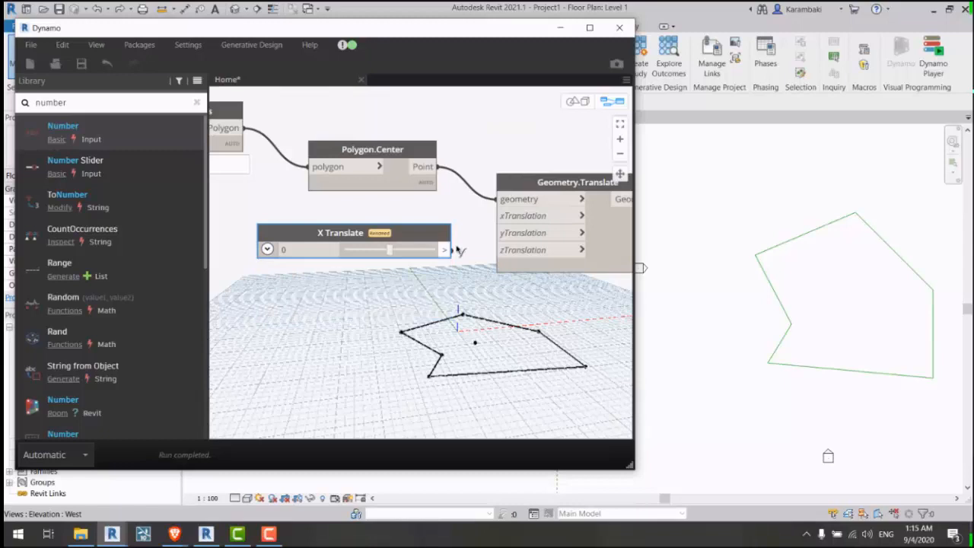
{"action": "left_click_drag", "start_coordinate": [445, 249], "coordinate": [503, 215]}
{"action": "left_click", "coordinate": [401, 251]}
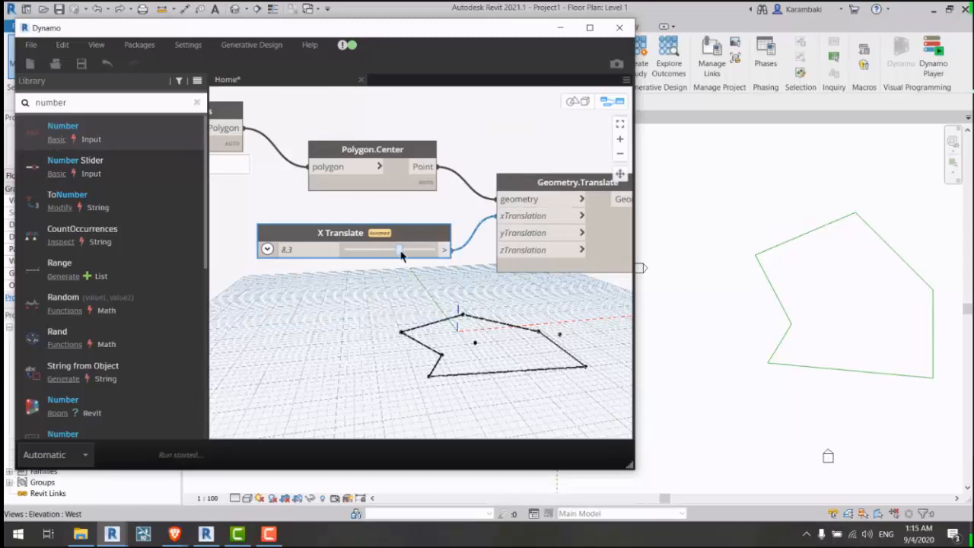
{"action": "left_click_drag", "start_coordinate": [377, 254], "coordinate": [356, 228]}
Step: Duplicate the slider, rename the copy 'Y Translate', and wire it to yTranslation
{"action": "key", "text": "ctrl+c"}
{"action": "key", "text": "ctrl+v"}
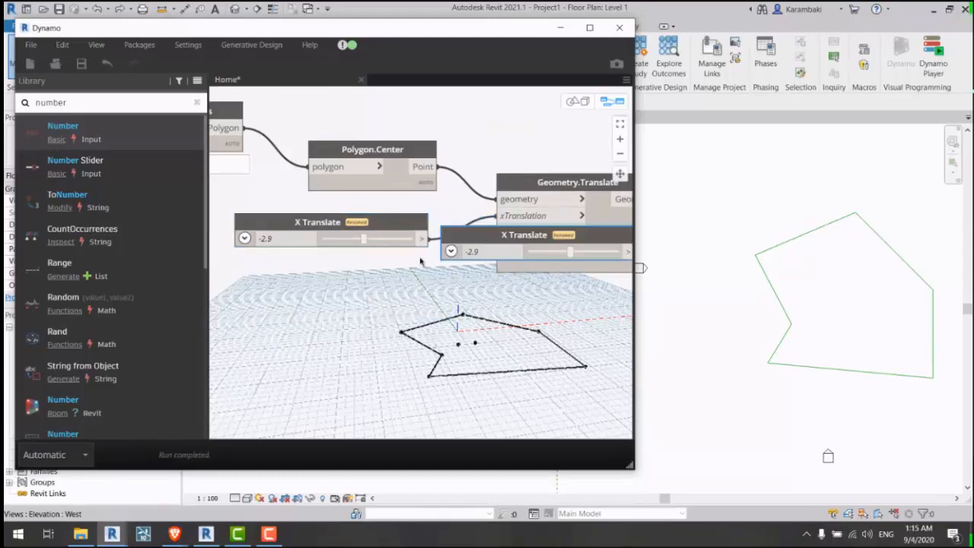
{"action": "left_click_drag", "start_coordinate": [457, 241], "coordinate": [311, 285]}
{"action": "double_click", "coordinate": [312, 287]}
{"action": "key", "text": "Home"}
{"action": "key", "text": "Delete"}
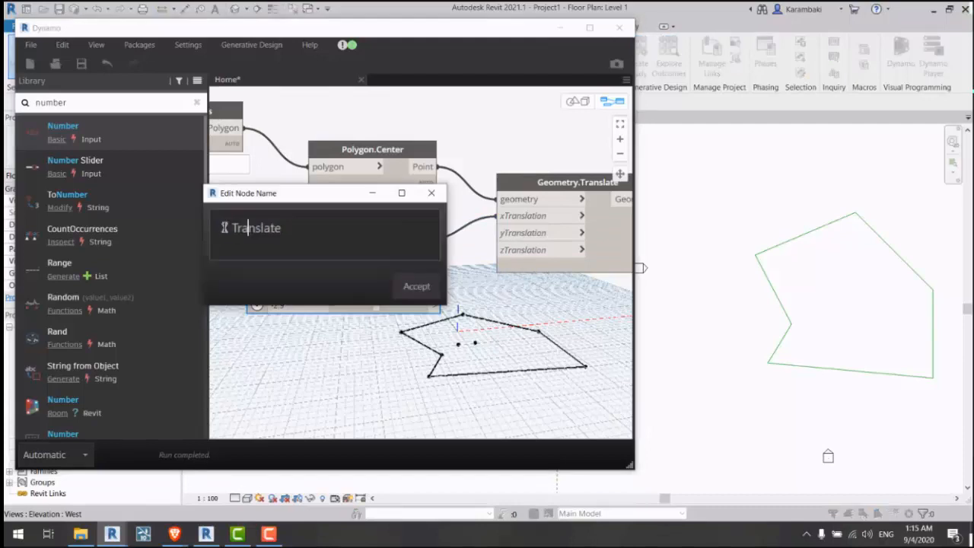
{"action": "type", "text": "Y"}
{"action": "left_click", "coordinate": [417, 290]}
{"action": "left_click", "coordinate": [434, 305]}
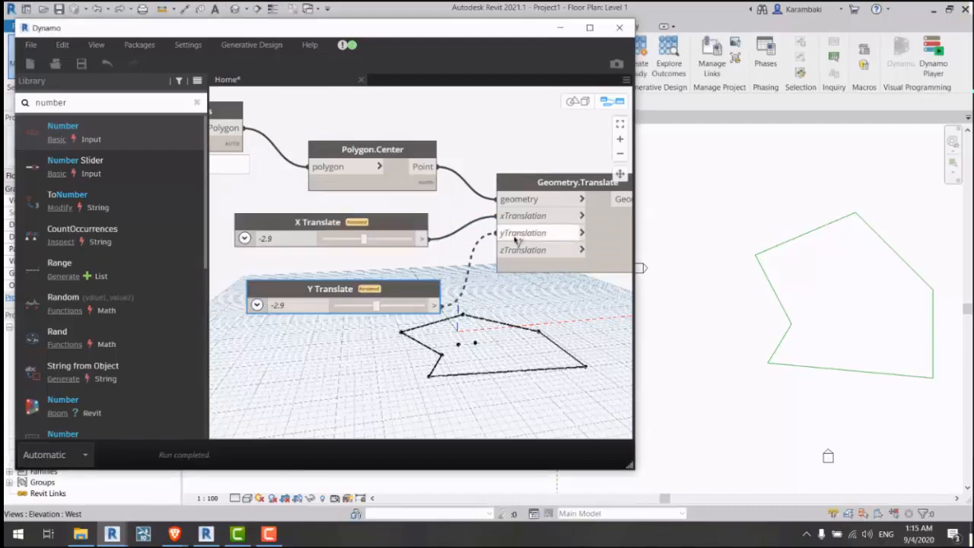
{"action": "left_click", "coordinate": [512, 235]}
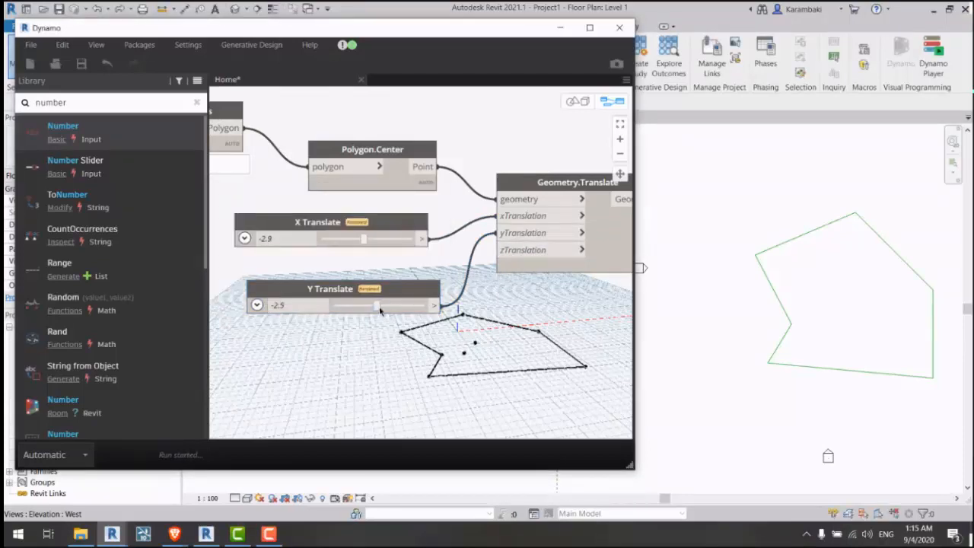
Step: Drag the X Translate and Y Translate sliders to test moving the centre point
{"action": "mouse_move", "coordinate": [380, 308]}
{"action": "left_mouse_down"}
{"action": "mouse_move", "coordinate": [395, 307]}
{"action": "mouse_move", "coordinate": [370, 308]}
{"action": "mouse_move", "coordinate": [384, 307]}
{"action": "left_mouse_up"}
{"action": "left_click_drag", "start_coordinate": [361, 240], "coordinate": [372, 242]}
{"action": "middle_click_drag", "start_coordinate": [382, 313], "coordinate": [126, 299]}
{"action": "middle_click_drag", "start_coordinate": [317, 296], "coordinate": [274, 282]}
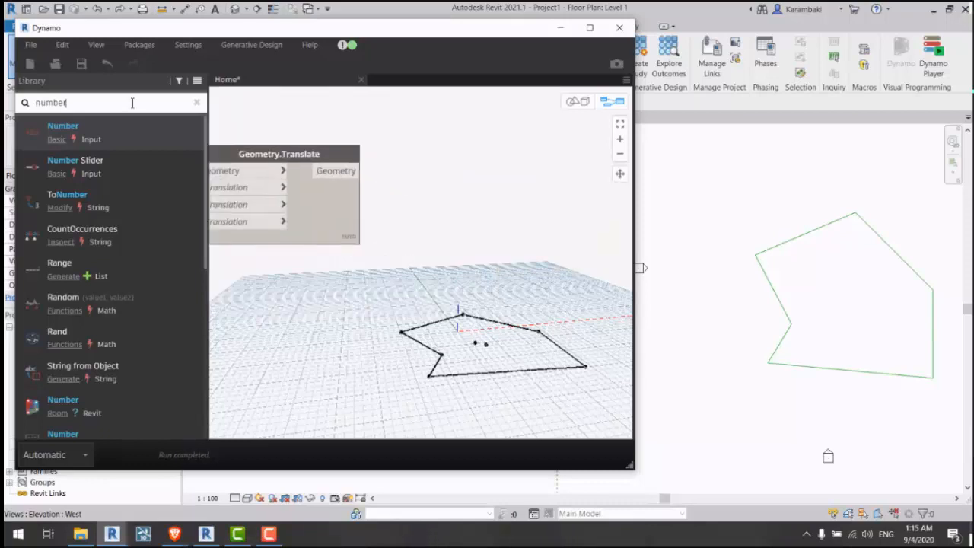
Step: Search 'RECTA' and add a Rectangle.ByWidthLength node
{"action": "left_click", "coordinate": [132, 103]}
{"action": "type", "text": "REN"}
{"action": "key", "text": "BackSpace"}
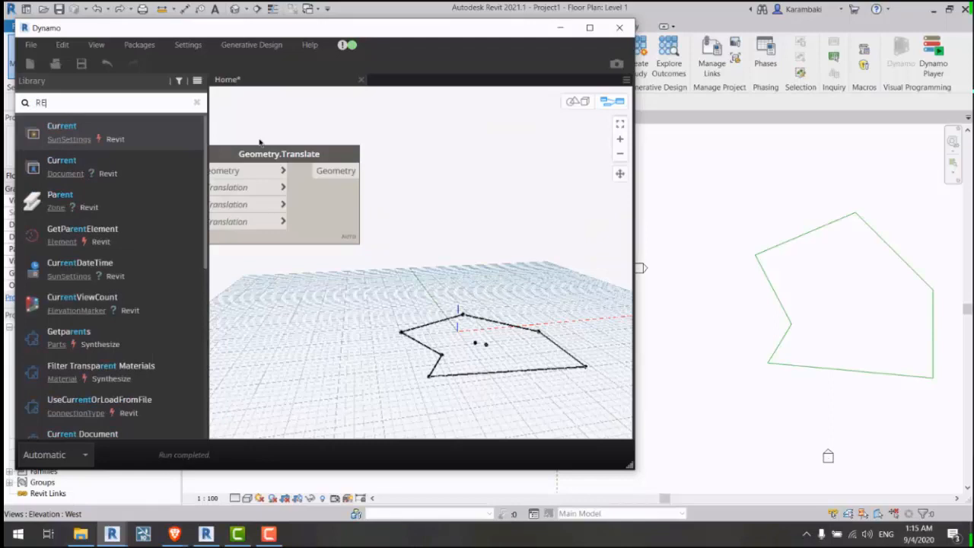
{"action": "type", "text": "CTA"}
{"action": "key", "text": "Return"}
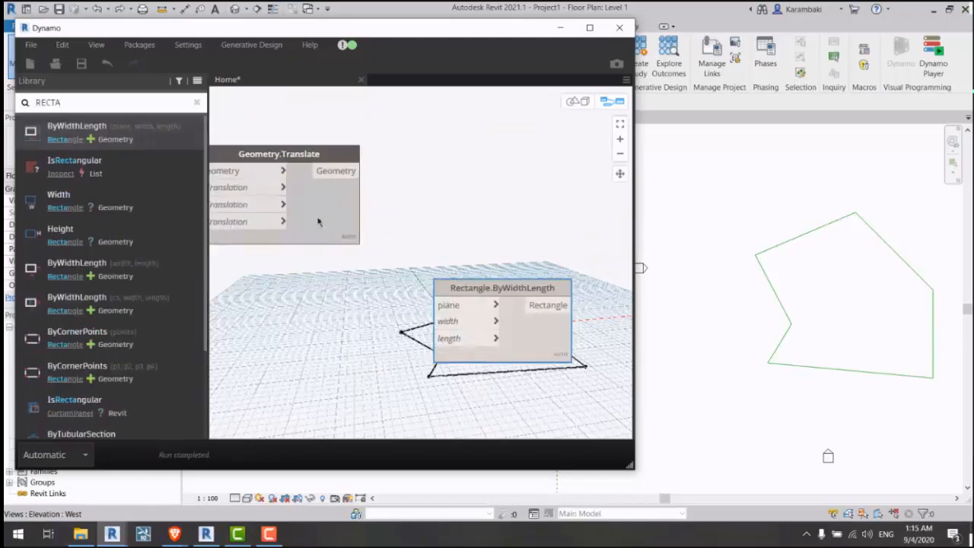
Step: Add a Plane.ByOriginNormal node with the translated point wired into its origin
{"action": "left_click", "coordinate": [149, 102]}
{"action": "type", "text": "plane"}
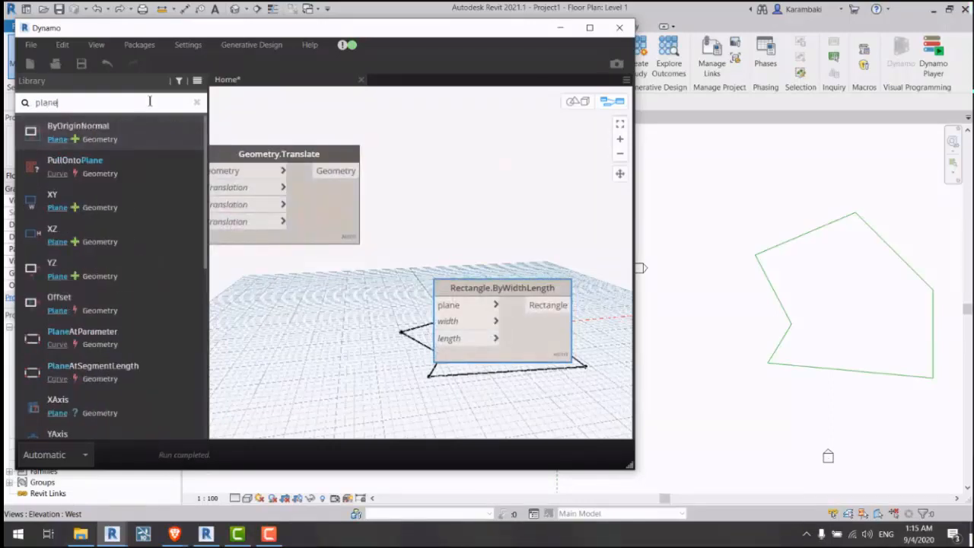
{"action": "left_click", "coordinate": [163, 137]}
{"action": "left_click_drag", "start_coordinate": [487, 299], "coordinate": [471, 176]}
{"action": "left_click_drag", "start_coordinate": [335, 171], "coordinate": [436, 196]}
{"action": "middle_click_drag", "start_coordinate": [529, 267], "coordinate": [432, 225]}
{"action": "left_click_drag", "start_coordinate": [445, 191], "coordinate": [404, 188]}
{"action": "scroll", "coordinate": [544, 233], "scroll_direction": "down", "scroll_amount": 1}
{"action": "middle_click_drag", "start_coordinate": [302, 198], "coordinate": [569, 240]}
{"action": "scroll", "coordinate": [545, 232], "scroll_direction": "down", "scroll_amount": 2}
{"action": "scroll", "coordinate": [391, 260], "scroll_direction": "up", "scroll_amount": 6}
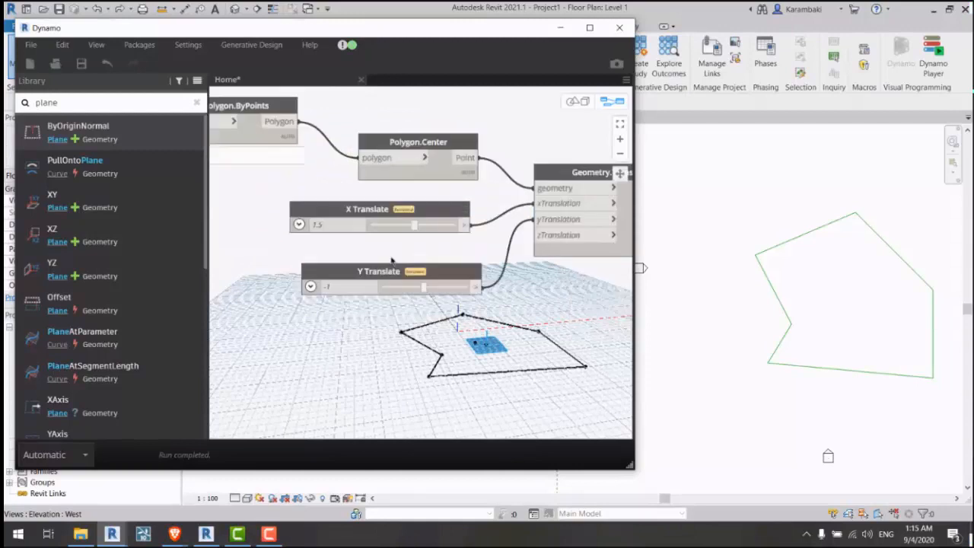
Step: Connect the Plane.ByOriginNormal output to Rectangle.ByWidthLength's plane input
{"action": "left_click_drag", "start_coordinate": [555, 171], "coordinate": [315, 316]}
{"action": "scroll", "coordinate": [297, 246], "scroll_direction": "down", "scroll_amount": 3}
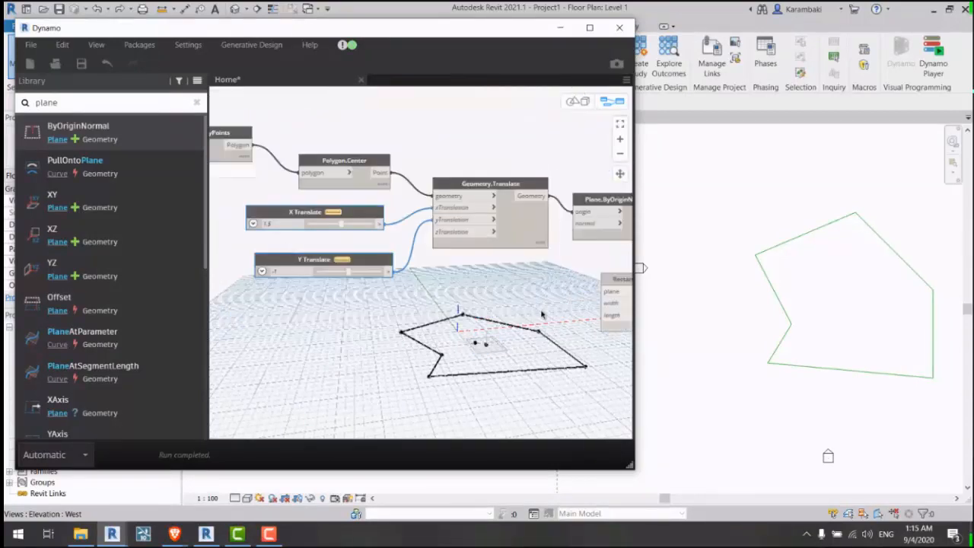
{"action": "scroll", "coordinate": [388, 207], "scroll_direction": "up", "scroll_amount": 5}
{"action": "left_click_drag", "start_coordinate": [389, 214], "coordinate": [509, 143]}
{"action": "left_click", "coordinate": [350, 137]}
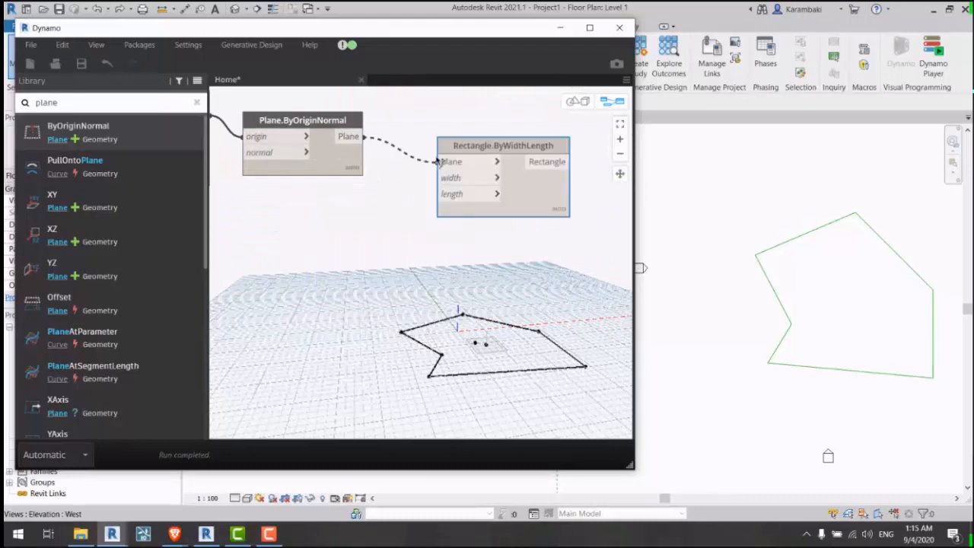
{"action": "left_click", "coordinate": [445, 161]}
{"action": "left_click", "coordinate": [403, 271]}
{"action": "middle_click_drag", "start_coordinate": [458, 249], "coordinate": [499, 245]}
{"action": "left_click", "coordinate": [83, 99]}
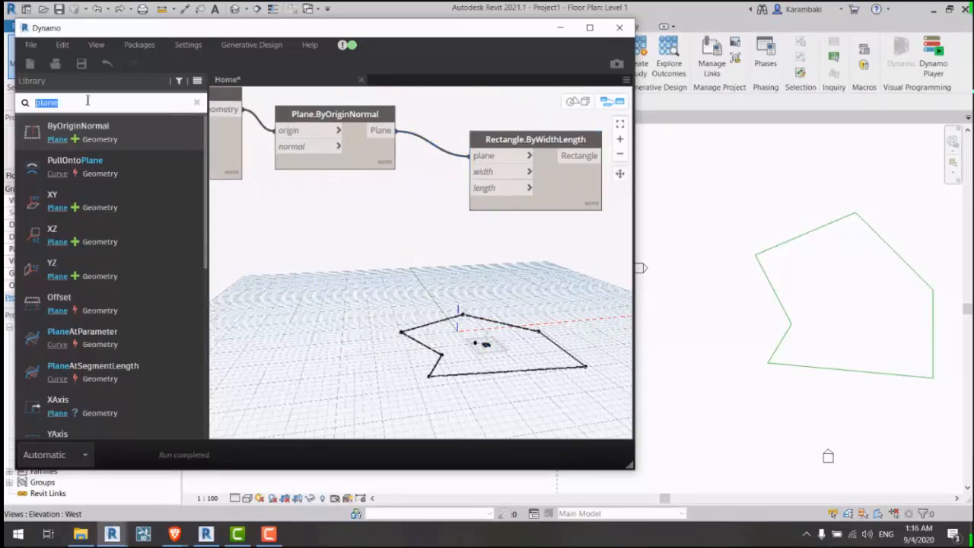
Step: Add two Number Slider nodes from a 'number' search and rename the first one Width
{"action": "type", "text": "int"}
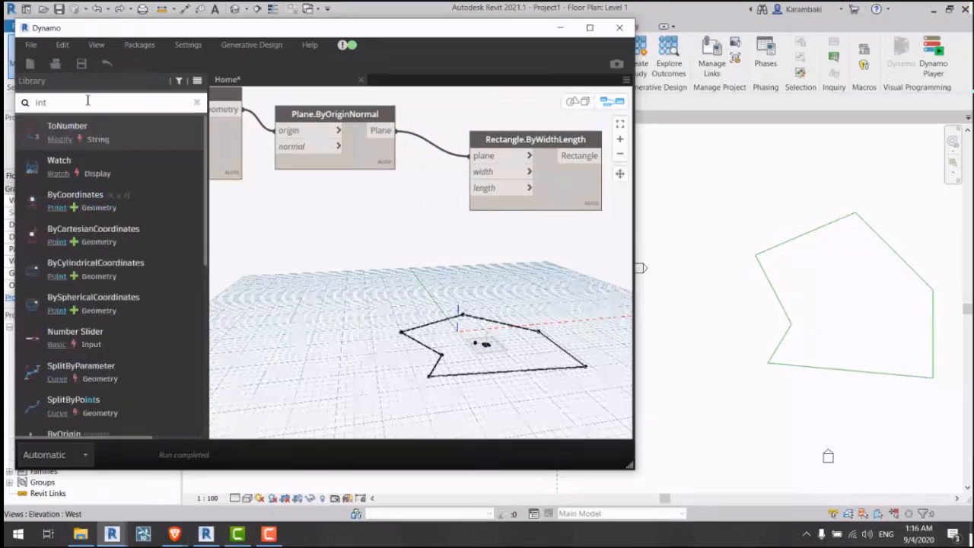
{"action": "key", "text": "BackSpace"}
{"action": "key", "text": "BackSpace"}
{"action": "key", "text": "BackSpace"}
{"action": "type", "text": "number"}
{"action": "left_click", "coordinate": [75, 161]}
{"action": "left_click", "coordinate": [75, 161]}
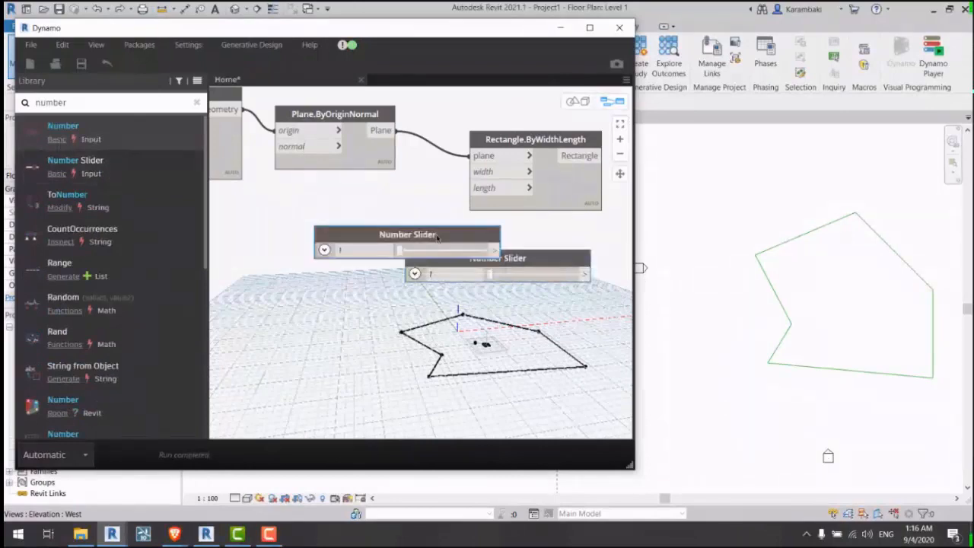
{"action": "left_click_drag", "start_coordinate": [448, 236], "coordinate": [401, 233]}
{"action": "double_click", "coordinate": [402, 230]}
{"action": "type", "text": "Wodt"}
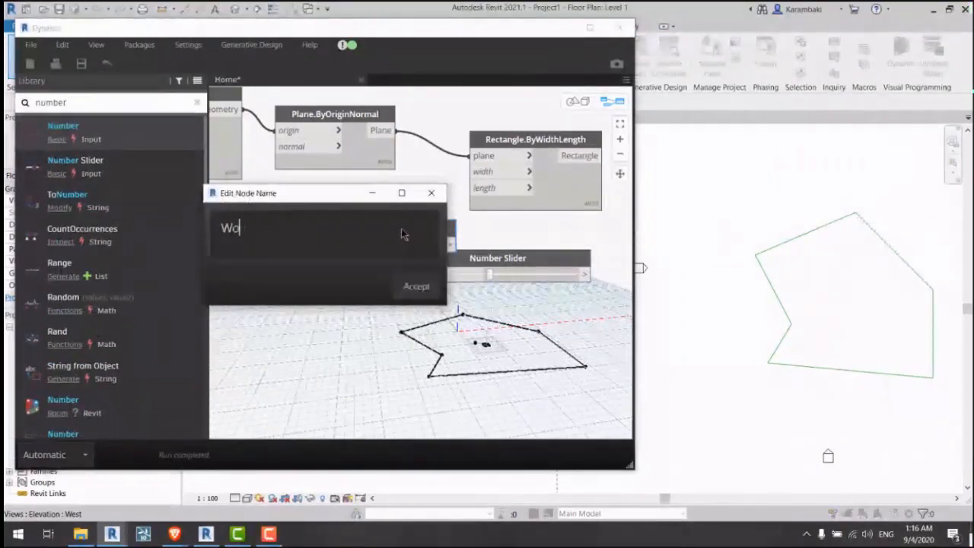
{"action": "key", "text": "BackSpace"}
{"action": "type", "text": "idth"}
{"action": "key", "text": "Return"}
Step: Rename the second slider Length, show Width's 0–100 range, and stack Width above Length
{"action": "left_click_drag", "start_coordinate": [524, 258], "coordinate": [417, 295]}
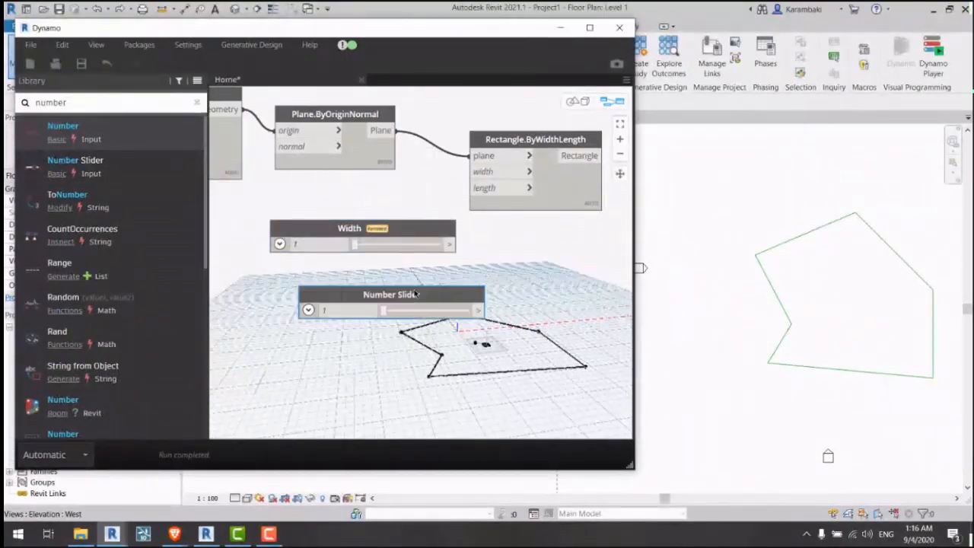
{"action": "double_click", "coordinate": [416, 295]}
{"action": "type", "text": "Length"}
{"action": "left_click", "coordinate": [416, 287]}
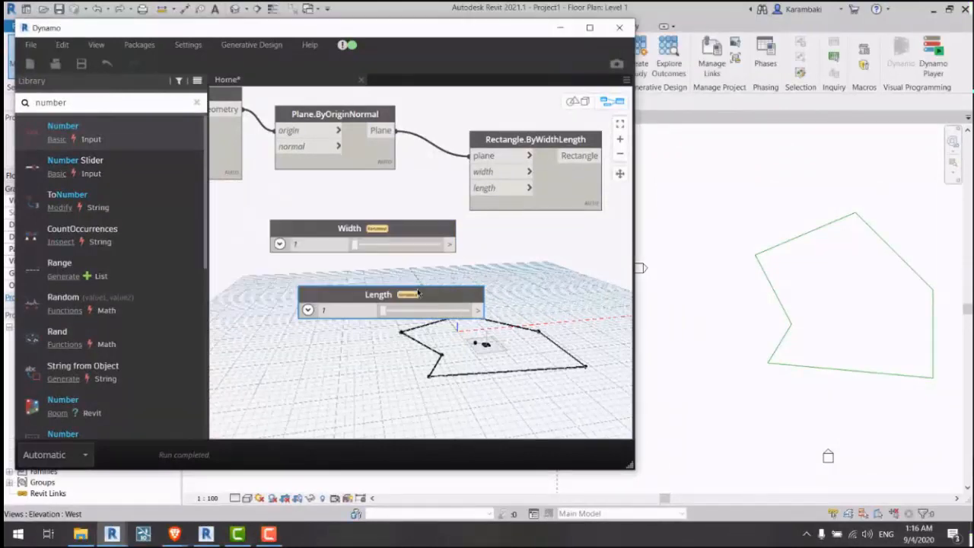
{"action": "left_click", "coordinate": [279, 244]}
{"action": "left_click_drag", "start_coordinate": [313, 233], "coordinate": [305, 186]}
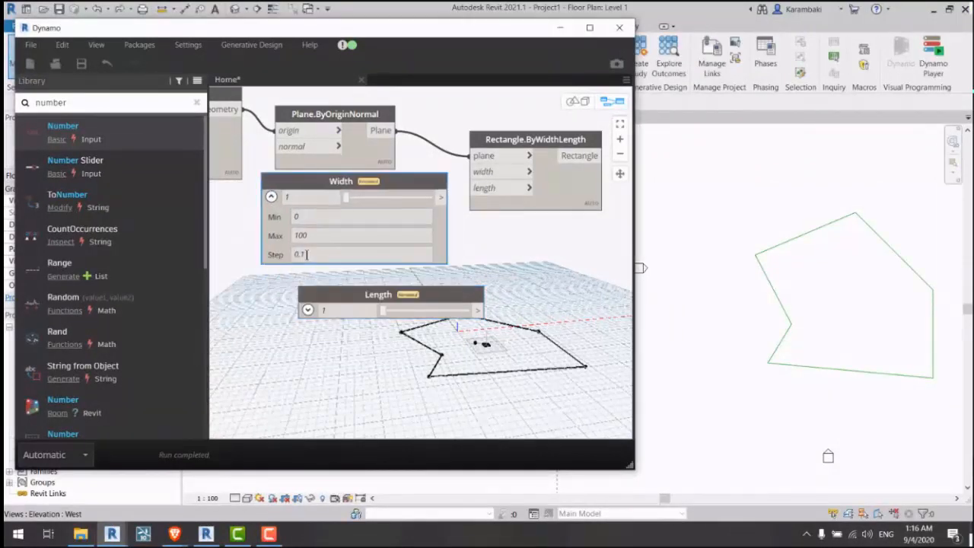
{"action": "scroll", "coordinate": [312, 236], "scroll_direction": "up", "scroll_amount": 2}
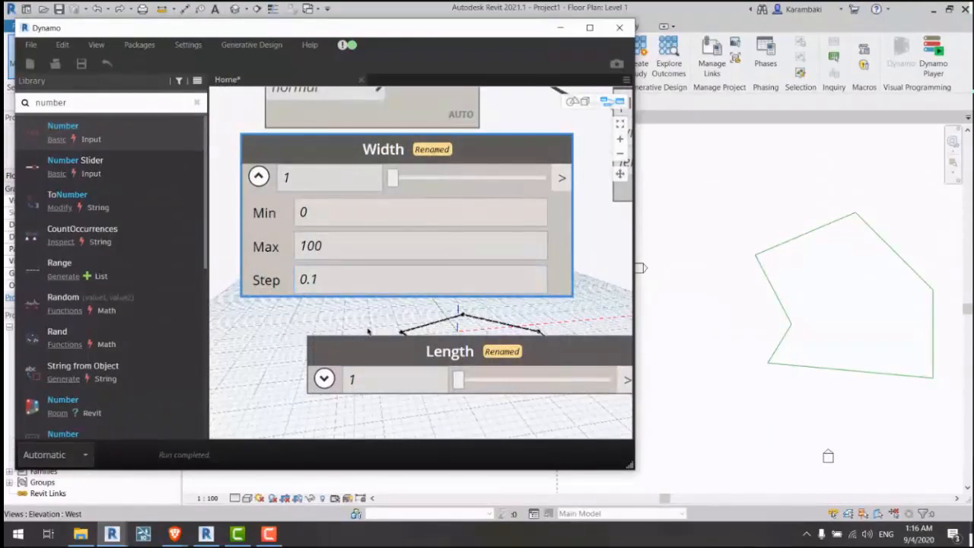
{"action": "scroll", "coordinate": [420, 325], "scroll_direction": "down", "scroll_amount": 3}
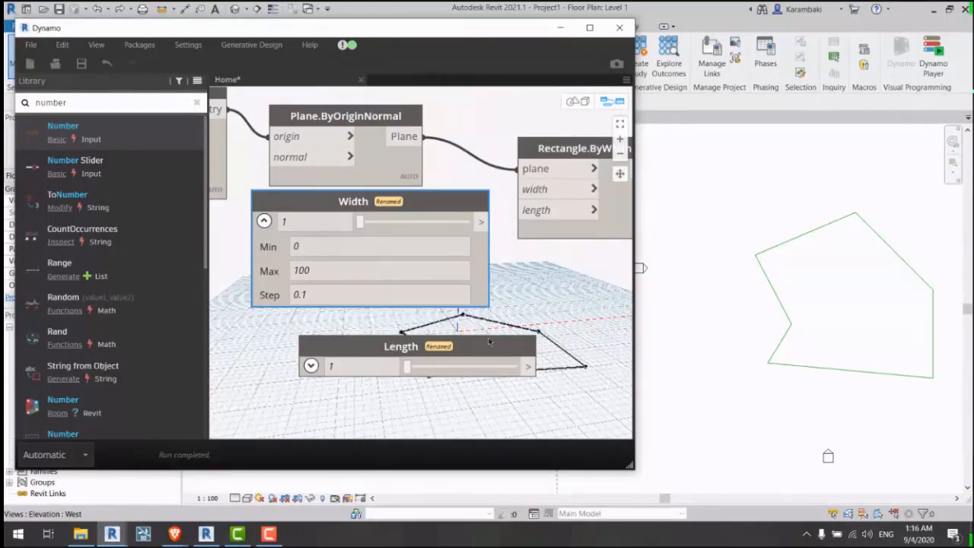
{"action": "left_click_drag", "start_coordinate": [421, 348], "coordinate": [375, 332]}
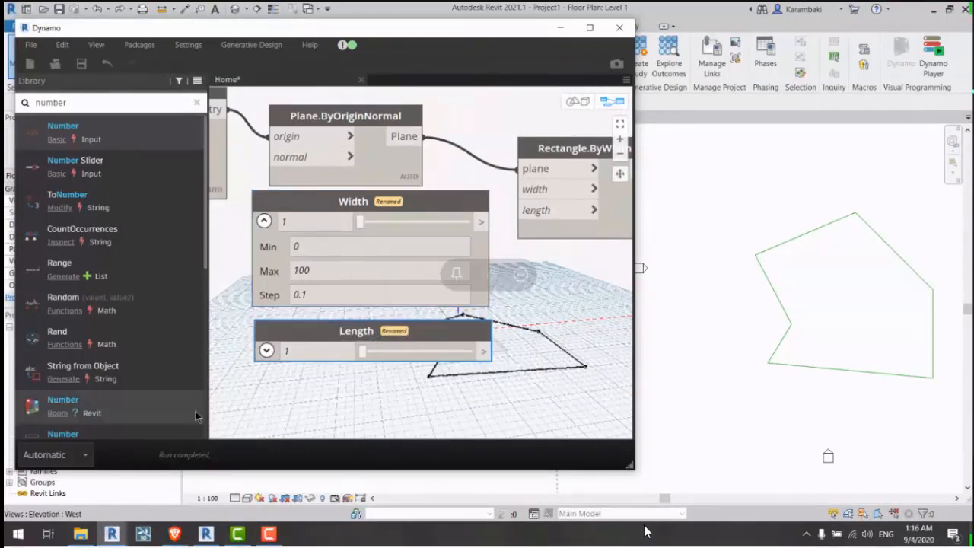
Step: Expand the Length slider's settings, rearrange the slider nodes, and check the X Translate slider
{"action": "left_click", "coordinate": [266, 350]}
{"action": "left_click_drag", "start_coordinate": [314, 331], "coordinate": [320, 352]}
{"action": "left_click_drag", "start_coordinate": [331, 201], "coordinate": [332, 225]}
{"action": "middle_click_drag", "start_coordinate": [476, 347], "coordinate": [481, 323]}
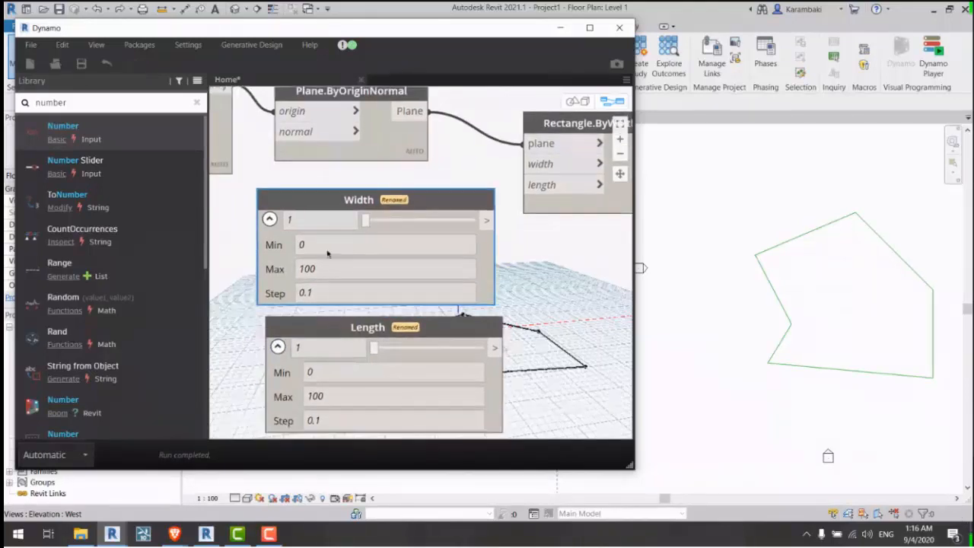
{"action": "left_click", "coordinate": [354, 244]}
{"action": "scroll", "coordinate": [522, 257], "scroll_direction": "down", "scroll_amount": 4}
{"action": "middle_click_drag", "start_coordinate": [271, 267], "coordinate": [406, 274]}
{"action": "scroll", "coordinate": [330, 221], "scroll_direction": "up", "scroll_amount": 2}
{"action": "left_click", "coordinate": [314, 209]}
{"action": "left_click", "coordinate": [315, 209]}
Step: Set the Width slider's range to Min -40 and Max 40
{"action": "middle_click_drag", "start_coordinate": [487, 306], "coordinate": [254, 276]}
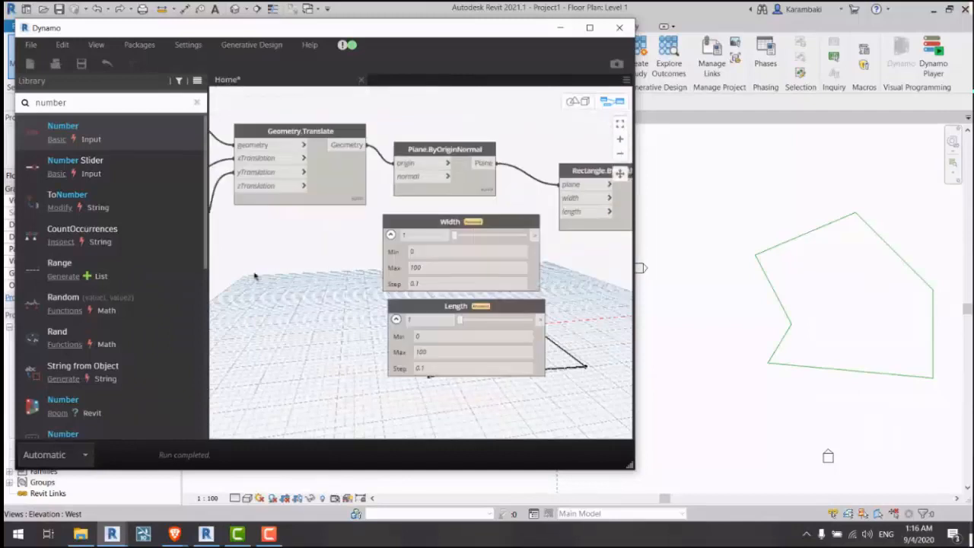
{"action": "scroll", "coordinate": [332, 240], "scroll_direction": "up", "scroll_amount": 2}
{"action": "left_click", "coordinate": [407, 243]}
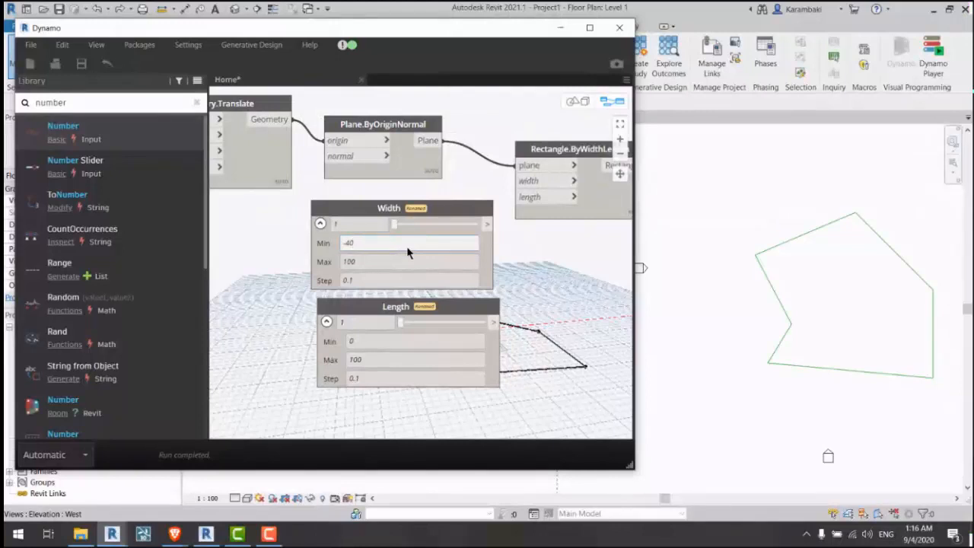
{"action": "left_click", "coordinate": [409, 260]}
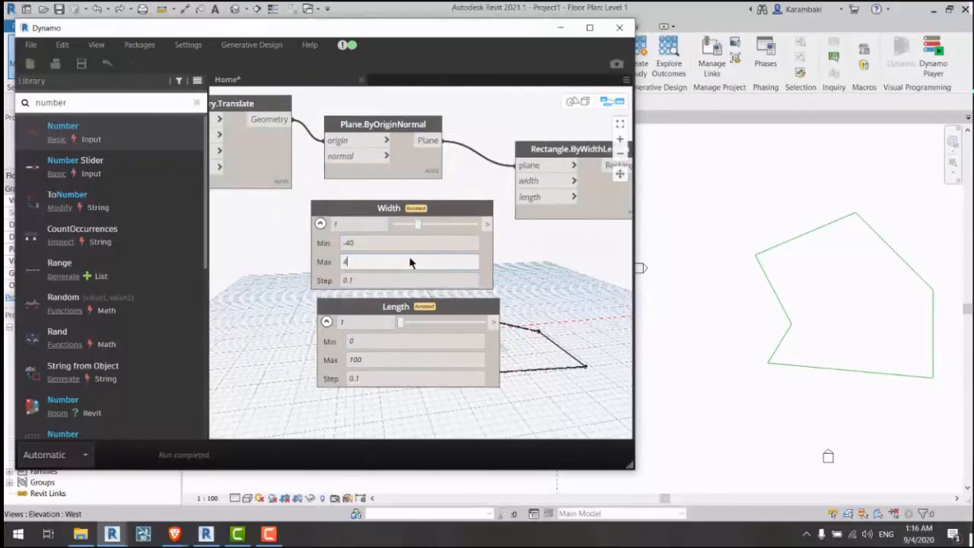
{"action": "left_click", "coordinate": [545, 280]}
Step: Connect the Width slider to the rectangle's width input and try several widths
{"action": "middle_click_drag", "start_coordinate": [507, 271], "coordinate": [433, 258]}
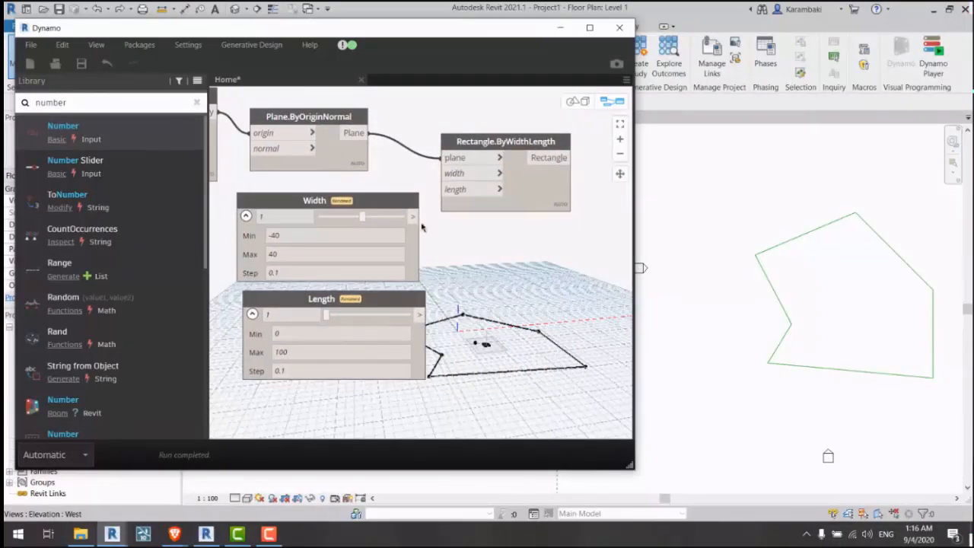
{"action": "left_click", "coordinate": [415, 218]}
{"action": "left_click", "coordinate": [446, 179]}
{"action": "left_click_drag", "start_coordinate": [365, 218], "coordinate": [320, 219]}
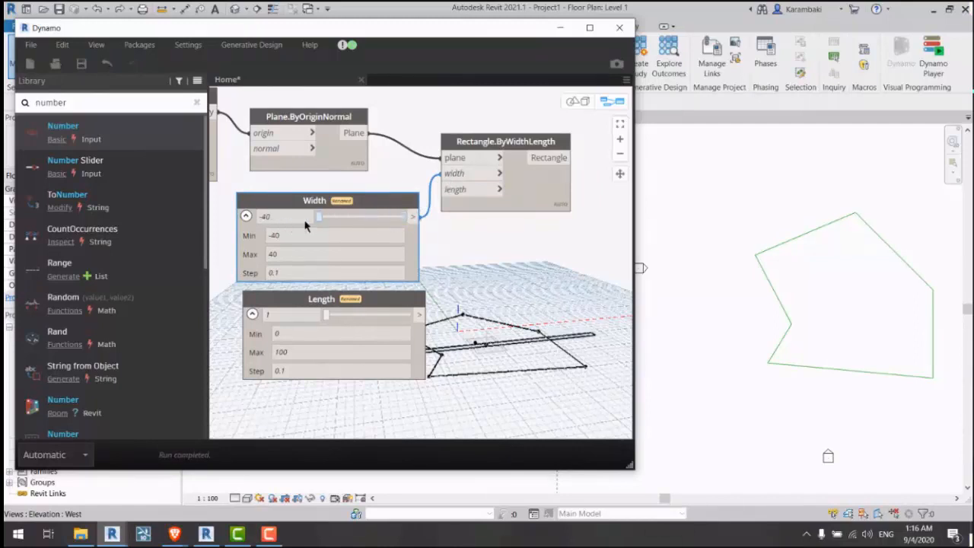
Step: Change the Width minimum to 0, then 1, and widen the rectangle to about 38.6
{"action": "left_click", "coordinate": [297, 236]}
{"action": "type", "text": "0"}
{"action": "key", "text": "Return"}
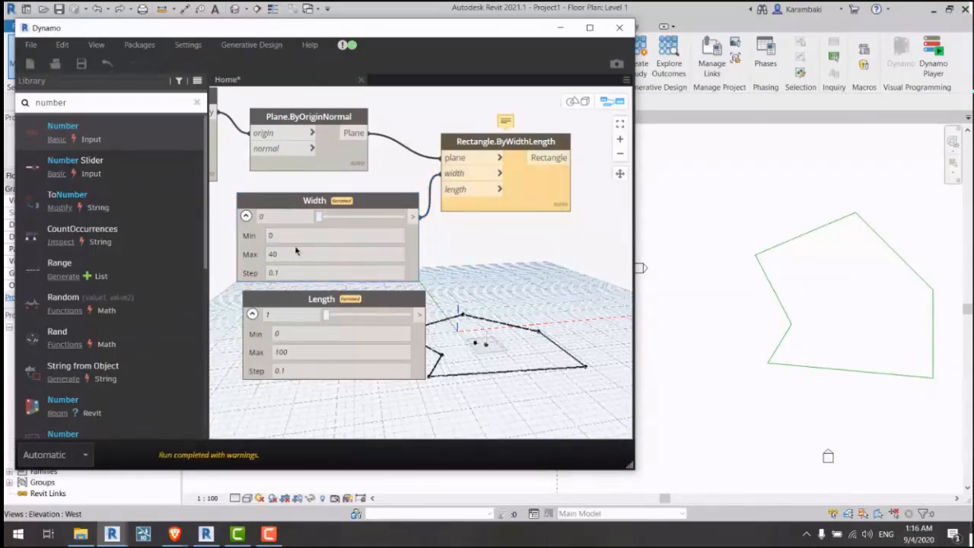
{"action": "left_click_drag", "start_coordinate": [320, 217], "coordinate": [321, 218]}
{"action": "left_click", "coordinate": [320, 235]}
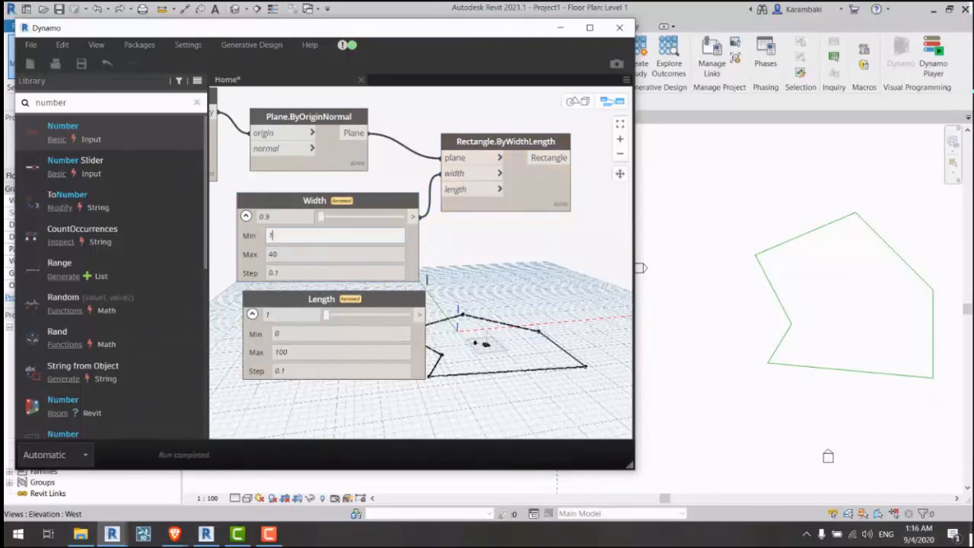
{"action": "type", "text": "1"}
{"action": "key", "text": "Return"}
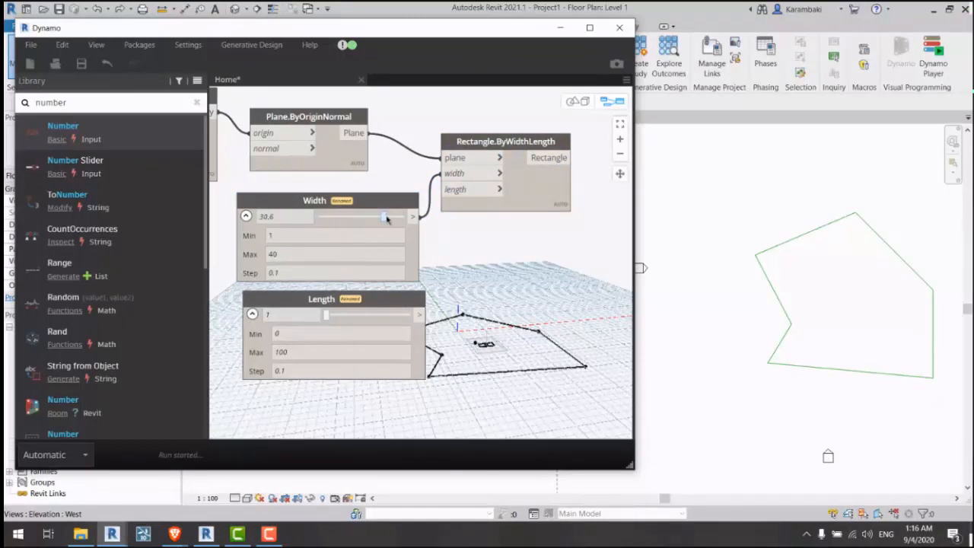
{"action": "left_click_drag", "start_coordinate": [386, 219], "coordinate": [356, 218]}
Step: Give the Length slider a maximum of 40 and connect it to the rectangle's length input
{"action": "scroll", "coordinate": [287, 402], "scroll_direction": "up", "scroll_amount": 2}
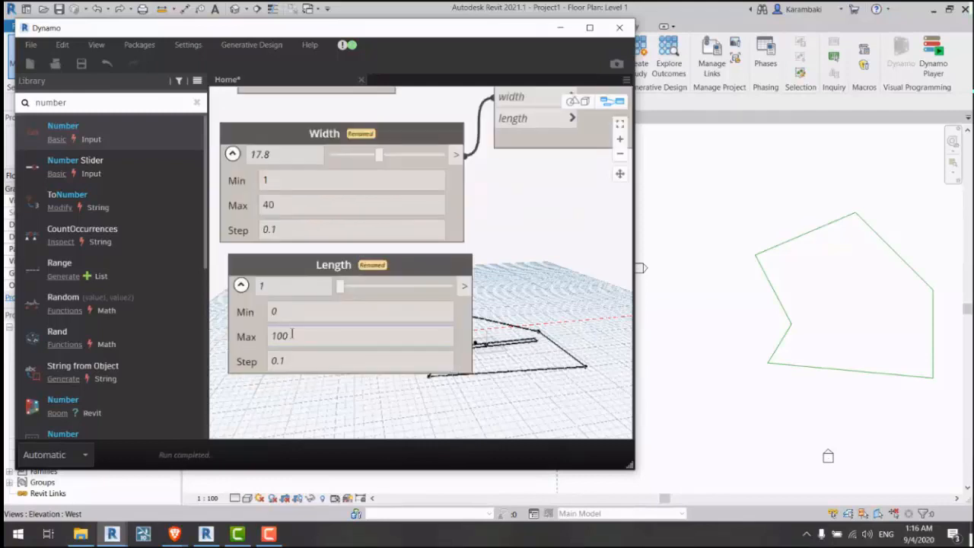
{"action": "double_click", "coordinate": [291, 336]}
{"action": "type", "text": "40"}
{"action": "key", "text": "Return"}
{"action": "left_click_drag", "start_coordinate": [340, 288], "coordinate": [456, 287]}
{"action": "left_click", "coordinate": [473, 285]}
{"action": "left_click", "coordinate": [500, 118]}
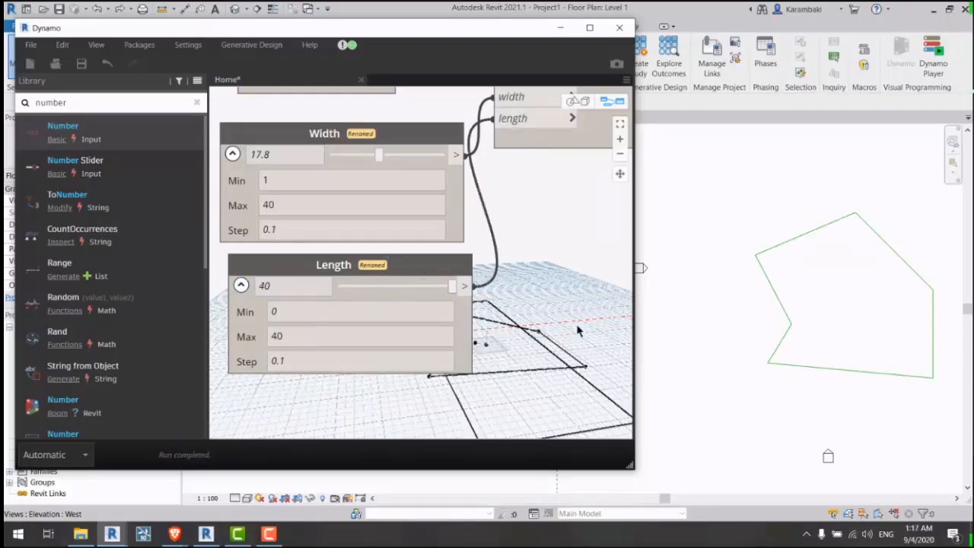
Step: Set the Length slider's step to 0.01 and fine-tune the rectangle length to 23.1
{"action": "middle_click_drag", "start_coordinate": [578, 330], "coordinate": [622, 331]}
{"action": "left_click_drag", "start_coordinate": [447, 288], "coordinate": [449, 287]}
{"action": "middle_click_drag", "start_coordinate": [578, 309], "coordinate": [556, 285]}
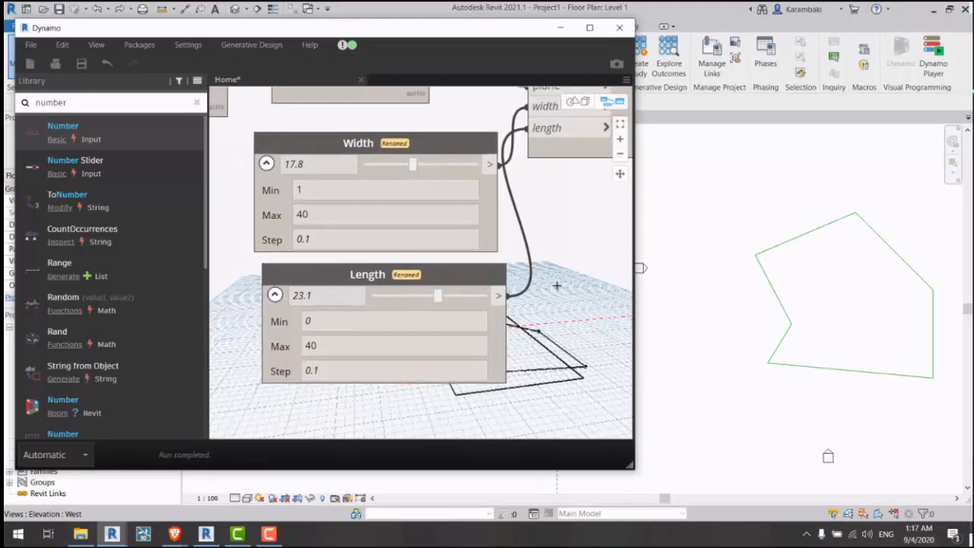
{"action": "left_click", "coordinate": [321, 373]}
{"action": "scroll", "coordinate": [312, 393], "scroll_direction": "up", "scroll_amount": 5}
{"action": "left_click", "coordinate": [319, 343]}
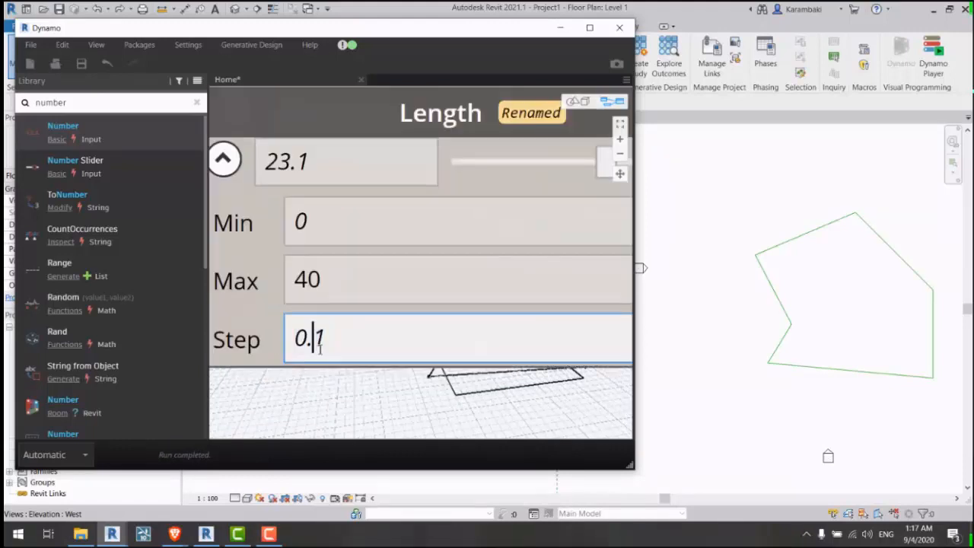
{"action": "middle_click_drag", "start_coordinate": [310, 412], "coordinate": [332, 351]}
{"action": "type", "text": "0"}
{"action": "left_click", "coordinate": [391, 411]}
{"action": "scroll", "coordinate": [332, 351], "scroll_direction": "down", "scroll_amount": 3}
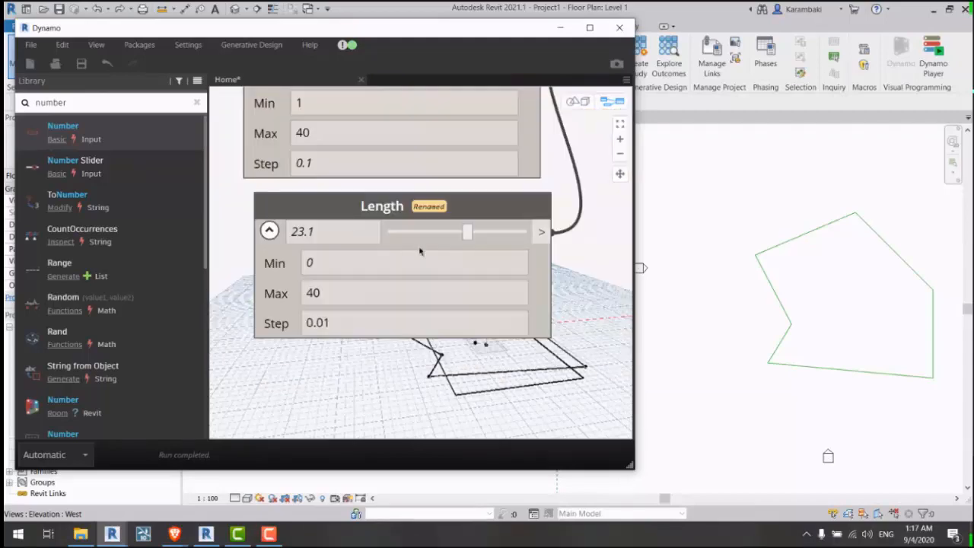
{"action": "mouse_move", "coordinate": [457, 239]}
{"action": "left_mouse_down"}
{"action": "mouse_move", "coordinate": [448, 234]}
{"action": "mouse_move", "coordinate": [463, 235]}
{"action": "left_mouse_up"}
{"action": "left_click", "coordinate": [856, 312]}
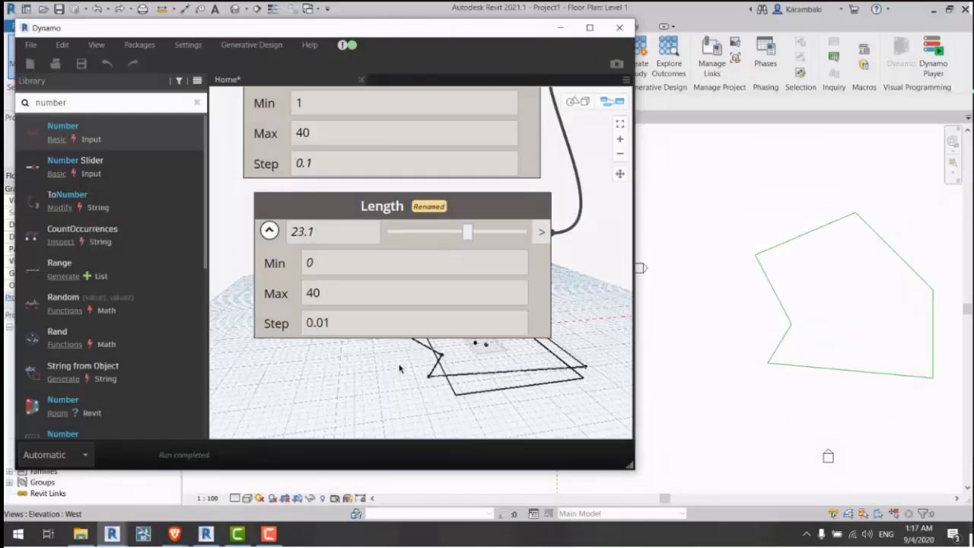
Step: Type 15 into both the Length and Width slider values to make a square
{"action": "scroll", "coordinate": [382, 368], "scroll_direction": "down", "scroll_amount": 4}
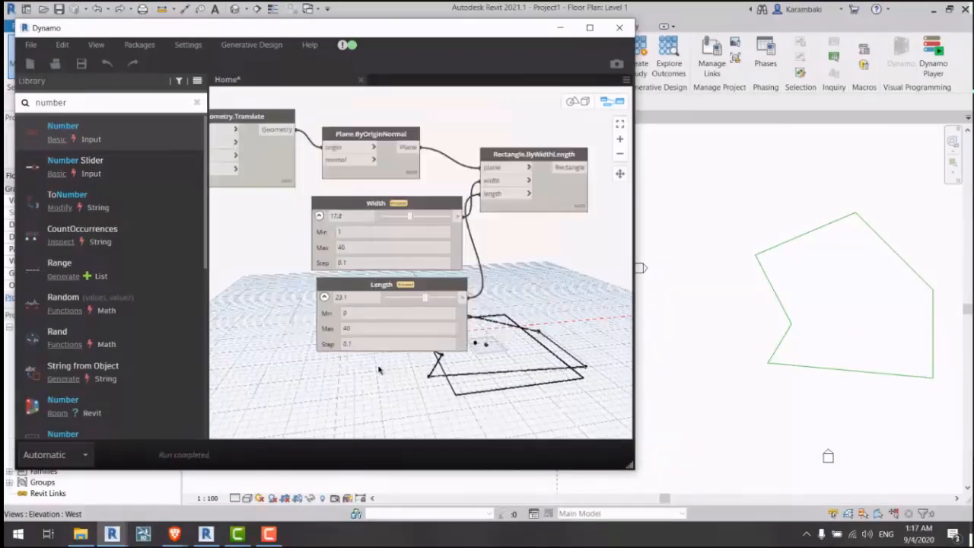
{"action": "scroll", "coordinate": [381, 366], "scroll_direction": "up", "scroll_amount": 1}
{"action": "scroll", "coordinate": [357, 268], "scroll_direction": "up", "scroll_amount": 2}
{"action": "left_click", "coordinate": [362, 290]}
{"action": "type", "text": "15"}
{"action": "left_click", "coordinate": [243, 247]}
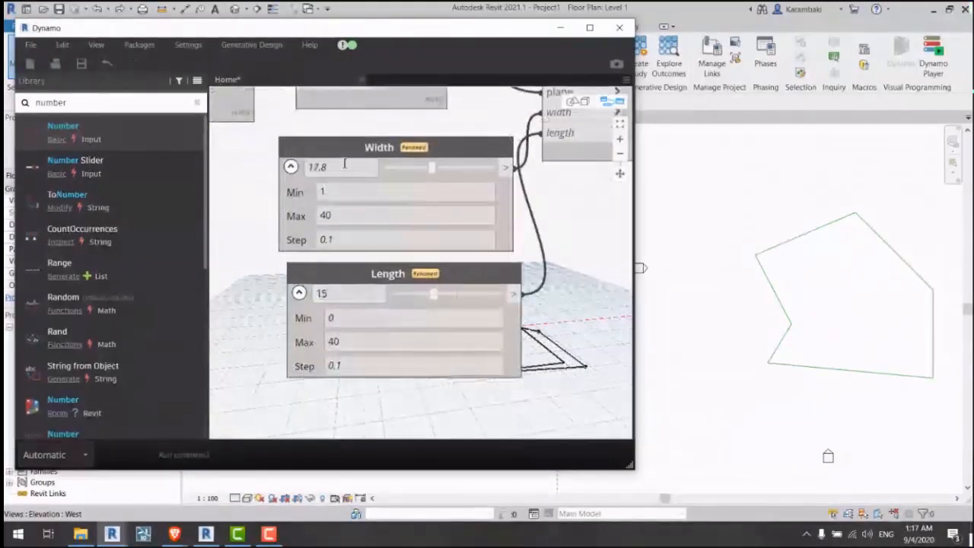
{"action": "left_click", "coordinate": [343, 165]}
{"action": "type", "text": "15"}
{"action": "left_click_drag", "start_coordinate": [283, 200], "coordinate": [281, 202]}
{"action": "left_click", "coordinate": [265, 209]}
Step: Move the Rectangle.ByWidthLength node and align the Length slider under Width
{"action": "middle_click_drag", "start_coordinate": [524, 230], "coordinate": [464, 254]}
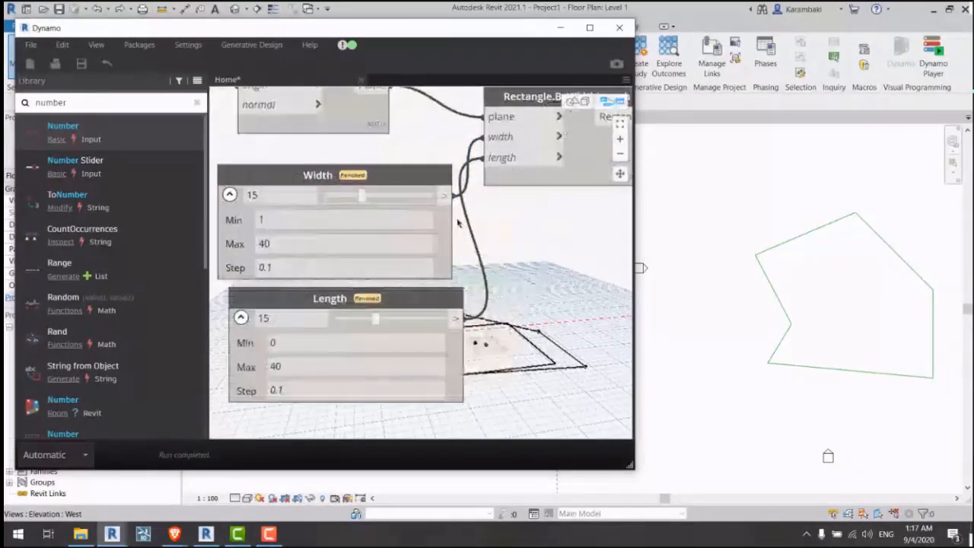
{"action": "scroll", "coordinate": [476, 217], "scroll_direction": "down", "scroll_amount": 3}
{"action": "left_click_drag", "start_coordinate": [526, 184], "coordinate": [575, 199]}
{"action": "scroll", "coordinate": [460, 264], "scroll_direction": "up", "scroll_amount": 1}
{"action": "left_click", "coordinate": [460, 266]}
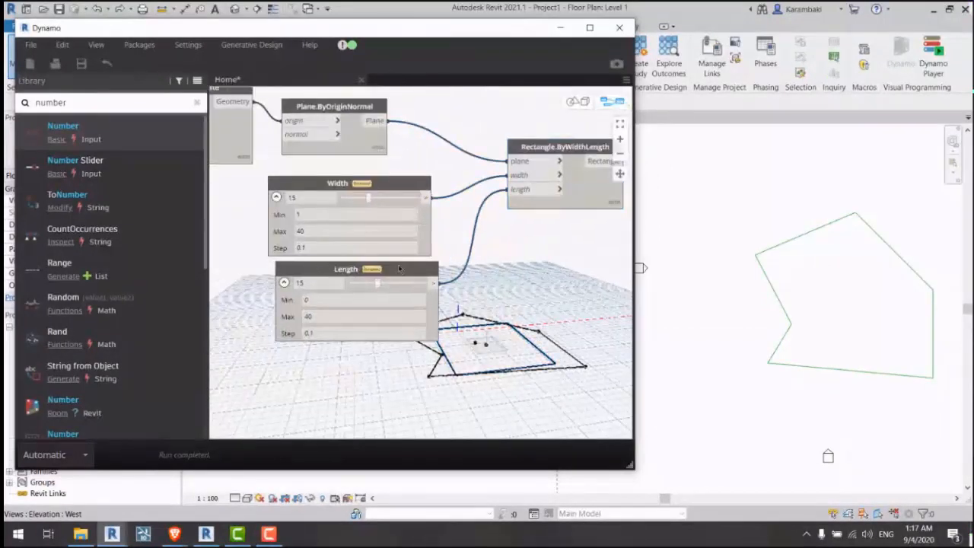
{"action": "left_click_drag", "start_coordinate": [399, 266], "coordinate": [393, 271]}
{"action": "left_click", "coordinate": [448, 261]}
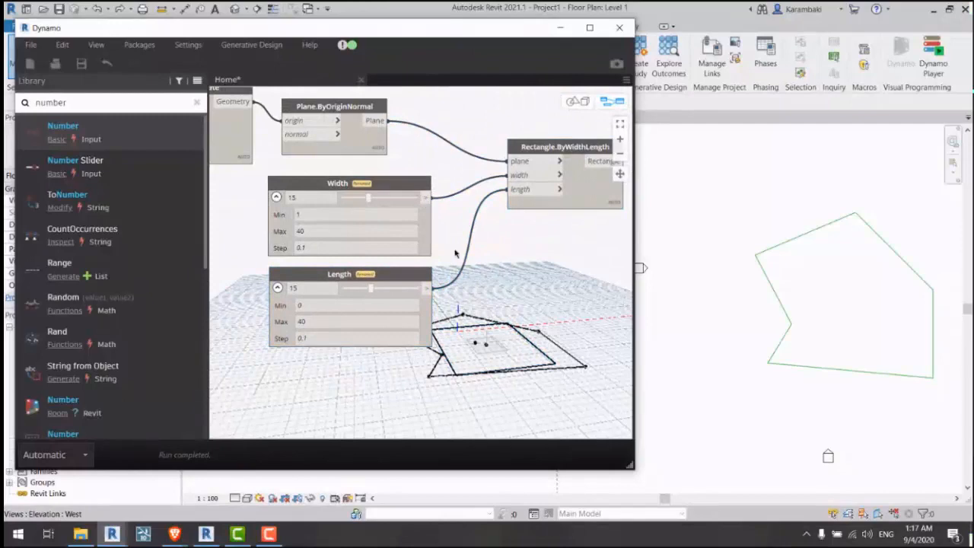
{"action": "mouse_move", "coordinate": [476, 280]}
{"action": "left_mouse_down"}
{"action": "mouse_move", "coordinate": [451, 327]}
{"action": "mouse_move", "coordinate": [484, 274]}
{"action": "left_mouse_up"}
{"action": "scroll", "coordinate": [484, 274], "scroll_direction": "down", "scroll_amount": 3}
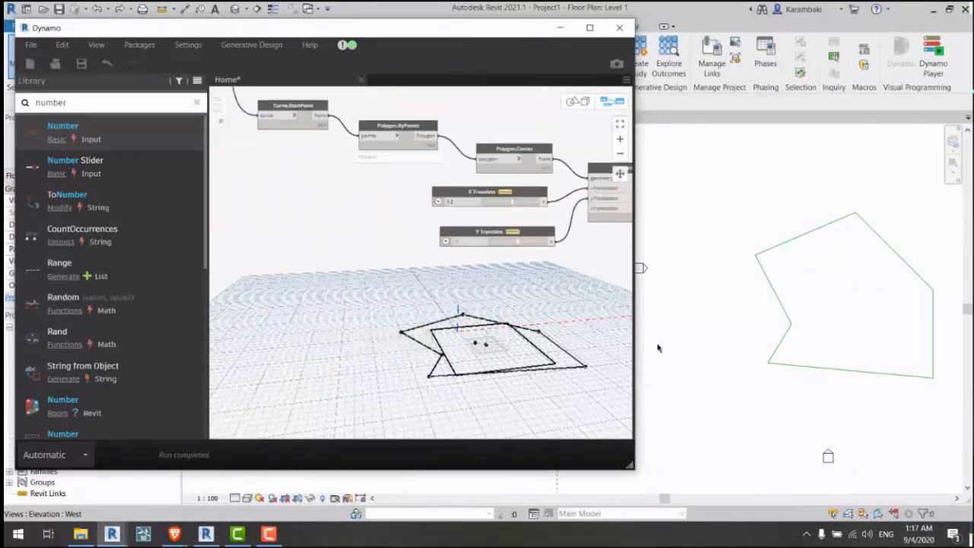
Step: Add a Geometry.Rotate node with a base plane from a 'rotate' library search
{"action": "scroll", "coordinate": [428, 274], "scroll_direction": "up", "scroll_amount": 1}
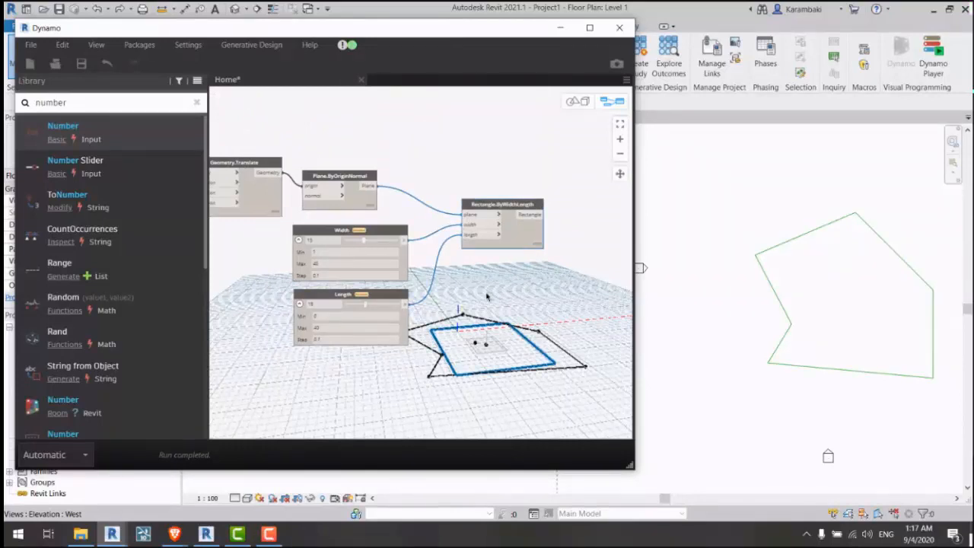
{"action": "scroll", "coordinate": [499, 280], "scroll_direction": "up", "scroll_amount": 1}
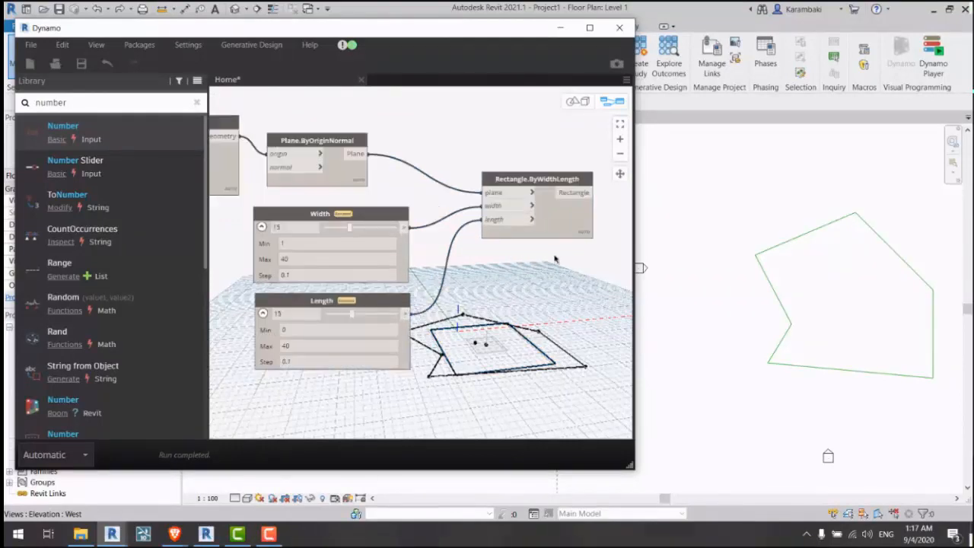
{"action": "middle_click_drag", "start_coordinate": [554, 257], "coordinate": [367, 280]}
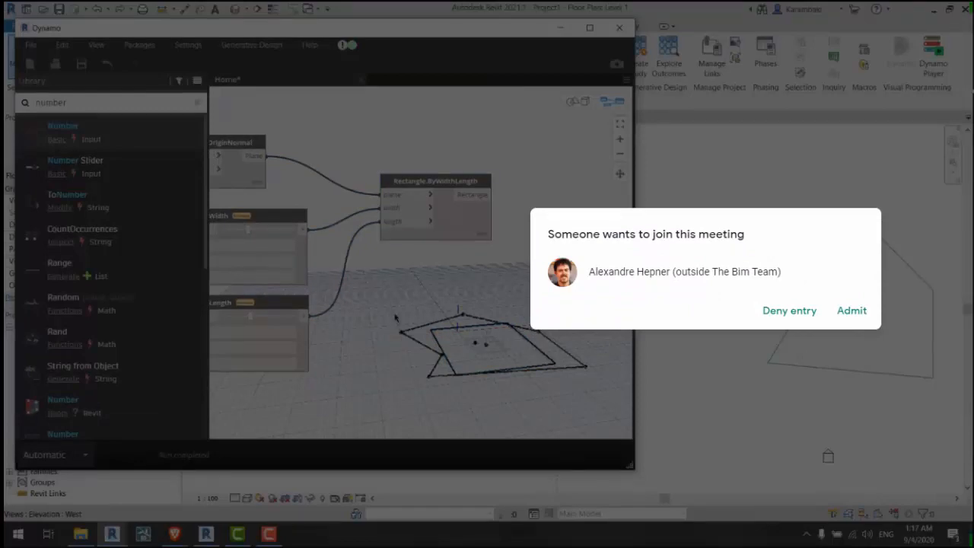
{"action": "middle_click_drag", "start_coordinate": [395, 319], "coordinate": [348, 323]}
{"action": "left_click", "coordinate": [851, 310]}
{"action": "double_click", "coordinate": [124, 102]}
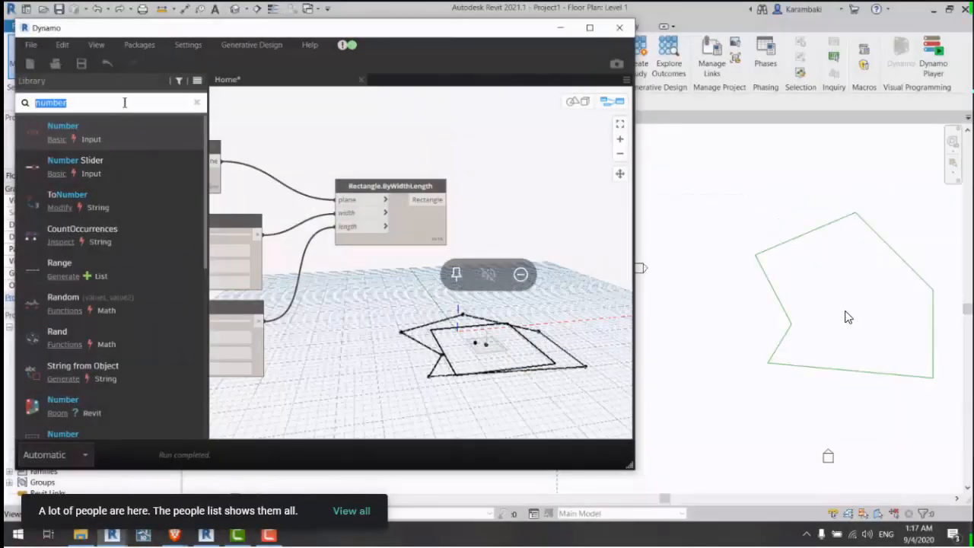
{"action": "type", "text": "roa"}
{"action": "type", "text": "ate"}
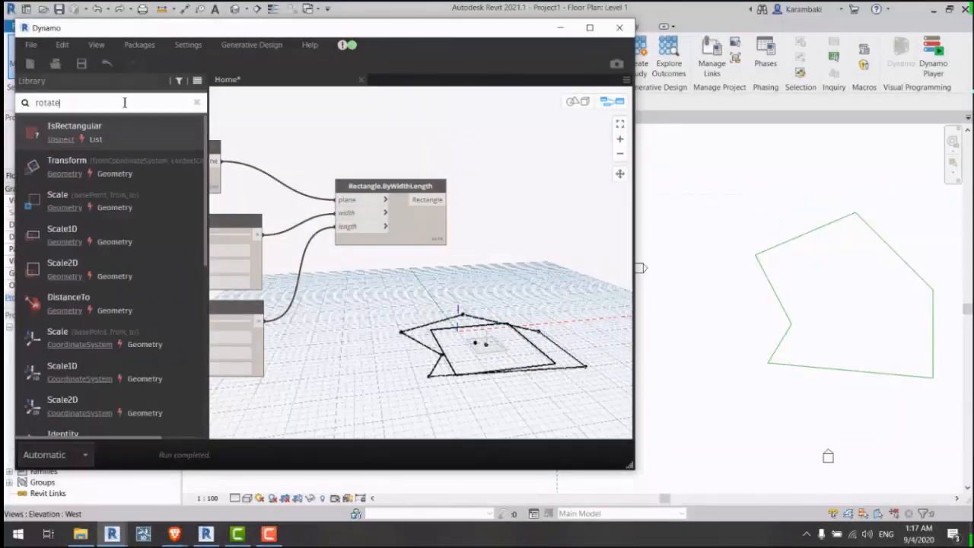
{"action": "left_click", "coordinate": [168, 235]}
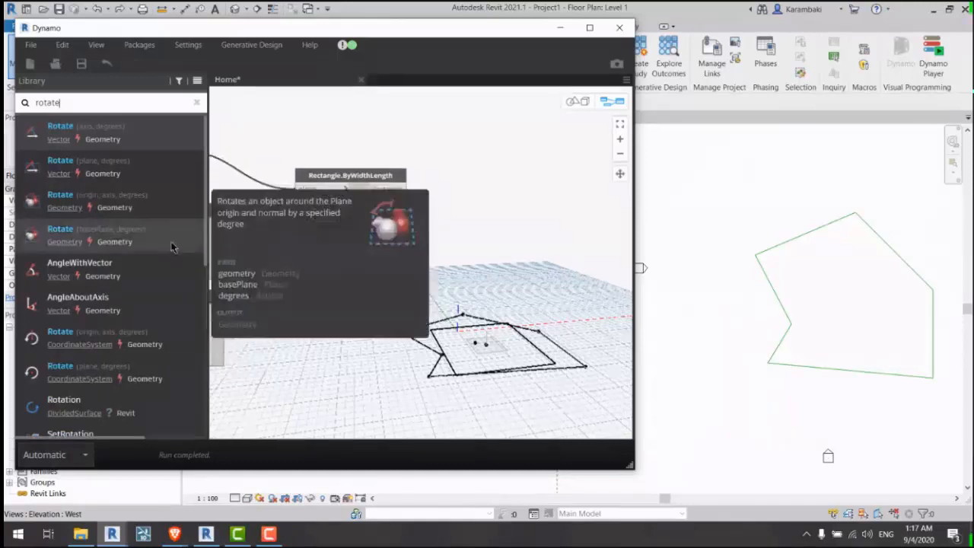
Step: Wire the rectangle into Geometry.Rotate's geometry and the Plane.ByOriginNormal output into basePlane
{"action": "left_click", "coordinate": [407, 189]}
{"action": "left_click", "coordinate": [428, 291]}
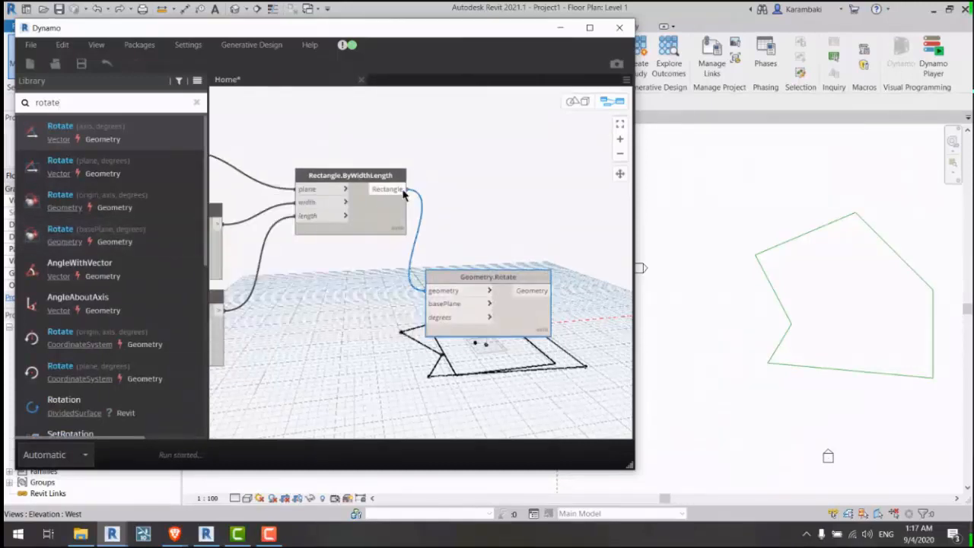
{"action": "left_click", "coordinate": [433, 304]}
{"action": "middle_click_drag", "start_coordinate": [304, 322], "coordinate": [666, 393]}
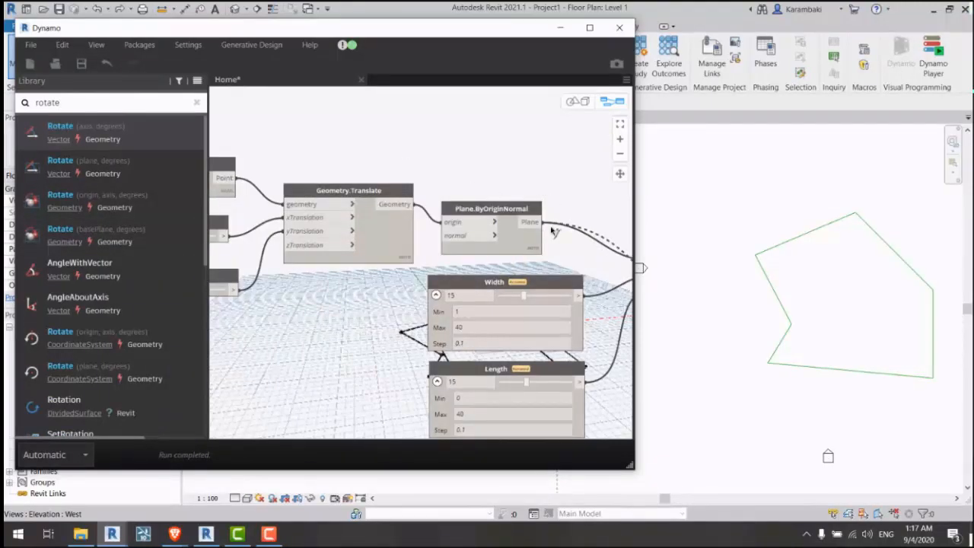
{"action": "left_click", "coordinate": [540, 224]}
{"action": "middle_click_drag", "start_coordinate": [574, 267], "coordinate": [214, 111]}
{"action": "left_click", "coordinate": [430, 220]}
{"action": "left_click_drag", "start_coordinate": [500, 244], "coordinate": [550, 256]}
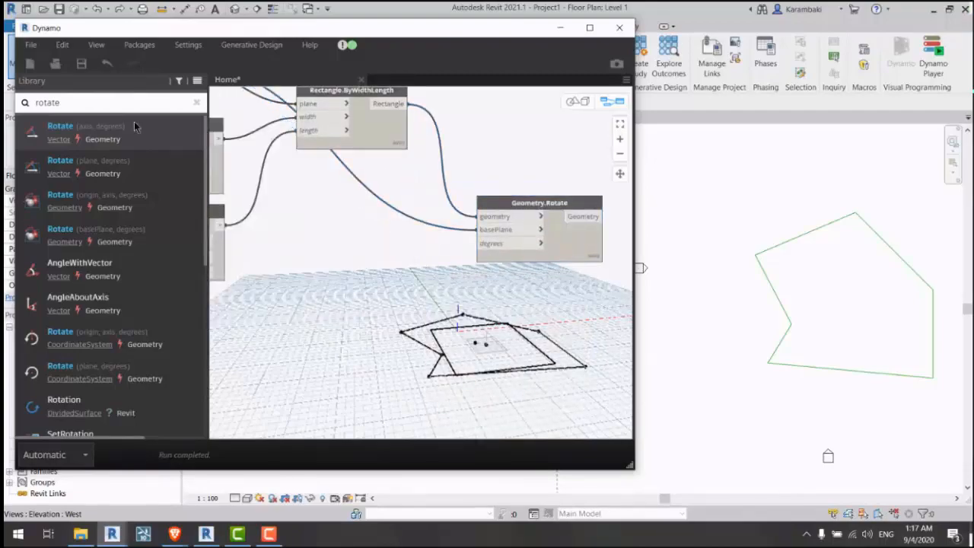
Step: Duplicate the Length slider as a new slider named Rotation Angle, then begin saving
{"action": "middle_click_drag", "start_coordinate": [293, 223], "coordinate": [349, 252]}
{"action": "left_click", "coordinate": [448, 232]}
{"action": "key", "text": "ctrl+v"}
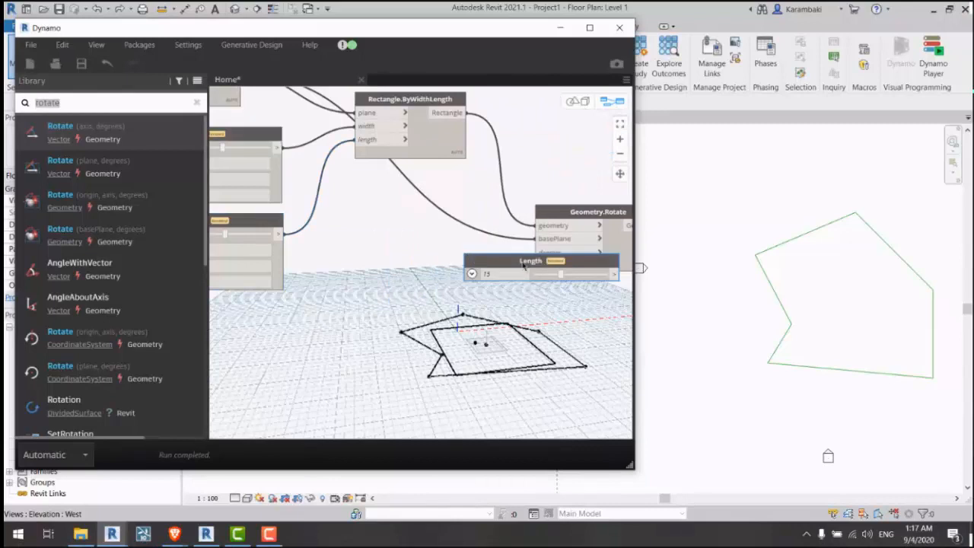
{"action": "double_click", "coordinate": [525, 260]}
{"action": "type", "text": "Rotation Angle"}
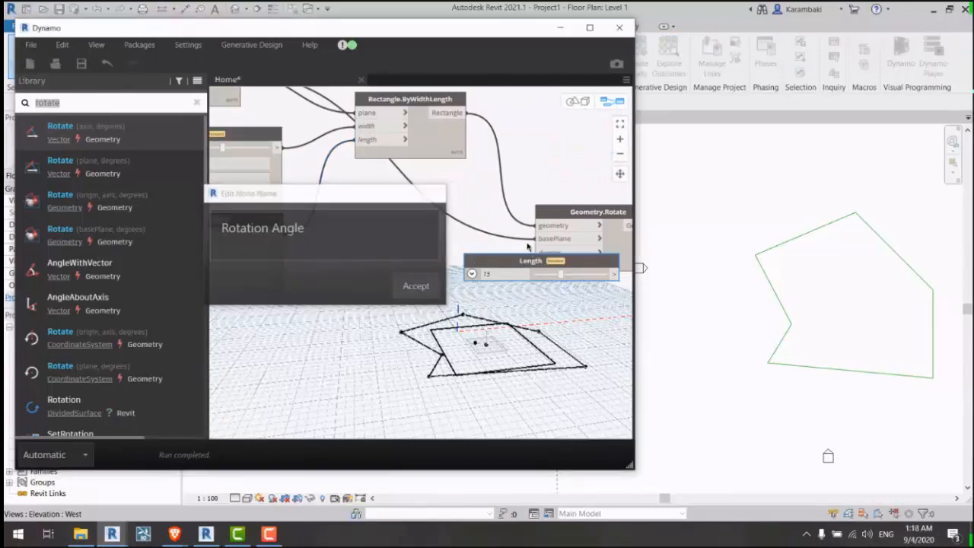
{"action": "key", "text": "Return"}
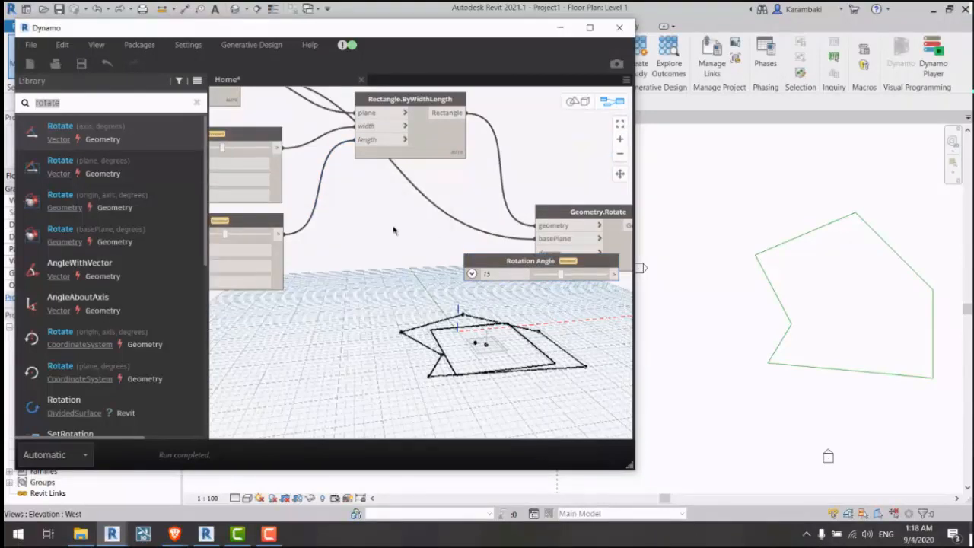
{"action": "key", "text": "ctrl+s"}
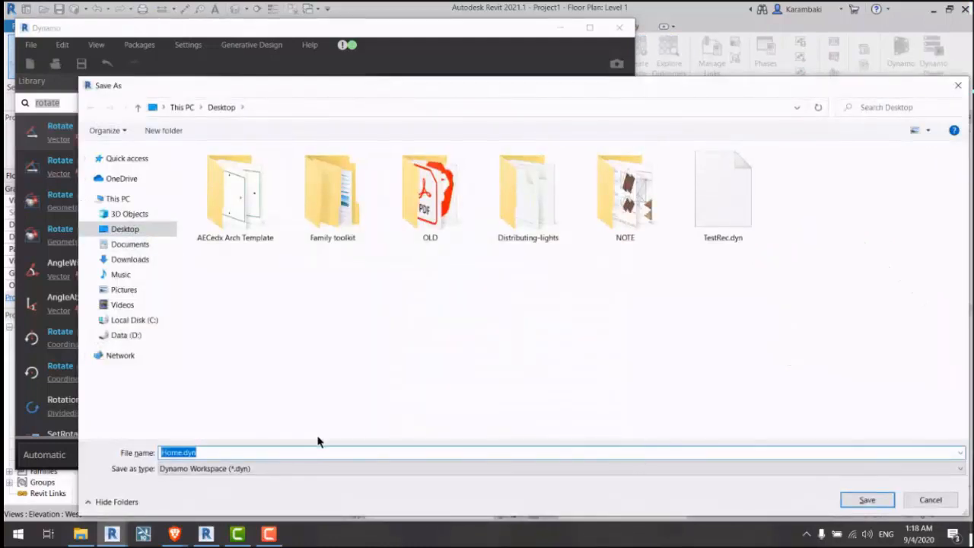
Step: Save the graph to the Desktop as 'Generative Test.dyn'
{"action": "type", "text": "Testing"}
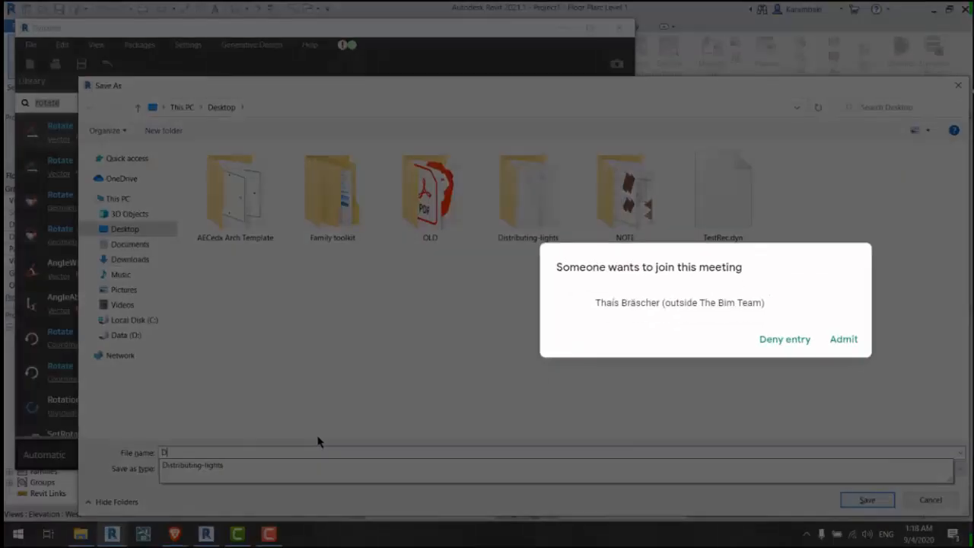
{"action": "key", "text": "BackSpace"}
{"action": "type", "text": "Generative G"}
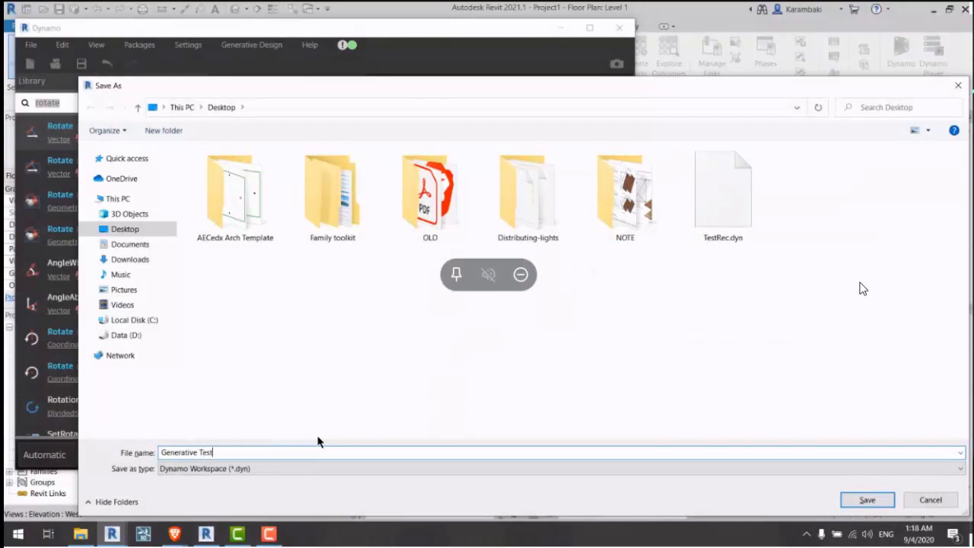
{"action": "type", "text": "est"}
{"action": "key", "text": "Return"}
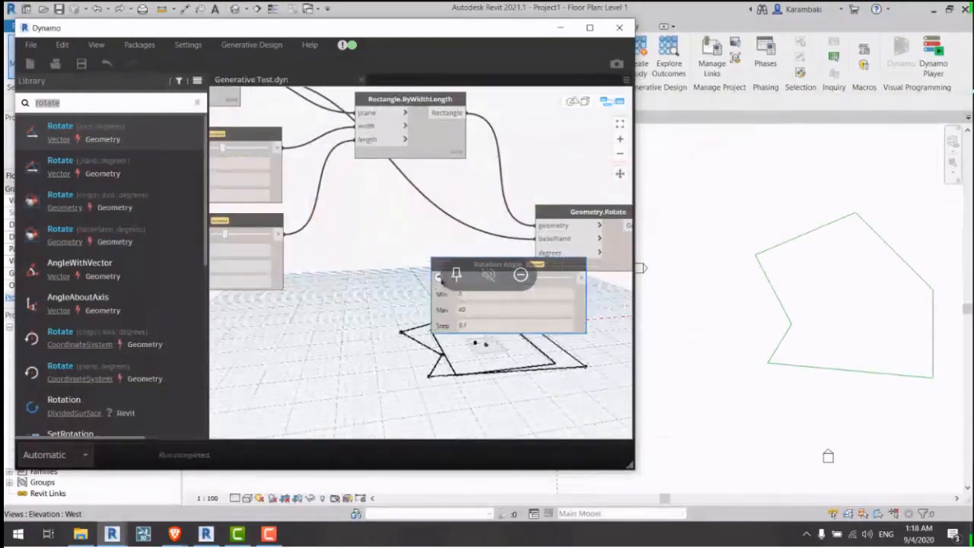
Step: Set the Rotation Angle maximum to 90 and wire the slider into Geometry.Rotate's degrees input
{"action": "scroll", "coordinate": [394, 276], "scroll_direction": "up", "scroll_amount": 3}
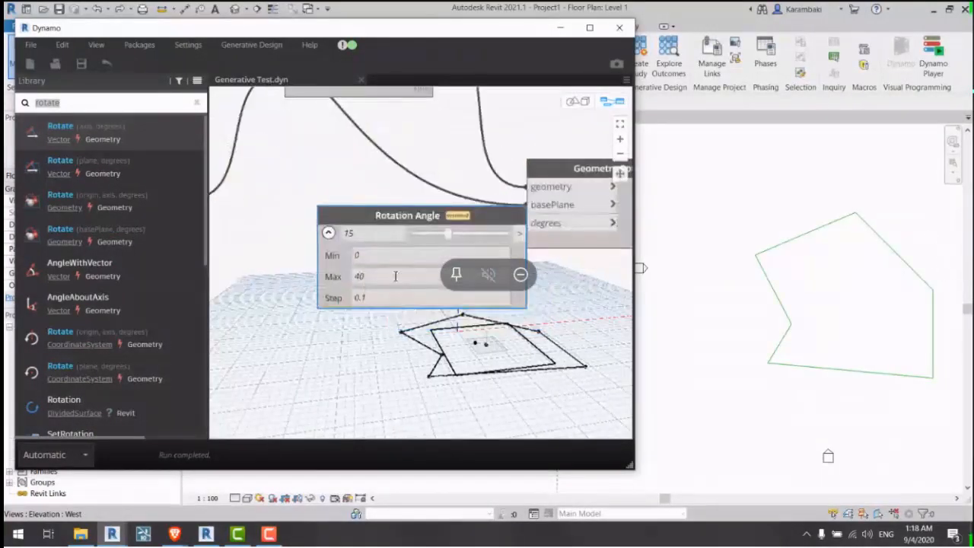
{"action": "double_click", "coordinate": [395, 277]}
{"action": "type", "text": "90"}
{"action": "middle_click_drag", "start_coordinate": [333, 276], "coordinate": [296, 279]}
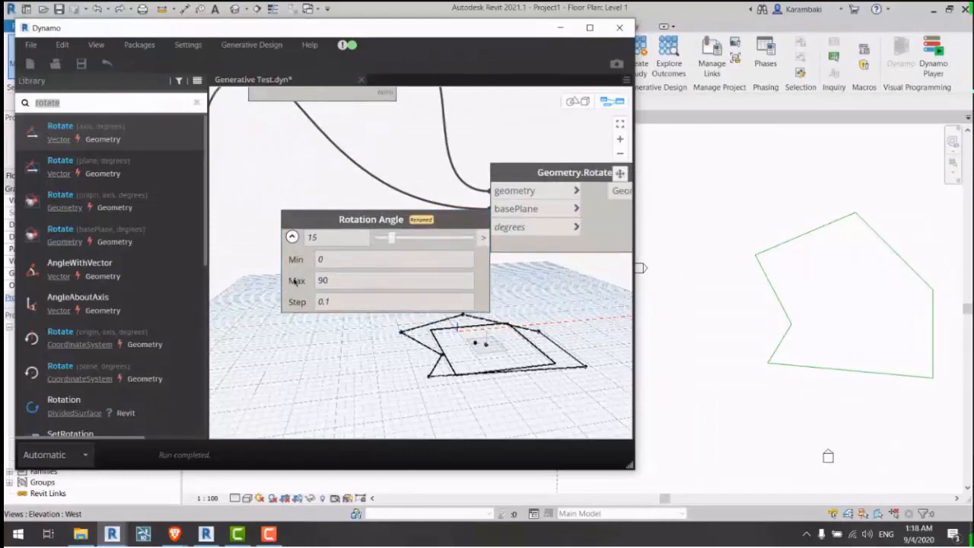
{"action": "left_click", "coordinate": [292, 236]}
{"action": "left_click_drag", "start_coordinate": [475, 237], "coordinate": [414, 250]}
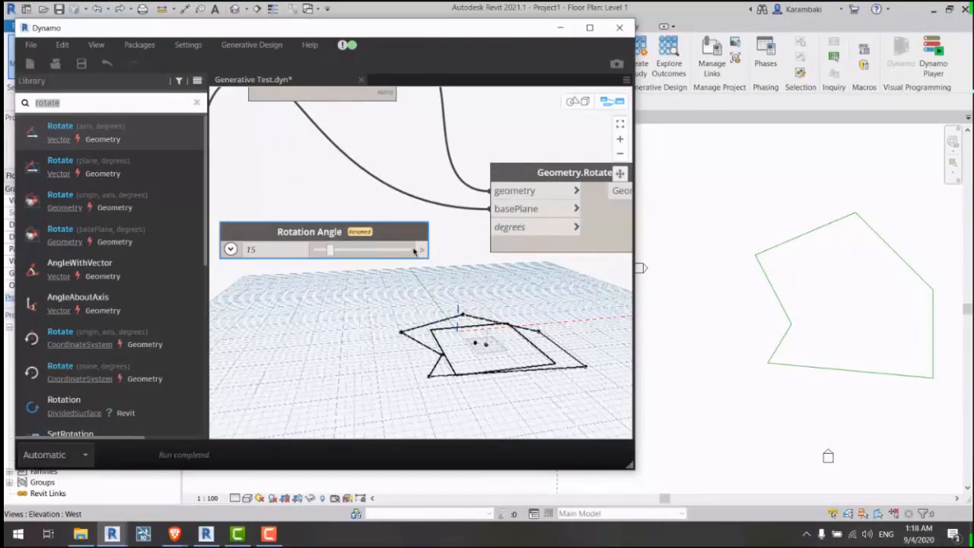
{"action": "left_click", "coordinate": [422, 249]}
{"action": "left_click", "coordinate": [477, 227]}
Step: Test rotations of about 85 and 51.7 degrees, lengthen the rectangle to 24.7, then return the angle to 0
{"action": "left_click_drag", "start_coordinate": [329, 251], "coordinate": [370, 254]}
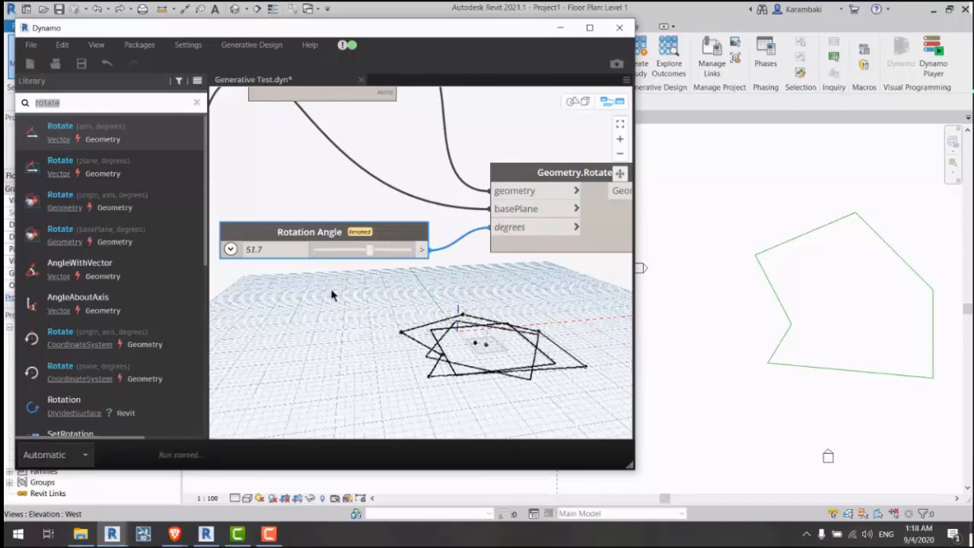
{"action": "middle_click_drag", "start_coordinate": [332, 294], "coordinate": [536, 358]}
{"action": "middle_click_drag", "start_coordinate": [327, 262], "coordinate": [394, 262]}
{"action": "left_click_drag", "start_coordinate": [341, 266], "coordinate": [364, 265]}
{"action": "middle_click_drag", "start_coordinate": [428, 252], "coordinate": [221, 227]}
{"action": "left_click_drag", "start_coordinate": [433, 286], "coordinate": [292, 286]}
{"action": "middle_click_drag", "start_coordinate": [291, 286], "coordinate": [264, 249]}
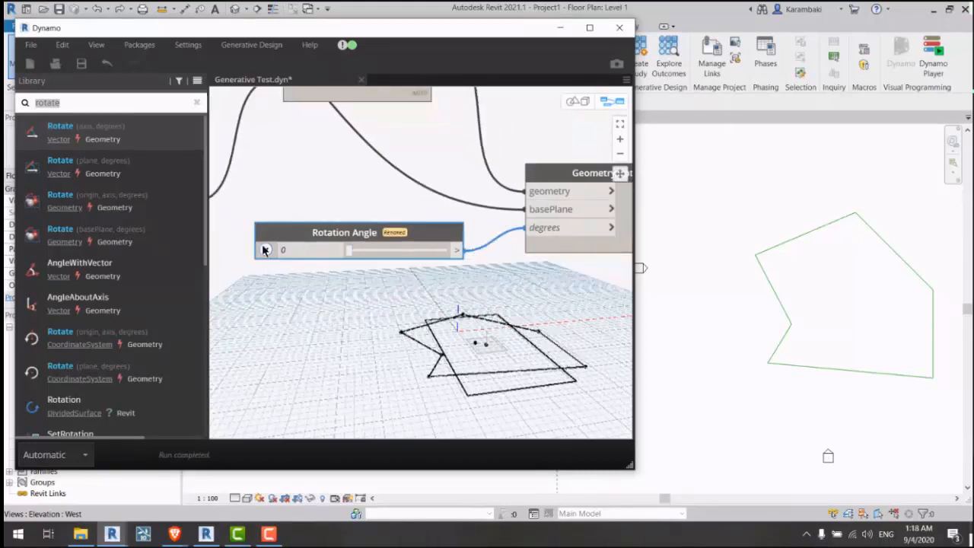
Step: Try a 360 maximum angle, restore the 0–90 range, and sweep the rotation back to 0
{"action": "left_click", "coordinate": [264, 250]}
{"action": "double_click", "coordinate": [322, 293]}
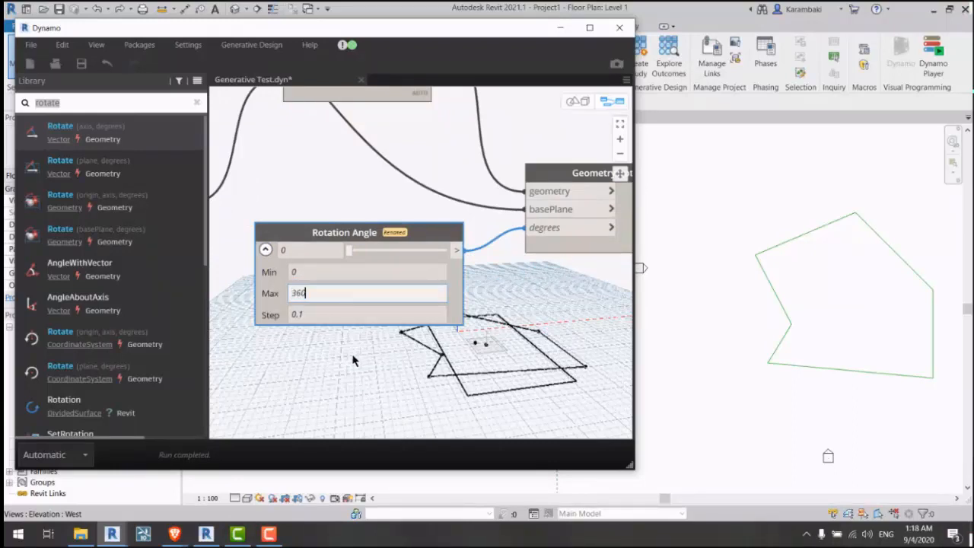
{"action": "left_click", "coordinate": [351, 359]}
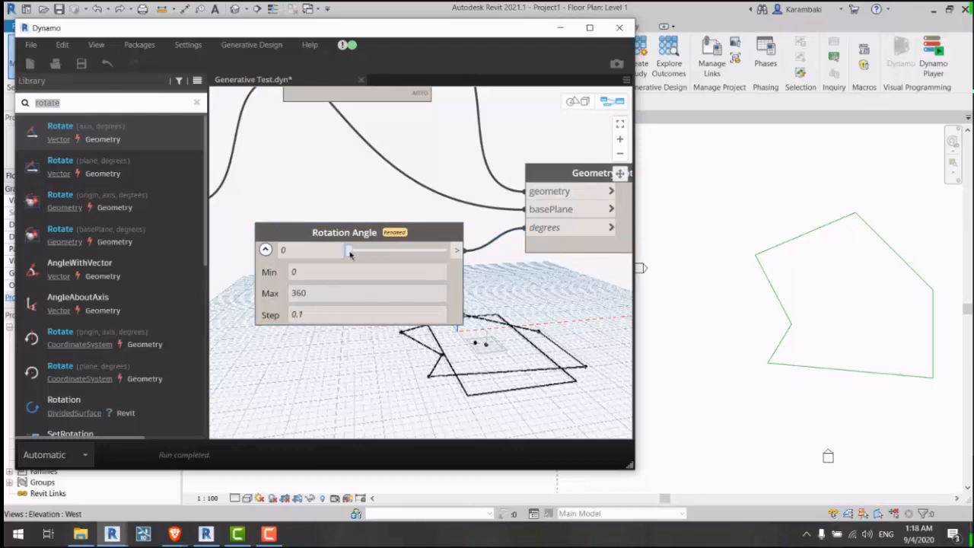
{"action": "left_click_drag", "start_coordinate": [349, 254], "coordinate": [340, 336]}
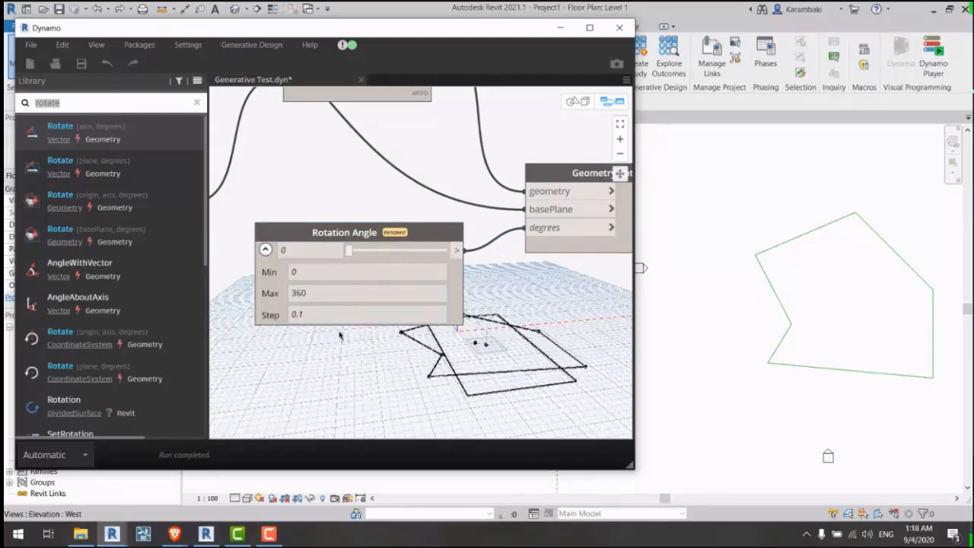
{"action": "left_click", "coordinate": [265, 249]}
{"action": "left_click", "coordinate": [266, 251]}
{"action": "double_click", "coordinate": [309, 292]}
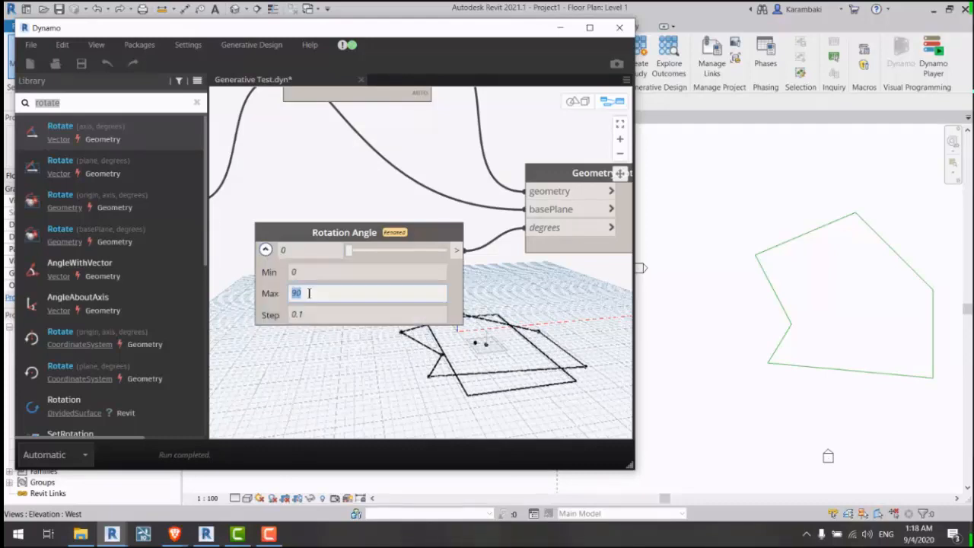
{"action": "left_click_drag", "start_coordinate": [348, 250], "coordinate": [283, 254]}
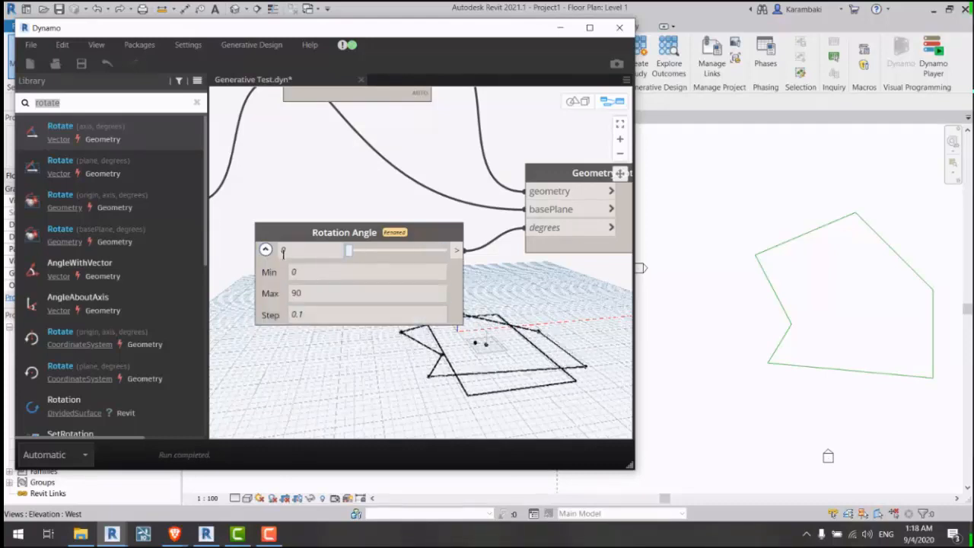
{"action": "left_click", "coordinate": [265, 250]}
{"action": "scroll", "coordinate": [456, 274], "scroll_direction": "down", "scroll_amount": 3}
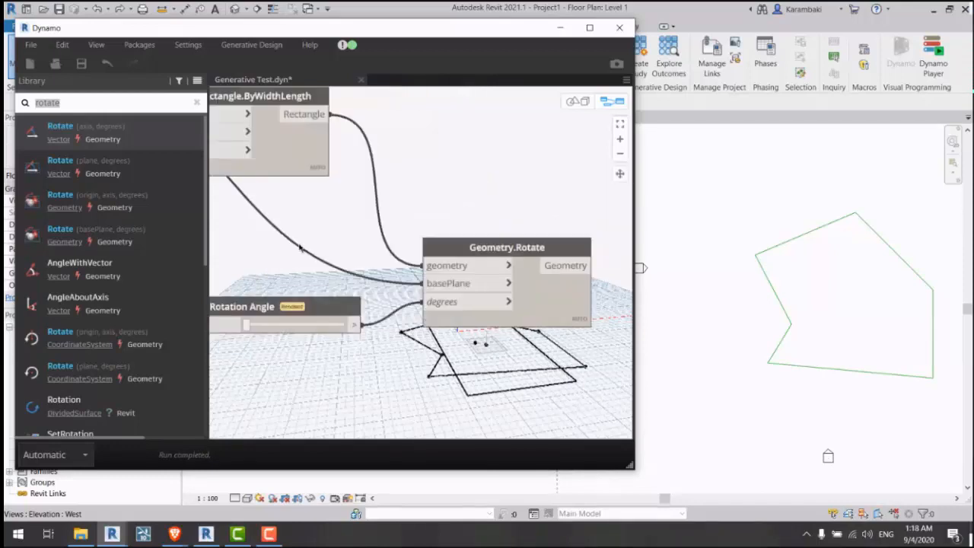
Step: Collapse the Width and Length sliders by closing their range settings
{"action": "left_click", "coordinate": [487, 286]}
{"action": "middle_click_drag", "start_coordinate": [330, 232], "coordinate": [585, 254]}
{"action": "middle_click_drag", "start_coordinate": [452, 215], "coordinate": [536, 229]}
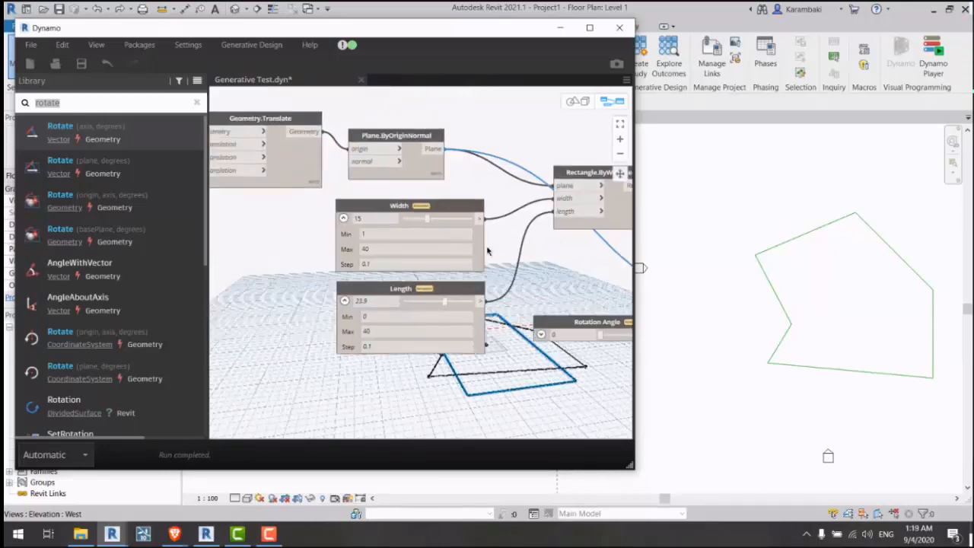
{"action": "left_click", "coordinate": [343, 219]}
{"action": "left_click", "coordinate": [339, 304]}
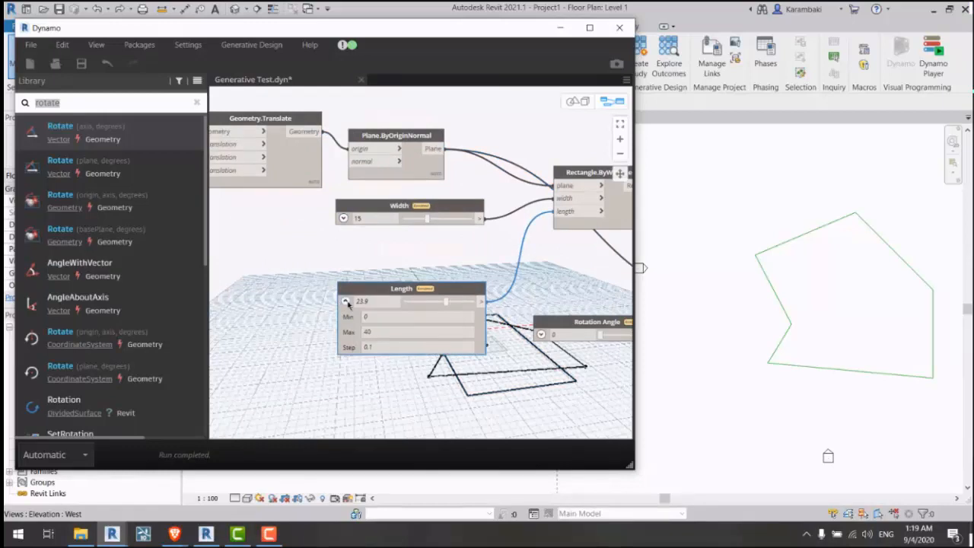
{"action": "left_click", "coordinate": [345, 302]}
{"action": "middle_click_drag", "start_coordinate": [308, 243], "coordinate": [423, 252]}
{"action": "left_click", "coordinate": [398, 248]}
Step: Stack X Translate, Y Translate, Width and Length sliders in one vertical column
{"action": "middle_click_drag", "start_coordinate": [485, 344], "coordinate": [347, 324]}
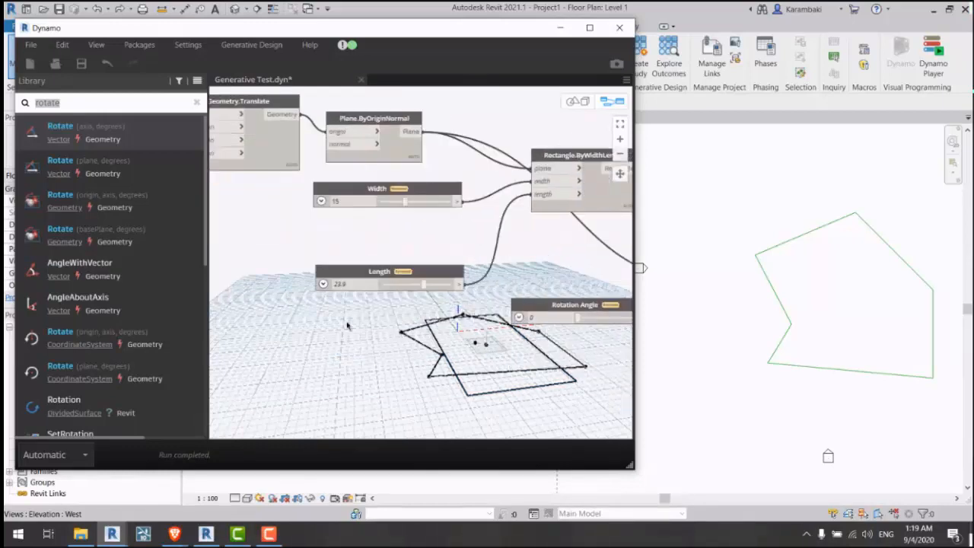
{"action": "scroll", "coordinate": [462, 217], "scroll_direction": "down", "scroll_amount": 4}
{"action": "middle_click_drag", "start_coordinate": [434, 241], "coordinate": [532, 236]}
{"action": "left_click_drag", "start_coordinate": [532, 239], "coordinate": [372, 302]}
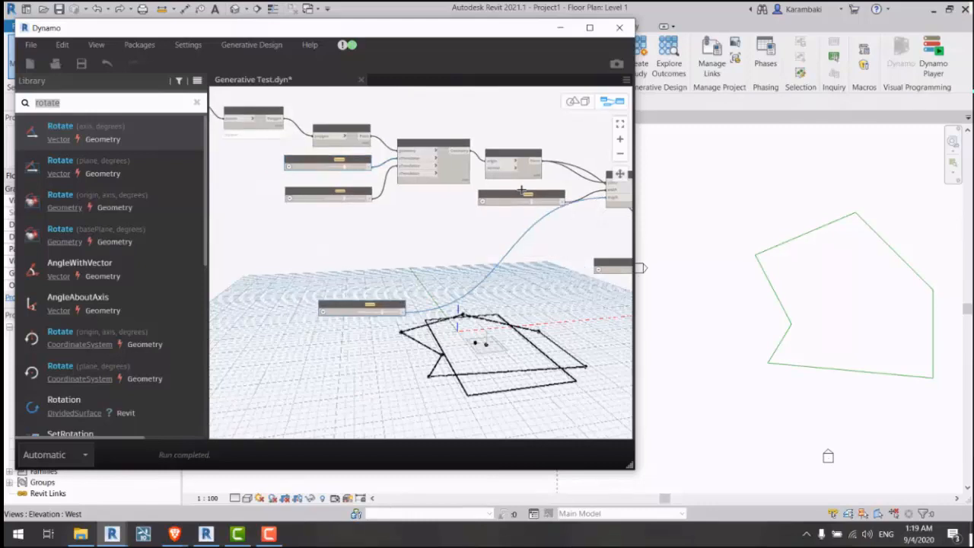
{"action": "left_click_drag", "start_coordinate": [522, 191], "coordinate": [366, 264]}
{"action": "scroll", "coordinate": [352, 321], "scroll_direction": "up", "scroll_amount": 3}
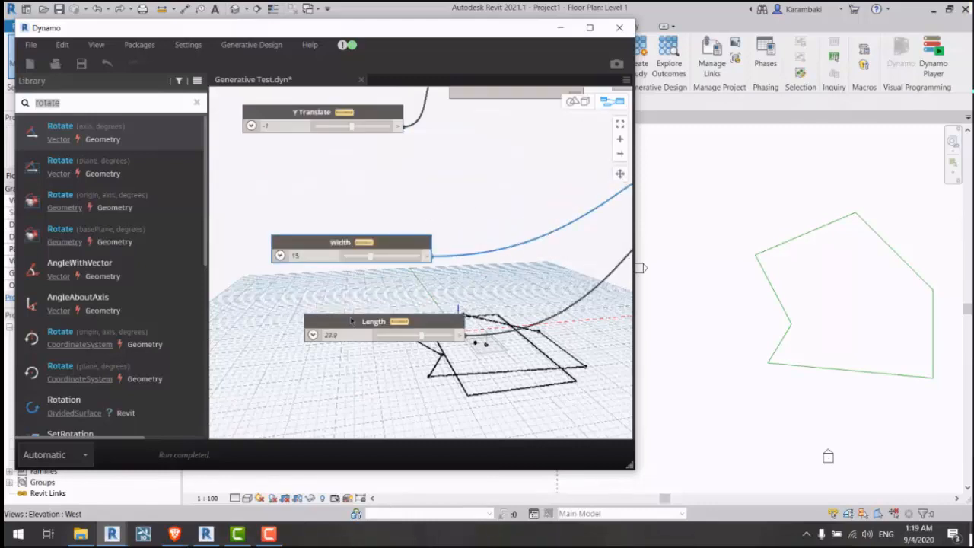
{"action": "left_click_drag", "start_coordinate": [351, 321], "coordinate": [330, 291]}
{"action": "middle_click_drag", "start_coordinate": [350, 136], "coordinate": [366, 187]}
{"action": "left_click_drag", "start_coordinate": [368, 166], "coordinate": [391, 252]}
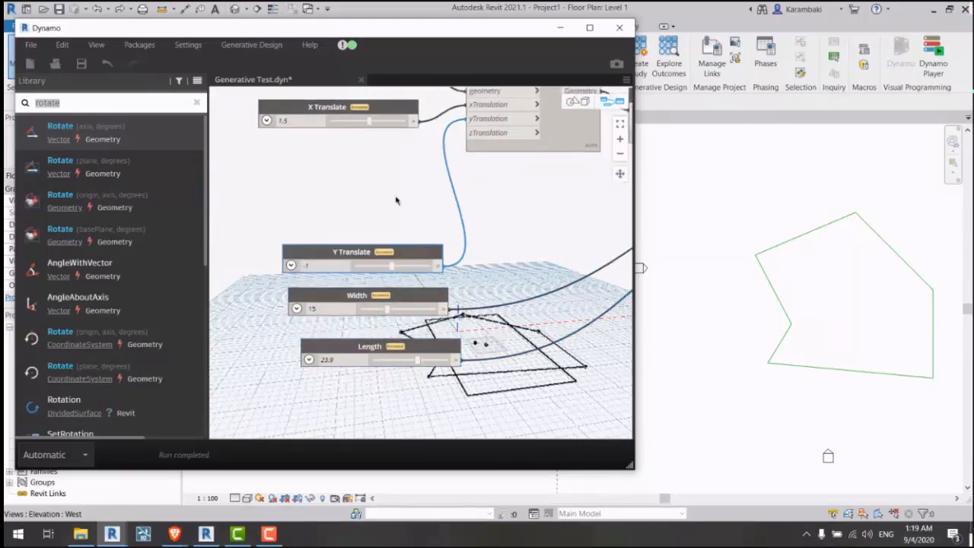
{"action": "left_click_drag", "start_coordinate": [389, 113], "coordinate": [409, 222]}
Step: Place the Rotation Angle slider below Length and save the graph
{"action": "middle_click_drag", "start_coordinate": [528, 276], "coordinate": [308, 207]}
{"action": "scroll", "coordinate": [309, 207], "scroll_direction": "down", "scroll_amount": 3}
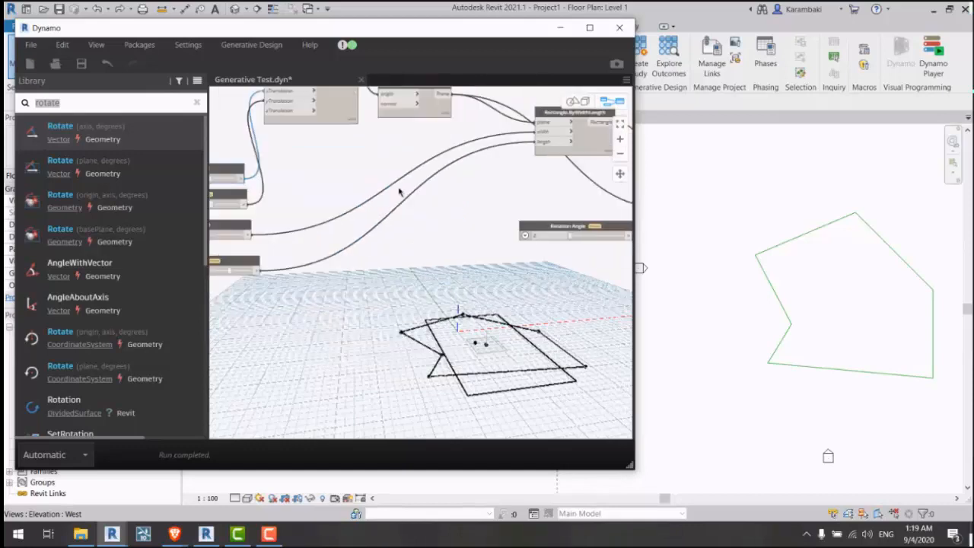
{"action": "middle_click_drag", "start_coordinate": [589, 217], "coordinate": [406, 228]}
{"action": "left_click_drag", "start_coordinate": [400, 235], "coordinate": [331, 271]}
{"action": "middle_click_drag", "start_coordinate": [331, 271], "coordinate": [572, 244]}
{"action": "left_click_drag", "start_coordinate": [571, 243], "coordinate": [263, 275]}
{"action": "middle_click_drag", "start_coordinate": [380, 297], "coordinate": [415, 307]}
{"action": "middle_click_drag", "start_coordinate": [452, 243], "coordinate": [339, 254]}
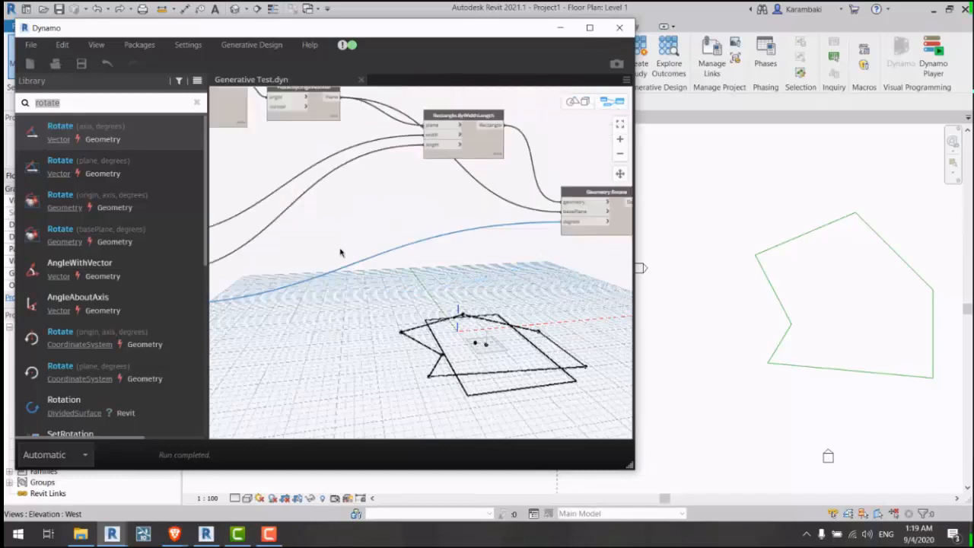
{"action": "key", "text": "ctrl+s"}
Step: Select the slider column and shift it left beside Rectangle.ByWidthLength and Geometry.Rotate
{"action": "middle_click_drag", "start_coordinate": [493, 282], "coordinate": [359, 310]}
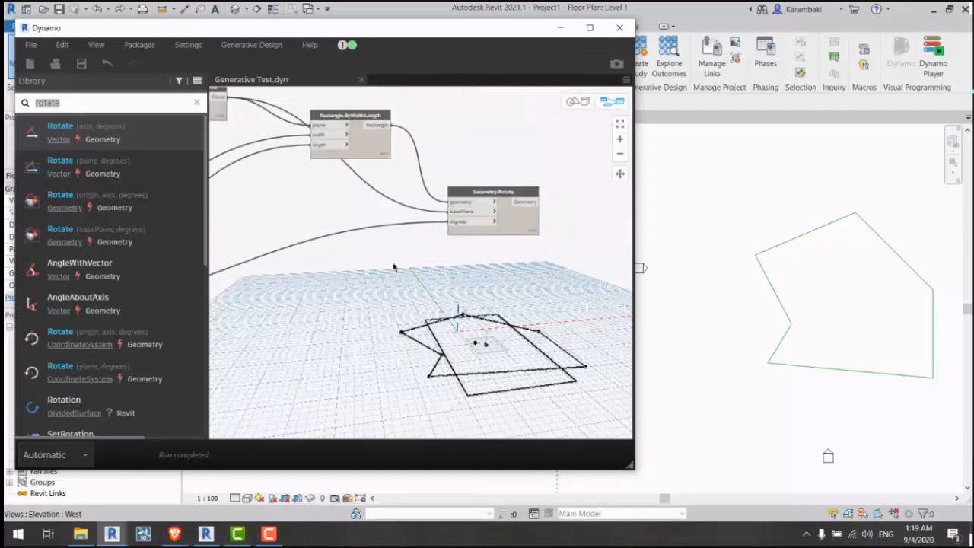
{"action": "middle_click_drag", "start_coordinate": [432, 277], "coordinate": [410, 262]}
{"action": "left_click_drag", "start_coordinate": [411, 262], "coordinate": [371, 379]}
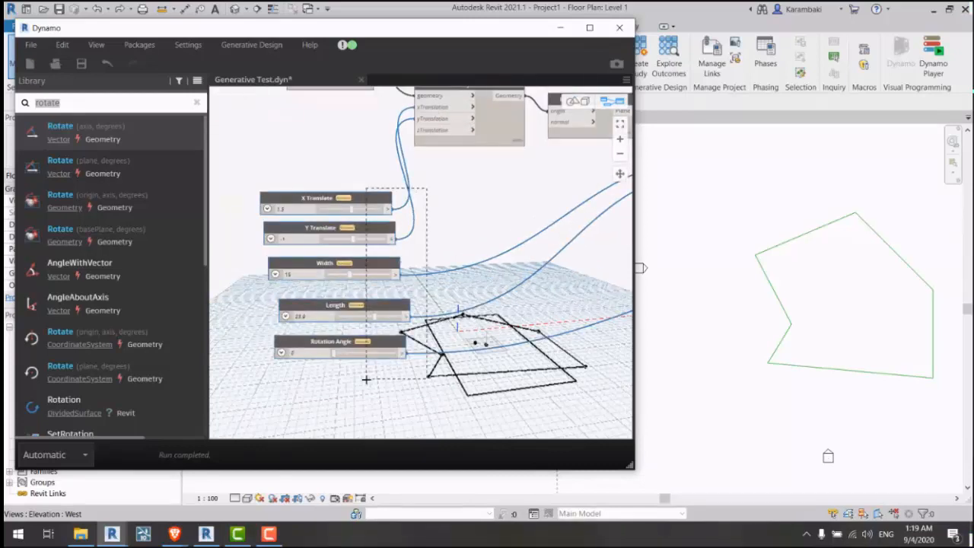
{"action": "left_click_drag", "start_coordinate": [394, 306], "coordinate": [358, 297]}
{"action": "middle_click_drag", "start_coordinate": [358, 296], "coordinate": [407, 299]}
{"action": "left_click_drag", "start_coordinate": [408, 299], "coordinate": [342, 330]}
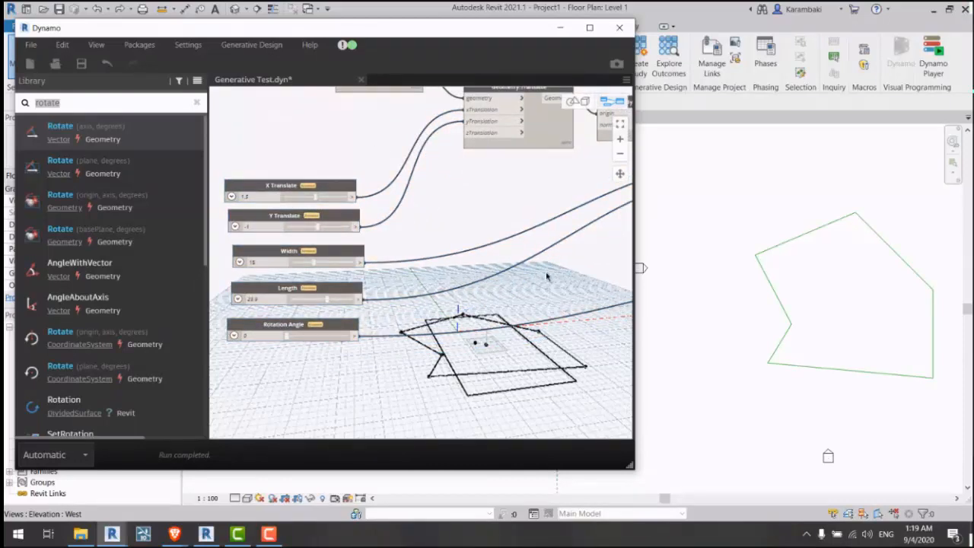
{"action": "scroll", "coordinate": [519, 264], "scroll_direction": "down", "scroll_amount": 1}
{"action": "middle_click_drag", "start_coordinate": [519, 267], "coordinate": [291, 260]}
{"action": "middle_click_drag", "start_coordinate": [555, 284], "coordinate": [419, 290]}
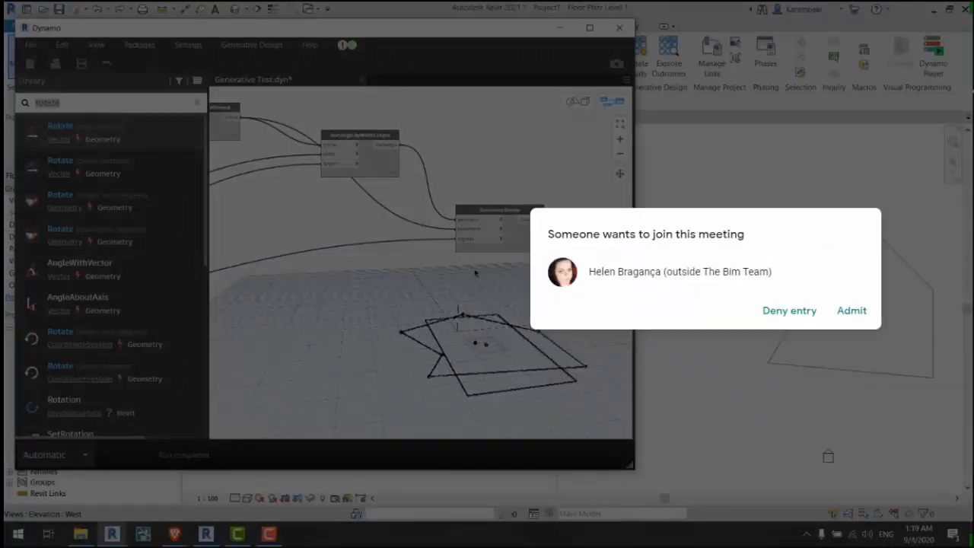
Step: Dismiss the meeting popup and feed Rectangle.ByWidthLength into a new Surface.ByPatch node
{"action": "middle_click_drag", "start_coordinate": [452, 242], "coordinate": [474, 247]}
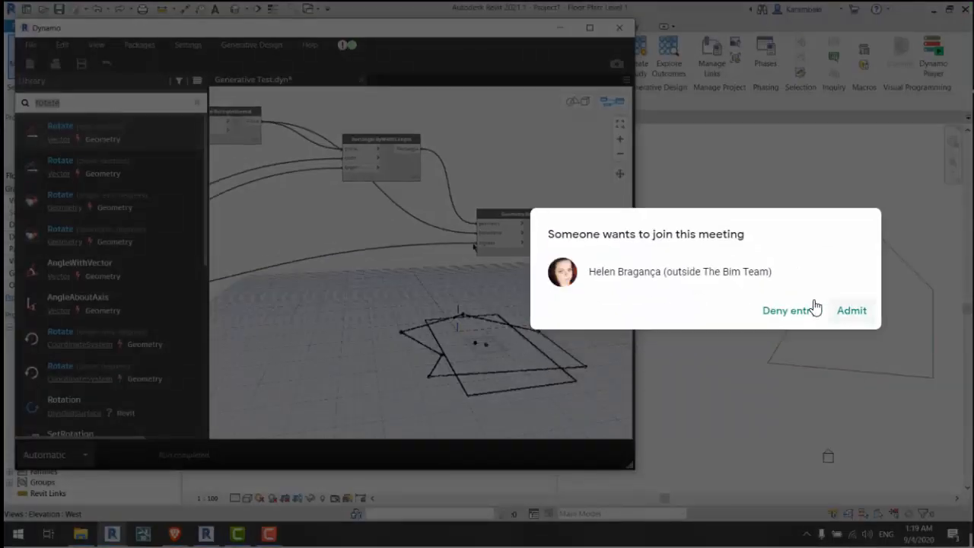
{"action": "left_click", "coordinate": [851, 311]}
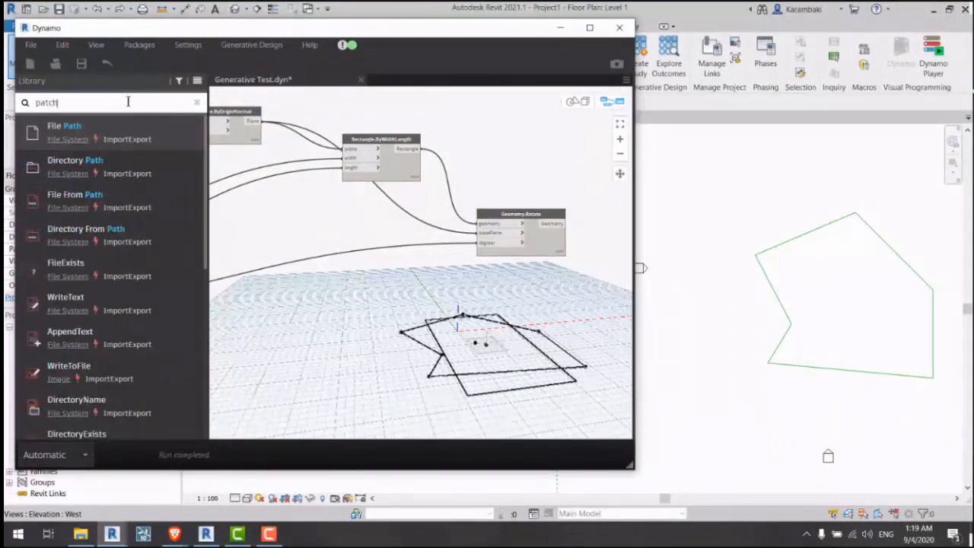
{"action": "left_click", "coordinate": [145, 167]}
{"action": "left_click_drag", "start_coordinate": [482, 298], "coordinate": [480, 141]}
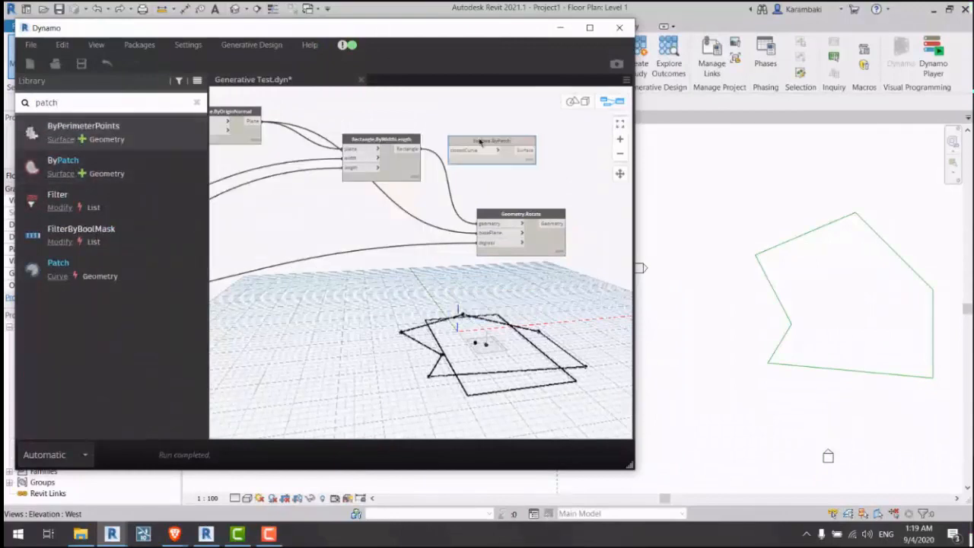
{"action": "left_click_drag", "start_coordinate": [429, 159], "coordinate": [496, 164]}
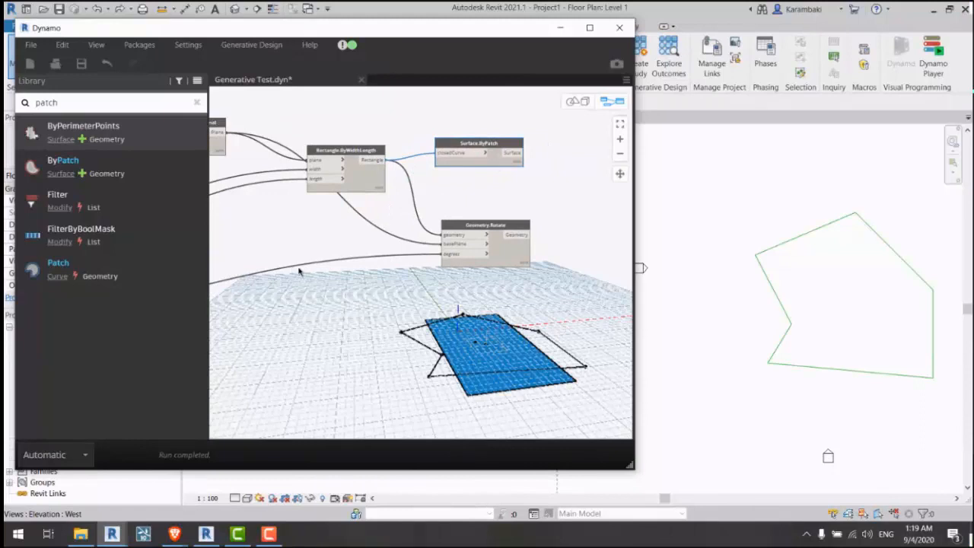
Step: Move Surface.ByPatch up and right beside the rectangle node and save the graph
{"action": "middle_click_drag", "start_coordinate": [337, 270], "coordinate": [576, 252]}
{"action": "scroll", "coordinate": [576, 252], "scroll_direction": "down", "scroll_amount": 6}
{"action": "scroll", "coordinate": [352, 187], "scroll_direction": "up", "scroll_amount": 7}
{"action": "middle_click_drag", "start_coordinate": [449, 276], "coordinate": [422, 273]}
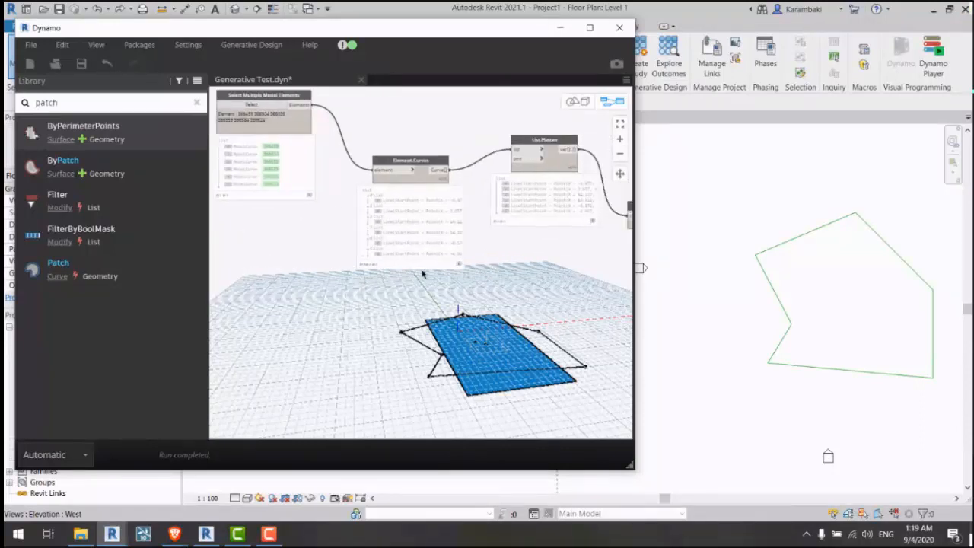
{"action": "middle_click_drag", "start_coordinate": [586, 297], "coordinate": [282, 247]}
{"action": "middle_click_drag", "start_coordinate": [600, 249], "coordinate": [355, 223]}
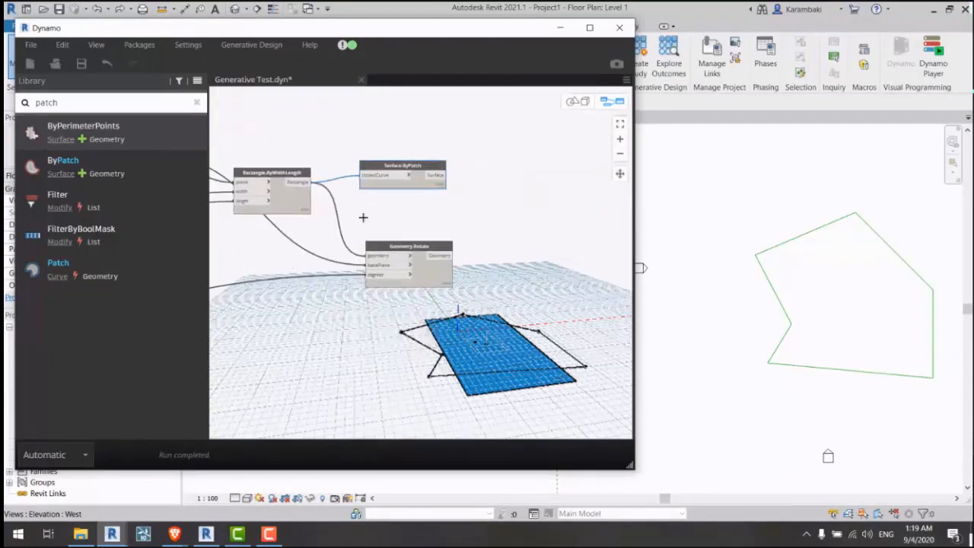
{"action": "left_click", "coordinate": [362, 217]}
{"action": "left_click_drag", "start_coordinate": [415, 187], "coordinate": [533, 140]}
{"action": "left_click", "coordinate": [449, 204]}
{"action": "key", "text": "ctrl+s"}
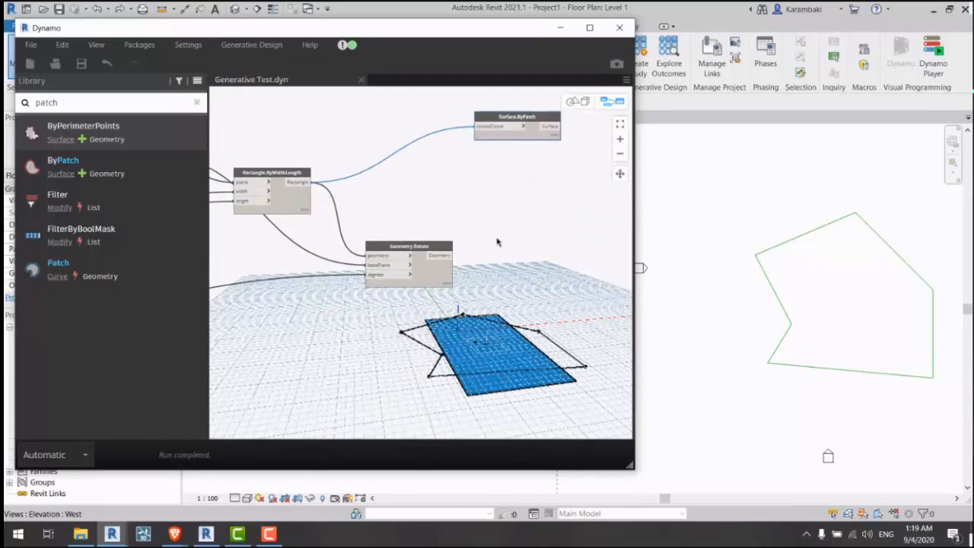
{"action": "left_click", "coordinate": [500, 210]}
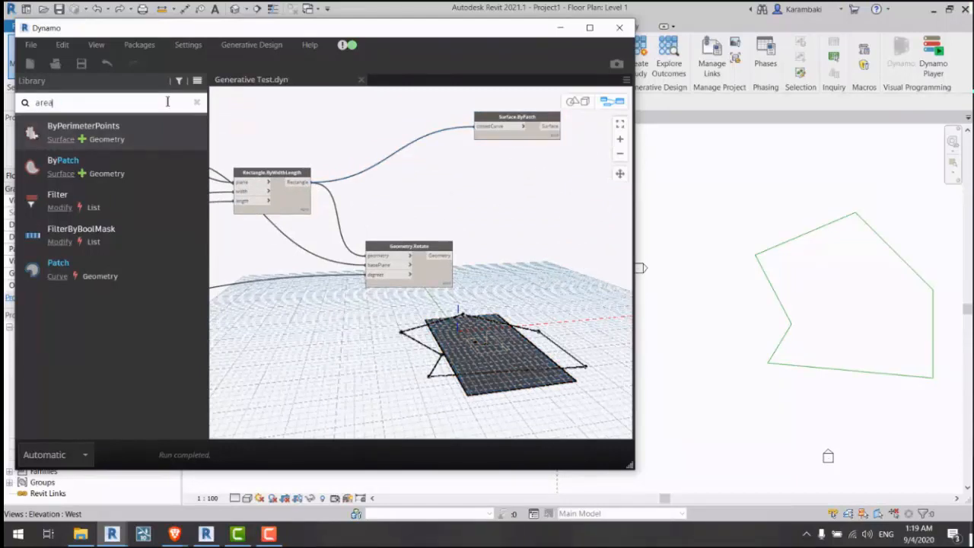
Step: Add a Surface.Area node fed by Surface.ByPatch, reporting an area of 358.5
{"action": "middle_click_drag", "start_coordinate": [395, 193], "coordinate": [248, 205]}
{"action": "left_click", "coordinate": [83, 200]}
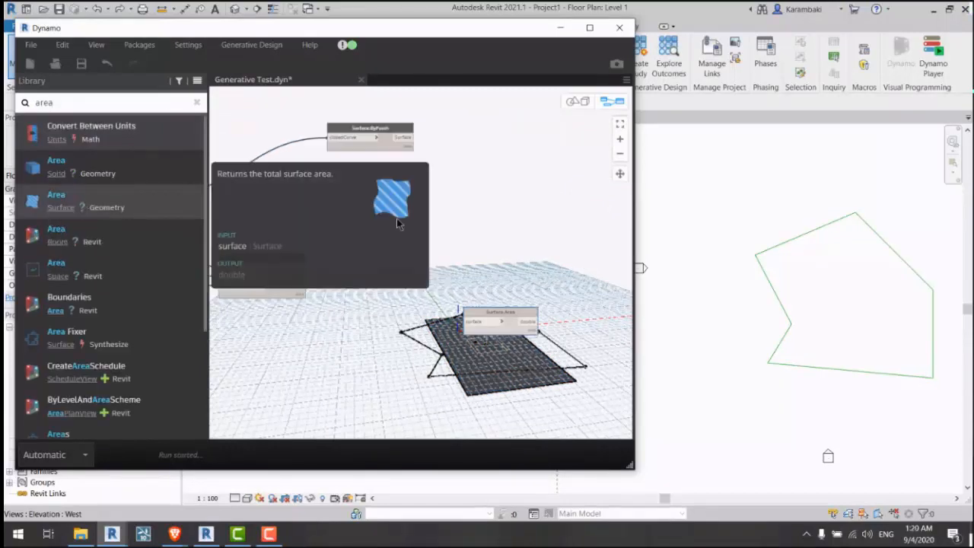
{"action": "left_click", "coordinate": [485, 314]}
{"action": "left_click_drag", "start_coordinate": [485, 314], "coordinate": [458, 168]}
{"action": "left_click", "coordinate": [443, 173]}
{"action": "left_click", "coordinate": [413, 140]}
{"action": "left_click_drag", "start_coordinate": [383, 146], "coordinate": [299, 165]}
{"action": "left_click", "coordinate": [500, 187]}
{"action": "scroll", "coordinate": [490, 186], "scroll_direction": "up", "scroll_amount": 5}
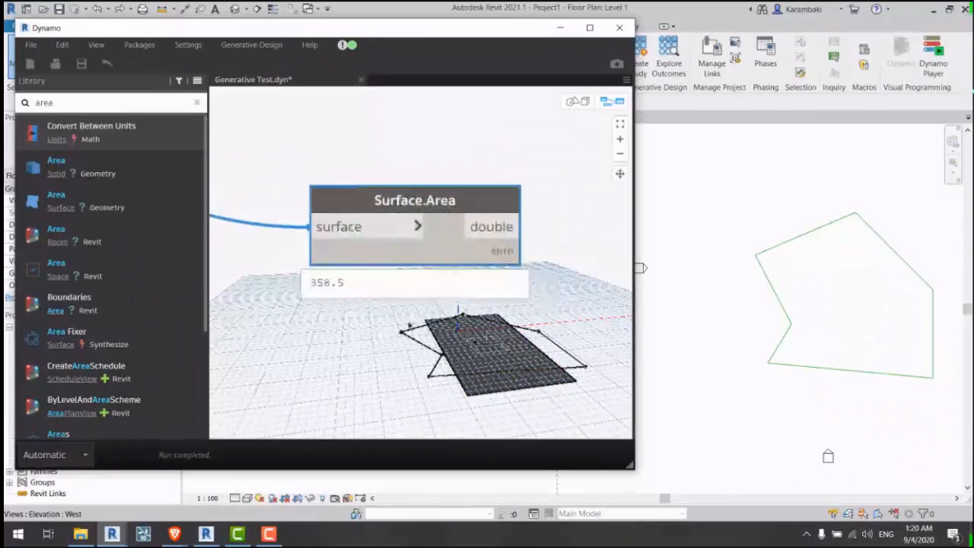
{"action": "scroll", "coordinate": [430, 190], "scroll_direction": "down", "scroll_amount": 3}
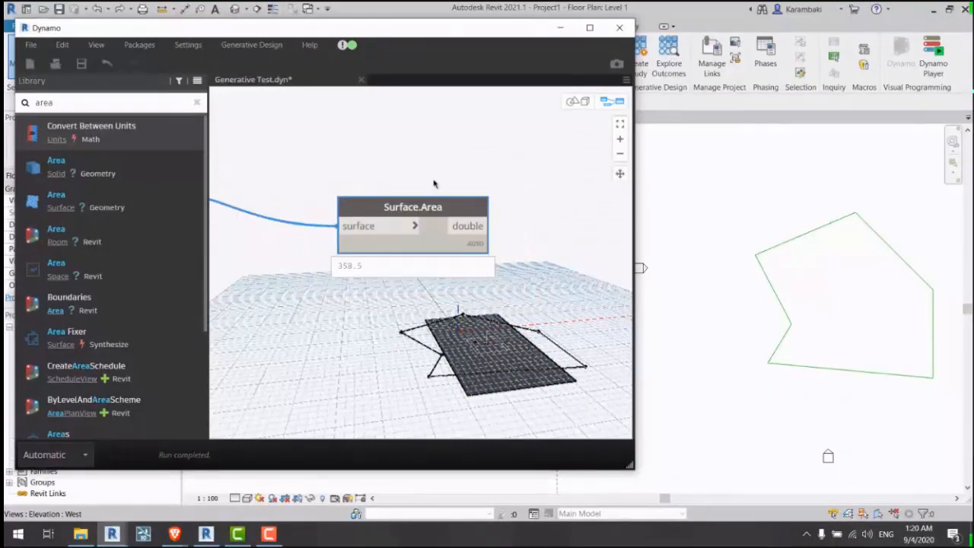
Step: Wrap the Surface.Area node in a new group and save the graph
{"action": "right_click", "coordinate": [436, 187]}
{"action": "left_click", "coordinate": [480, 287]}
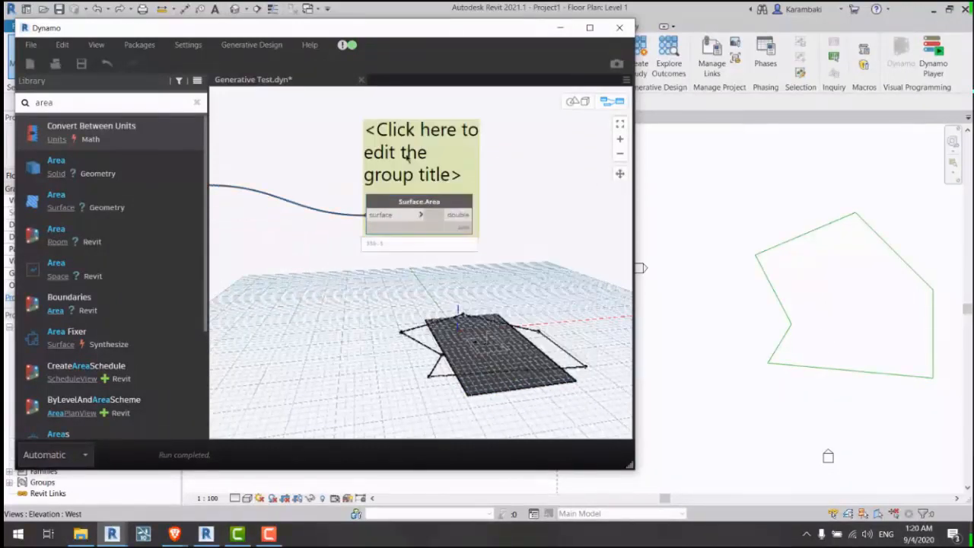
{"action": "left_click", "coordinate": [434, 168]}
{"action": "left_click_drag", "start_coordinate": [438, 179], "coordinate": [455, 176]}
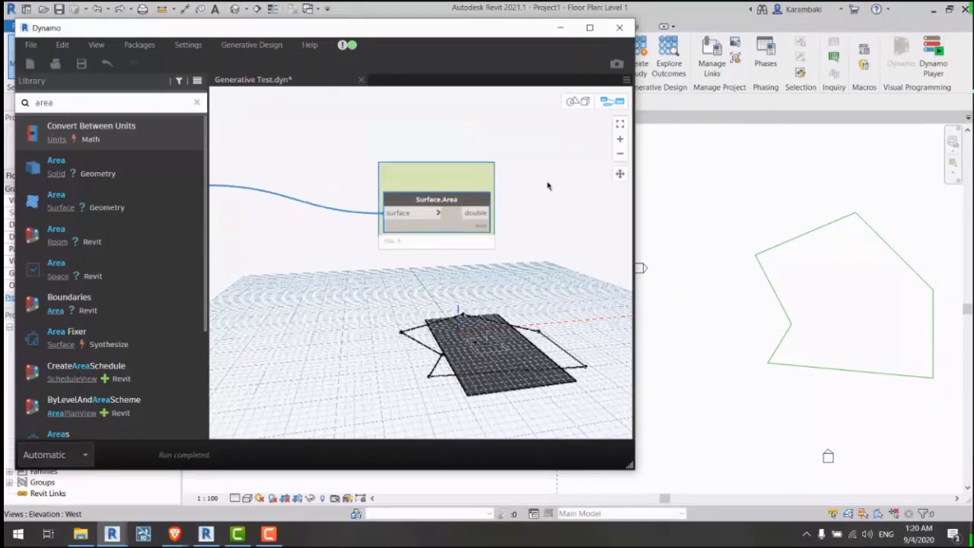
{"action": "scroll", "coordinate": [549, 185], "scroll_direction": "down", "scroll_amount": 3}
{"action": "middle_click_drag", "start_coordinate": [437, 281], "coordinate": [504, 235]}
{"action": "scroll", "coordinate": [502, 237], "scroll_direction": "up", "scroll_amount": 1}
{"action": "key", "text": "ctrl+s"}
{"action": "scroll", "coordinate": [501, 239], "scroll_direction": "up", "scroll_amount": 2}
{"action": "middle_click_drag", "start_coordinate": [413, 265], "coordinate": [566, 288]}
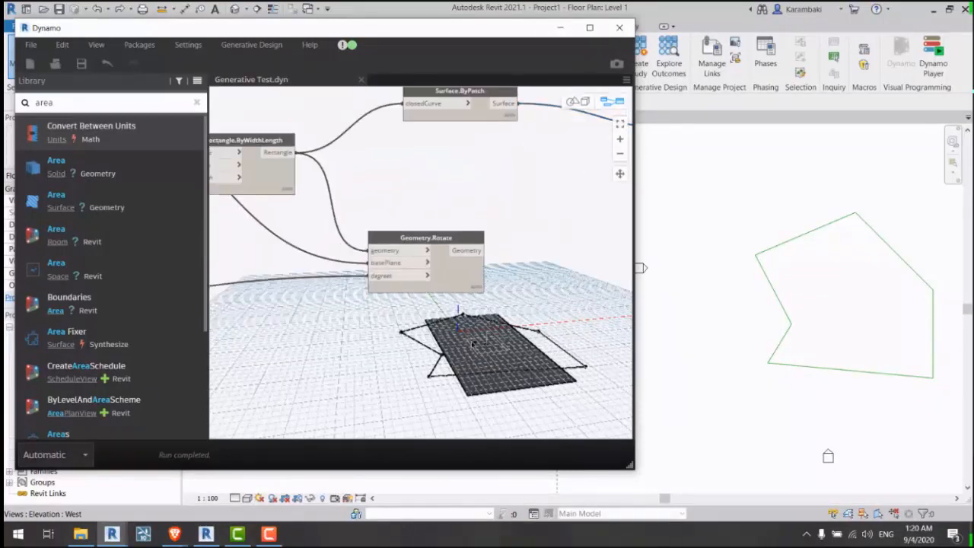
Step: Orbit the 3D preview toward a top view, then return to the node graph
{"action": "key", "text": "ctrl+b"}
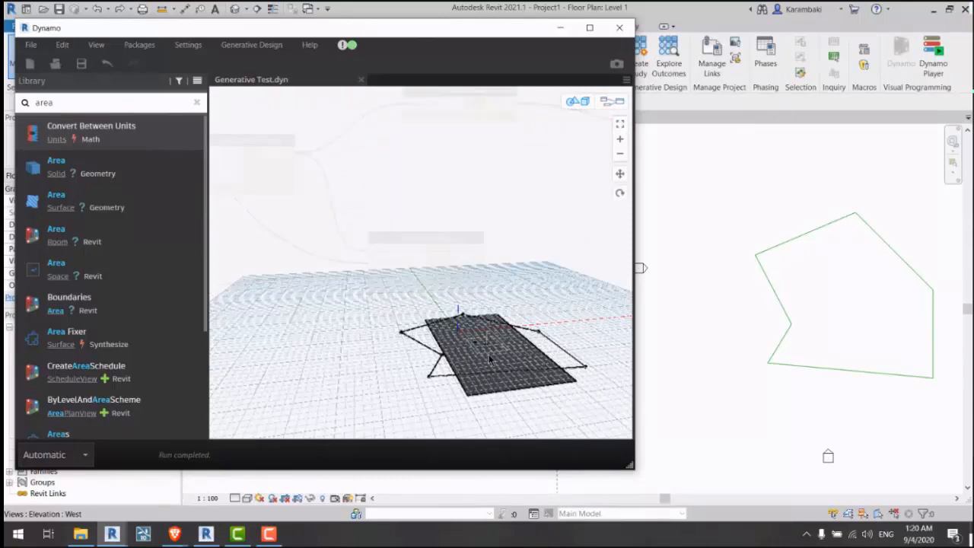
{"action": "scroll", "coordinate": [455, 321], "scroll_direction": "up", "scroll_amount": 5}
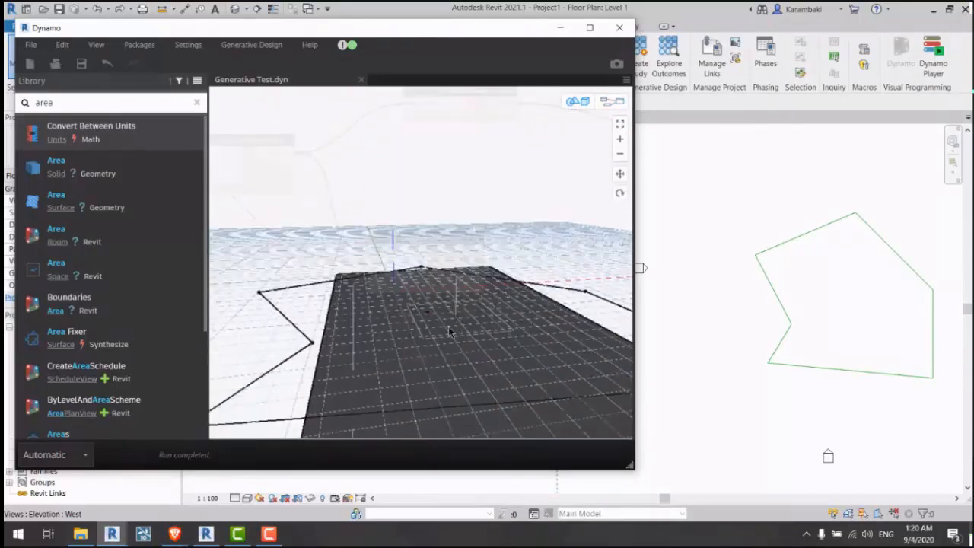
{"action": "scroll", "coordinate": [462, 333], "scroll_direction": "down", "scroll_amount": 5}
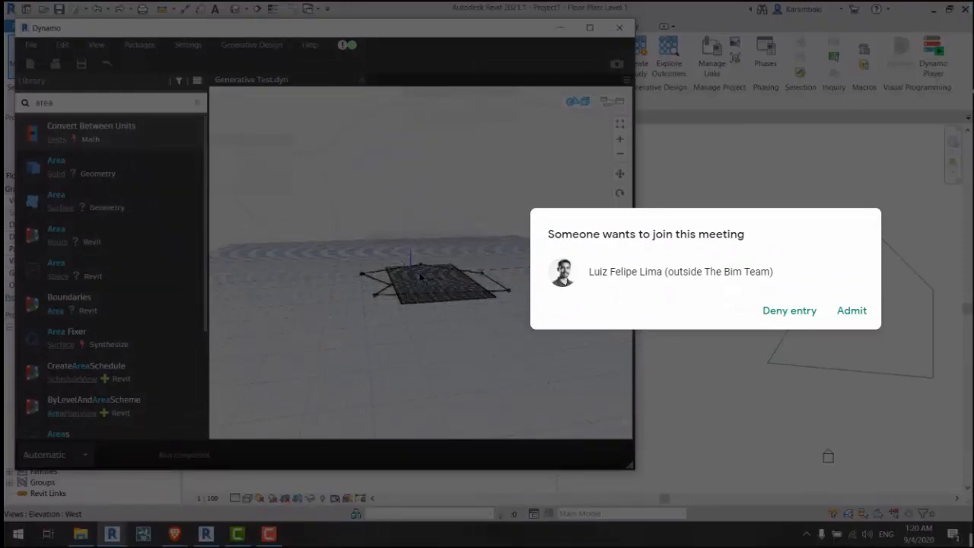
{"action": "right_click_drag", "start_coordinate": [457, 193], "coordinate": [511, 239]}
{"action": "key", "text": "ctrl+b"}
{"action": "left_click", "coordinate": [852, 311]}
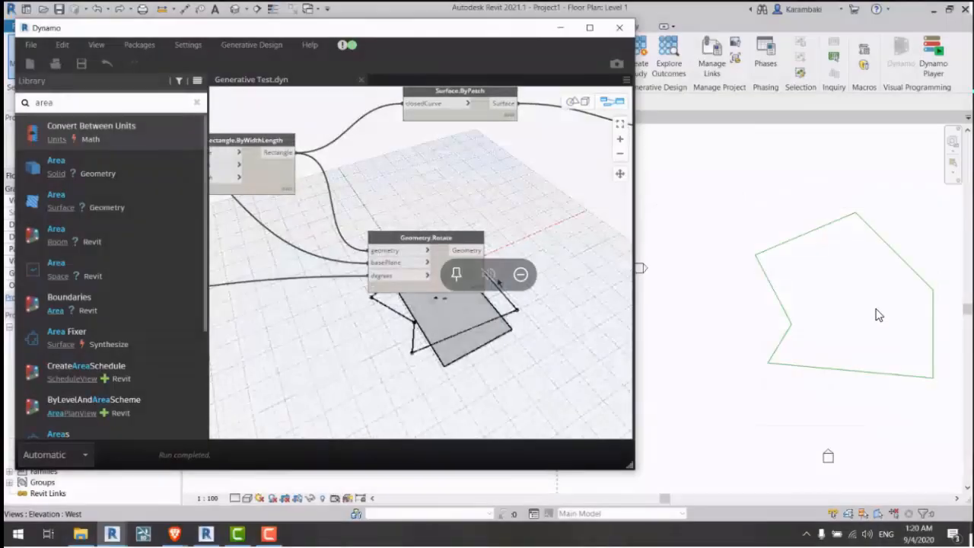
Step: Pan the graph and Revit plan to bring Surface.ByPatch and Surface.Area into view
{"action": "middle_click_drag", "start_coordinate": [435, 322], "coordinate": [454, 296]}
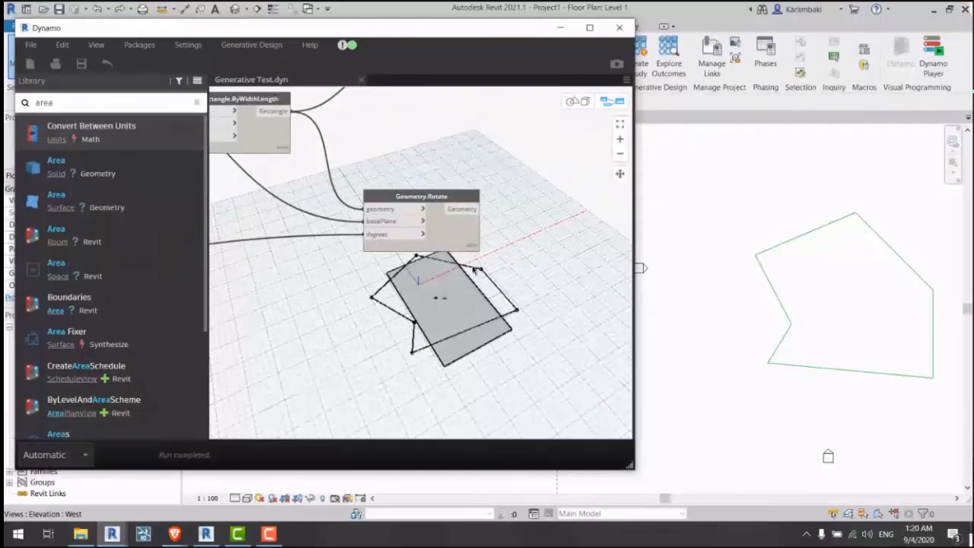
{"action": "scroll", "coordinate": [475, 270], "scroll_direction": "down", "scroll_amount": 1}
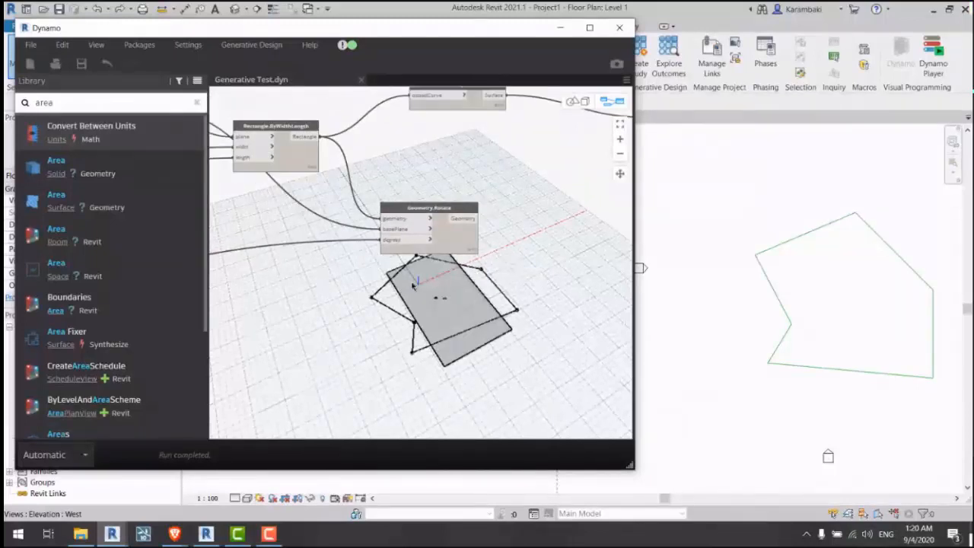
{"action": "middle_click_drag", "start_coordinate": [413, 286], "coordinate": [465, 299]}
{"action": "middle_click_drag", "start_coordinate": [864, 311], "coordinate": [754, 302]}
{"action": "middle_click_drag", "start_coordinate": [667, 223], "coordinate": [692, 230]}
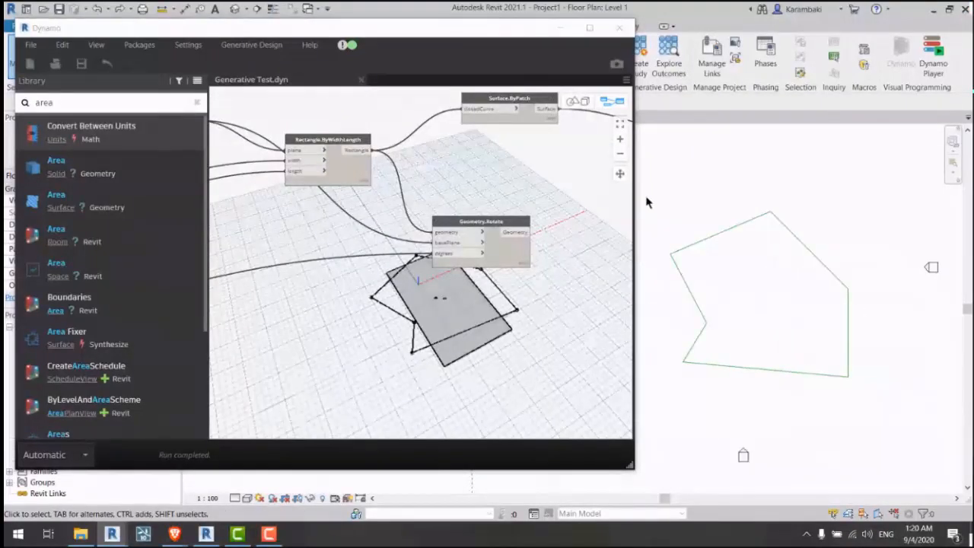
{"action": "left_click_drag", "start_coordinate": [646, 202], "coordinate": [684, 202]}
{"action": "middle_click_drag", "start_coordinate": [526, 145], "coordinate": [413, 189]}
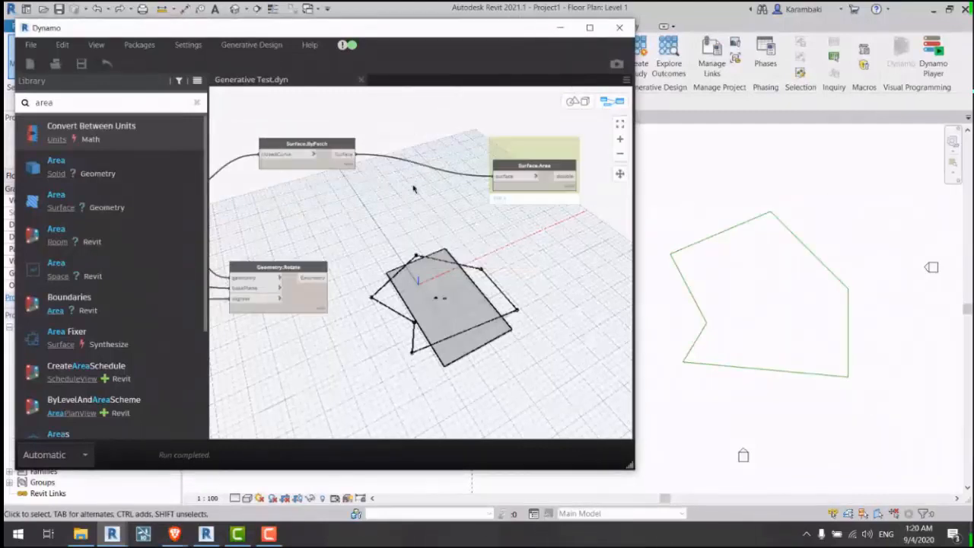
Step: Duplicate the Surface.ByPatch node and carry the copy over to the polygon nodes
{"action": "left_click", "coordinate": [330, 149]}
{"action": "key", "text": "ctrl+c"}
{"action": "key", "text": "ctrl+v"}
{"action": "left_click_drag", "start_coordinate": [434, 178], "coordinate": [383, 245]}
{"action": "middle_click_drag", "start_coordinate": [382, 246], "coordinate": [601, 251]}
{"action": "left_click_drag", "start_coordinate": [591, 250], "coordinate": [331, 266]}
{"action": "middle_click_drag", "start_coordinate": [331, 265], "coordinate": [483, 281]}
{"action": "left_click_drag", "start_coordinate": [483, 282], "coordinate": [337, 285]}
{"action": "middle_click_drag", "start_coordinate": [337, 285], "coordinate": [612, 319]}
{"action": "left_click_drag", "start_coordinate": [613, 319], "coordinate": [372, 266]}
{"action": "middle_click_drag", "start_coordinate": [372, 266], "coordinate": [594, 311]}
{"action": "left_click_drag", "start_coordinate": [594, 311], "coordinate": [371, 270]}
{"action": "middle_click_drag", "start_coordinate": [372, 270], "coordinate": [516, 326]}
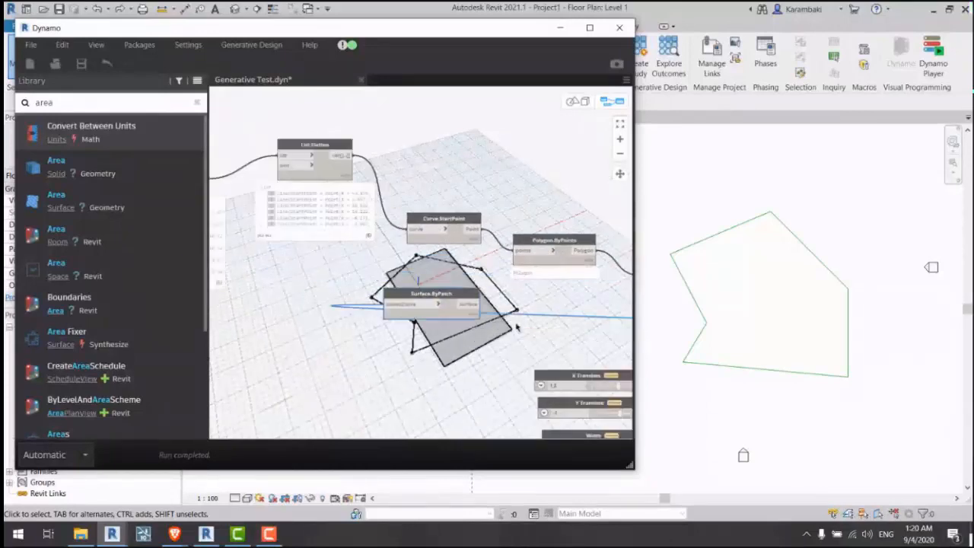
{"action": "left_click_drag", "start_coordinate": [515, 326], "coordinate": [569, 125]}
Step: Connect the Polygon.ByPoints site polygon into the duplicate Surface.ByPatch's closedCurve
{"action": "middle_click_drag", "start_coordinate": [448, 186], "coordinate": [514, 211]}
{"action": "mouse_move", "coordinate": [464, 210]}
{"action": "left_mouse_down"}
{"action": "mouse_move", "coordinate": [457, 187]}
{"action": "mouse_move", "coordinate": [457, 199]}
{"action": "left_mouse_up"}
{"action": "middle_click_drag", "start_coordinate": [484, 160], "coordinate": [429, 168]}
{"action": "middle_click_drag", "start_coordinate": [520, 191], "coordinate": [319, 179]}
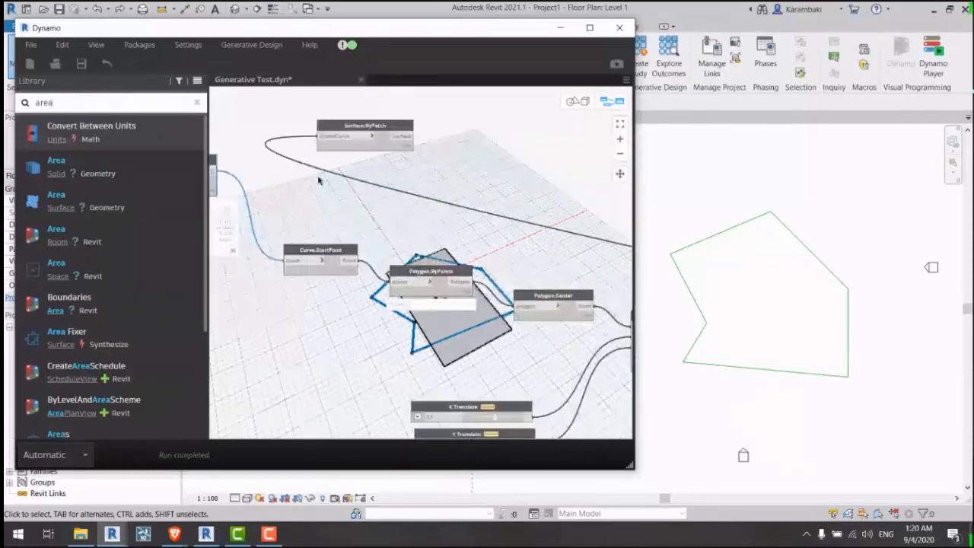
{"action": "left_click", "coordinate": [320, 181]}
{"action": "left_click", "coordinate": [445, 286]}
{"action": "left_click", "coordinate": [458, 283]}
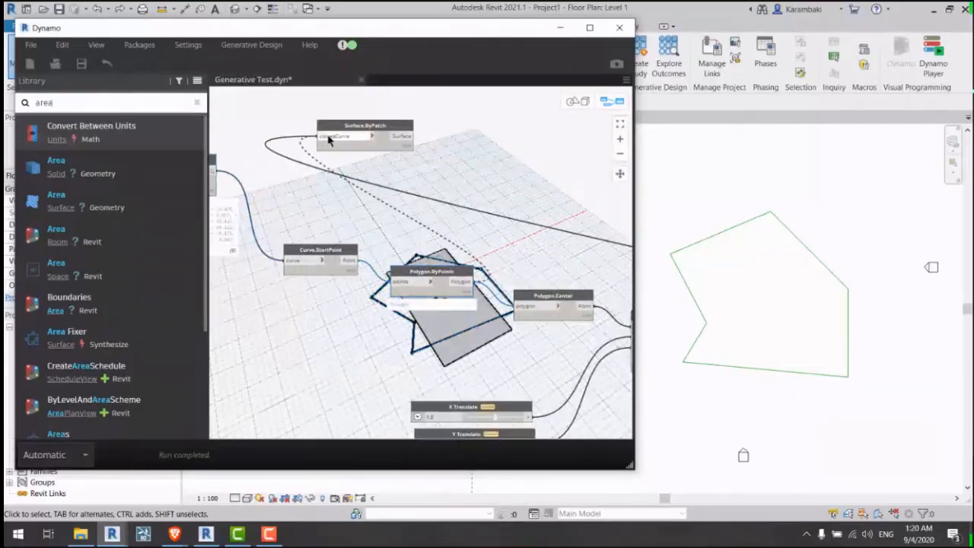
{"action": "left_click", "coordinate": [332, 137]}
Step: Position the site surface patch node beneath Geometry.Rotate
{"action": "left_click_drag", "start_coordinate": [349, 127], "coordinate": [555, 182]}
{"action": "middle_click_drag", "start_coordinate": [555, 181], "coordinate": [243, 121]}
{"action": "left_click_drag", "start_coordinate": [244, 120], "coordinate": [538, 252]}
{"action": "middle_click_drag", "start_coordinate": [537, 252], "coordinate": [361, 143]}
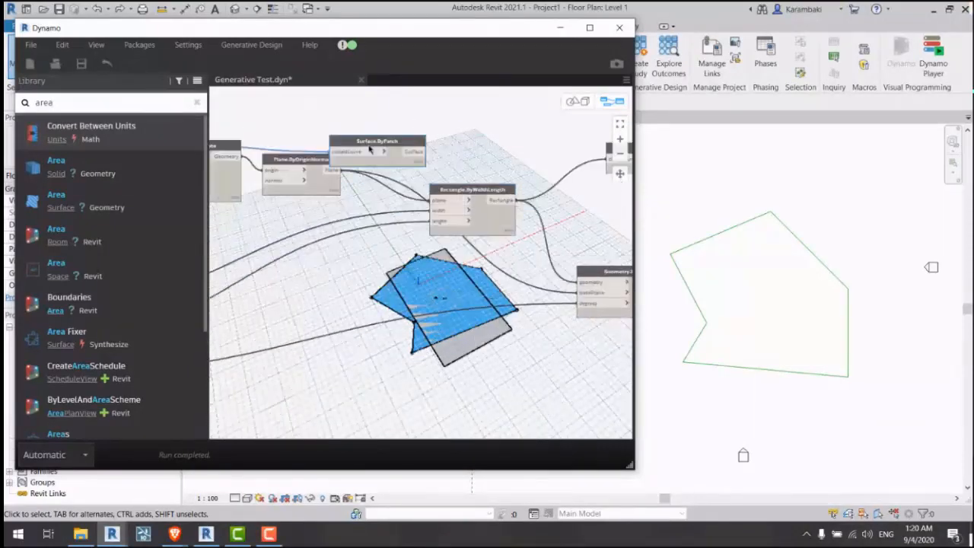
{"action": "left_click_drag", "start_coordinate": [361, 143], "coordinate": [489, 330]}
{"action": "middle_click_drag", "start_coordinate": [489, 330], "coordinate": [324, 243]}
{"action": "left_click_drag", "start_coordinate": [324, 244], "coordinate": [513, 303]}
{"action": "middle_click_drag", "start_coordinate": [514, 304], "coordinate": [423, 341]}
{"action": "left_click_drag", "start_coordinate": [423, 341], "coordinate": [372, 326]}
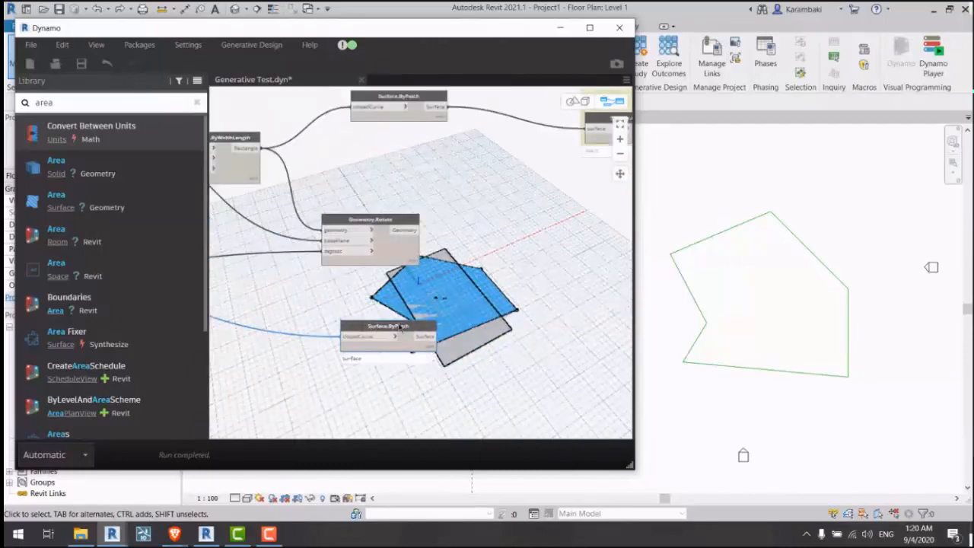
{"action": "middle_click_drag", "start_coordinate": [413, 352], "coordinate": [399, 310]}
Step: Add a Geometry.DoesIntersect node and begin wiring its geometry input
{"action": "left_click", "coordinate": [398, 309]}
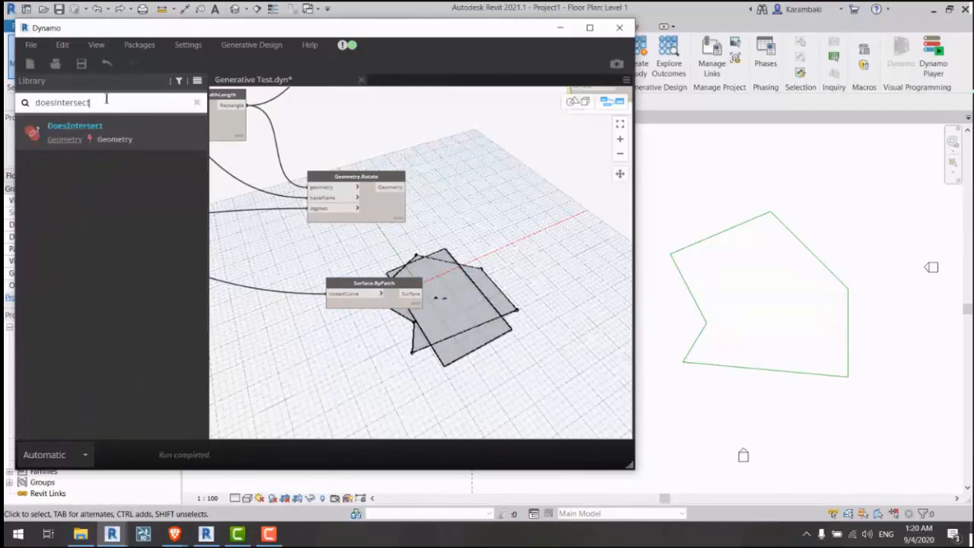
{"action": "left_click", "coordinate": [152, 135]}
{"action": "left_click_drag", "start_coordinate": [361, 289], "coordinate": [296, 292]}
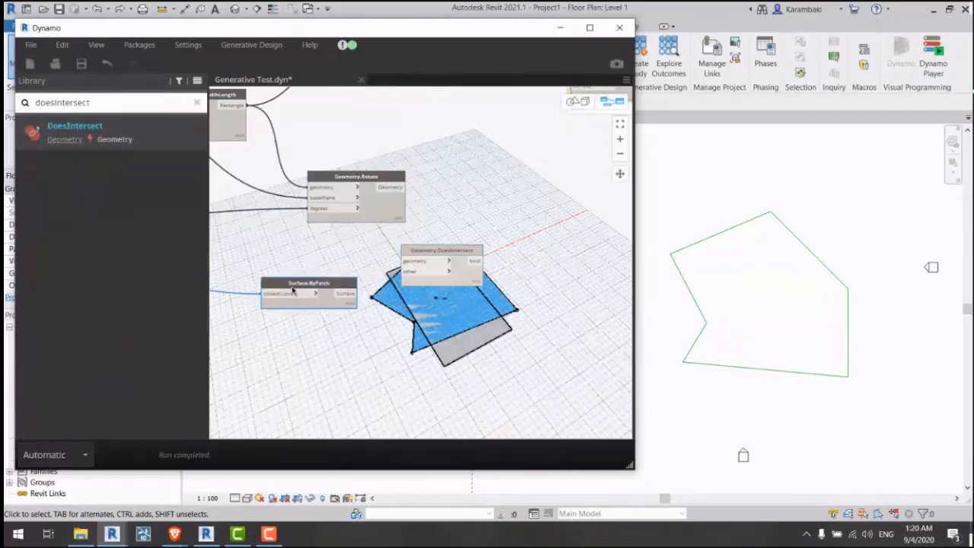
{"action": "left_click_drag", "start_coordinate": [403, 262], "coordinate": [366, 271]}
{"action": "middle_click_drag", "start_coordinate": [366, 270], "coordinate": [569, 343]}
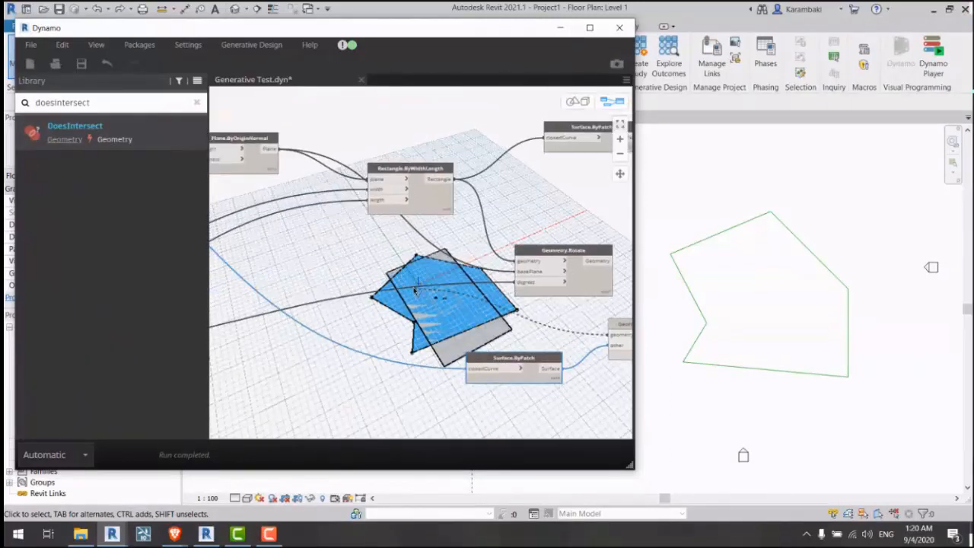
{"action": "middle_click_drag", "start_coordinate": [317, 286], "coordinate": [504, 284]}
{"action": "scroll", "coordinate": [505, 285], "scroll_direction": "down", "scroll_amount": 1}
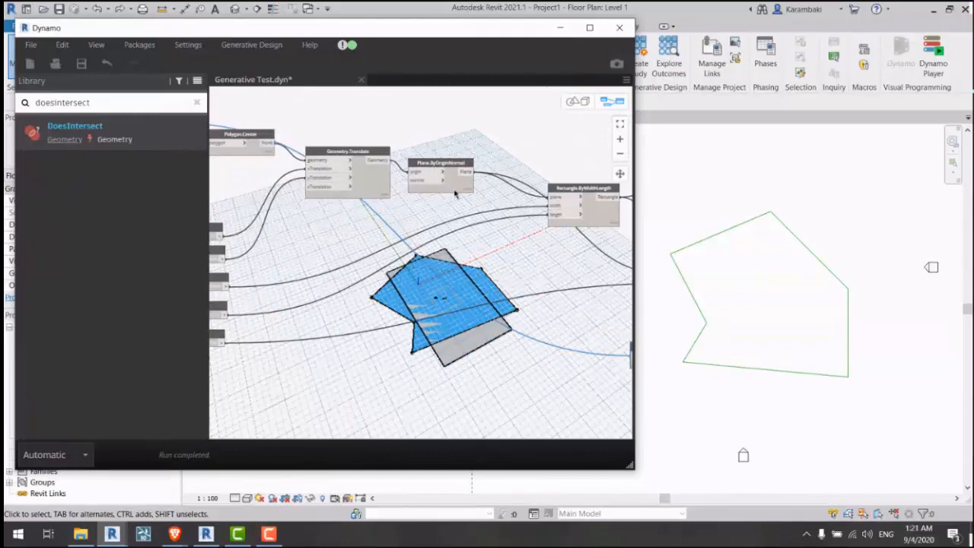
Step: Wire Geometry.Translate's output into the DoesIntersect geometry input
{"action": "left_click_drag", "start_coordinate": [455, 194], "coordinate": [461, 197]}
{"action": "left_click_drag", "start_coordinate": [377, 193], "coordinate": [354, 220]}
{"action": "left_click", "coordinate": [360, 198]}
{"action": "middle_click_drag", "start_coordinate": [544, 314], "coordinate": [553, 279]}
{"action": "left_click", "coordinate": [524, 260]}
Step: Raise X Translate, then set Width 40, Y Translate 40 and rotation angle 23.1
{"action": "middle_click_drag", "start_coordinate": [309, 266], "coordinate": [372, 271]}
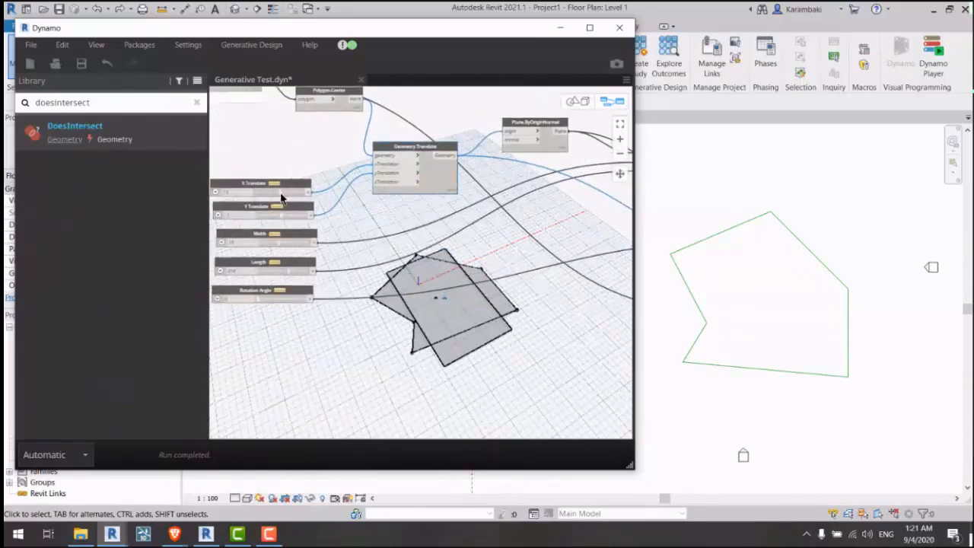
{"action": "left_click_drag", "start_coordinate": [281, 197], "coordinate": [294, 198]}
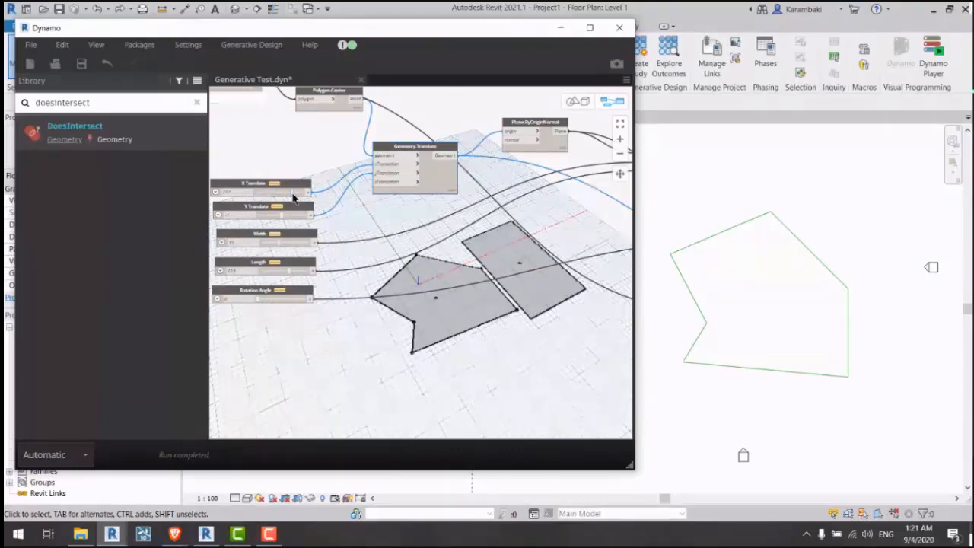
{"action": "scroll", "coordinate": [323, 272], "scroll_direction": "up", "scroll_amount": 4}
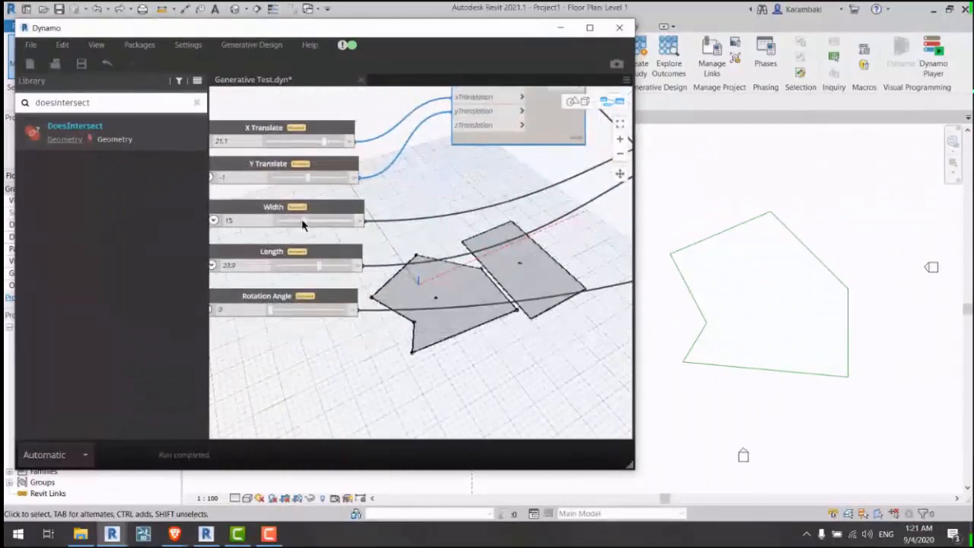
{"action": "left_click_drag", "start_coordinate": [303, 221], "coordinate": [353, 234]}
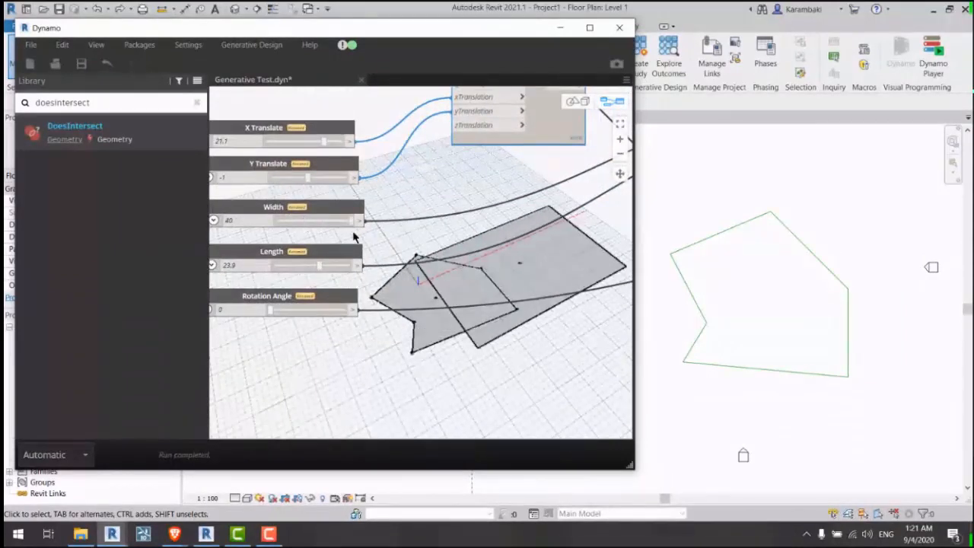
{"action": "left_click_drag", "start_coordinate": [308, 177], "coordinate": [349, 182]}
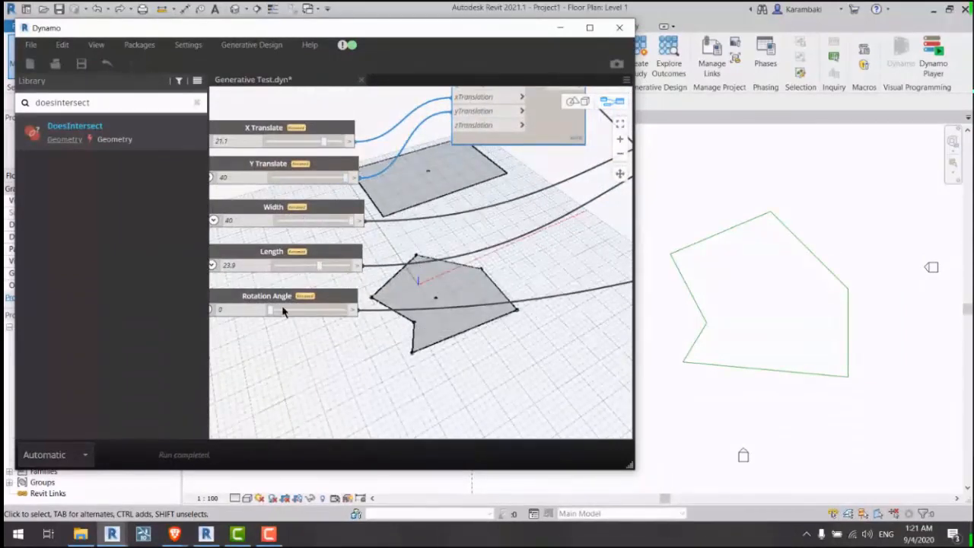
{"action": "left_click_drag", "start_coordinate": [270, 312], "coordinate": [289, 310]}
Step: Connect Geometry.Rotate's output to Surface.ByPatch closedCurve to patch the rotated rectangle
{"action": "left_click", "coordinate": [447, 228]}
{"action": "middle_click_drag", "start_coordinate": [437, 254], "coordinate": [431, 296]}
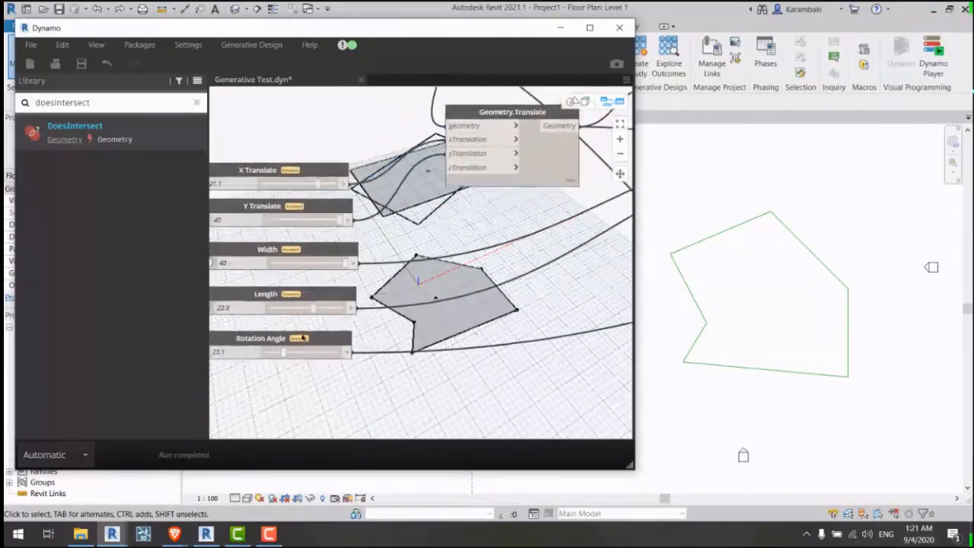
{"action": "left_click", "coordinate": [302, 336]}
{"action": "middle_click_drag", "start_coordinate": [503, 302], "coordinate": [194, 331]}
{"action": "scroll", "coordinate": [541, 261], "scroll_direction": "down", "scroll_amount": 2}
{"action": "middle_click_drag", "start_coordinate": [541, 263], "coordinate": [279, 257]}
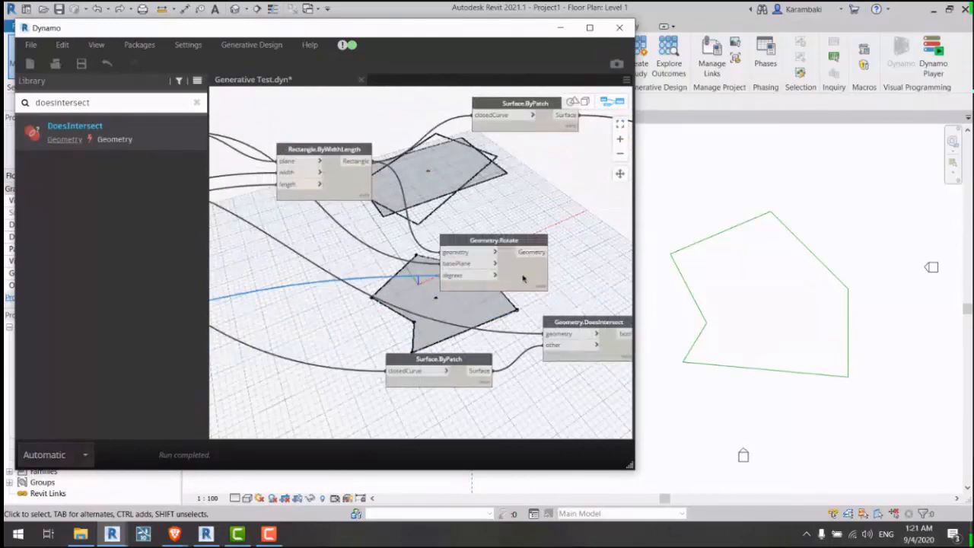
{"action": "left_click_drag", "start_coordinate": [522, 276], "coordinate": [507, 232]}
{"action": "middle_click_drag", "start_coordinate": [530, 217], "coordinate": [441, 230]}
{"action": "scroll", "coordinate": [442, 223], "scroll_direction": "down", "scroll_amount": 1}
{"action": "left_click", "coordinate": [435, 222]}
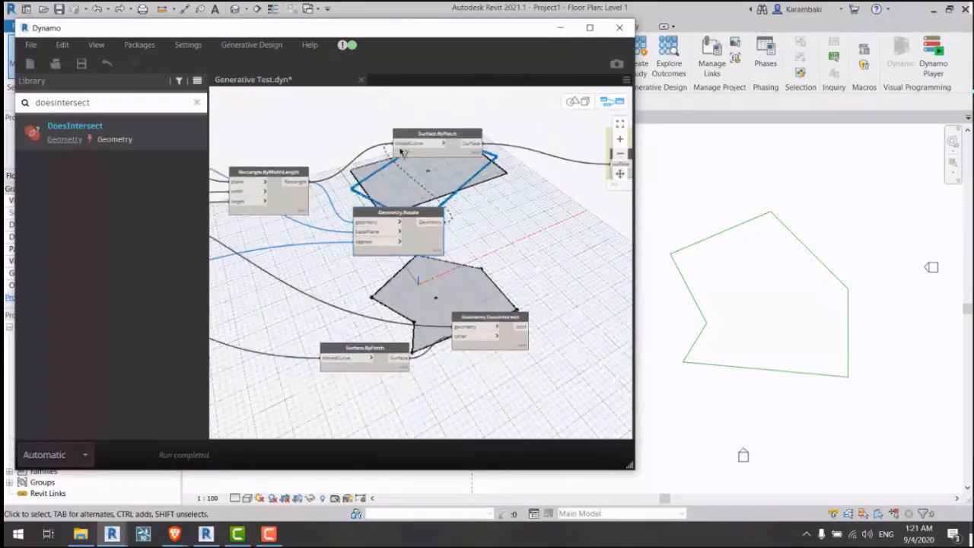
{"action": "left_click", "coordinate": [402, 152]}
Step: Move Surface.ByPatch right and down, bringing Geometry.DoesIntersect into view
{"action": "left_click_drag", "start_coordinate": [451, 155], "coordinate": [544, 200]}
{"action": "left_click", "coordinate": [440, 257]}
{"action": "middle_click_drag", "start_coordinate": [378, 283], "coordinate": [567, 270]}
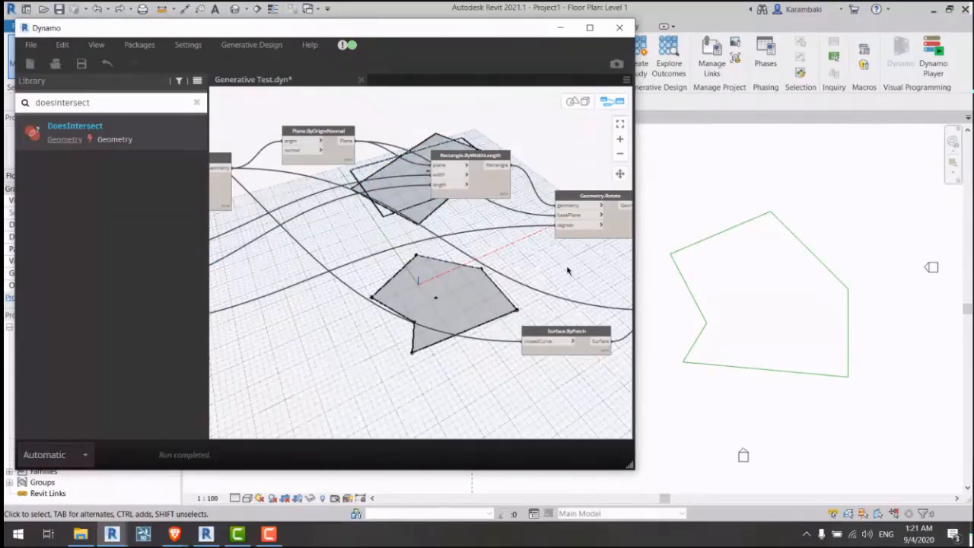
{"action": "middle_click_drag", "start_coordinate": [567, 271], "coordinate": [455, 322]}
Step: Move the DoesIntersect node up-left and pan over to the slider nodes
{"action": "scroll", "coordinate": [448, 304], "scroll_direction": "up", "scroll_amount": 3}
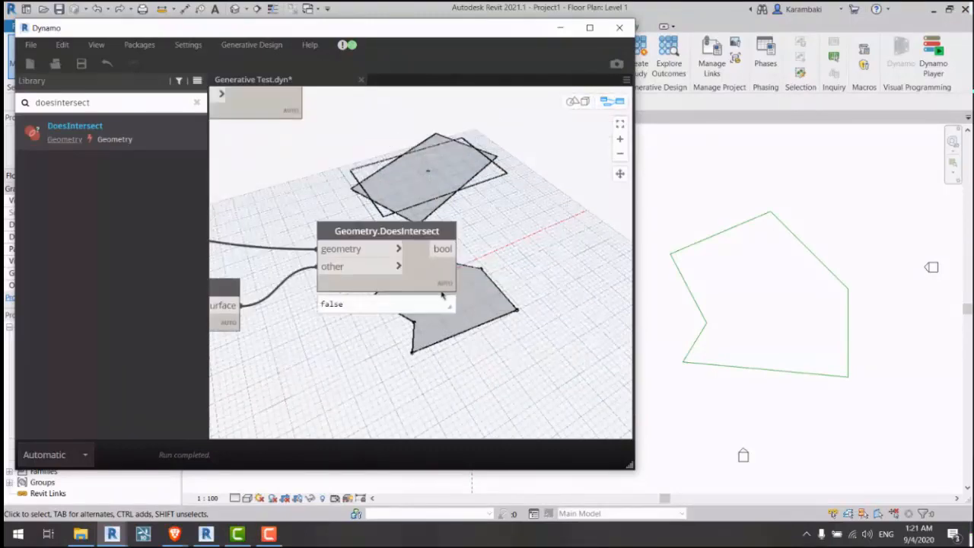
{"action": "left_click", "coordinate": [442, 292]}
{"action": "middle_click_drag", "start_coordinate": [472, 290], "coordinate": [566, 269]}
{"action": "left_click_drag", "start_coordinate": [520, 261], "coordinate": [511, 228]}
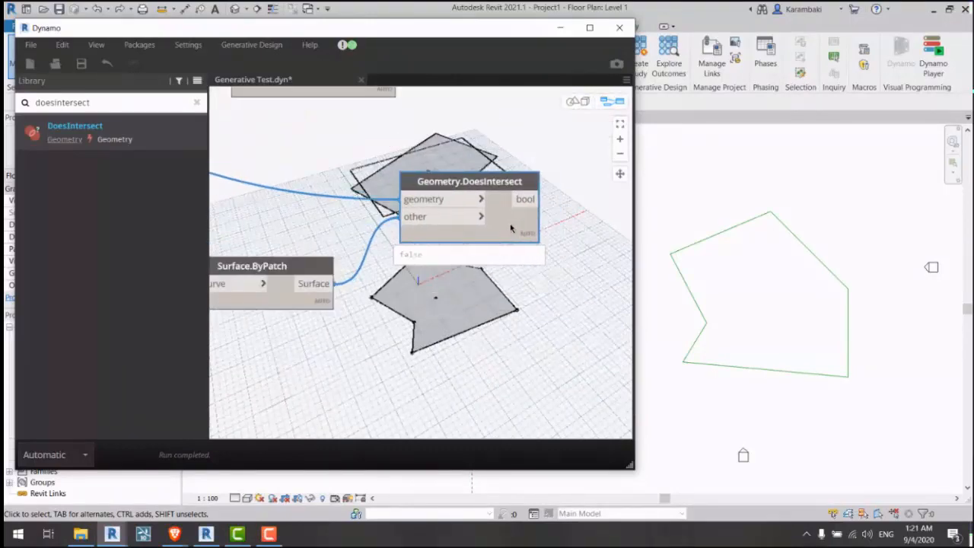
{"action": "scroll", "coordinate": [569, 208], "scroll_direction": "down", "scroll_amount": 1}
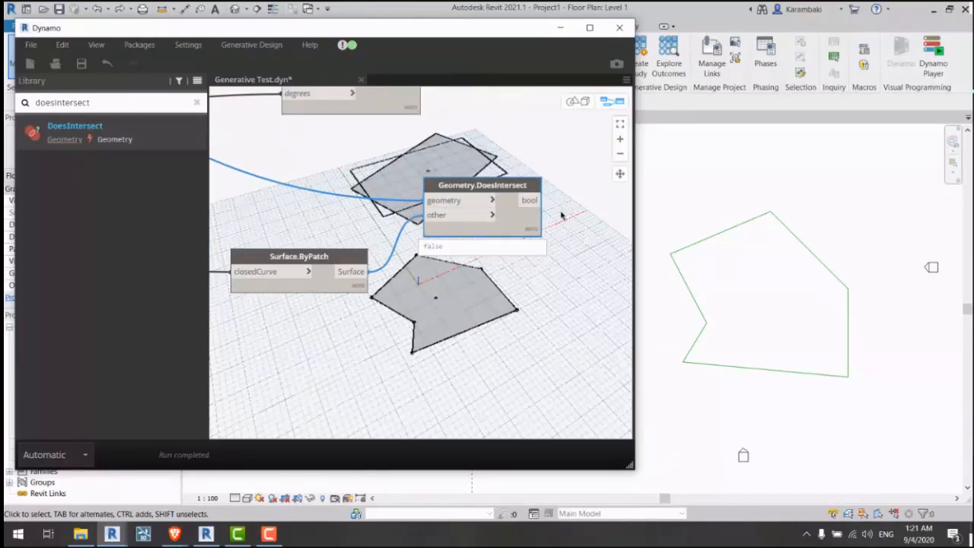
{"action": "scroll", "coordinate": [570, 225], "scroll_direction": "down", "scroll_amount": 4}
{"action": "middle_click_drag", "start_coordinate": [319, 190], "coordinate": [521, 190]}
{"action": "scroll", "coordinate": [333, 185], "scroll_direction": "up", "scroll_amount": 4}
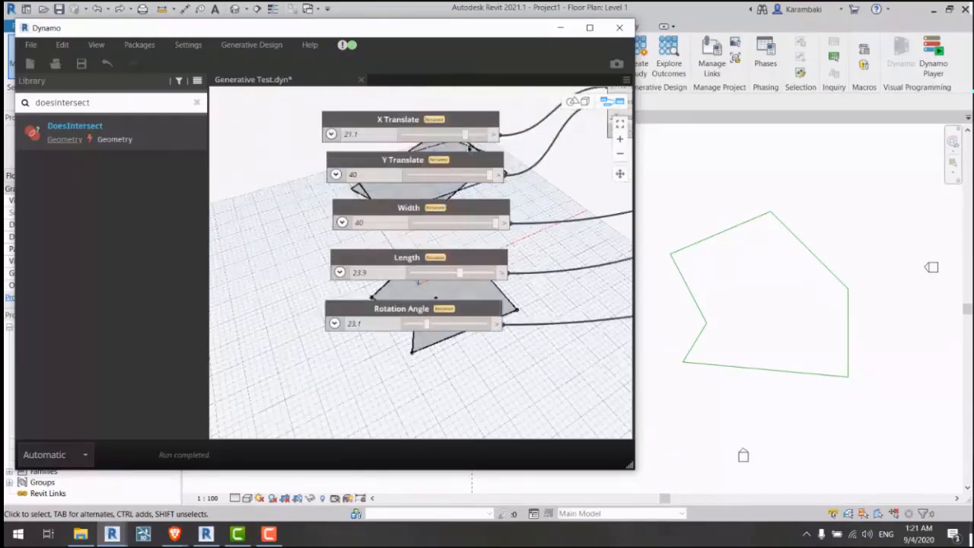
Step: Set X Translate to -7.9 and Y Translate to about 5.1, checking the DoesIntersect result
{"action": "left_click_drag", "start_coordinate": [464, 134], "coordinate": [434, 135]}
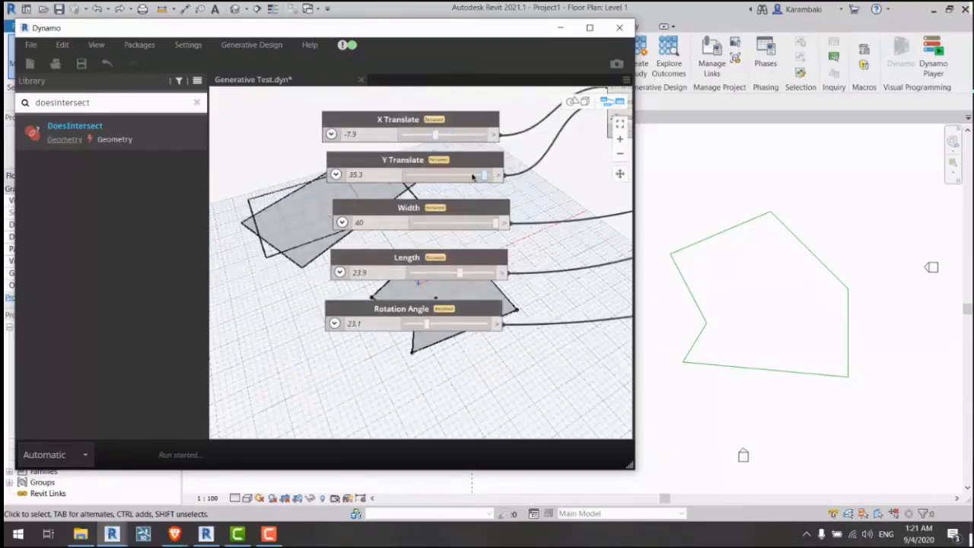
{"action": "left_click_drag", "start_coordinate": [471, 177], "coordinate": [454, 177]}
{"action": "middle_click_drag", "start_coordinate": [487, 209], "coordinate": [318, 184]}
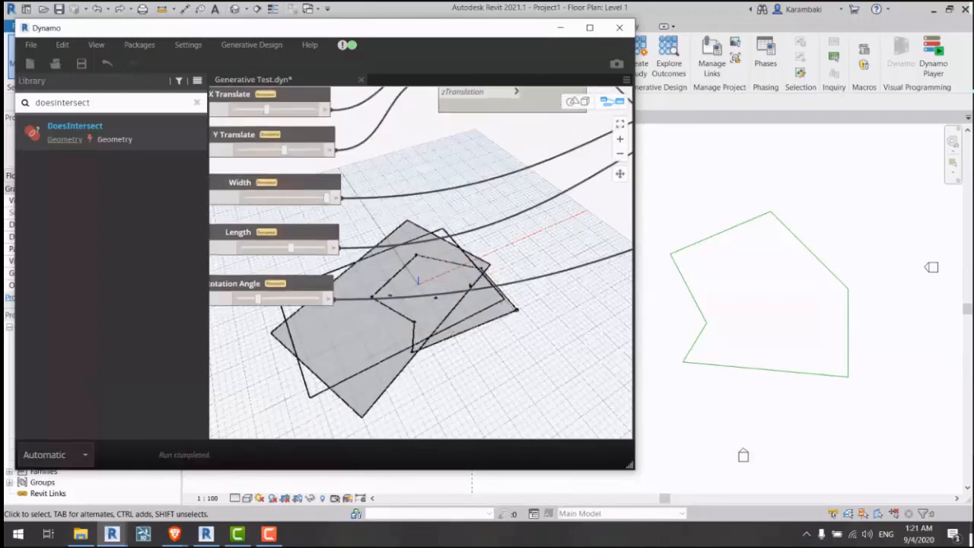
{"action": "middle_click_drag", "start_coordinate": [609, 286], "coordinate": [315, 266]}
{"action": "middle_click_drag", "start_coordinate": [624, 247], "coordinate": [331, 241]}
Step: Reposition the DoesIntersect and Surface.ByPatch nodes in the graph
{"action": "left_click", "coordinate": [420, 202]}
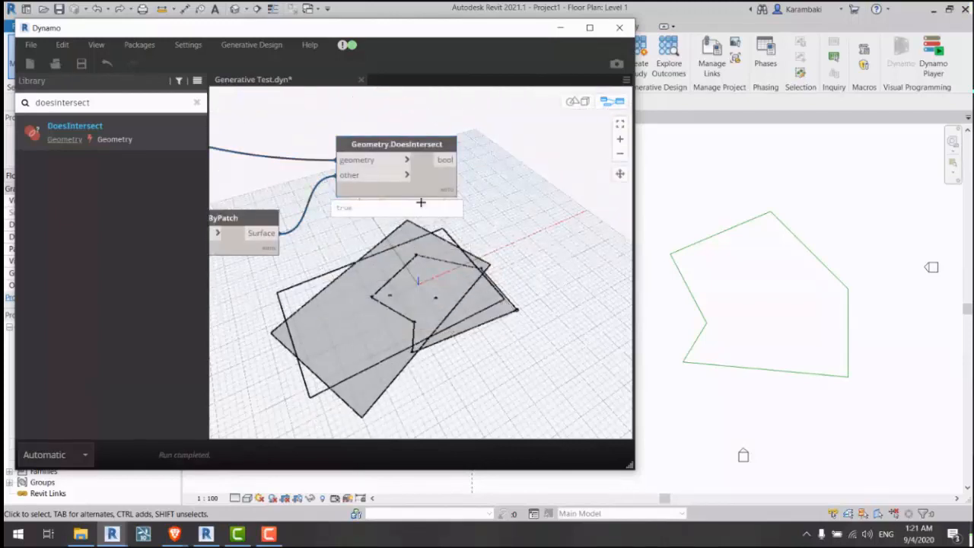
{"action": "mouse_move", "coordinate": [425, 189]}
{"action": "left_mouse_down"}
{"action": "mouse_move", "coordinate": [406, 208]}
{"action": "mouse_move", "coordinate": [431, 189]}
{"action": "mouse_move", "coordinate": [423, 191]}
{"action": "left_mouse_up"}
{"action": "middle_click_drag", "start_coordinate": [432, 279], "coordinate": [440, 308]}
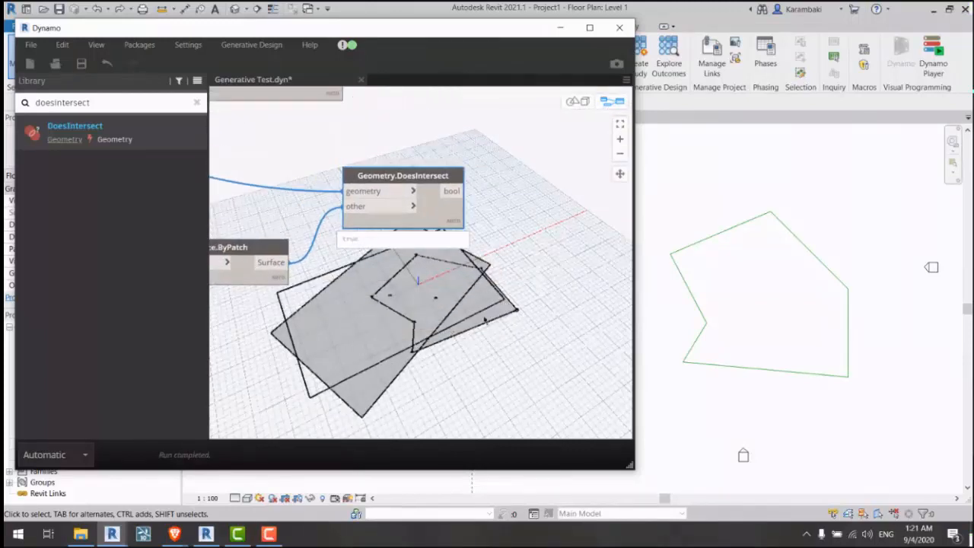
{"action": "left_click_drag", "start_coordinate": [474, 286], "coordinate": [424, 369]}
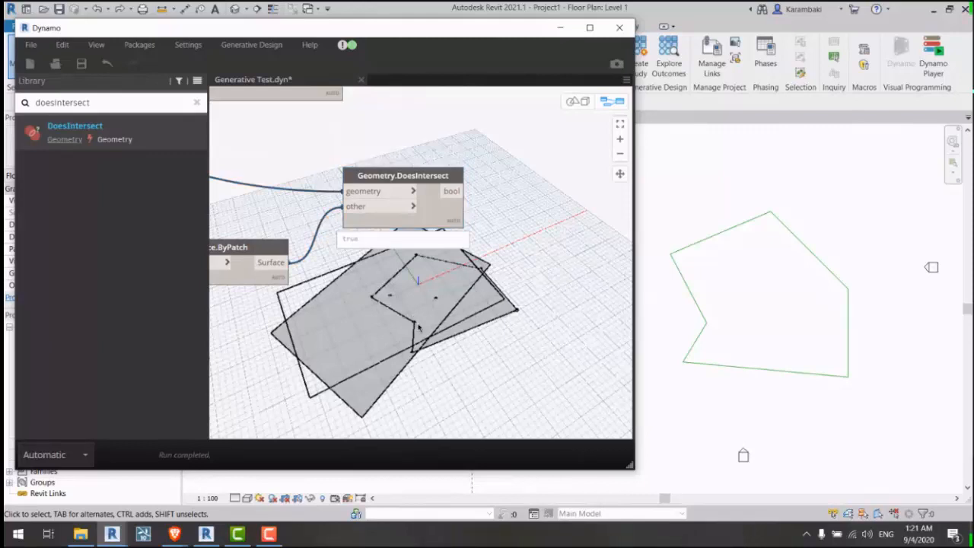
{"action": "middle_click_drag", "start_coordinate": [507, 236], "coordinate": [536, 283]}
{"action": "middle_click_drag", "start_coordinate": [516, 356], "coordinate": [542, 363]}
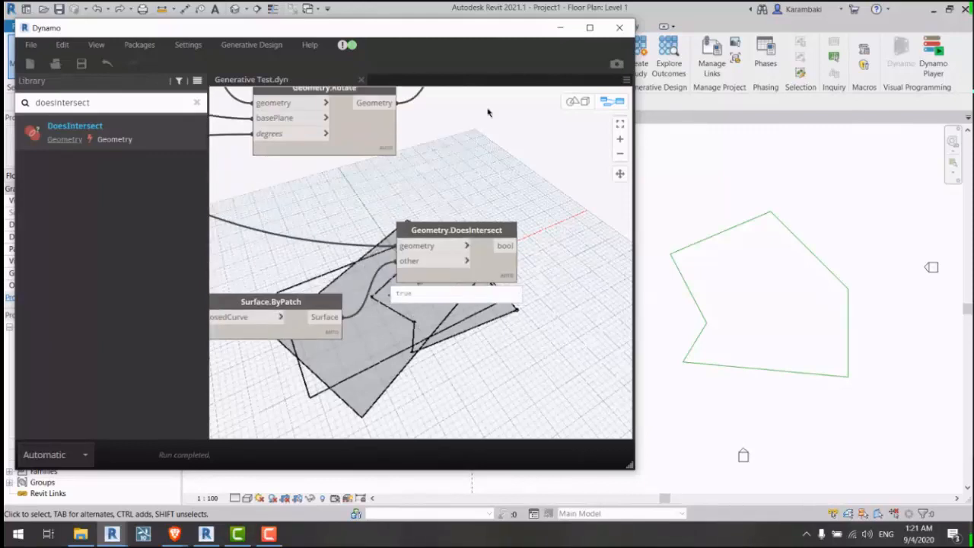
{"action": "middle_click_drag", "start_coordinate": [489, 113], "coordinate": [349, 189]}
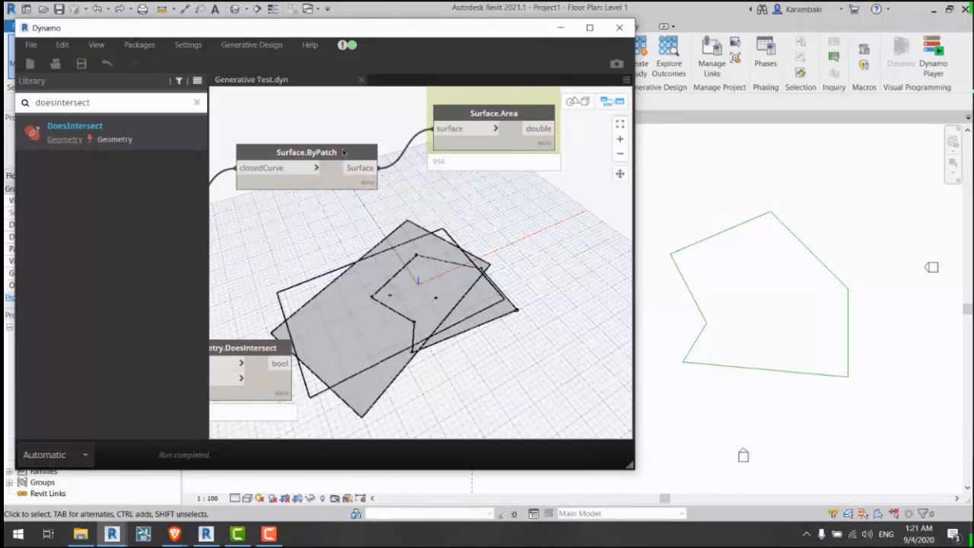
{"action": "left_click_drag", "start_coordinate": [342, 154], "coordinate": [341, 126]}
{"action": "middle_click_drag", "start_coordinate": [341, 127], "coordinate": [448, 109]}
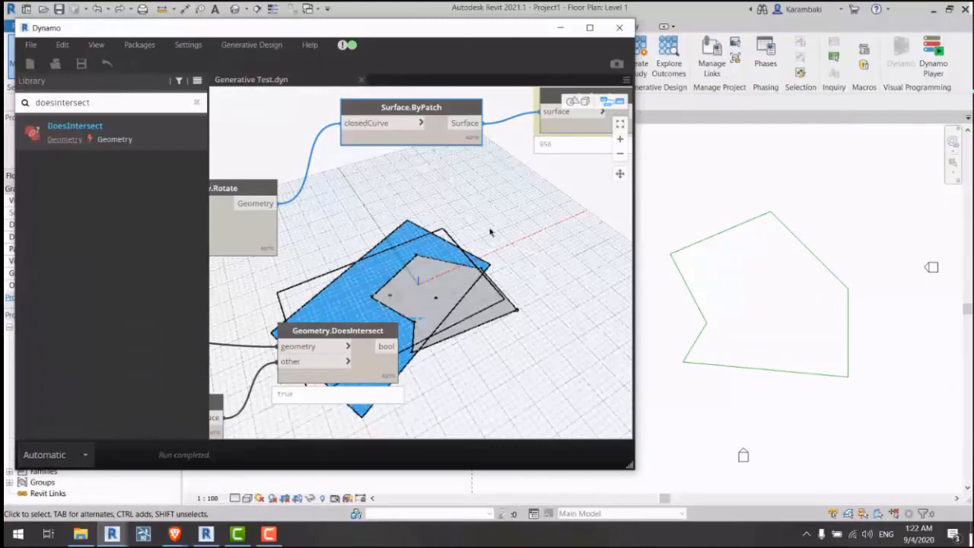
Step: Tidy the positions of Polygon.ByPoints, Surface.ByPatch and DoesIntersect nodes
{"action": "scroll", "coordinate": [440, 228], "scroll_direction": "down", "scroll_amount": 4}
{"action": "middle_click_drag", "start_coordinate": [346, 238], "coordinate": [609, 255]}
{"action": "scroll", "coordinate": [441, 227], "scroll_direction": "up", "scroll_amount": 3}
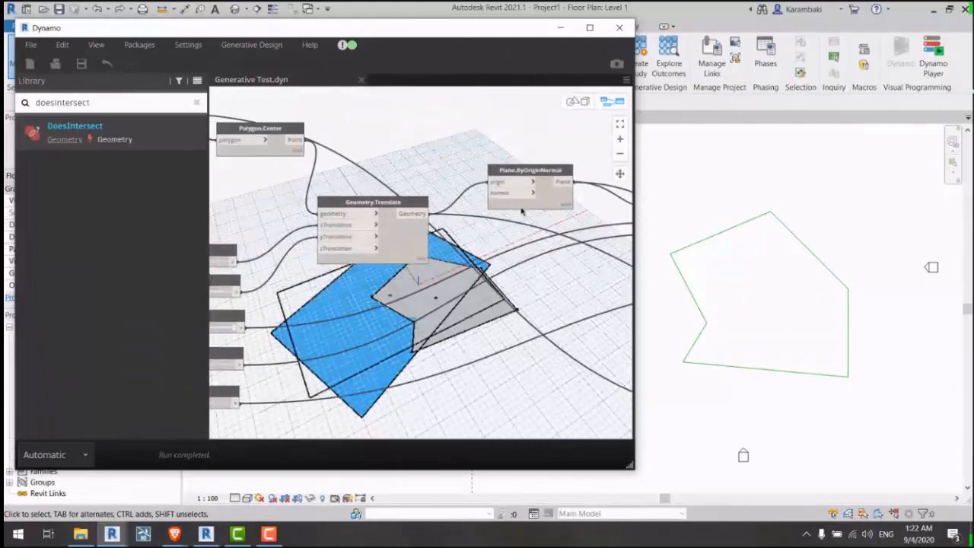
{"action": "middle_click_drag", "start_coordinate": [377, 176], "coordinate": [610, 255]}
{"action": "middle_click_drag", "start_coordinate": [518, 207], "coordinate": [466, 185]}
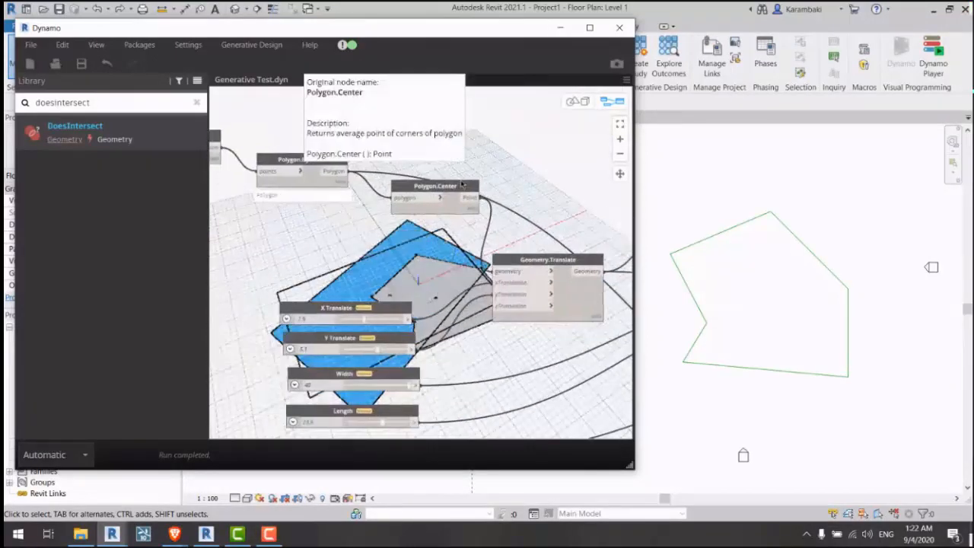
{"action": "left_click_drag", "start_coordinate": [332, 162], "coordinate": [321, 154]}
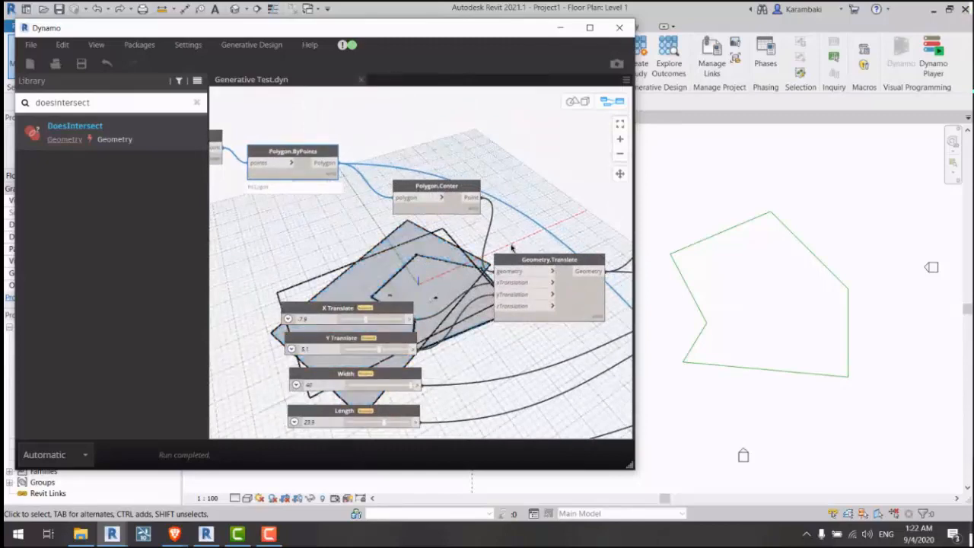
{"action": "middle_click_drag", "start_coordinate": [512, 247], "coordinate": [324, 231]}
{"action": "left_click", "coordinate": [319, 233]}
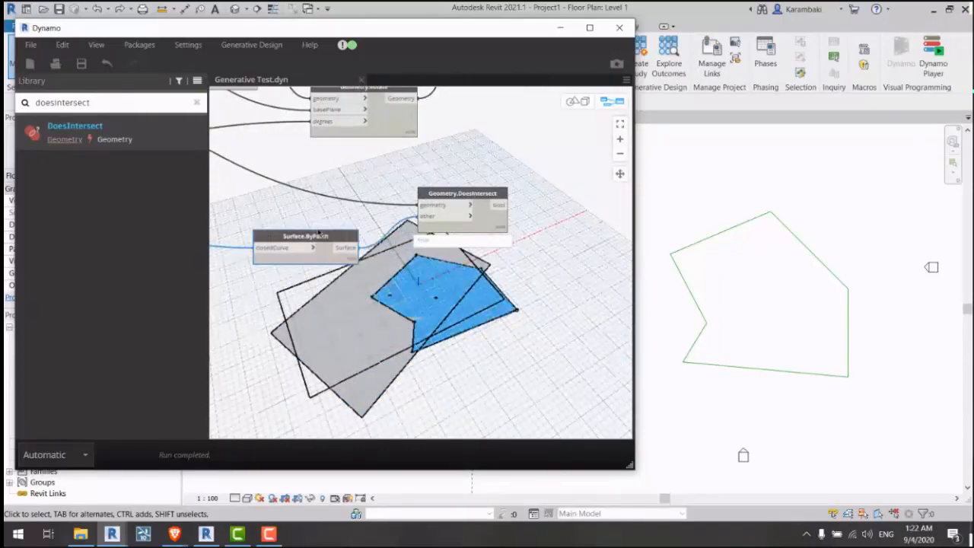
{"action": "left_click_drag", "start_coordinate": [318, 233], "coordinate": [295, 236]}
{"action": "middle_click_drag", "start_coordinate": [536, 155], "coordinate": [400, 236]}
{"action": "left_click_drag", "start_coordinate": [341, 309], "coordinate": [344, 286]}
Step: Duplicate the DoesIntersect node and disconnect the copy's geometry input
{"action": "key", "text": "ctrl+c"}
{"action": "key", "text": "ctrl+v"}
{"action": "left_click_drag", "start_coordinate": [468, 294], "coordinate": [620, 372]}
{"action": "middle_click_drag", "start_coordinate": [463, 339], "coordinate": [435, 280]}
{"action": "left_click", "coordinate": [543, 300]}
{"action": "left_click", "coordinate": [534, 277]}
{"action": "left_click_drag", "start_coordinate": [536, 286], "coordinate": [572, 156]}
Step: Wire the rectangle Surface.ByPatch into the new DoesIntersect node's geometry input
{"action": "middle_click_drag", "start_coordinate": [539, 218], "coordinate": [445, 413]}
{"action": "left_click_drag", "start_coordinate": [477, 352], "coordinate": [480, 356]}
{"action": "left_click_drag", "start_coordinate": [283, 256], "coordinate": [461, 362]}
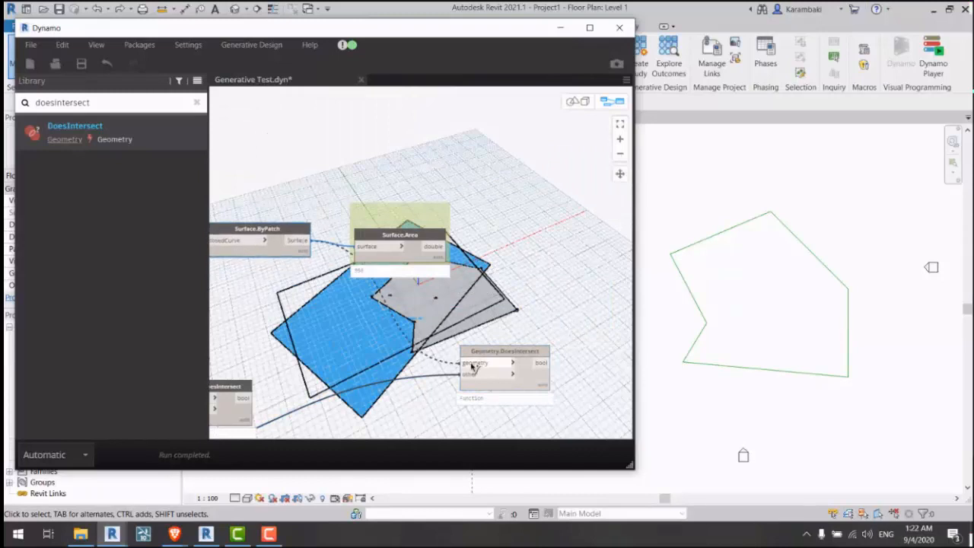
{"action": "middle_click_drag", "start_coordinate": [565, 393], "coordinate": [540, 278]}
{"action": "left_click_drag", "start_coordinate": [531, 265], "coordinate": [530, 242]}
Step: Reposition the two DoesIntersect nodes in the graph
{"action": "scroll", "coordinate": [530, 244], "scroll_direction": "up", "scroll_amount": 3}
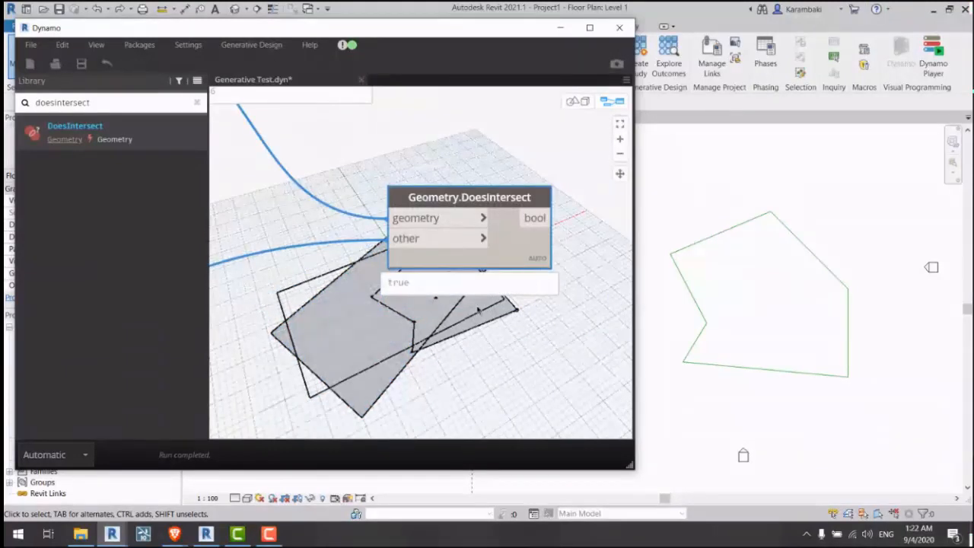
{"action": "scroll", "coordinate": [478, 308], "scroll_direction": "down", "scroll_amount": 2}
{"action": "left_click", "coordinate": [445, 345]}
{"action": "middle_click_drag", "start_coordinate": [433, 342], "coordinate": [488, 333]}
{"action": "scroll", "coordinate": [523, 323], "scroll_direction": "down", "scroll_amount": 4}
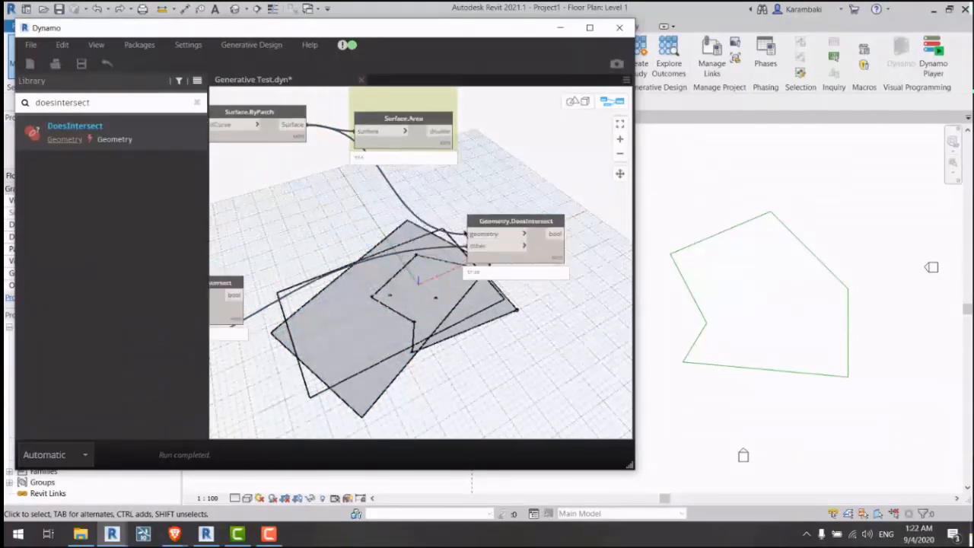
{"action": "left_click_drag", "start_coordinate": [517, 253], "coordinate": [436, 238]}
{"action": "scroll", "coordinate": [329, 241], "scroll_direction": "up", "scroll_amount": 3}
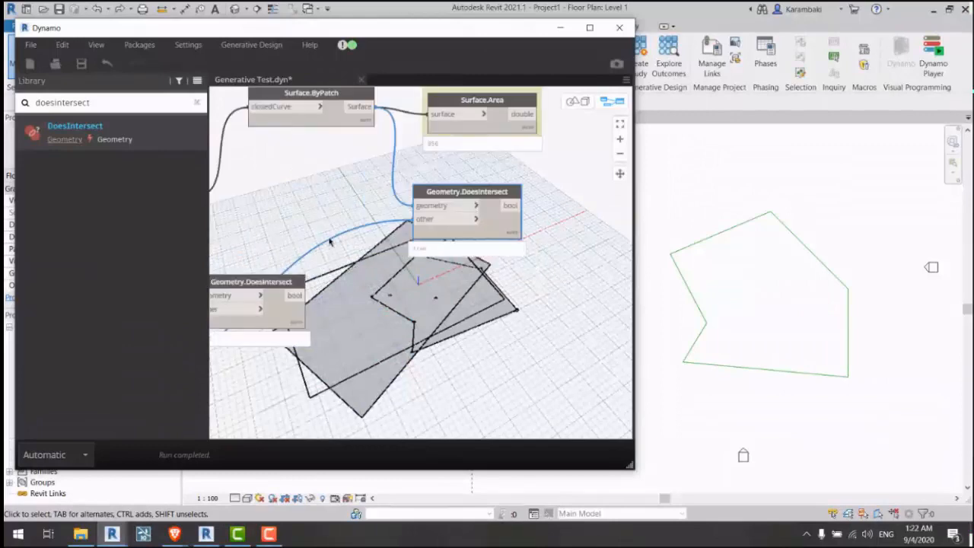
{"action": "middle_click_drag", "start_coordinate": [267, 270], "coordinate": [339, 305]}
{"action": "left_click_drag", "start_coordinate": [343, 315], "coordinate": [507, 373]}
{"action": "middle_click_drag", "start_coordinate": [506, 372], "coordinate": [427, 304]}
Step: Resize the rectangle to Width 10.6, Length 11 and move it to X 3.9, Y -1.5
{"action": "scroll", "coordinate": [410, 267], "scroll_direction": "down", "scroll_amount": 2}
{"action": "middle_click_drag", "start_coordinate": [321, 260], "coordinate": [683, 216]}
{"action": "middle_click_drag", "start_coordinate": [378, 250], "coordinate": [530, 311]}
{"action": "middle_click_drag", "start_coordinate": [277, 286], "coordinate": [355, 281]}
{"action": "scroll", "coordinate": [414, 276], "scroll_direction": "up", "scroll_amount": 3}
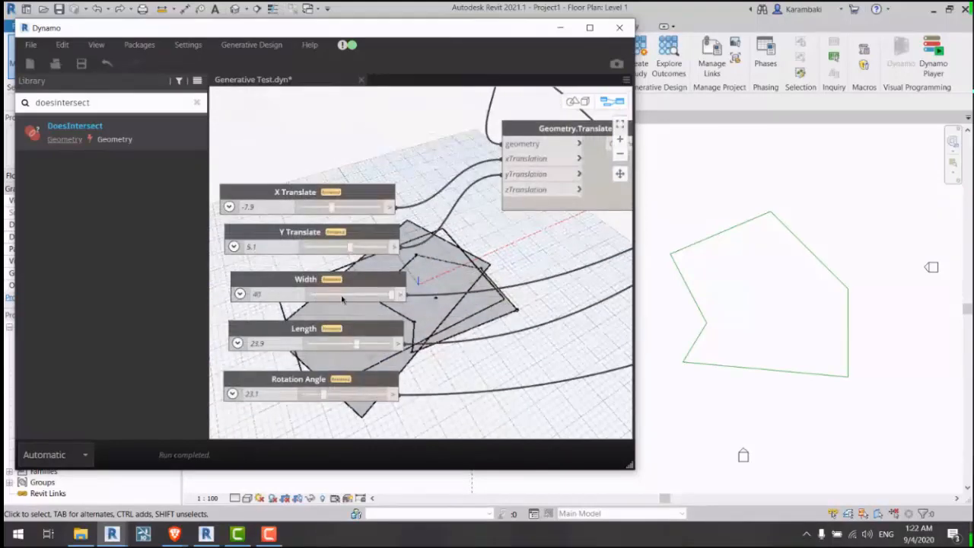
{"action": "left_click", "coordinate": [343, 295]}
{"action": "left_click", "coordinate": [329, 345]}
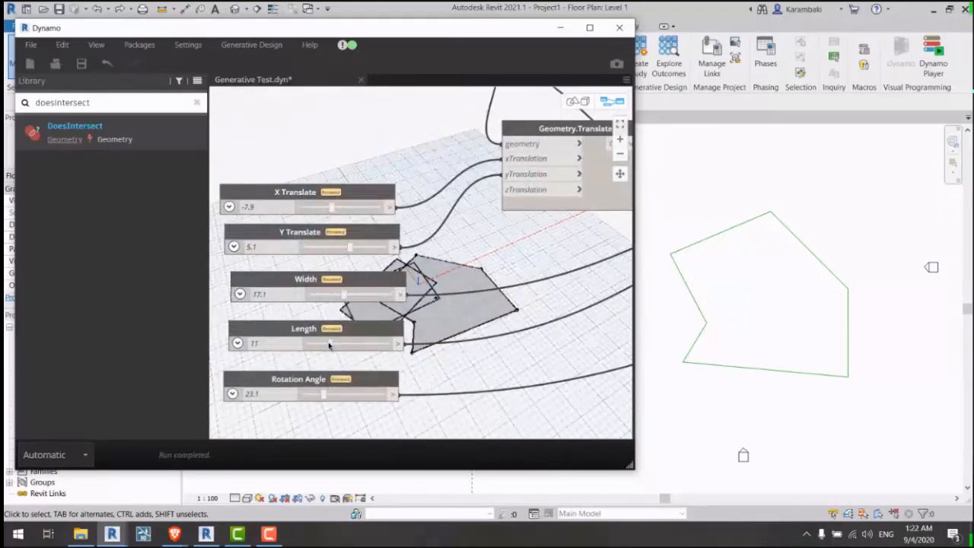
{"action": "left_click", "coordinate": [343, 248]}
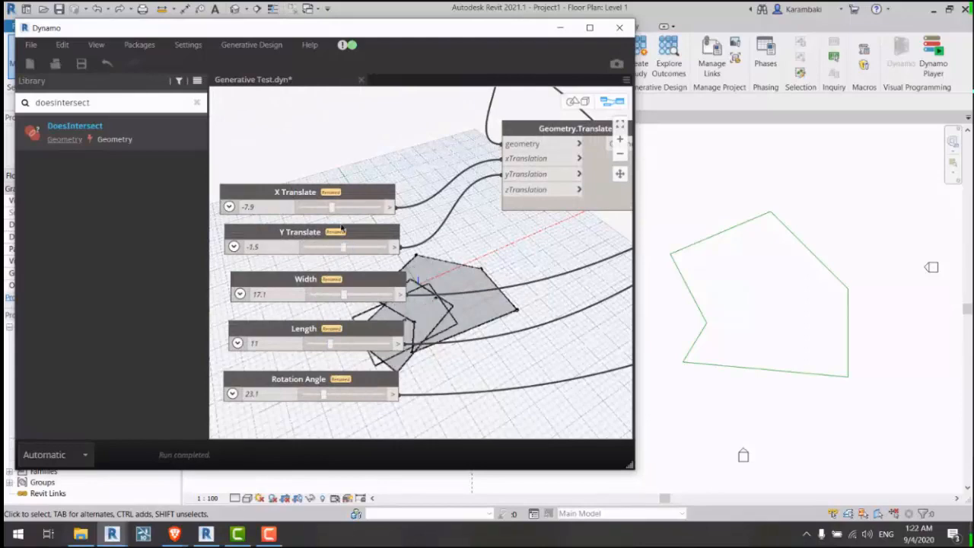
{"action": "left_click_drag", "start_coordinate": [332, 210], "coordinate": [330, 211]}
{"action": "left_click_drag", "start_coordinate": [341, 211], "coordinate": [346, 213]}
{"action": "left_click_drag", "start_coordinate": [333, 294], "coordinate": [330, 296]}
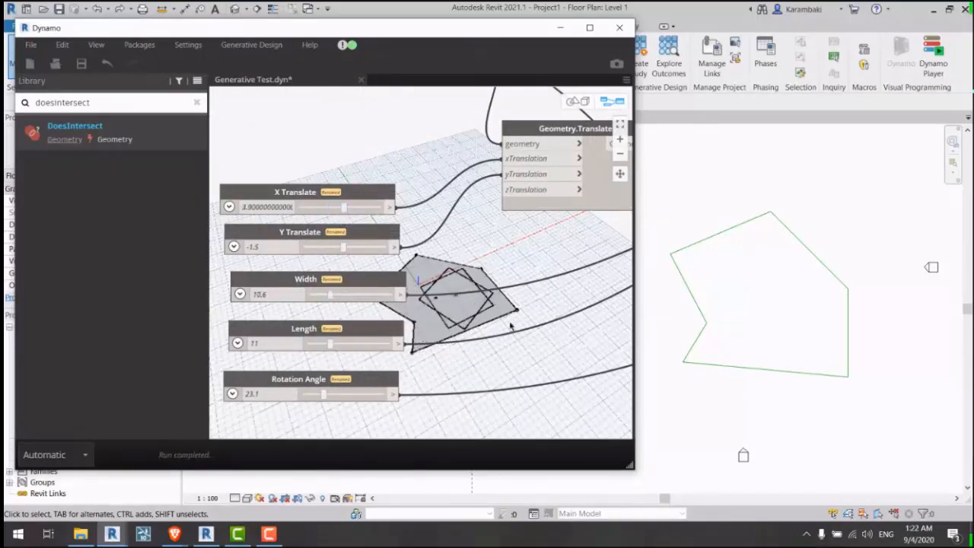
{"action": "scroll", "coordinate": [283, 175], "scroll_direction": "down", "scroll_amount": 10}
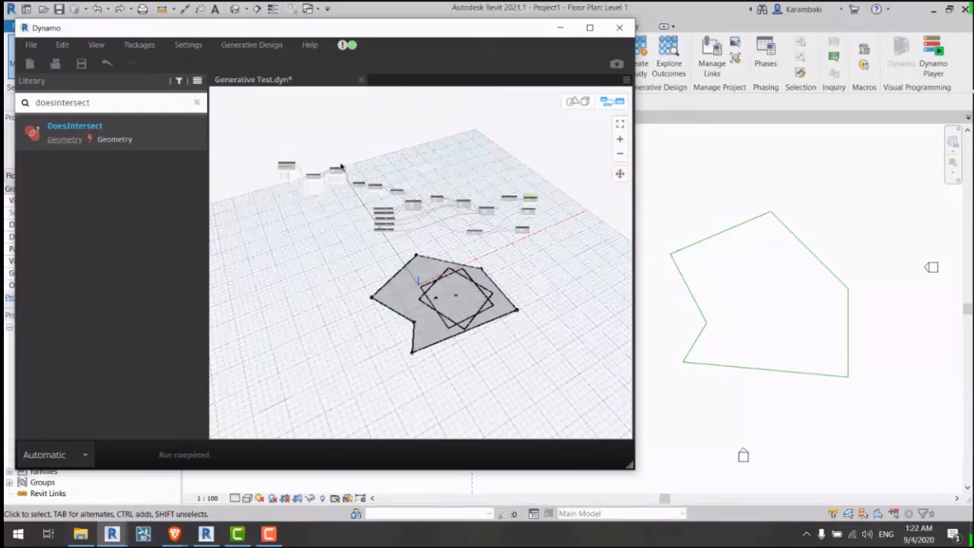
Step: Hide the preview of all selected nodes, then show all geometry previews again
{"action": "left_click_drag", "start_coordinate": [274, 149], "coordinate": [566, 282]}
{"action": "right_click", "coordinate": [446, 160]}
{"action": "left_click", "coordinate": [533, 207]}
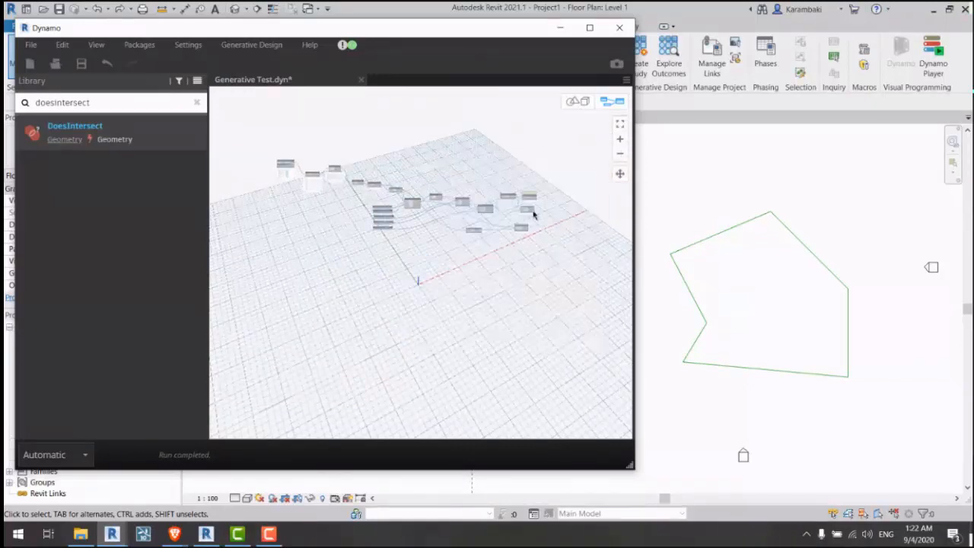
{"action": "scroll", "coordinate": [533, 211], "scroll_direction": "up", "scroll_amount": 5}
{"action": "right_click", "coordinate": [420, 191]}
{"action": "left_click", "coordinate": [456, 233]}
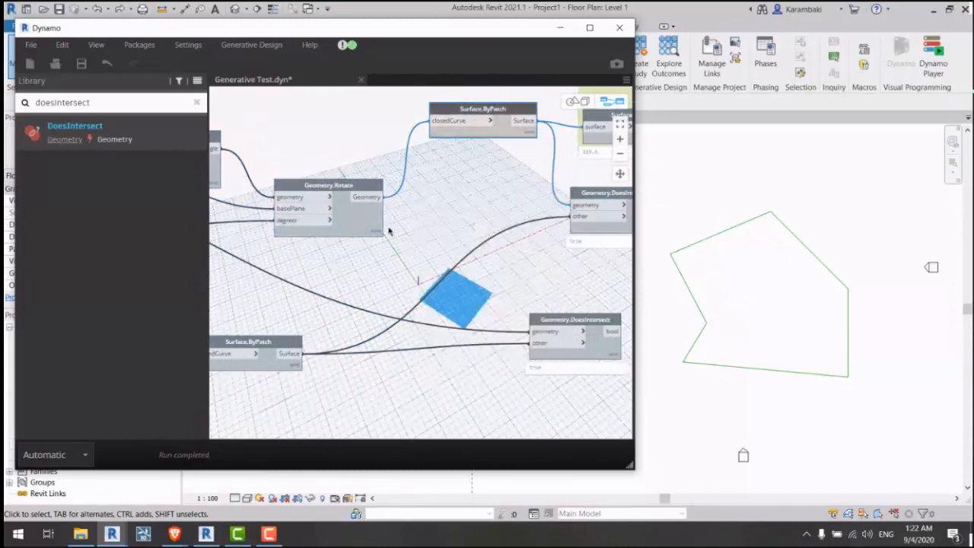
Step: Turn off the Rectangle.ByWidthLength node's geometry preview
{"action": "middle_click_drag", "start_coordinate": [543, 259], "coordinate": [549, 325]}
{"action": "left_click", "coordinate": [346, 231]}
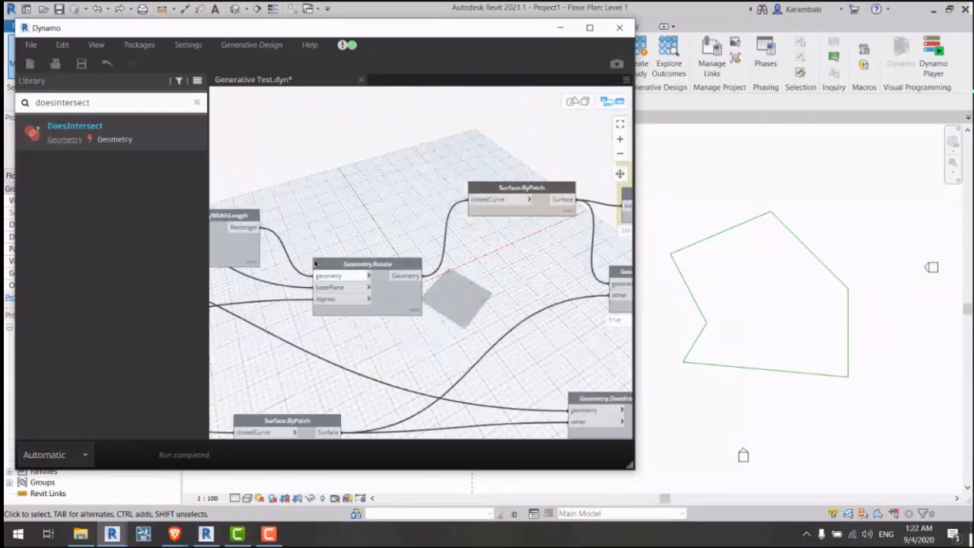
{"action": "middle_click_drag", "start_coordinate": [316, 245], "coordinate": [439, 240]}
{"action": "left_click", "coordinate": [357, 215]}
{"action": "middle_click_drag", "start_coordinate": [296, 156], "coordinate": [387, 171]}
{"action": "right_click", "coordinate": [387, 172]}
{"action": "left_click", "coordinate": [457, 213]}
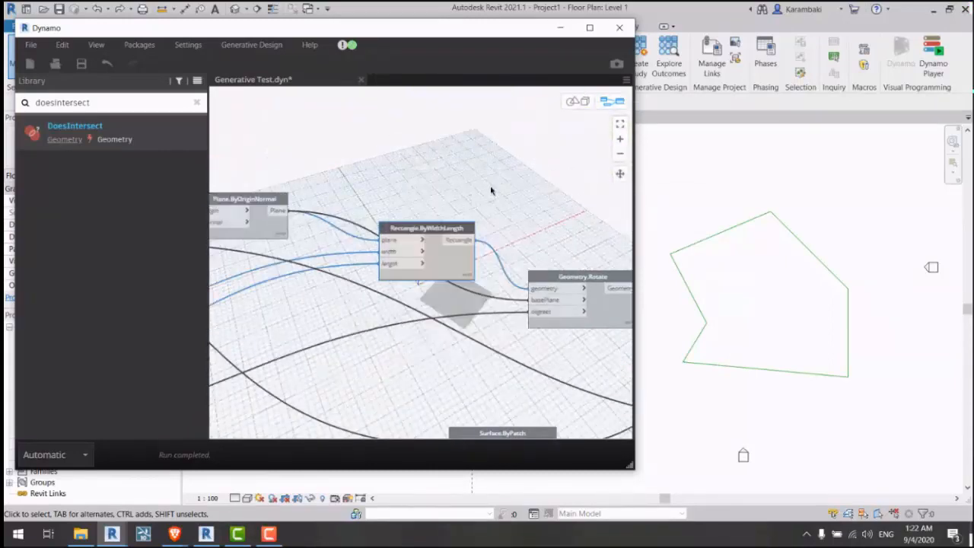
{"action": "middle_click_drag", "start_coordinate": [492, 189], "coordinate": [401, 159]}
{"action": "right_click", "coordinate": [459, 167]}
{"action": "left_click", "coordinate": [485, 218]}
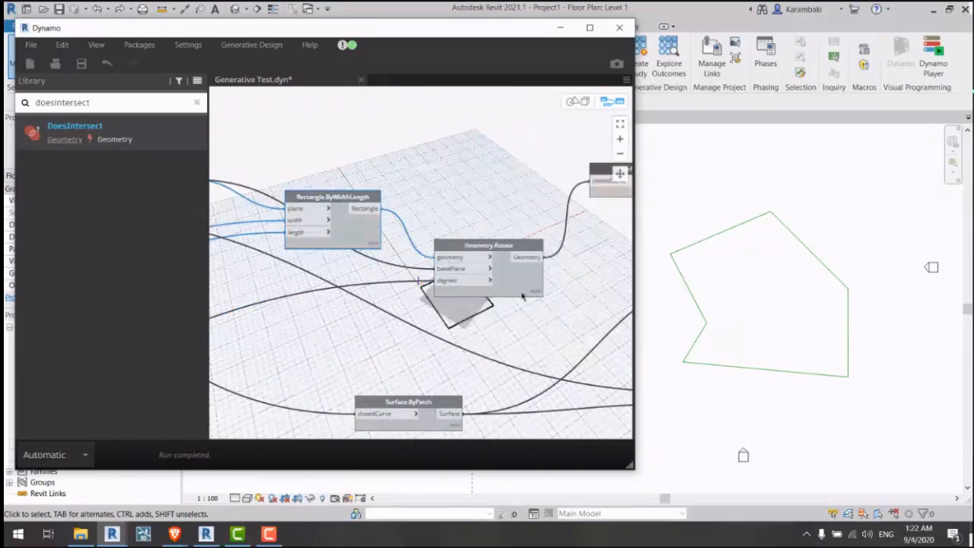
Step: Toggle the Geometry.Rotate and Polygon.ByPoints previews, then show all geometry again
{"action": "left_click", "coordinate": [520, 288]}
{"action": "right_click", "coordinate": [467, 131]}
{"action": "left_click", "coordinate": [476, 165]}
{"action": "middle_click_drag", "start_coordinate": [288, 137], "coordinate": [613, 185]}
{"action": "middle_click_drag", "start_coordinate": [333, 214], "coordinate": [549, 230]}
{"action": "left_click", "coordinate": [329, 178]}
{"action": "right_click", "coordinate": [412, 135]}
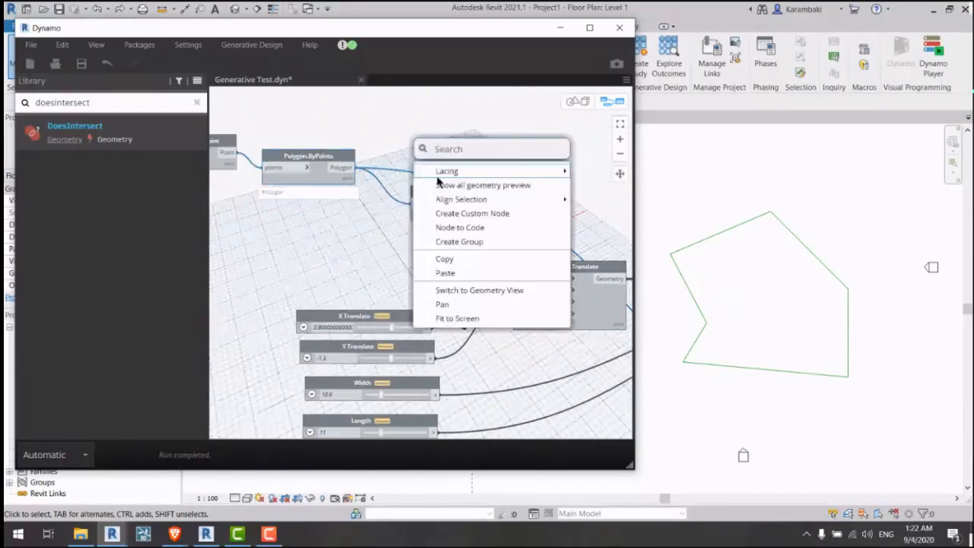
{"action": "left_click", "coordinate": [449, 185]}
{"action": "middle_click_drag", "start_coordinate": [555, 273], "coordinate": [406, 206]}
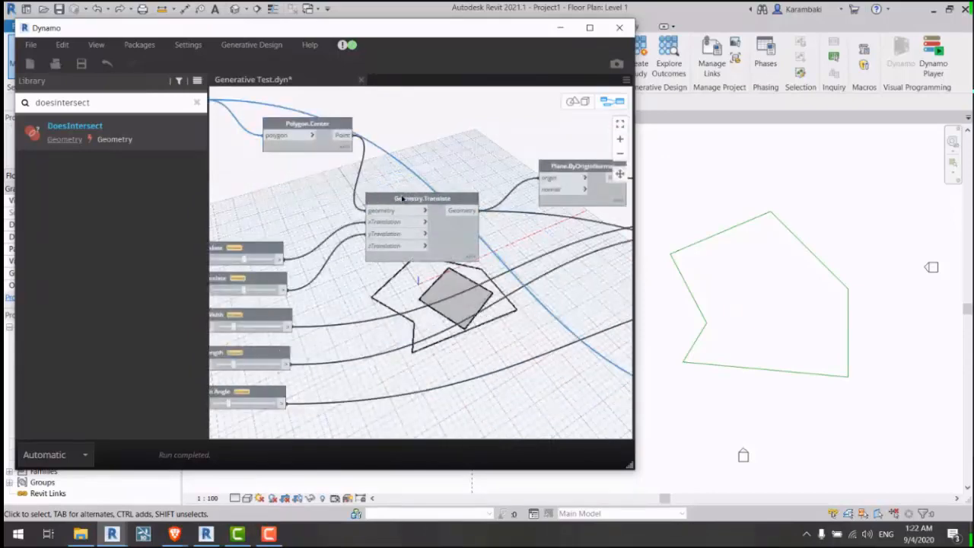
{"action": "right_click", "coordinate": [447, 168]}
{"action": "left_click", "coordinate": [502, 213]}
Step: Arrange both DoesIntersect results in view and highlight the Surface.ByPatch surface
{"action": "mouse_move", "coordinate": [472, 217]}
{"action": "middle_mouse_down"}
{"action": "mouse_move", "coordinate": [357, 213]}
{"action": "mouse_move", "coordinate": [460, 268]}
{"action": "mouse_move", "coordinate": [313, 254]}
{"action": "middle_mouse_up"}
{"action": "middle_click_drag", "start_coordinate": [434, 225], "coordinate": [168, 237]}
{"action": "middle_click_drag", "start_coordinate": [467, 237], "coordinate": [468, 293]}
{"action": "left_click_drag", "start_coordinate": [484, 220], "coordinate": [504, 224]}
{"action": "middle_click_drag", "start_coordinate": [332, 205], "coordinate": [435, 224]}
{"action": "left_click", "coordinate": [321, 127]}
{"action": "scroll", "coordinate": [417, 226], "scroll_direction": "down", "scroll_amount": 1}
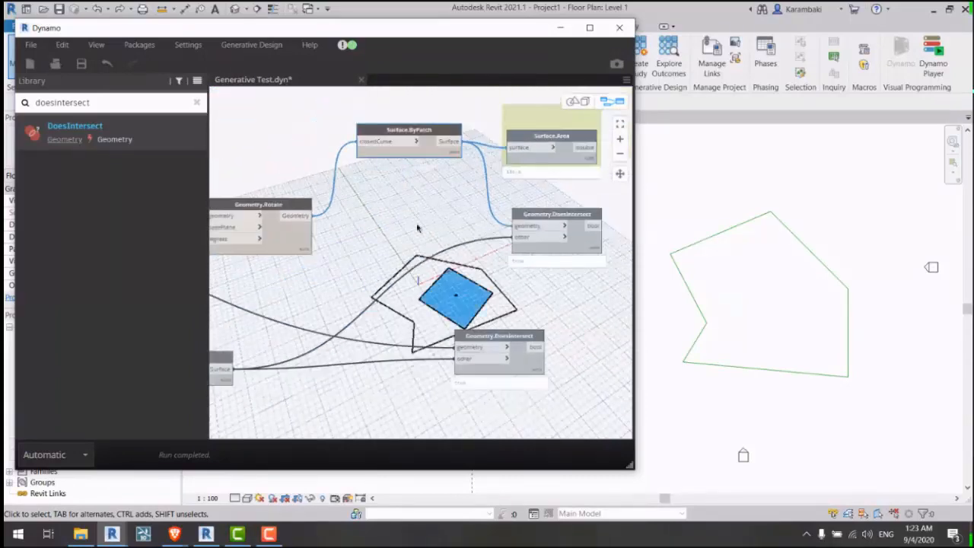
{"action": "middle_click_drag", "start_coordinate": [580, 245], "coordinate": [477, 223]}
{"action": "left_click_drag", "start_coordinate": [468, 216], "coordinate": [473, 210]}
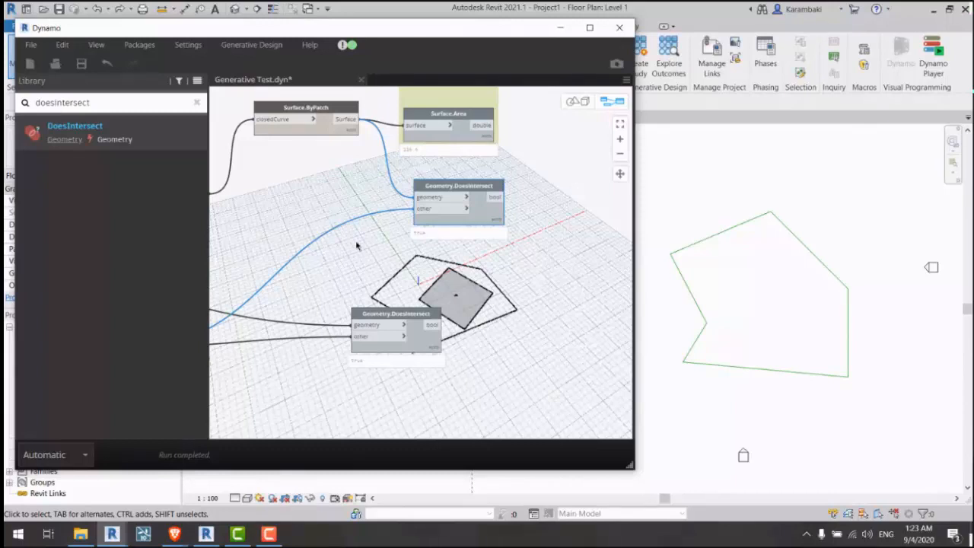
Step: Inspect the Geometry.Rotate, Polygon.Center and Polygon.ByPoints previews in the upstream nodes
{"action": "middle_click_drag", "start_coordinate": [266, 235], "coordinate": [431, 246]}
{"action": "left_click", "coordinate": [348, 220]}
{"action": "middle_click_drag", "start_coordinate": [311, 230], "coordinate": [565, 251]}
{"action": "scroll", "coordinate": [478, 211], "scroll_direction": "down", "scroll_amount": 3}
{"action": "scroll", "coordinate": [372, 191], "scroll_direction": "up", "scroll_amount": 3}
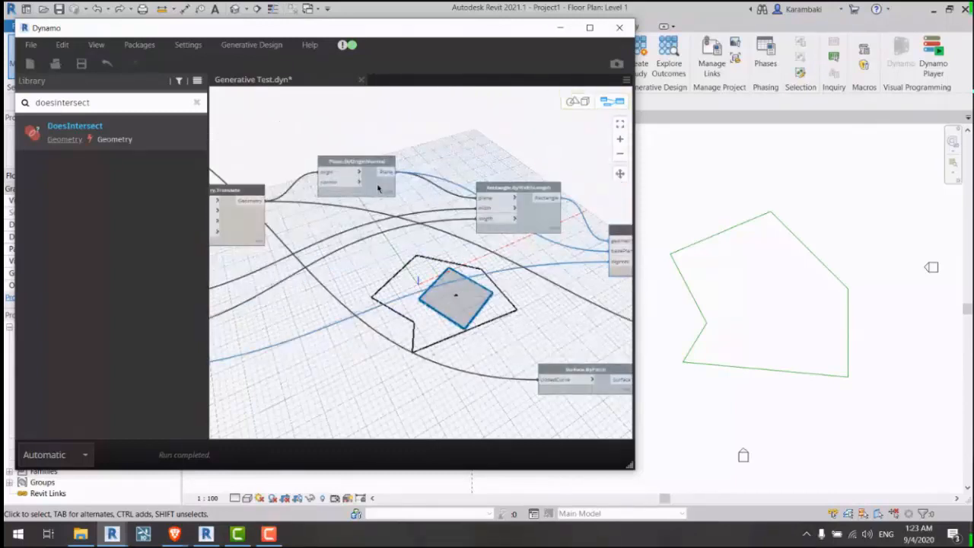
{"action": "left_click", "coordinate": [377, 188]}
{"action": "left_click", "coordinate": [531, 217]}
{"action": "right_click", "coordinate": [472, 155]}
{"action": "left_click", "coordinate": [424, 128]}
{"action": "middle_click_drag", "start_coordinate": [276, 147], "coordinate": [484, 181]}
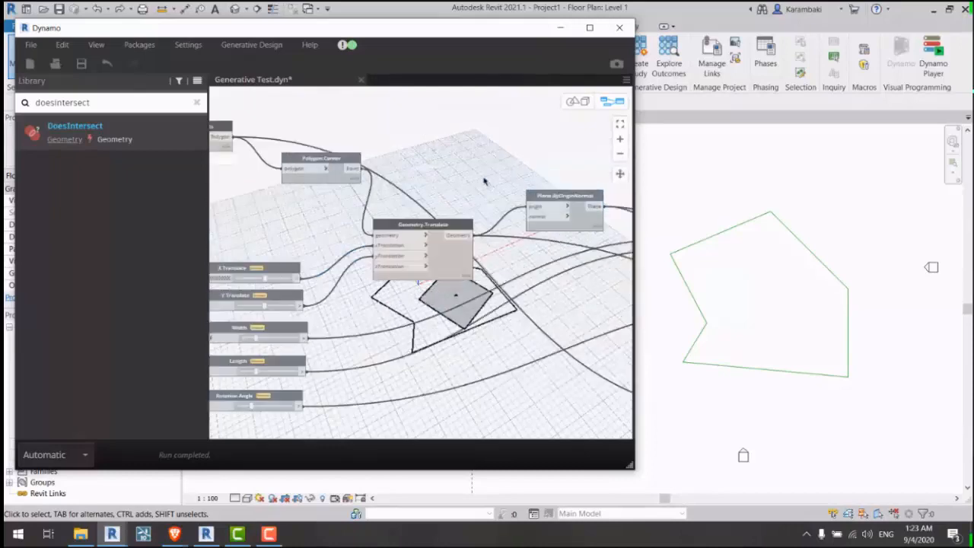
{"action": "left_click", "coordinate": [324, 180]}
{"action": "middle_click_drag", "start_coordinate": [295, 203], "coordinate": [414, 243]}
{"action": "left_click", "coordinate": [321, 186]}
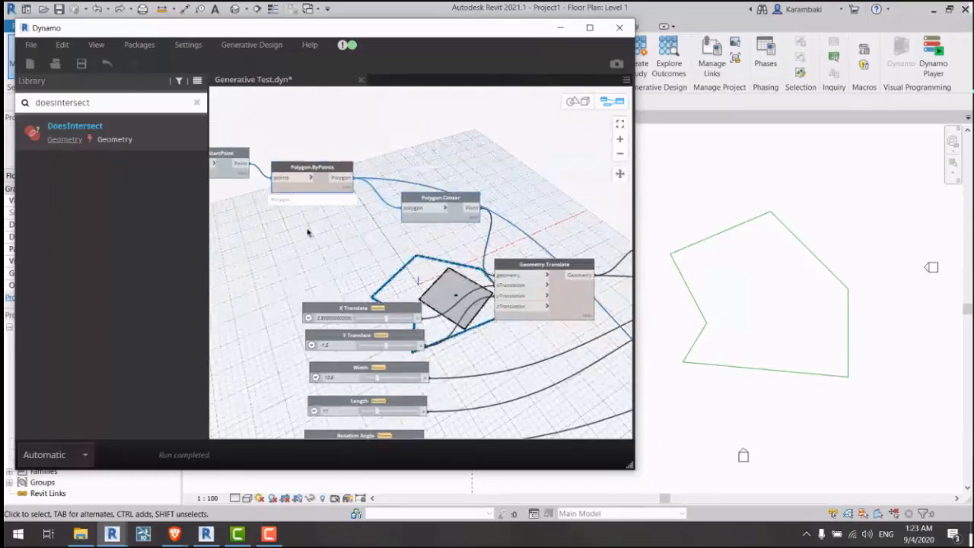
Step: Trace the wires from Polygon.ByPoints through Surface.ByPatch to the Geometry.DoesIntersect nodes
{"action": "middle_click_drag", "start_coordinate": [228, 176], "coordinate": [348, 199]}
{"action": "middle_click_drag", "start_coordinate": [224, 156], "coordinate": [236, 175]}
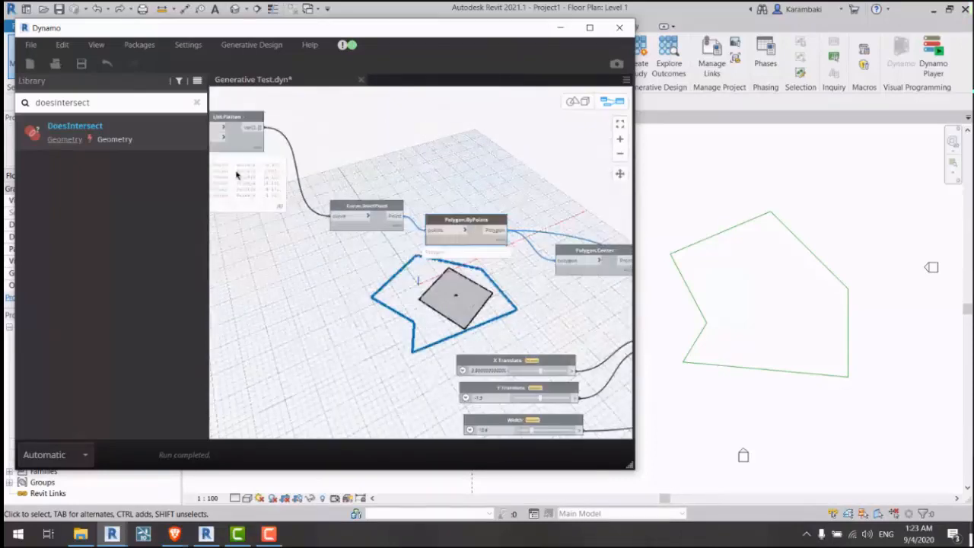
{"action": "middle_click_drag", "start_coordinate": [564, 245], "coordinate": [236, 174]}
{"action": "middle_click_drag", "start_coordinate": [485, 200], "coordinate": [351, 156]}
{"action": "middle_click_drag", "start_coordinate": [519, 228], "coordinate": [267, 186]}
{"action": "middle_click_drag", "start_coordinate": [419, 196], "coordinate": [248, 187]}
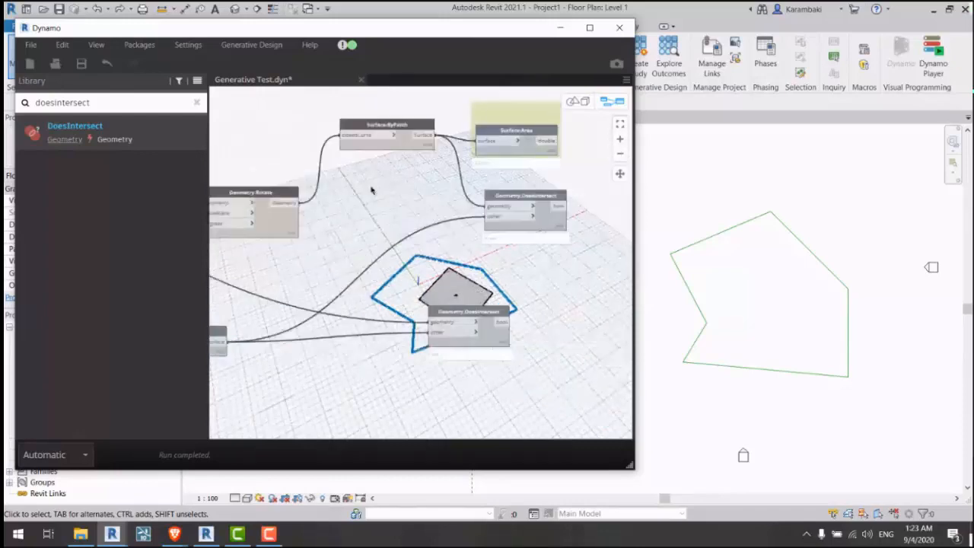
{"action": "middle_click_drag", "start_coordinate": [250, 333], "coordinate": [373, 291]}
{"action": "left_click", "coordinate": [342, 290]}
{"action": "right_click", "coordinate": [367, 250]}
{"action": "left_click", "coordinate": [473, 217]}
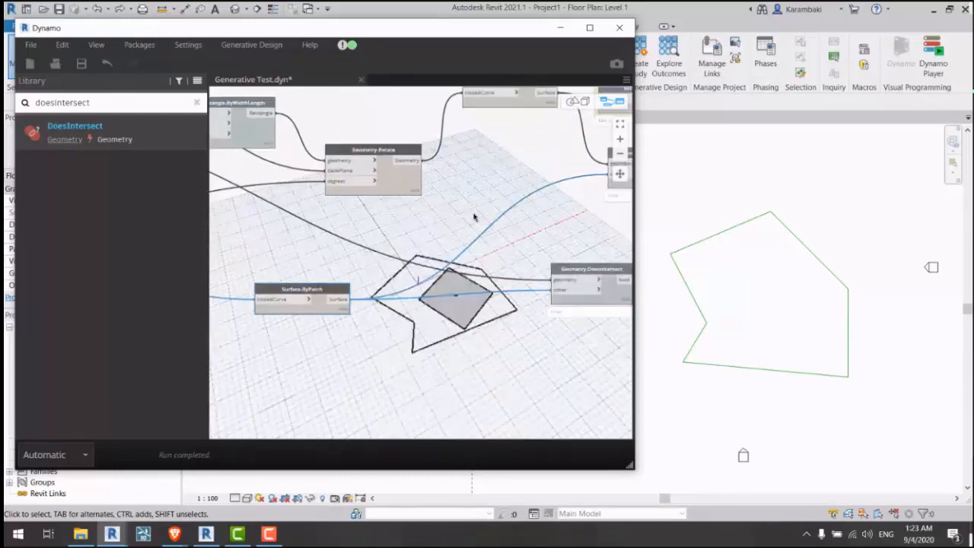
{"action": "middle_click_drag", "start_coordinate": [602, 277], "coordinate": [437, 265]}
{"action": "scroll", "coordinate": [473, 295], "scroll_direction": "up", "scroll_amount": 3}
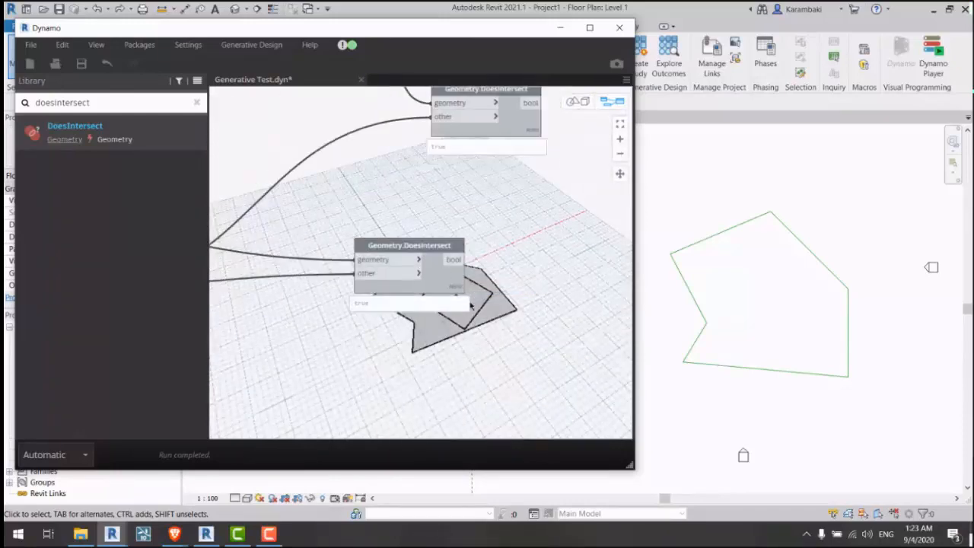
Step: Recheck the rotated square from Geometry.Rotate against both Geometry.DoesIntersect nodes
{"action": "middle_click_drag", "start_coordinate": [354, 307], "coordinate": [606, 324]}
{"action": "left_click", "coordinate": [397, 151]}
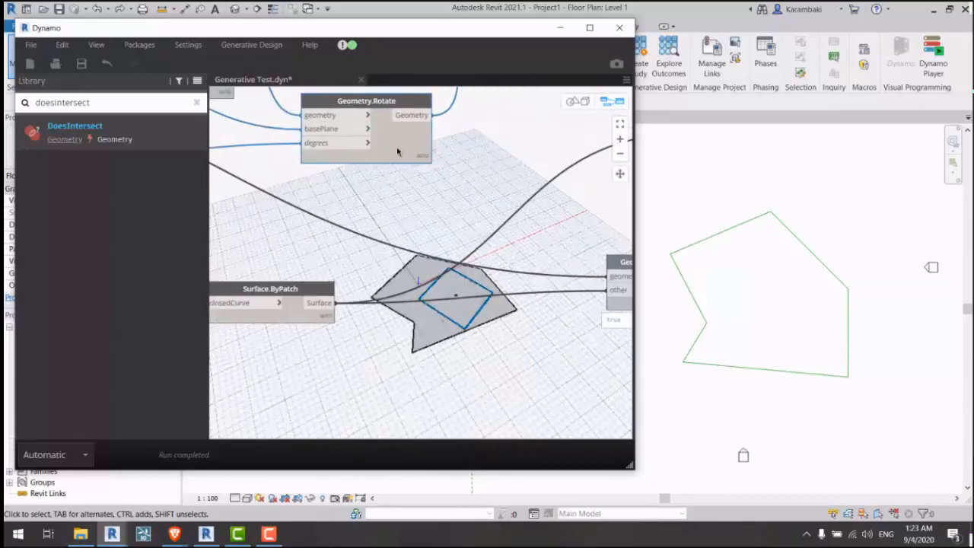
{"action": "middle_click_drag", "start_coordinate": [266, 194], "coordinate": [369, 290]}
{"action": "left_click", "coordinate": [321, 281]}
{"action": "middle_click_drag", "start_coordinate": [308, 186], "coordinate": [233, 244]}
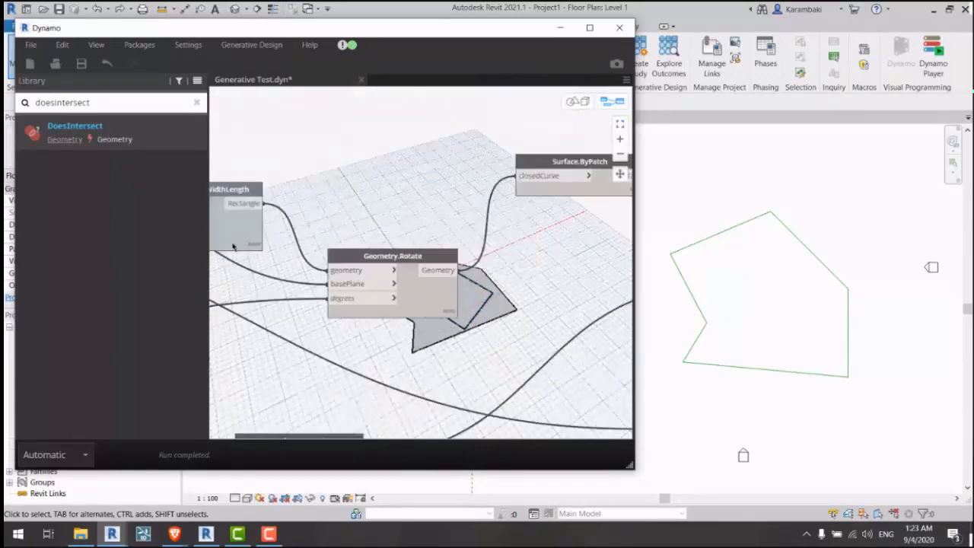
{"action": "middle_click_drag", "start_coordinate": [593, 334], "coordinate": [353, 270]}
{"action": "mouse_move", "coordinate": [434, 295]}
{"action": "middle_mouse_down"}
{"action": "mouse_move", "coordinate": [413, 242]}
{"action": "mouse_move", "coordinate": [436, 309]}
{"action": "middle_mouse_up"}
{"action": "left_click_drag", "start_coordinate": [413, 270], "coordinate": [497, 334]}
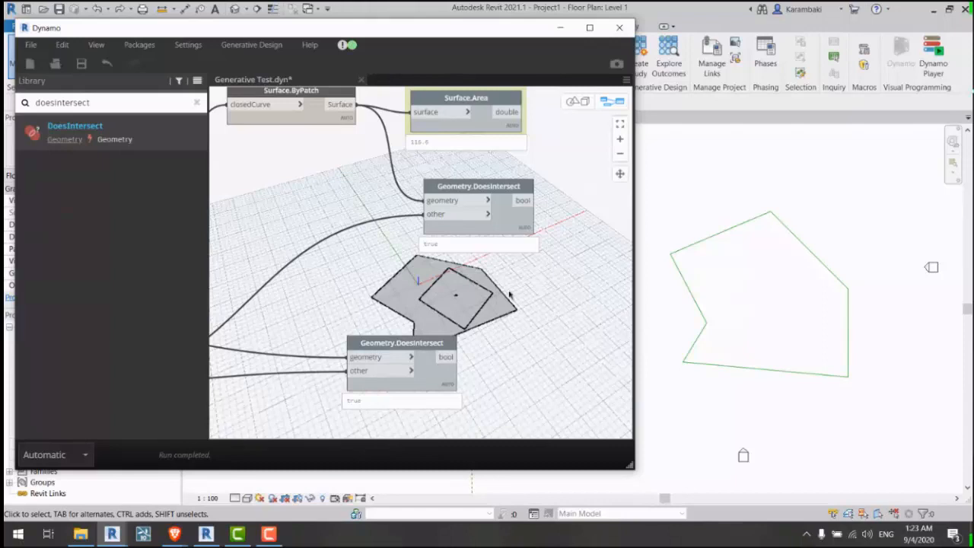
{"action": "middle_click_drag", "start_coordinate": [509, 269], "coordinate": [508, 341]}
{"action": "scroll", "coordinate": [369, 212], "scroll_direction": "down", "scroll_amount": 1}
{"action": "middle_click_drag", "start_coordinate": [338, 227], "coordinate": [445, 200]}
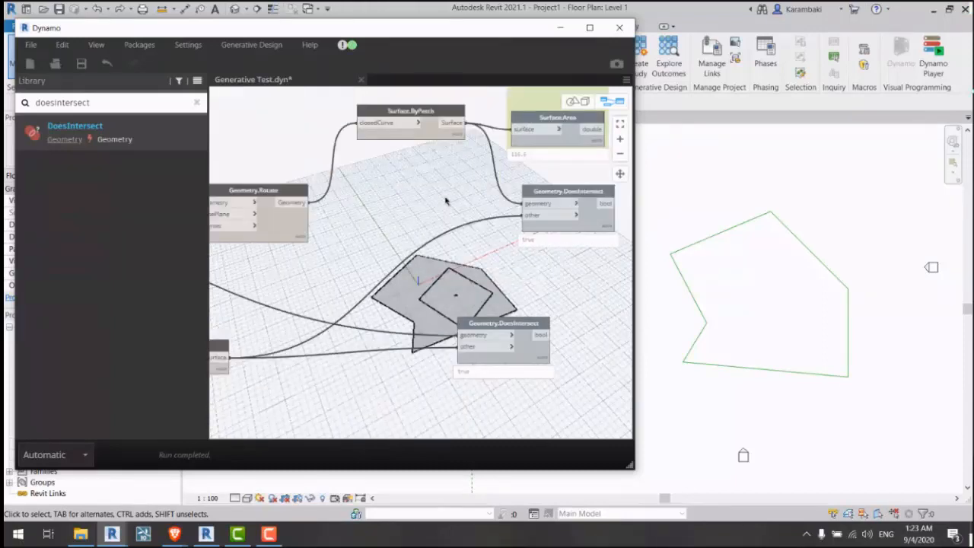
{"action": "middle_click_drag", "start_coordinate": [352, 239], "coordinate": [563, 210]}
{"action": "left_click", "coordinate": [497, 203]}
{"action": "middle_click_drag", "start_coordinate": [497, 202], "coordinate": [315, 213]}
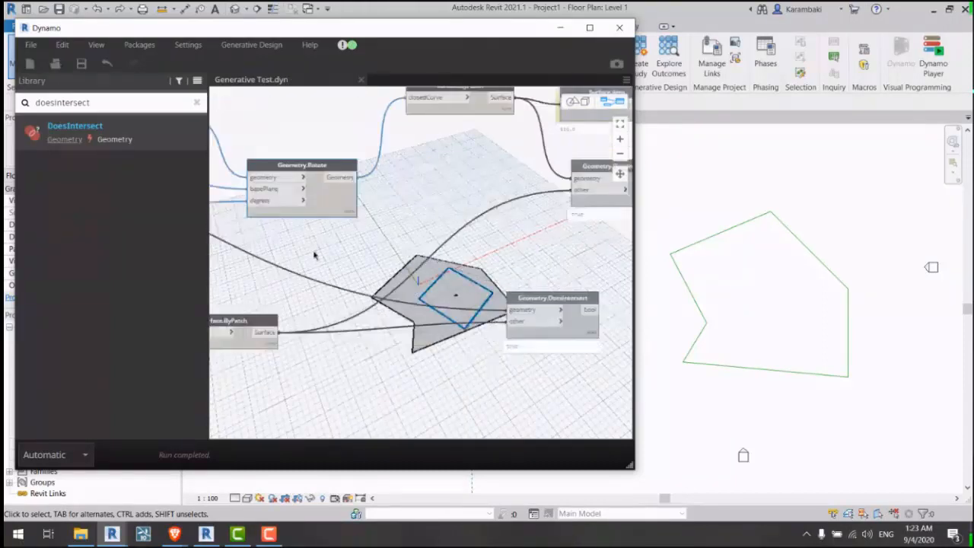
Step: Save the graph, then check the Surface.ByPatch and Geometry.Translate previews
{"action": "left_click", "coordinate": [315, 253]}
{"action": "key", "text": "ctrl+s"}
{"action": "middle_click_drag", "start_coordinate": [350, 284], "coordinate": [542, 268]}
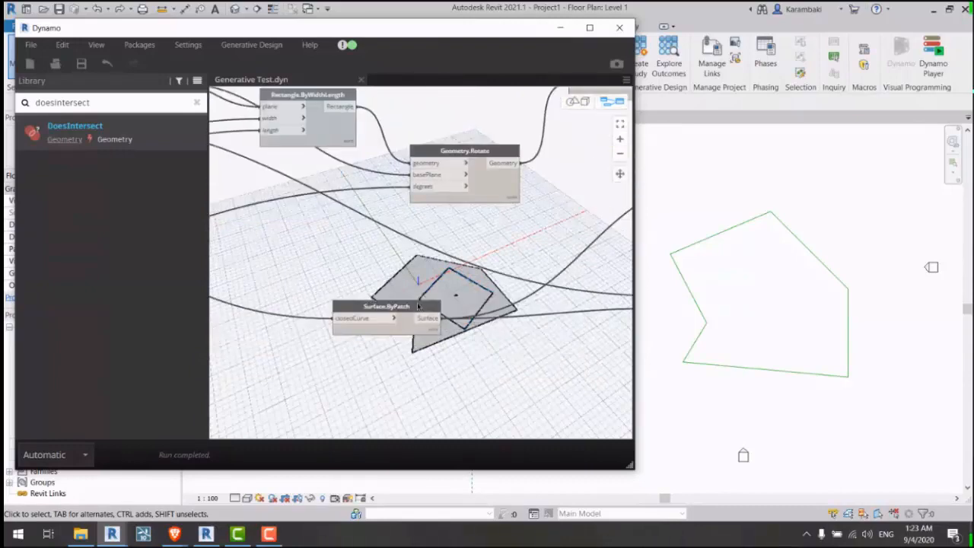
{"action": "left_click", "coordinate": [395, 306]}
{"action": "middle_click_drag", "start_coordinate": [294, 246], "coordinate": [524, 328]}
{"action": "left_click", "coordinate": [372, 251]}
{"action": "middle_click_drag", "start_coordinate": [372, 250], "coordinate": [613, 266]}
{"action": "left_click", "coordinate": [411, 247]}
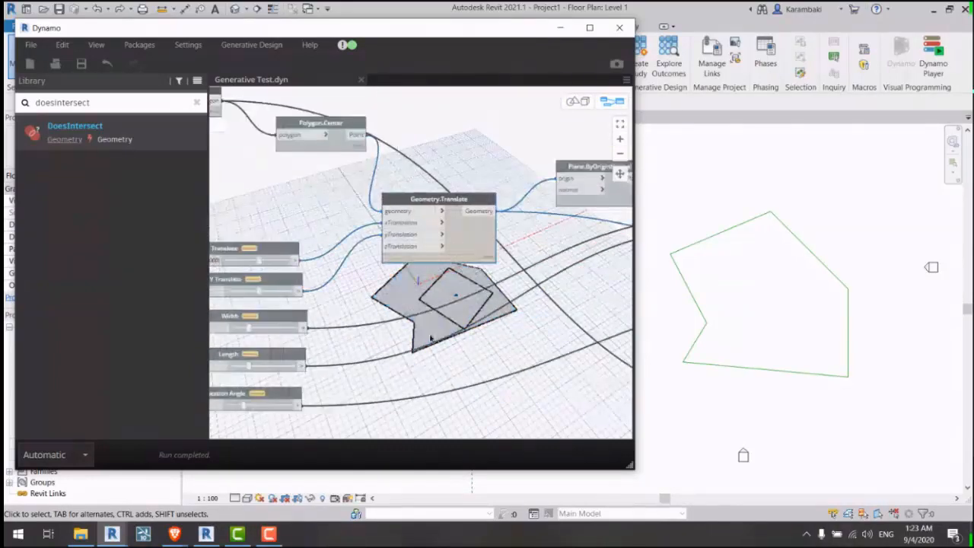
{"action": "middle_click_drag", "start_coordinate": [388, 333], "coordinate": [469, 329]}
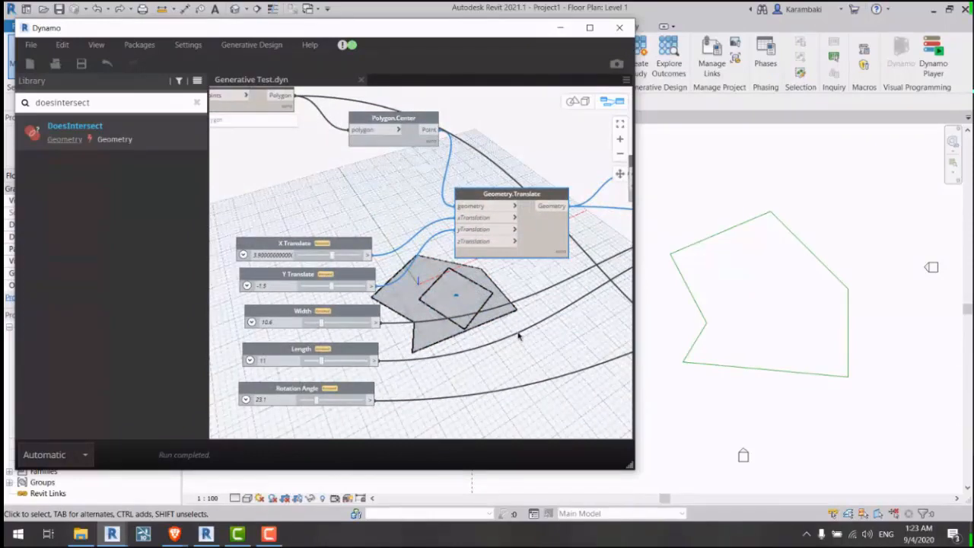
Step: Move the lower Surface.ByPatch node up beside Polygon.ByPoints
{"action": "middle_click_drag", "start_coordinate": [559, 335], "coordinate": [355, 305]}
{"action": "middle_click_drag", "start_coordinate": [540, 296], "coordinate": [270, 273]}
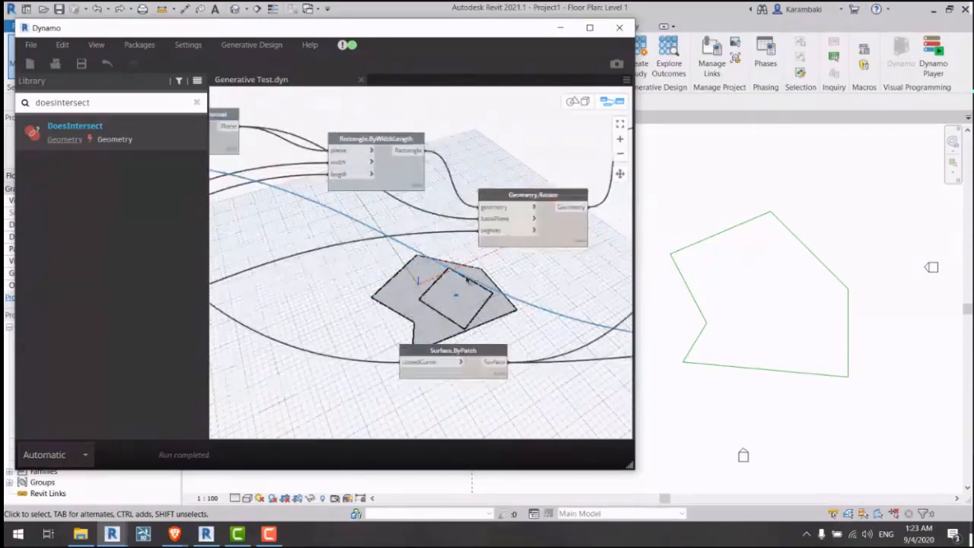
{"action": "middle_click_drag", "start_coordinate": [518, 274], "coordinate": [281, 286]}
{"action": "middle_click_drag", "start_coordinate": [485, 231], "coordinate": [350, 218]}
{"action": "left_click_drag", "start_coordinate": [344, 142], "coordinate": [328, 150]}
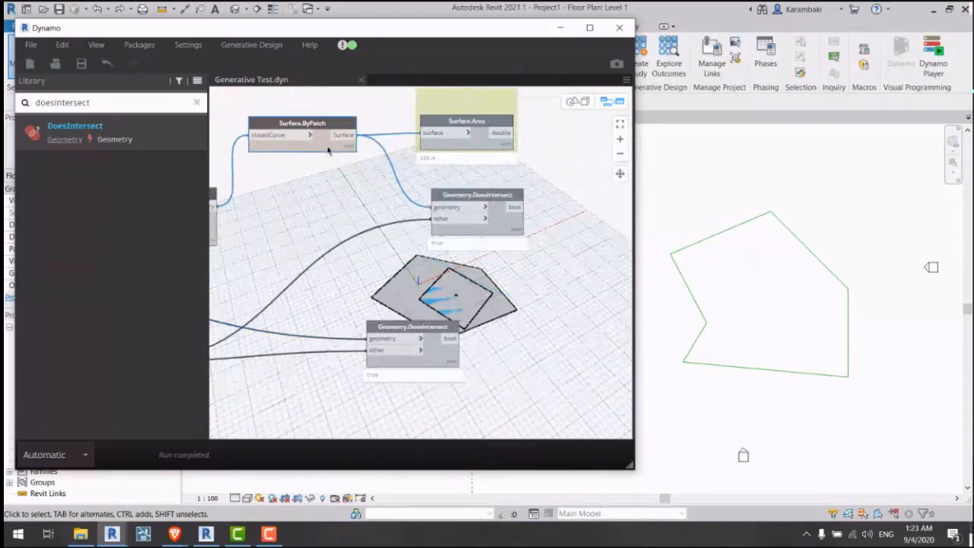
{"action": "middle_click_drag", "start_coordinate": [295, 278], "coordinate": [536, 256]}
{"action": "left_click_drag", "start_coordinate": [330, 326], "coordinate": [325, 291]}
{"action": "middle_click_drag", "start_coordinate": [324, 290], "coordinate": [627, 287]}
{"action": "left_click_drag", "start_coordinate": [627, 287], "coordinate": [354, 194]}
{"action": "middle_click_drag", "start_coordinate": [353, 194], "coordinate": [593, 345]}
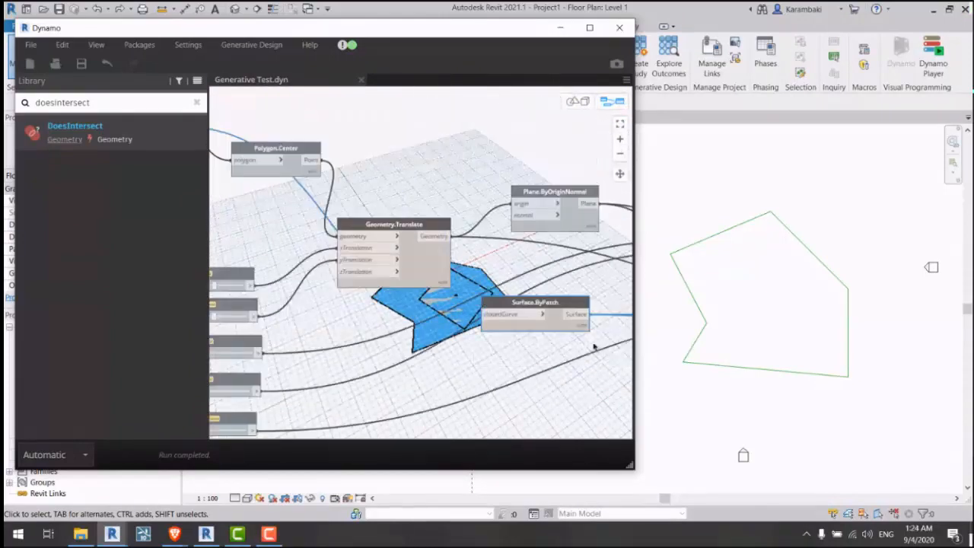
{"action": "left_click_drag", "start_coordinate": [593, 345], "coordinate": [383, 141]}
Step: Wire the site Surface.ByPatch output into the upper Geometry.DoesIntersect node's other input
{"action": "middle_click_drag", "start_coordinate": [383, 141], "coordinate": [519, 162]}
{"action": "middle_click_drag", "start_coordinate": [488, 329], "coordinate": [152, 218]}
{"action": "middle_click_drag", "start_coordinate": [578, 374], "coordinate": [328, 348]}
{"action": "middle_click_drag", "start_coordinate": [505, 324], "coordinate": [236, 313]}
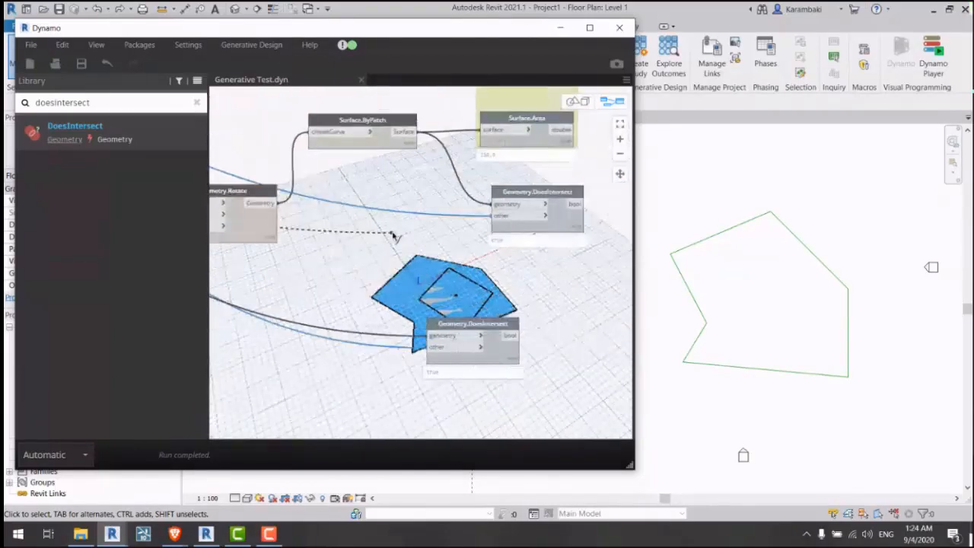
{"action": "left_click", "coordinate": [494, 215]}
{"action": "middle_click_drag", "start_coordinate": [304, 255], "coordinate": [589, 320]}
{"action": "middle_click_drag", "start_coordinate": [319, 269], "coordinate": [628, 328]}
{"action": "scroll", "coordinate": [421, 258], "scroll_direction": "down", "scroll_amount": 5}
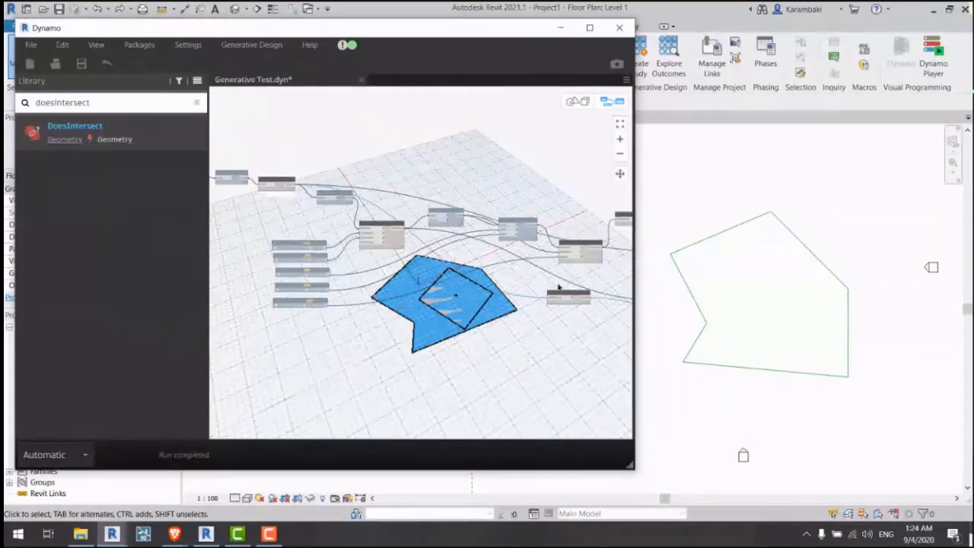
{"action": "scroll", "coordinate": [352, 221], "scroll_direction": "up", "scroll_amount": 5}
Step: Turn off the Surface.ByPatch node's geometry preview
{"action": "right_click", "coordinate": [352, 220]}
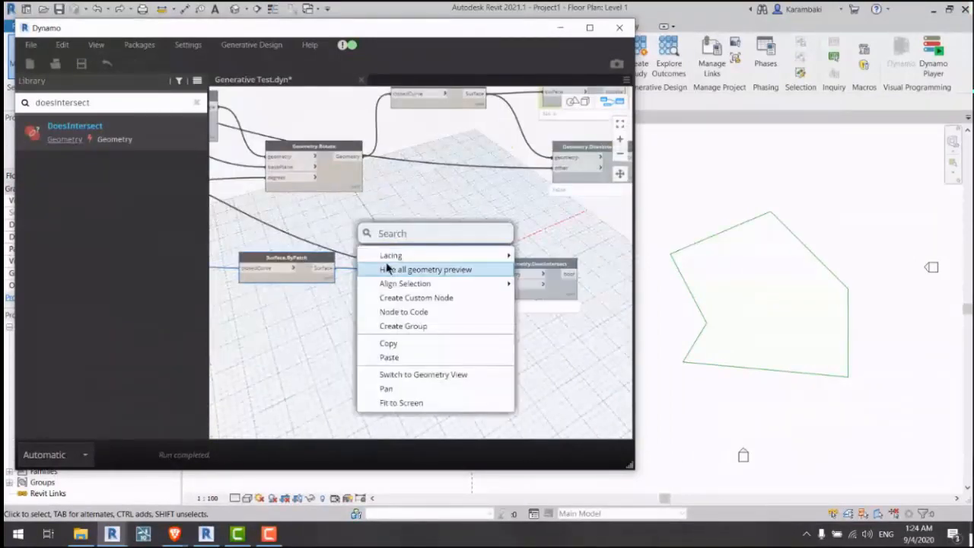
{"action": "left_click", "coordinate": [415, 226]}
{"action": "middle_click_drag", "start_coordinate": [391, 239], "coordinate": [317, 221]}
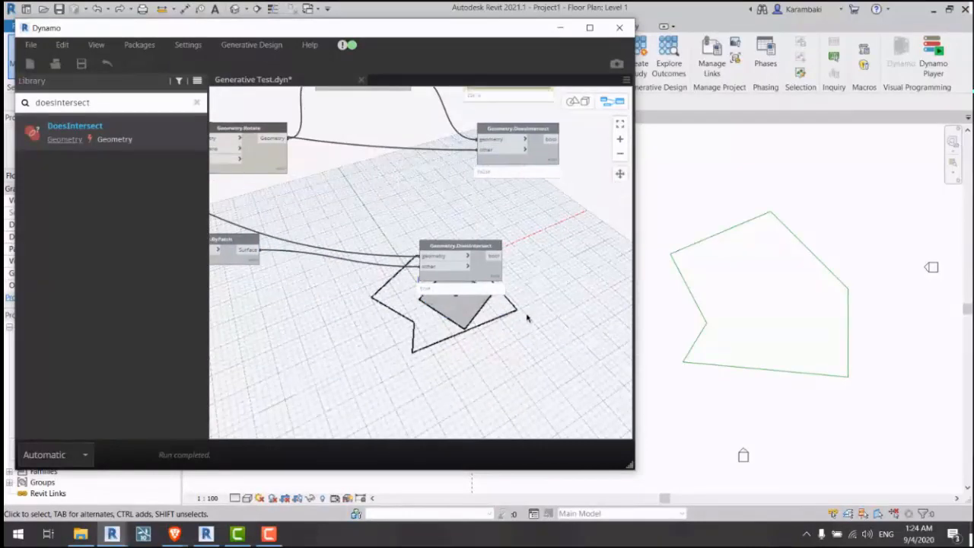
Step: Zoom the 3D background onto the site outline and square, then return to the DoesIntersect nodes
{"action": "key", "text": "ctrl+b"}
{"action": "scroll", "coordinate": [462, 307], "scroll_direction": "up", "scroll_amount": 4}
{"action": "middle_click_drag", "start_coordinate": [432, 260], "coordinate": [388, 200]}
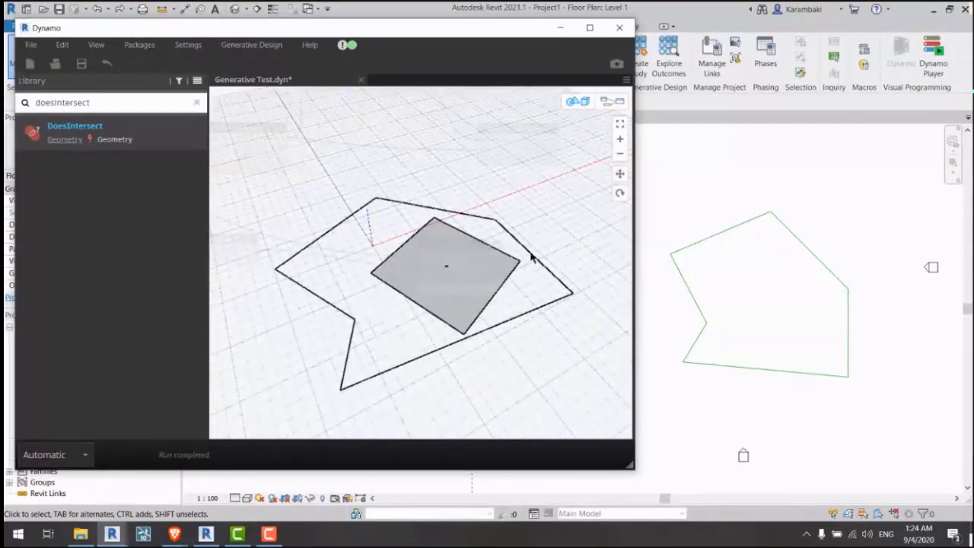
{"action": "key", "text": "ctrl+b"}
{"action": "middle_click_drag", "start_coordinate": [530, 257], "coordinate": [397, 269]}
{"action": "scroll", "coordinate": [466, 264], "scroll_direction": "up", "scroll_amount": 2}
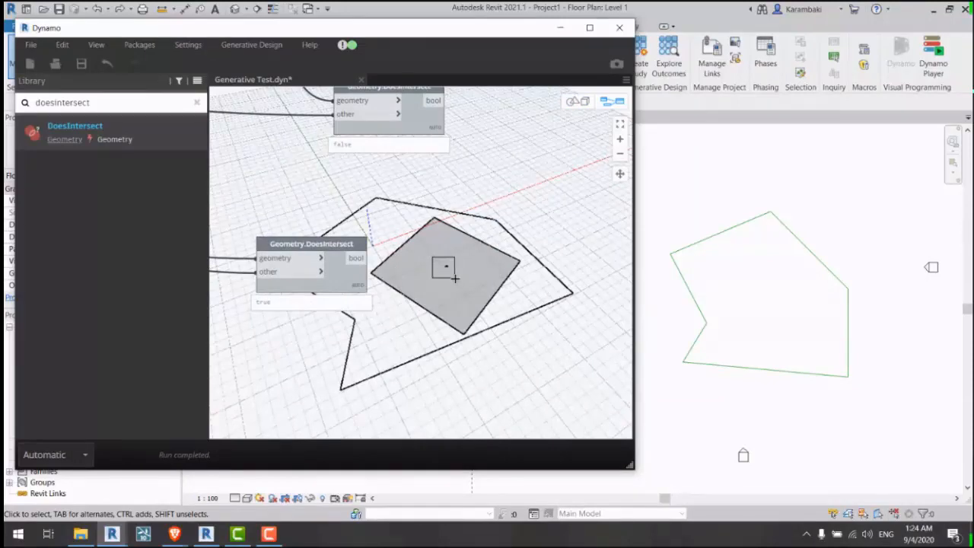
{"action": "left_click_drag", "start_coordinate": [457, 280], "coordinate": [456, 286]}
{"action": "scroll", "coordinate": [497, 267], "scroll_direction": "down", "scroll_amount": 3}
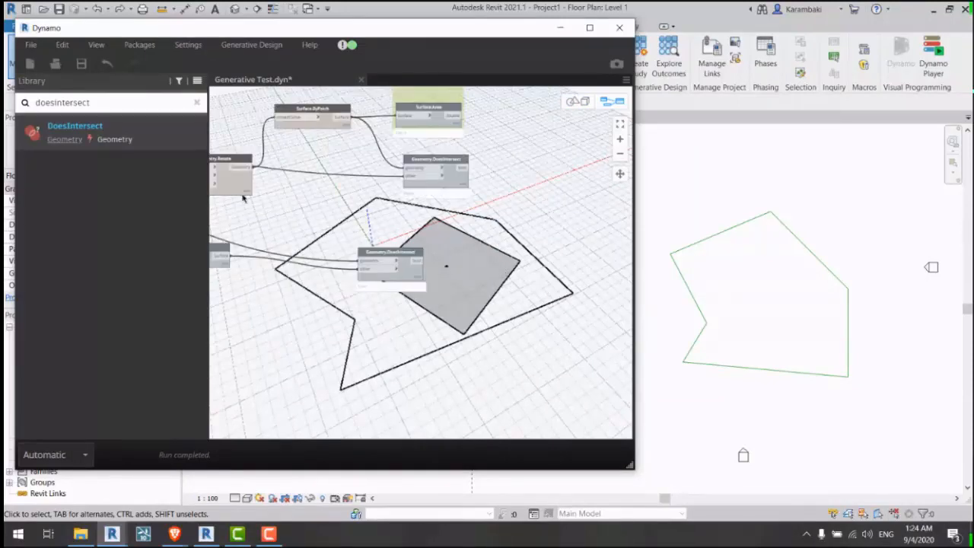
{"action": "middle_click_drag", "start_coordinate": [243, 197], "coordinate": [497, 227]}
{"action": "left_click", "coordinate": [511, 143]}
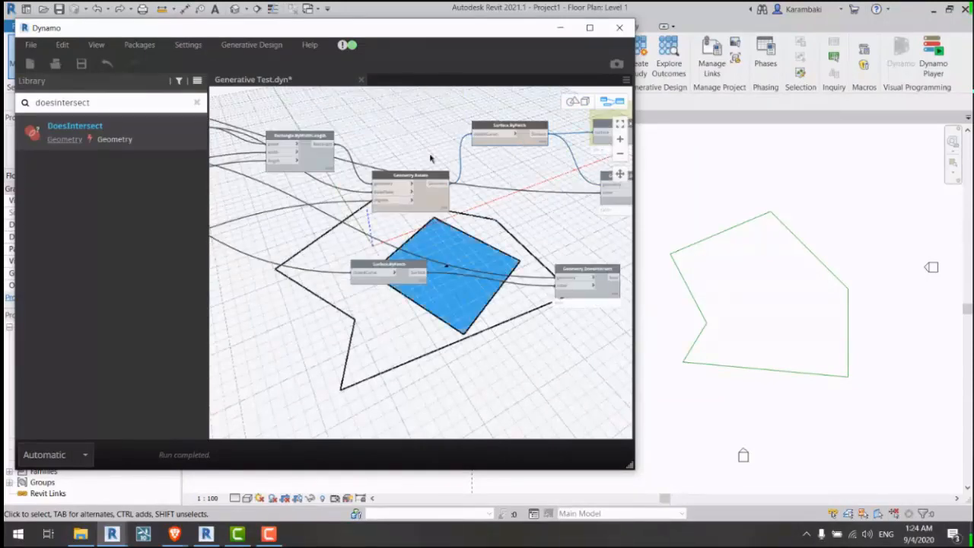
{"action": "left_click", "coordinate": [413, 265]}
{"action": "right_click", "coordinate": [511, 255]}
{"action": "left_click", "coordinate": [526, 287]}
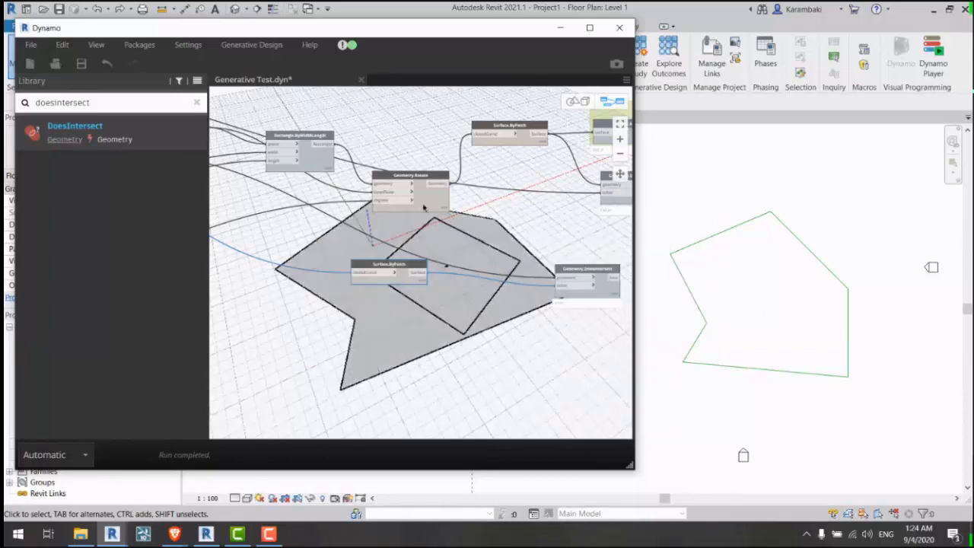
{"action": "scroll", "coordinate": [258, 152], "scroll_direction": "up", "scroll_amount": 3}
{"action": "middle_click_drag", "start_coordinate": [258, 152], "coordinate": [563, 259]}
{"action": "middle_click_drag", "start_coordinate": [472, 365], "coordinate": [228, 99]}
{"action": "middle_click_drag", "start_coordinate": [530, 237], "coordinate": [362, 293]}
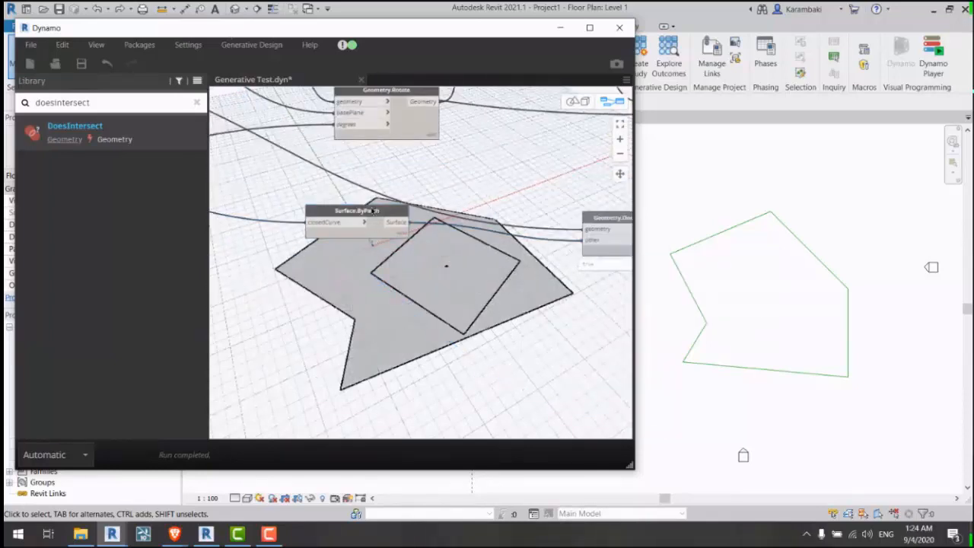
{"action": "mouse_move", "coordinate": [377, 208]}
{"action": "left_mouse_down"}
{"action": "mouse_move", "coordinate": [384, 186]}
{"action": "mouse_move", "coordinate": [380, 226]}
{"action": "left_mouse_up"}
{"action": "right_click", "coordinate": [380, 189]}
{"action": "left_click", "coordinate": [405, 235]}
{"action": "middle_click_drag", "start_coordinate": [569, 172], "coordinate": [403, 294]}
{"action": "middle_click_drag", "start_coordinate": [502, 297], "coordinate": [477, 299]}
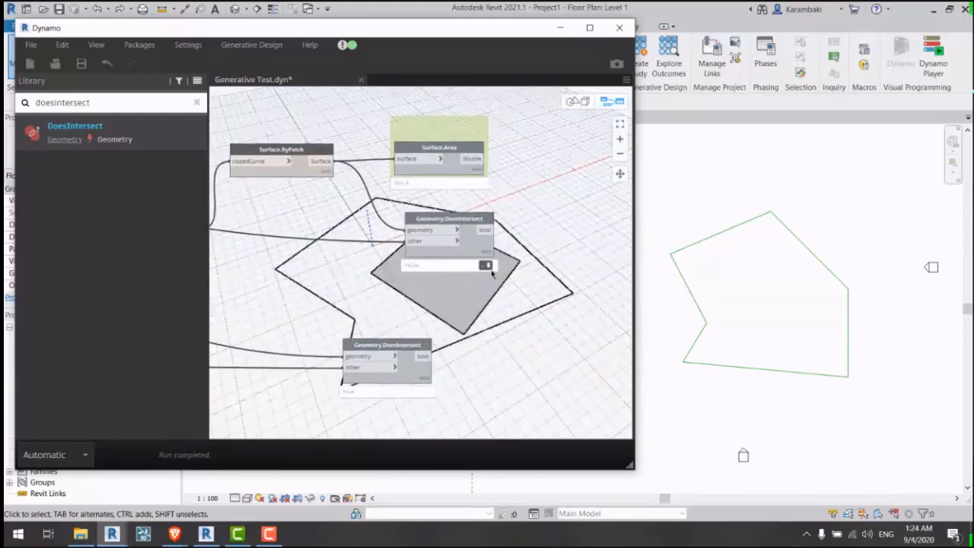
{"action": "scroll", "coordinate": [472, 256], "scroll_direction": "up", "scroll_amount": 3}
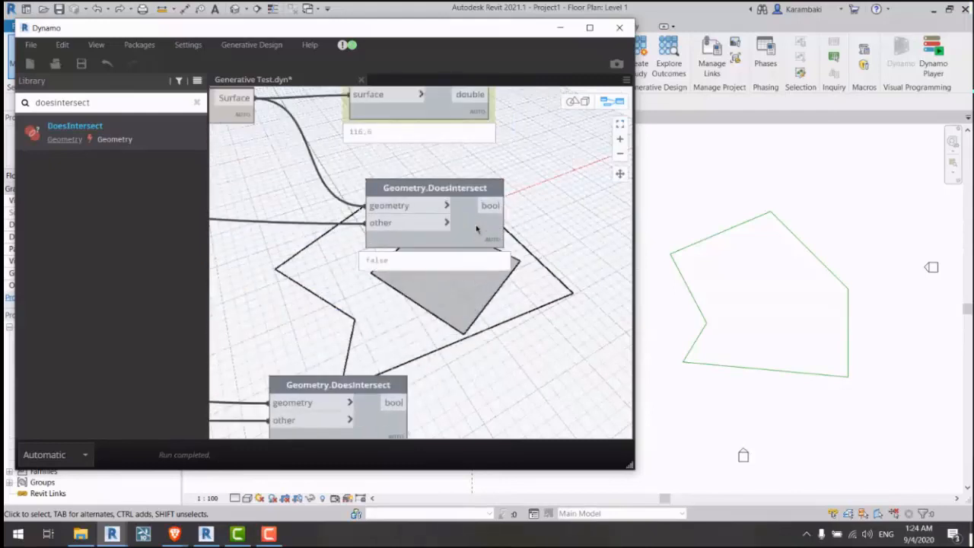
{"action": "left_click_drag", "start_coordinate": [476, 228], "coordinate": [523, 232]}
{"action": "middle_click_drag", "start_coordinate": [221, 222], "coordinate": [380, 264]}
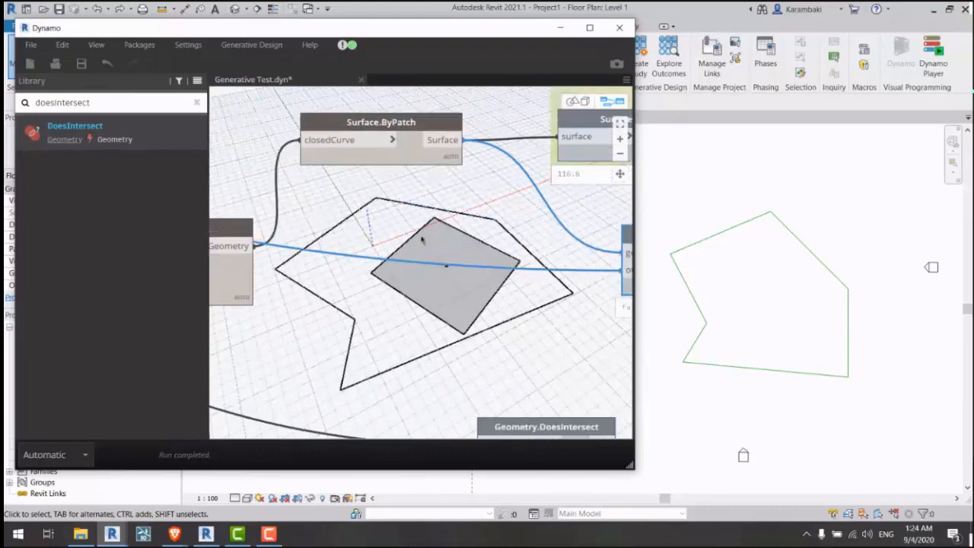
{"action": "middle_click_drag", "start_coordinate": [421, 237], "coordinate": [418, 221]}
{"action": "left_click_drag", "start_coordinate": [409, 140], "coordinate": [399, 172]}
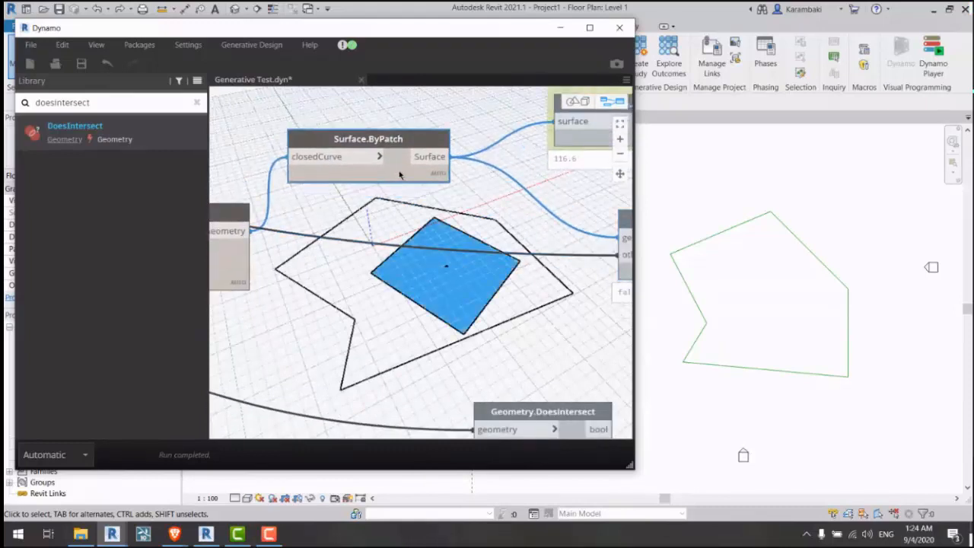
{"action": "scroll", "coordinate": [399, 174], "scroll_direction": "down", "scroll_amount": 1}
{"action": "scroll", "coordinate": [421, 166], "scroll_direction": "down", "scroll_amount": 1}
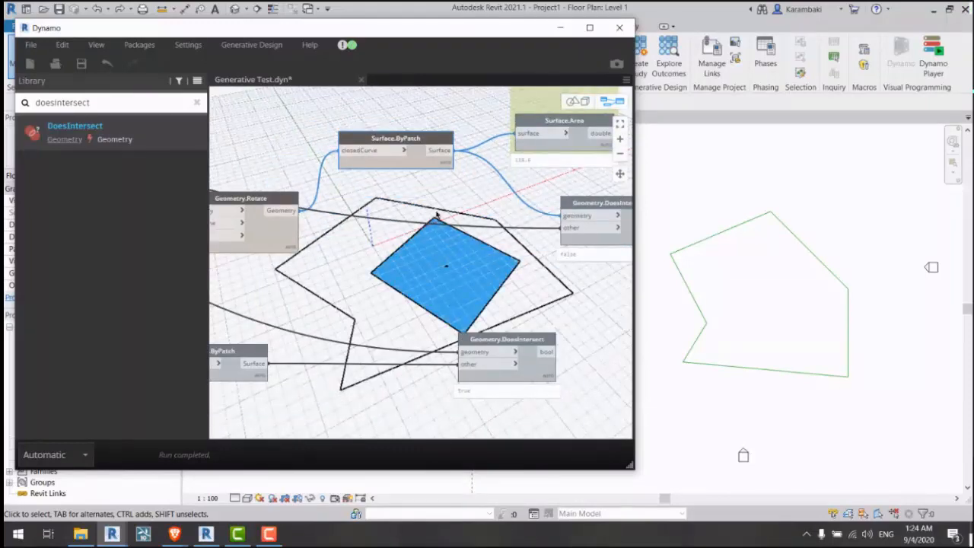
{"action": "scroll", "coordinate": [436, 215], "scroll_direction": "down", "scroll_amount": 3}
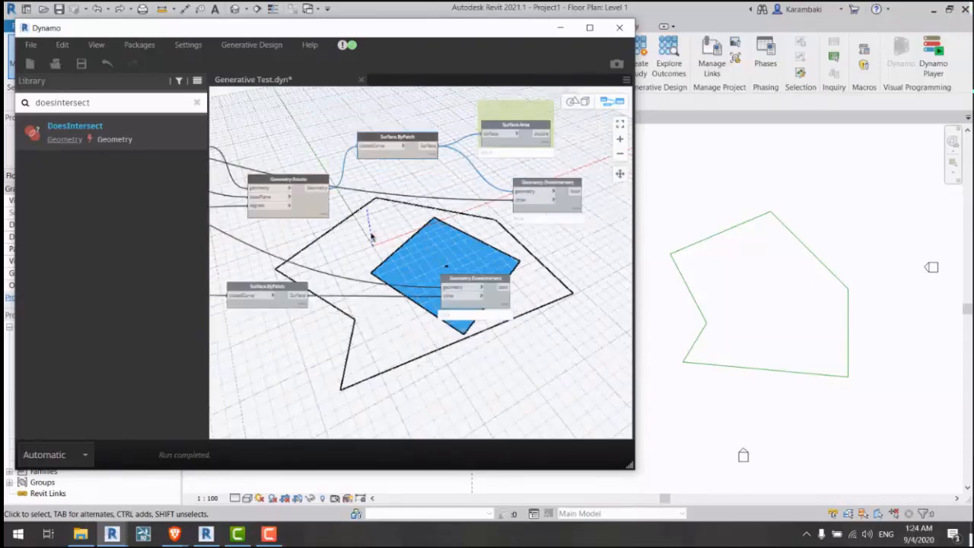
{"action": "middle_click_drag", "start_coordinate": [303, 230], "coordinate": [656, 292]}
{"action": "middle_click_drag", "start_coordinate": [243, 166], "coordinate": [424, 221]}
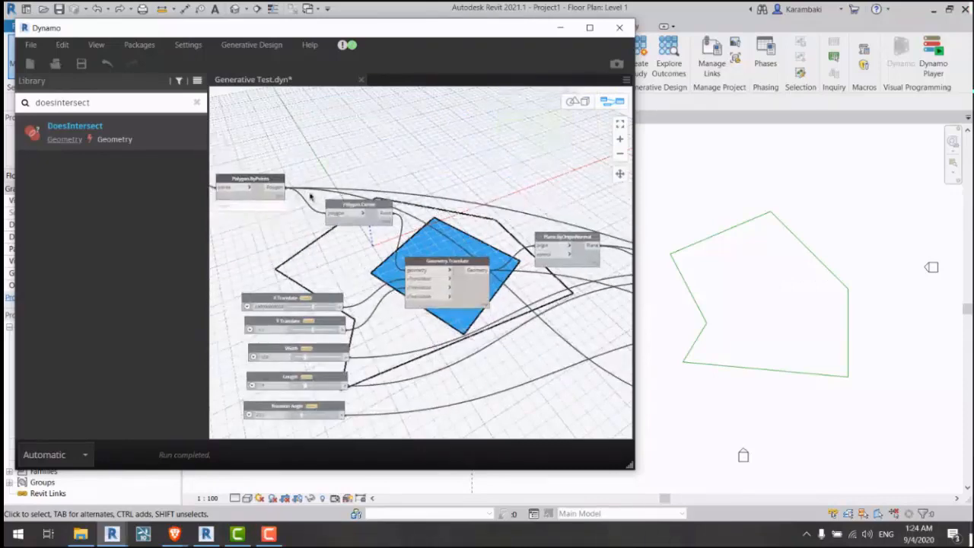
{"action": "mouse_move", "coordinate": [262, 181]}
{"action": "left_mouse_down"}
{"action": "mouse_move", "coordinate": [273, 158]}
{"action": "mouse_move", "coordinate": [265, 169]}
{"action": "left_mouse_up"}
{"action": "middle_click_drag", "start_coordinate": [387, 182], "coordinate": [178, 116]}
{"action": "middle_click_drag", "start_coordinate": [540, 295], "coordinate": [373, 245]}
{"action": "middle_click_drag", "start_coordinate": [576, 408], "coordinate": [457, 253]}
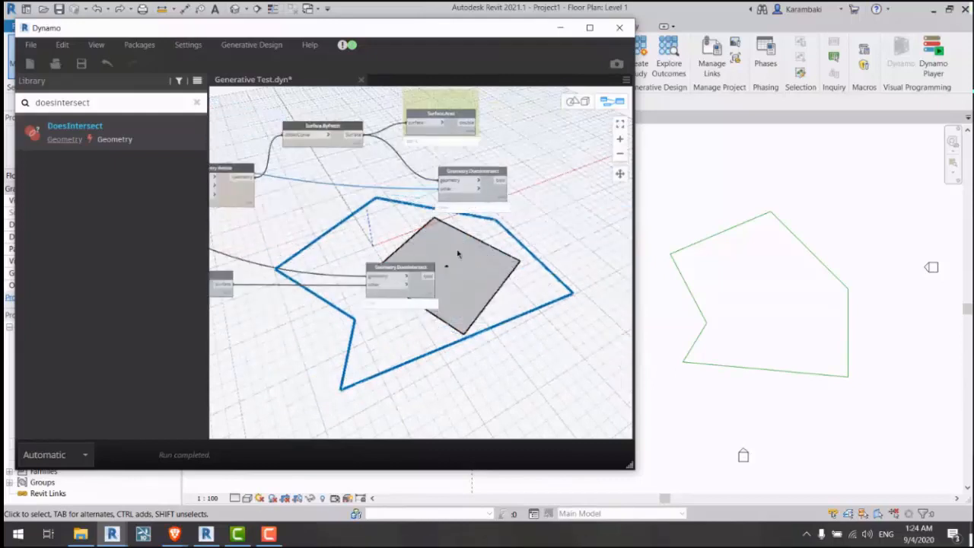
{"action": "scroll", "coordinate": [531, 221], "scroll_direction": "up", "scroll_amount": 3}
{"action": "middle_click_drag", "start_coordinate": [518, 243], "coordinate": [477, 239]}
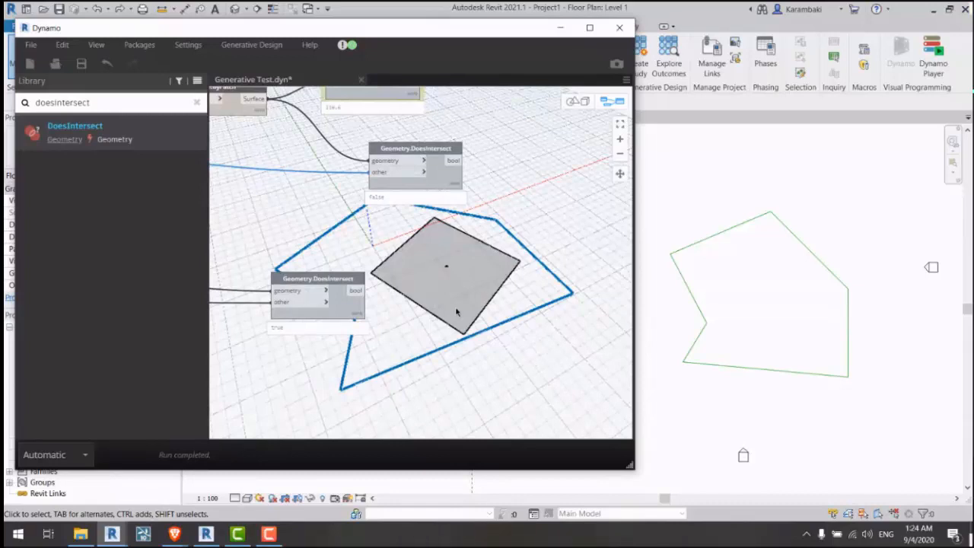
{"action": "middle_click_drag", "start_coordinate": [454, 309], "coordinate": [496, 311]}
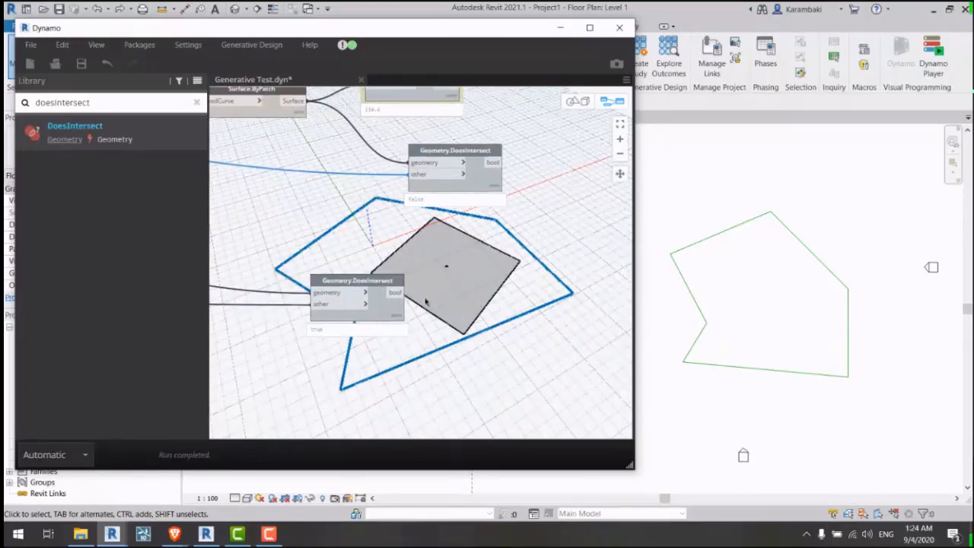
{"action": "middle_click_drag", "start_coordinate": [418, 264], "coordinate": [483, 326]}
Step: Clear the polygon highlight, admit a waiting meeting participant, and survey the node chains
{"action": "left_click", "coordinate": [561, 320]}
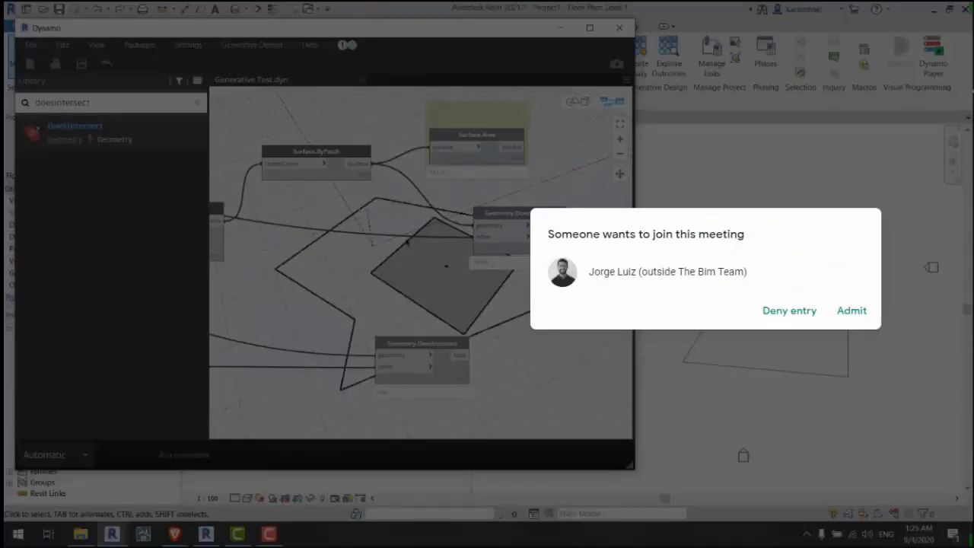
{"action": "left_click", "coordinate": [851, 311]}
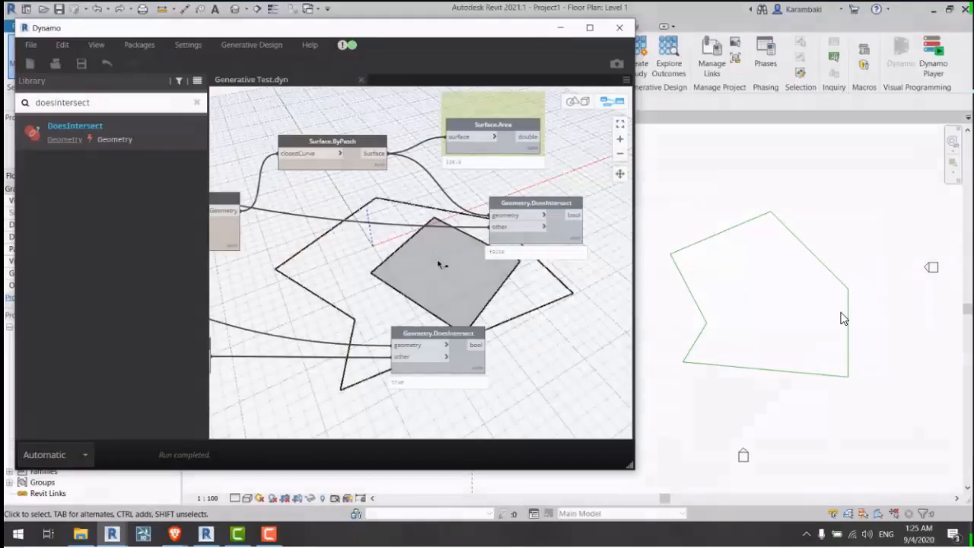
{"action": "double_click", "coordinate": [135, 106]}
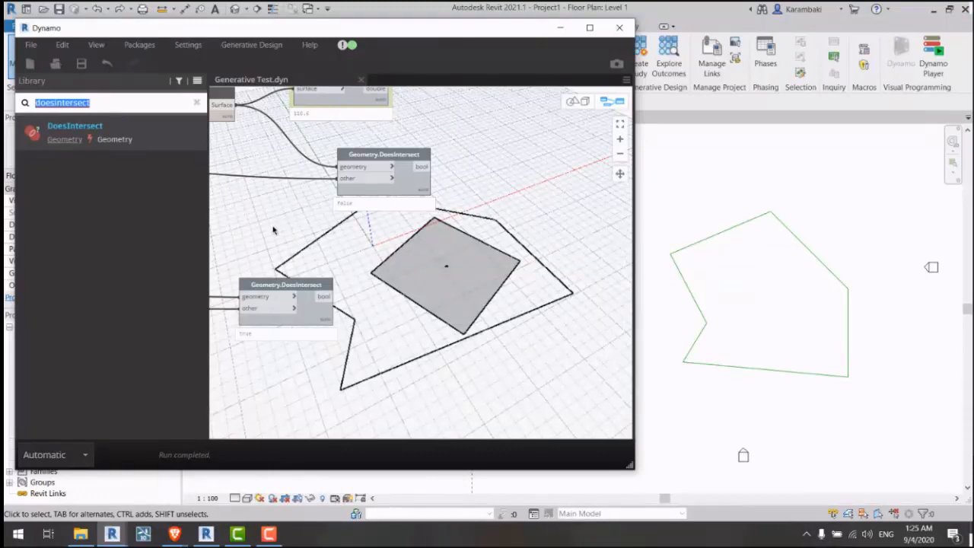
{"action": "middle_click_drag", "start_coordinate": [414, 259], "coordinate": [786, 321]}
{"action": "scroll", "coordinate": [437, 247], "scroll_direction": "down", "scroll_amount": 4}
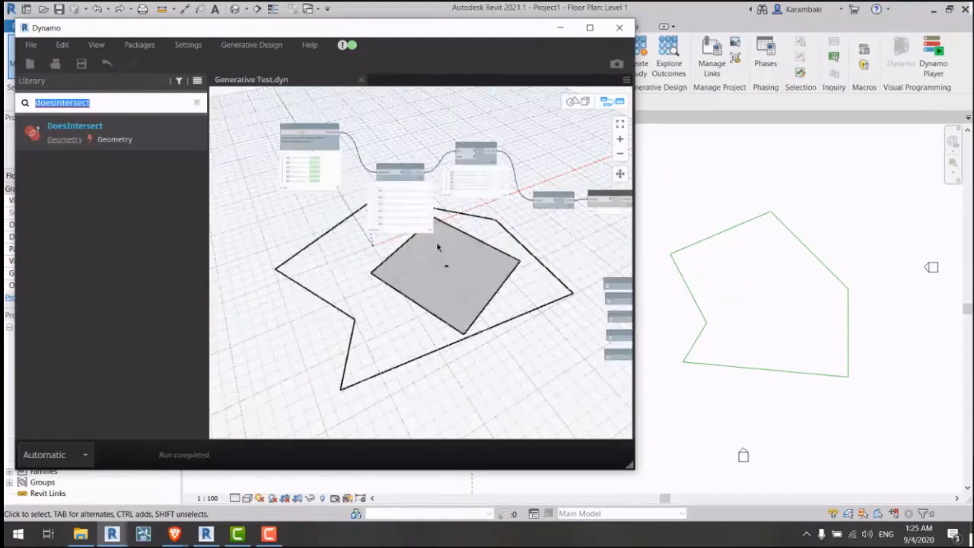
{"action": "scroll", "coordinate": [425, 213], "scroll_direction": "up", "scroll_amount": 5}
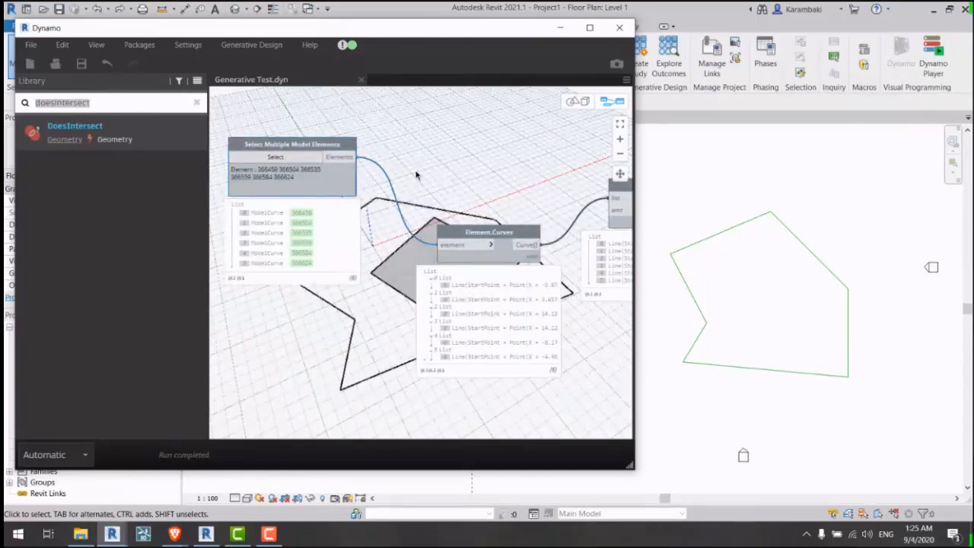
{"action": "right_click", "coordinate": [383, 167]}
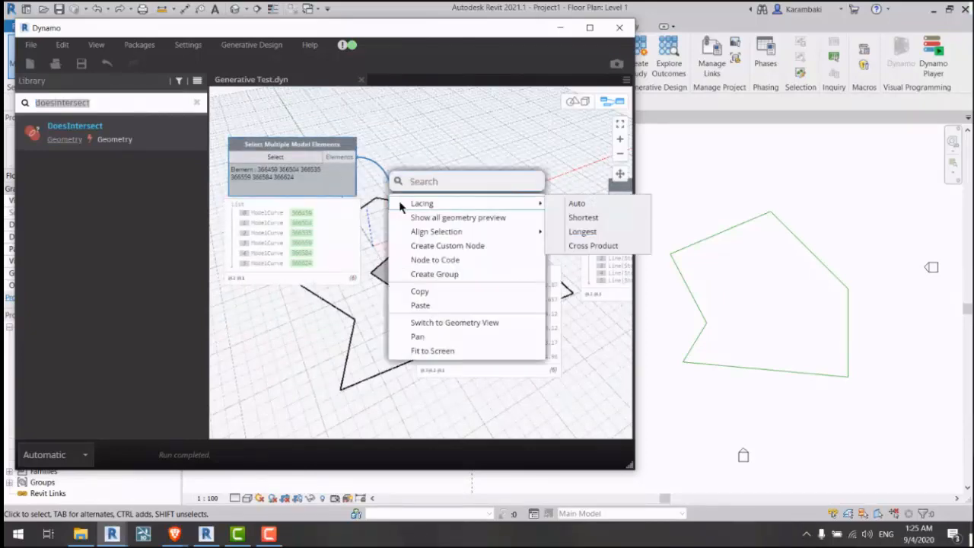
{"action": "left_click", "coordinate": [296, 163]}
{"action": "scroll", "coordinate": [365, 213], "scroll_direction": "up", "scroll_amount": 3}
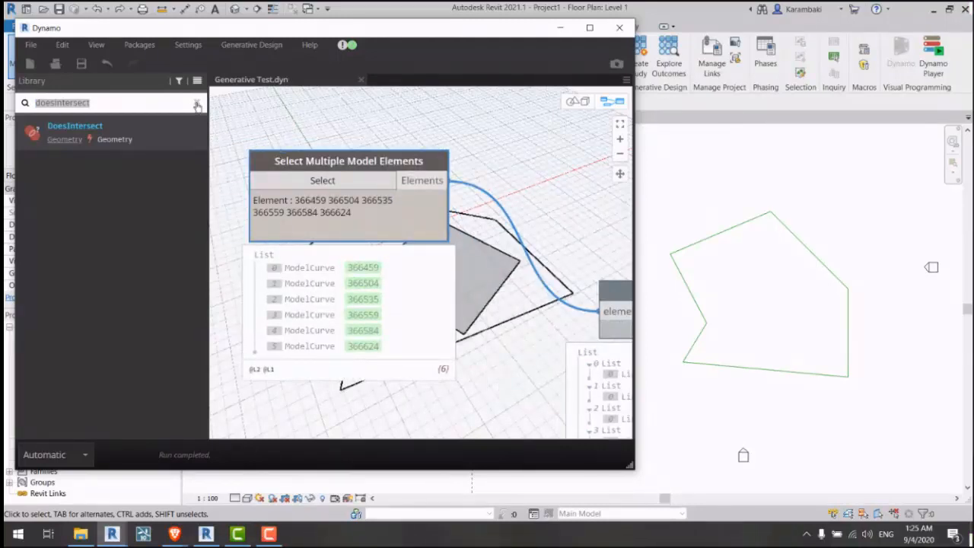
Step: Find Select Multiple Model Elements under GenerativeDesign > Selection and position it on the canvas
{"action": "left_click", "coordinate": [198, 104]}
{"action": "left_click", "coordinate": [123, 358]}
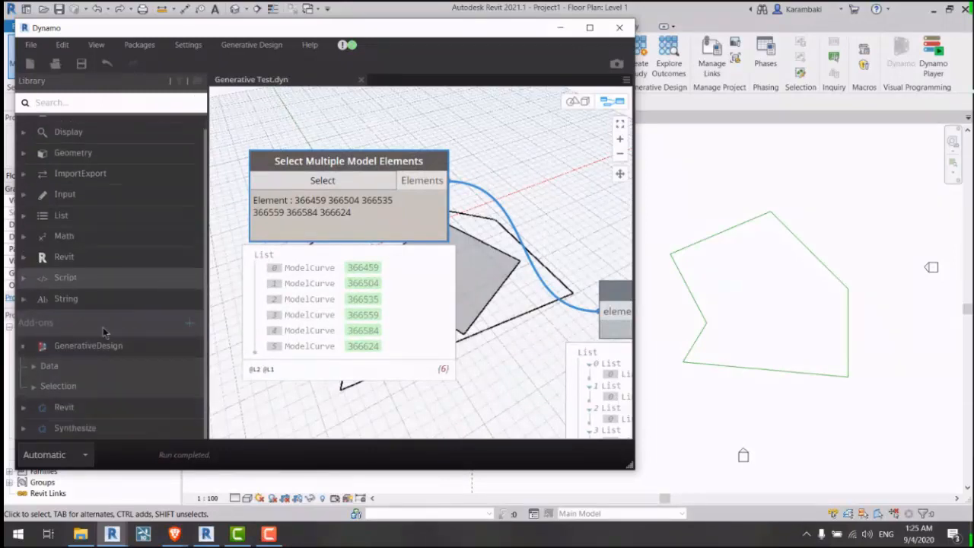
{"action": "left_click", "coordinate": [82, 374]}
{"action": "left_click", "coordinate": [92, 331]}
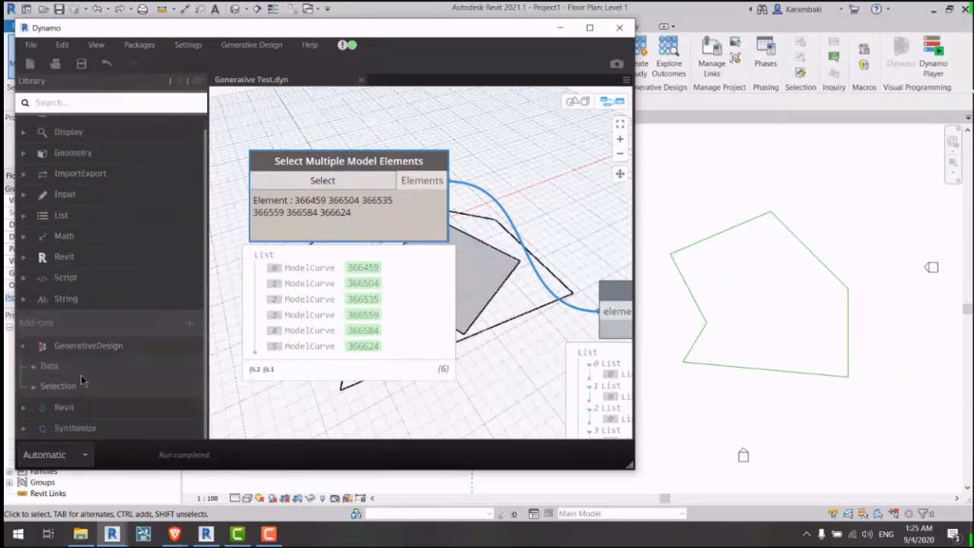
{"action": "left_click", "coordinate": [79, 385]}
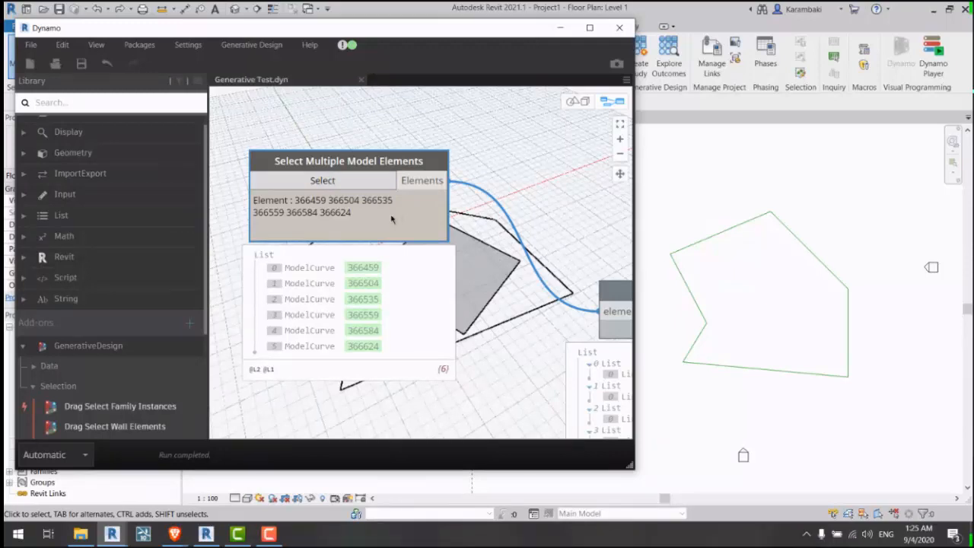
{"action": "left_click_drag", "start_coordinate": [392, 219], "coordinate": [401, 246]}
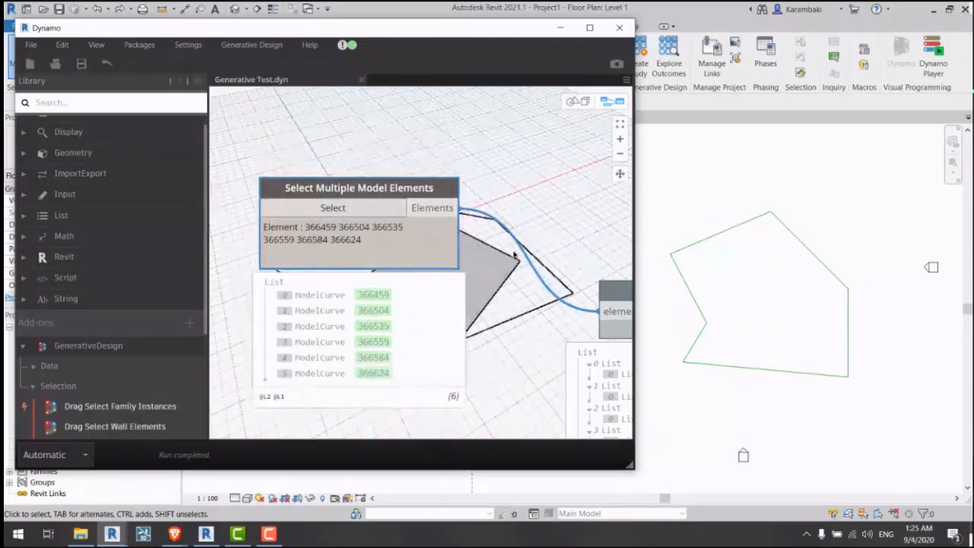
{"action": "middle_click_drag", "start_coordinate": [514, 255], "coordinate": [493, 257]}
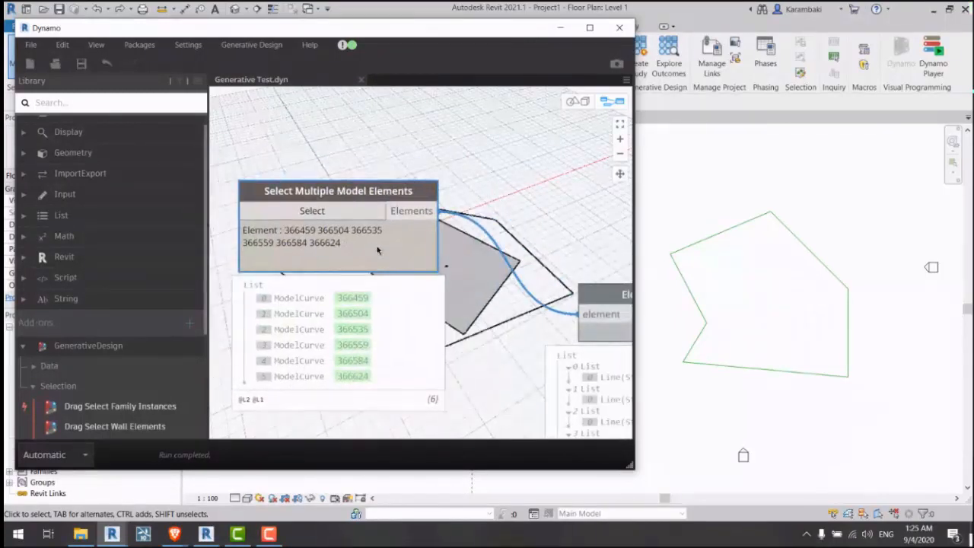
{"action": "mouse_move", "coordinate": [377, 250]}
{"action": "left_mouse_down"}
{"action": "mouse_move", "coordinate": [405, 213]}
{"action": "mouse_move", "coordinate": [377, 244]}
{"action": "mouse_move", "coordinate": [367, 232]}
{"action": "mouse_move", "coordinate": [362, 244]}
{"action": "left_mouse_up"}
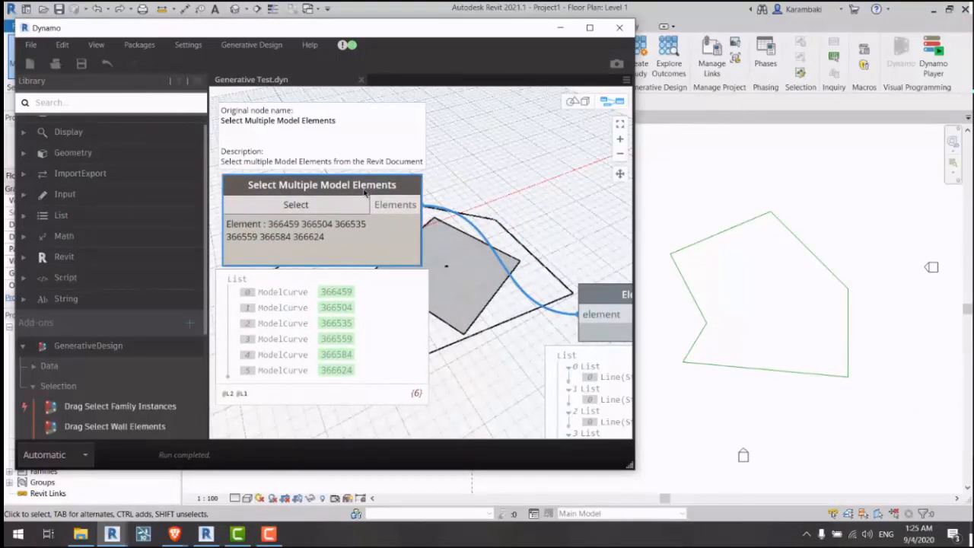
{"action": "left_click_drag", "start_coordinate": [375, 187], "coordinate": [385, 186]}
Step: Pick the six site boundary model curves in the Level 1 plan and finish the selection
{"action": "left_click_drag", "start_coordinate": [329, 22], "coordinate": [439, 63]}
{"action": "left_click", "coordinate": [421, 239]}
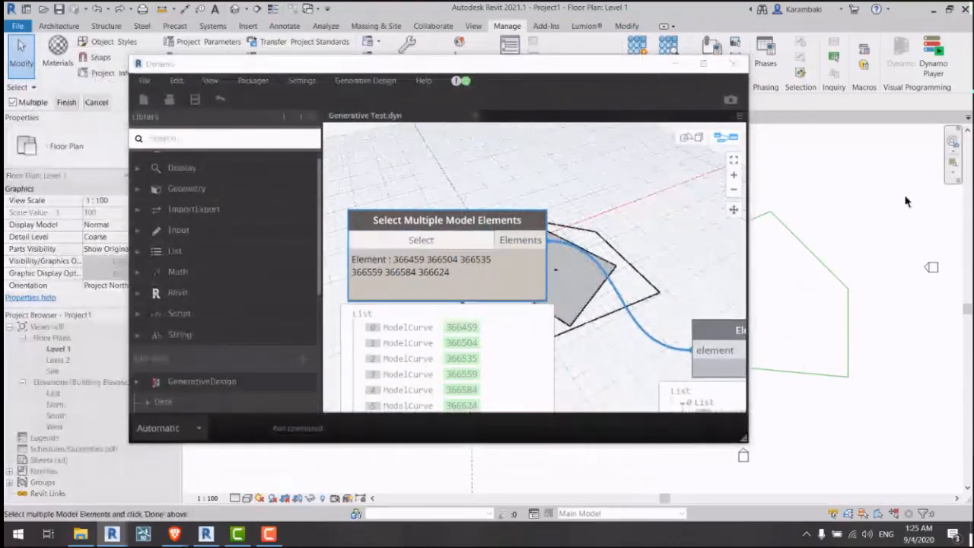
{"action": "scroll", "coordinate": [849, 212], "scroll_direction": "down", "scroll_amount": 1}
{"action": "middle_click_drag", "start_coordinate": [849, 213], "coordinate": [887, 223]}
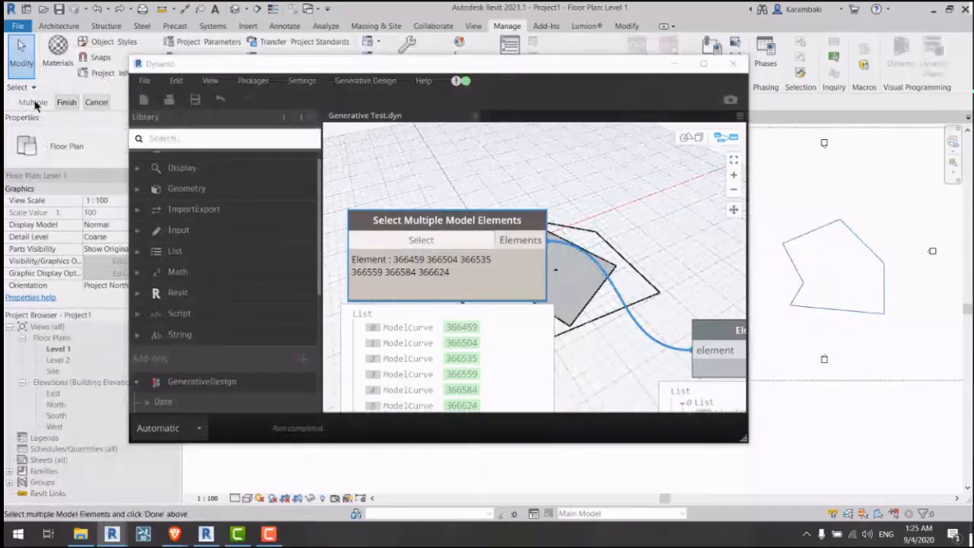
{"action": "left_click", "coordinate": [66, 102]}
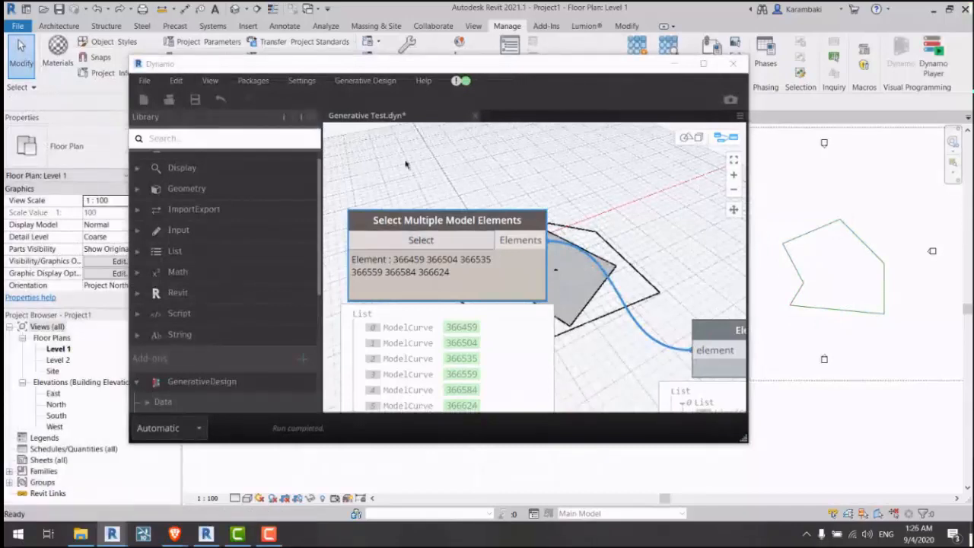
{"action": "scroll", "coordinate": [405, 163], "scroll_direction": "down", "scroll_amount": 3}
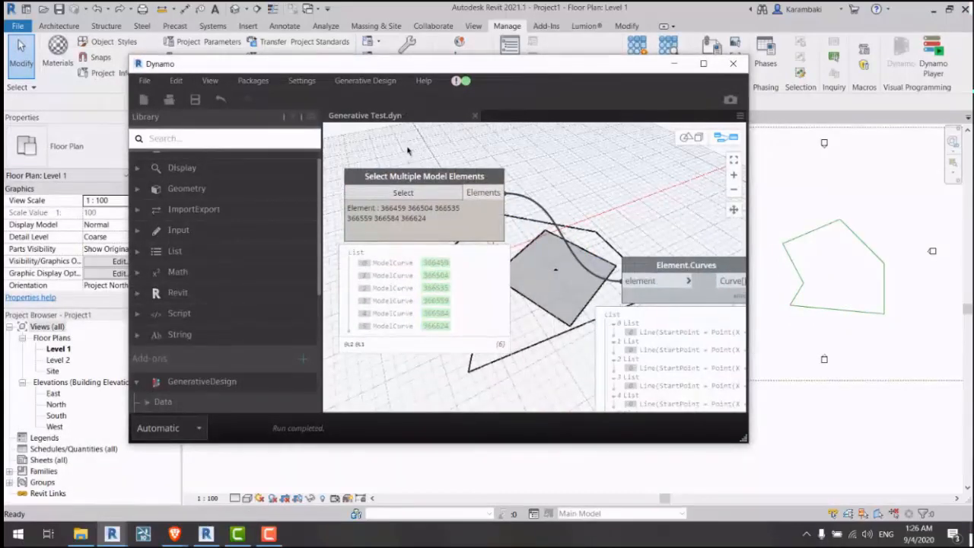
Step: Search the node library for 'catego', replacing the mistyped 'allcate'
{"action": "left_click", "coordinate": [204, 138]}
{"action": "type", "text": "allcate"}
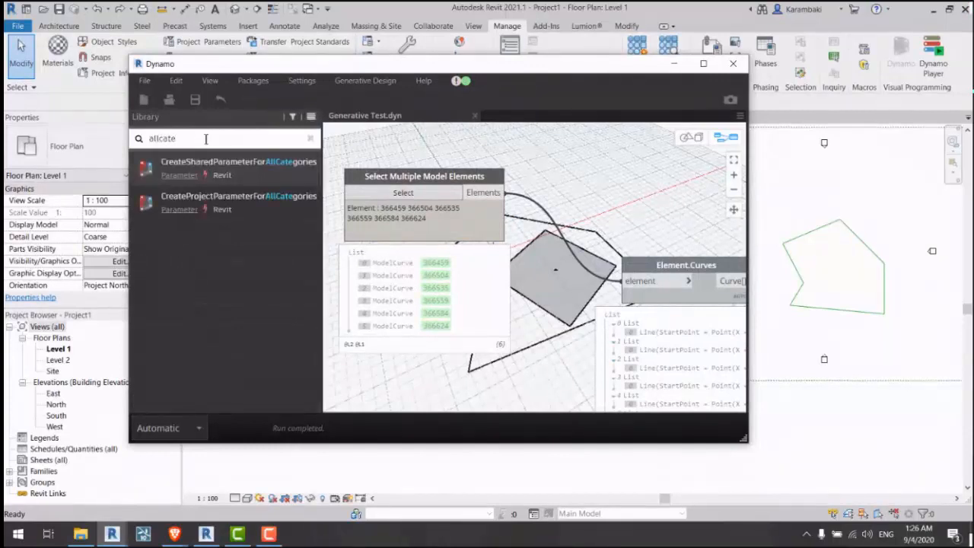
{"action": "key", "text": "ctrl+a"}
{"action": "type", "text": "catego"}
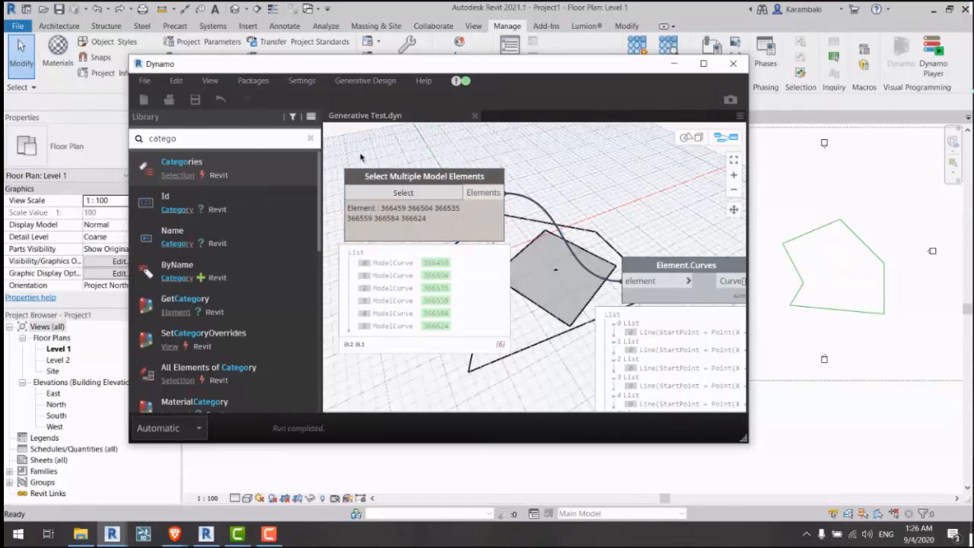
{"action": "scroll", "coordinate": [361, 156], "scroll_direction": "down", "scroll_amount": 5}
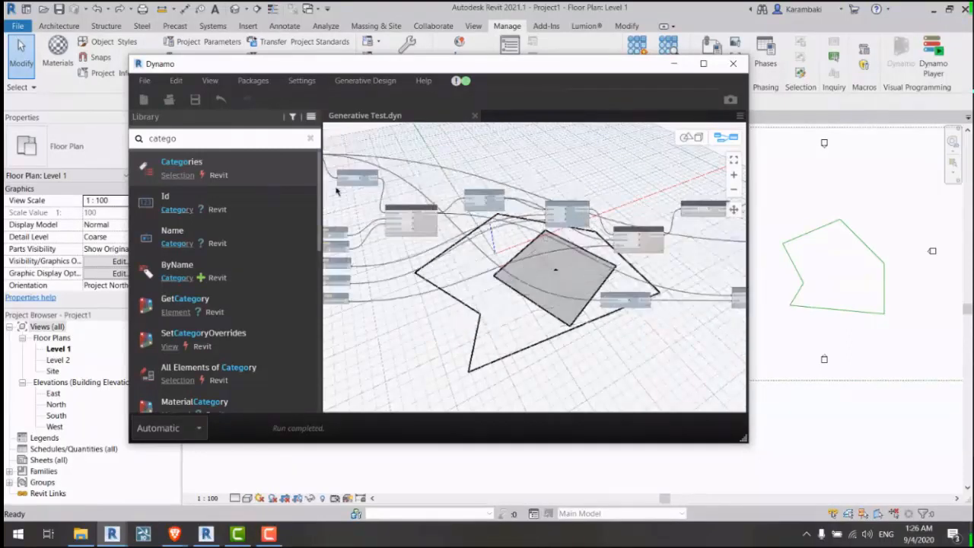
{"action": "scroll", "coordinate": [560, 311], "scroll_direction": "up", "scroll_amount": 5}
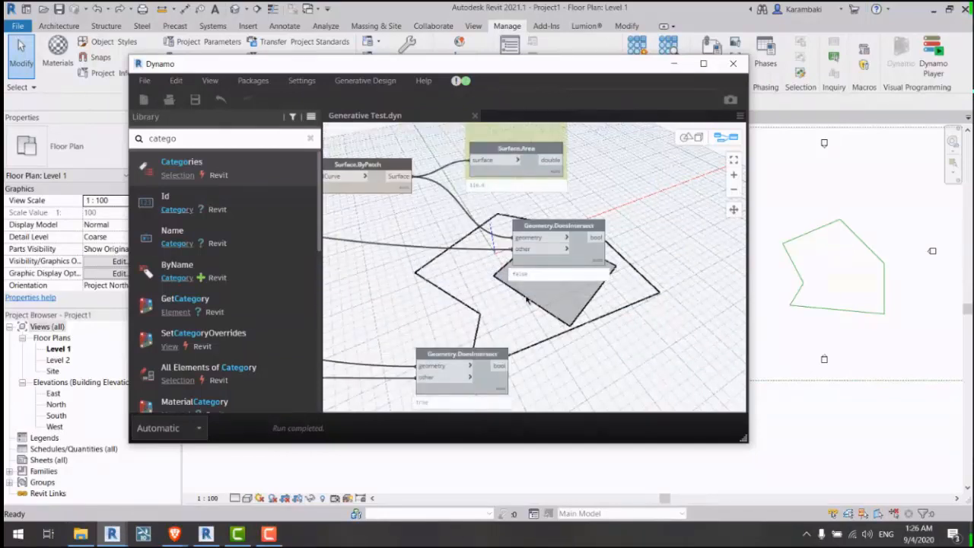
Step: Reposition the X Translate slider, select Y Translate, and window-select geometry in the 3D preview
{"action": "middle_click_drag", "start_coordinate": [527, 306], "coordinate": [434, 261]}
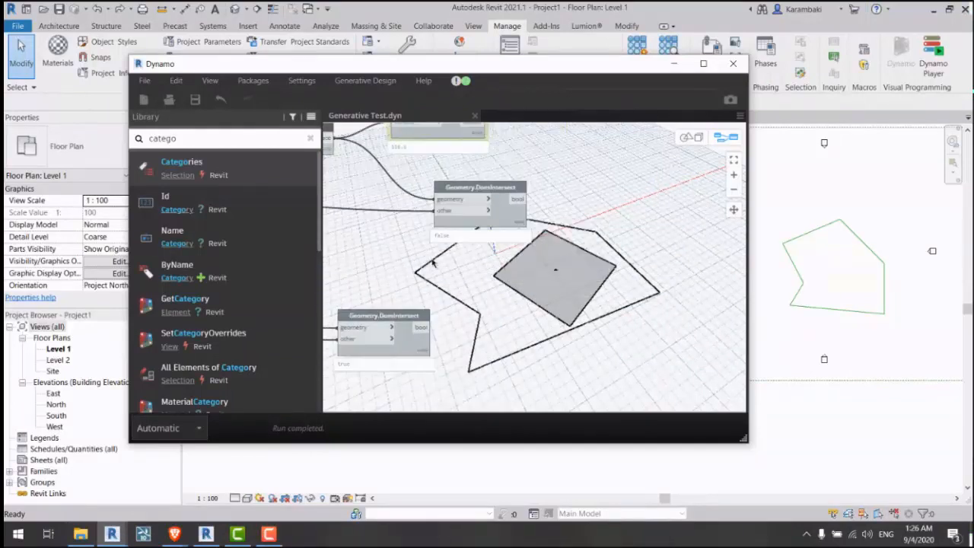
{"action": "middle_click_drag", "start_coordinate": [591, 233], "coordinate": [463, 190]}
{"action": "left_click_drag", "start_coordinate": [654, 212], "coordinate": [390, 383]}
{"action": "scroll", "coordinate": [415, 210], "scroll_direction": "down", "scroll_amount": 4}
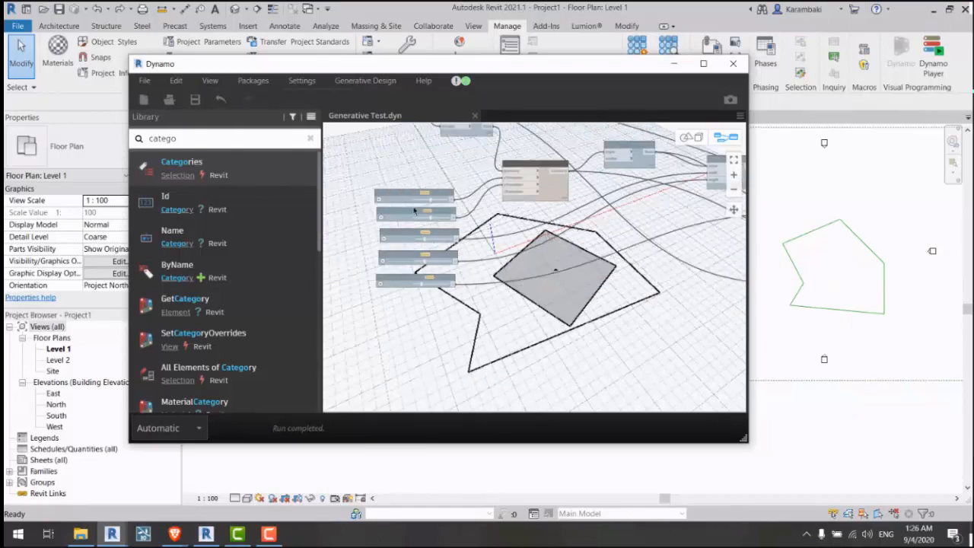
{"action": "scroll", "coordinate": [414, 210], "scroll_direction": "up", "scroll_amount": 4}
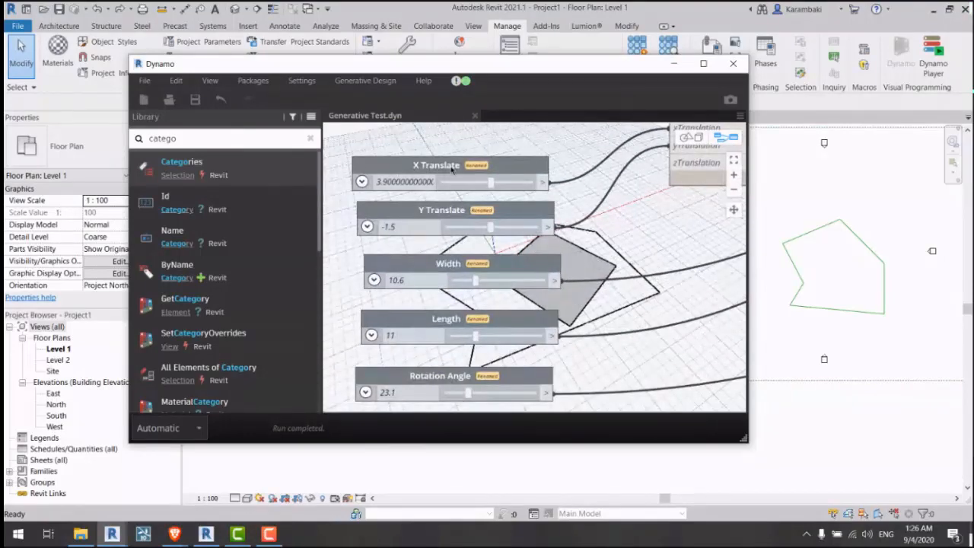
{"action": "left_click_drag", "start_coordinate": [451, 170], "coordinate": [446, 160]}
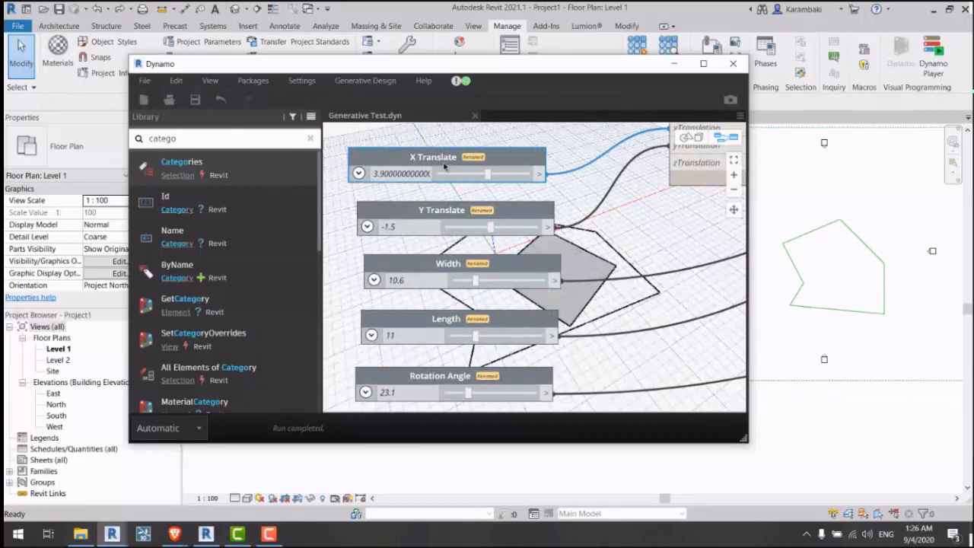
{"action": "left_click", "coordinate": [453, 211]}
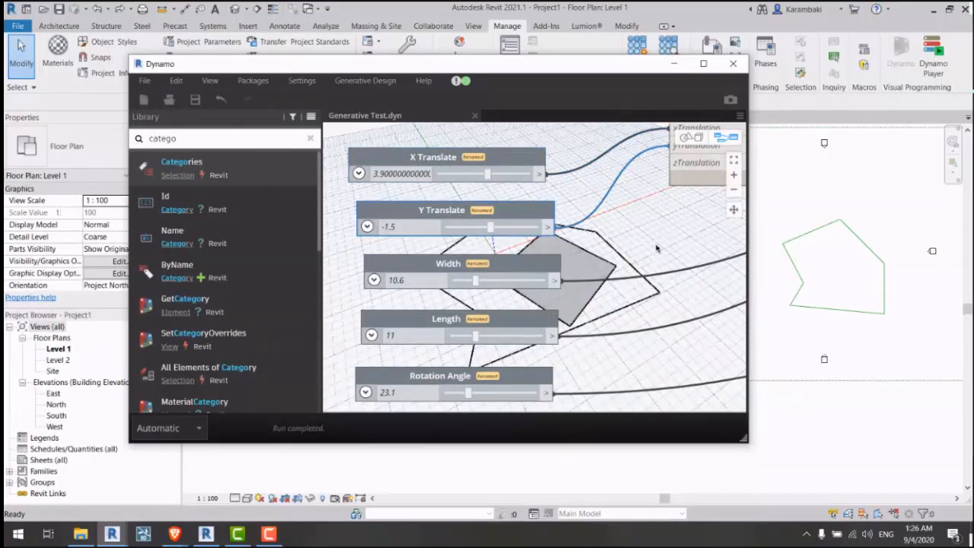
{"action": "key", "text": "ctrl+b"}
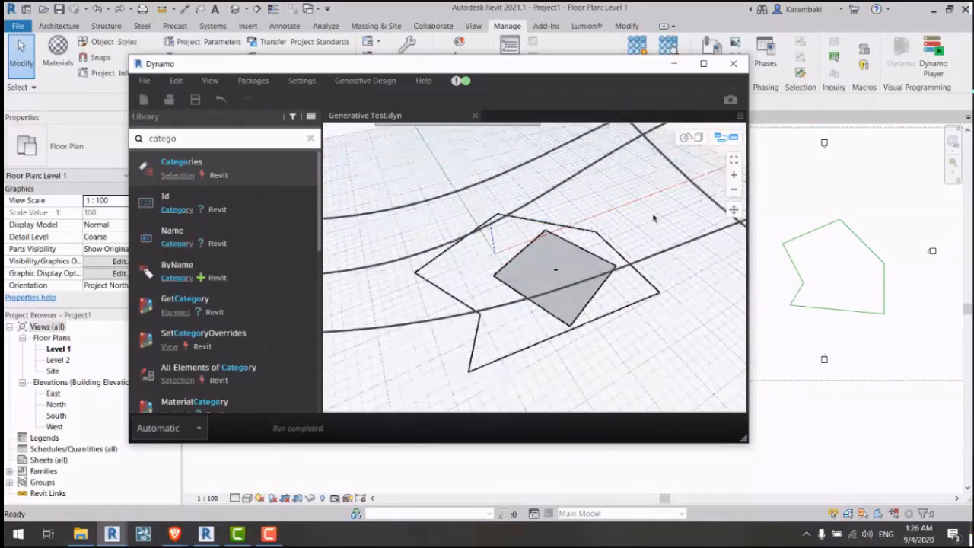
{"action": "left_click_drag", "start_coordinate": [652, 219], "coordinate": [407, 379]}
{"action": "key", "text": "ctrl+b"}
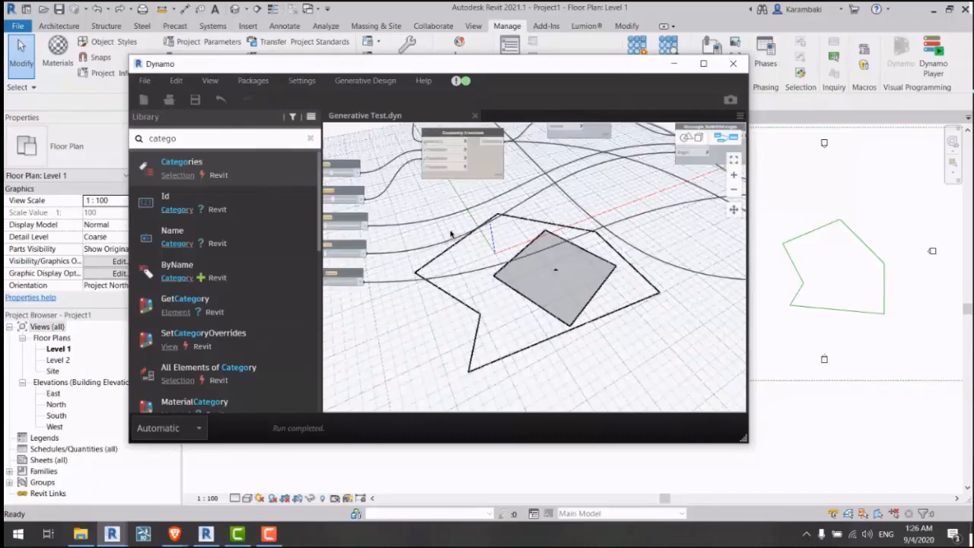
Step: Box-select the five slider nodes, apply a context-menu option to them, and save the graph
{"action": "middle_click_drag", "start_coordinate": [480, 195], "coordinate": [482, 173]}
{"action": "left_click_drag", "start_coordinate": [511, 158], "coordinate": [418, 389]}
{"action": "right_click", "coordinate": [567, 283]}
{"action": "left_click", "coordinate": [598, 332]}
{"action": "middle_click_drag", "start_coordinate": [659, 260], "coordinate": [478, 234]}
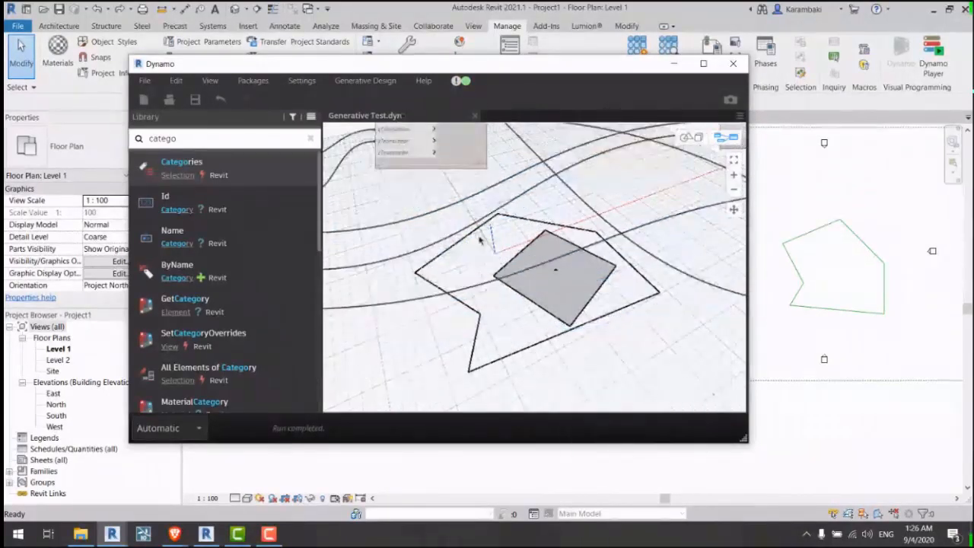
{"action": "scroll", "coordinate": [478, 243], "scroll_direction": "down", "scroll_amount": 5}
{"action": "middle_click_drag", "start_coordinate": [376, 260], "coordinate": [520, 276]}
{"action": "key", "text": "ctrl+s"}
{"action": "scroll", "coordinate": [441, 198], "scroll_direction": "up", "scroll_amount": 10}
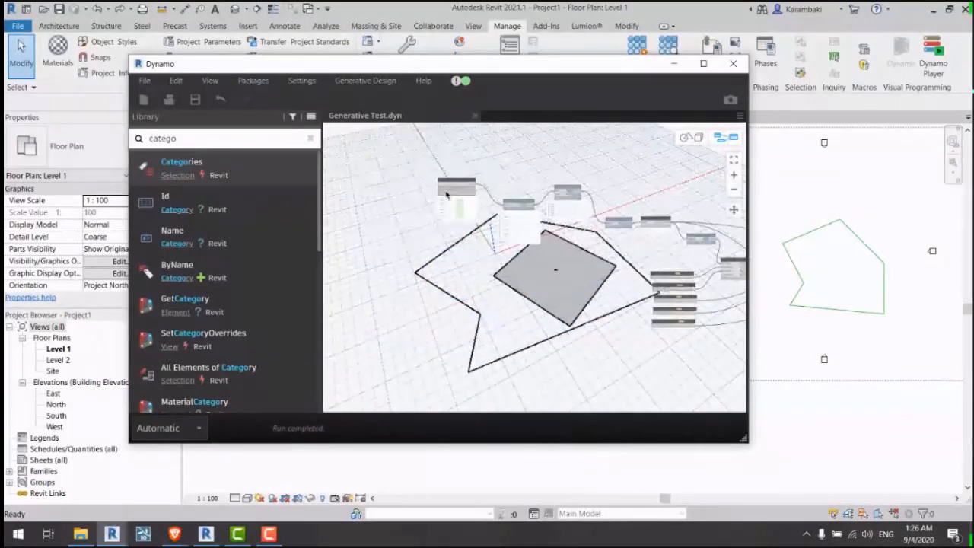
{"action": "scroll", "coordinate": [354, 202], "scroll_direction": "down", "scroll_amount": 3}
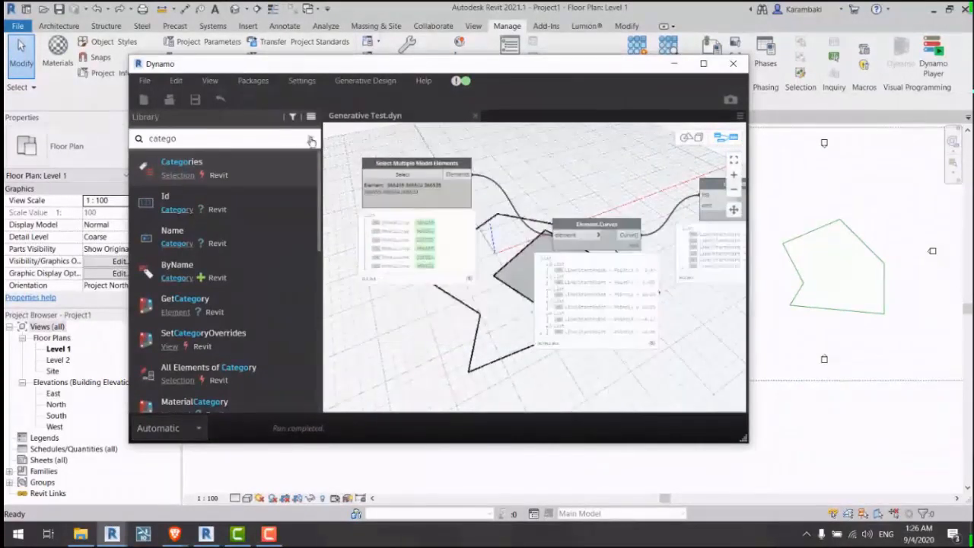
Step: Clear the library search, expand GenerativeDesign > Selection, and bring the Geometry.DoesIntersect nodes into view
{"action": "left_click", "coordinate": [310, 138]}
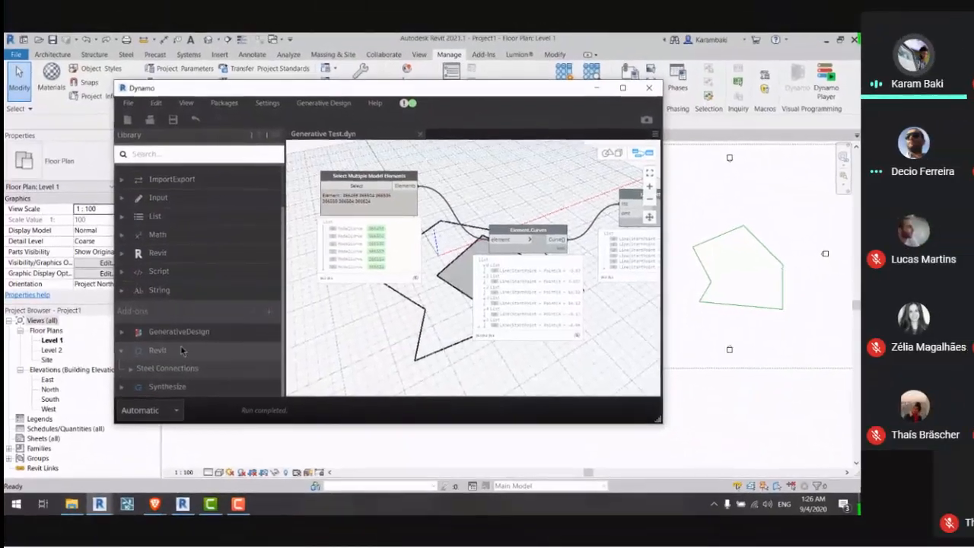
{"action": "left_click", "coordinate": [201, 358]}
{"action": "left_click", "coordinate": [172, 349]}
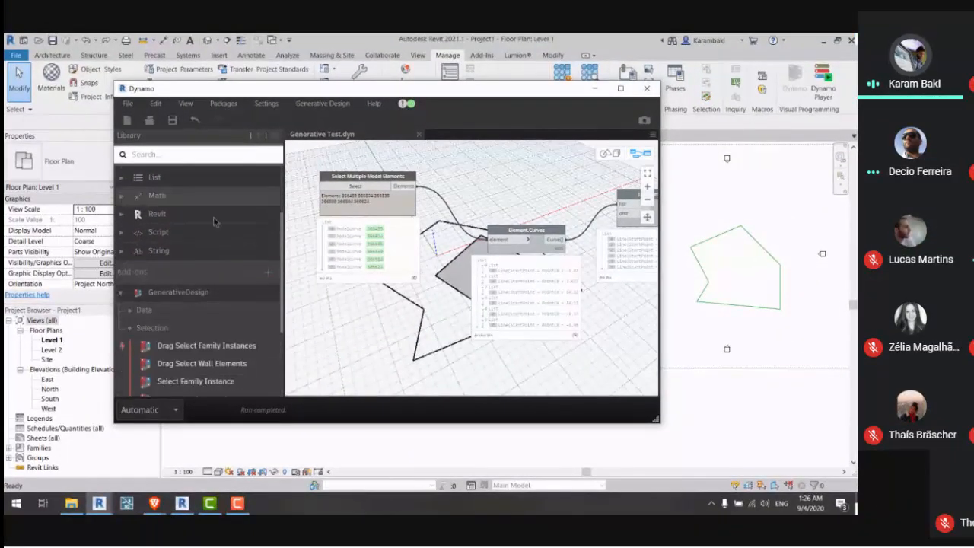
{"action": "scroll", "coordinate": [212, 225], "scroll_direction": "down", "scroll_amount": 3}
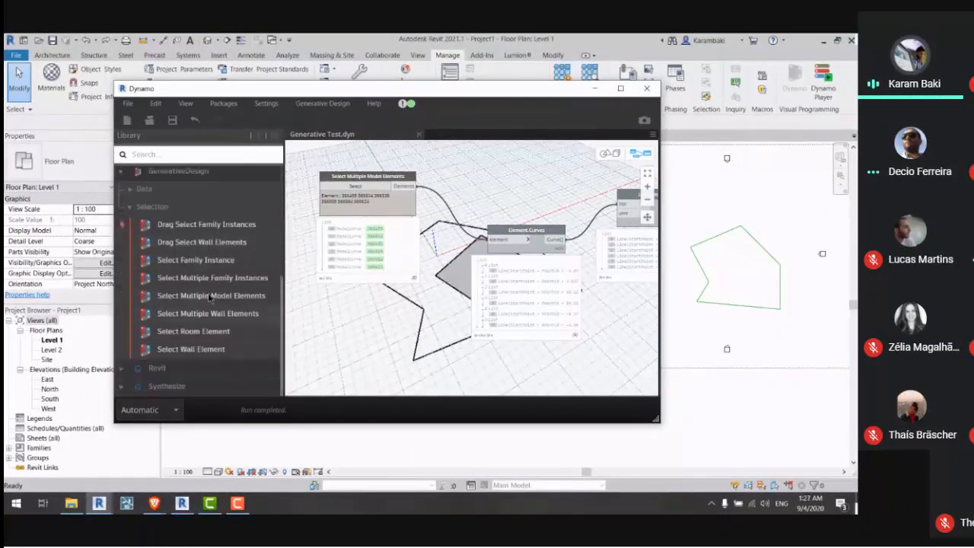
{"action": "middle_click_drag", "start_coordinate": [534, 256], "coordinate": [335, 241]}
{"action": "middle_click_drag", "start_coordinate": [623, 356], "coordinate": [373, 309]}
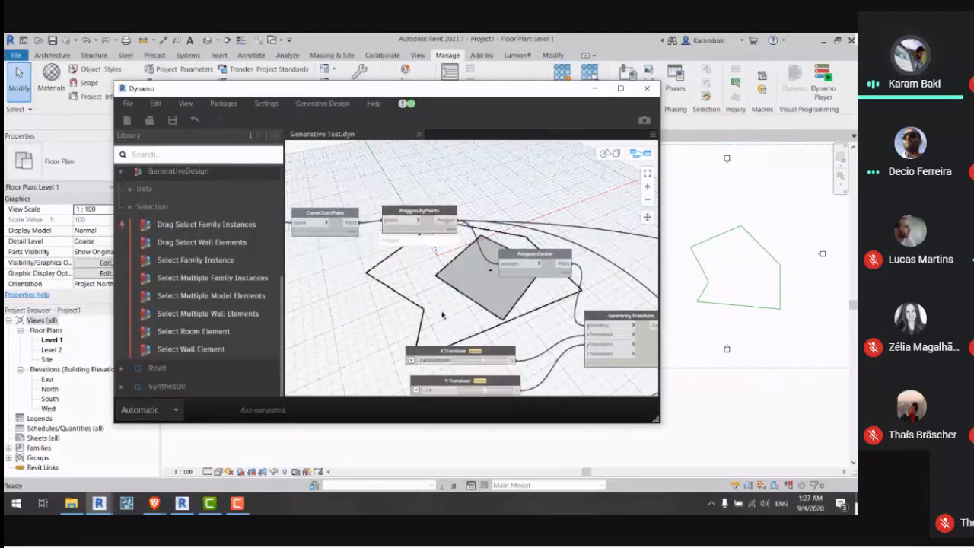
{"action": "middle_click_drag", "start_coordinate": [639, 327], "coordinate": [362, 283]}
{"action": "middle_click_drag", "start_coordinate": [593, 321], "coordinate": [370, 292]}
{"action": "middle_click_drag", "start_coordinate": [631, 335], "coordinate": [365, 289]}
{"action": "middle_click_drag", "start_coordinate": [406, 316], "coordinate": [436, 292]}
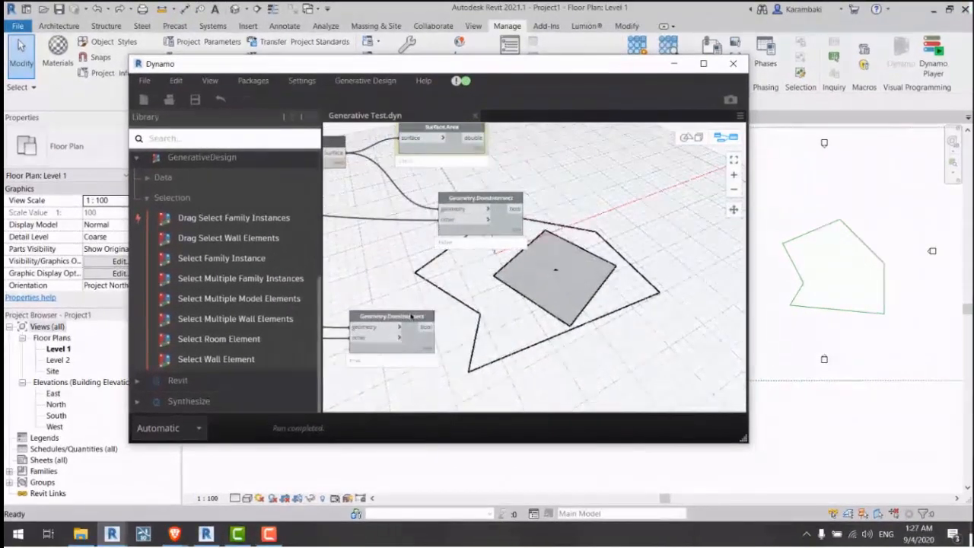
{"action": "left_click_drag", "start_coordinate": [411, 317], "coordinate": [493, 280]}
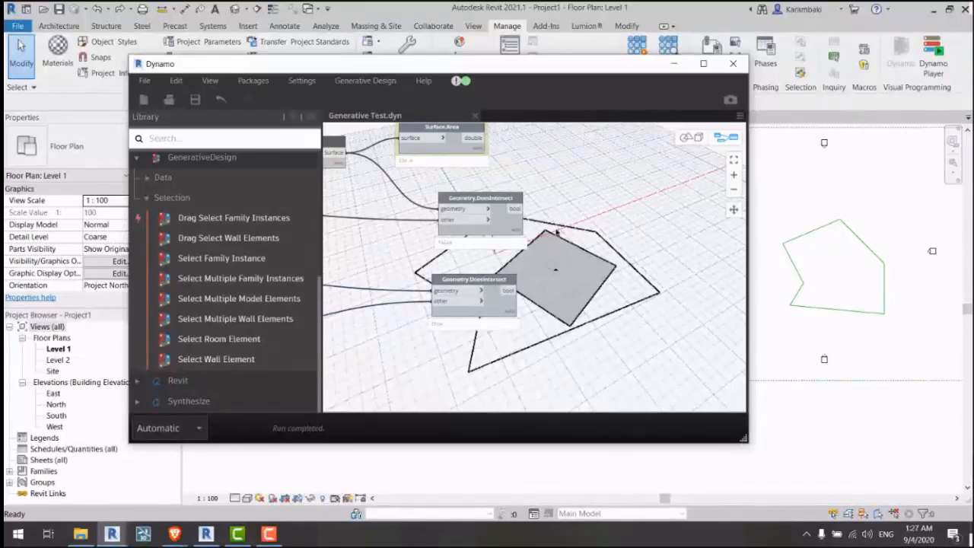
{"action": "middle_click_drag", "start_coordinate": [416, 244], "coordinate": [538, 258]}
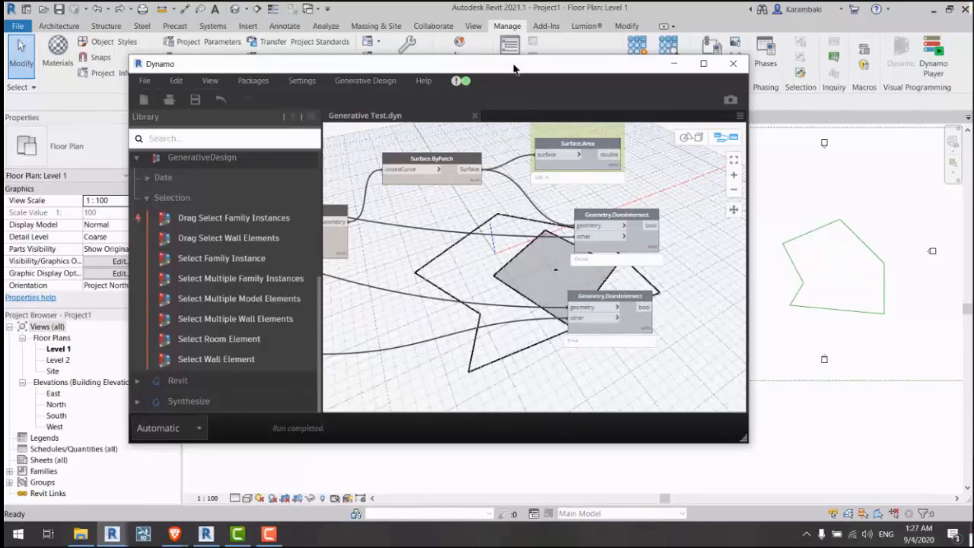
Step: Check the installed packages list for GenerativeDesign 1.3.1 and its add-ons, then close it
{"action": "left_click", "coordinate": [364, 80]}
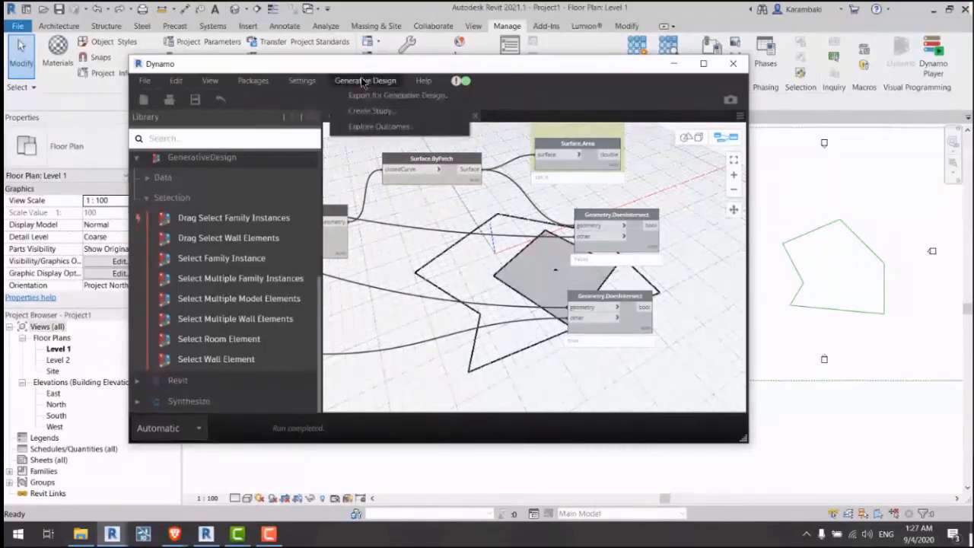
{"action": "left_click", "coordinate": [304, 111]}
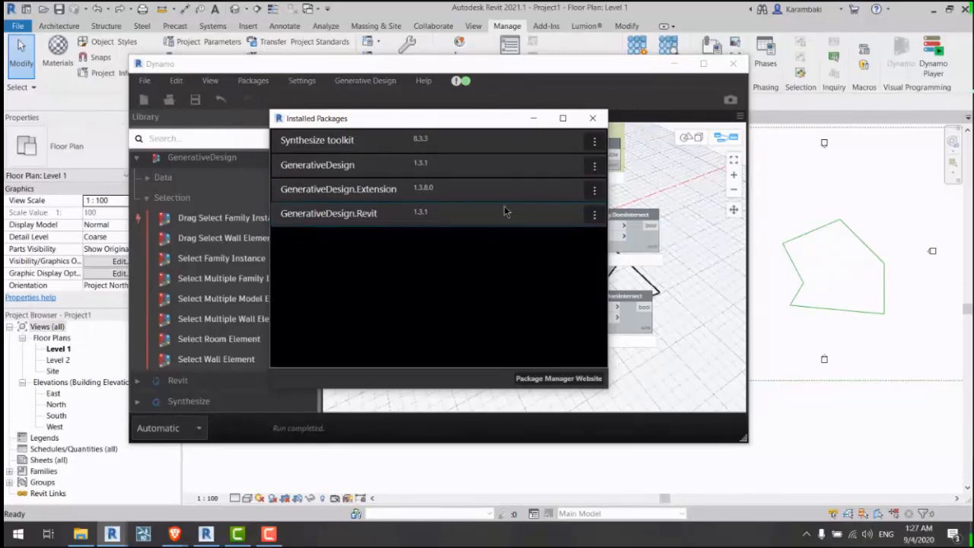
{"action": "left_click", "coordinate": [593, 118]}
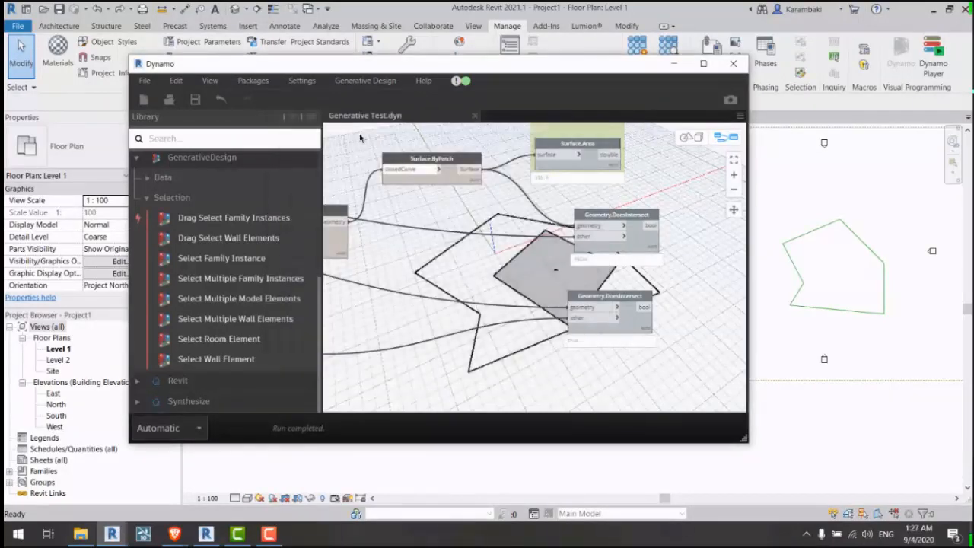
Step: Shift the Dynamo window left and pan the graph to the intersection checks
{"action": "left_click", "coordinate": [253, 80]}
{"action": "left_click", "coordinate": [386, 267]}
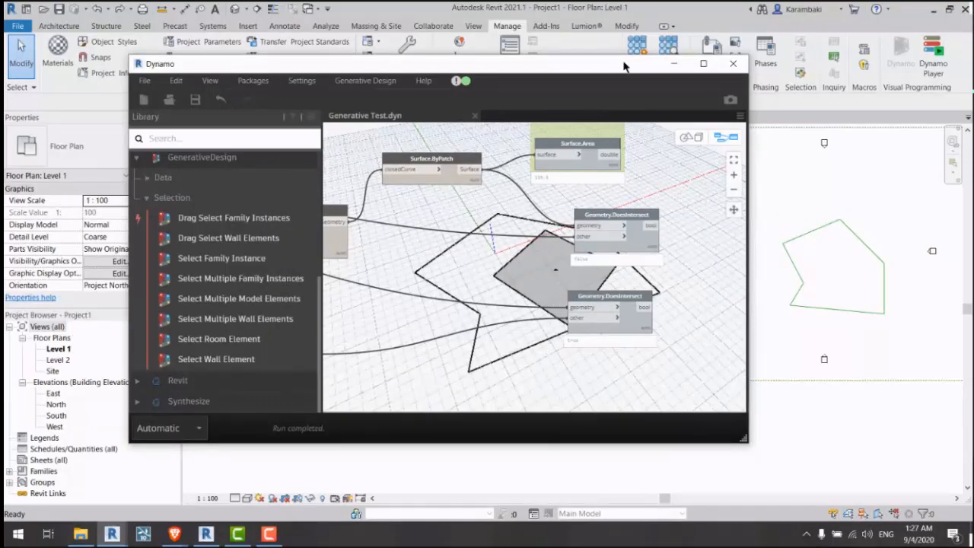
{"action": "left_click_drag", "start_coordinate": [623, 66], "coordinate": [606, 90]}
{"action": "middle_click_drag", "start_coordinate": [641, 217], "coordinate": [479, 207]}
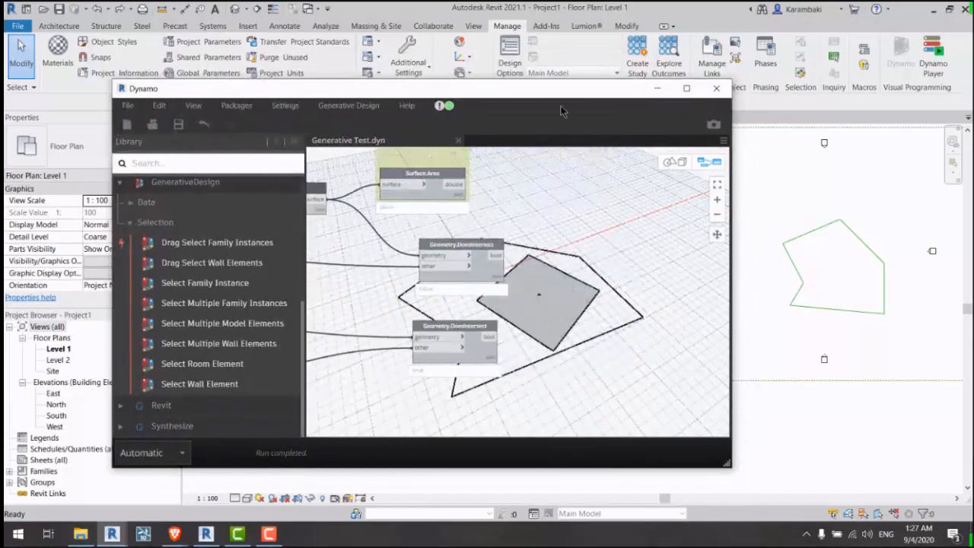
{"action": "left_click_drag", "start_coordinate": [559, 95], "coordinate": [512, 114]}
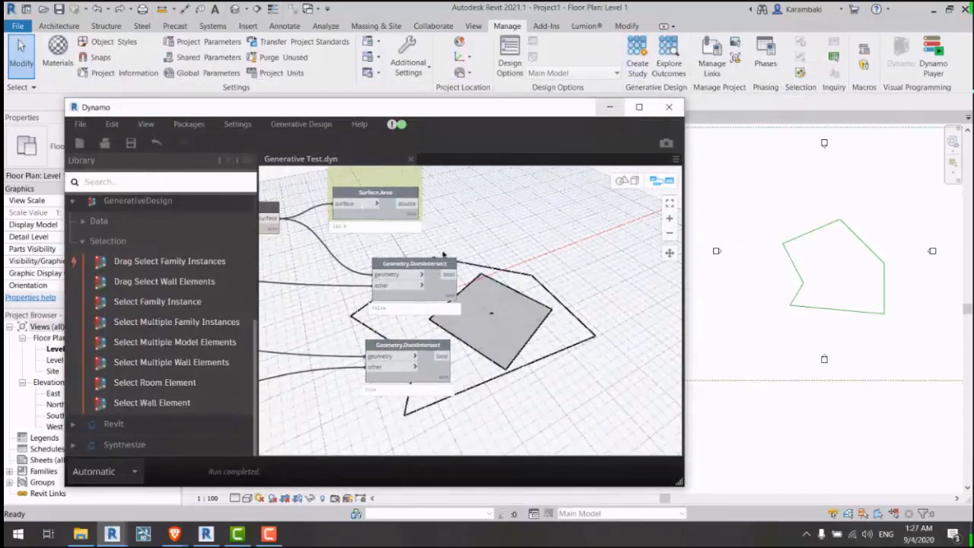
{"action": "mouse_move", "coordinate": [517, 263]}
{"action": "middle_mouse_down"}
{"action": "mouse_move", "coordinate": [528, 291]}
{"action": "mouse_move", "coordinate": [515, 262]}
{"action": "middle_mouse_up"}
Step: Select and reposition both Geometry.DoesIntersect nodes, showing false and true results
{"action": "left_click_drag", "start_coordinate": [525, 268], "coordinate": [403, 386]}
{"action": "scroll", "coordinate": [489, 315], "scroll_direction": "up", "scroll_amount": 3}
{"action": "left_click_drag", "start_coordinate": [401, 243], "coordinate": [406, 240]}
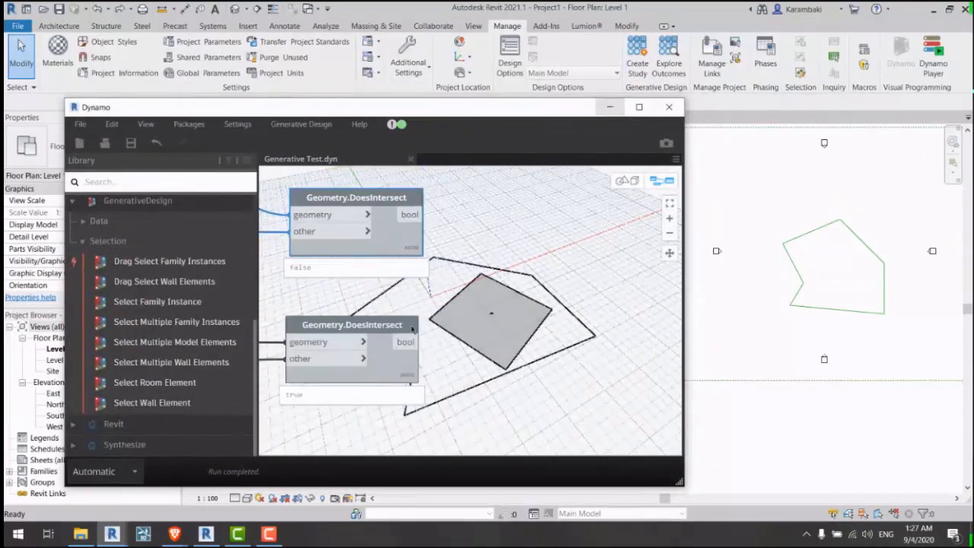
{"action": "left_click_drag", "start_coordinate": [398, 367], "coordinate": [415, 356]}
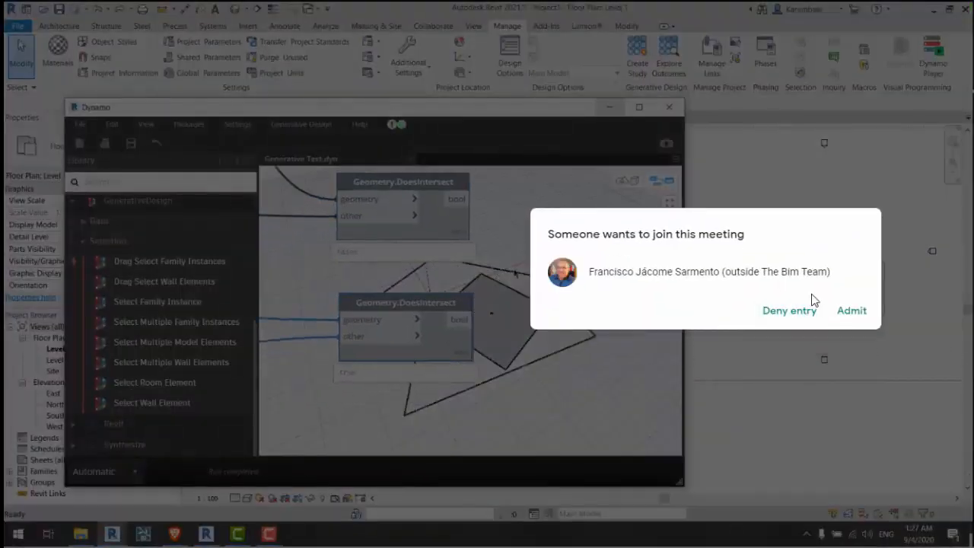
{"action": "left_click", "coordinate": [846, 313]}
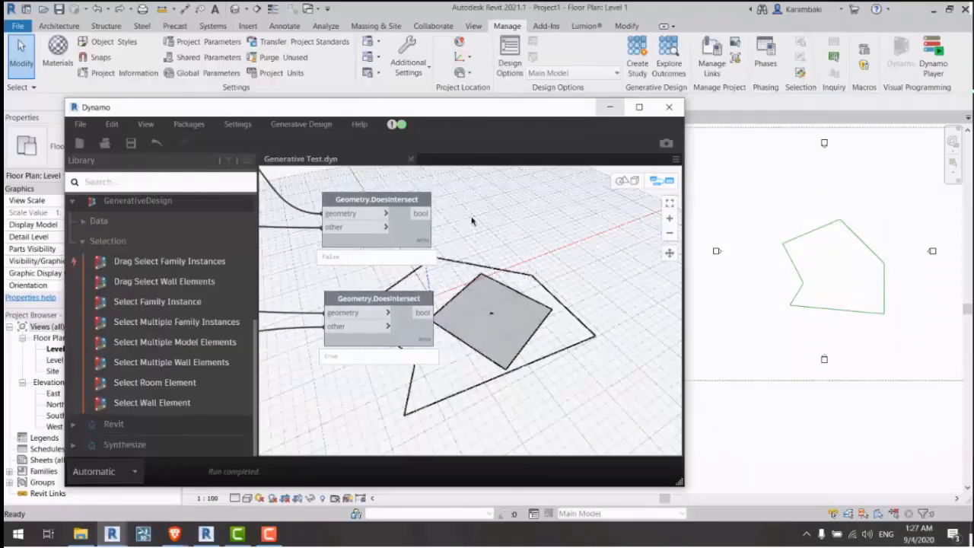
{"action": "middle_click_drag", "start_coordinate": [468, 277], "coordinate": [492, 308]}
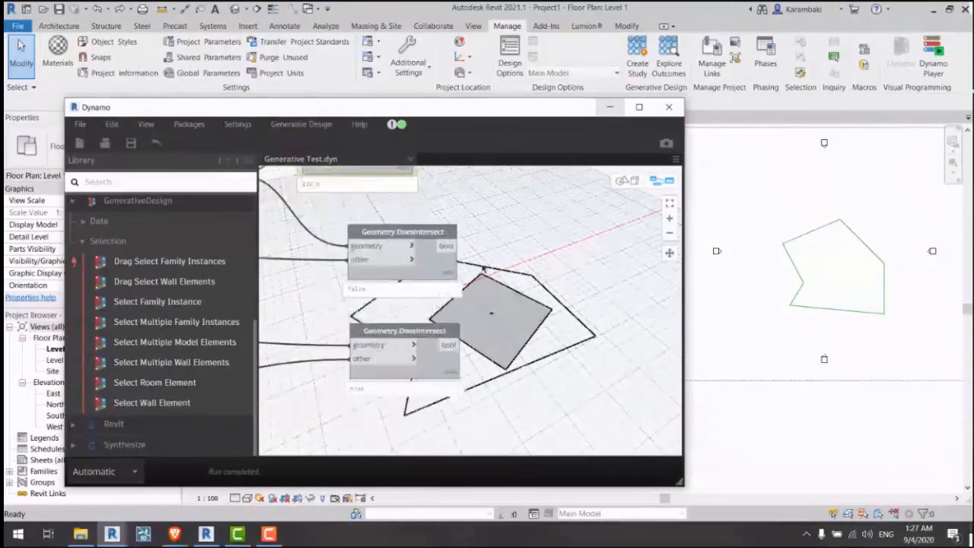
{"action": "left_click_drag", "start_coordinate": [493, 262], "coordinate": [432, 373]}
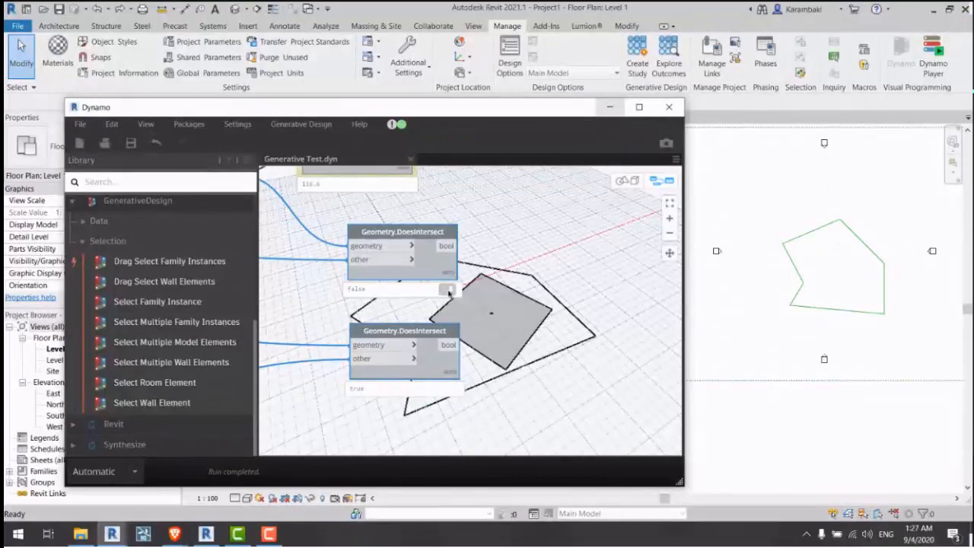
{"action": "middle_click_drag", "start_coordinate": [490, 289], "coordinate": [591, 290]}
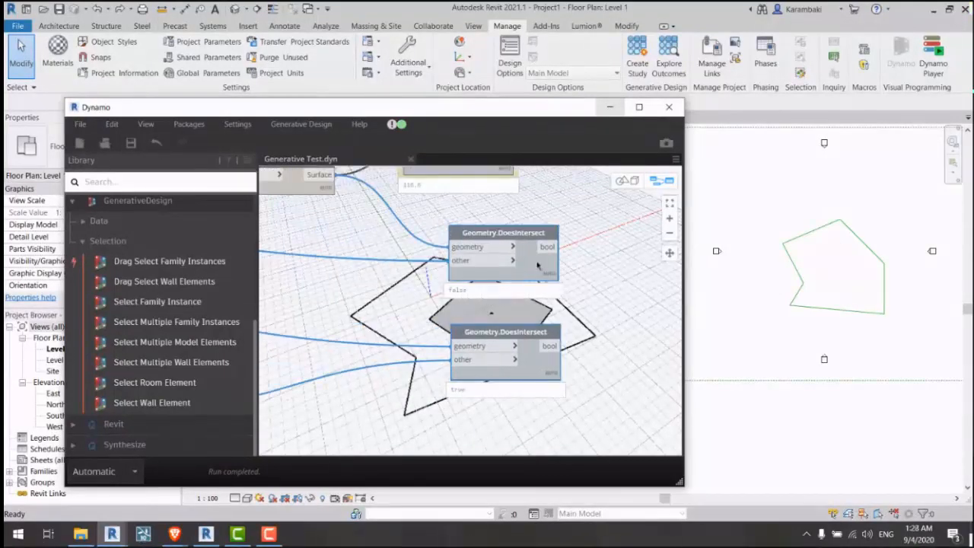
{"action": "middle_click_drag", "start_coordinate": [524, 265], "coordinate": [380, 278]}
Step: Add a Python Script node from a 'python' library search, with a second input IN[1]
{"action": "left_click", "coordinate": [181, 185]}
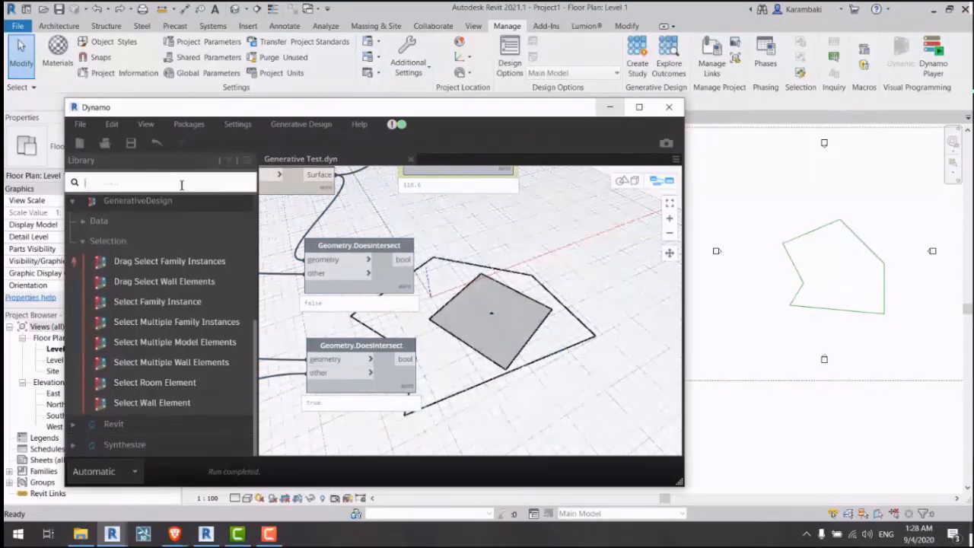
{"action": "type", "text": "python"}
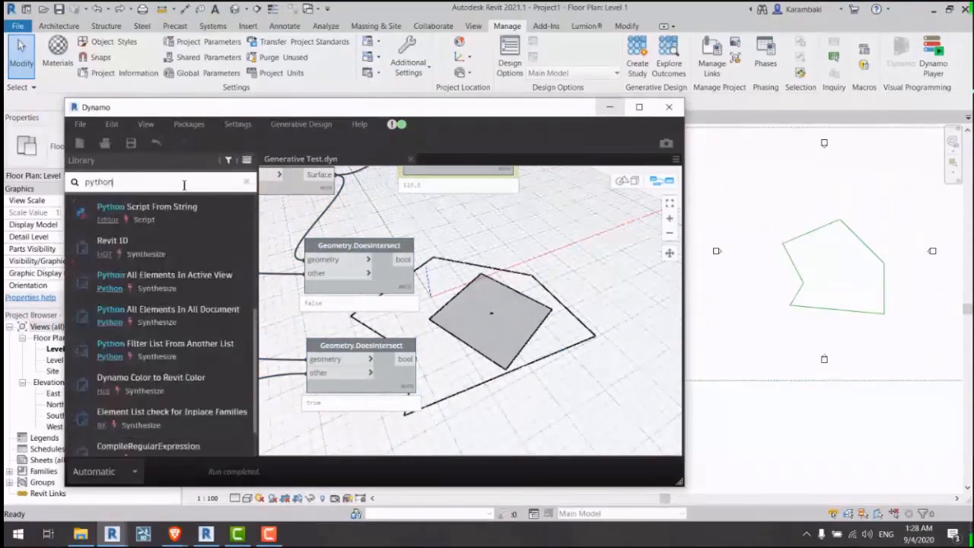
{"action": "left_click", "coordinate": [181, 223]}
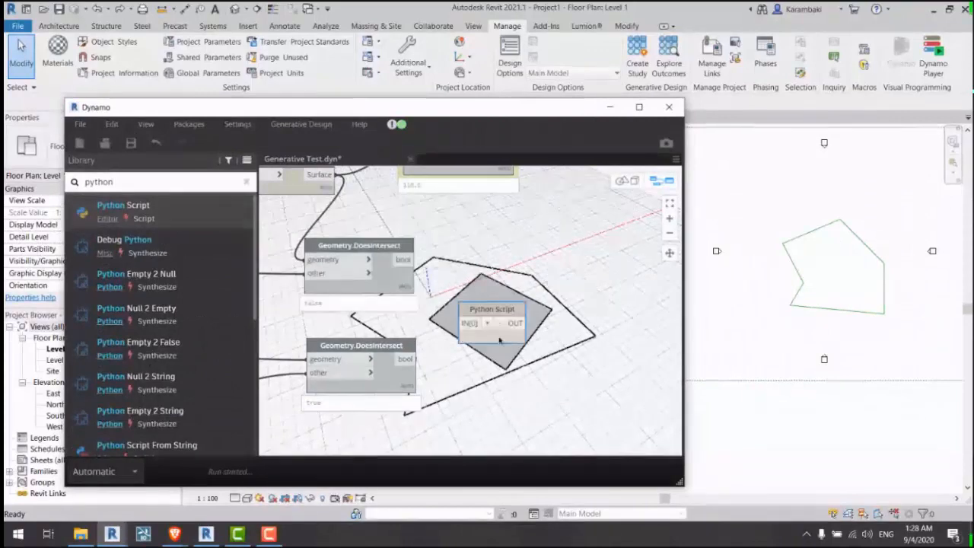
{"action": "left_click", "coordinate": [489, 324]}
{"action": "left_click_drag", "start_coordinate": [491, 310], "coordinate": [550, 304]}
Step: Wire the upper DoesIntersect result to IN[0] and the lower one to IN[1]
{"action": "left_click", "coordinate": [528, 318]}
{"action": "left_click", "coordinate": [405, 261]}
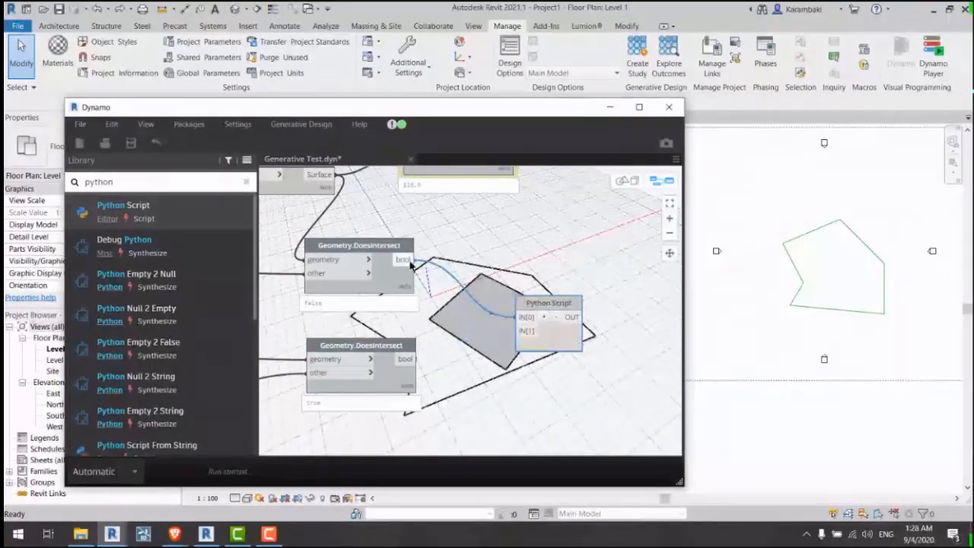
{"action": "left_click", "coordinate": [405, 360]}
{"action": "left_click", "coordinate": [526, 331]}
{"action": "middle_click_drag", "start_coordinate": [541, 342], "coordinate": [531, 255]}
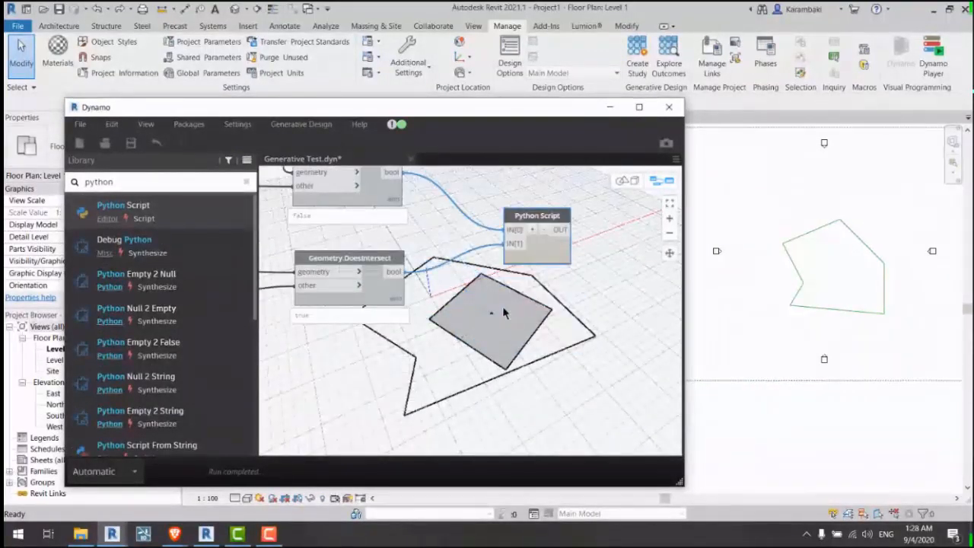
{"action": "middle_click_drag", "start_coordinate": [502, 309], "coordinate": [513, 326]}
{"action": "left_click", "coordinate": [513, 326]}
Step: Tidy the layout by aligning the two DoesIntersect nodes beside the script
{"action": "middle_click_drag", "start_coordinate": [371, 216], "coordinate": [387, 242]}
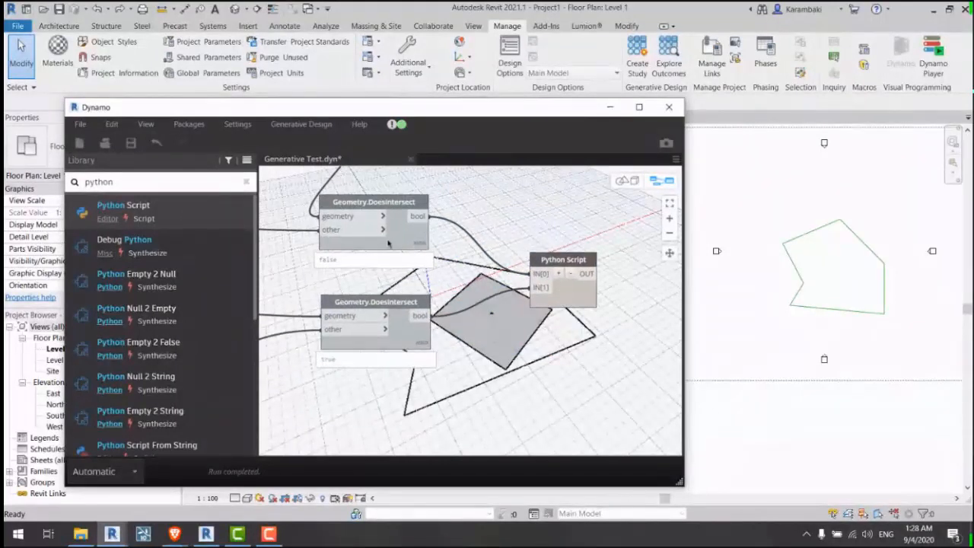
{"action": "mouse_move", "coordinate": [404, 236]}
{"action": "left_mouse_down"}
{"action": "mouse_move", "coordinate": [410, 244]}
{"action": "mouse_move", "coordinate": [427, 232]}
{"action": "mouse_move", "coordinate": [418, 236]}
{"action": "left_mouse_up"}
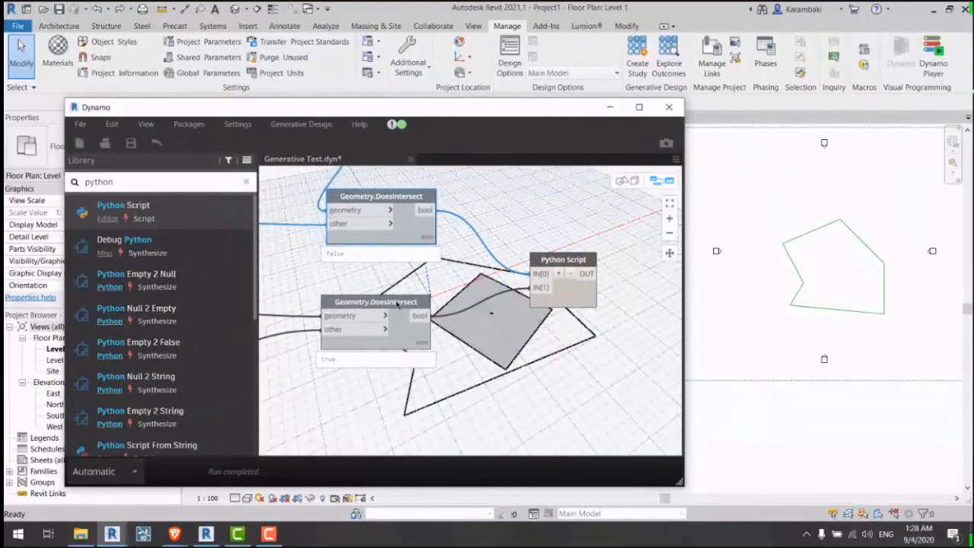
{"action": "mouse_move", "coordinate": [397, 303]}
{"action": "left_mouse_down"}
{"action": "mouse_move", "coordinate": [402, 281]}
{"action": "mouse_move", "coordinate": [402, 301]}
{"action": "left_mouse_up"}
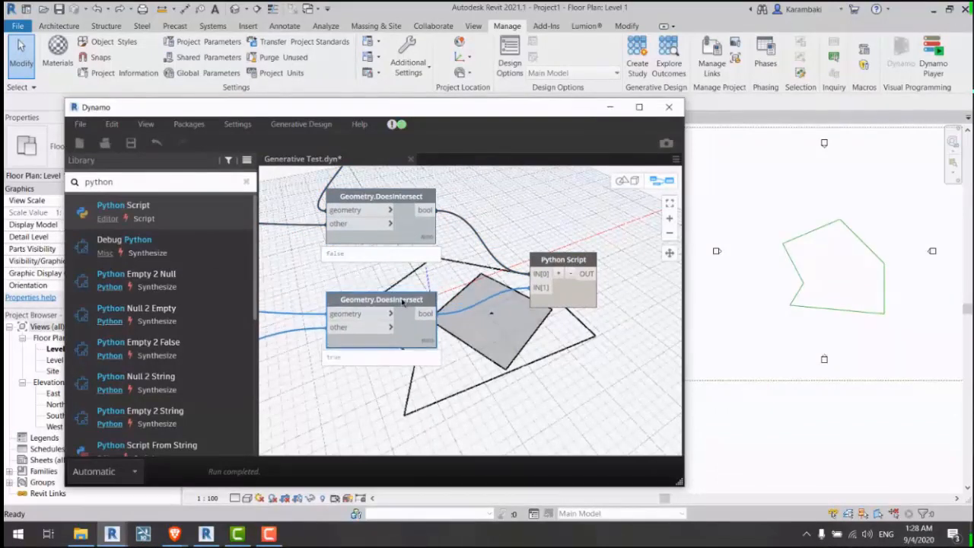
{"action": "middle_click_drag", "start_coordinate": [467, 262], "coordinate": [481, 300]}
{"action": "left_click", "coordinate": [471, 299]}
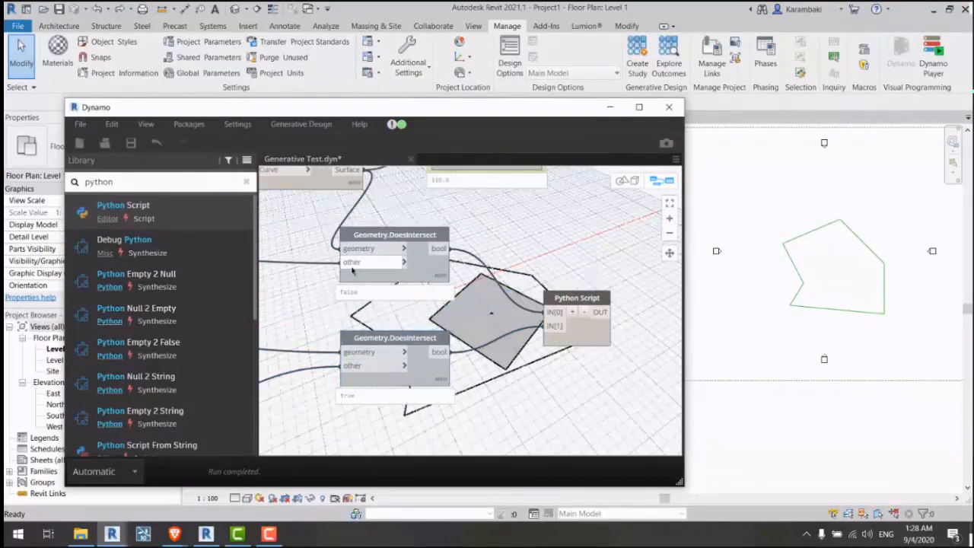
{"action": "mouse_move", "coordinate": [435, 270]}
{"action": "left_mouse_down"}
{"action": "mouse_move", "coordinate": [432, 246]}
{"action": "mouse_move", "coordinate": [459, 270]}
{"action": "mouse_move", "coordinate": [451, 263]}
{"action": "left_mouse_up"}
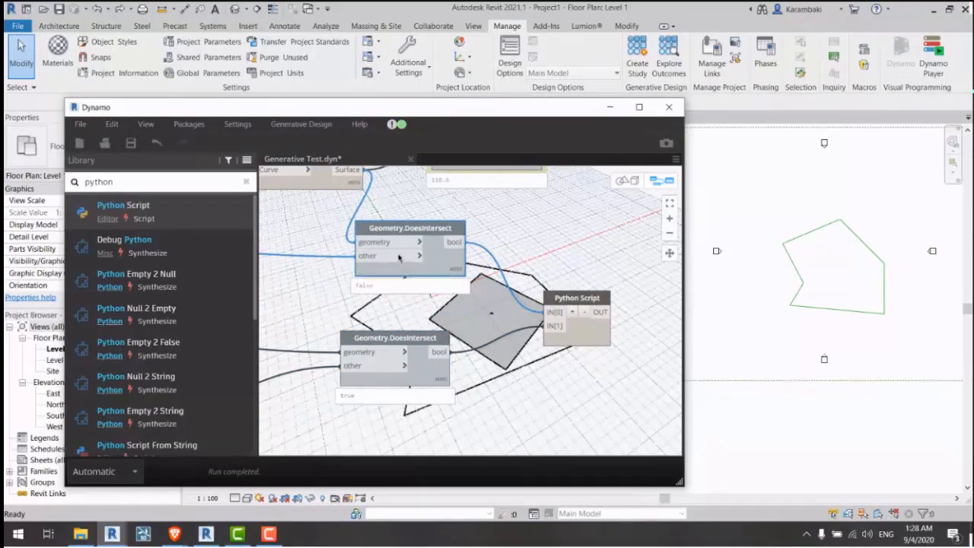
{"action": "middle_click_drag", "start_coordinate": [318, 240], "coordinate": [330, 251]}
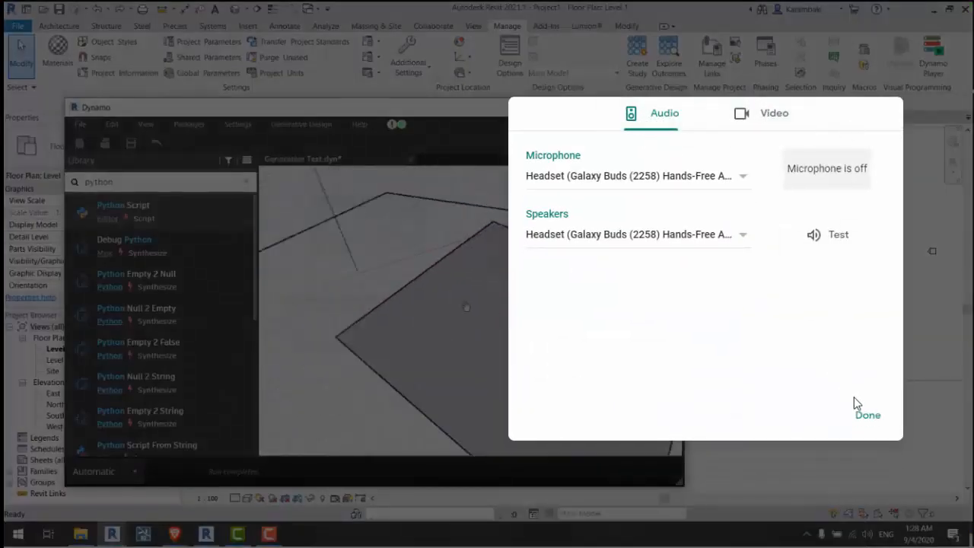
{"action": "left_click", "coordinate": [884, 417]}
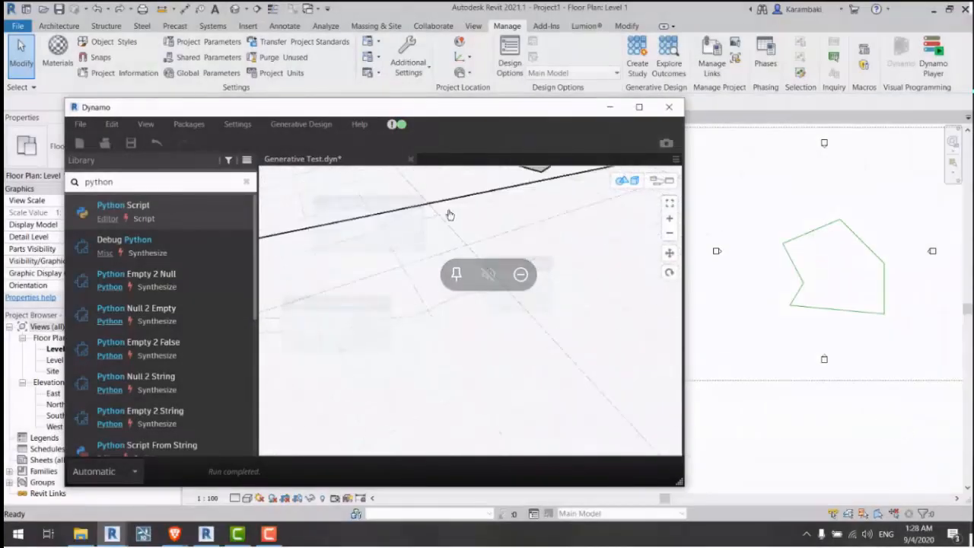
{"action": "left_click_drag", "start_coordinate": [374, 336], "coordinate": [395, 335]}
{"action": "key", "text": "ctrl+b"}
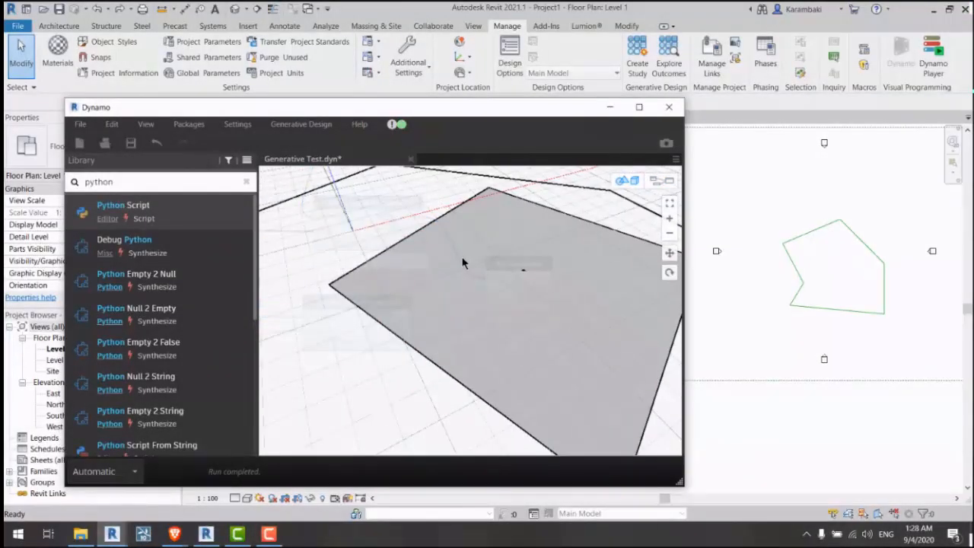
{"action": "scroll", "coordinate": [458, 263], "scroll_direction": "down", "scroll_amount": 3}
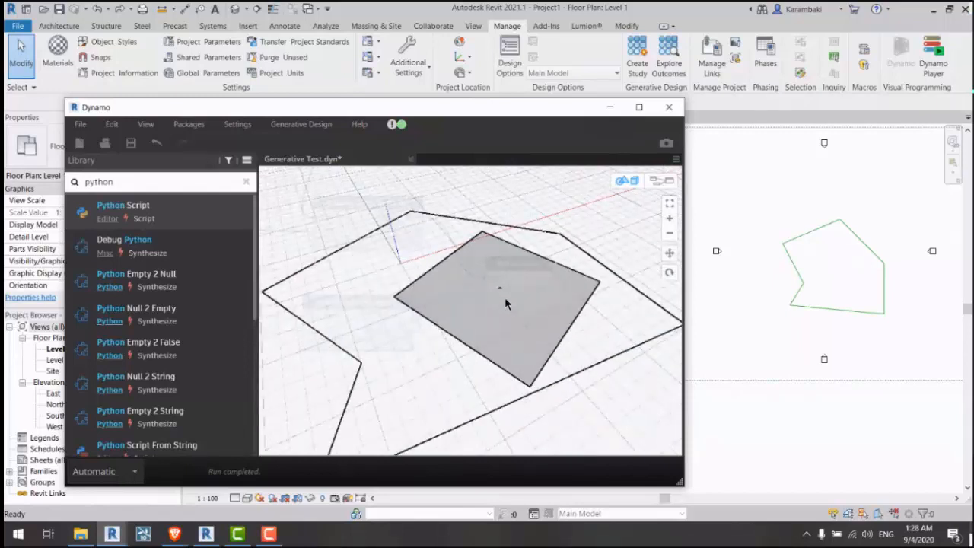
{"action": "scroll", "coordinate": [502, 297], "scroll_direction": "up", "scroll_amount": 6}
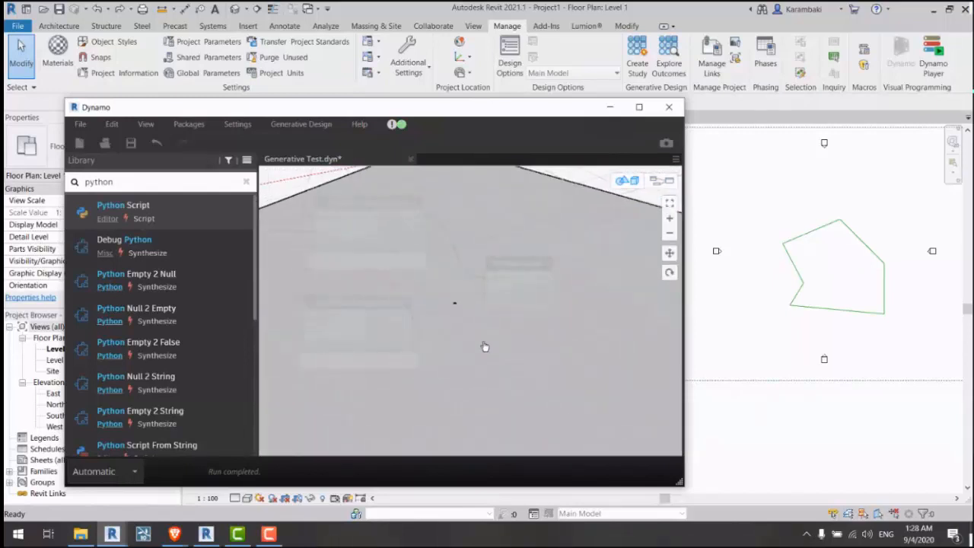
{"action": "scroll", "coordinate": [482, 319], "scroll_direction": "down", "scroll_amount": 5}
{"action": "key", "text": "ctrl+b"}
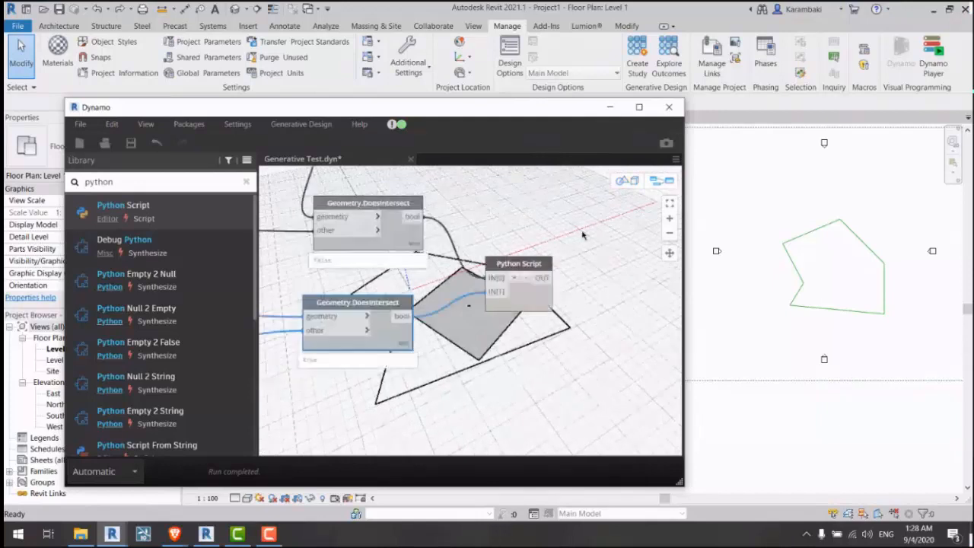
{"action": "scroll", "coordinate": [582, 235], "scroll_direction": "down", "scroll_amount": 5}
{"action": "middle_click_drag", "start_coordinate": [391, 233], "coordinate": [462, 258]}
{"action": "scroll", "coordinate": [463, 259], "scroll_direction": "up", "scroll_amount": 4}
{"action": "middle_click_drag", "start_coordinate": [360, 262], "coordinate": [454, 223]}
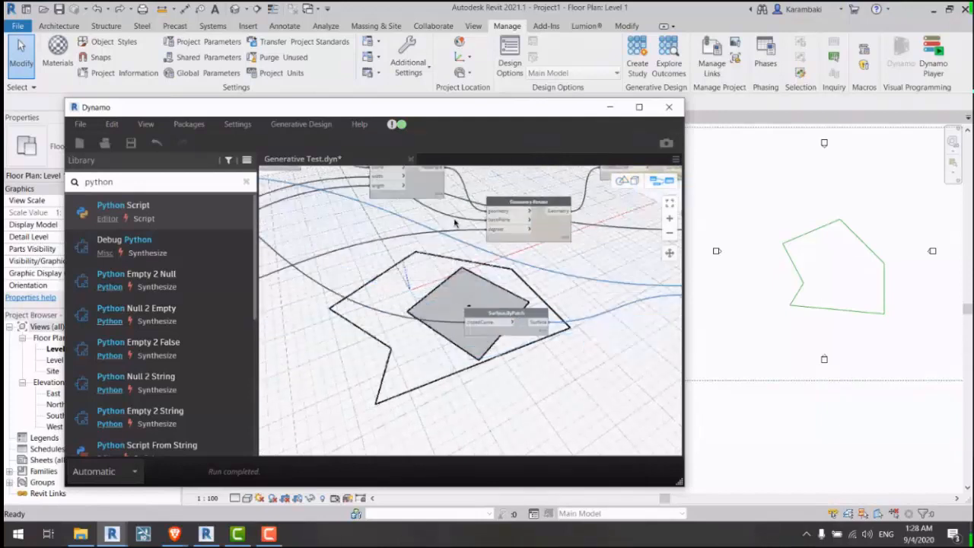
{"action": "left_click", "coordinate": [508, 309]}
{"action": "right_click", "coordinate": [407, 258]}
{"action": "left_click", "coordinate": [457, 309]}
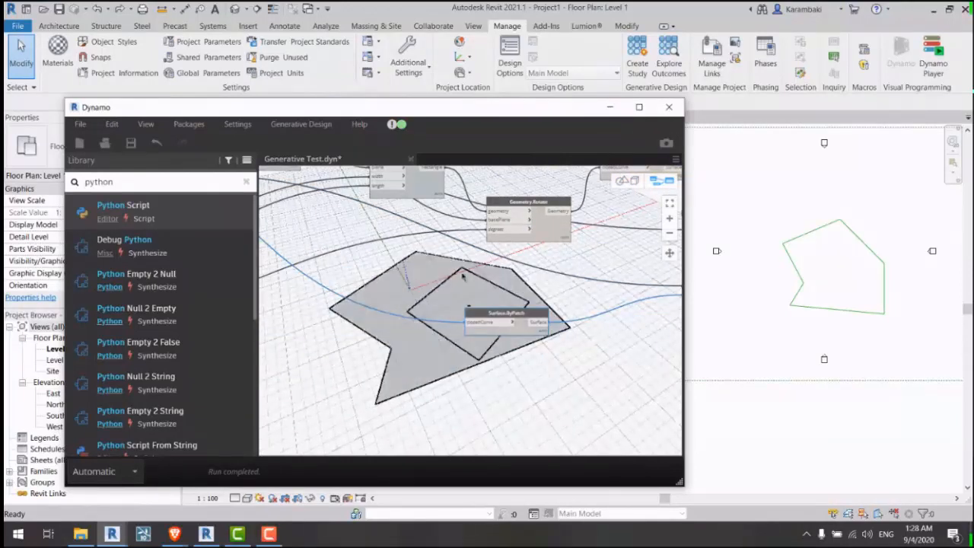
{"action": "left_click_drag", "start_coordinate": [527, 279], "coordinate": [420, 347]}
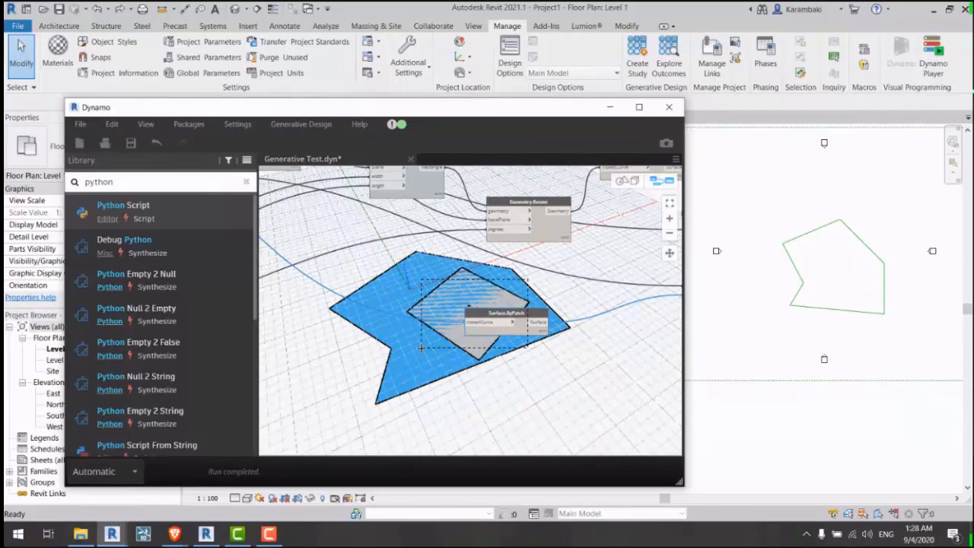
{"action": "right_click", "coordinate": [398, 256]}
{"action": "left_click", "coordinate": [428, 310]}
{"action": "middle_click_drag", "start_coordinate": [435, 287], "coordinate": [353, 269]}
{"action": "middle_click_drag", "start_coordinate": [654, 257], "coordinate": [449, 329]}
{"action": "scroll", "coordinate": [525, 239], "scroll_direction": "up", "scroll_amount": 3}
{"action": "right_click", "coordinate": [512, 250]}
{"action": "left_click", "coordinate": [426, 270]}
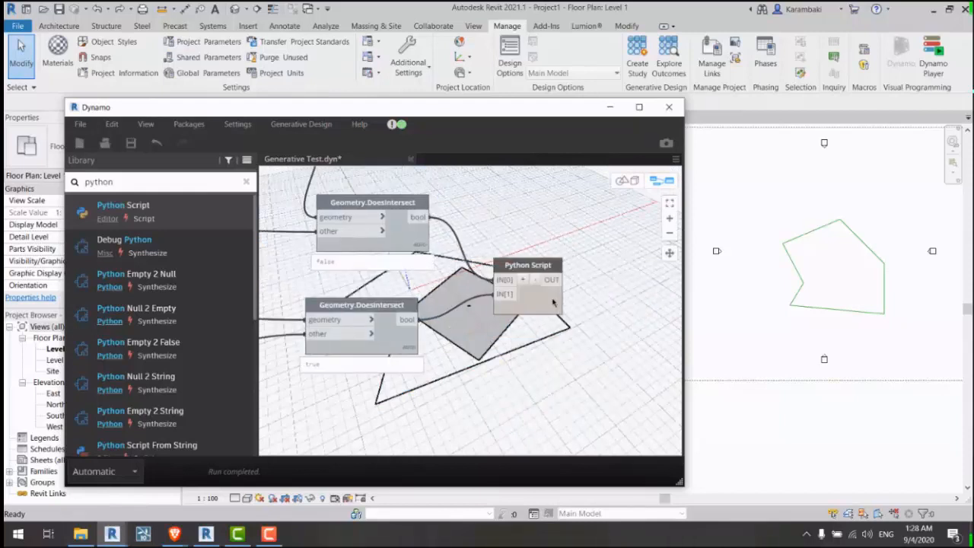
{"action": "left_click_drag", "start_coordinate": [551, 302], "coordinate": [554, 283]}
{"action": "scroll", "coordinate": [508, 306], "scroll_direction": "up", "scroll_amount": 2}
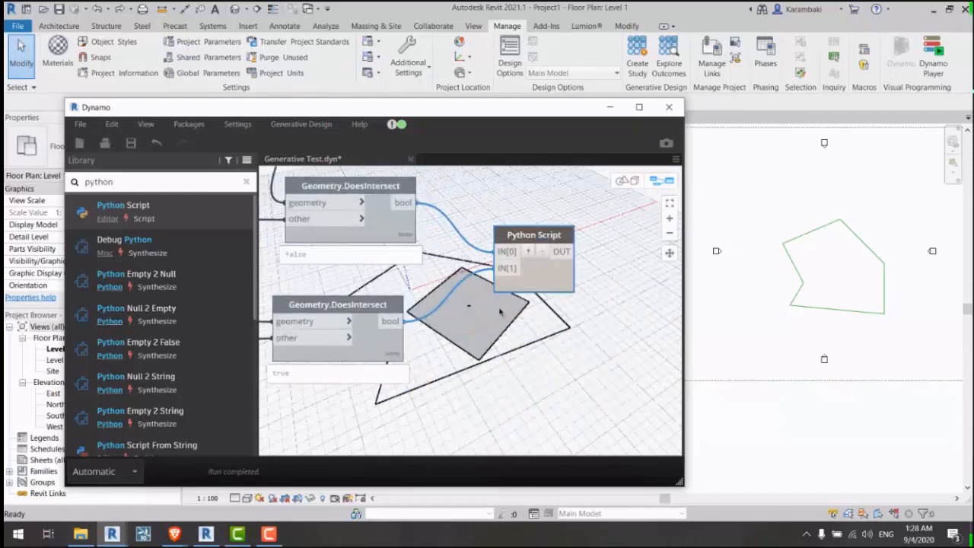
{"action": "right_click", "coordinate": [542, 271]}
Step: In the Python Script editor, add an input variable line named 'inputone'
{"action": "left_click", "coordinate": [572, 421]}
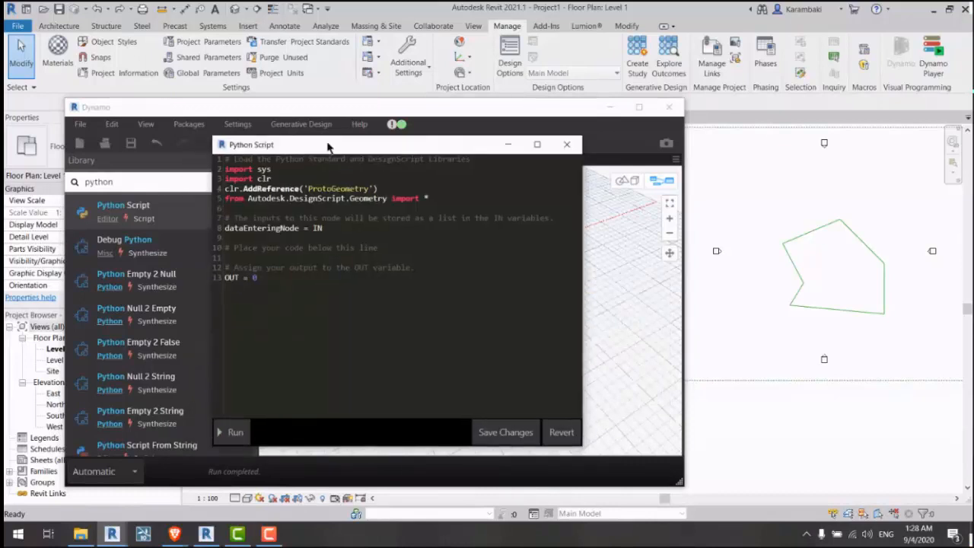
{"action": "key", "text": "Return"}
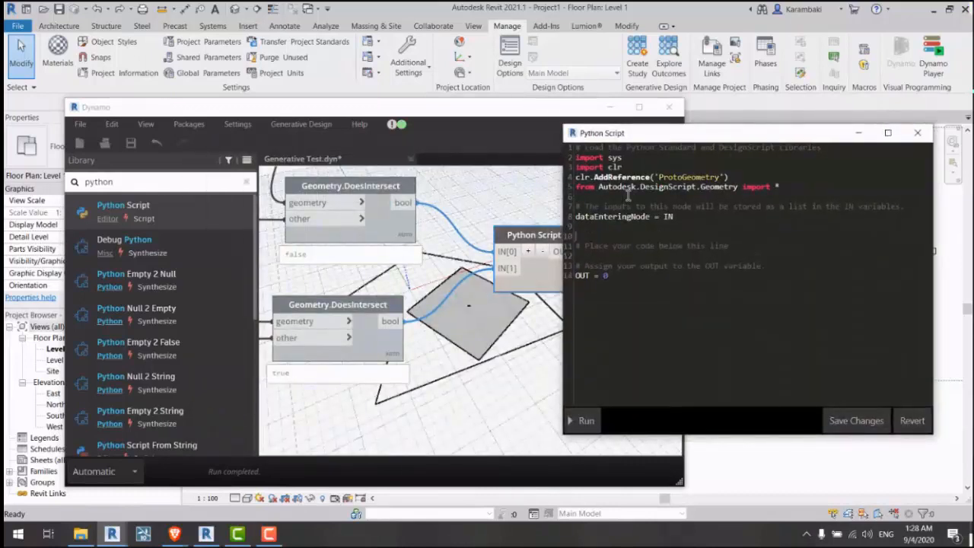
{"action": "type", "text": "inputone = IN[0"}
{"action": "key", "text": "Return"}
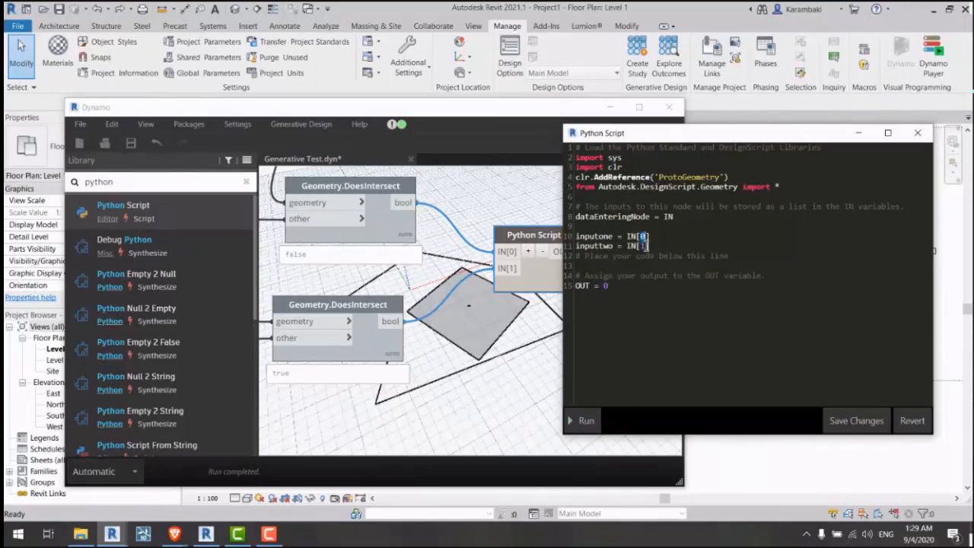
Step: Save the script changes, then reopen the Python Script code editor
{"action": "double_click", "coordinate": [642, 245]}
{"action": "left_click", "coordinate": [831, 416]}
{"action": "scroll", "coordinate": [527, 267], "scroll_direction": "up", "scroll_amount": 10}
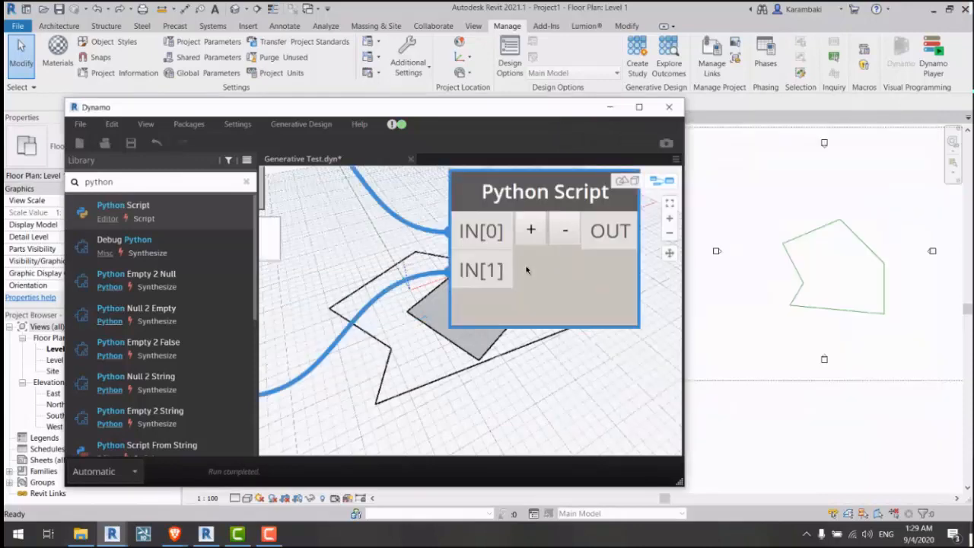
{"action": "scroll", "coordinate": [481, 280], "scroll_direction": "down", "scroll_amount": 5}
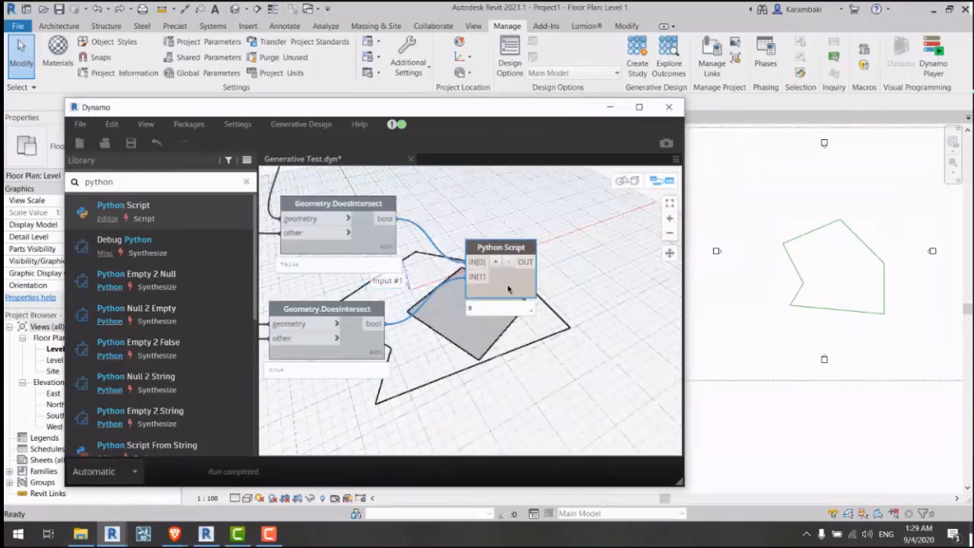
{"action": "right_click", "coordinate": [502, 285]}
{"action": "left_click", "coordinate": [561, 430]}
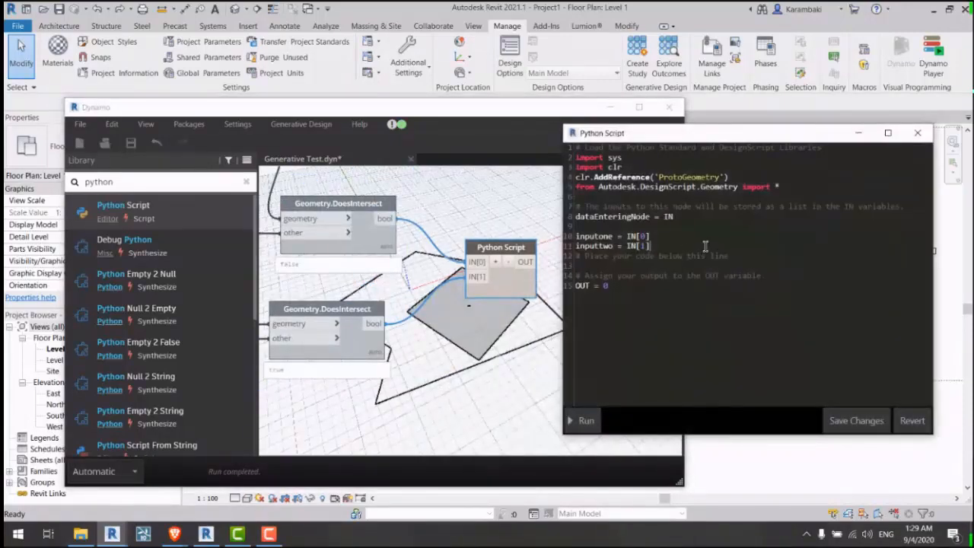
Step: Add an 'else:' branch with an indented line below it
{"action": "key", "text": "Return"}
{"action": "key", "text": "Return"}
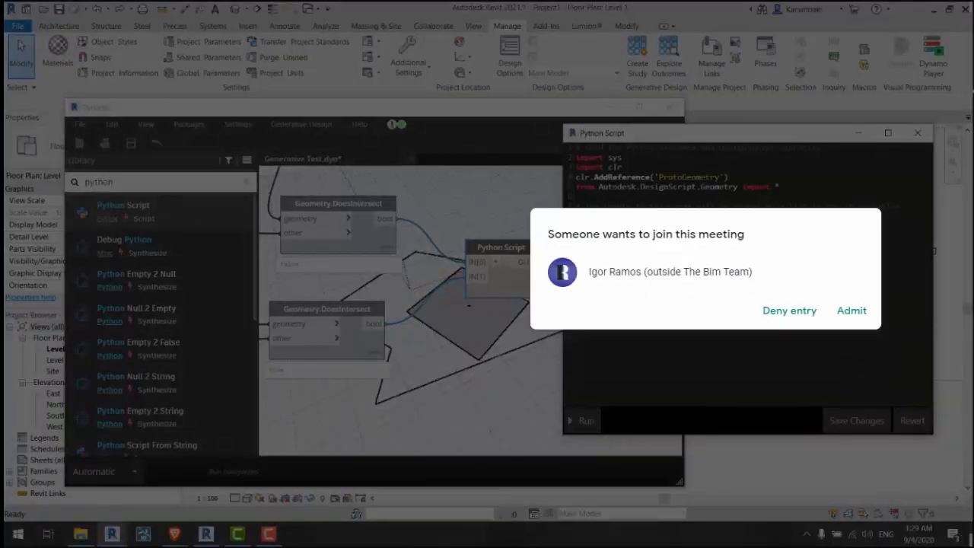
{"action": "left_click", "coordinate": [855, 315]}
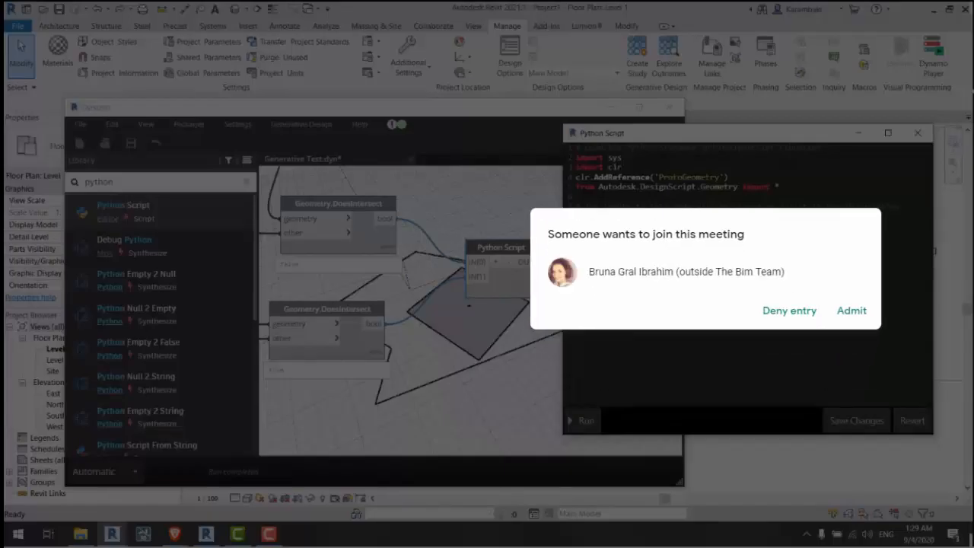
{"action": "left_click", "coordinate": [851, 311]}
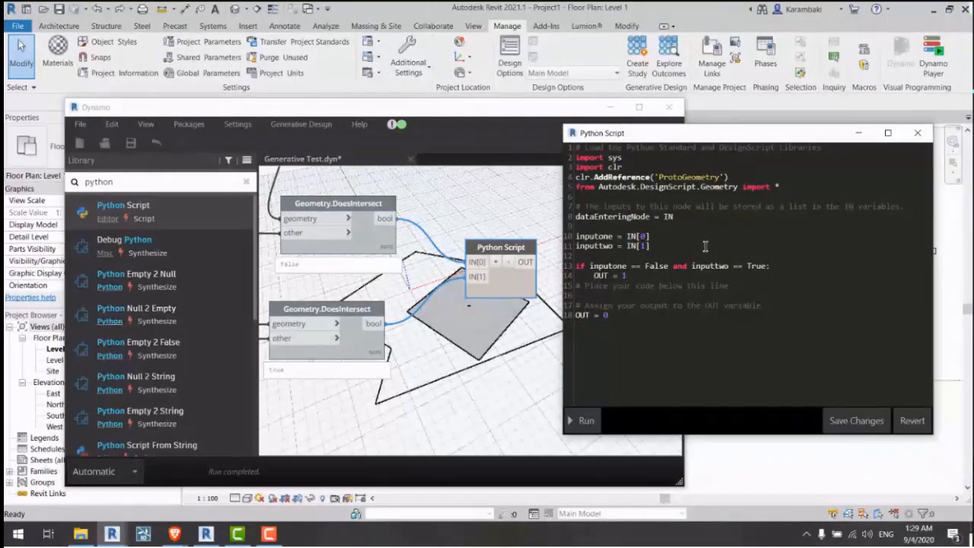
{"action": "key", "text": "Return"}
{"action": "type", "text": "else"}
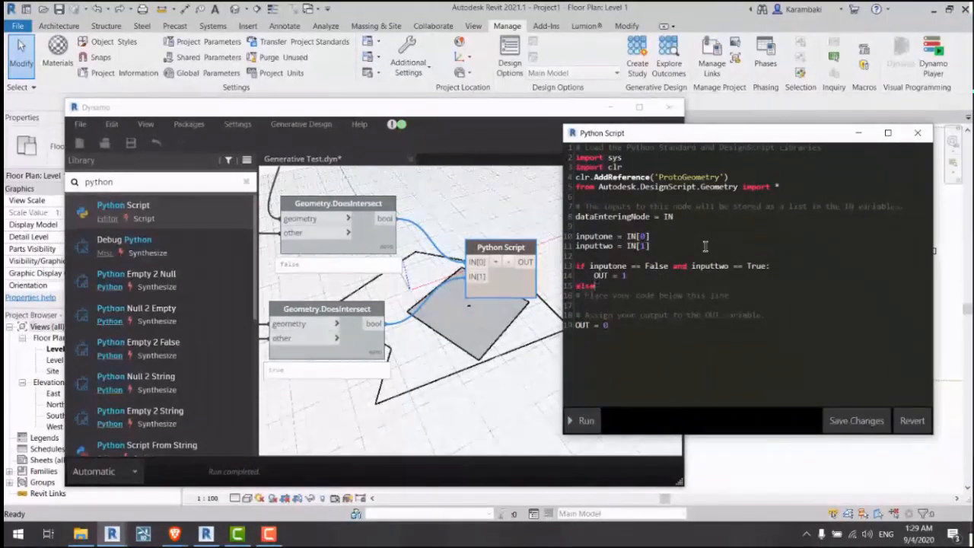
{"action": "type", "text": ":"}
{"action": "key", "text": "Return"}
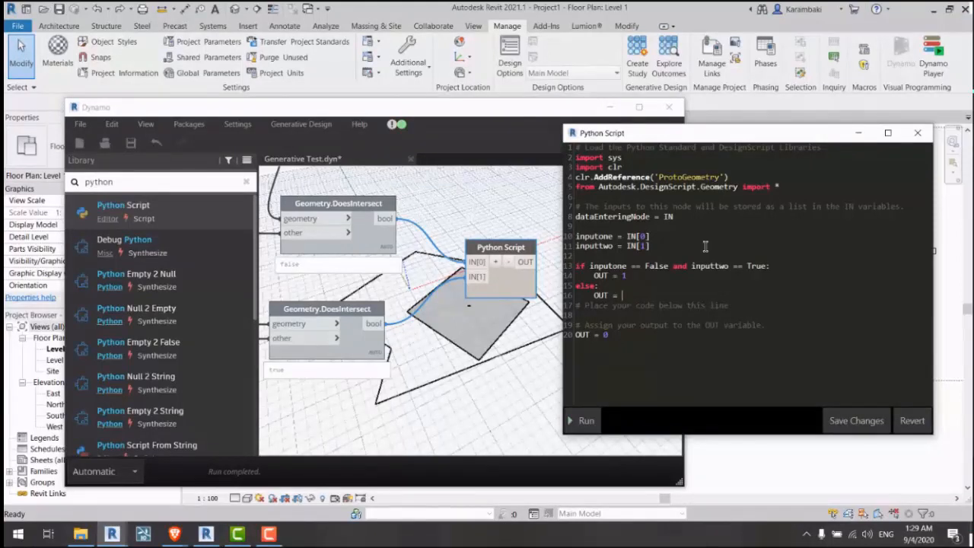
Step: Delete the leftover template output lines and placeholder comment
{"action": "left_click_drag", "start_coordinate": [631, 335], "coordinate": [575, 315]}
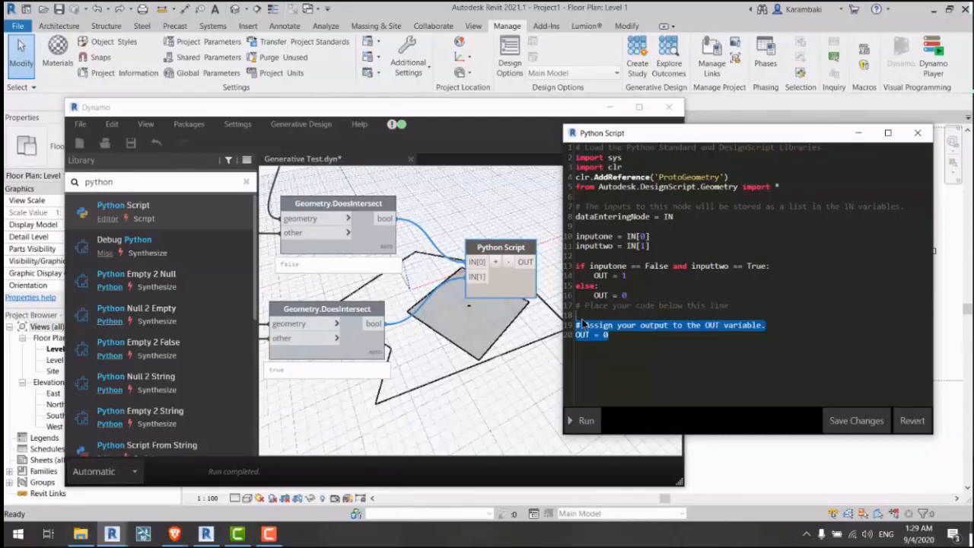
{"action": "key", "text": "BackSpace"}
{"action": "left_click_drag", "start_coordinate": [701, 308], "coordinate": [572, 307]}
{"action": "key", "text": "BackSpace"}
{"action": "key", "text": "shift+End"}
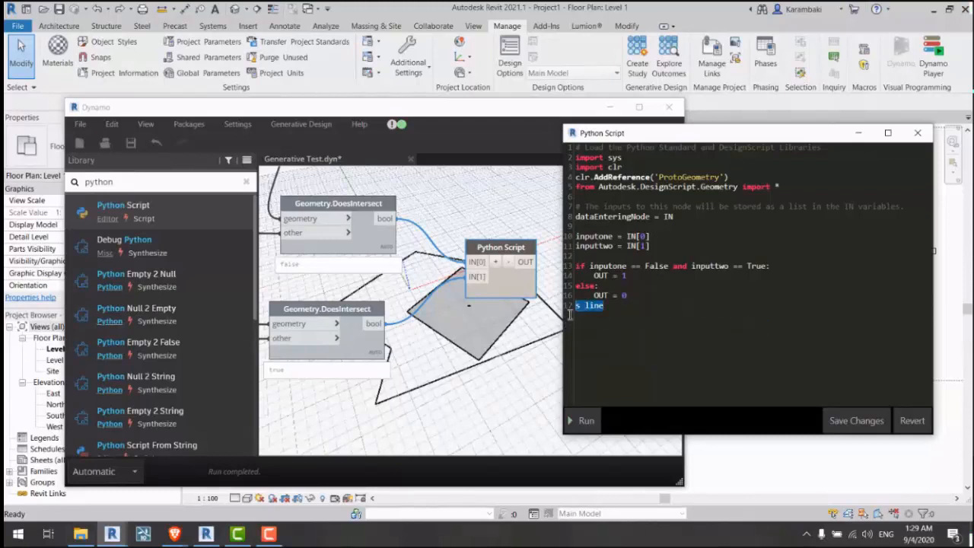
{"action": "key", "text": "BackSpace"}
{"action": "key", "text": "BackSpace"}
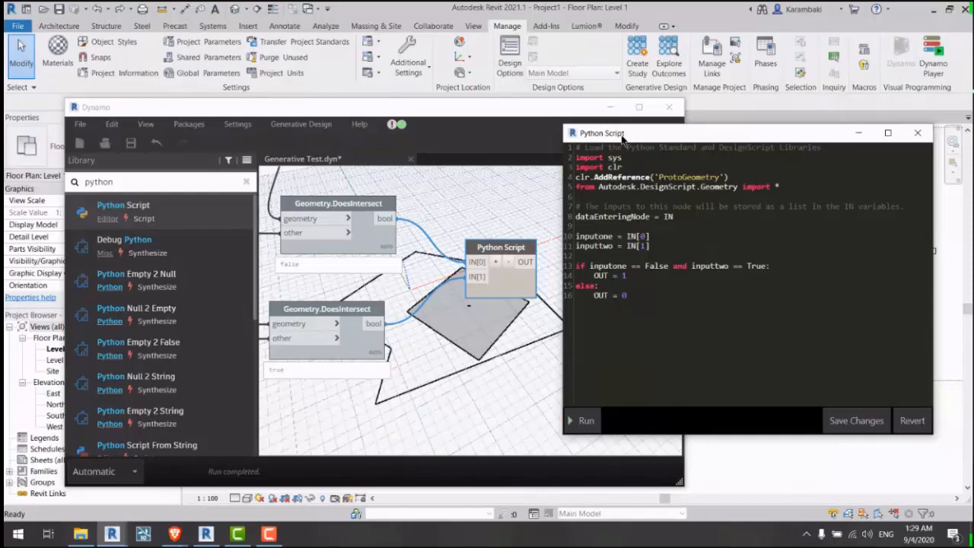
Step: Verify the OUT variable matches in both if and else branches, then save changes
{"action": "left_click_drag", "start_coordinate": [625, 135], "coordinate": [588, 137]}
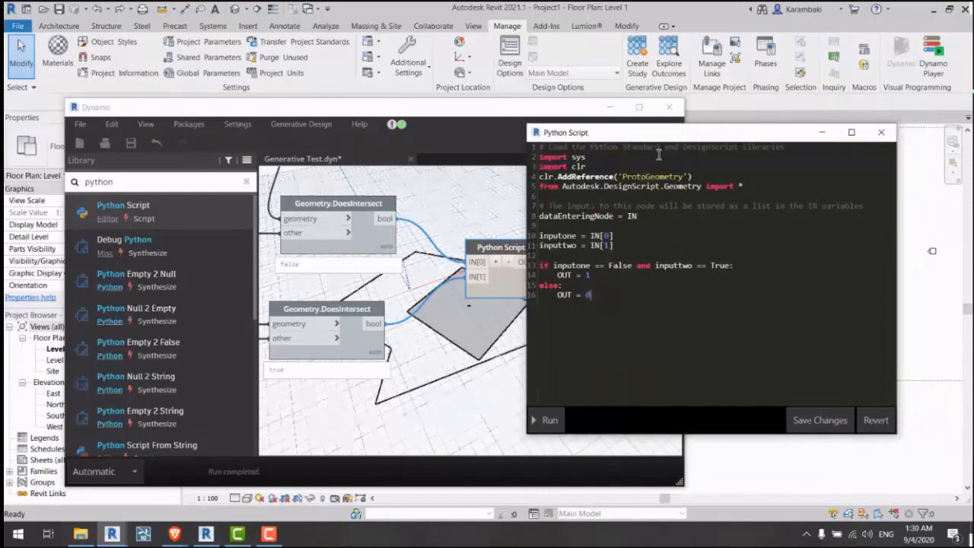
{"action": "double_click", "coordinate": [564, 294]}
{"action": "double_click", "coordinate": [565, 275]}
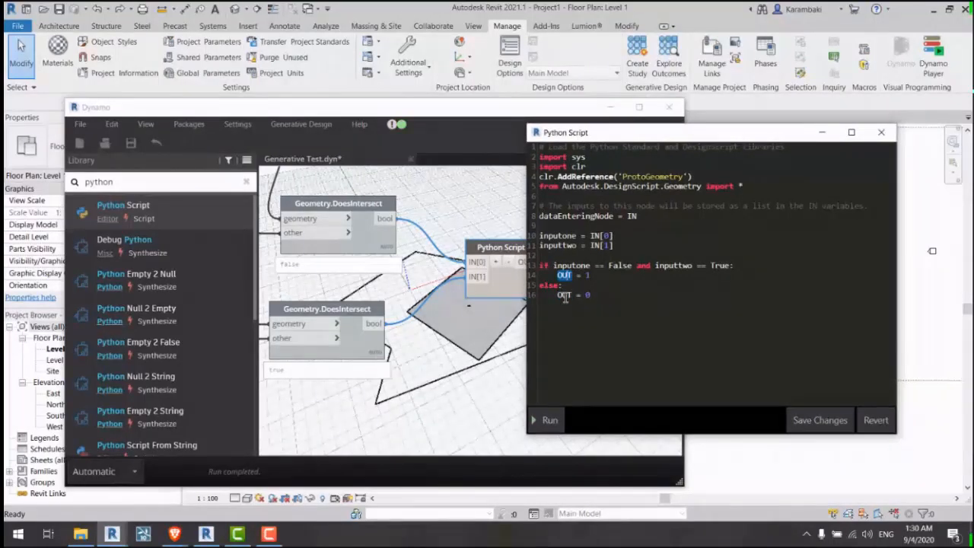
{"action": "double_click", "coordinate": [566, 295]}
{"action": "double_click", "coordinate": [566, 276]}
{"action": "left_click", "coordinate": [565, 296]}
{"action": "double_click", "coordinate": [565, 295]}
{"action": "double_click", "coordinate": [565, 275]}
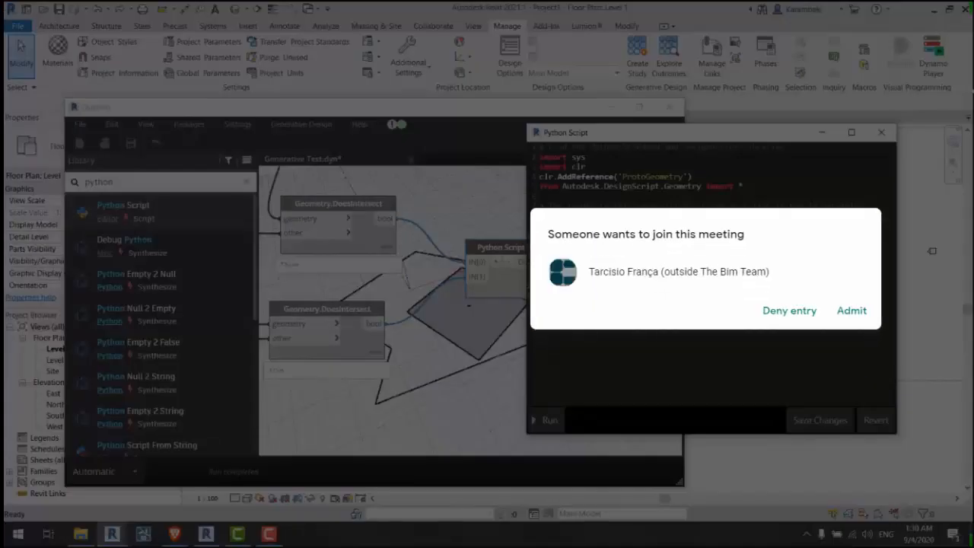
{"action": "left_click", "coordinate": [842, 310]}
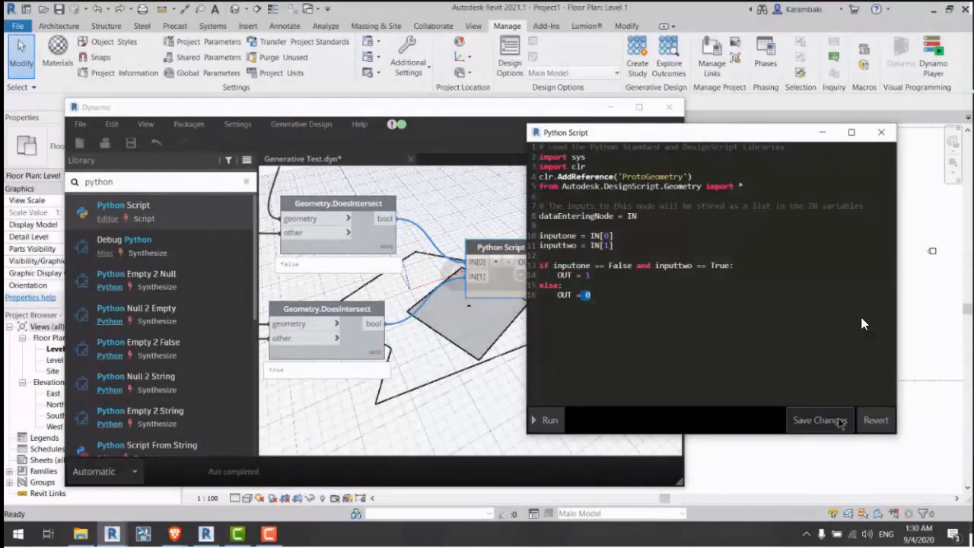
{"action": "left_click", "coordinate": [819, 420]}
Step: Test the rectangle Length slider at 17.5 and its maximum, checking the Python Script intersection result
{"action": "scroll", "coordinate": [521, 304], "scroll_direction": "up", "scroll_amount": 3}
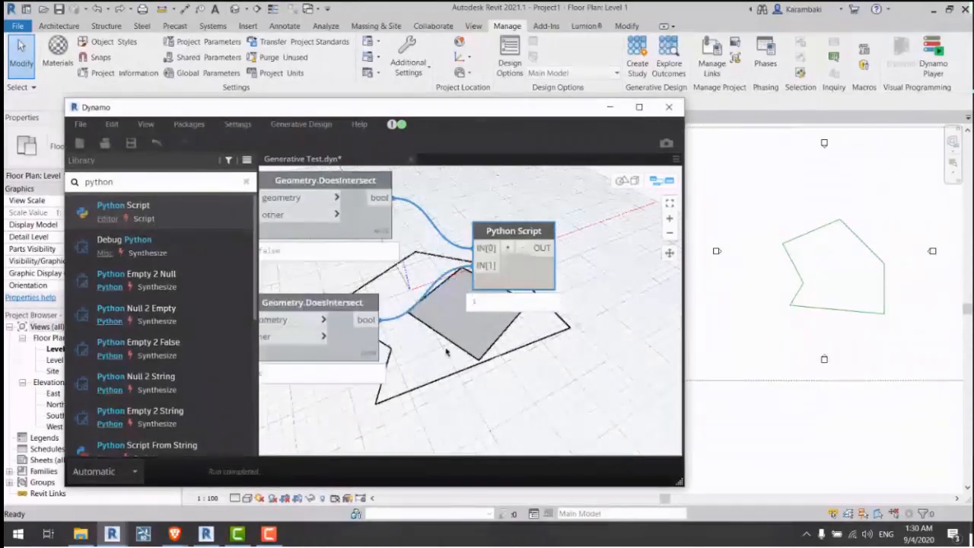
{"action": "scroll", "coordinate": [563, 251], "scroll_direction": "down", "scroll_amount": 5}
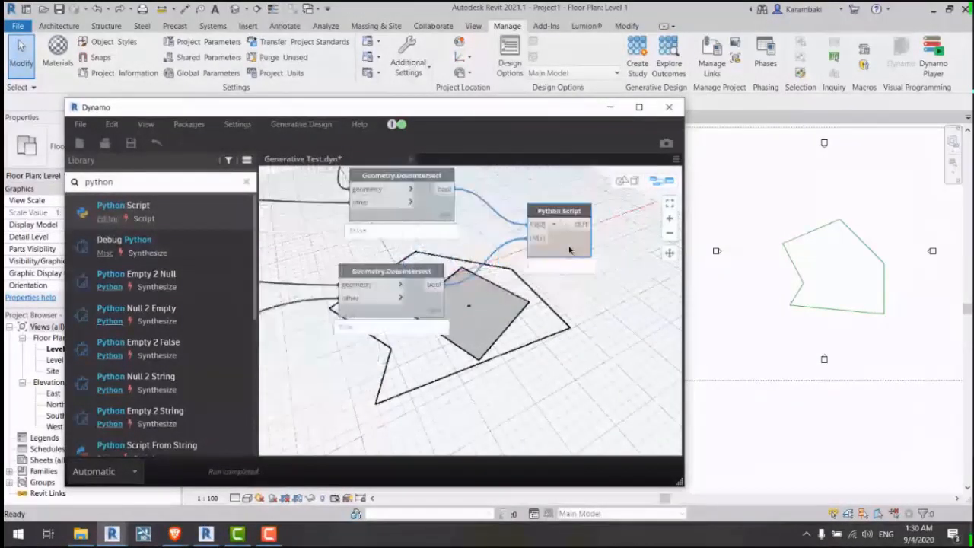
{"action": "scroll", "coordinate": [417, 346], "scroll_direction": "up", "scroll_amount": 5}
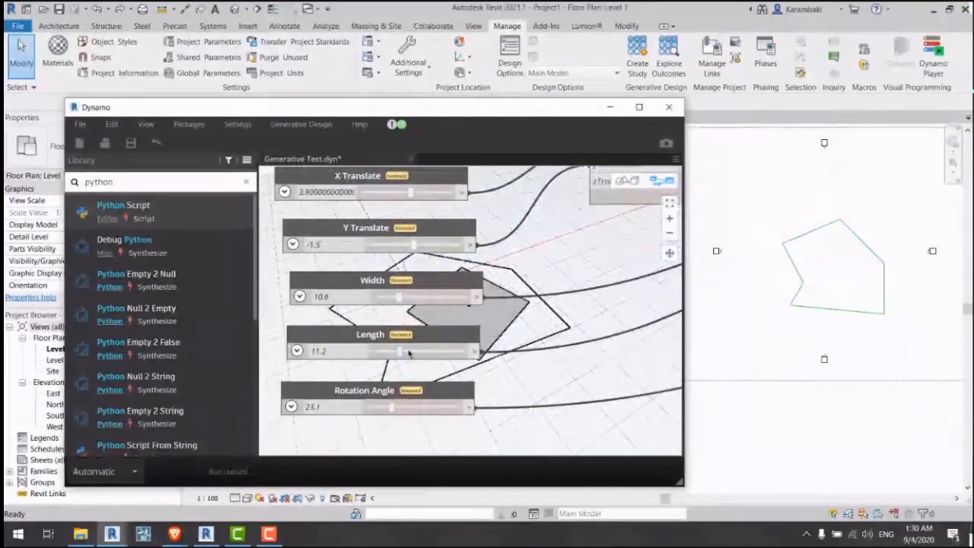
{"action": "left_click_drag", "start_coordinate": [399, 350], "coordinate": [635, 378]}
{"action": "scroll", "coordinate": [592, 342], "scroll_direction": "down", "scroll_amount": 4}
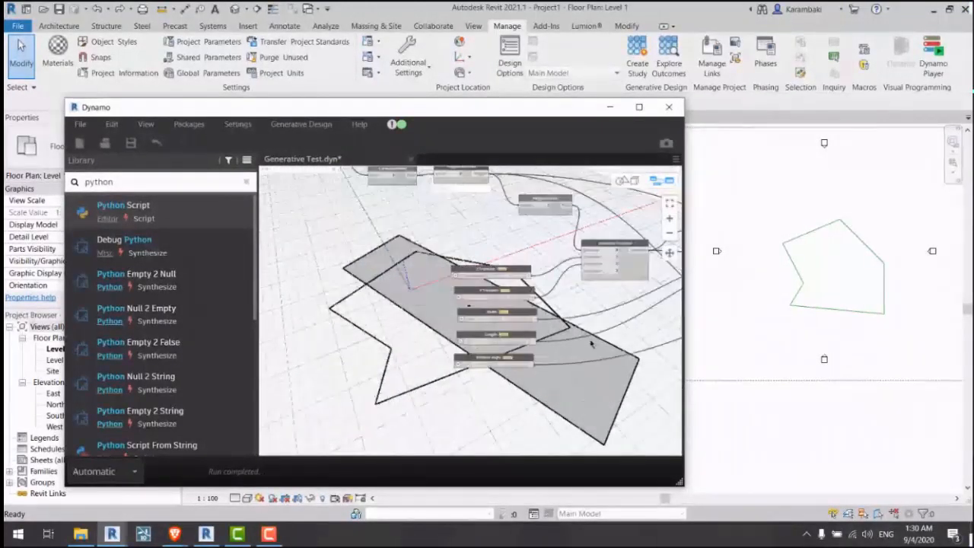
{"action": "middle_click_drag", "start_coordinate": [615, 347], "coordinate": [287, 291]}
{"action": "middle_click_drag", "start_coordinate": [539, 320], "coordinate": [420, 323]}
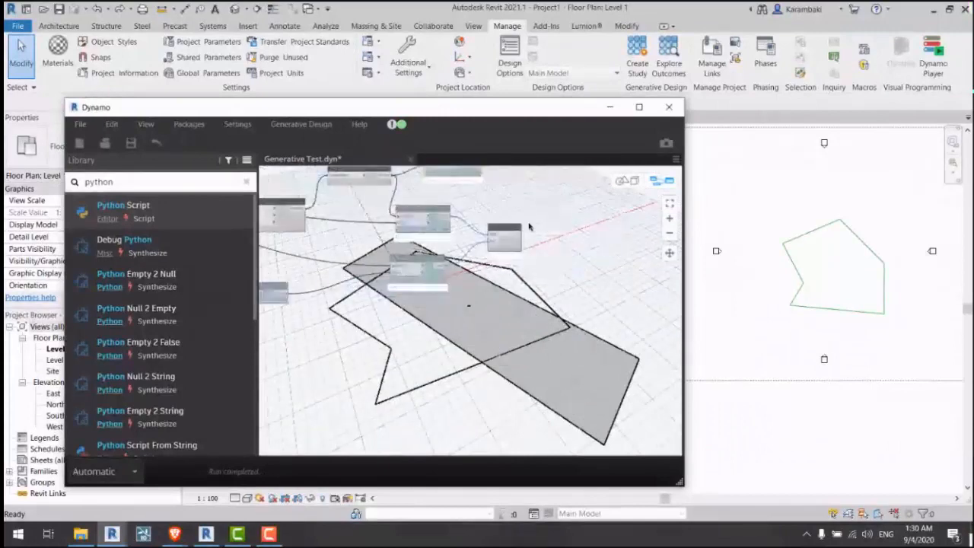
{"action": "scroll", "coordinate": [515, 246], "scroll_direction": "up", "scroll_amount": 5}
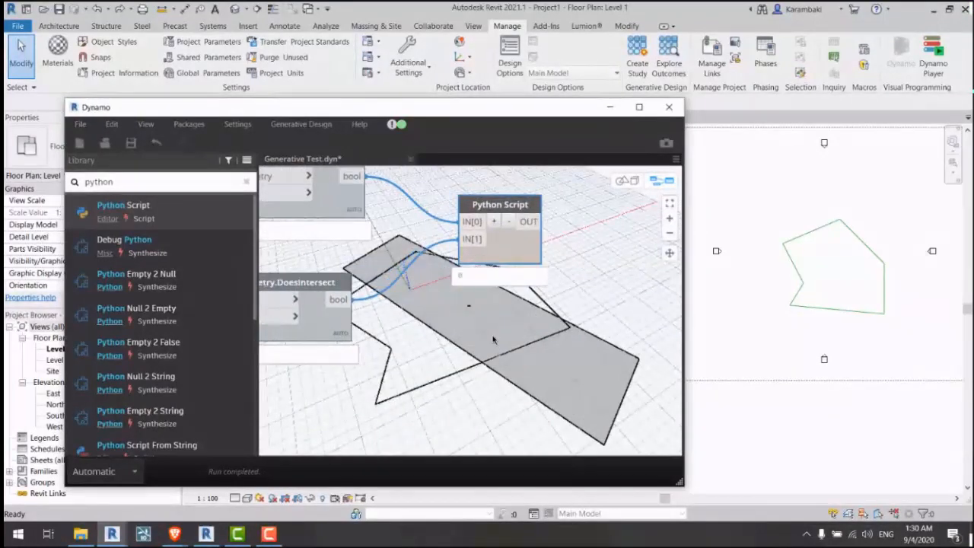
{"action": "middle_click_drag", "start_coordinate": [484, 324], "coordinate": [545, 370]}
{"action": "scroll", "coordinate": [578, 222], "scroll_direction": "down", "scroll_amount": 4}
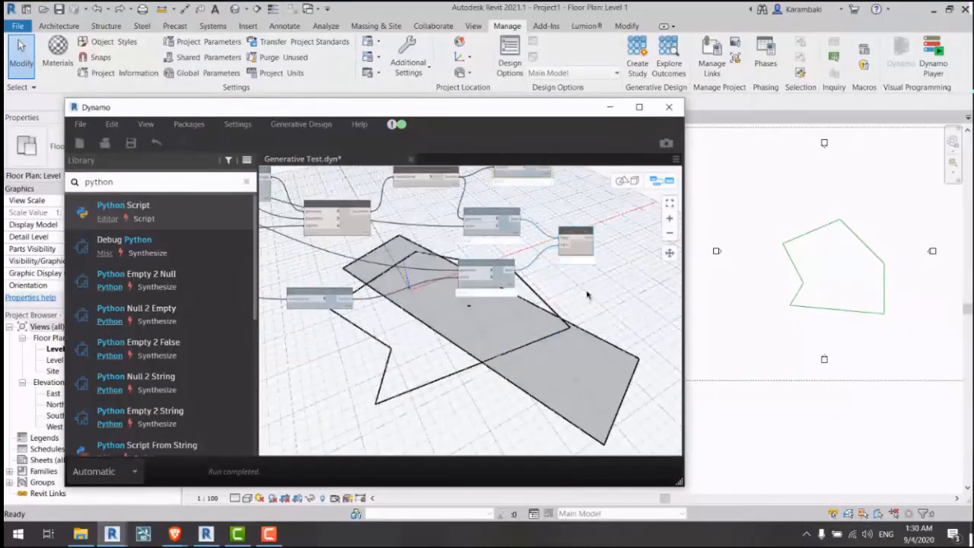
{"action": "scroll", "coordinate": [587, 295], "scroll_direction": "up", "scroll_amount": 5}
{"action": "middle_click_drag", "start_coordinate": [517, 304], "coordinate": [581, 379]}
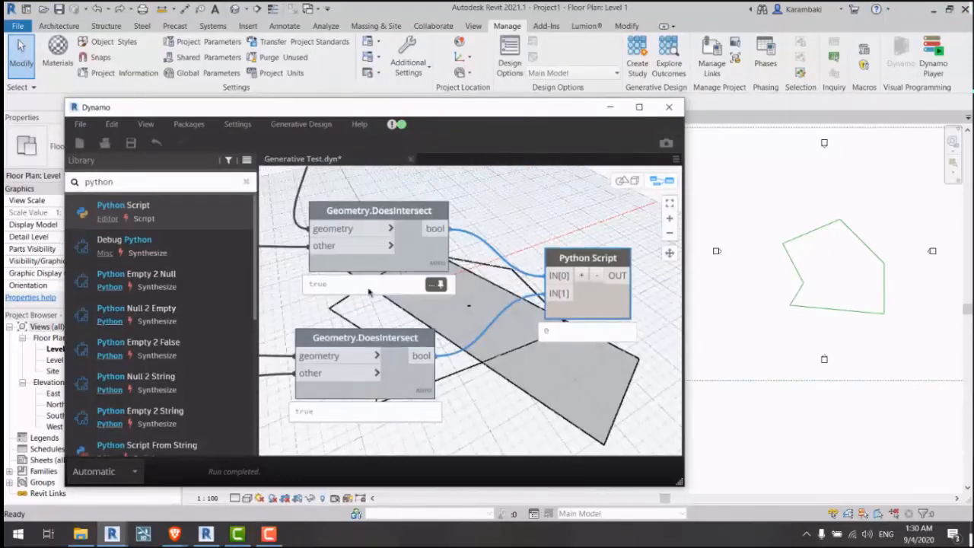
{"action": "double_click", "coordinate": [321, 286]}
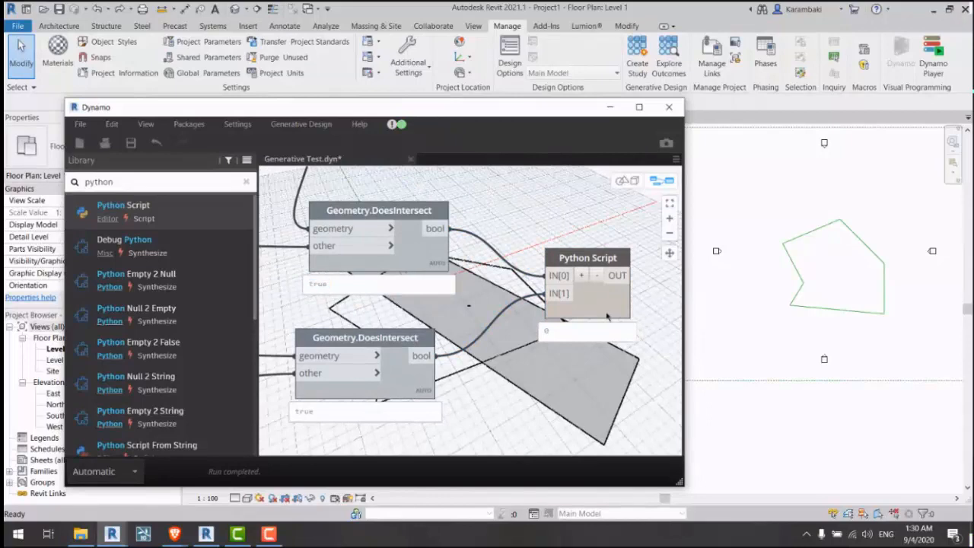
{"action": "scroll", "coordinate": [532, 305], "scroll_direction": "down", "scroll_amount": 5}
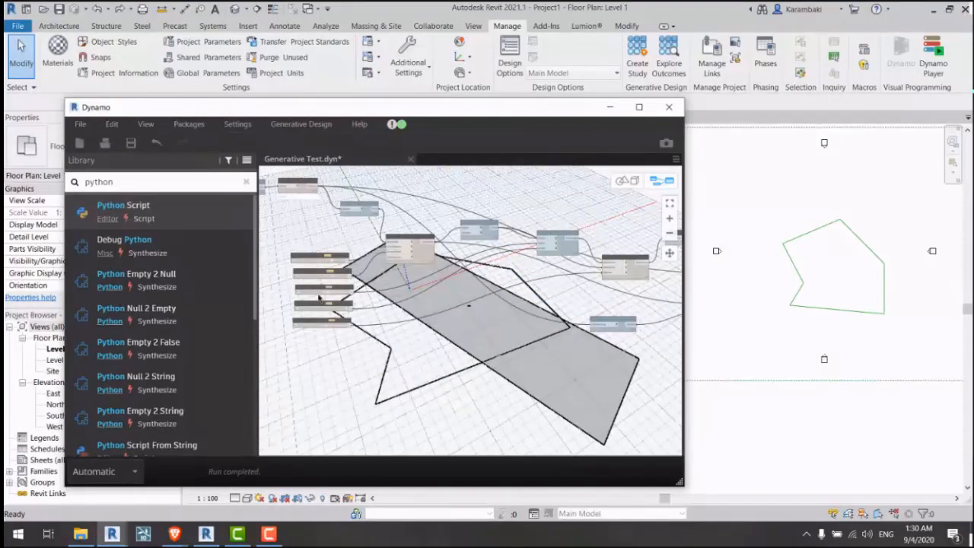
{"action": "scroll", "coordinate": [319, 298], "scroll_direction": "up", "scroll_amount": 5}
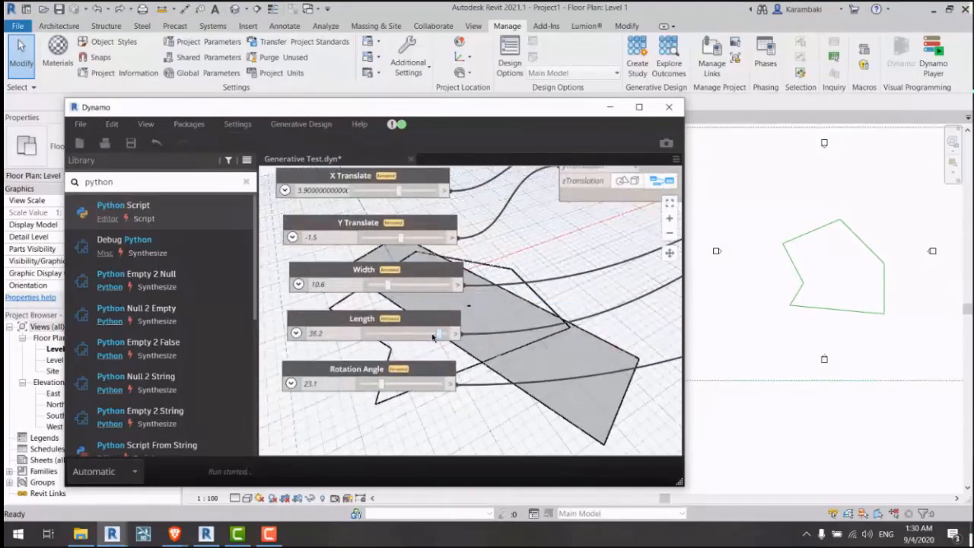
Step: Shrink Length back from 36.2, then try X Translate at 20.7 and move it back left
{"action": "left_click_drag", "start_coordinate": [432, 337], "coordinate": [382, 337]}
{"action": "scroll", "coordinate": [513, 276], "scroll_direction": "down", "scroll_amount": 4}
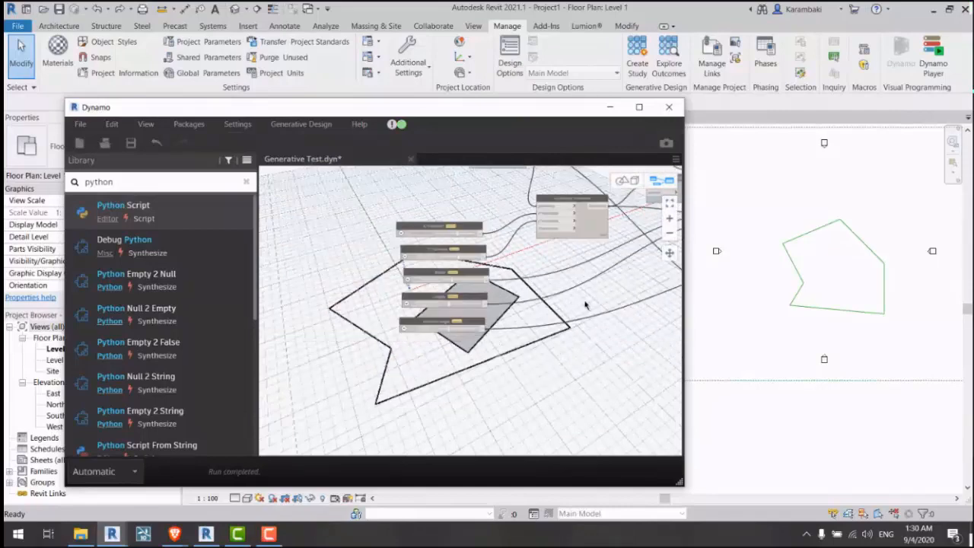
{"action": "scroll", "coordinate": [582, 305], "scroll_direction": "up", "scroll_amount": 5}
{"action": "scroll", "coordinate": [561, 304], "scroll_direction": "down", "scroll_amount": 5}
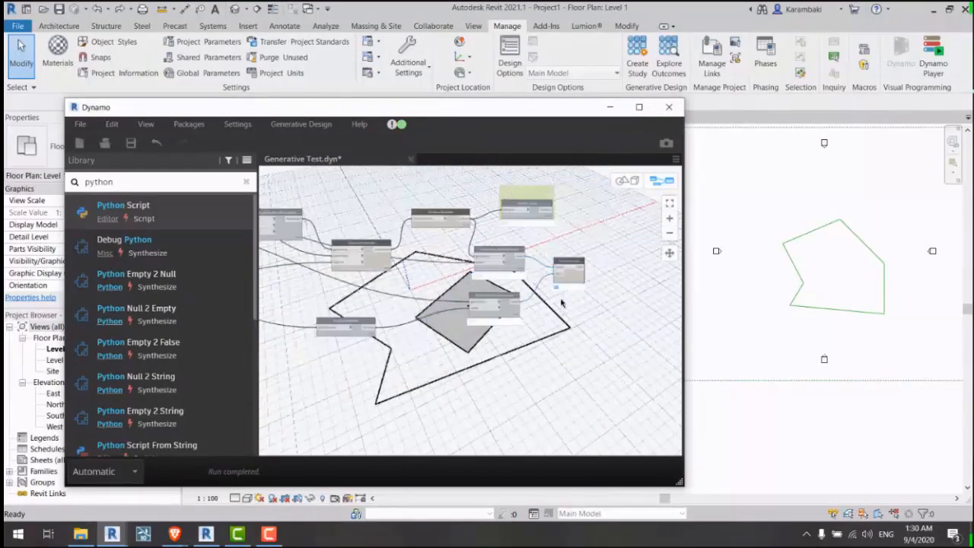
{"action": "scroll", "coordinate": [394, 241], "scroll_direction": "up", "scroll_amount": 4}
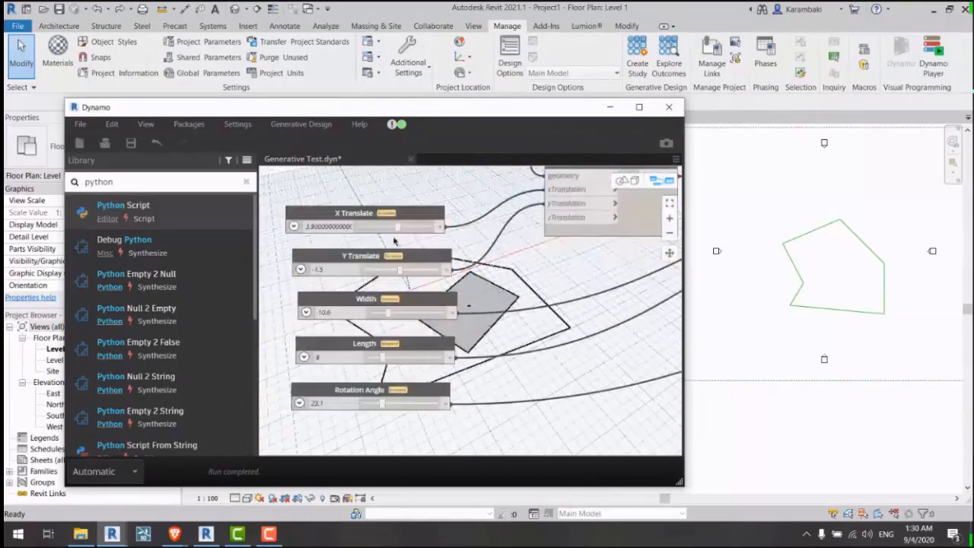
{"action": "left_click_drag", "start_coordinate": [395, 229], "coordinate": [412, 232]}
{"action": "scroll", "coordinate": [605, 278], "scroll_direction": "down", "scroll_amount": 3}
{"action": "middle_click_drag", "start_coordinate": [606, 278], "coordinate": [335, 255]}
{"action": "middle_click_drag", "start_coordinate": [512, 302], "coordinate": [358, 287]}
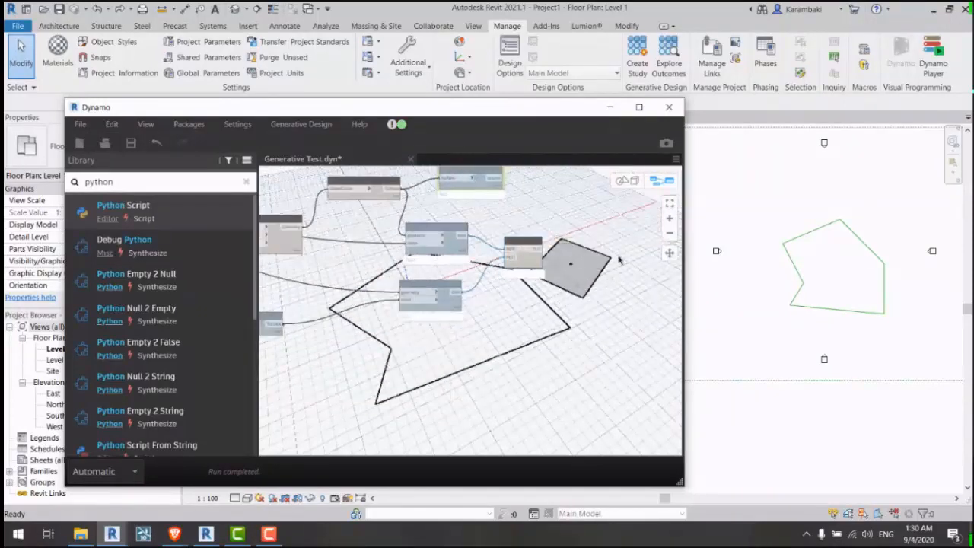
{"action": "scroll", "coordinate": [619, 257], "scroll_direction": "up", "scroll_amount": 3}
{"action": "mouse_move", "coordinate": [423, 295]}
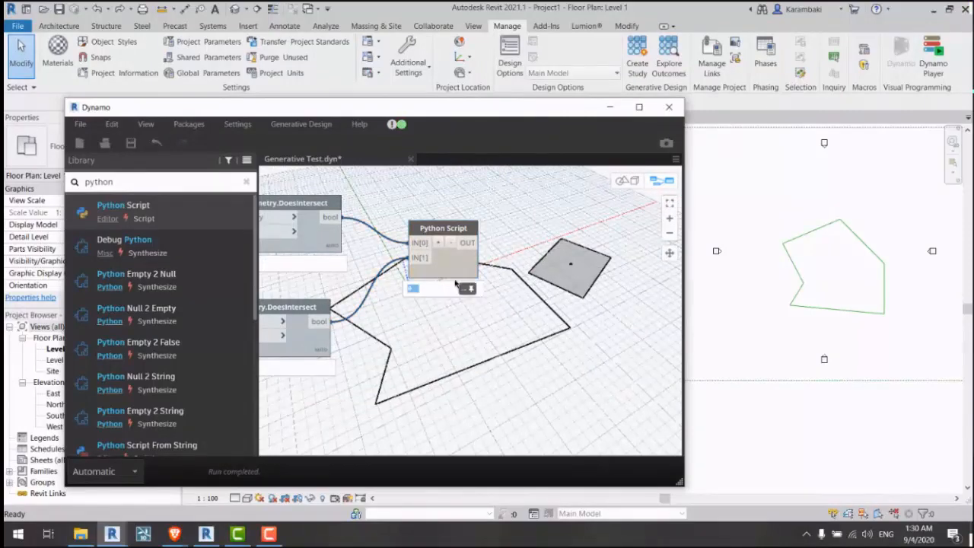
{"action": "scroll", "coordinate": [561, 276], "scroll_direction": "down", "scroll_amount": 5}
{"action": "middle_click_drag", "start_coordinate": [384, 292], "coordinate": [474, 289]}
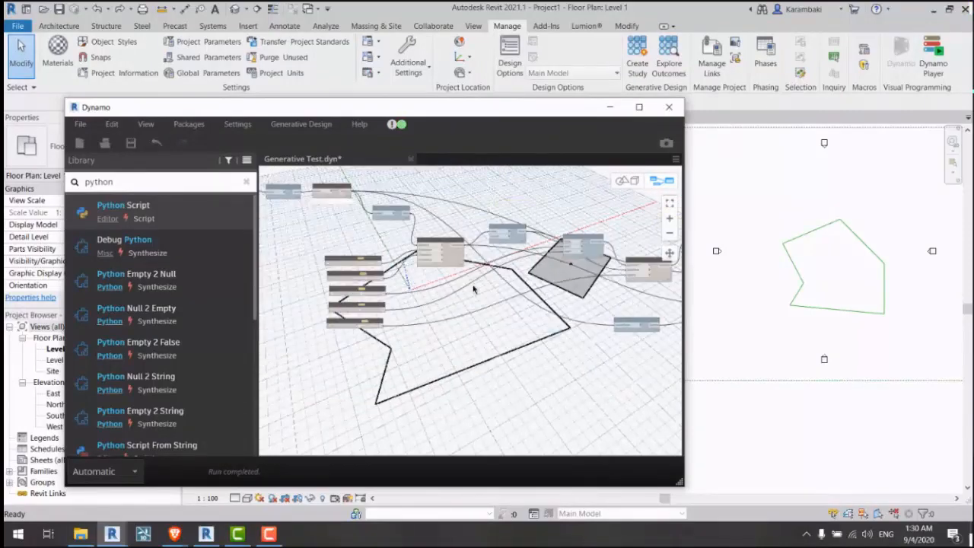
{"action": "scroll", "coordinate": [347, 274], "scroll_direction": "up", "scroll_amount": 4}
{"action": "left_click_drag", "start_coordinate": [423, 247], "coordinate": [397, 250]}
{"action": "left_click", "coordinate": [858, 309]}
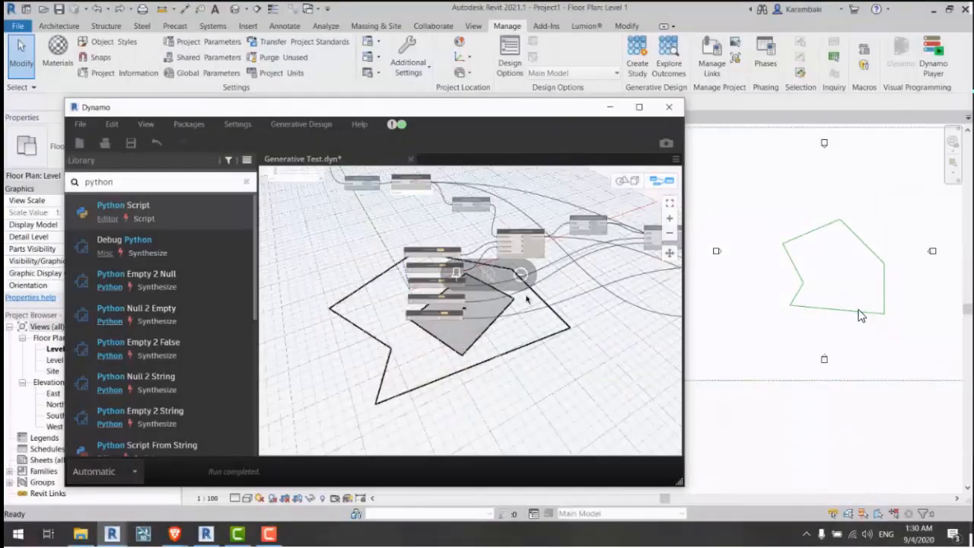
Step: Move the Surface.Area group and Python Script node to the right of the graph
{"action": "middle_click_drag", "start_coordinate": [591, 252], "coordinate": [446, 242]}
{"action": "scroll", "coordinate": [444, 241], "scroll_direction": "up", "scroll_amount": 4}
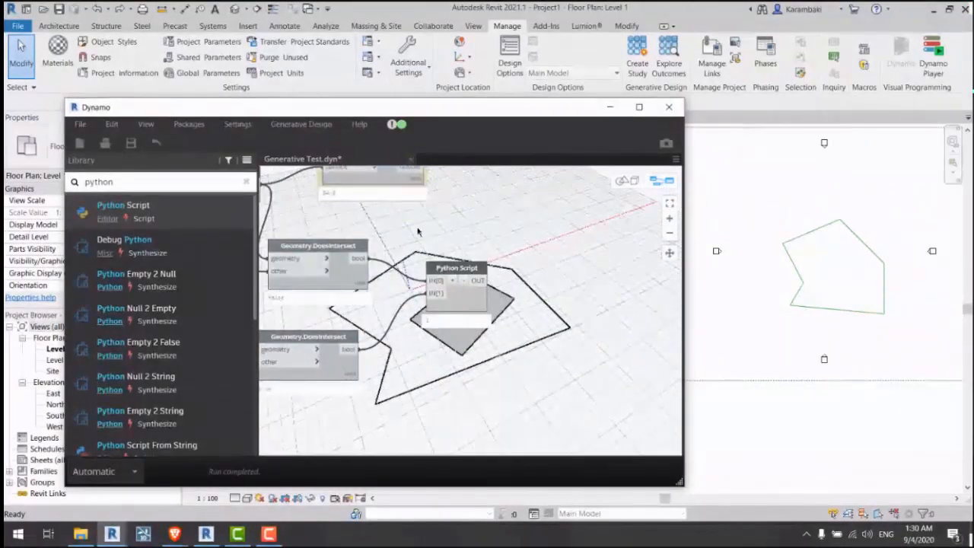
{"action": "middle_click_drag", "start_coordinate": [382, 181], "coordinate": [385, 215]}
{"action": "left_click_drag", "start_coordinate": [384, 215], "coordinate": [459, 258]}
{"action": "left_click_drag", "start_coordinate": [460, 323], "coordinate": [558, 338]}
{"action": "middle_click_drag", "start_coordinate": [471, 236], "coordinate": [321, 221]}
{"action": "left_click_drag", "start_coordinate": [323, 197], "coordinate": [445, 220]}
{"action": "scroll", "coordinate": [401, 339], "scroll_direction": "up", "scroll_amount": 3}
{"action": "left_click_drag", "start_coordinate": [410, 334], "coordinate": [428, 342]}
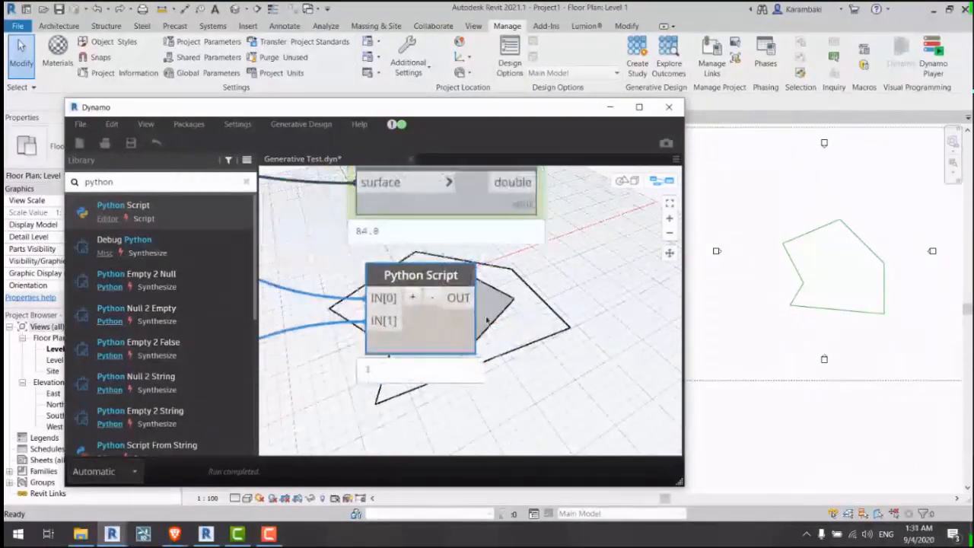
{"action": "middle_click_drag", "start_coordinate": [489, 320], "coordinate": [475, 361]}
{"action": "double_click", "coordinate": [363, 415]}
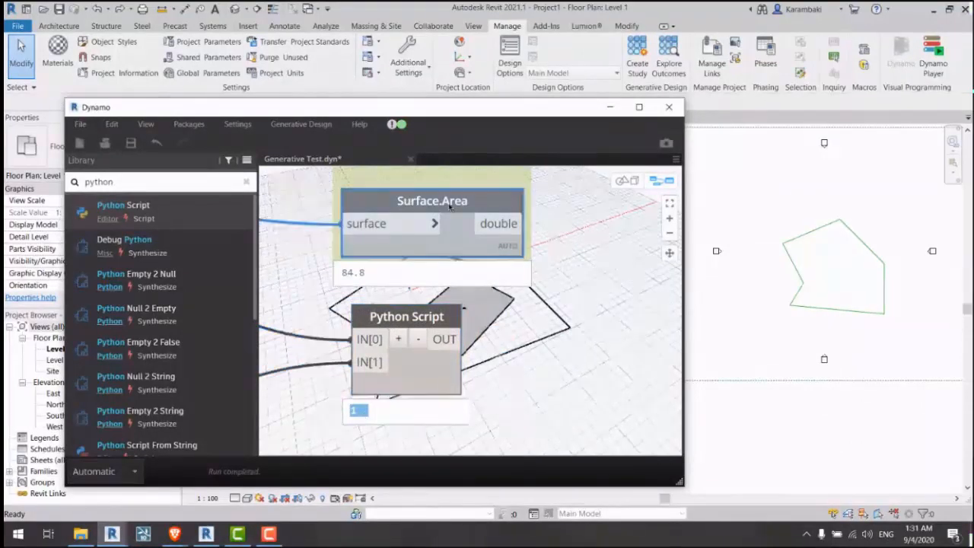
{"action": "left_click_drag", "start_coordinate": [466, 233], "coordinate": [460, 258]}
Step: Turn on Show All Geometry Preview for every node in the graph
{"action": "scroll", "coordinate": [559, 328], "scroll_direction": "down", "scroll_amount": 2}
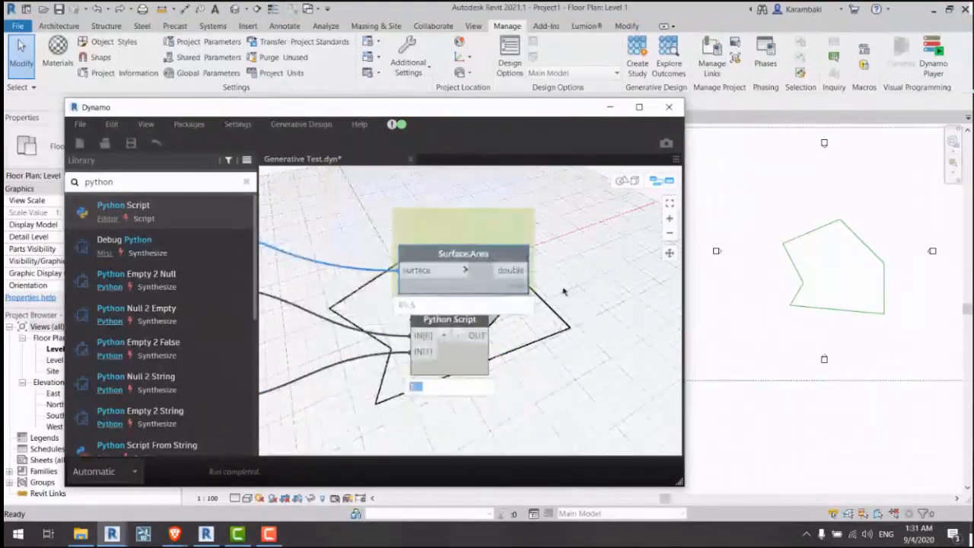
{"action": "scroll", "coordinate": [563, 290], "scroll_direction": "down", "scroll_amount": 1}
{"action": "right_click", "coordinate": [567, 242]}
{"action": "left_click", "coordinate": [609, 287]}
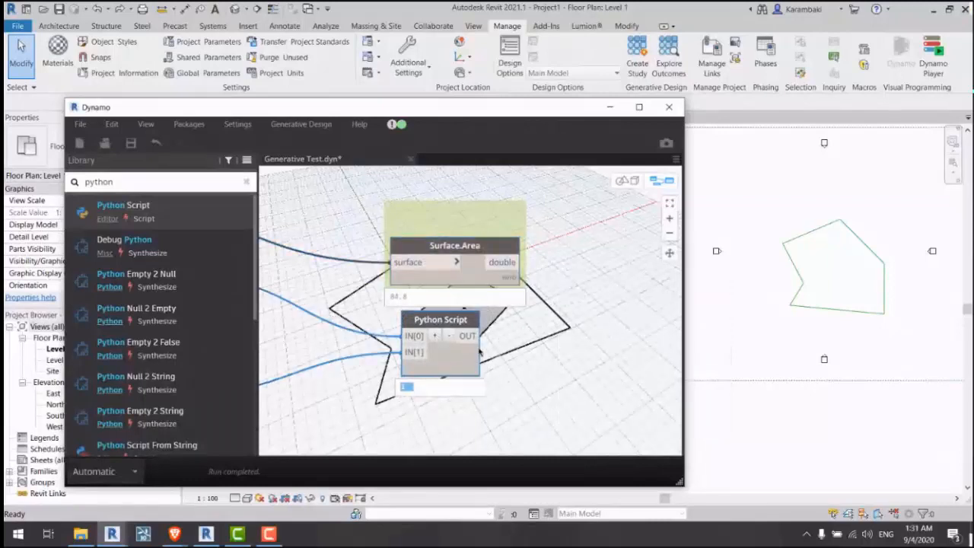
{"action": "scroll", "coordinate": [623, 267], "scroll_direction": "down", "scroll_amount": 4}
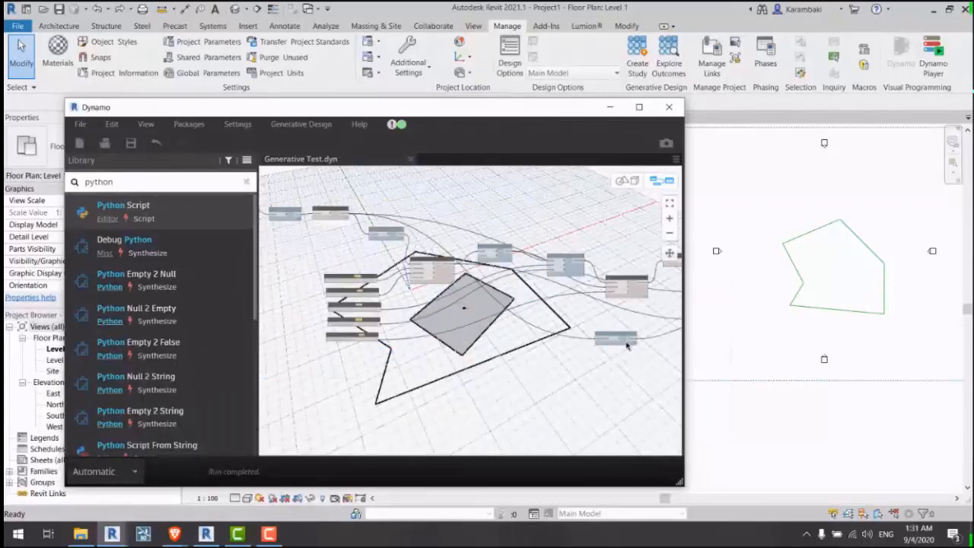
{"action": "scroll", "coordinate": [326, 297], "scroll_direction": "up", "scroll_amount": 4}
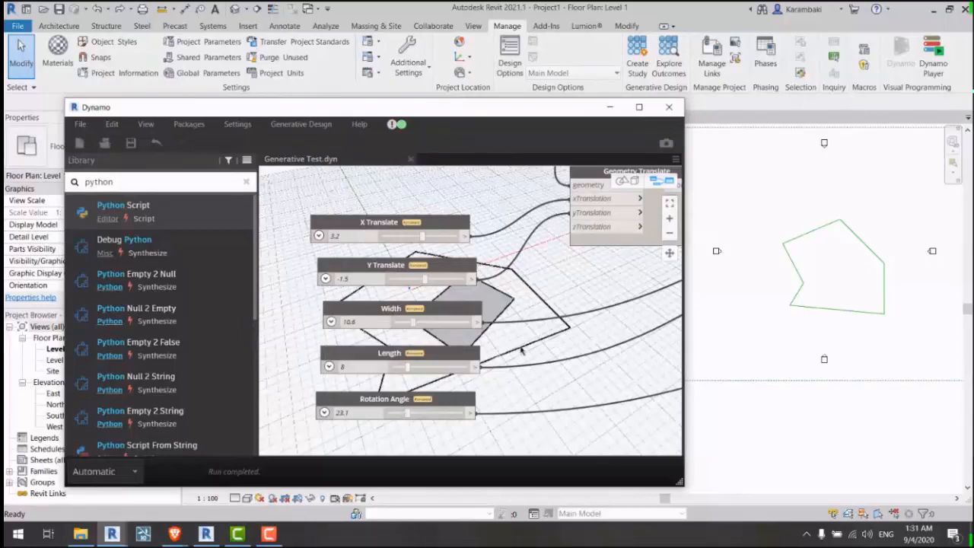
Step: Pan across the graph to review the slider nodes and upstream nodes
{"action": "middle_click_drag", "start_coordinate": [519, 348], "coordinate": [481, 341]}
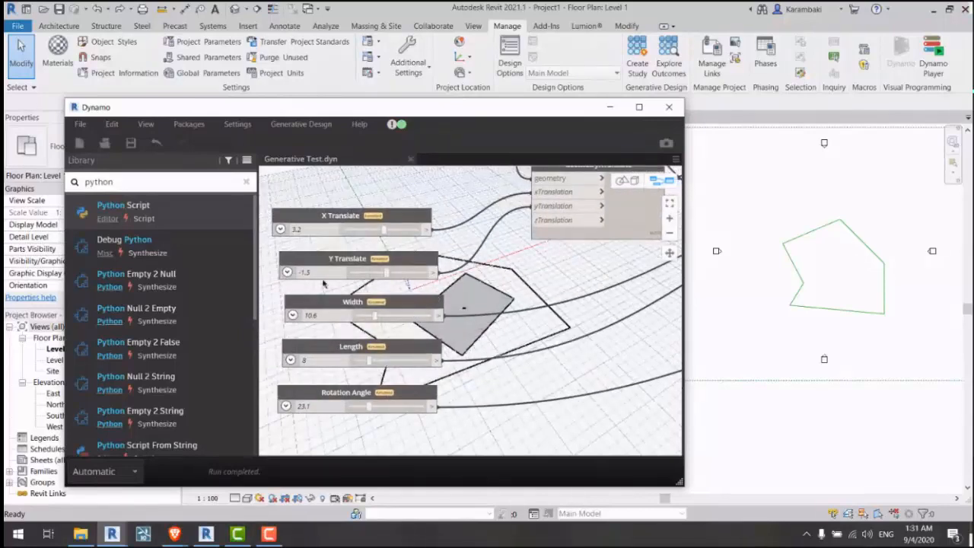
{"action": "scroll", "coordinate": [322, 283], "scroll_direction": "down", "scroll_amount": 6}
{"action": "middle_click_drag", "start_coordinate": [532, 315], "coordinate": [477, 317]}
{"action": "scroll", "coordinate": [531, 287], "scroll_direction": "up", "scroll_amount": 7}
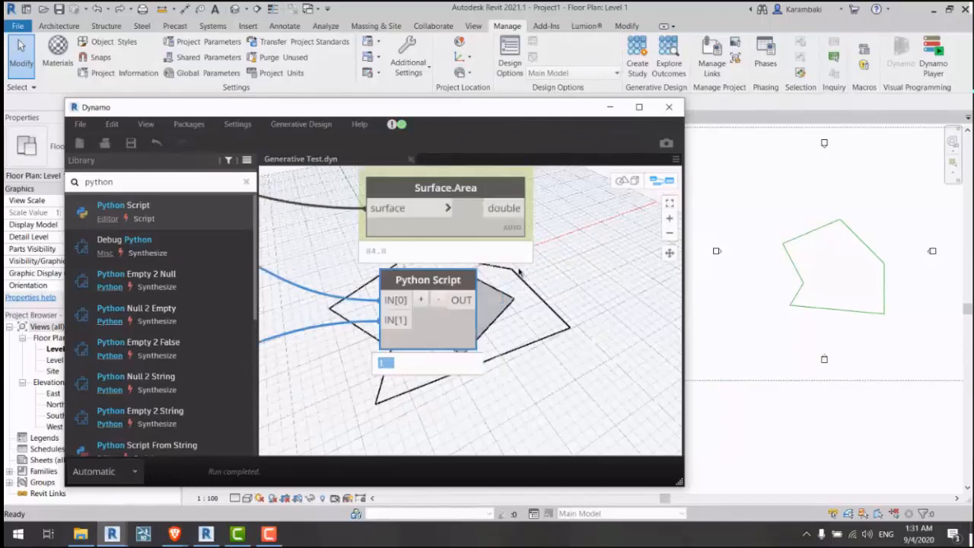
{"action": "middle_click_drag", "start_coordinate": [570, 276], "coordinate": [570, 289]}
{"action": "scroll", "coordinate": [570, 312], "scroll_direction": "down", "scroll_amount": 4}
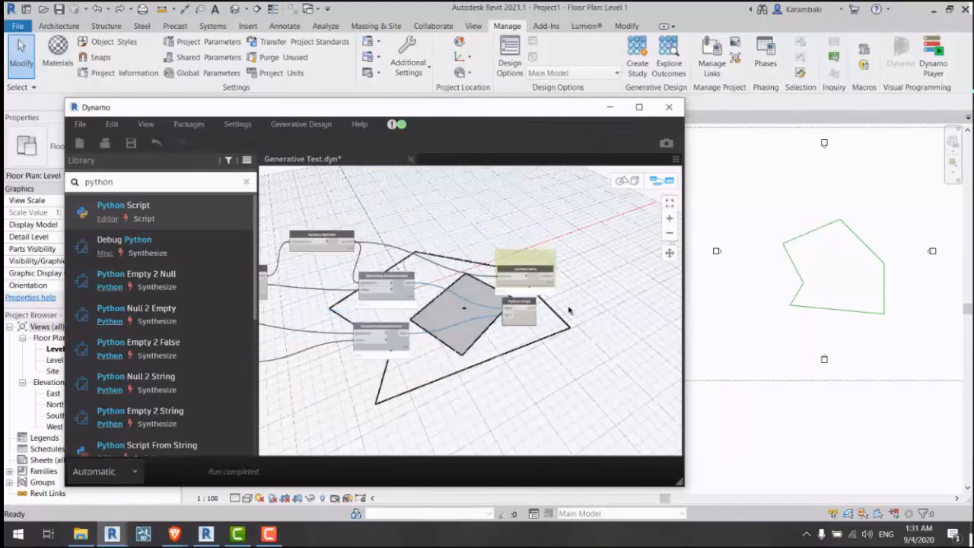
{"action": "scroll", "coordinate": [543, 311], "scroll_direction": "up", "scroll_amount": 2}
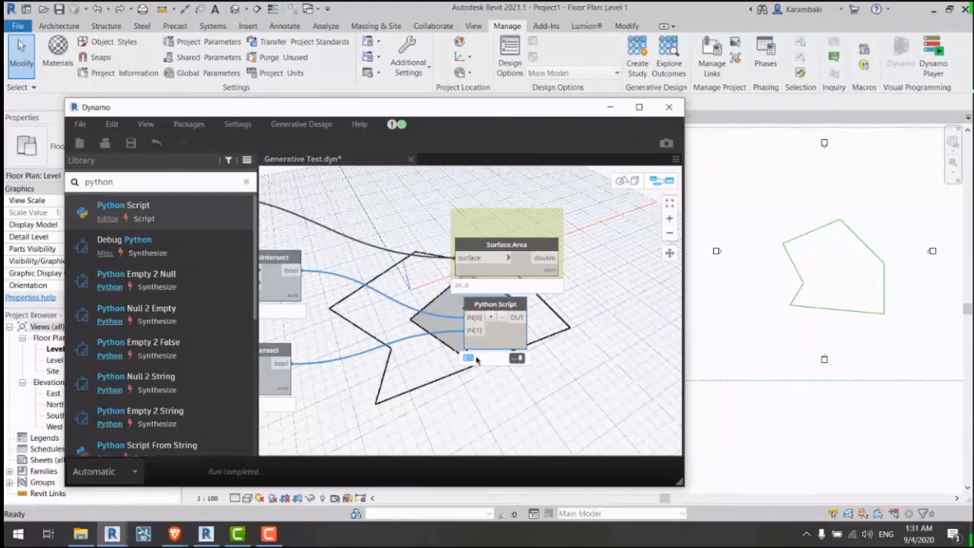
{"action": "scroll", "coordinate": [607, 305], "scroll_direction": "down", "scroll_amount": 3}
{"action": "middle_click_drag", "start_coordinate": [386, 276], "coordinate": [662, 277]}
{"action": "middle_click_drag", "start_coordinate": [327, 278], "coordinate": [723, 319]}
{"action": "middle_click_drag", "start_coordinate": [542, 270], "coordinate": [467, 337]}
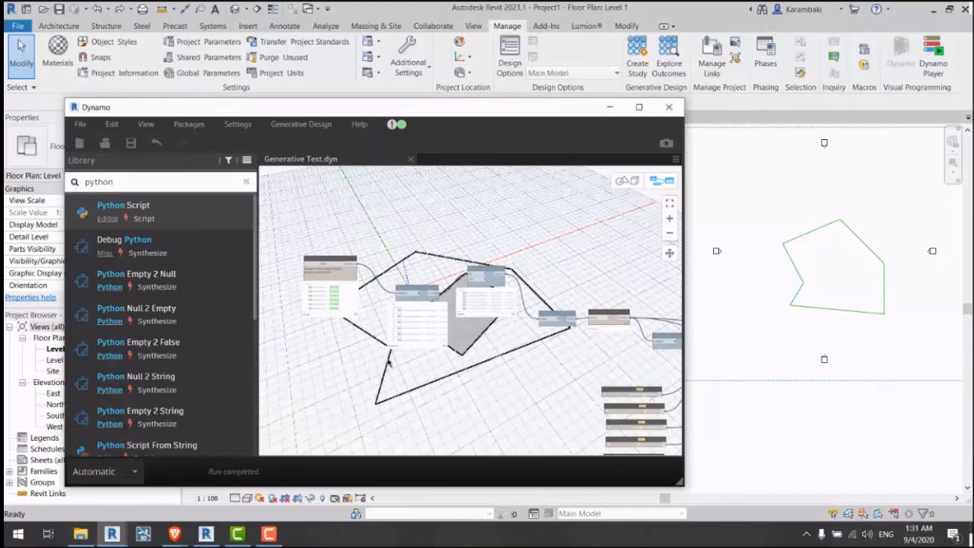
{"action": "scroll", "coordinate": [357, 325], "scroll_direction": "up", "scroll_amount": 3}
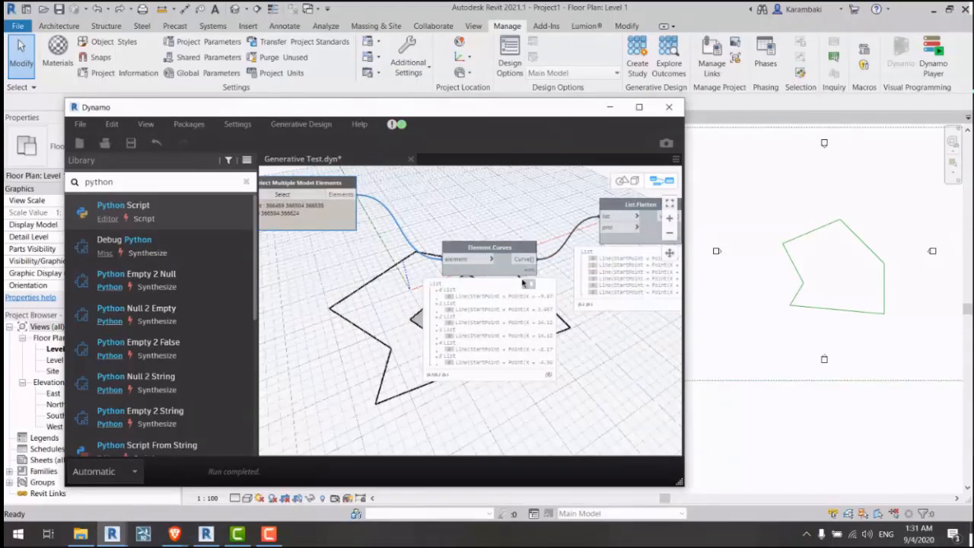
Step: Trace the List.Flatten and Polygon.ByPoints wires, then box-select the five slider nodes
{"action": "middle_click_drag", "start_coordinate": [629, 371], "coordinate": [335, 344]}
{"action": "left_click", "coordinate": [365, 187]}
{"action": "middle_click_drag", "start_coordinate": [556, 274], "coordinate": [357, 236]}
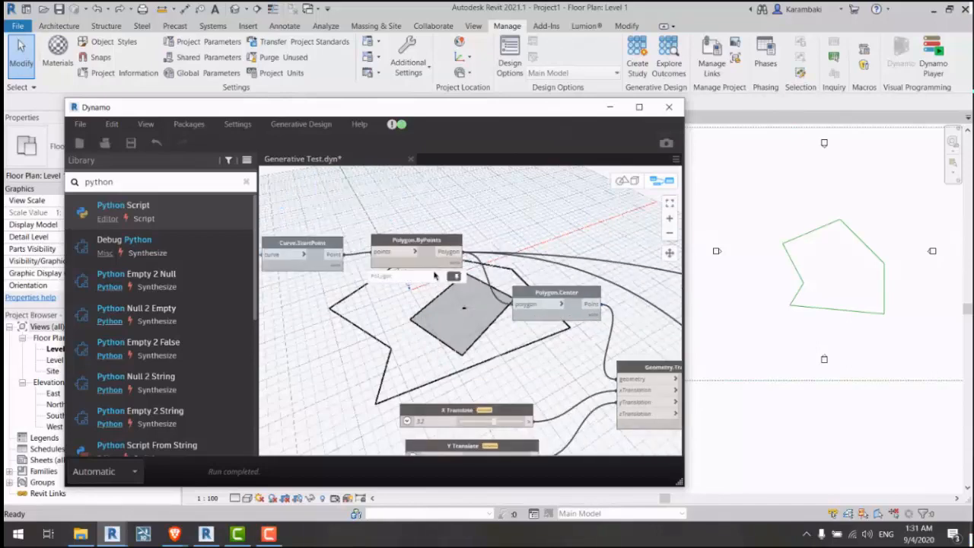
{"action": "left_click", "coordinate": [418, 241]}
{"action": "scroll", "coordinate": [416, 203], "scroll_direction": "down", "scroll_amount": 3}
{"action": "left_click", "coordinate": [526, 214]}
{"action": "middle_click_drag", "start_coordinate": [526, 215], "coordinate": [612, 265]}
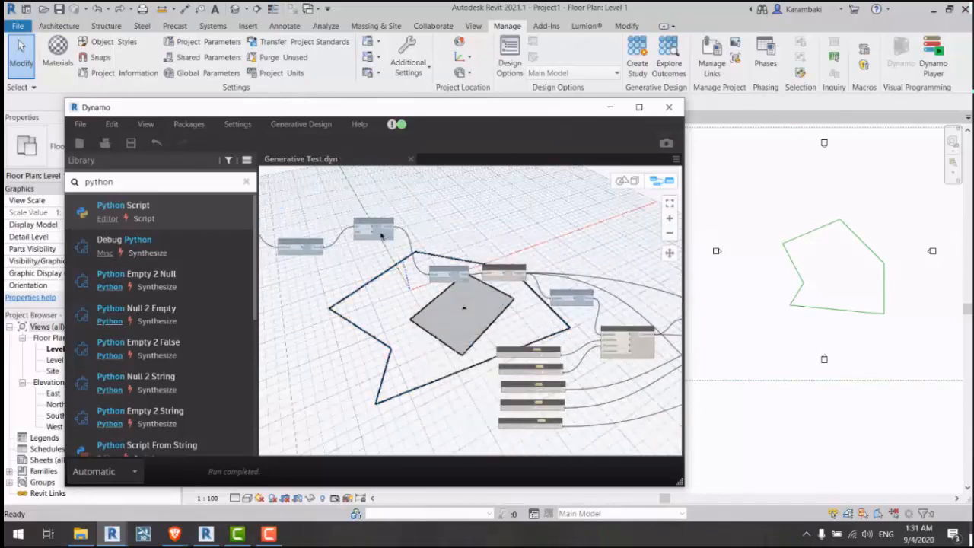
{"action": "middle_click_drag", "start_coordinate": [544, 258], "coordinate": [421, 249]}
{"action": "left_click_drag", "start_coordinate": [465, 273], "coordinate": [406, 400]}
Step: Group the selected sliders under the title 'Input' and move the group to the upper left
{"action": "right_click", "coordinate": [353, 270]}
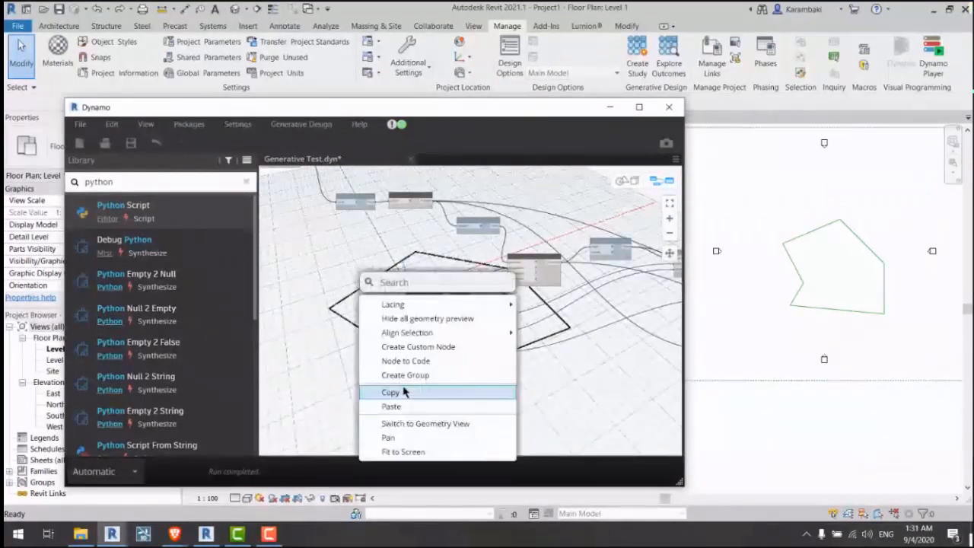
{"action": "left_click", "coordinate": [411, 374]}
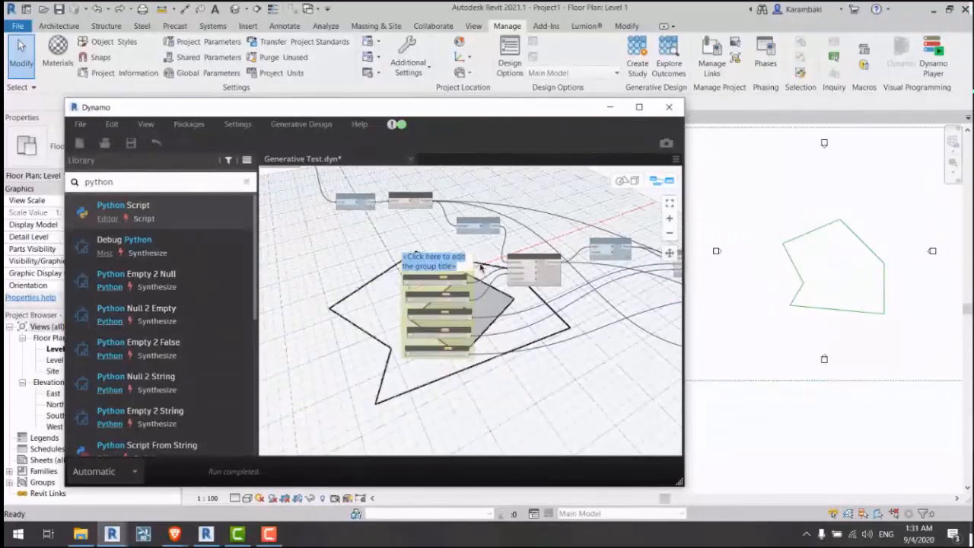
{"action": "type", "text": "Input"}
{"action": "left_click", "coordinate": [480, 267]}
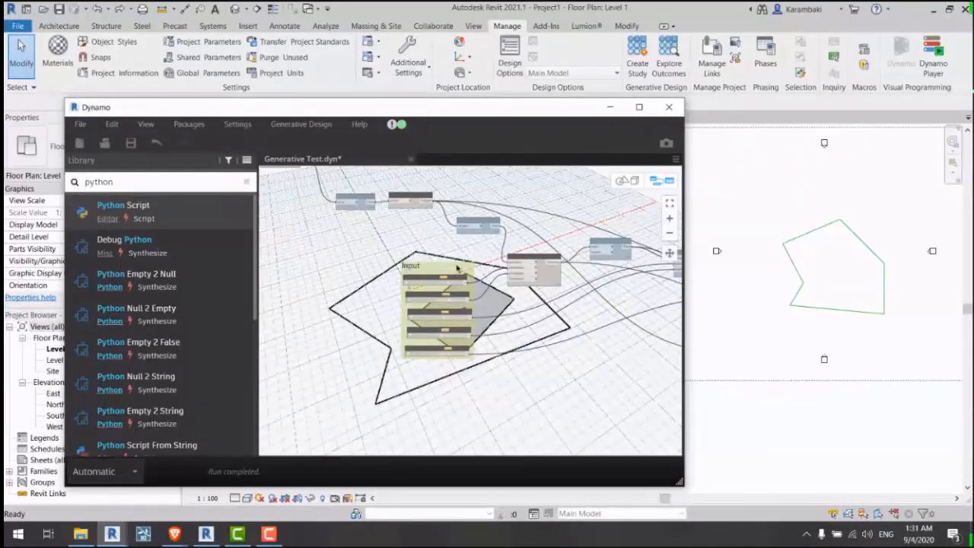
{"action": "left_click_drag", "start_coordinate": [458, 268], "coordinate": [355, 243]}
{"action": "middle_click_drag", "start_coordinate": [355, 243], "coordinate": [592, 312]}
{"action": "left_click_drag", "start_coordinate": [592, 312], "coordinate": [341, 251]}
{"action": "scroll", "coordinate": [341, 251], "scroll_direction": "up", "scroll_amount": 5}
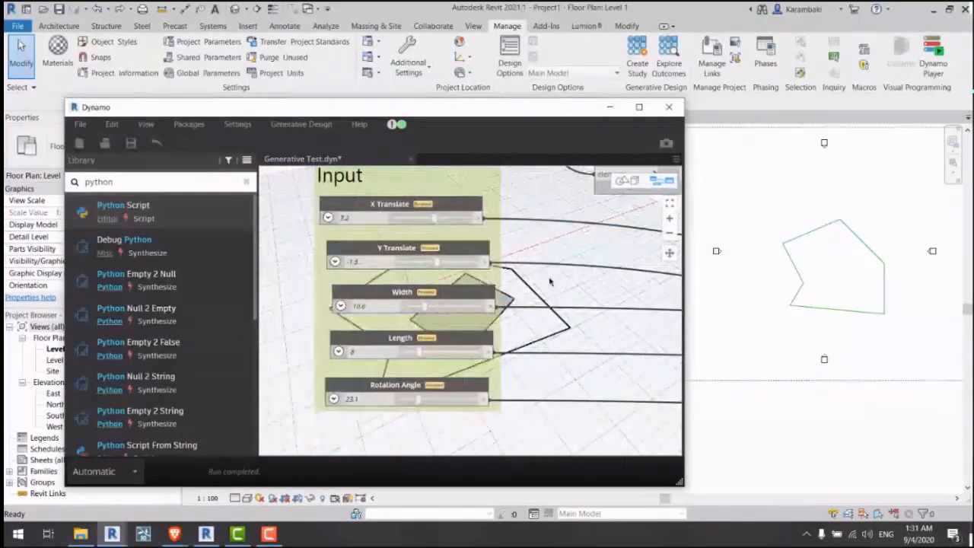
{"action": "middle_click_drag", "start_coordinate": [533, 284], "coordinate": [527, 291]}
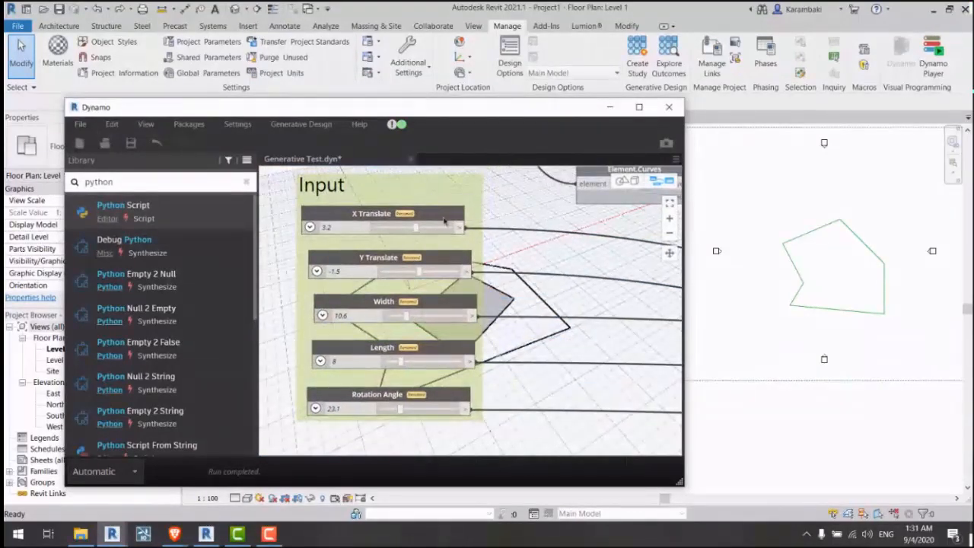
Step: Tick Is Input on X Translate, Y Translate, Width, Length and Rotation Angle sliders
{"action": "left_click", "coordinate": [384, 304]}
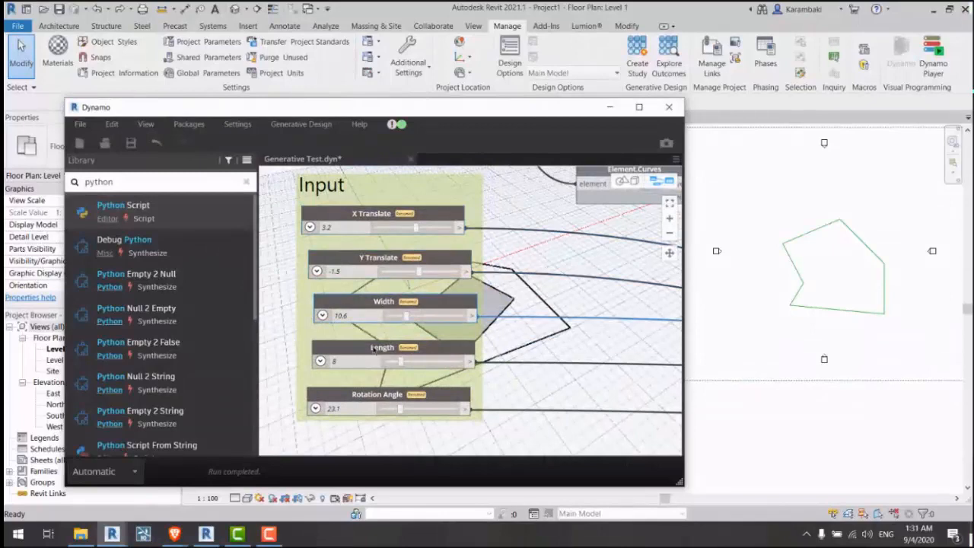
{"action": "right_click", "coordinate": [349, 217]}
{"action": "left_click", "coordinate": [368, 335]}
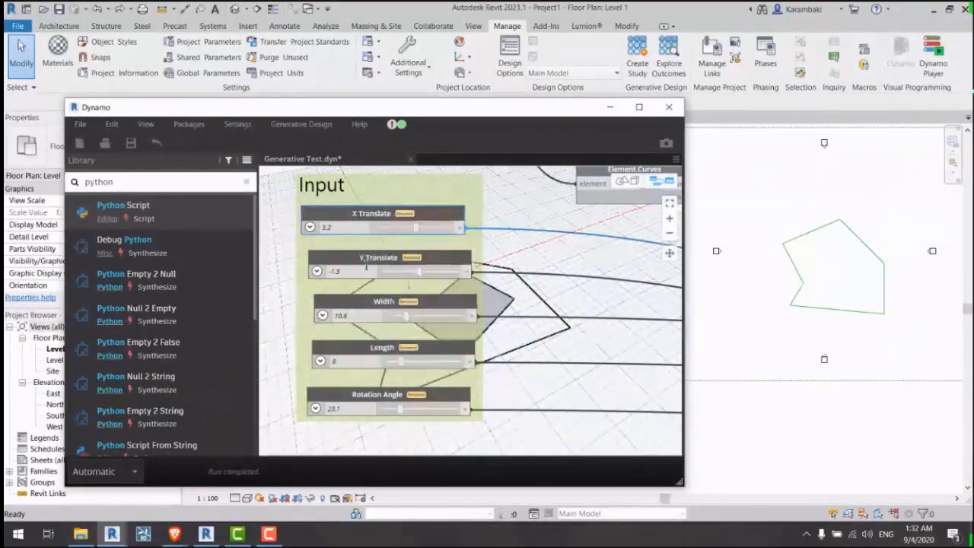
{"action": "right_click", "coordinate": [366, 245]}
{"action": "left_click", "coordinate": [285, 255]}
{"action": "right_click", "coordinate": [362, 254]}
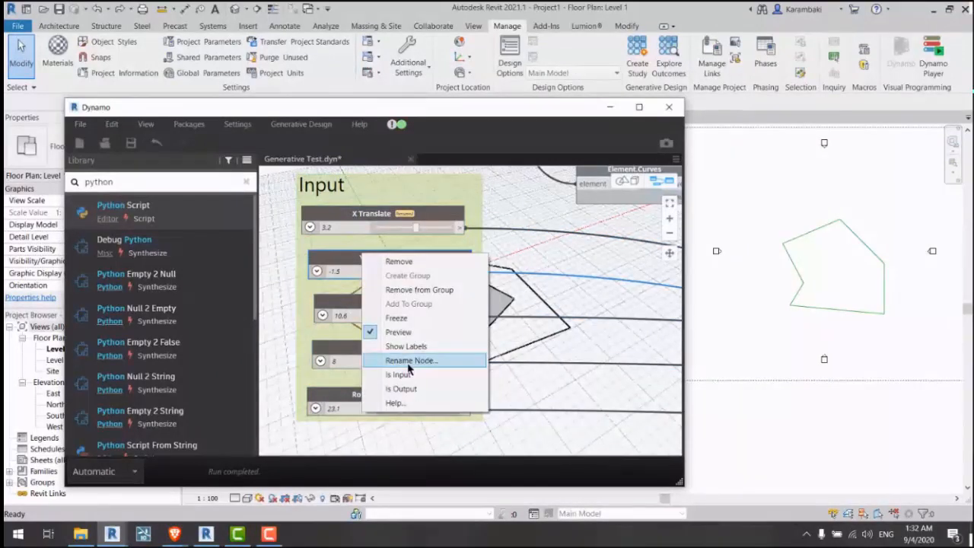
{"action": "left_click", "coordinate": [403, 374]}
{"action": "right_click", "coordinate": [375, 313]}
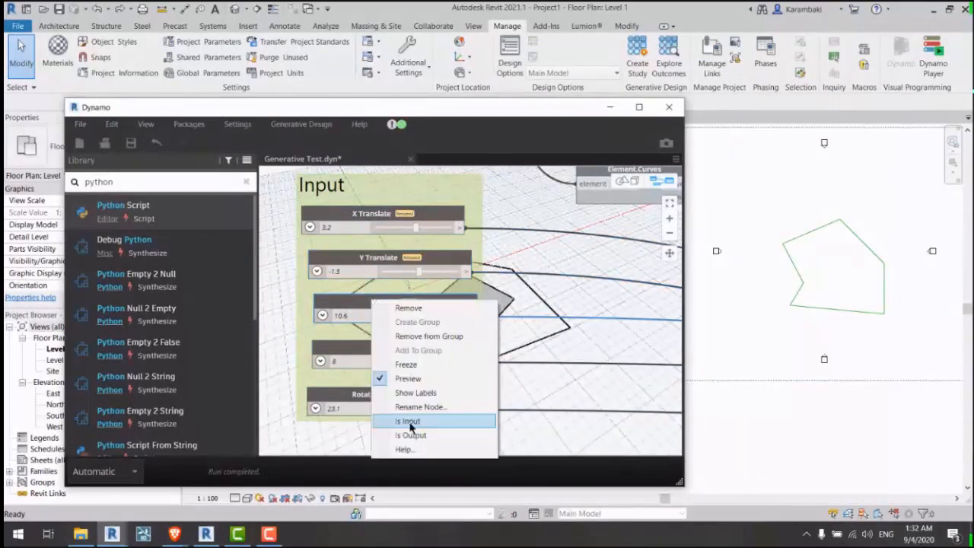
{"action": "left_click", "coordinate": [411, 428]}
{"action": "right_click", "coordinate": [365, 345]}
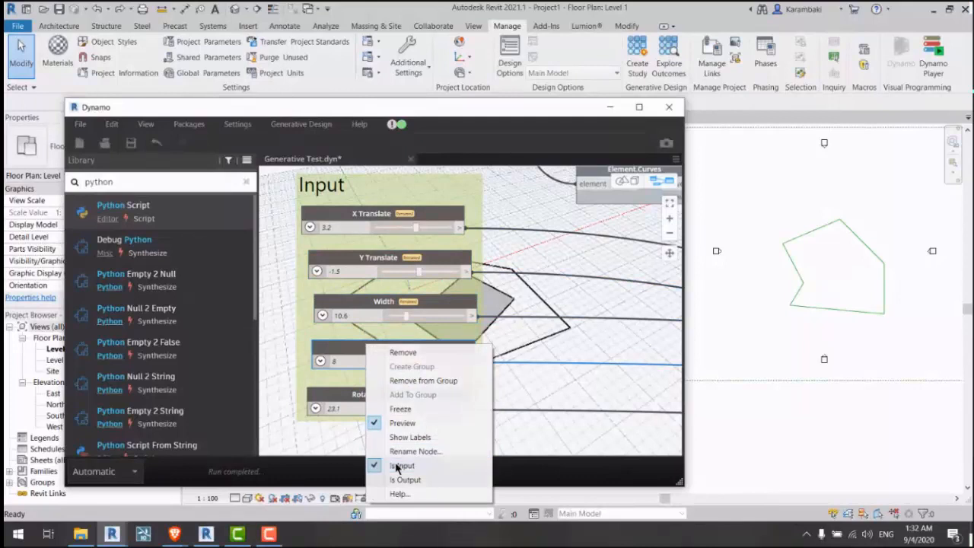
{"action": "left_click", "coordinate": [403, 459]}
{"action": "right_click", "coordinate": [369, 400]}
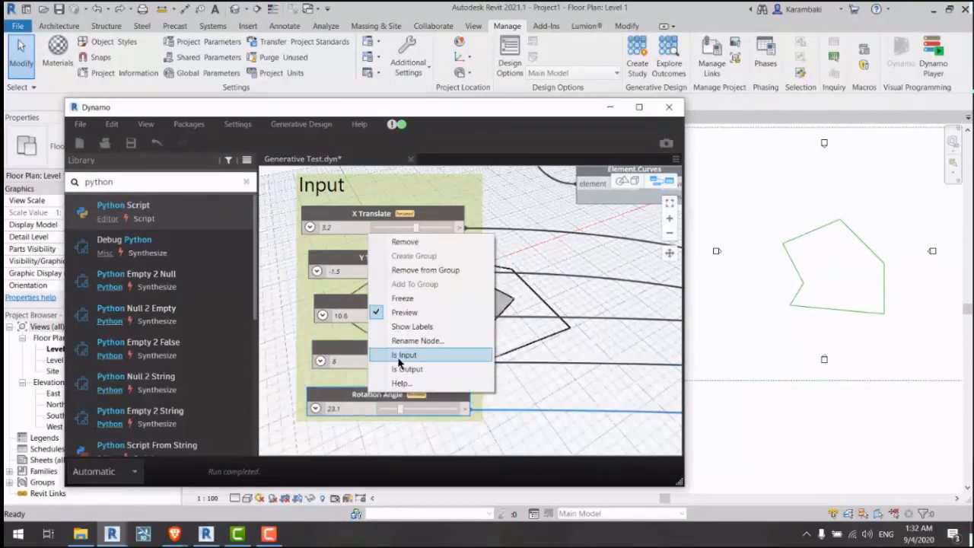
{"action": "left_click", "coordinate": [408, 401]}
Step: Verify Is Input is ticked on all five sliders
{"action": "right_click", "coordinate": [421, 394]}
{"action": "right_click", "coordinate": [374, 351]}
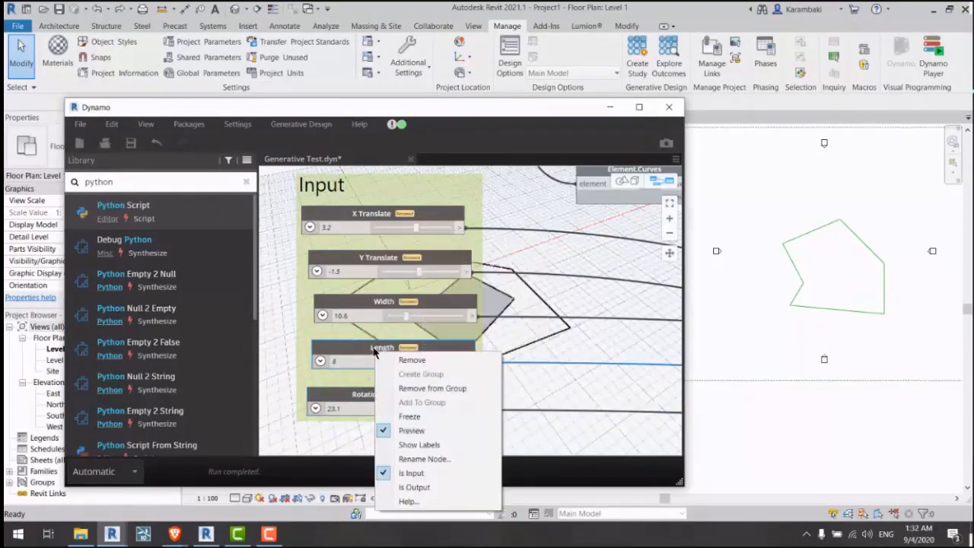
{"action": "right_click", "coordinate": [382, 309]}
{"action": "right_click", "coordinate": [382, 259]}
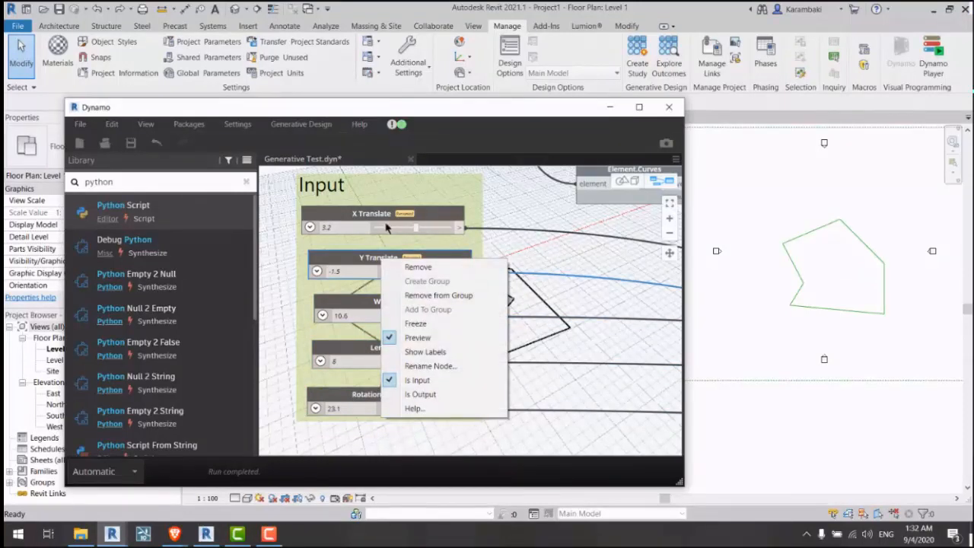
{"action": "right_click", "coordinate": [391, 219]}
{"action": "left_click", "coordinate": [524, 265]}
{"action": "scroll", "coordinate": [339, 256], "scroll_direction": "down", "scroll_amount": 5}
{"action": "scroll", "coordinate": [583, 281], "scroll_direction": "up", "scroll_amount": 5}
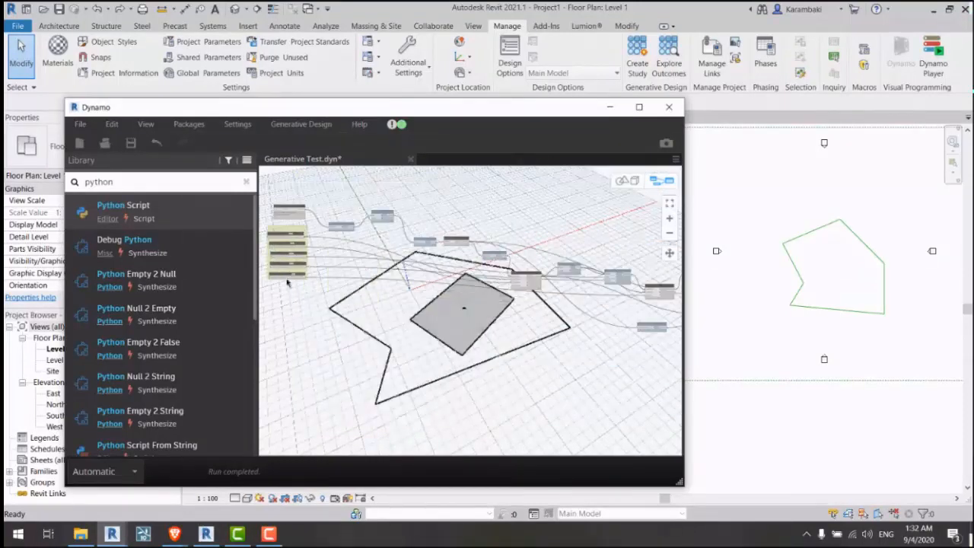
Step: Group the Surface.Area and Python Script nodes and position the new group lower on the canvas
{"action": "scroll", "coordinate": [666, 315], "scroll_direction": "up", "scroll_amount": 6}
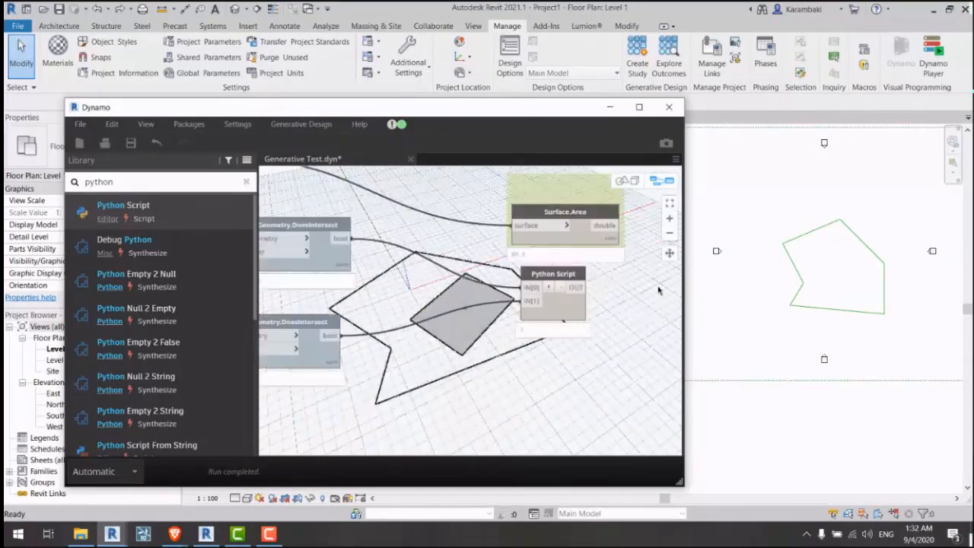
{"action": "right_click", "coordinate": [544, 358]}
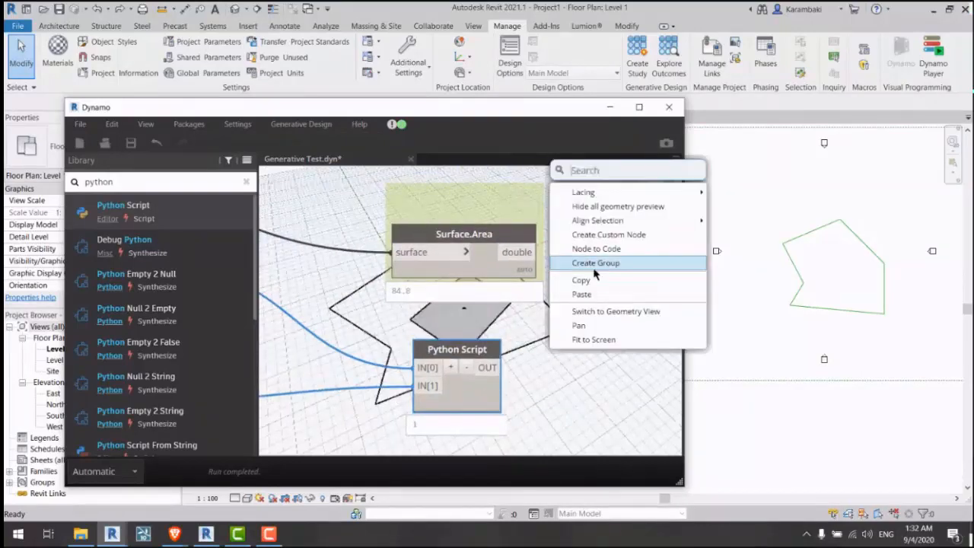
{"action": "left_click", "coordinate": [597, 270]}
{"action": "left_click_drag", "start_coordinate": [500, 330], "coordinate": [499, 350]}
{"action": "middle_click_drag", "start_coordinate": [561, 365], "coordinate": [523, 329]}
{"action": "left_click", "coordinate": [523, 330]}
{"action": "middle_click_drag", "start_coordinate": [440, 228], "coordinate": [446, 244]}
{"action": "right_click", "coordinate": [447, 246]}
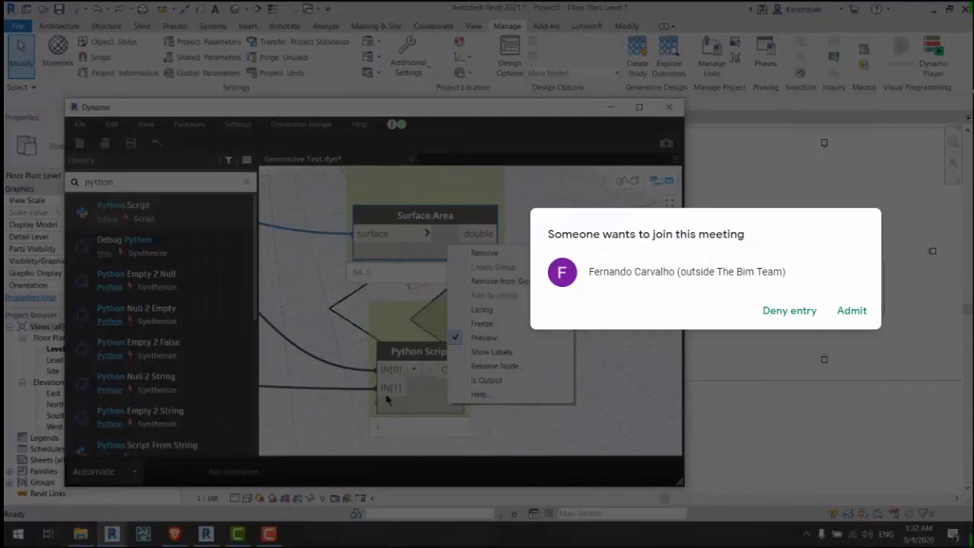
{"action": "left_click", "coordinate": [851, 311]}
{"action": "right_click", "coordinate": [444, 398]}
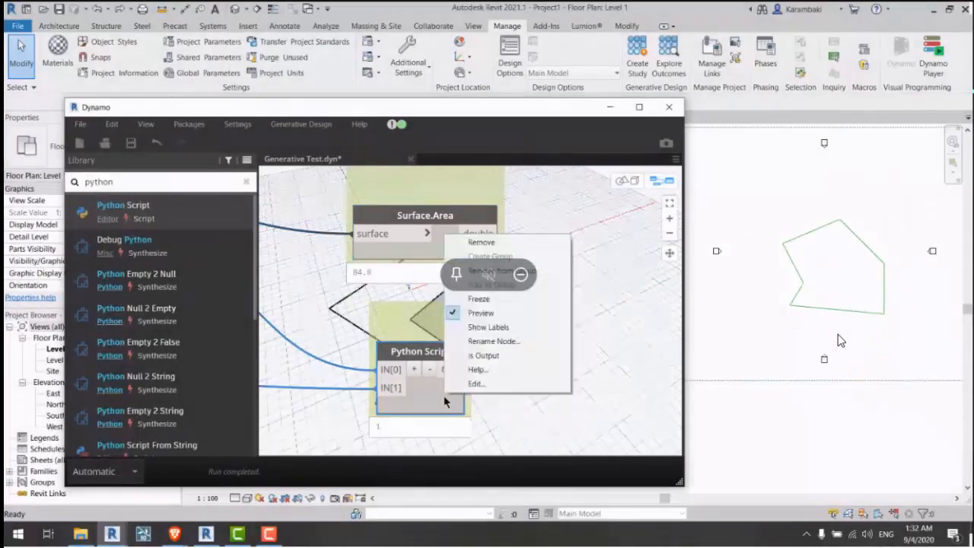
{"action": "left_click", "coordinate": [613, 287]}
Step: Save Generative Test.dyn with Ctrl+S and pan so the Input group sits at the left
{"action": "key", "text": "ctrl+s"}
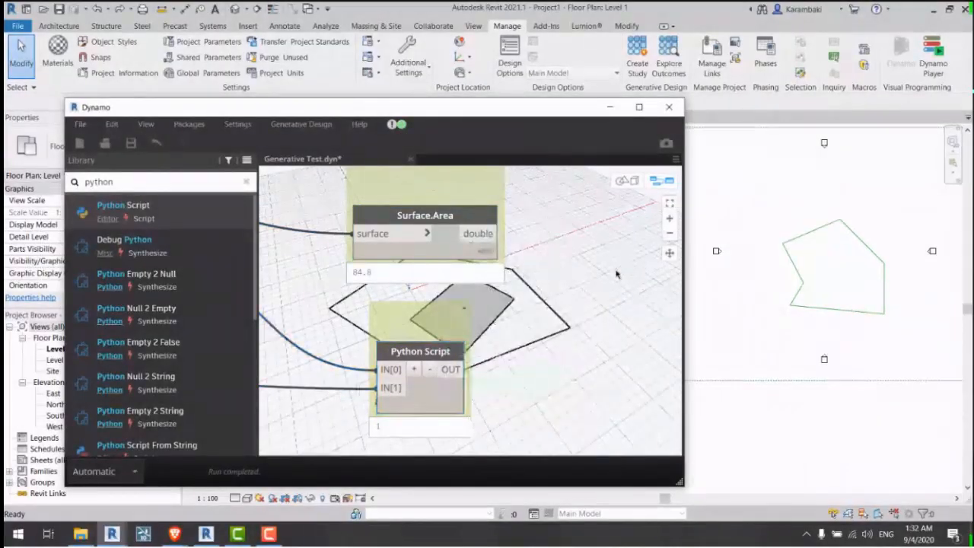
{"action": "scroll", "coordinate": [614, 274], "scroll_direction": "down", "scroll_amount": 4}
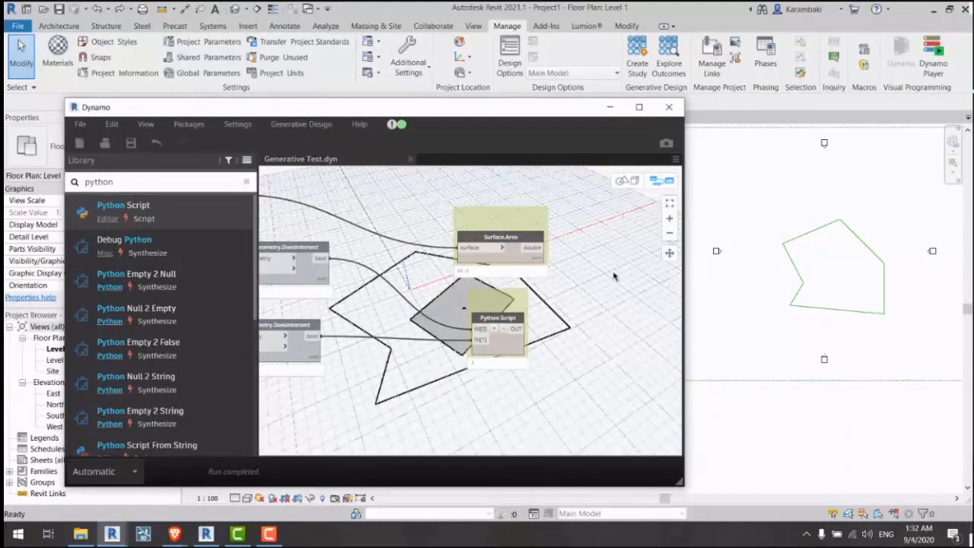
{"action": "scroll", "coordinate": [613, 276], "scroll_direction": "down", "scroll_amount": 5}
{"action": "middle_click_drag", "start_coordinate": [358, 312], "coordinate": [739, 394]}
{"action": "scroll", "coordinate": [539, 289], "scroll_direction": "up", "scroll_amount": 4}
{"action": "middle_click_drag", "start_coordinate": [536, 287], "coordinate": [445, 299]}
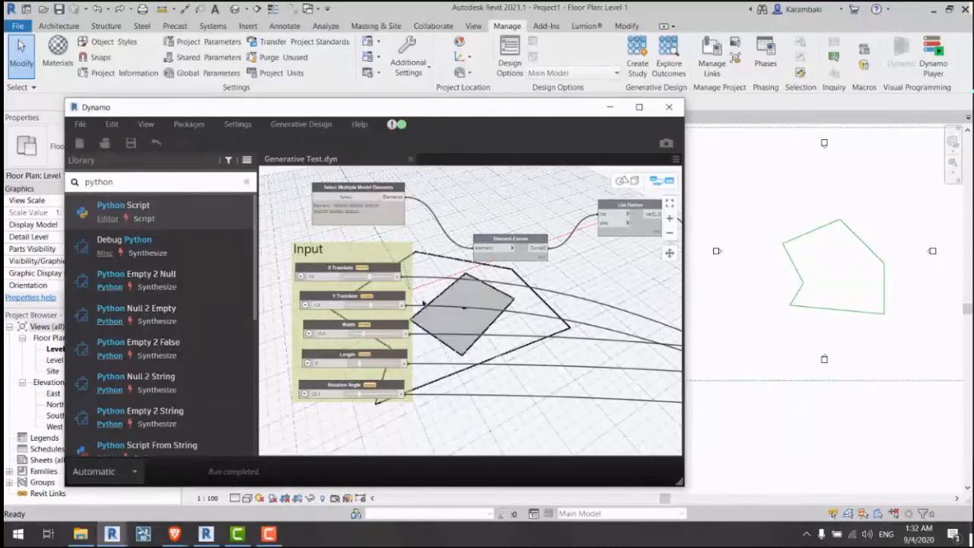
Step: Check the 3D background preview with Ctrl+B, then open Export for Generative Design
{"action": "scroll", "coordinate": [423, 302], "scroll_direction": "up", "scroll_amount": 2}
{"action": "middle_click_drag", "start_coordinate": [424, 293], "coordinate": [431, 326]}
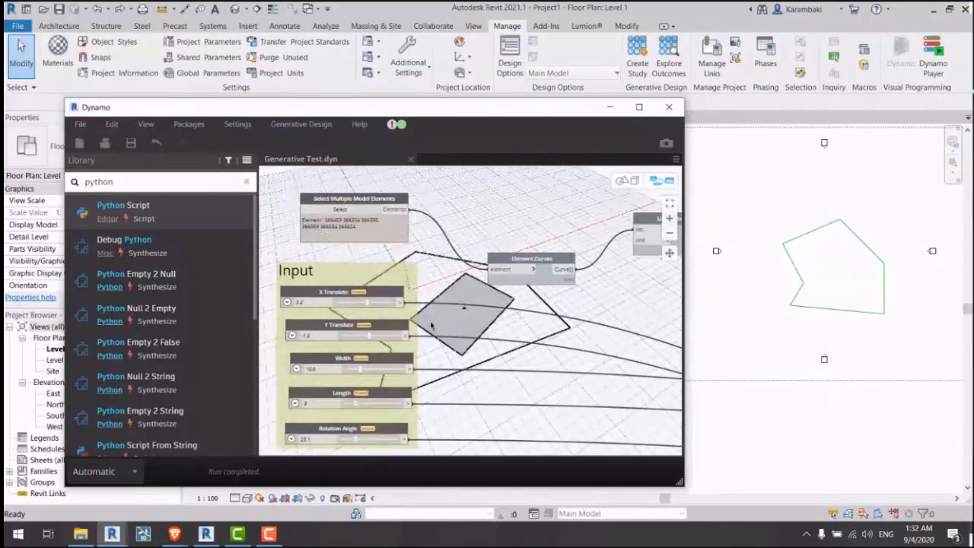
{"action": "key", "text": "ctrl+b"}
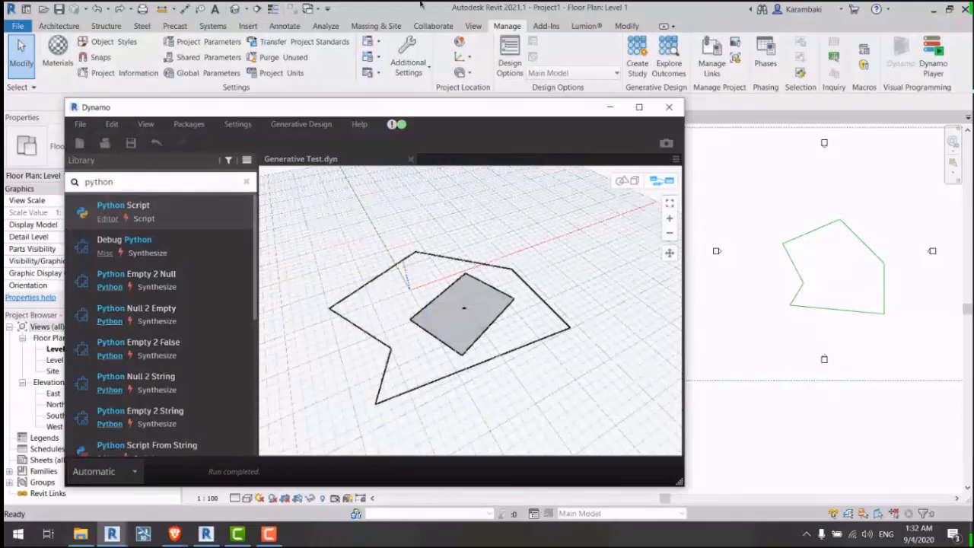
{"action": "key", "text": "ctrl+b"}
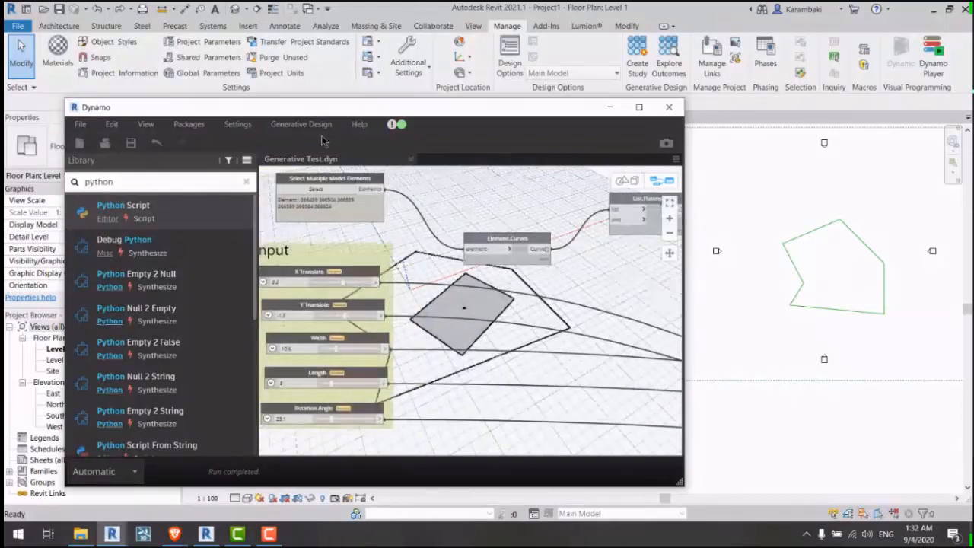
{"action": "left_click", "coordinate": [314, 129]}
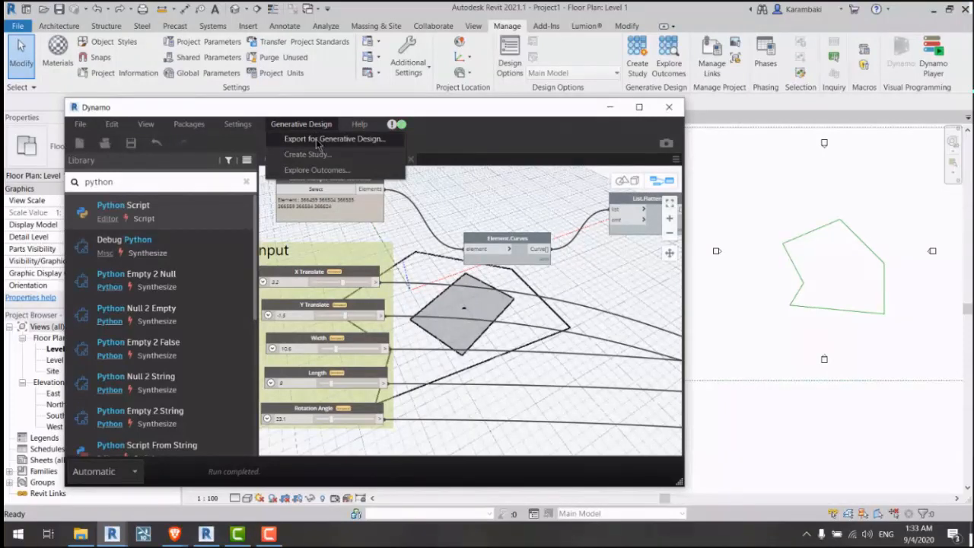
{"action": "left_click", "coordinate": [319, 140]}
{"action": "left_click_drag", "start_coordinate": [376, 156], "coordinate": [368, 133]}
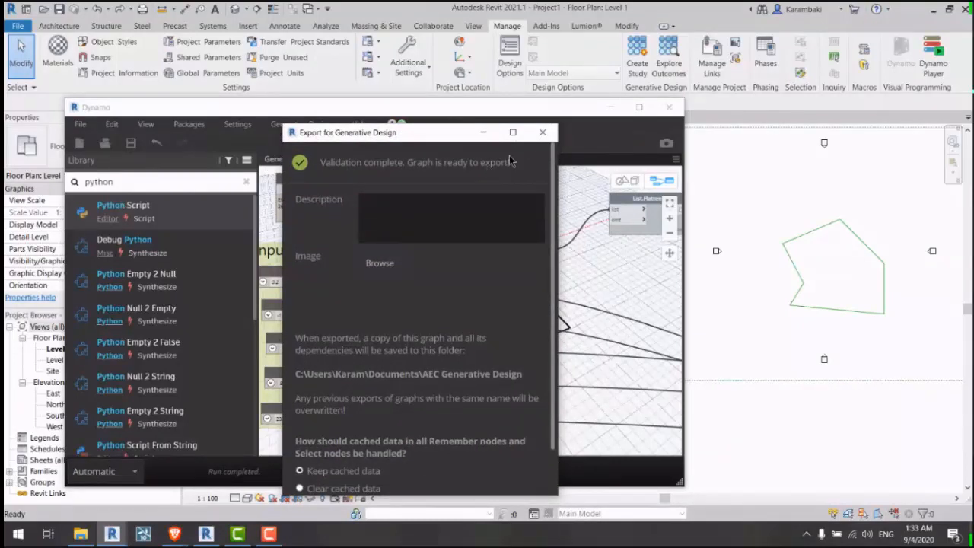
Step: Close the export window, set the run mode to Manual, then close and reopen Generative Test.dyn
{"action": "left_click", "coordinate": [541, 134]}
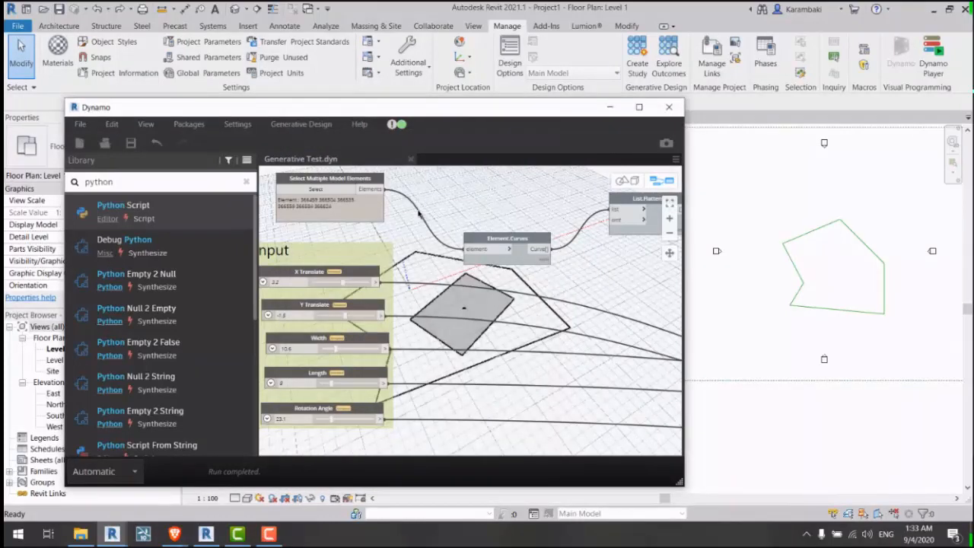
{"action": "left_click", "coordinate": [118, 472]}
{"action": "left_click", "coordinate": [91, 403]}
{"action": "left_click", "coordinate": [411, 159]}
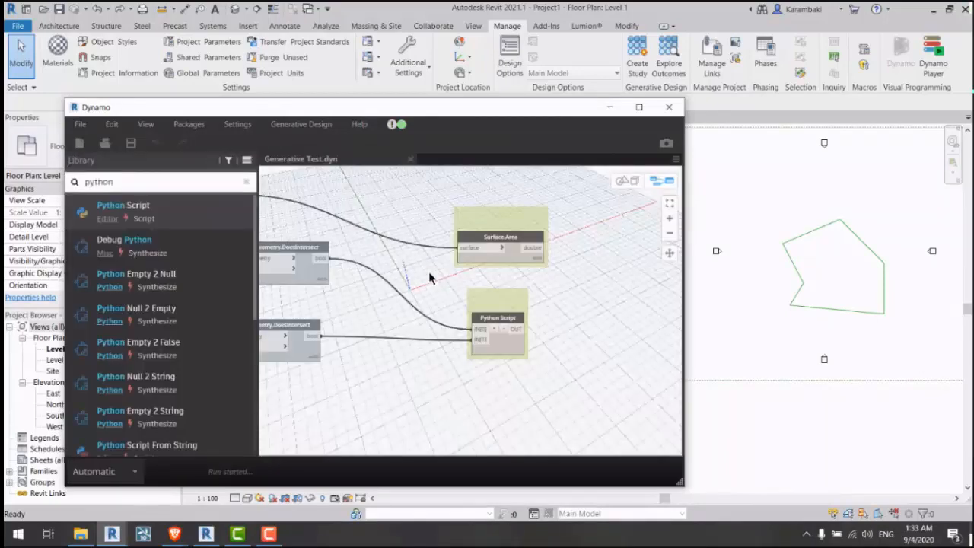
{"action": "middle_click_drag", "start_coordinate": [429, 270], "coordinate": [633, 267]}
{"action": "scroll", "coordinate": [633, 267], "scroll_direction": "down", "scroll_amount": 6}
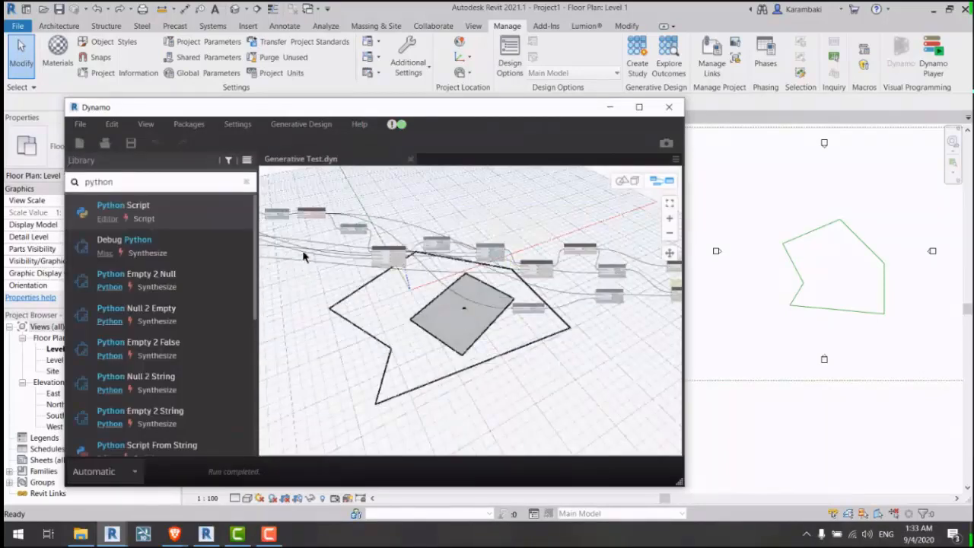
{"action": "scroll", "coordinate": [303, 256], "scroll_direction": "up", "scroll_amount": 5}
Step: Recheck the export window, reselect the site polygon outline in Revit, and set runs to Manual
{"action": "left_click", "coordinate": [300, 123]}
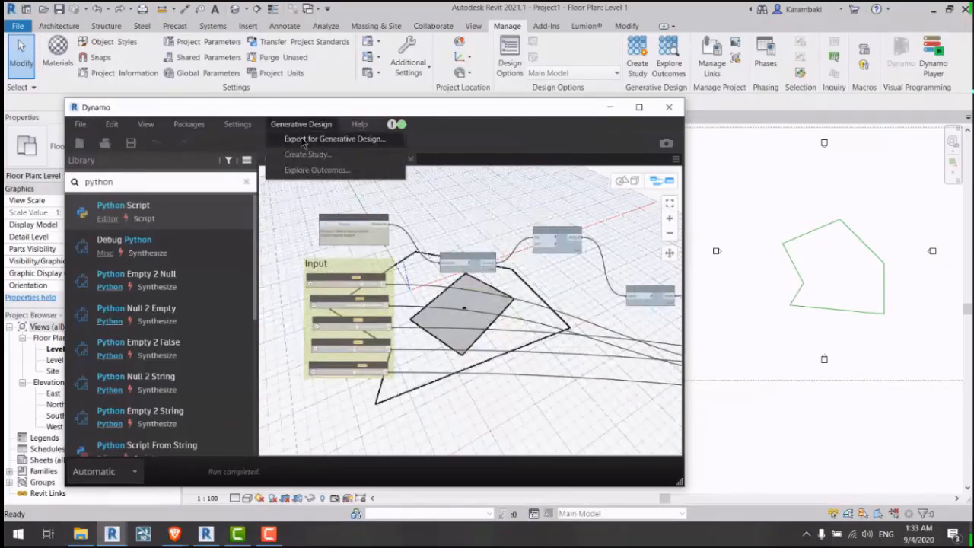
{"action": "left_click", "coordinate": [302, 140]}
{"action": "left_click", "coordinate": [579, 233]}
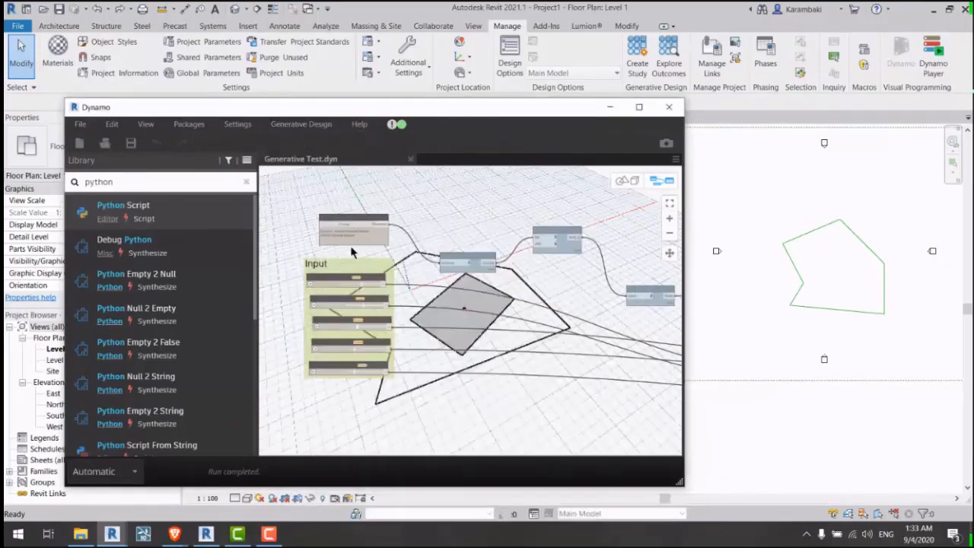
{"action": "scroll", "coordinate": [352, 251], "scroll_direction": "up", "scroll_amount": 1}
{"action": "left_click", "coordinate": [343, 220]}
{"action": "left_click_drag", "start_coordinate": [756, 208], "coordinate": [893, 329]}
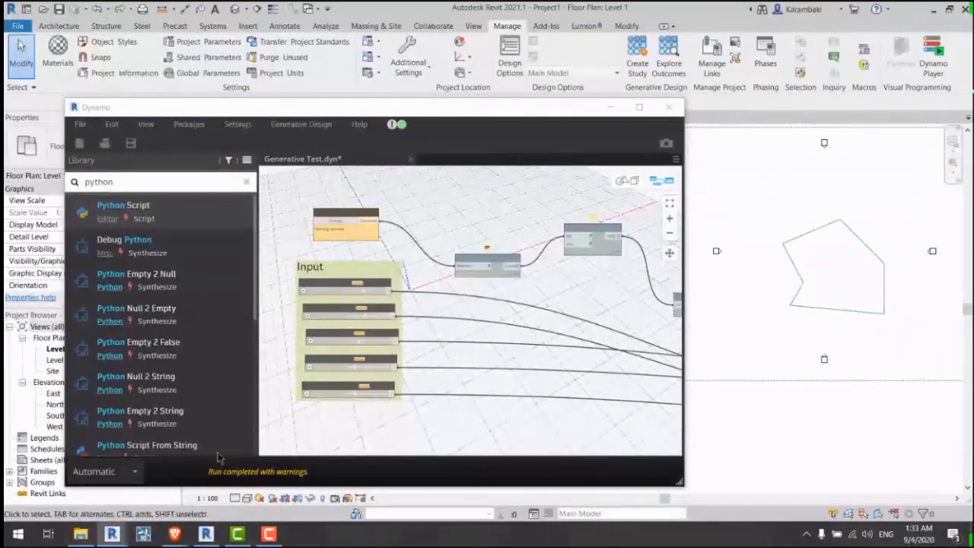
{"action": "left_click", "coordinate": [103, 471]}
{"action": "left_click", "coordinate": [91, 401]}
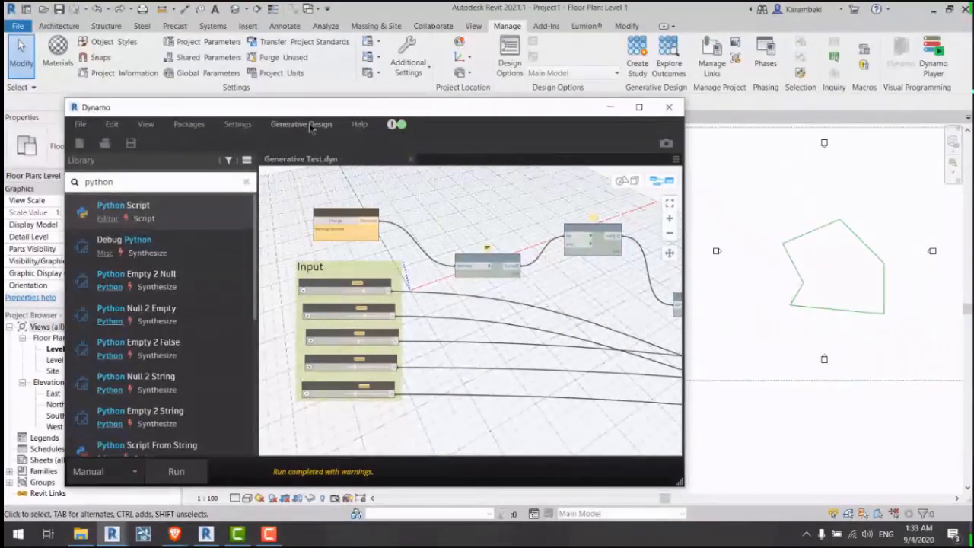
Step: Run the Generative Design export check and close its Surface.Area unsupported-output report
{"action": "left_click", "coordinate": [304, 124]}
{"action": "left_click", "coordinate": [320, 162]}
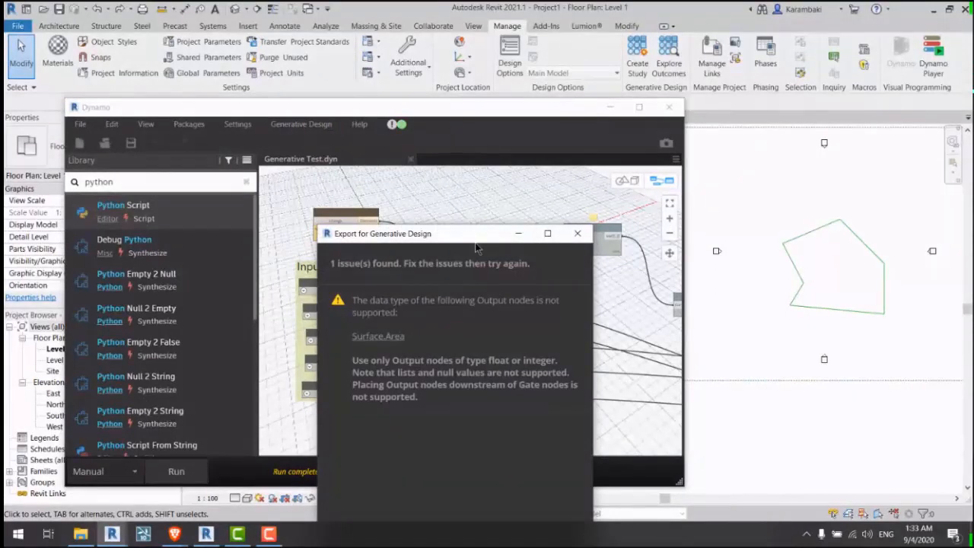
{"action": "left_click_drag", "start_coordinate": [428, 229], "coordinate": [516, 121]}
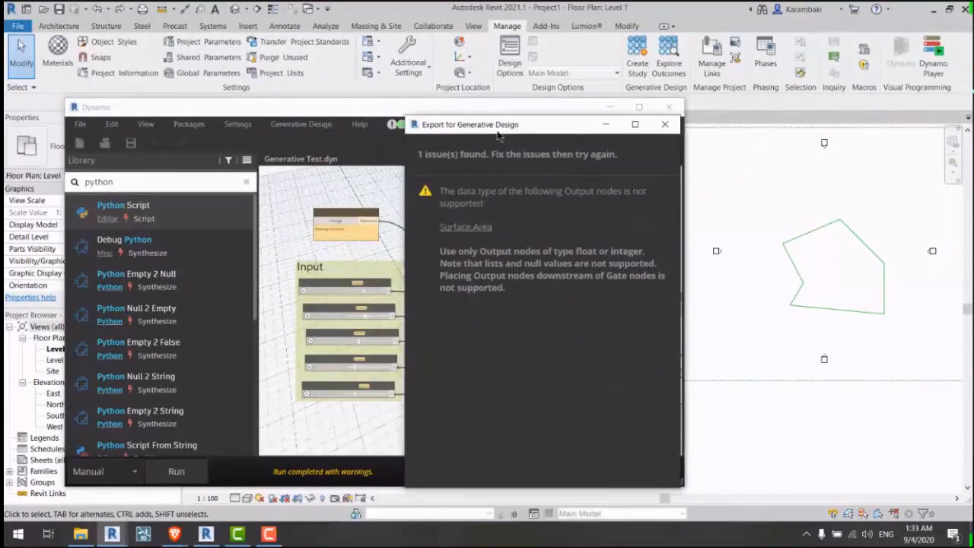
{"action": "scroll", "coordinate": [342, 232], "scroll_direction": "up", "scroll_amount": 3}
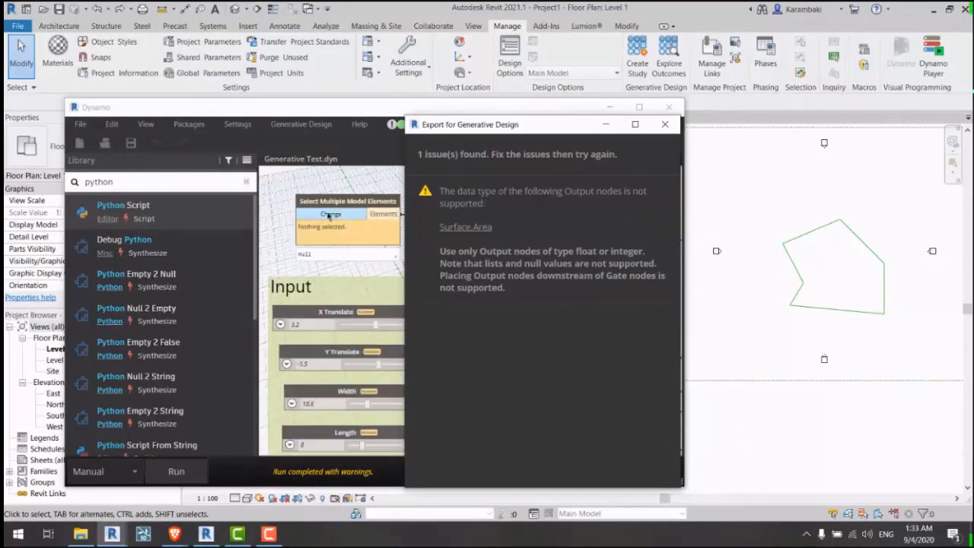
{"action": "left_click", "coordinate": [665, 124]}
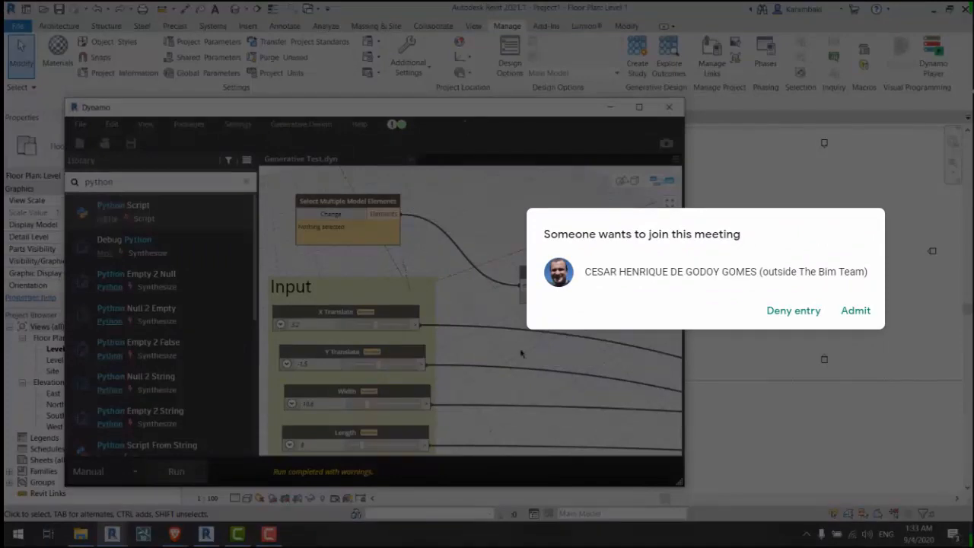
Step: Reopen Generative Test from recent files, retry the export, and cancel when asked to run first
{"action": "left_click", "coordinate": [855, 310]}
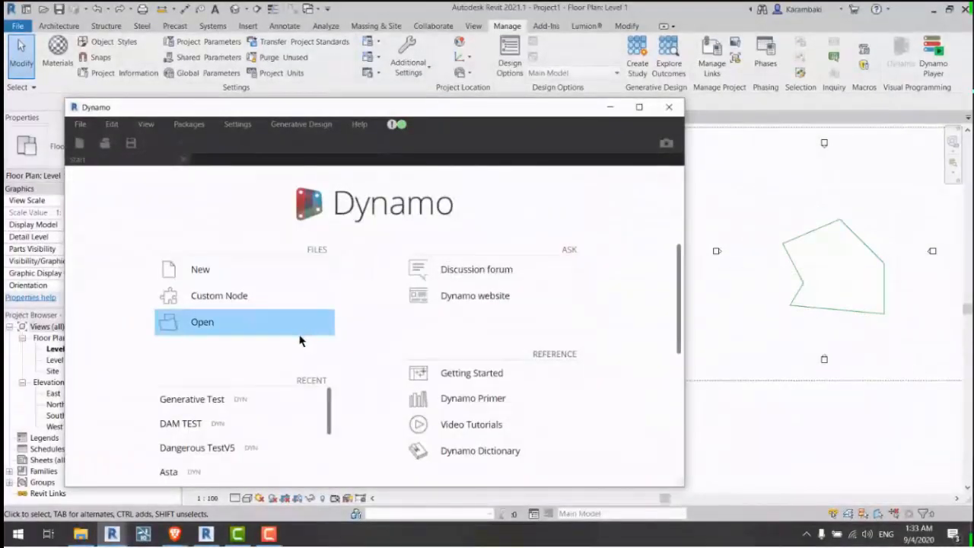
{"action": "left_click", "coordinate": [201, 399]}
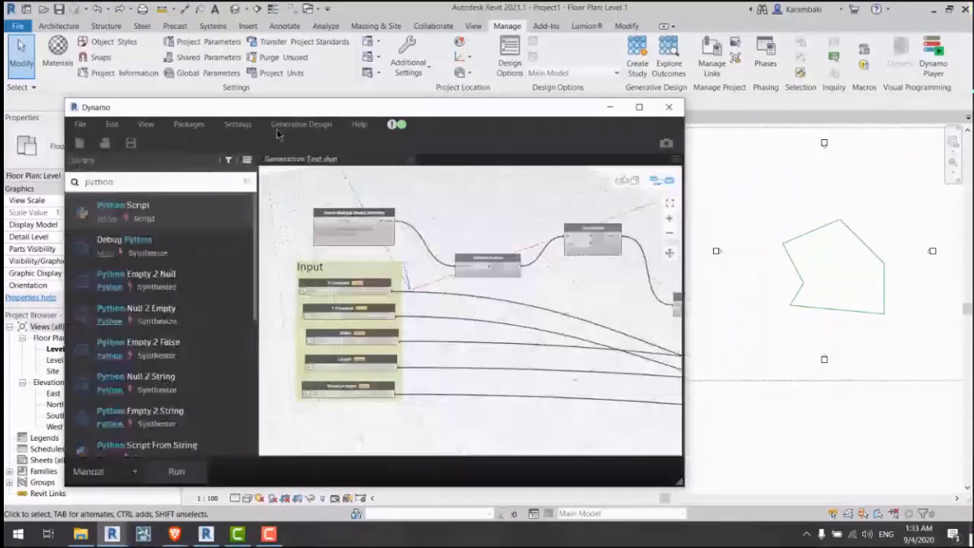
{"action": "left_click", "coordinate": [300, 124]}
{"action": "left_click", "coordinate": [327, 142]}
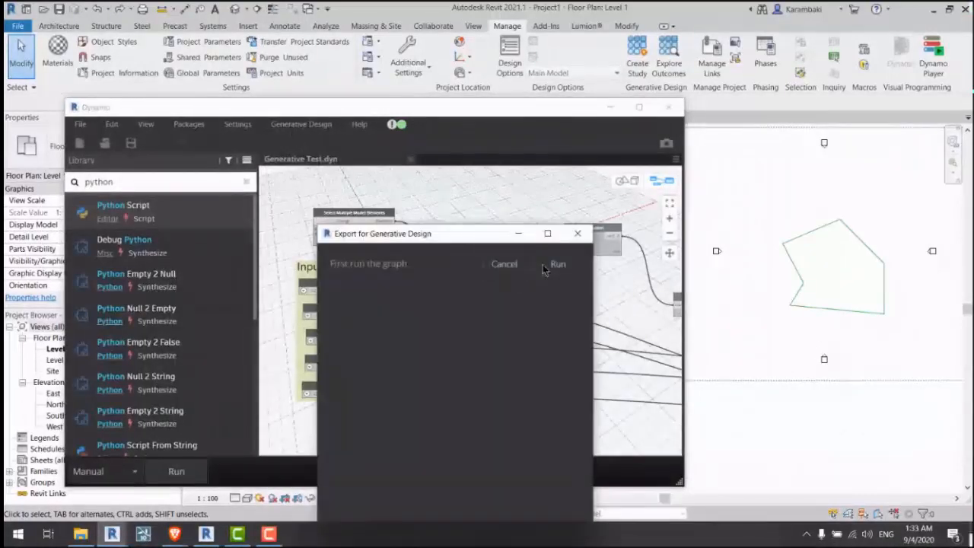
{"action": "left_click_drag", "start_coordinate": [440, 242], "coordinate": [470, 144]}
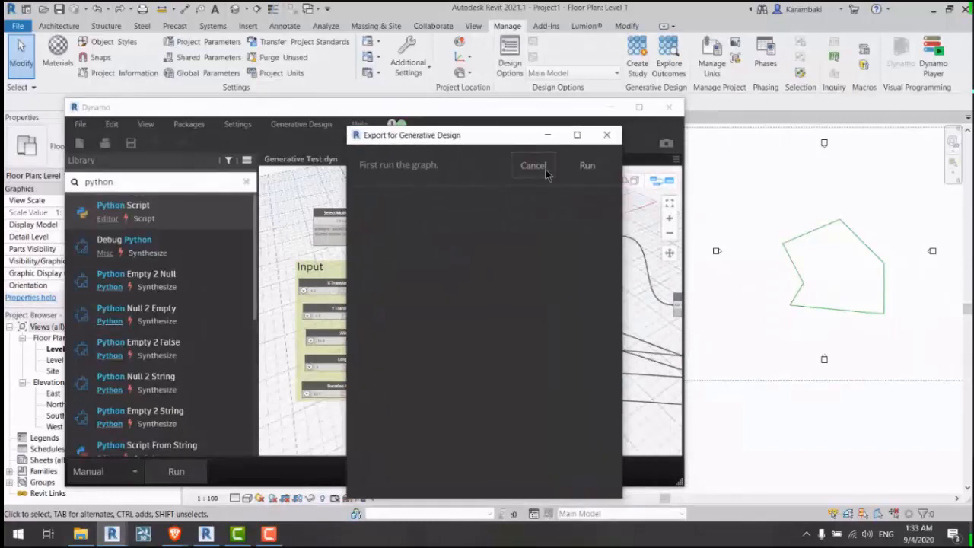
{"action": "left_click", "coordinate": [606, 135]}
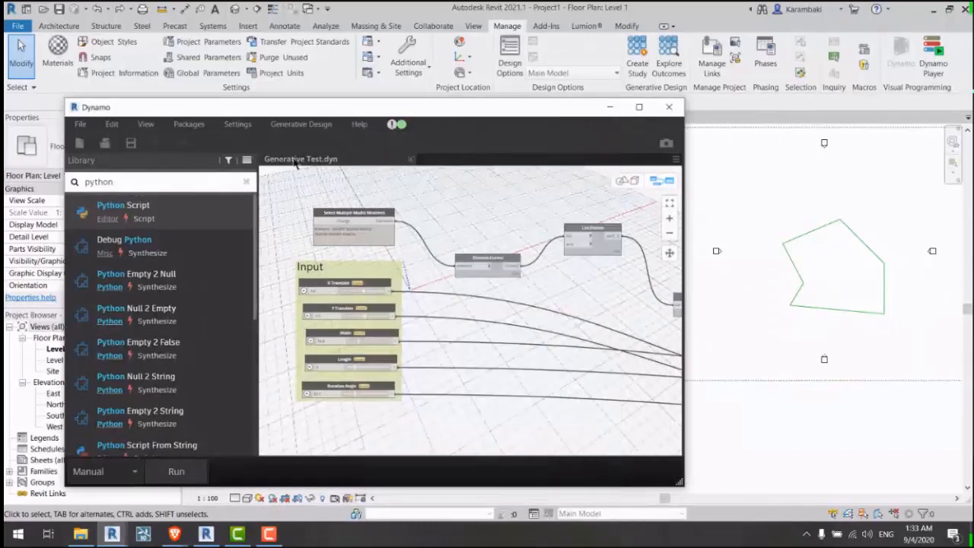
Step: Open Export for Generative Design and run the graph so validation completes
{"action": "left_click", "coordinate": [300, 124]}
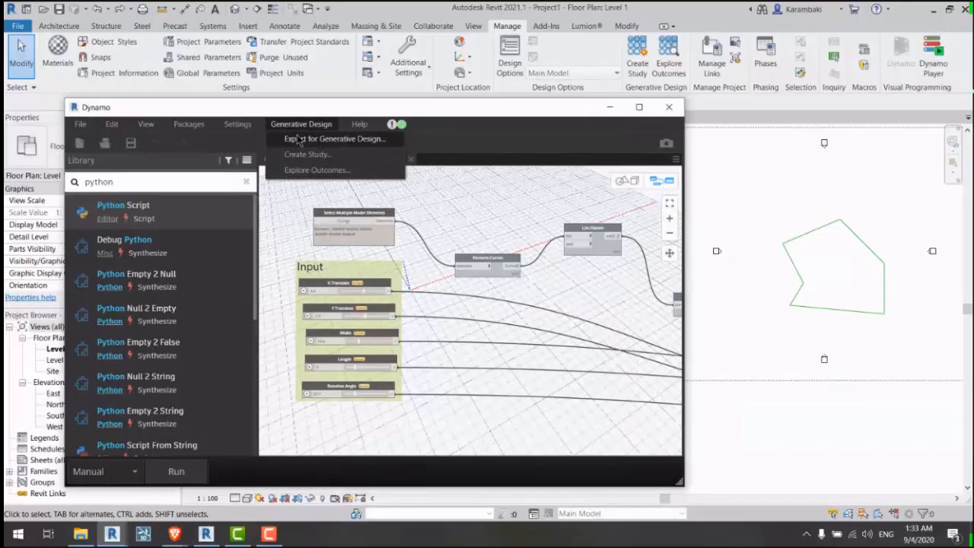
{"action": "left_click", "coordinate": [296, 139]}
{"action": "left_click", "coordinate": [557, 264]}
{"action": "left_click_drag", "start_coordinate": [426, 238], "coordinate": [397, 100]}
{"action": "scroll", "coordinate": [334, 370], "scroll_direction": "down", "scroll_amount": 3}
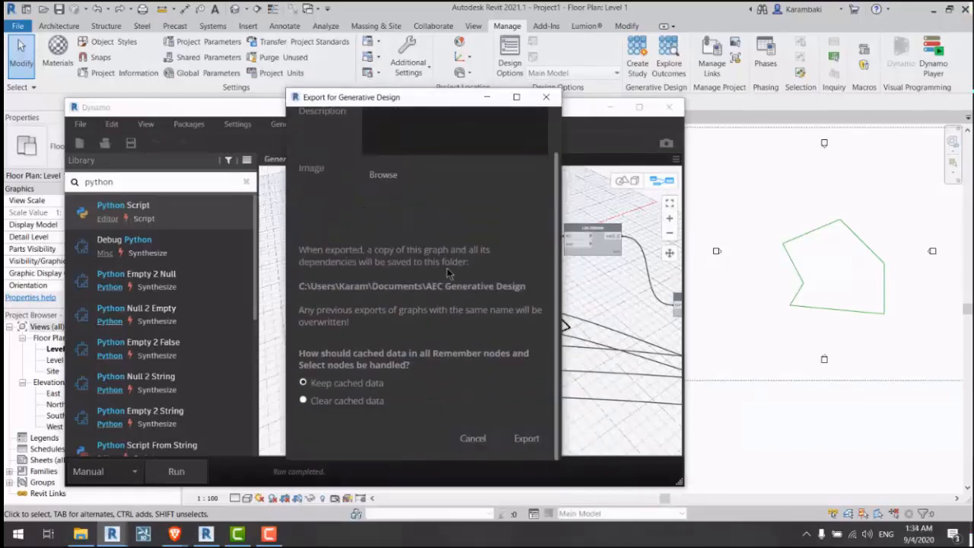
Step: Export the graph with Clear cached data selected and close the Export Complete message
{"action": "left_click", "coordinate": [333, 402]}
{"action": "left_click", "coordinate": [365, 384]}
{"action": "left_click", "coordinate": [355, 404]}
{"action": "mouse_move", "coordinate": [406, 104]}
{"action": "left_mouse_down"}
{"action": "mouse_move", "coordinate": [656, 98]}
{"action": "mouse_move", "coordinate": [377, 105]}
{"action": "mouse_move", "coordinate": [389, 110]}
{"action": "left_mouse_up"}
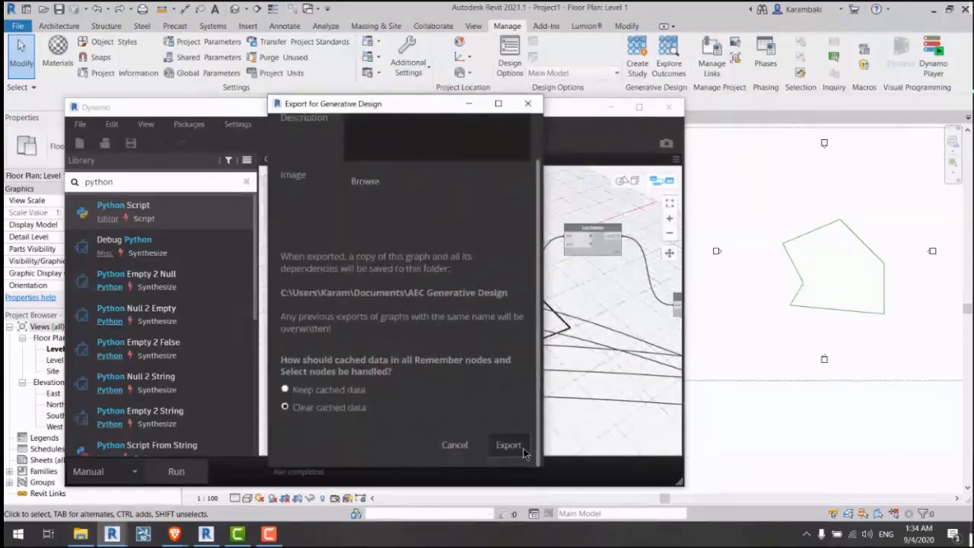
{"action": "left_click", "coordinate": [508, 445]}
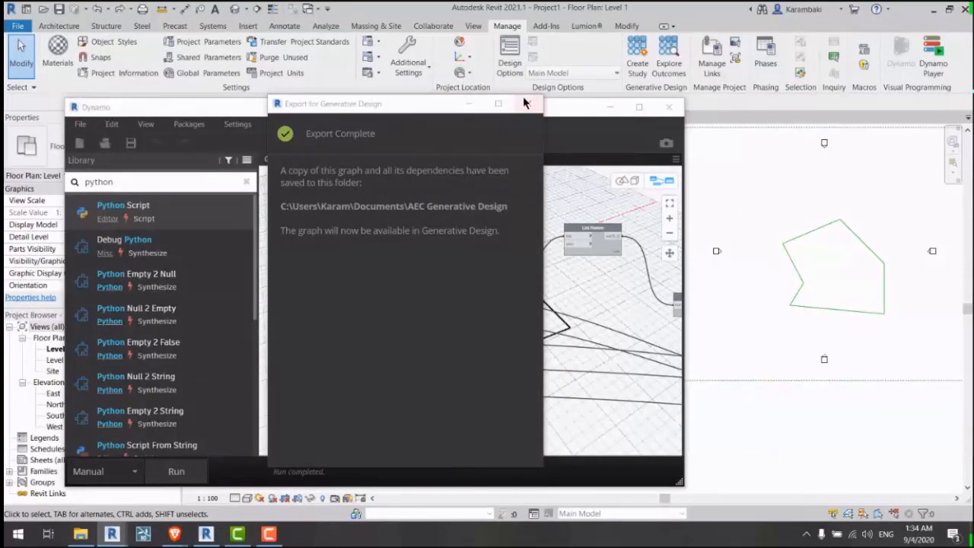
{"action": "left_click", "coordinate": [525, 108]}
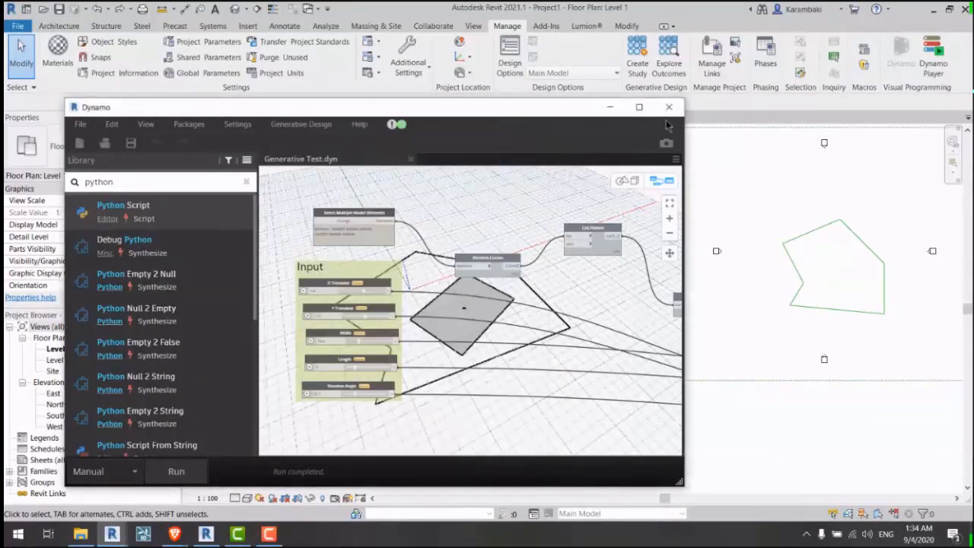
Step: Close Dynamo to return to the Revit floor plan
{"action": "left_click", "coordinate": [667, 115]}
{"action": "middle_click_drag", "start_coordinate": [732, 203], "coordinate": [400, 215]}
{"action": "scroll", "coordinate": [479, 225], "scroll_direction": "up", "scroll_amount": 2}
{"action": "middle_click_drag", "start_coordinate": [478, 226], "coordinate": [423, 249]}
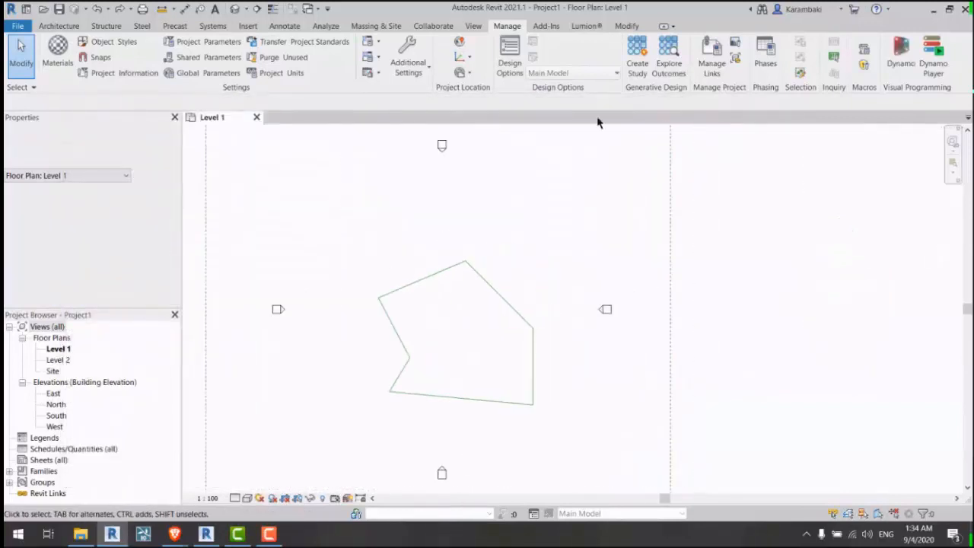
Step: Create a new study using the Generative Test type
{"action": "left_click", "coordinate": [636, 65]}
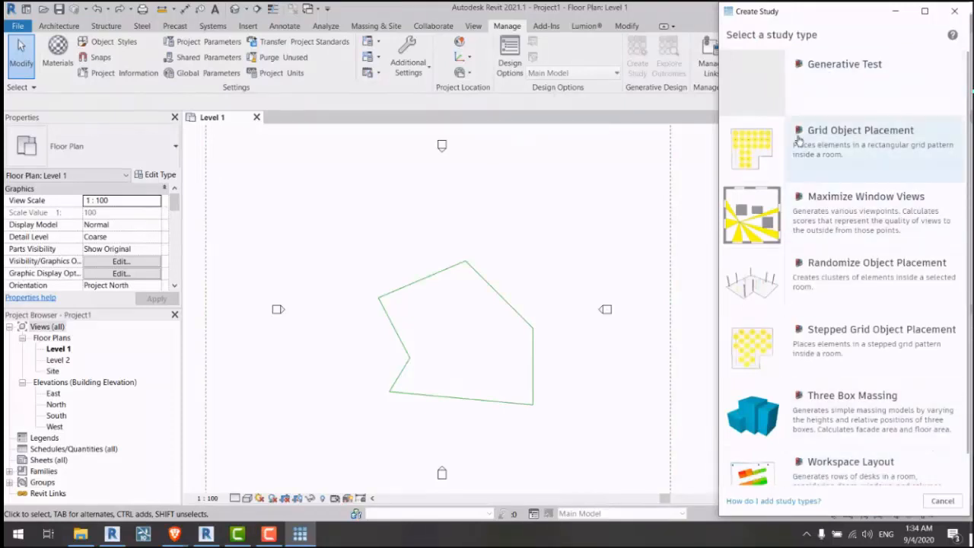
{"action": "left_click", "coordinate": [826, 81]}
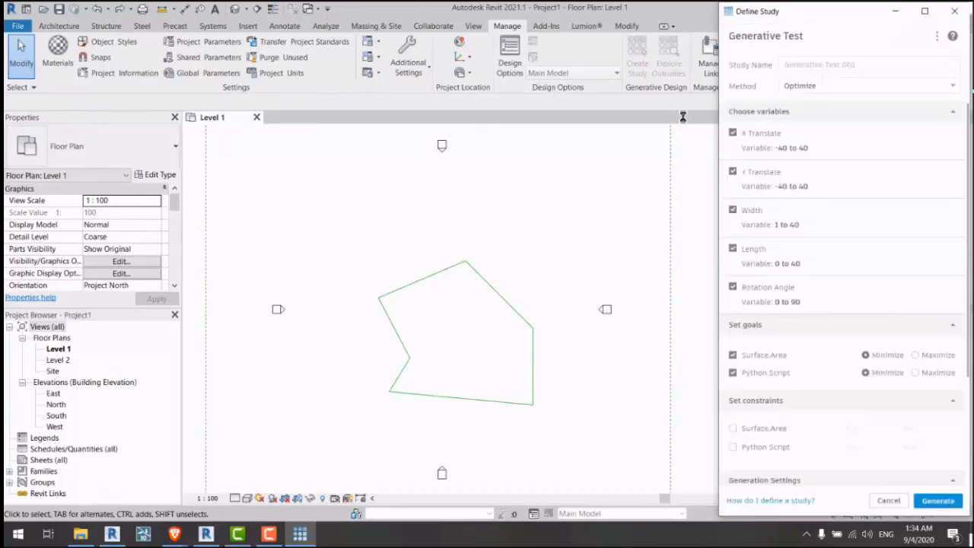
{"action": "scroll", "coordinate": [761, 130], "scroll_direction": "down", "scroll_amount": 3}
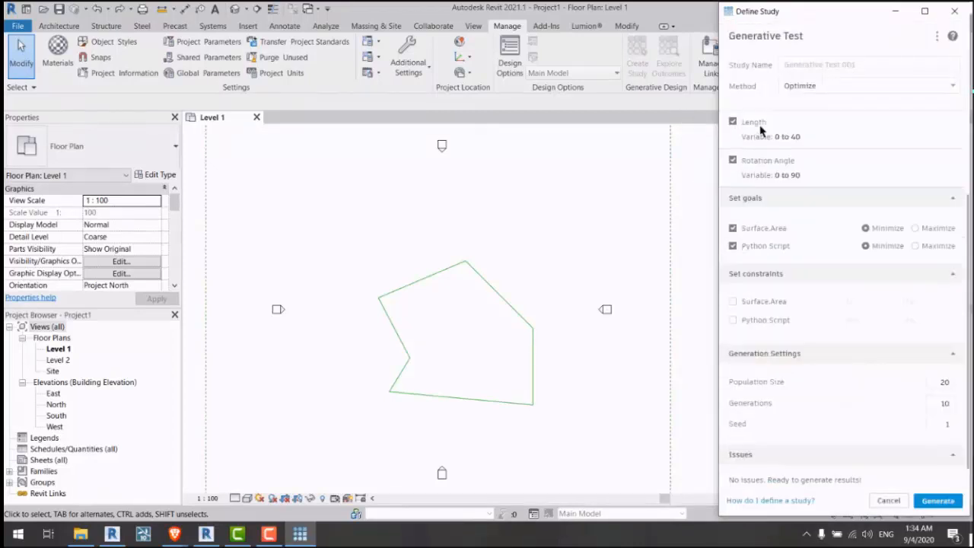
{"action": "scroll", "coordinate": [769, 145], "scroll_direction": "up", "scroll_amount": 3}
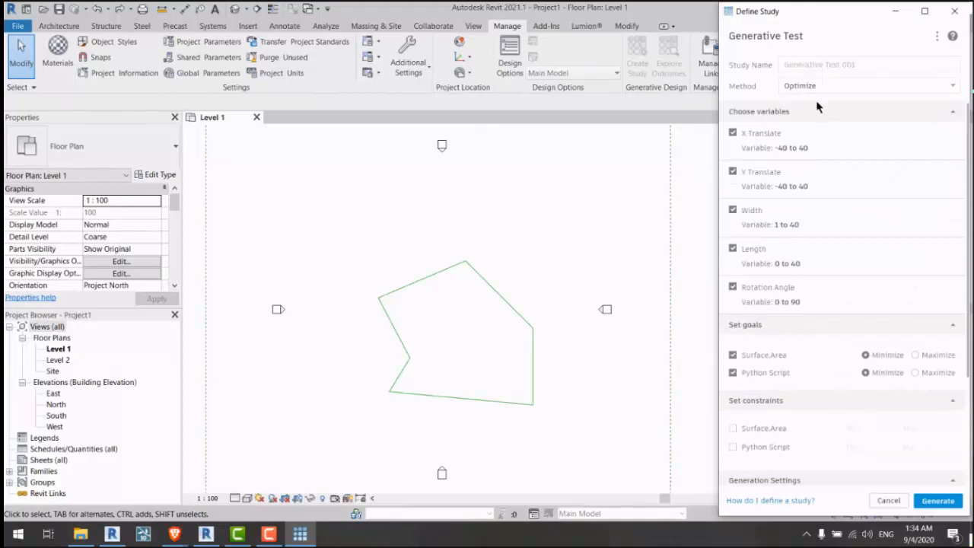
{"action": "scroll", "coordinate": [848, 228], "scroll_direction": "down", "scroll_amount": 1}
{"action": "scroll", "coordinate": [829, 182], "scroll_direction": "up", "scroll_amount": 1}
Step: Review the Generative Test variables and goals, then close Define Study without generating
{"action": "left_click_drag", "start_coordinate": [778, 21], "coordinate": [606, 21]}
{"action": "scroll", "coordinate": [679, 228], "scroll_direction": "down", "scroll_amount": 3}
{"action": "scroll", "coordinate": [645, 126], "scroll_direction": "up", "scroll_amount": 3}
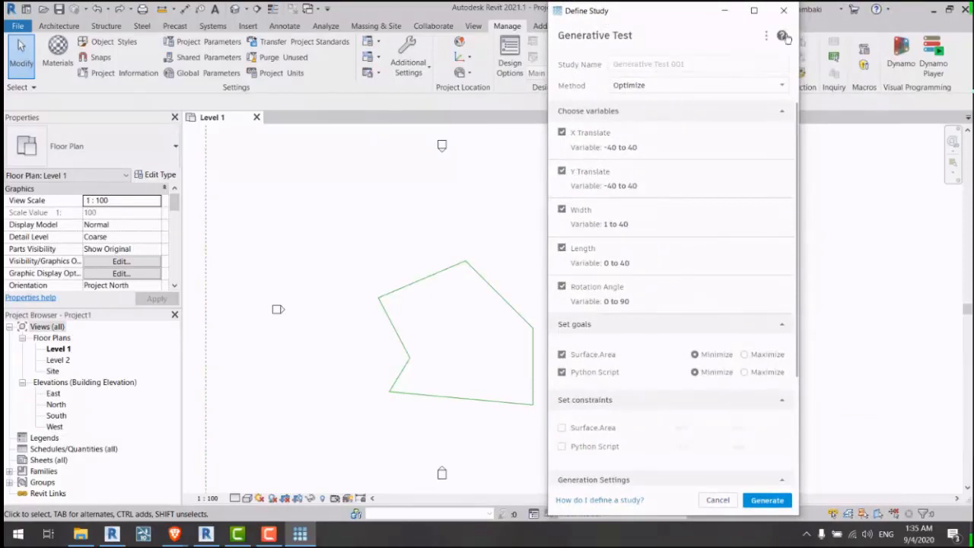
{"action": "scroll", "coordinate": [457, 300], "scroll_direction": "up", "scroll_amount": 3}
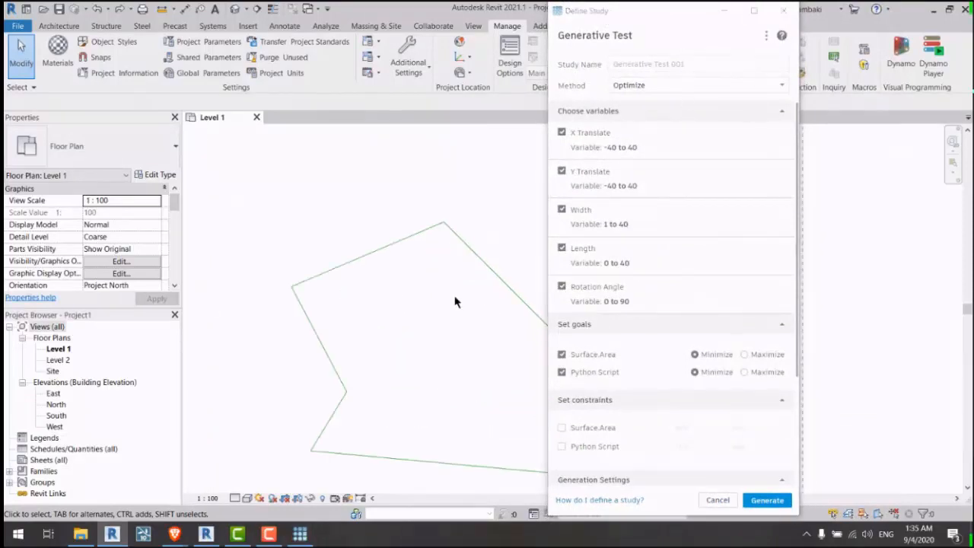
{"action": "middle_click_drag", "start_coordinate": [456, 300], "coordinate": [407, 255]}
{"action": "scroll", "coordinate": [407, 256], "scroll_direction": "down", "scroll_amount": 2}
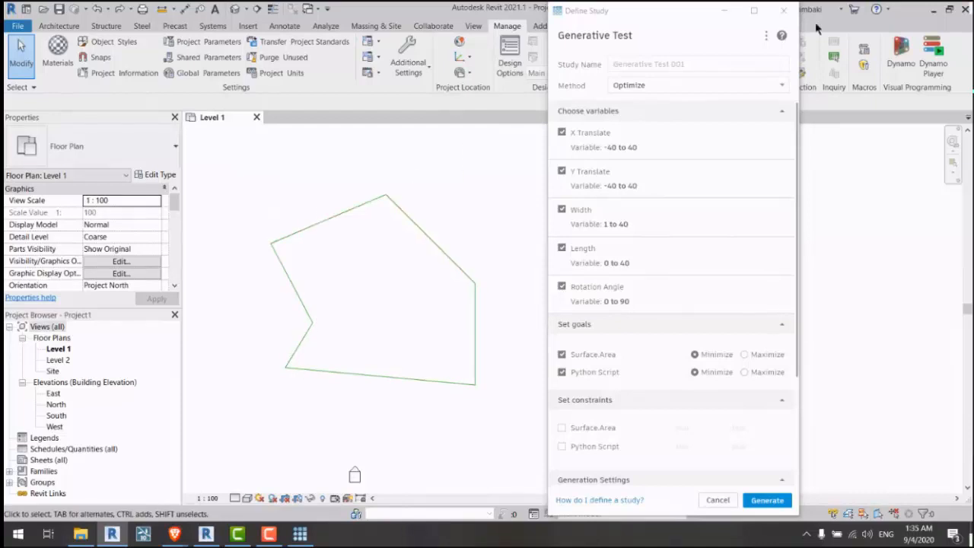
{"action": "left_click", "coordinate": [785, 11]}
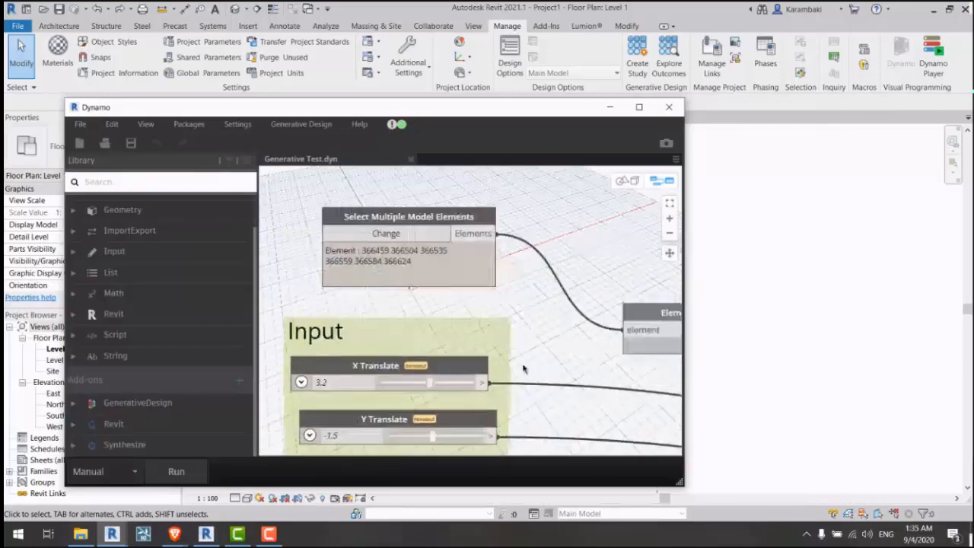
Step: Tick Is Input on the Select Multiple Model Elements node and close Dynamo
{"action": "middle_click_drag", "start_coordinate": [523, 369], "coordinate": [527, 400]}
{"action": "right_click", "coordinate": [454, 290]}
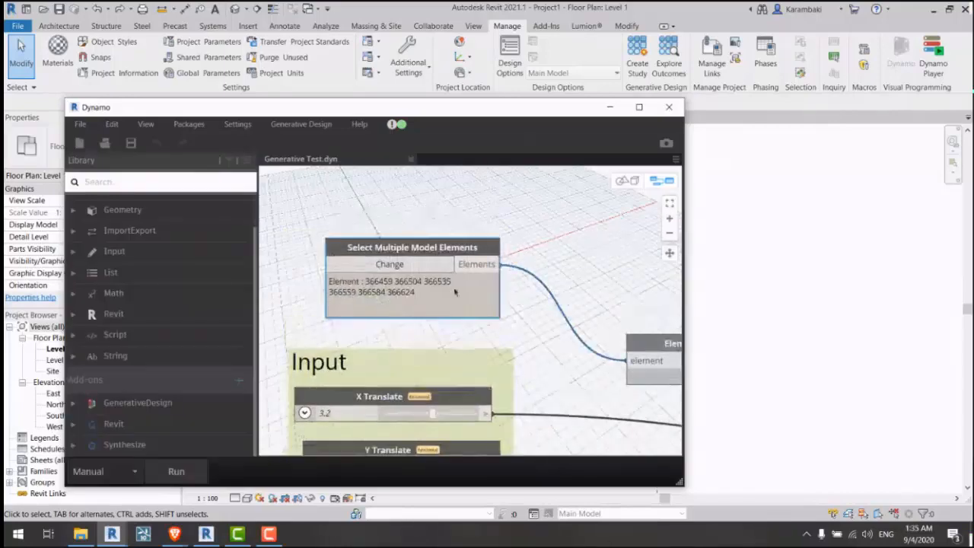
{"action": "left_click", "coordinate": [513, 414]}
{"action": "scroll", "coordinate": [488, 217], "scroll_direction": "down", "scroll_amount": 5}
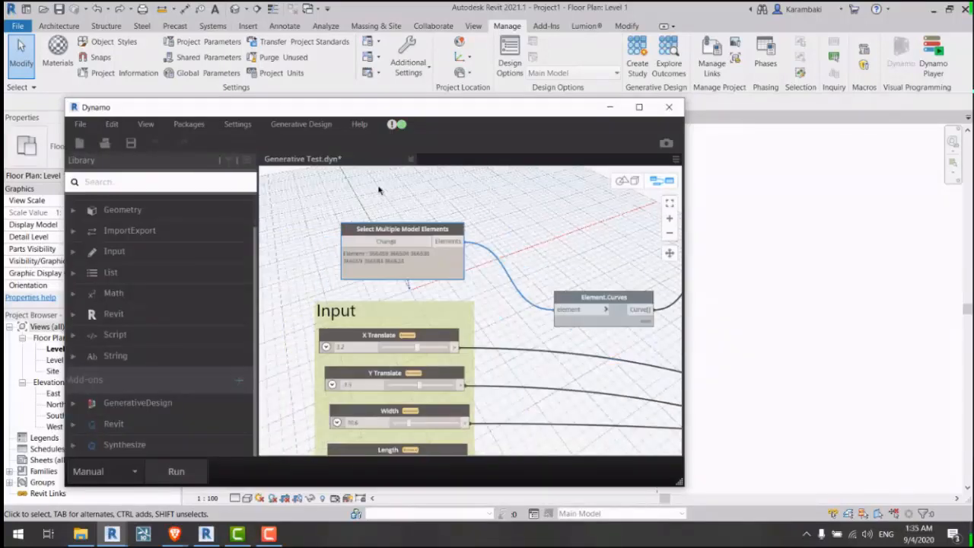
{"action": "left_click", "coordinate": [675, 110]}
Step: Relaunch Dynamo, run and re-export Generative Test for Generative Design, then close Dynamo
{"action": "left_click", "coordinate": [902, 54]}
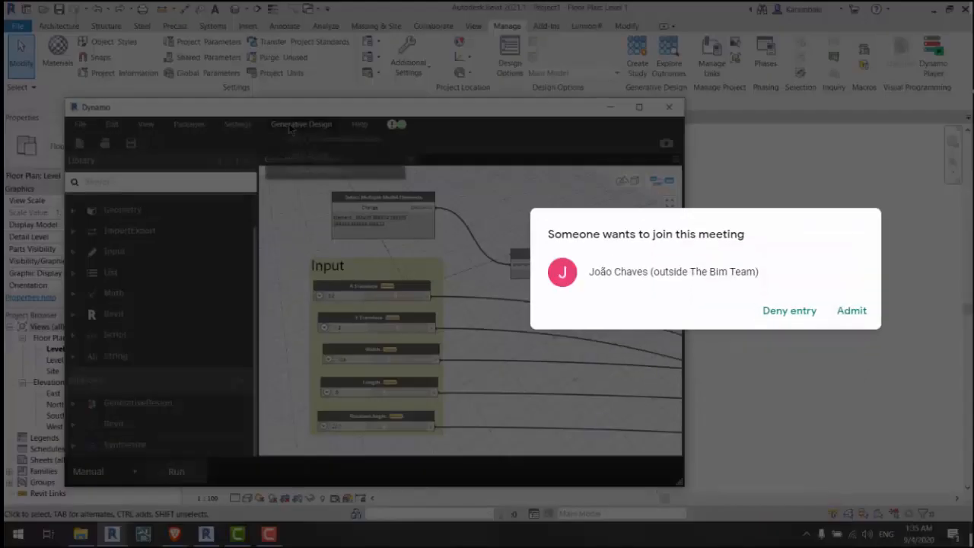
{"action": "left_click", "coordinate": [293, 125]}
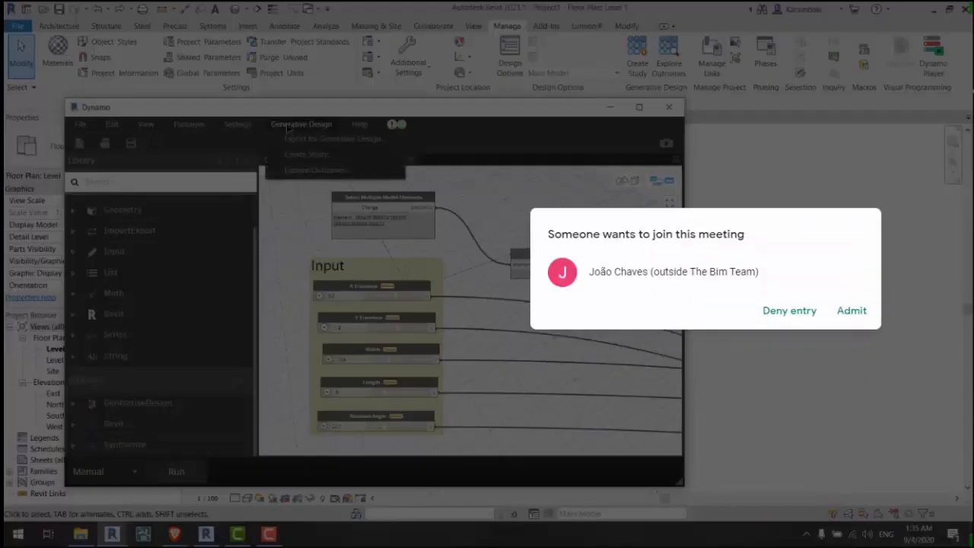
{"action": "left_click", "coordinate": [310, 139]}
{"action": "left_click", "coordinate": [848, 310]}
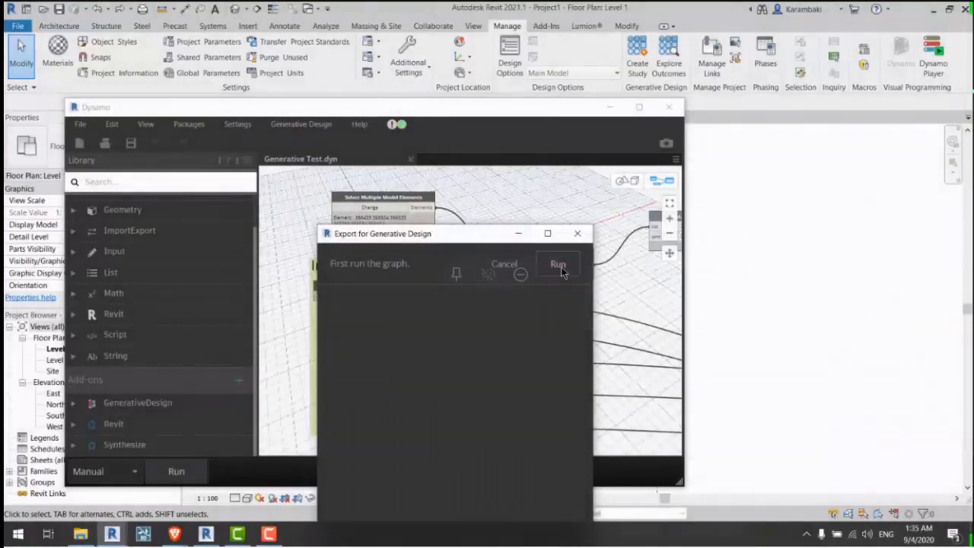
{"action": "left_click", "coordinate": [558, 266]}
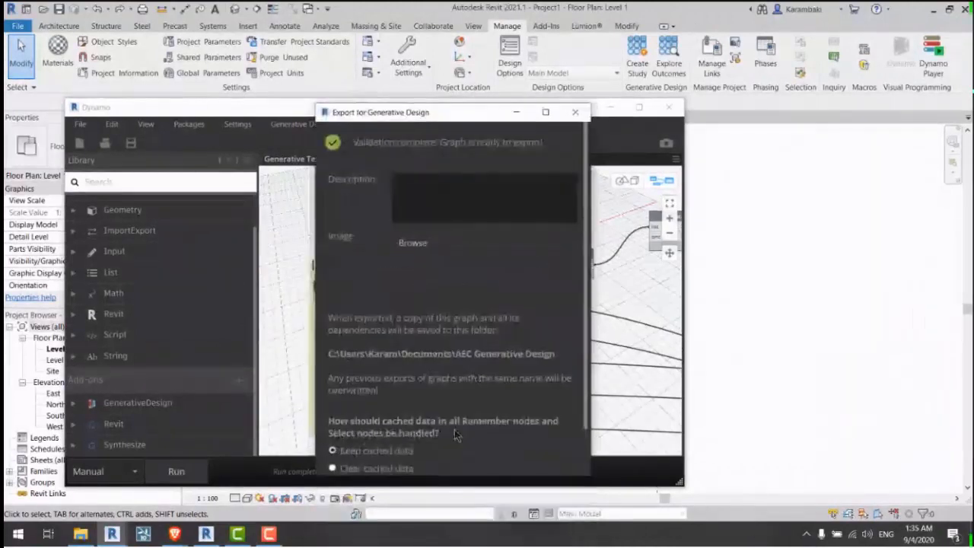
{"action": "scroll", "coordinate": [454, 429], "scroll_direction": "down", "scroll_amount": 3}
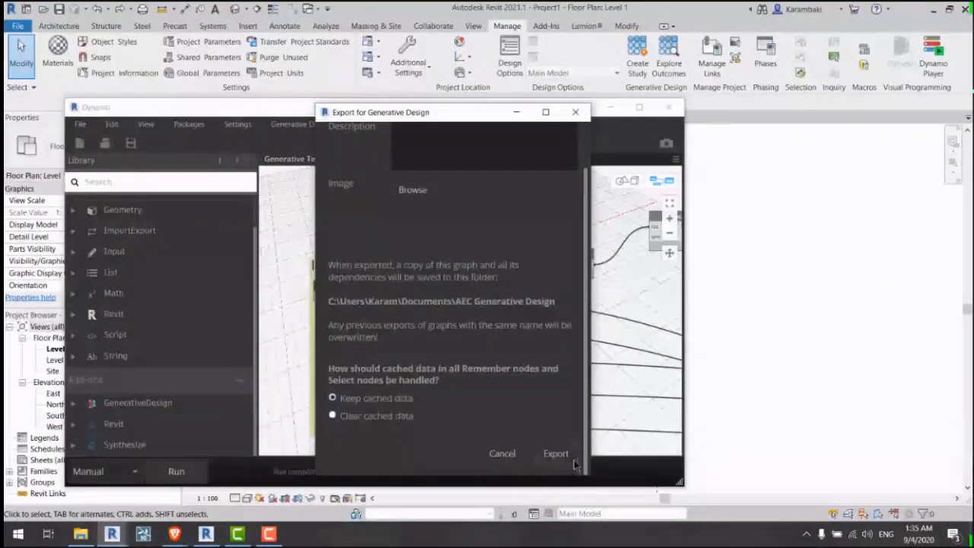
{"action": "left_click", "coordinate": [555, 455]}
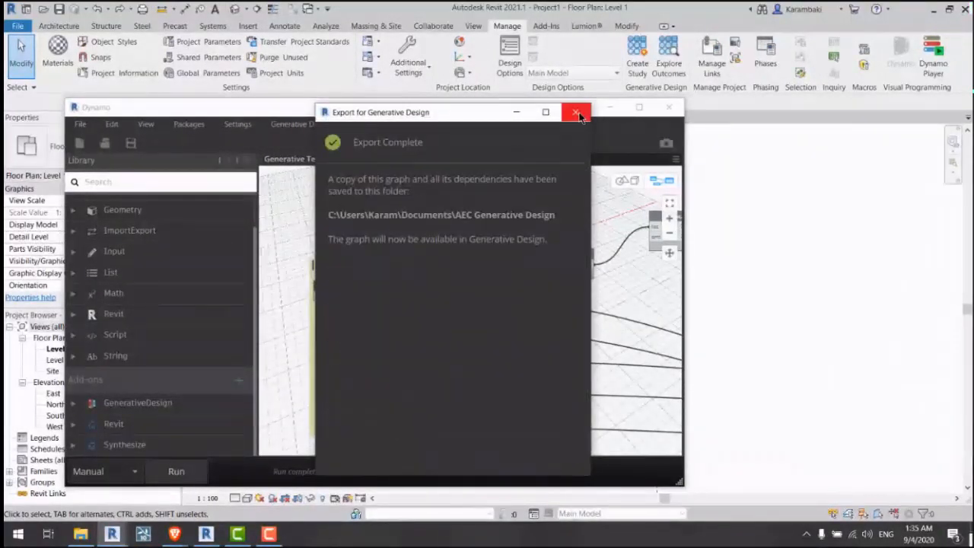
{"action": "left_click", "coordinate": [575, 112]}
{"action": "left_click", "coordinate": [679, 108]}
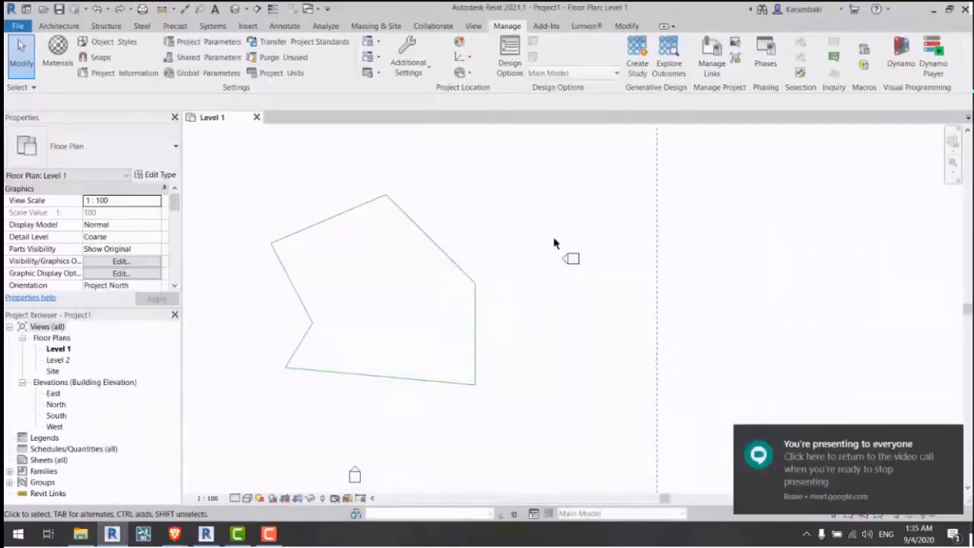
Step: Choose Generative Test and window-select the six polygon lines as its model-element input
{"action": "middle_click_drag", "start_coordinate": [699, 138], "coordinate": [752, 147]}
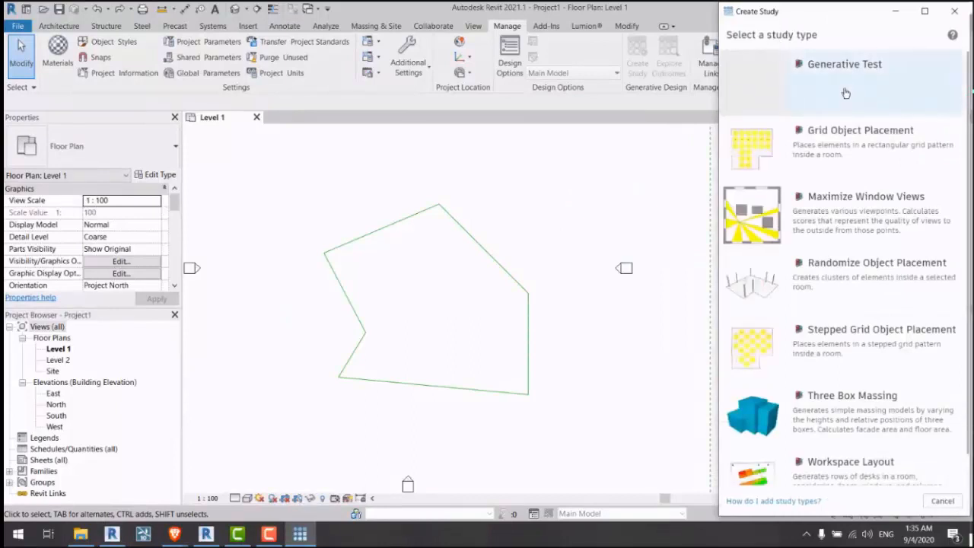
{"action": "left_click", "coordinate": [844, 80]}
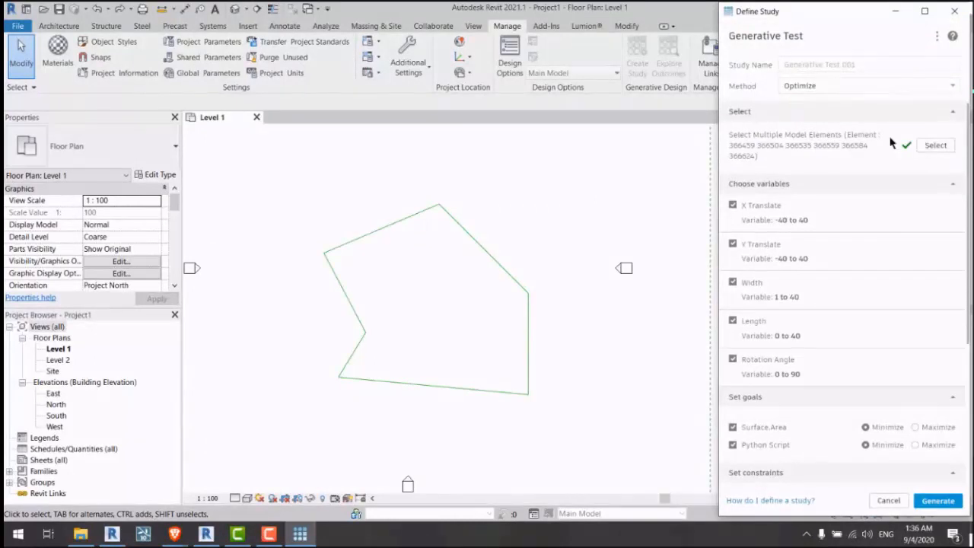
{"action": "left_click", "coordinate": [933, 146]}
{"action": "left_click_drag", "start_coordinate": [559, 183], "coordinate": [293, 426]}
{"action": "left_click", "coordinate": [68, 110]}
Step: Check the Define Study settings report no issues and start generating outcomes
{"action": "scroll", "coordinate": [845, 254], "scroll_direction": "down", "scroll_amount": 5}
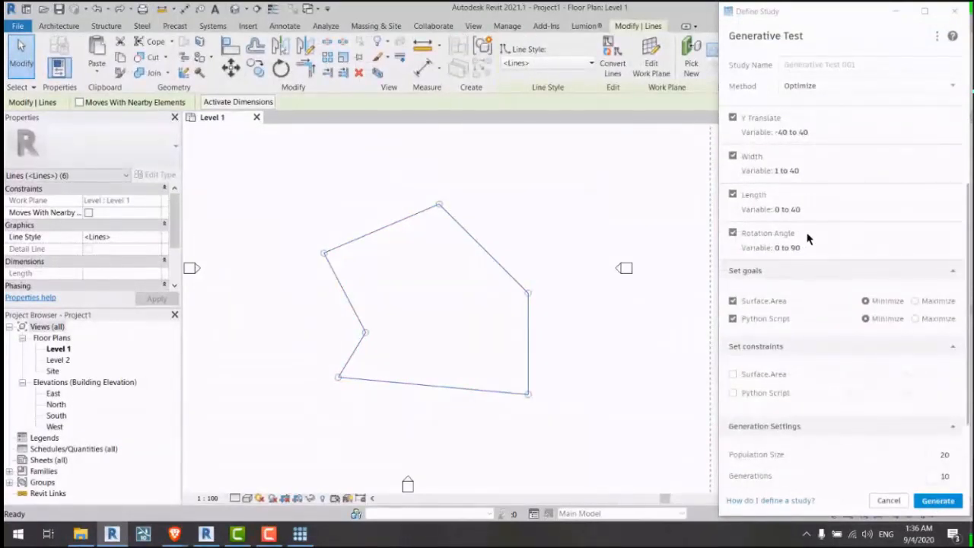
{"action": "scroll", "coordinate": [809, 239], "scroll_direction": "up", "scroll_amount": 2}
{"action": "scroll", "coordinate": [808, 242], "scroll_direction": "down", "scroll_amount": 5}
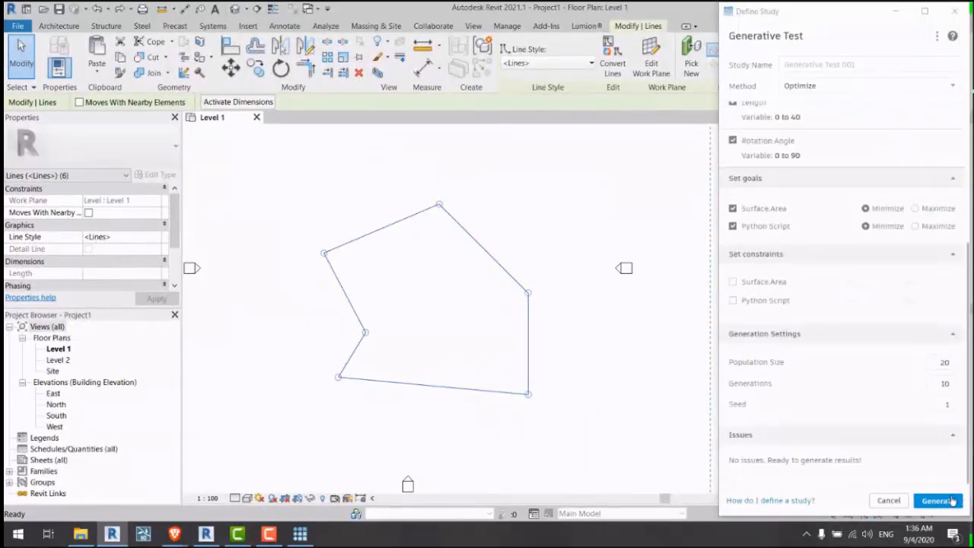
{"action": "left_click", "coordinate": [947, 501]}
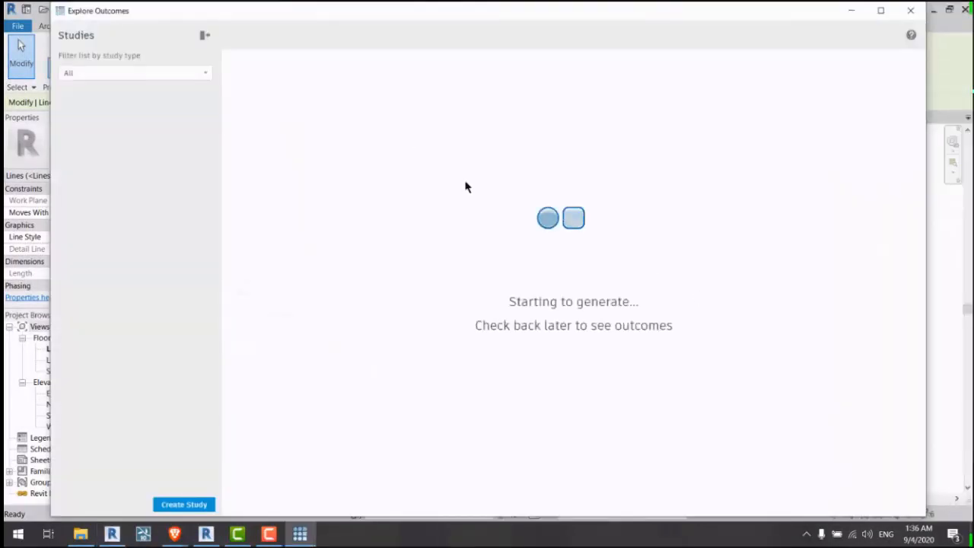
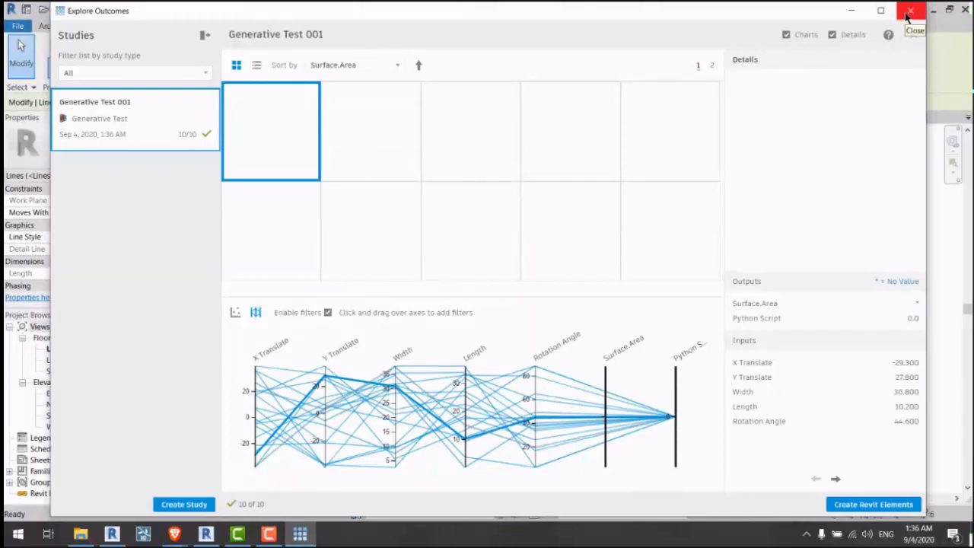
Step: Close Explore Outcomes, clear the line selection, and launch Dynamo from the Manage tab
{"action": "left_click", "coordinate": [906, 14]}
{"action": "key", "text": "Escape"}
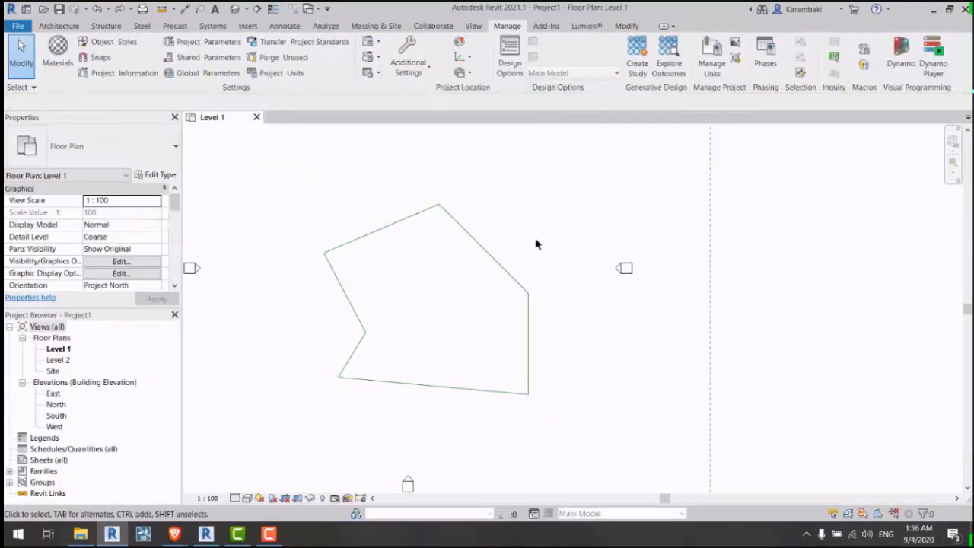
{"action": "left_click", "coordinate": [899, 53]}
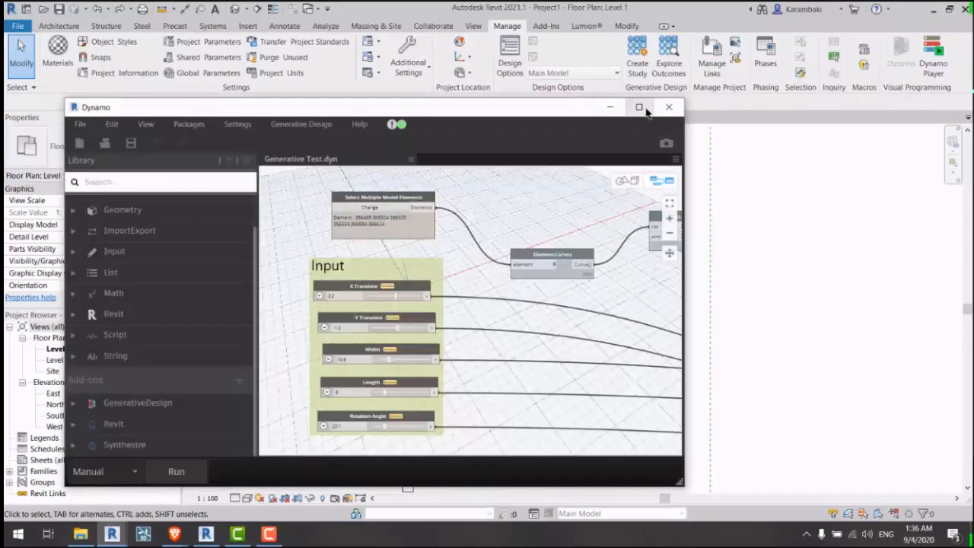
Step: Open Generative Test full screen and add a Data.Remember node from GenerativeDesign > Data
{"action": "left_click", "coordinate": [639, 107]}
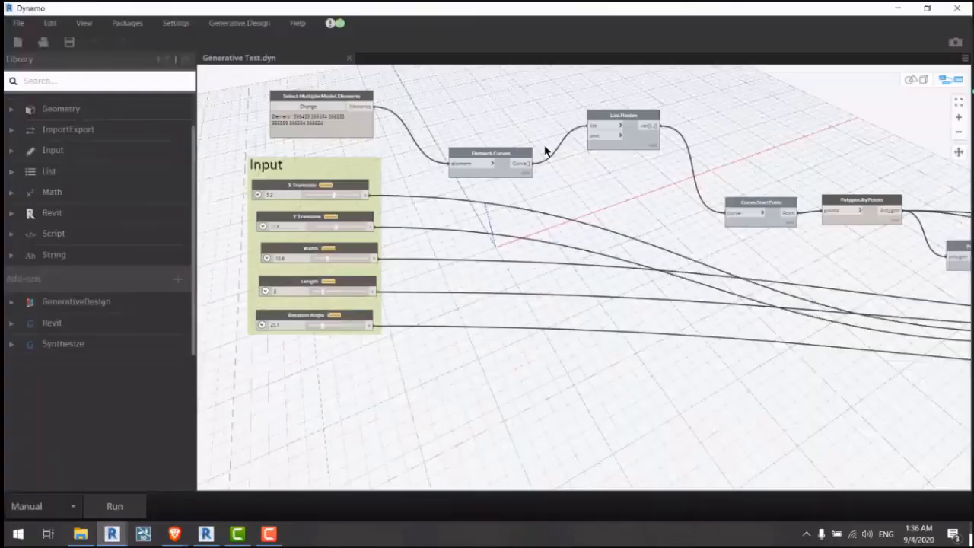
{"action": "left_click", "coordinate": [76, 337]}
{"action": "left_click", "coordinate": [36, 357]}
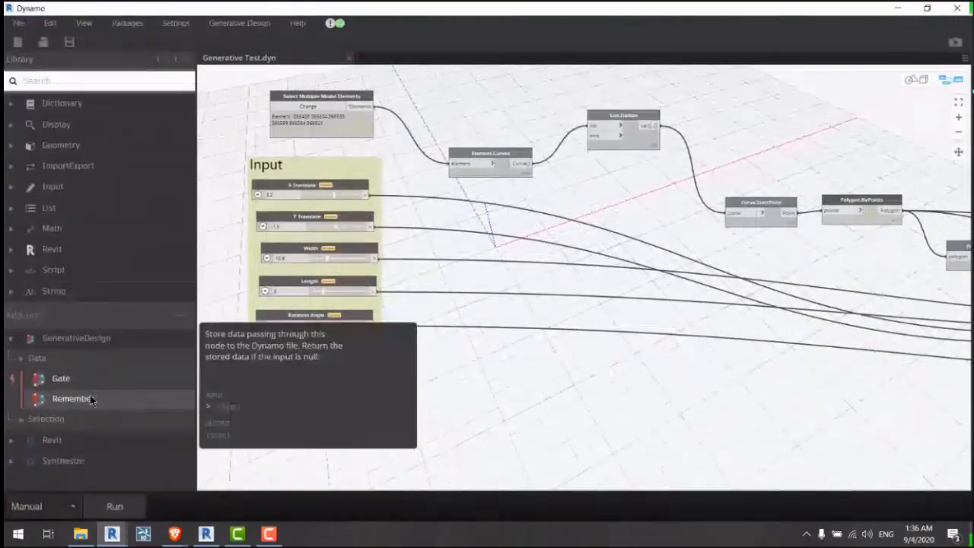
{"action": "left_click", "coordinate": [73, 398]}
Step: Position Data.Remember beside List.Flatten and move Element.Curves up-left next to it
{"action": "scroll", "coordinate": [601, 263], "scroll_direction": "up", "scroll_amount": 8}
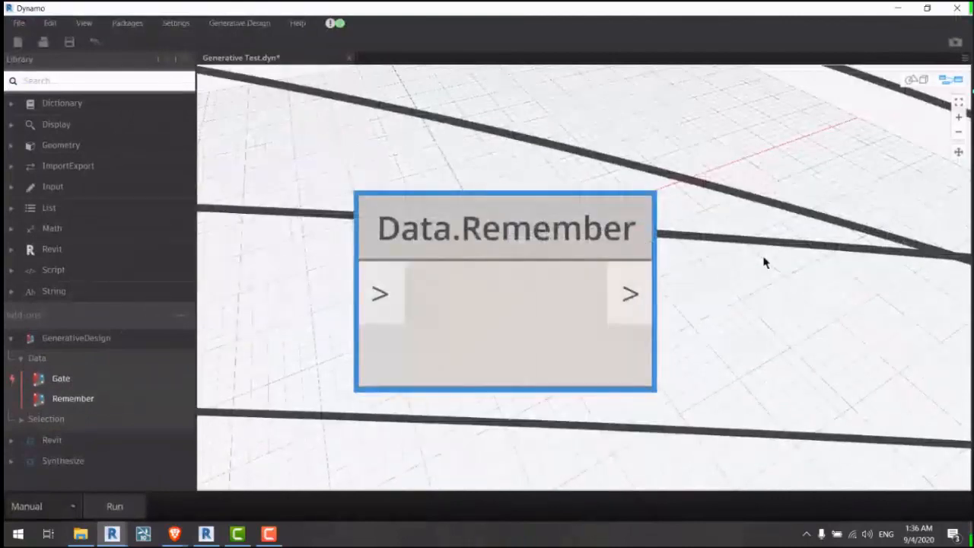
{"action": "scroll", "coordinate": [806, 339], "scroll_direction": "down", "scroll_amount": 8}
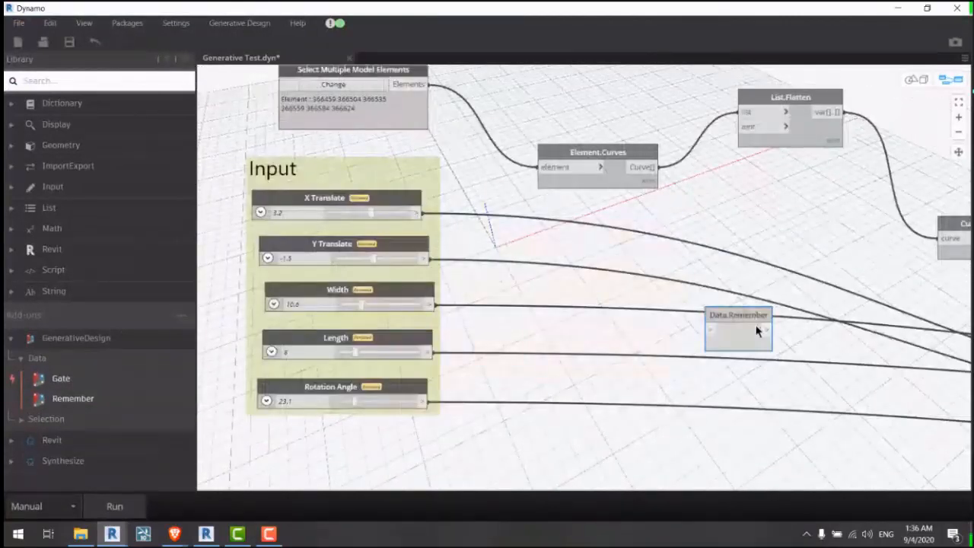
{"action": "left_click_drag", "start_coordinate": [756, 330], "coordinate": [746, 231]}
{"action": "middle_click_drag", "start_coordinate": [715, 274], "coordinate": [657, 362]}
{"action": "left_click_drag", "start_coordinate": [689, 319], "coordinate": [717, 295]}
{"action": "middle_click_drag", "start_coordinate": [707, 281], "coordinate": [695, 266]}
{"action": "left_click_drag", "start_coordinate": [706, 279], "coordinate": [667, 260]}
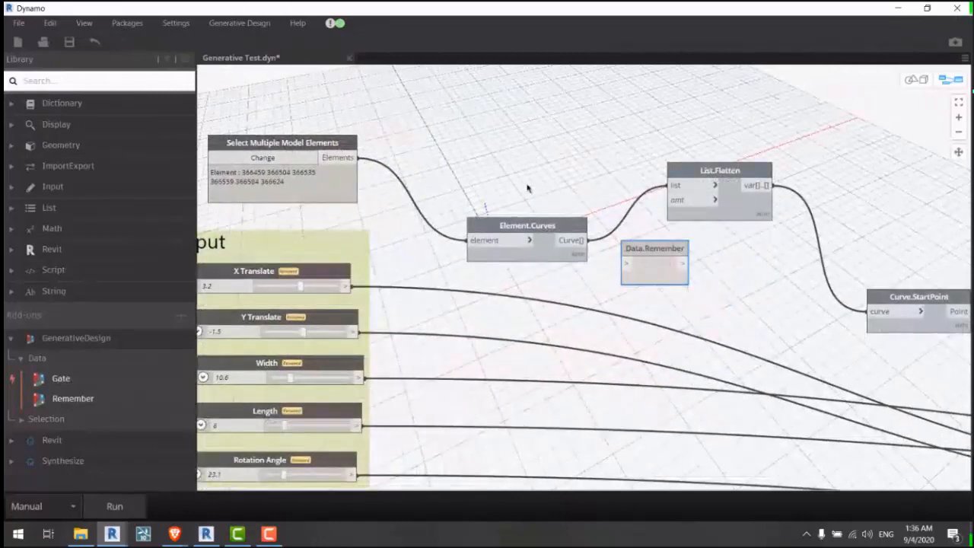
{"action": "left_click_drag", "start_coordinate": [537, 222], "coordinate": [480, 160]}
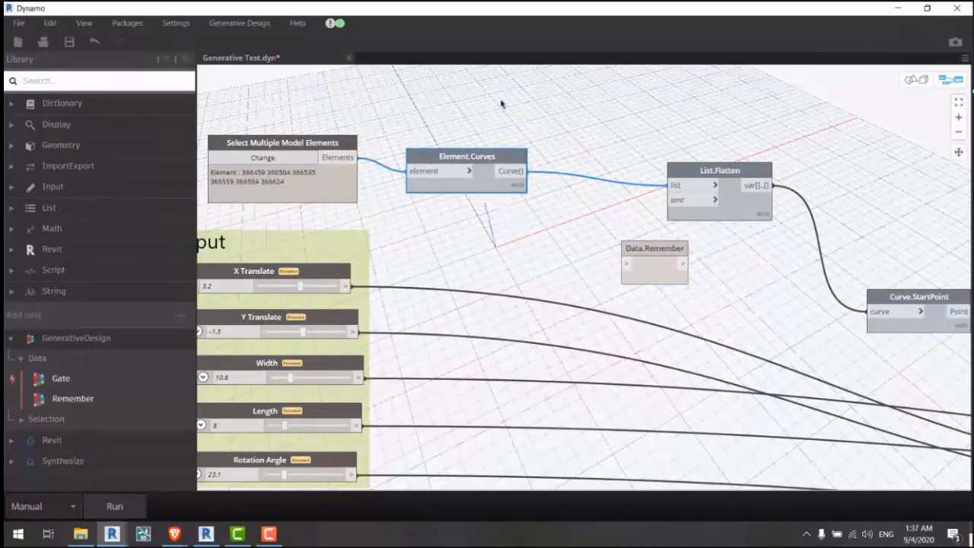
{"action": "scroll", "coordinate": [486, 109], "scroll_direction": "down", "scroll_amount": 4}
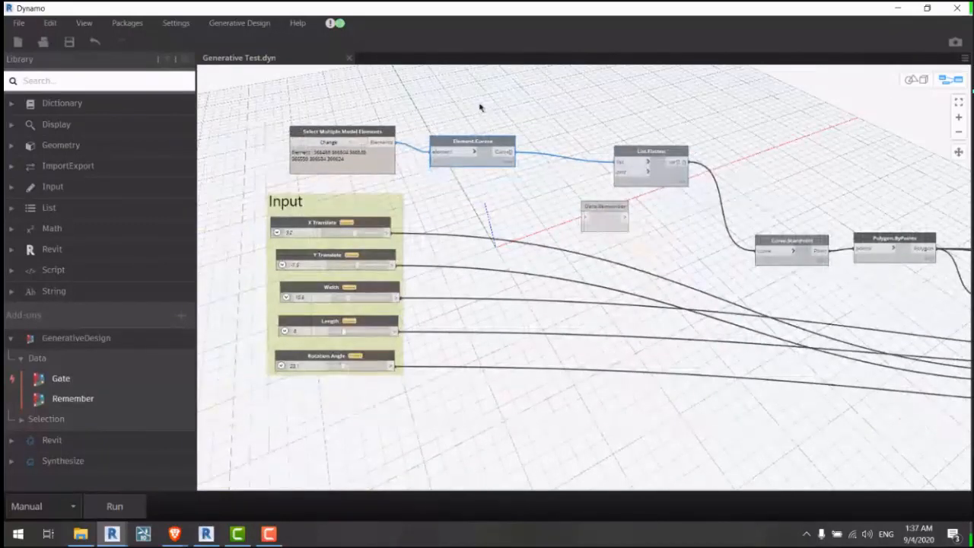
{"action": "scroll", "coordinate": [479, 107], "scroll_direction": "up", "scroll_amount": 2}
Step: Wire Element.Curves' Curve[] output into Data.Remember's input
{"action": "left_click", "coordinate": [479, 110]}
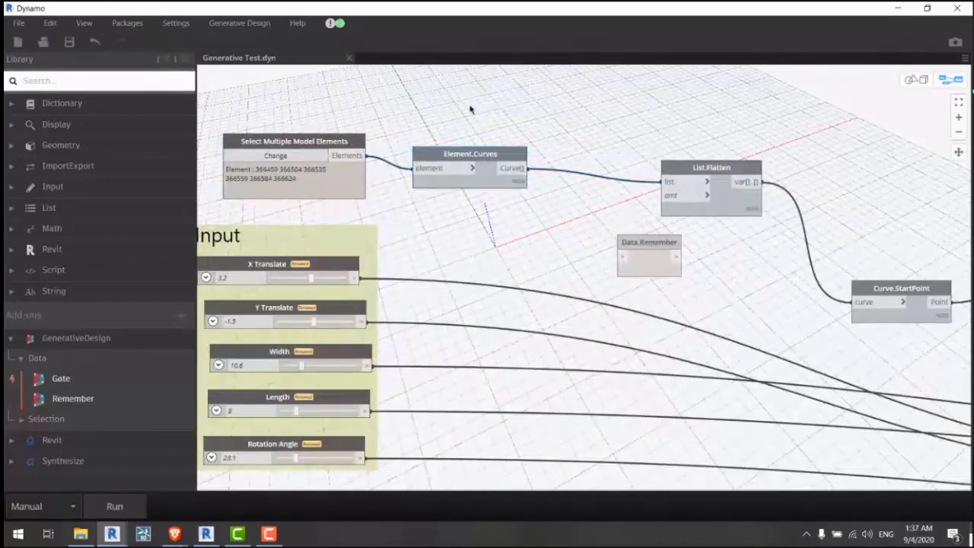
{"action": "mouse_move", "coordinate": [441, 156]}
{"action": "left_mouse_down"}
{"action": "mouse_move", "coordinate": [445, 141]}
{"action": "mouse_move", "coordinate": [444, 151]}
{"action": "left_mouse_up"}
{"action": "left_click_drag", "start_coordinate": [523, 164], "coordinate": [598, 124]}
{"action": "mouse_move", "coordinate": [344, 183]}
{"action": "left_mouse_down"}
{"action": "mouse_move", "coordinate": [350, 156]}
{"action": "mouse_move", "coordinate": [337, 179]}
{"action": "left_mouse_up"}
{"action": "mouse_move", "coordinate": [495, 152]}
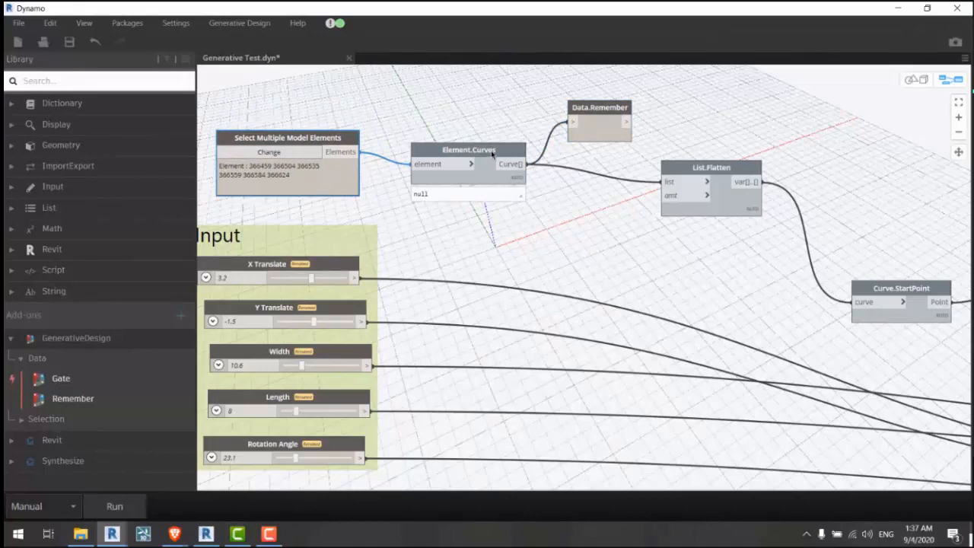
{"action": "left_click_drag", "start_coordinate": [491, 151], "coordinate": [531, 233]}
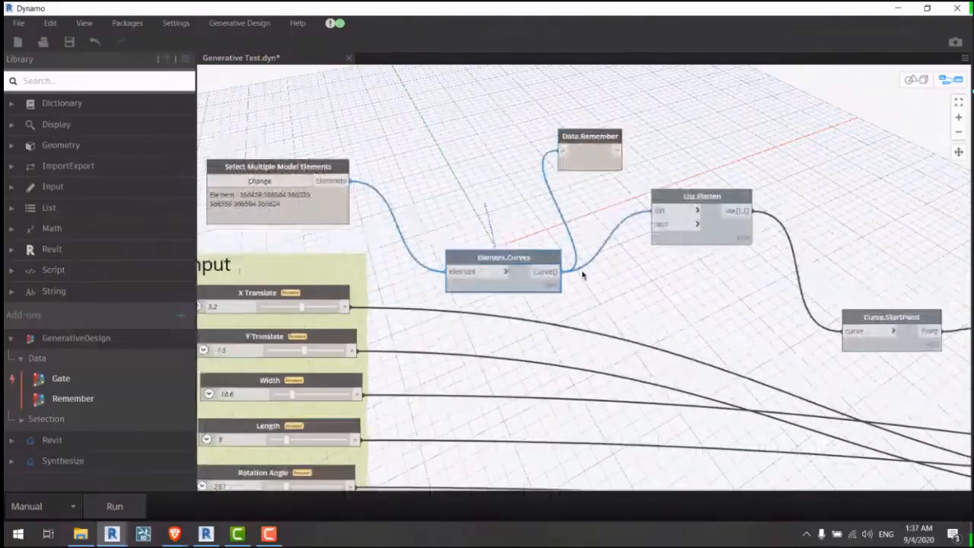
Step: Place Data.Remember between Element.Curves and List.Flatten, run the graph, then detach its input wire
{"action": "left_click_drag", "start_coordinate": [547, 263], "coordinate": [507, 218]}
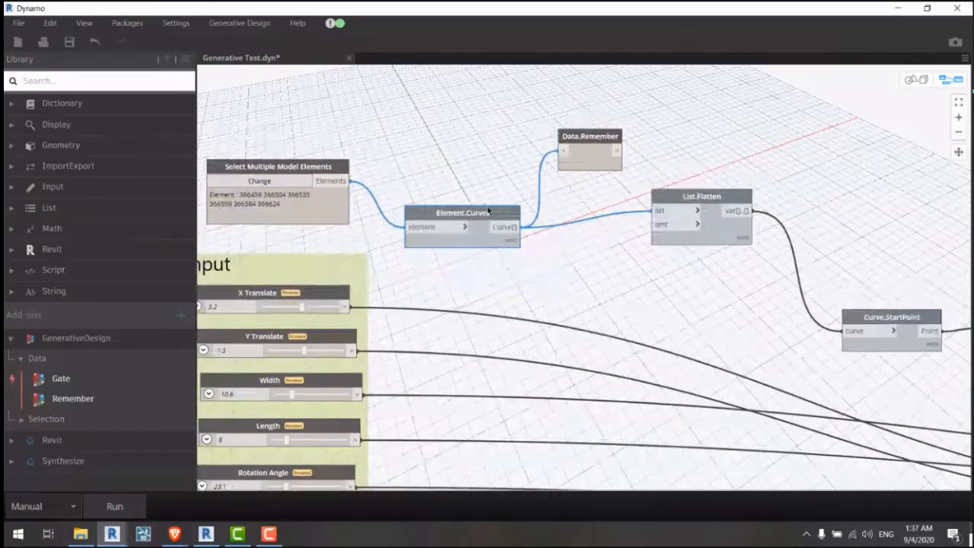
{"action": "left_click_drag", "start_coordinate": [600, 161], "coordinate": [657, 211]}
{"action": "left_click_drag", "start_coordinate": [574, 160], "coordinate": [590, 225]}
{"action": "middle_click_drag", "start_coordinate": [581, 322], "coordinate": [609, 259]}
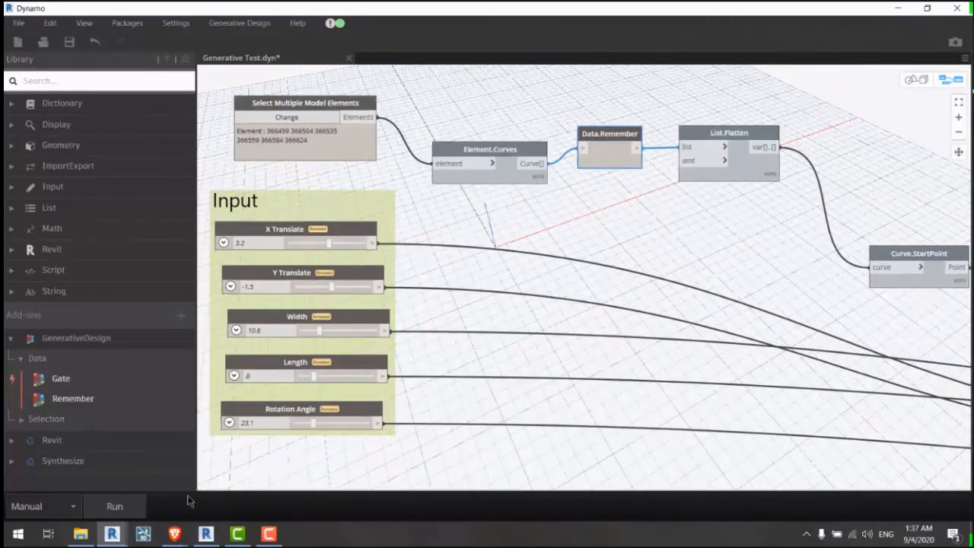
{"action": "left_click", "coordinate": [141, 507]}
{"action": "middle_click_drag", "start_coordinate": [558, 299], "coordinate": [557, 308]}
{"action": "left_click", "coordinate": [557, 308]}
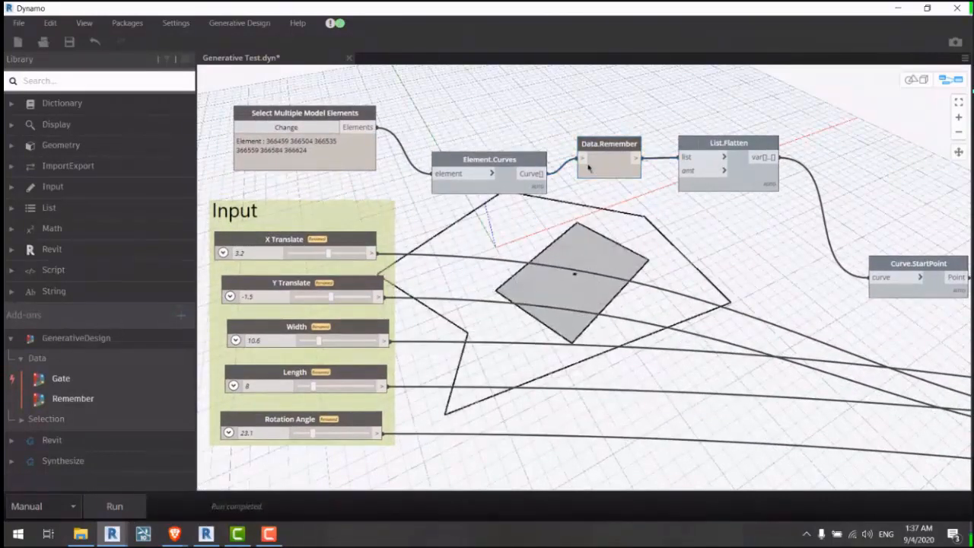
Step: Run the graph with Data.Remember disconnected and check its pinned six-curve stored list
{"action": "left_click", "coordinate": [582, 159]}
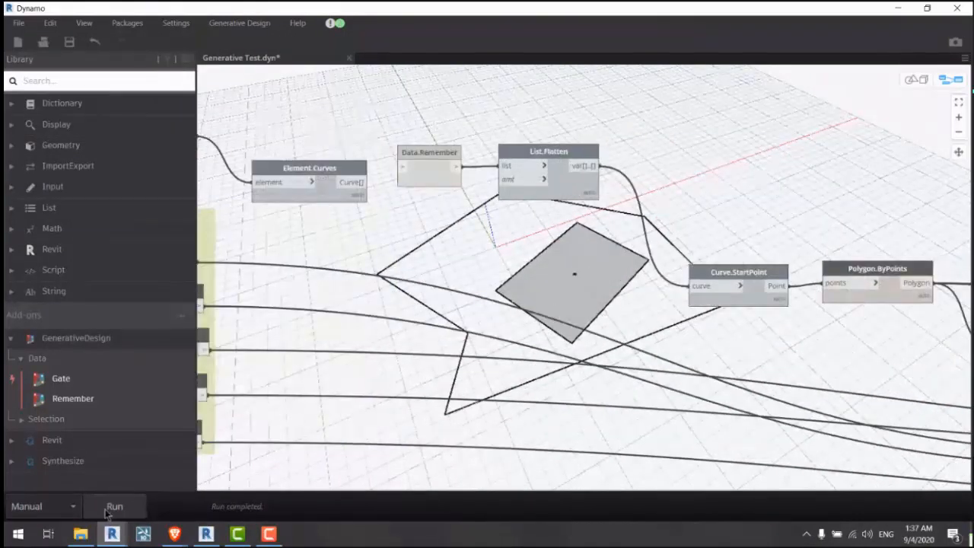
{"action": "left_click", "coordinate": [115, 511]}
{"action": "scroll", "coordinate": [449, 177], "scroll_direction": "up", "scroll_amount": 5}
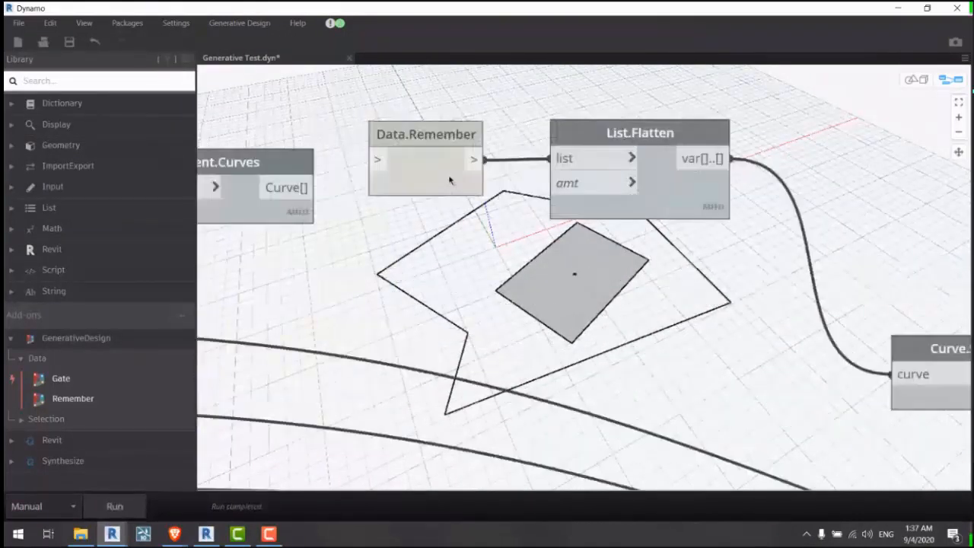
{"action": "mouse_move", "coordinate": [463, 196]}
{"action": "left_click", "coordinate": [465, 213]}
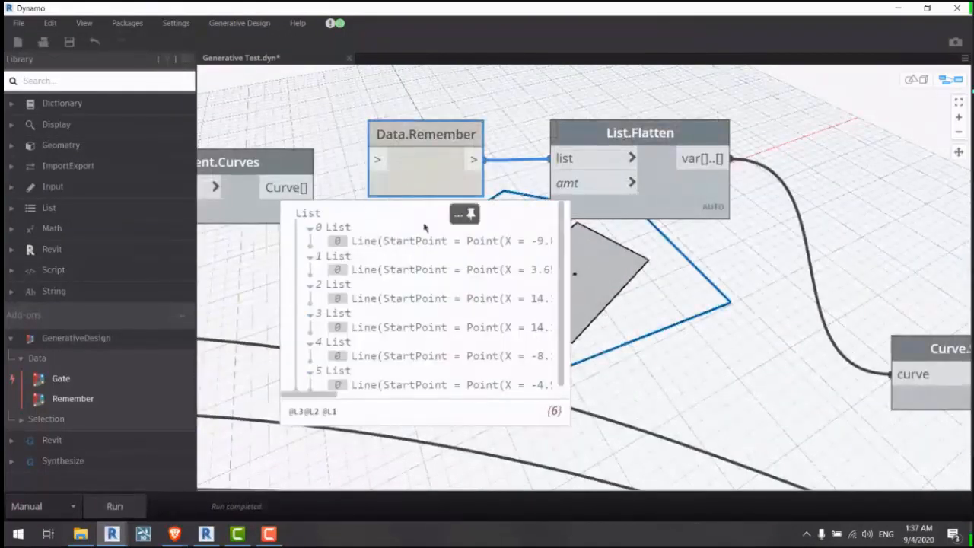
{"action": "left_click", "coordinate": [460, 217]}
{"action": "scroll", "coordinate": [697, 242], "scroll_direction": "down", "scroll_amount": 5}
Step: Reconnect Element.Curves' Curve[] output to Data.Remember's input
{"action": "middle_click_drag", "start_coordinate": [487, 299], "coordinate": [571, 269]}
{"action": "left_click", "coordinate": [545, 191]}
{"action": "left_click", "coordinate": [546, 168]}
{"action": "left_click", "coordinate": [586, 155]}
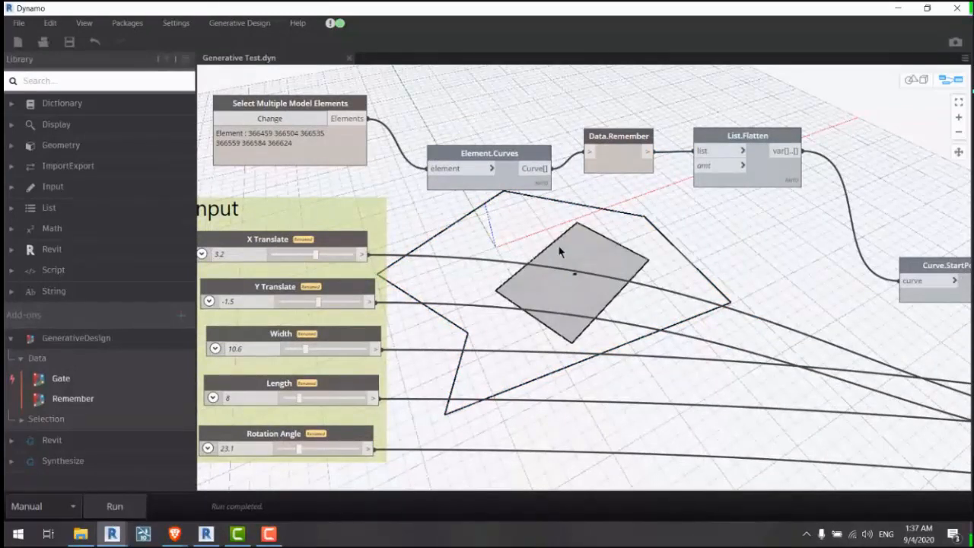
{"action": "middle_click_drag", "start_coordinate": [553, 255], "coordinate": [613, 207]}
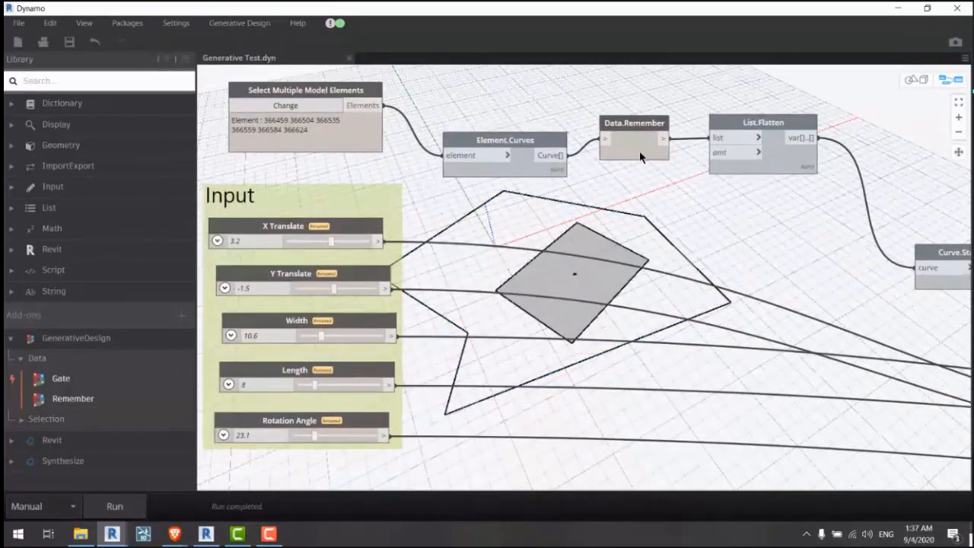
{"action": "left_click_drag", "start_coordinate": [640, 156], "coordinate": [639, 169]}
{"action": "left_click", "coordinate": [566, 220]}
{"action": "mouse_move", "coordinate": [523, 179]}
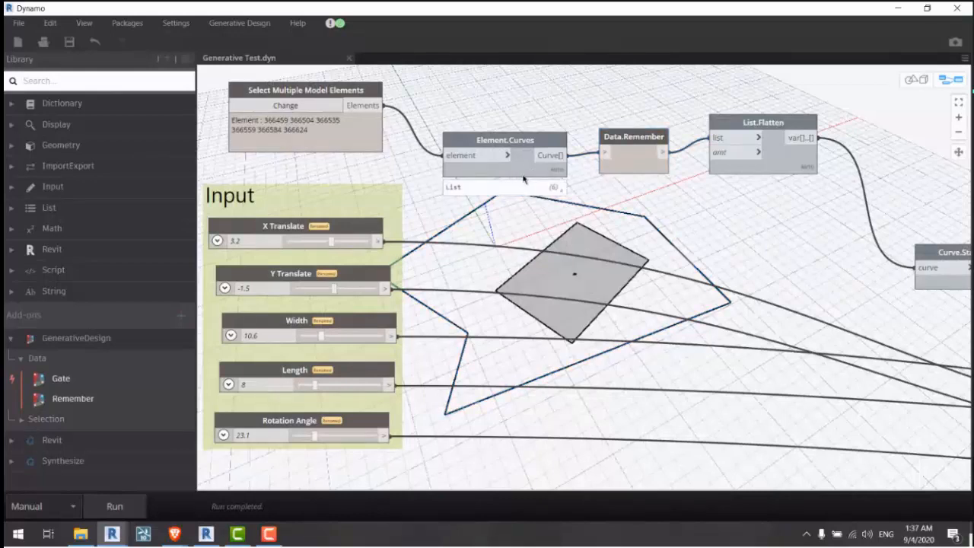
{"action": "mouse_move", "coordinate": [374, 136]}
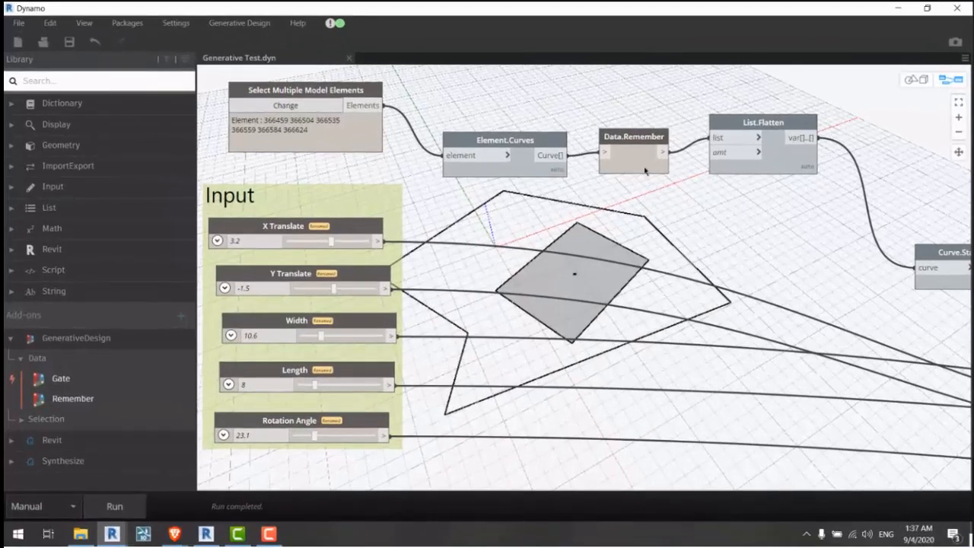
{"action": "mouse_move", "coordinate": [568, 182]}
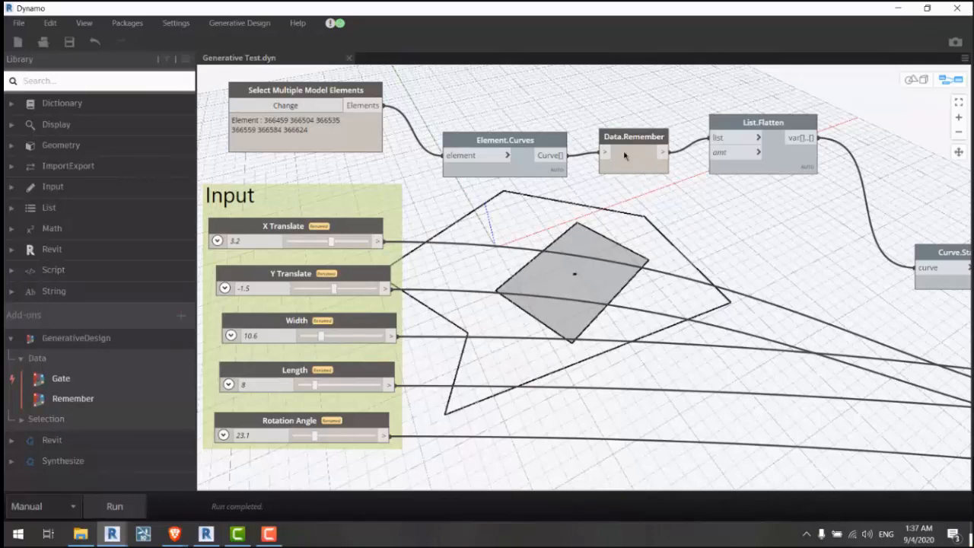
Step: Temporarily feed the selected model elements into Data.Remember and inspect the element list
{"action": "left_click_drag", "start_coordinate": [624, 155], "coordinate": [469, 93]}
{"action": "left_click_drag", "start_coordinate": [382, 104], "coordinate": [451, 90]}
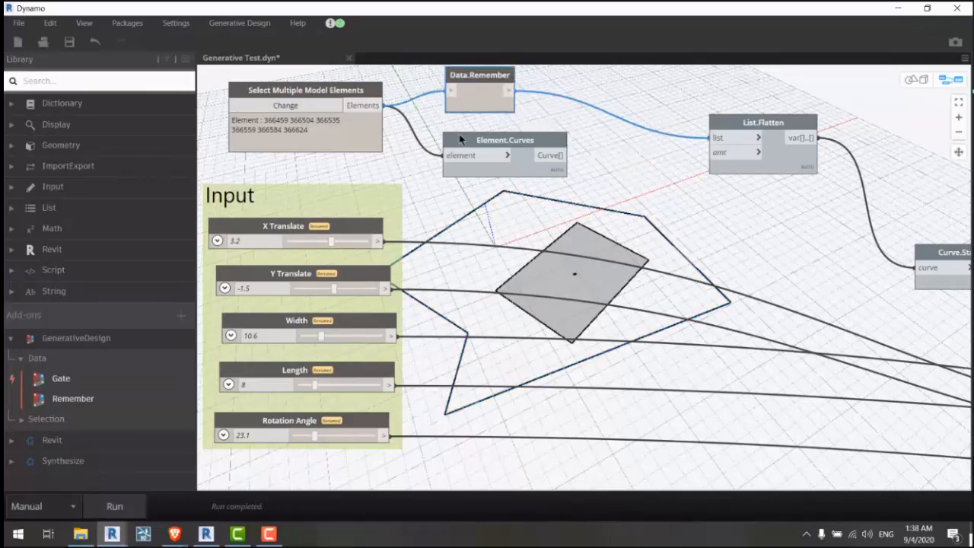
{"action": "left_click_drag", "start_coordinate": [459, 134], "coordinate": [554, 146]}
{"action": "left_click", "coordinate": [366, 141]}
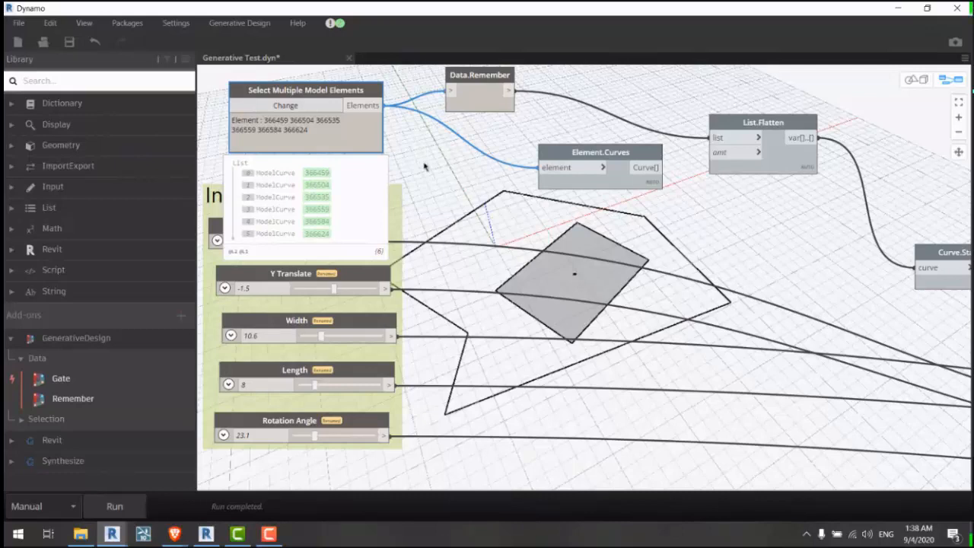
{"action": "scroll", "coordinate": [554, 152], "scroll_direction": "up", "scroll_amount": 5}
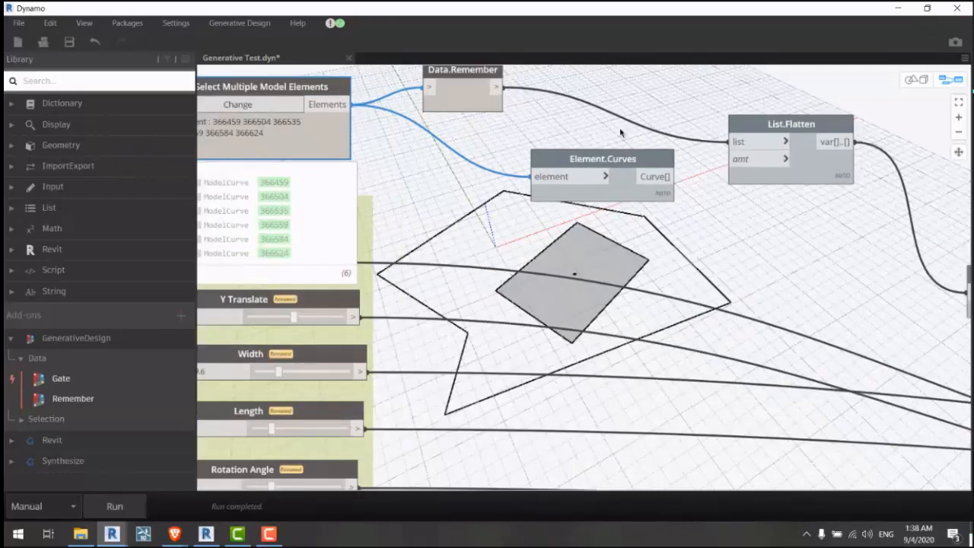
Step: Rearrange the nodes and rewire Element.Curves' curves into Data.Remember again
{"action": "left_click_drag", "start_coordinate": [337, 149], "coordinate": [775, 342]}
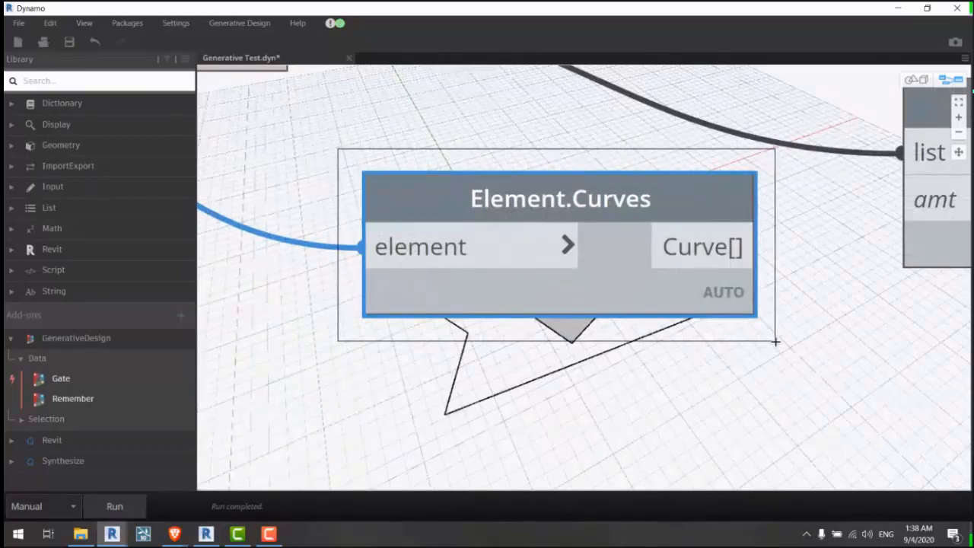
{"action": "scroll", "coordinate": [775, 342], "scroll_direction": "down", "scroll_amount": 5}
{"action": "left_click_drag", "start_coordinate": [775, 341], "coordinate": [774, 342]}
{"action": "left_click_drag", "start_coordinate": [614, 270], "coordinate": [752, 261]}
{"action": "mouse_move", "coordinate": [730, 288]}
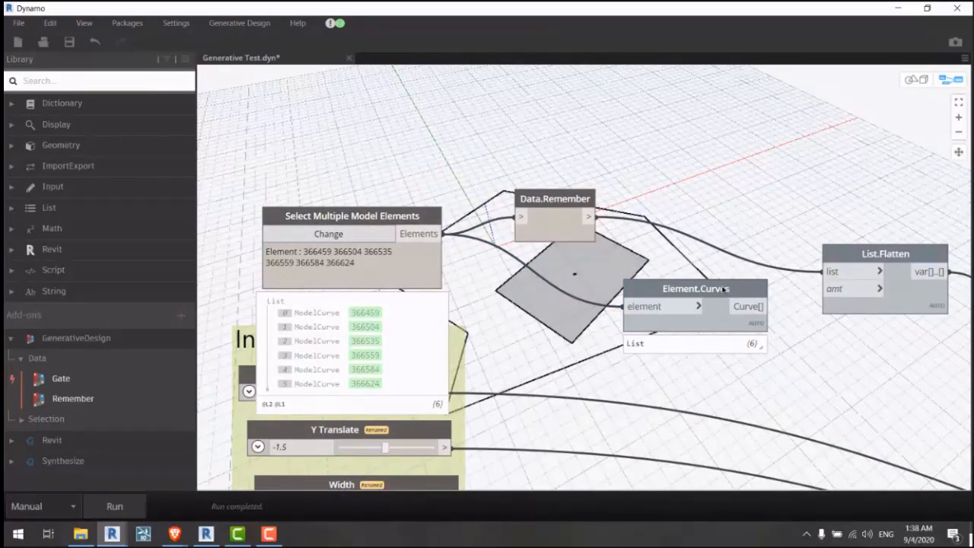
{"action": "left_click_drag", "start_coordinate": [706, 289], "coordinate": [683, 247]}
{"action": "left_click_drag", "start_coordinate": [614, 279], "coordinate": [661, 233]}
{"action": "middle_click_drag", "start_coordinate": [679, 309], "coordinate": [650, 237]}
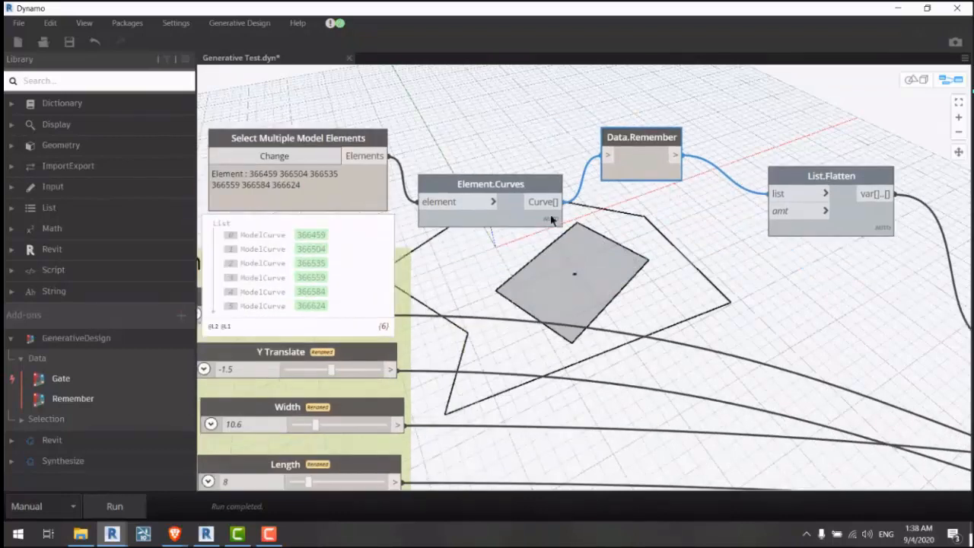
{"action": "scroll", "coordinate": [624, 174], "scroll_direction": "up", "scroll_amount": 1}
Step: Reposition Data.Remember, Element.Curves and the Select Multiple Model Elements node on the canvas
{"action": "mouse_move", "coordinate": [653, 170]}
{"action": "mouse_move", "coordinate": [672, 190]}
{"action": "left_click_drag", "start_coordinate": [661, 178], "coordinate": [692, 216]}
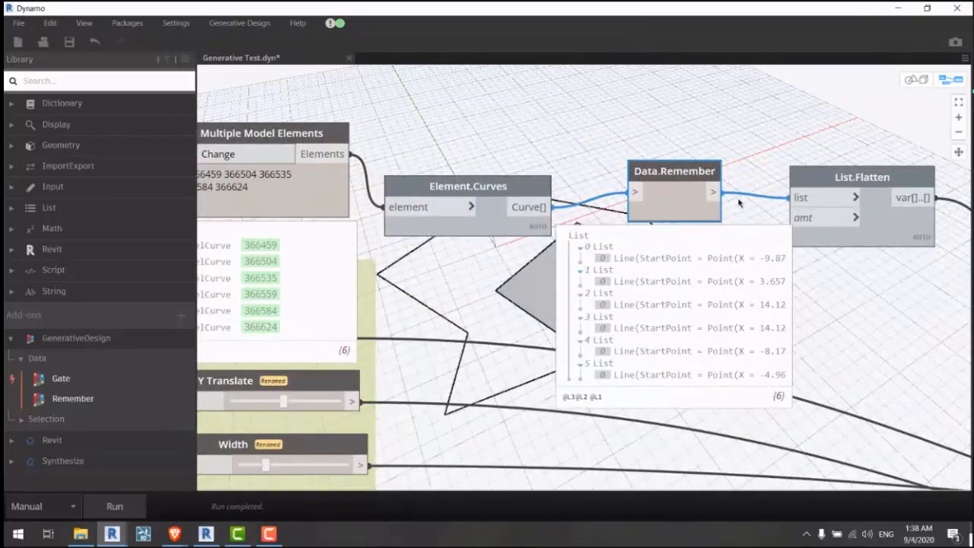
{"action": "middle_click_drag", "start_coordinate": [716, 200], "coordinate": [662, 200]}
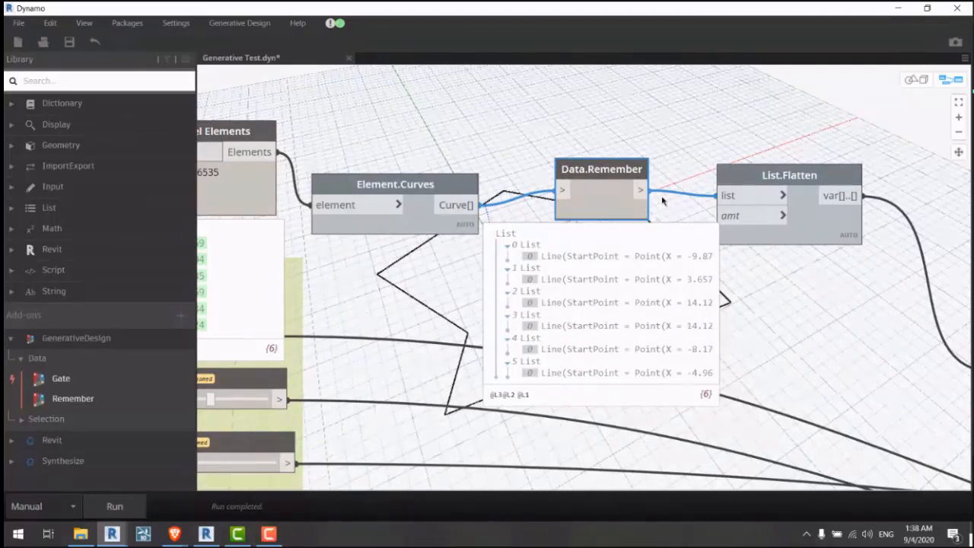
{"action": "middle_click_drag", "start_coordinate": [489, 140], "coordinate": [540, 157]}
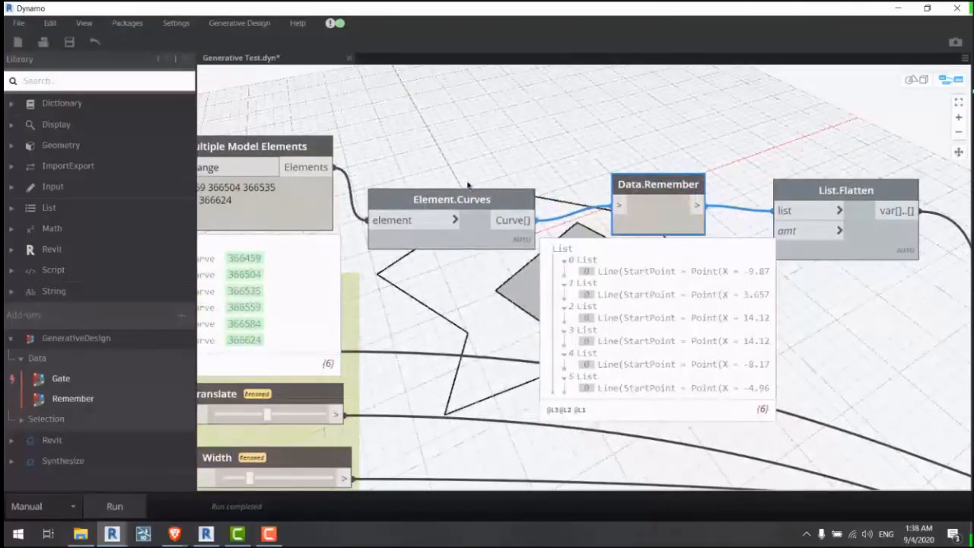
{"action": "scroll", "coordinate": [493, 156], "scroll_direction": "down", "scroll_amount": 1}
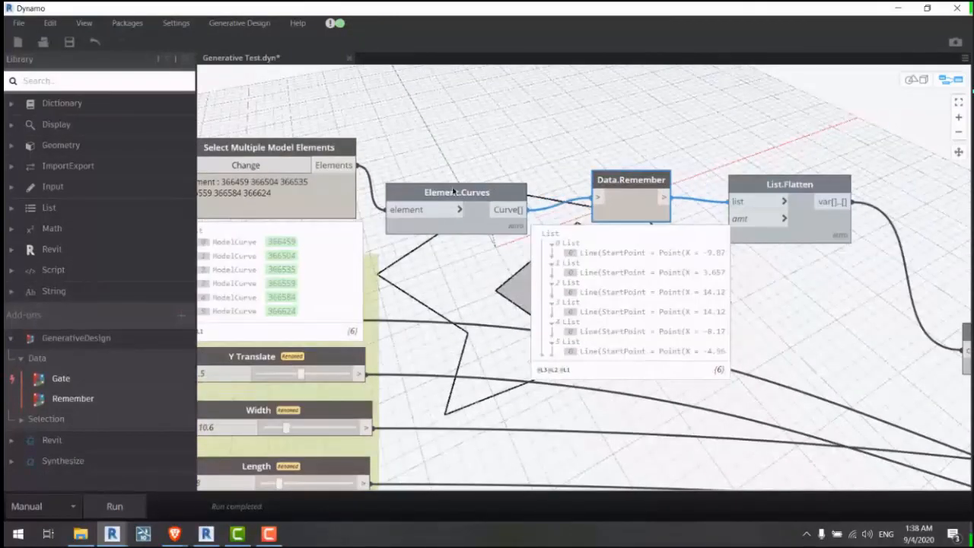
{"action": "left_click_drag", "start_coordinate": [457, 194], "coordinate": [461, 159]}
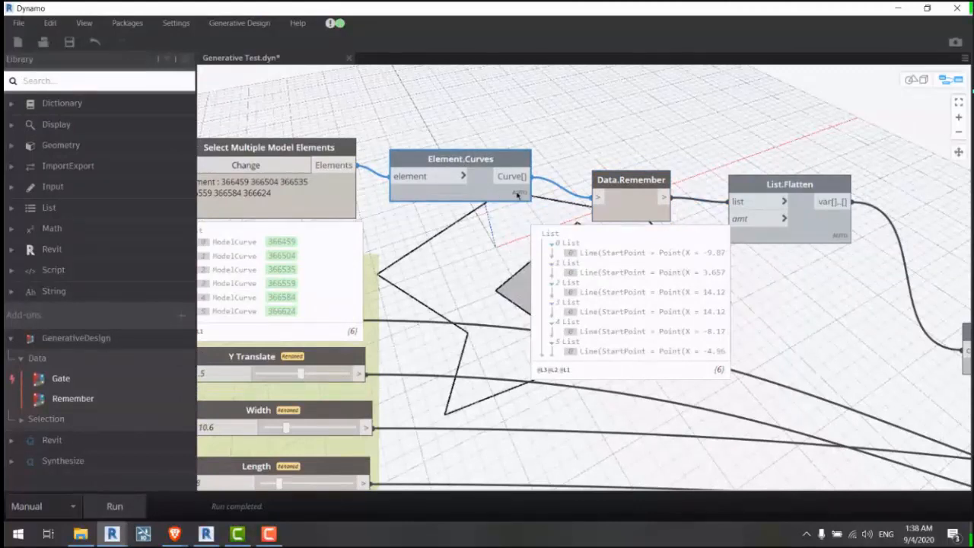
{"action": "mouse_move", "coordinate": [518, 212]}
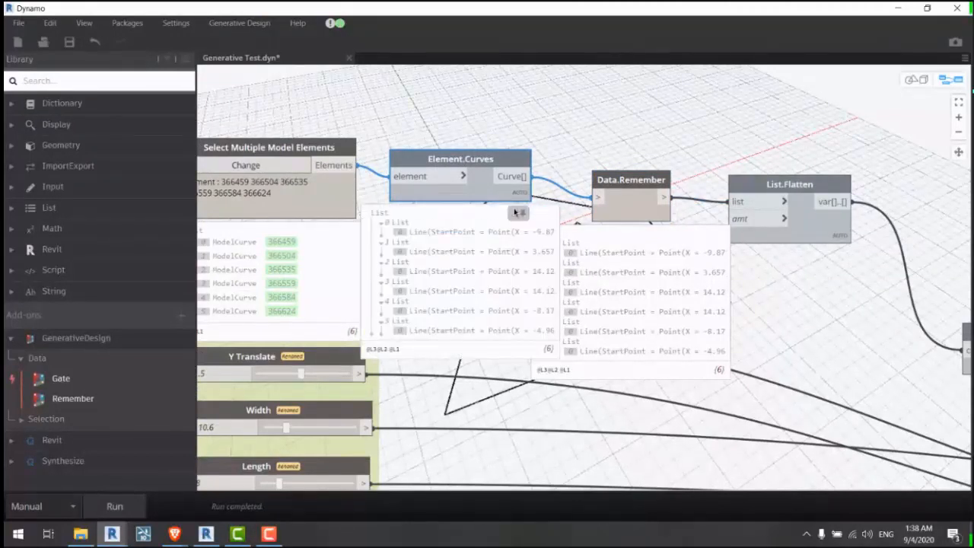
{"action": "left_click", "coordinate": [508, 100]}
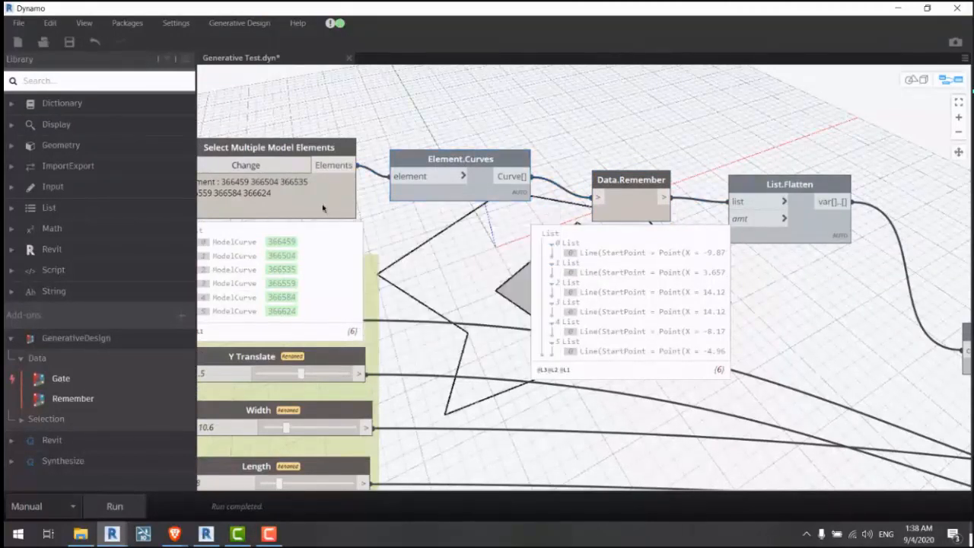
{"action": "left_click_drag", "start_coordinate": [323, 206], "coordinate": [318, 136]}
{"action": "middle_click_drag", "start_coordinate": [318, 135], "coordinate": [388, 156]}
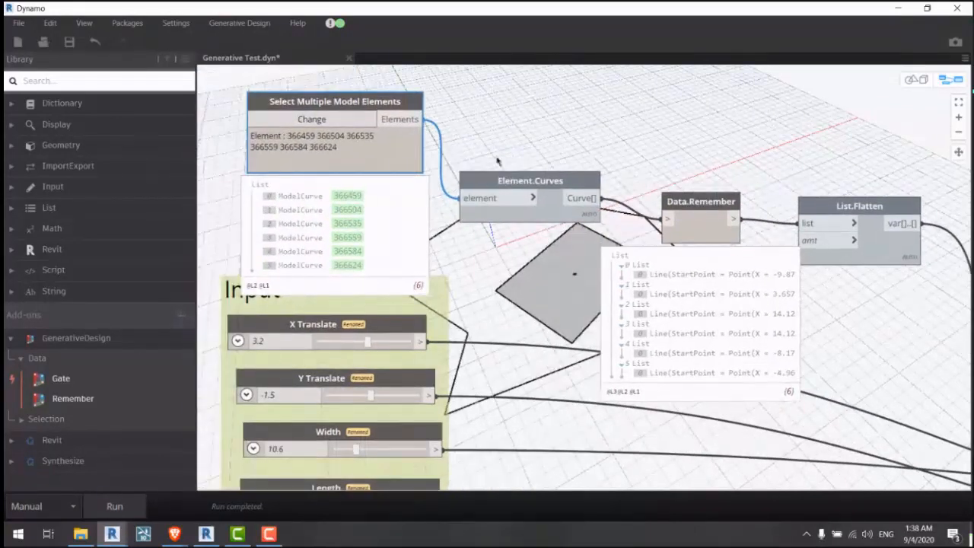
{"action": "middle_click_drag", "start_coordinate": [497, 160], "coordinate": [251, 90]}
Step: Chain Element.Curves into List.Flatten, List.Flatten into Data.Remember, and Data.Remember into Curve.StartPoint
{"action": "left_click_drag", "start_coordinate": [457, 159], "coordinate": [457, 238]}
{"action": "left_click_drag", "start_coordinate": [639, 185], "coordinate": [534, 142]}
{"action": "left_click", "coordinate": [344, 144]}
{"action": "left_click", "coordinate": [452, 135]}
{"action": "left_click_drag", "start_coordinate": [492, 114], "coordinate": [432, 146]}
{"action": "left_click_drag", "start_coordinate": [440, 232], "coordinate": [620, 194]}
{"action": "left_click", "coordinate": [485, 163]}
{"action": "left_click", "coordinate": [583, 231]}
{"action": "left_click", "coordinate": [600, 234]}
{"action": "left_click", "coordinate": [779, 318]}
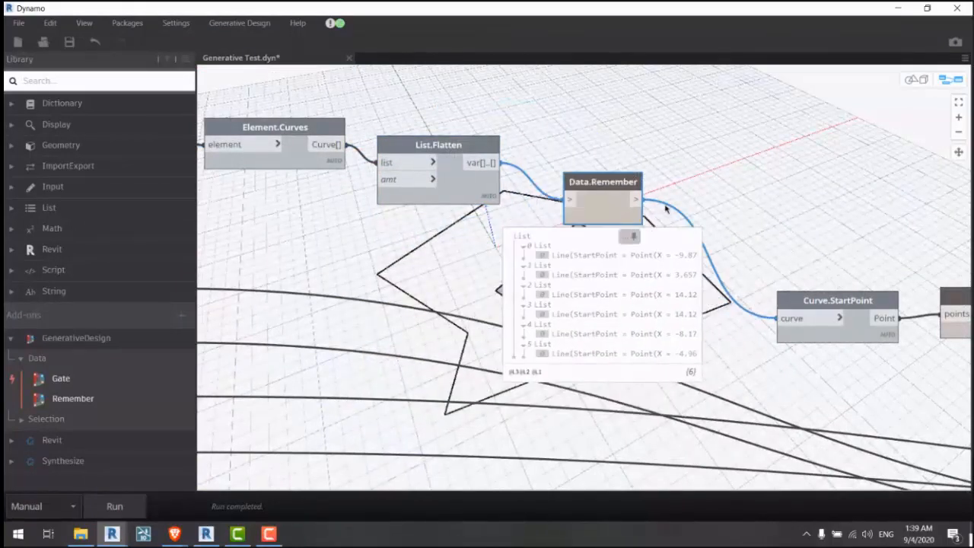
Step: Rerun the rewired graph so Data.Remember holds a flat list of six Line curves
{"action": "scroll", "coordinate": [706, 115], "scroll_direction": "down", "scroll_amount": 3}
{"action": "scroll", "coordinate": [407, 155], "scroll_direction": "up", "scroll_amount": 2}
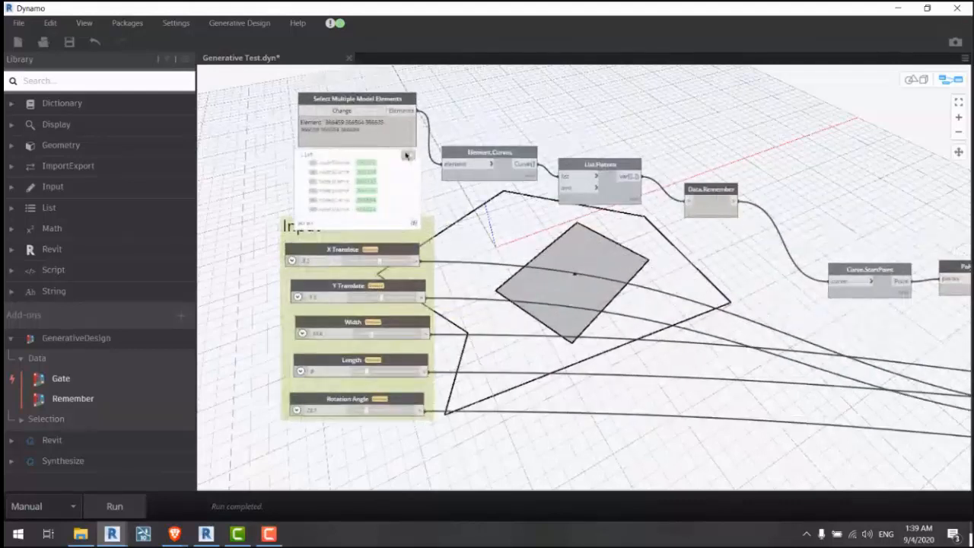
{"action": "middle_click_drag", "start_coordinate": [512, 127], "coordinate": [461, 126]}
{"action": "left_click", "coordinate": [112, 511]}
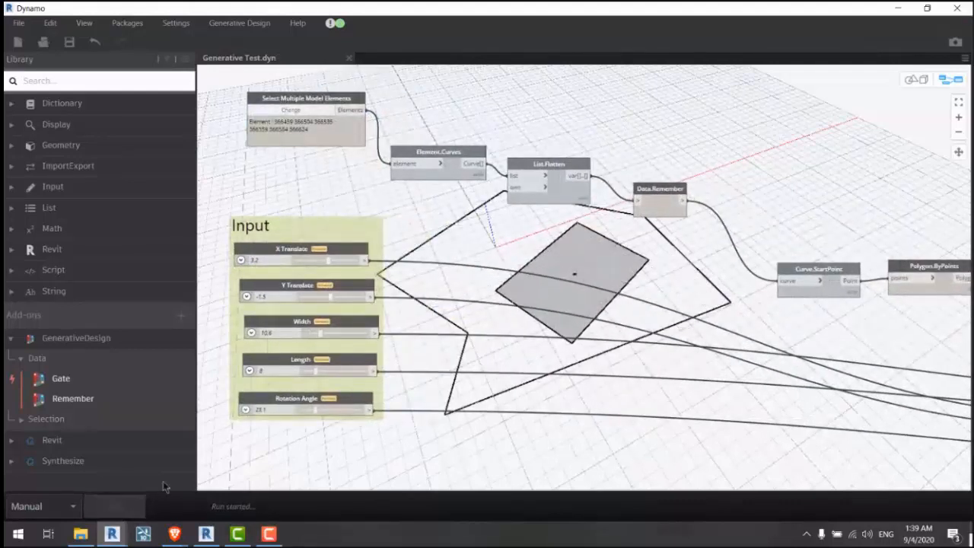
{"action": "mouse_move", "coordinate": [677, 226]}
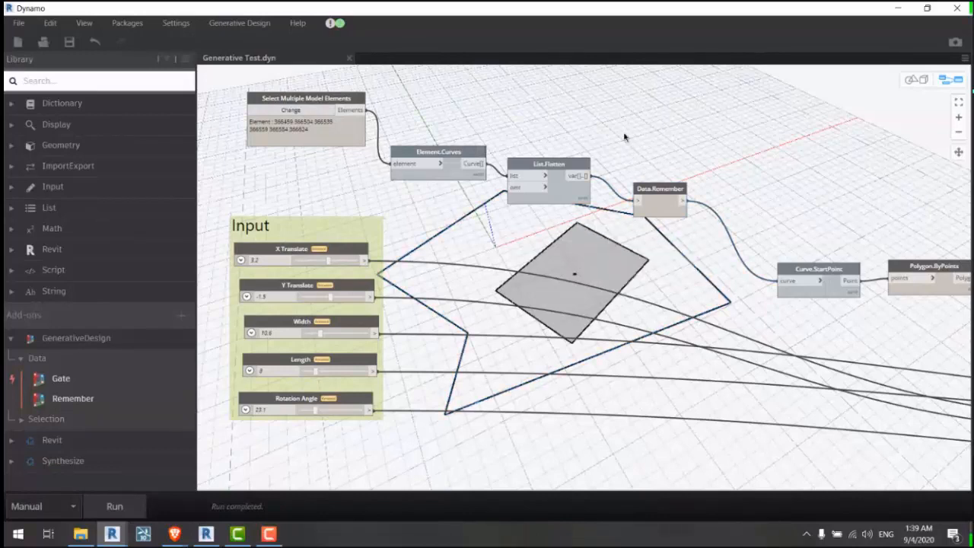
{"action": "left_click", "coordinate": [257, 27]}
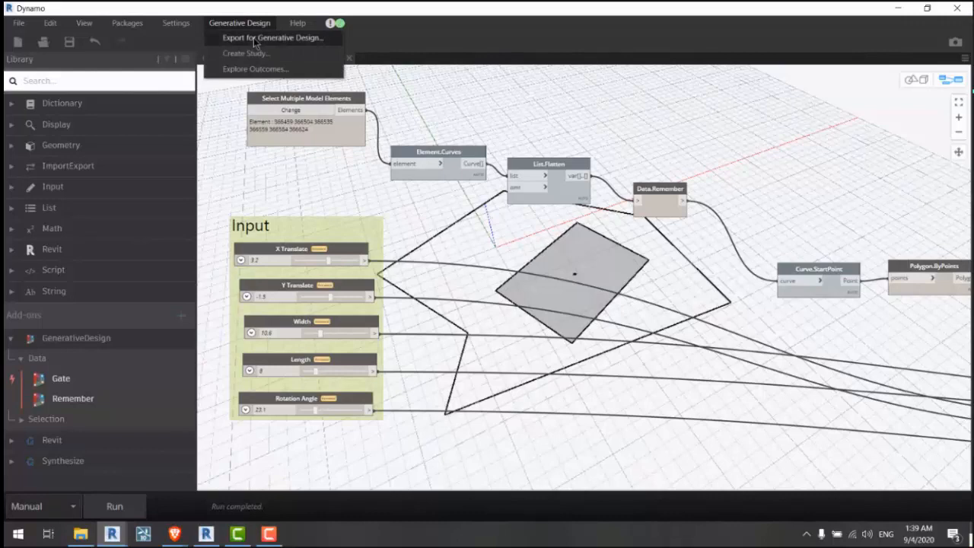
Step: Start Export for Generative Design and choose 'Clear cached data' for Remember and Select nodes
{"action": "left_click", "coordinate": [254, 37]}
{"action": "scroll", "coordinate": [426, 426], "scroll_direction": "down", "scroll_amount": 2}
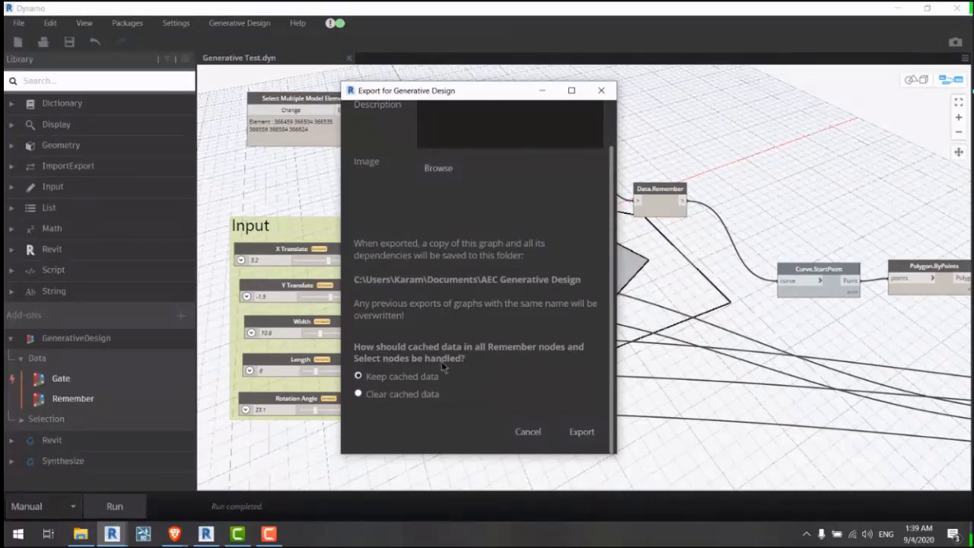
{"action": "left_click", "coordinate": [403, 396]}
{"action": "left_click_drag", "start_coordinate": [500, 93], "coordinate": [824, 322]}
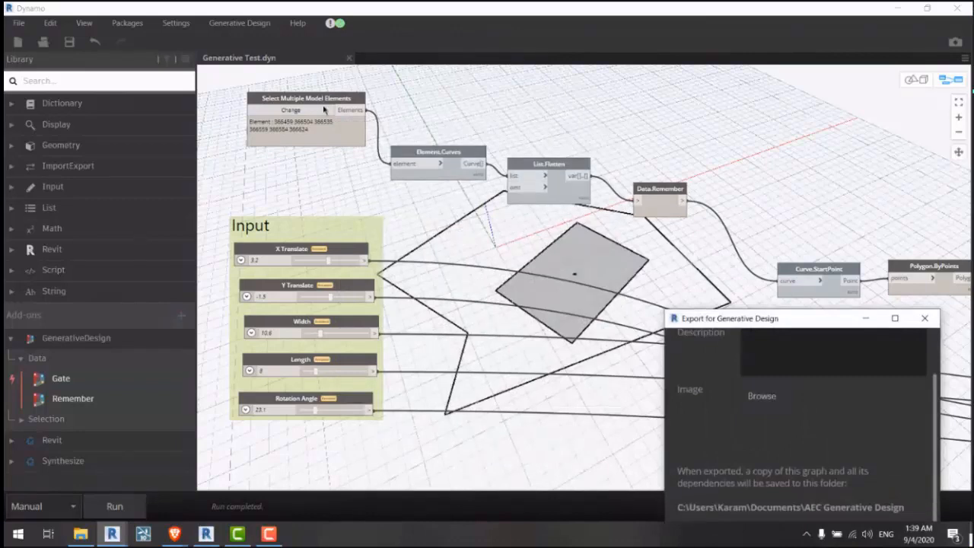
{"action": "left_click_drag", "start_coordinate": [720, 324], "coordinate": [685, 56]}
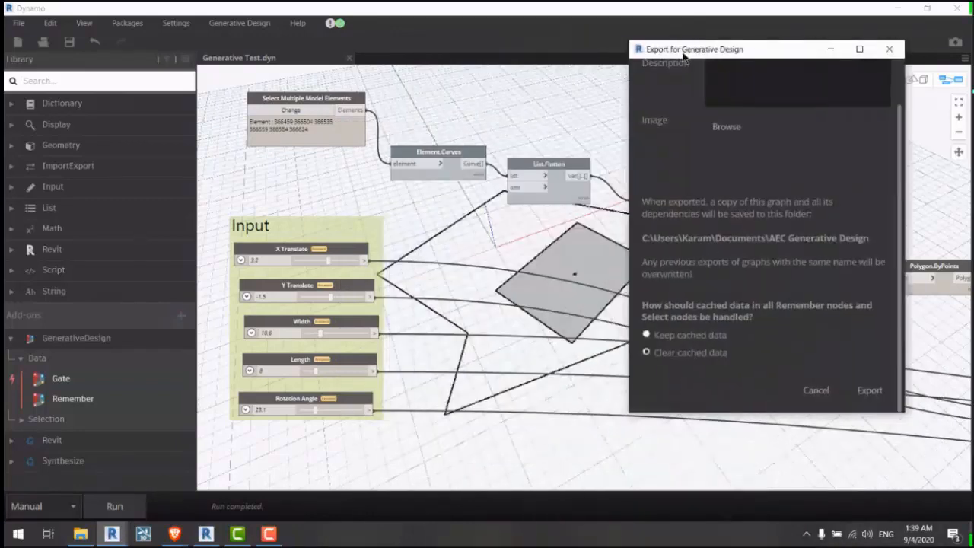
{"action": "left_click", "coordinate": [688, 340]}
{"action": "left_click", "coordinate": [683, 353]}
{"action": "left_click", "coordinate": [677, 336]}
{"action": "left_click_drag", "start_coordinate": [673, 44], "coordinate": [641, 65]}
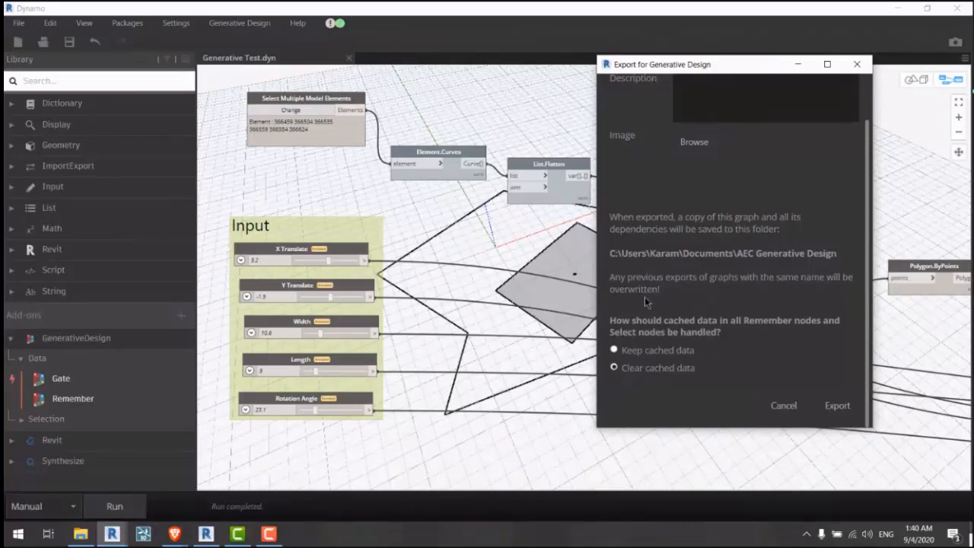
{"action": "left_click_drag", "start_coordinate": [646, 70], "coordinate": [527, 54]}
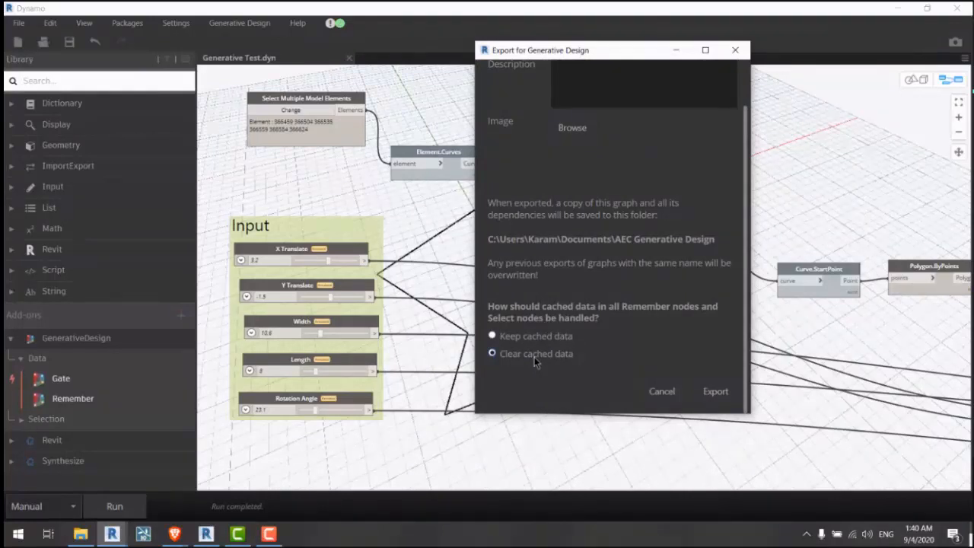
{"action": "left_click_drag", "start_coordinate": [514, 50], "coordinate": [772, 99]}
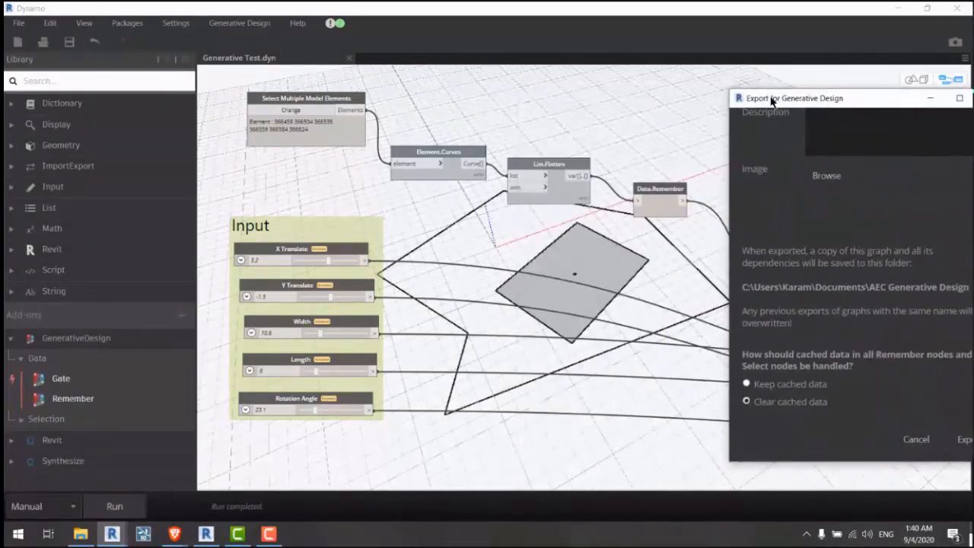
{"action": "left_click_drag", "start_coordinate": [771, 99], "coordinate": [303, 53]}
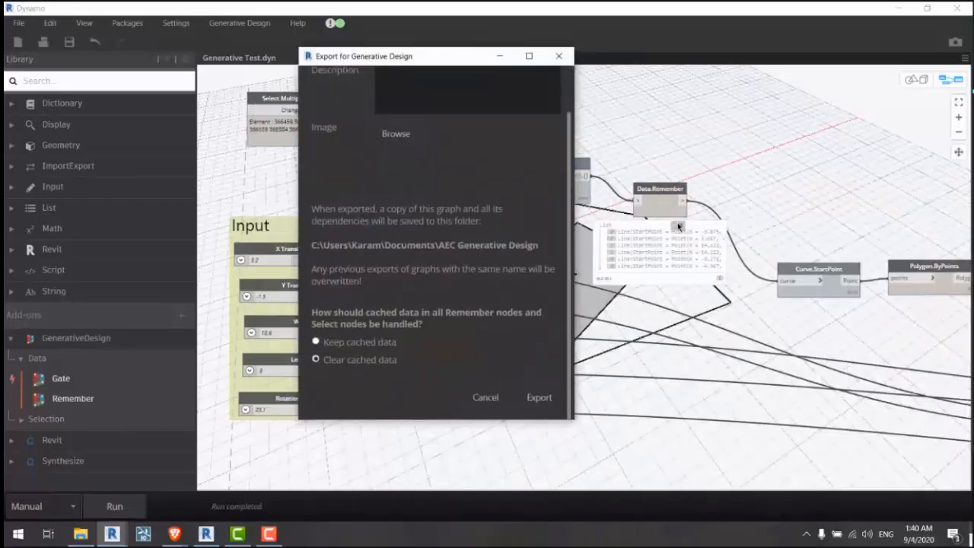
{"action": "left_click", "coordinate": [678, 226]}
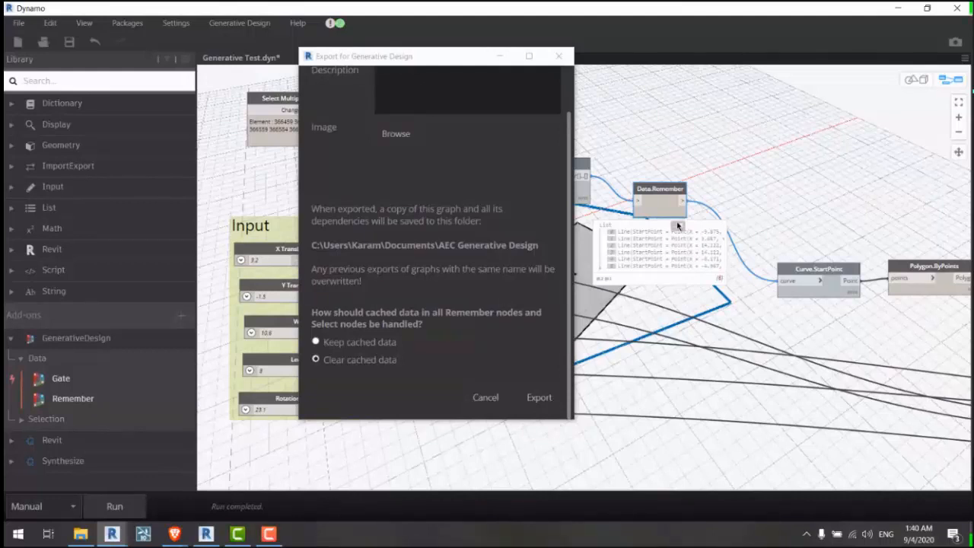
{"action": "left_click_drag", "start_coordinate": [354, 61], "coordinate": [556, 59]}
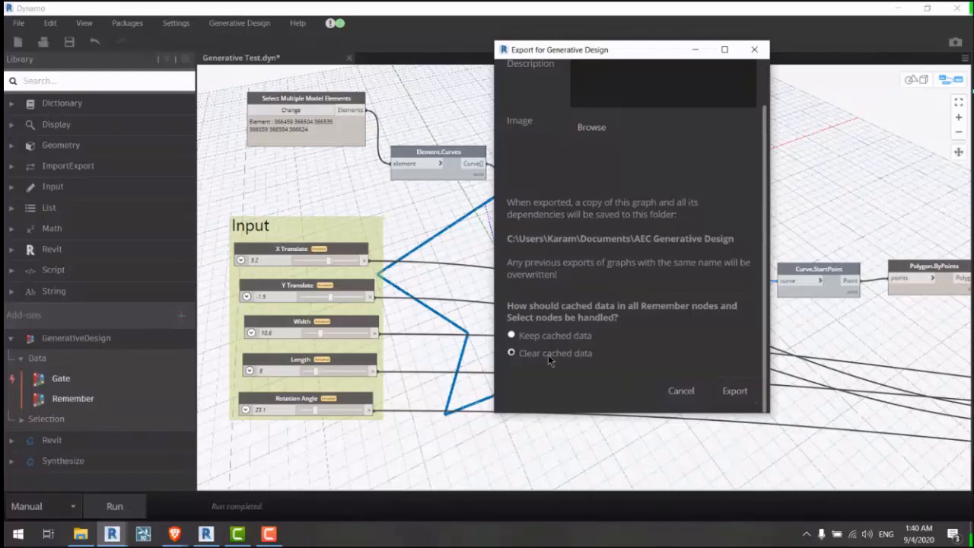
Step: Export to the AEC Generative Design folder, dismiss Export Complete, and minimize Dynamo
{"action": "left_click", "coordinate": [735, 391]}
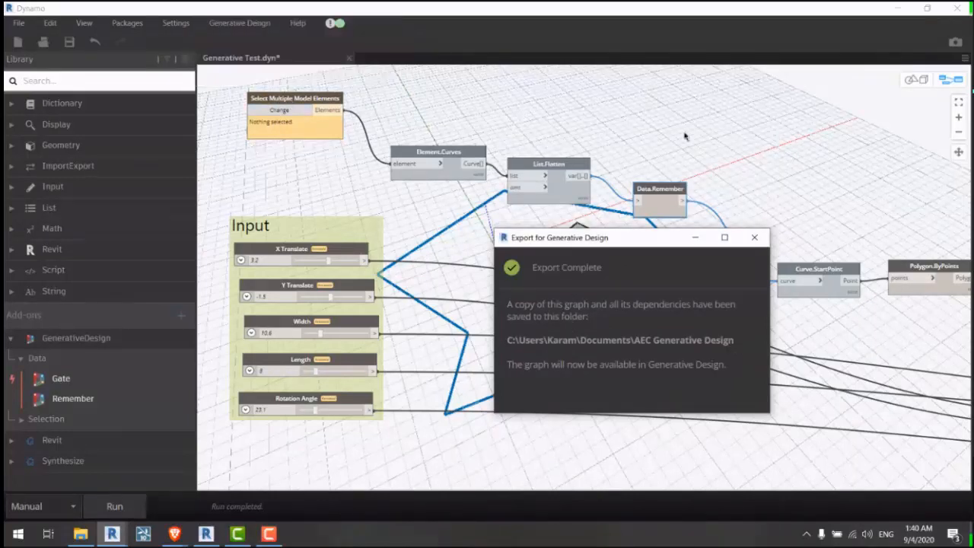
{"action": "left_click", "coordinate": [649, 109]}
{"action": "middle_click_drag", "start_coordinate": [649, 110], "coordinate": [626, 83]}
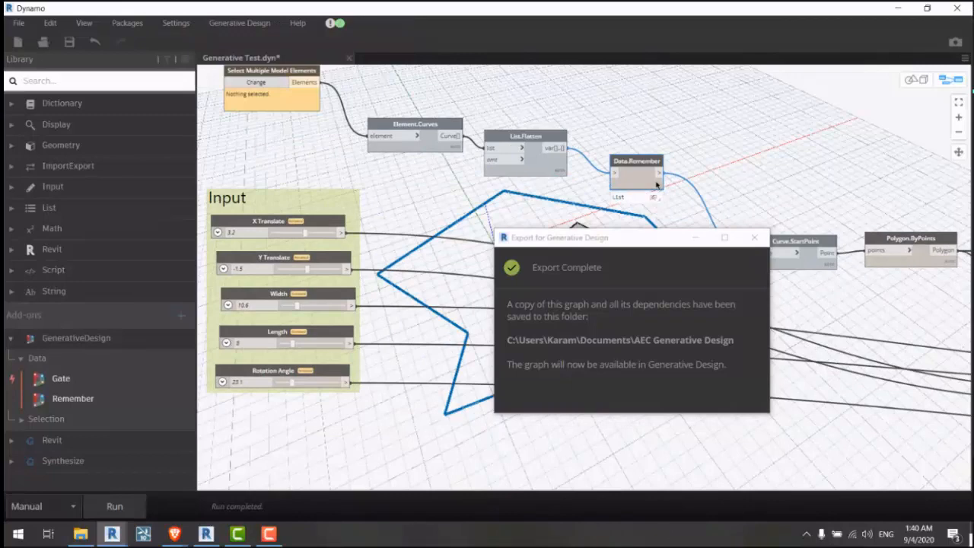
{"action": "mouse_move", "coordinate": [659, 198]}
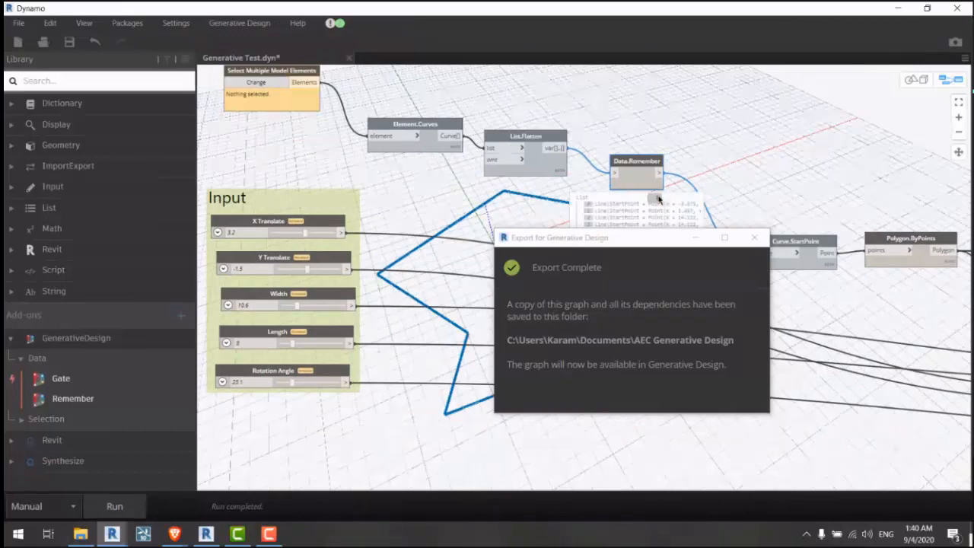
{"action": "middle_click_drag", "start_coordinate": [622, 113], "coordinate": [632, 147]}
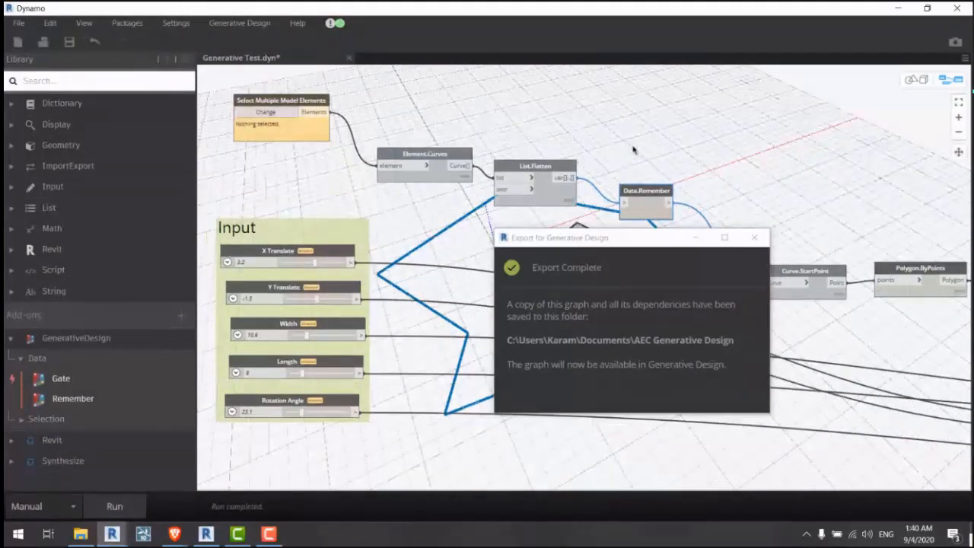
{"action": "left_click_drag", "start_coordinate": [610, 227], "coordinate": [552, 212]}
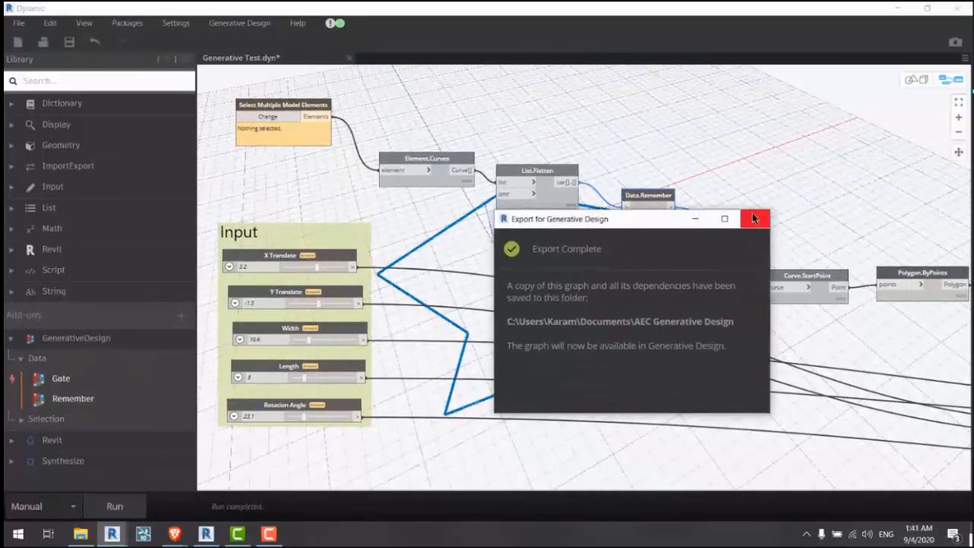
{"action": "left_click", "coordinate": [753, 218]}
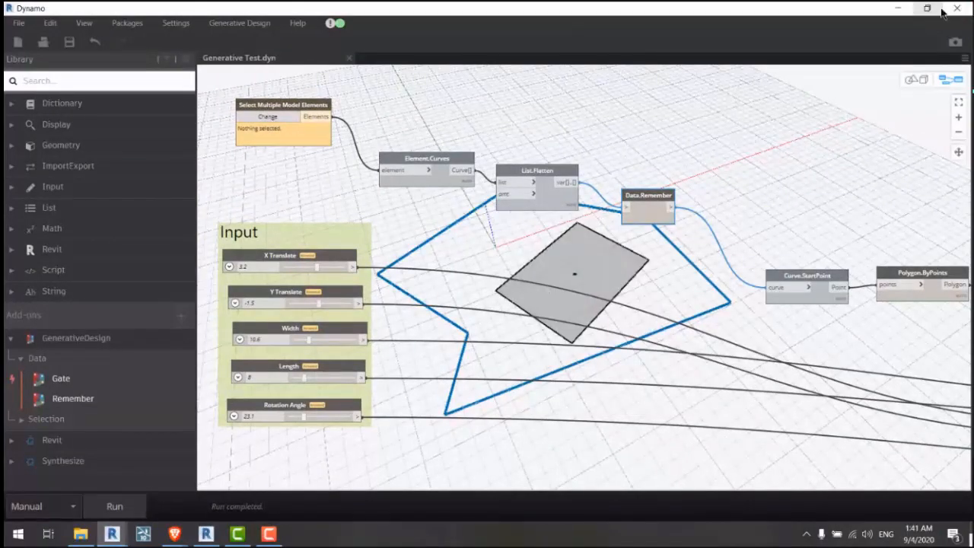
{"action": "left_click", "coordinate": [898, 8]}
{"action": "left_click", "coordinate": [957, 8]}
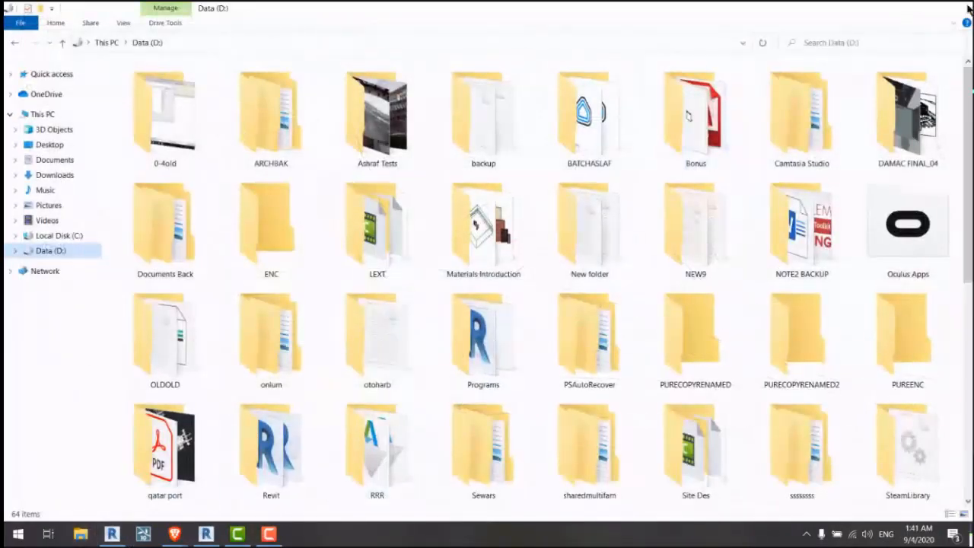
Step: For Optimize study 'Generative Test 002', box-select the polygon's six outline lines as input elements
{"action": "middle_click_drag", "start_coordinate": [614, 200], "coordinate": [588, 209]}
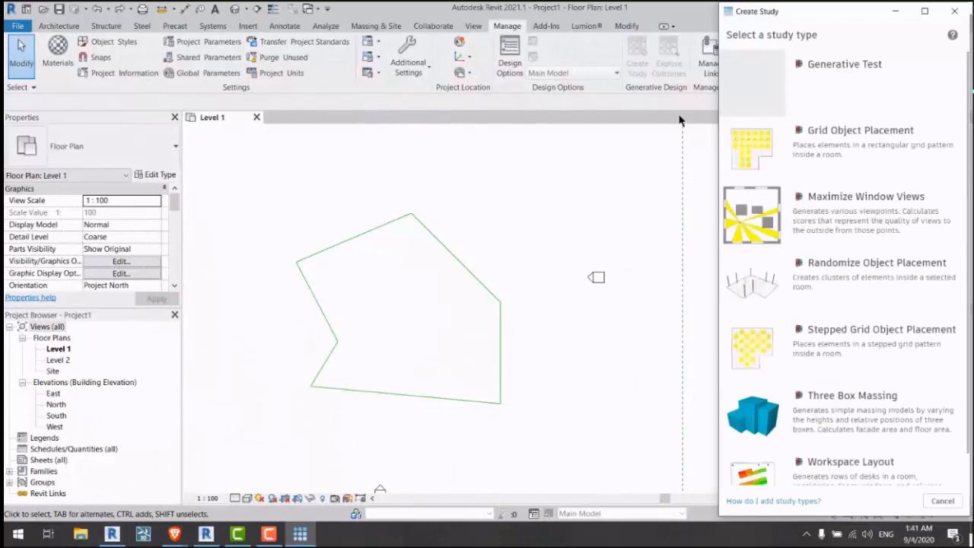
{"action": "left_click", "coordinate": [812, 92]}
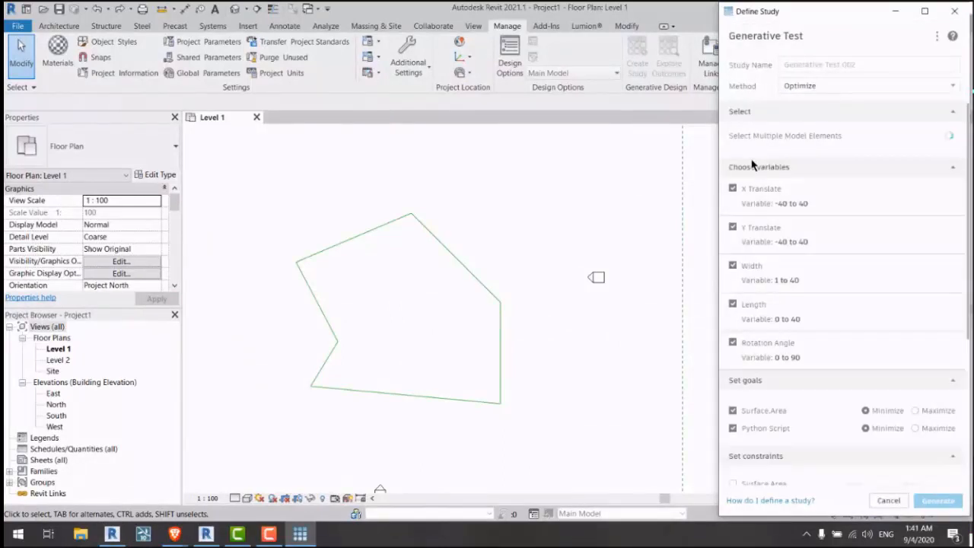
{"action": "scroll", "coordinate": [757, 174], "scroll_direction": "down", "scroll_amount": 3}
{"action": "scroll", "coordinate": [799, 386], "scroll_direction": "up", "scroll_amount": 1}
{"action": "scroll", "coordinate": [799, 123], "scroll_direction": "up", "scroll_amount": 3}
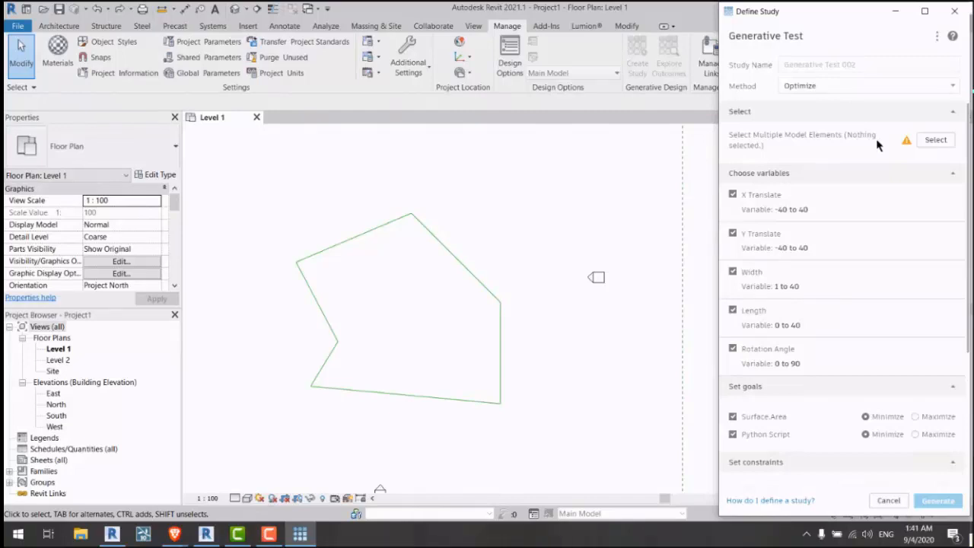
{"action": "left_click", "coordinate": [934, 140]}
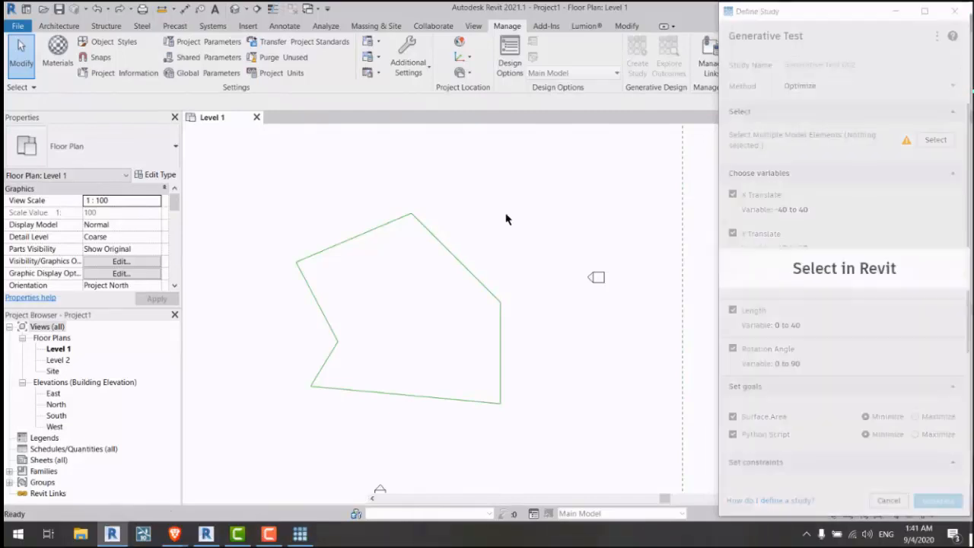
{"action": "left_click_drag", "start_coordinate": [522, 191], "coordinate": [278, 439]}
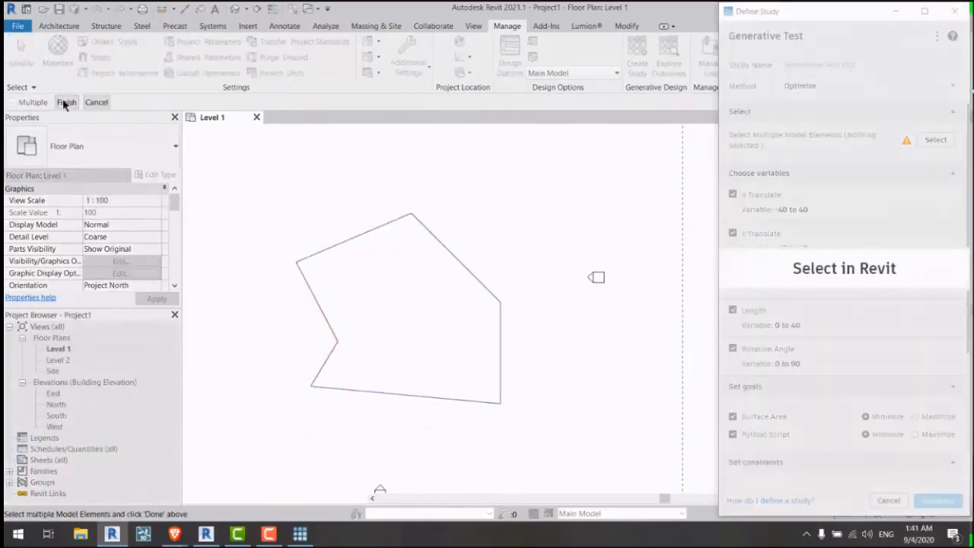
{"action": "left_click", "coordinate": [66, 103]}
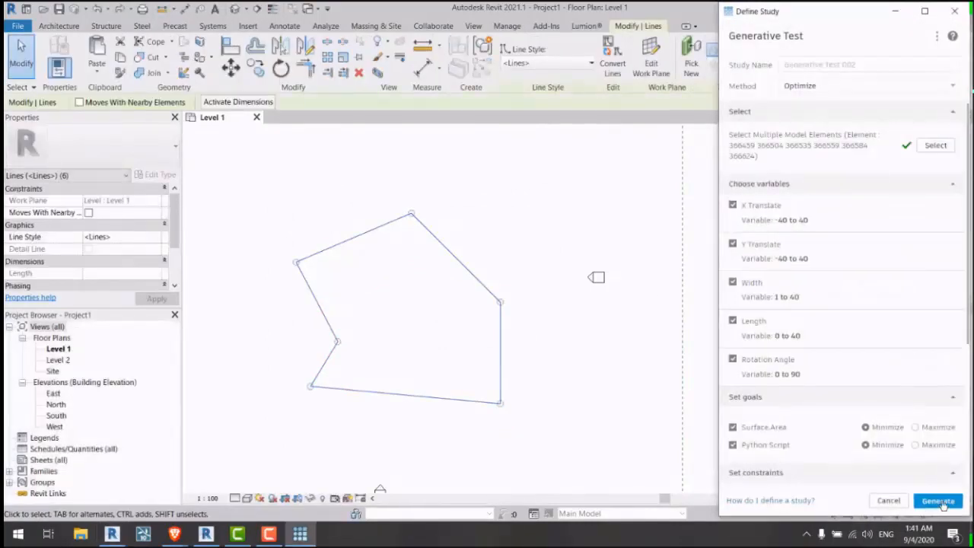
Step: Generate Generative Test 002, view its outcome's details, filter on the Python Script axis, then close
{"action": "left_click", "coordinate": [938, 501]}
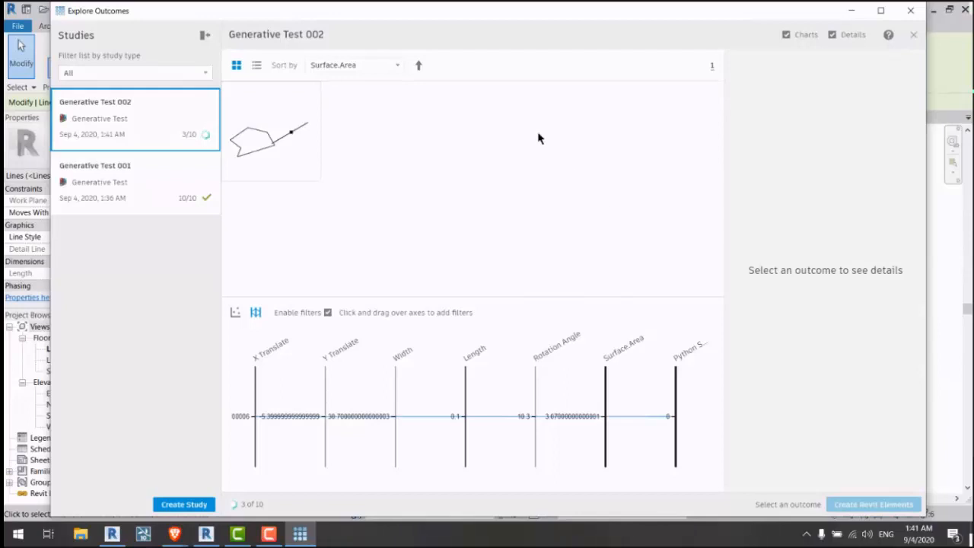
{"action": "left_click", "coordinate": [303, 137]}
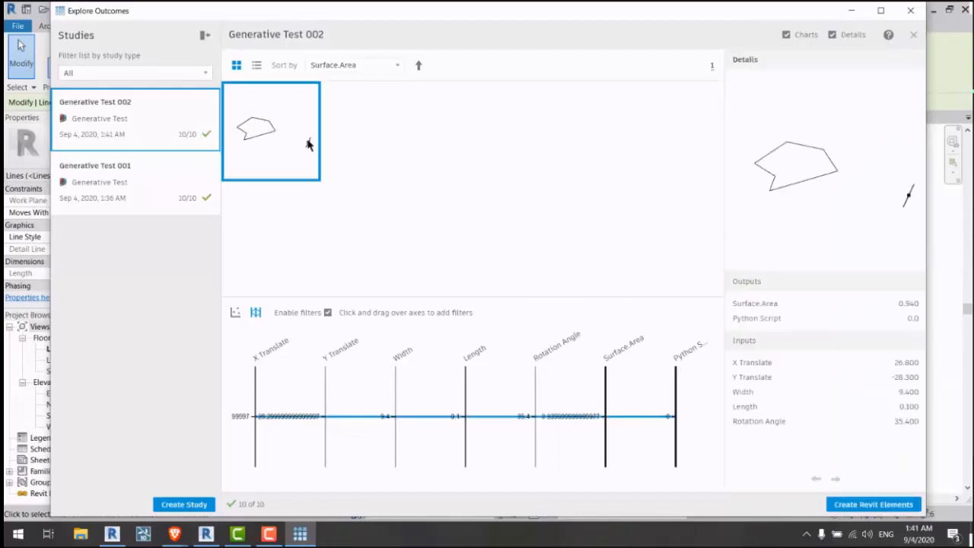
{"action": "left_click", "coordinate": [302, 145]}
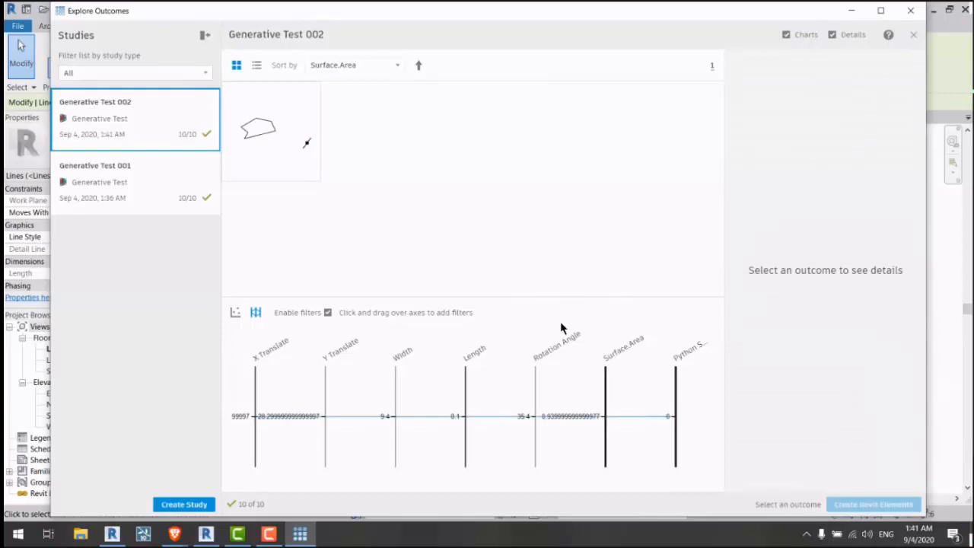
{"action": "left_click", "coordinate": [307, 146]}
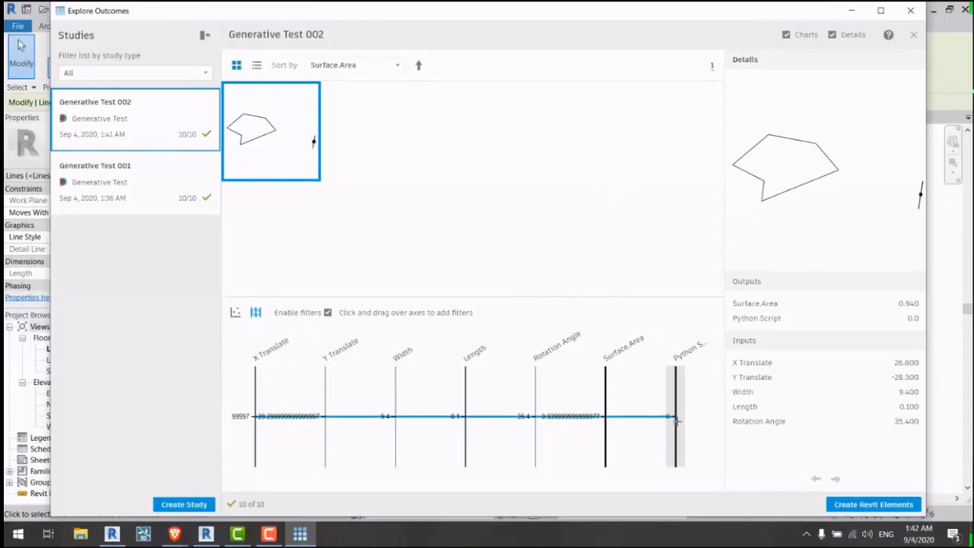
{"action": "left_click_drag", "start_coordinate": [668, 415], "coordinate": [670, 427]}
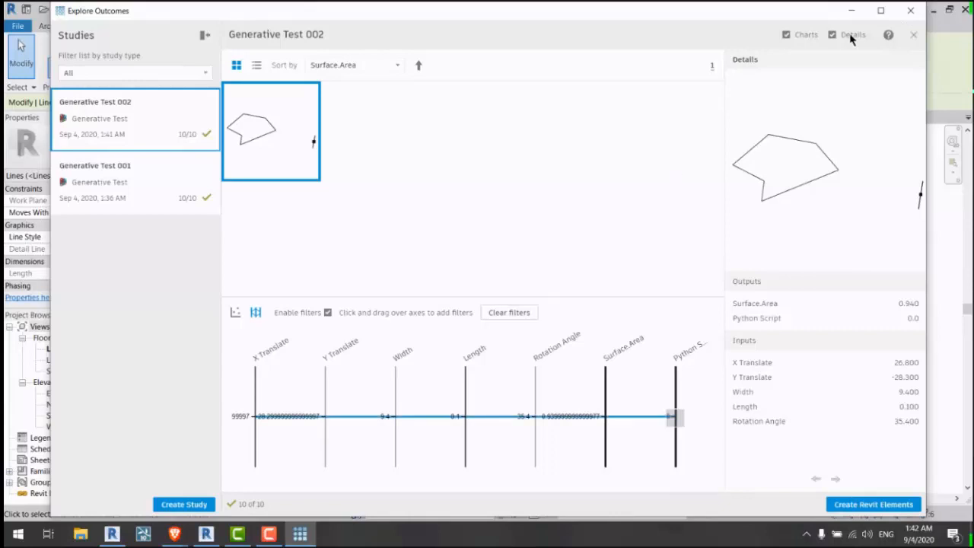
{"action": "left_click", "coordinate": [900, 18]}
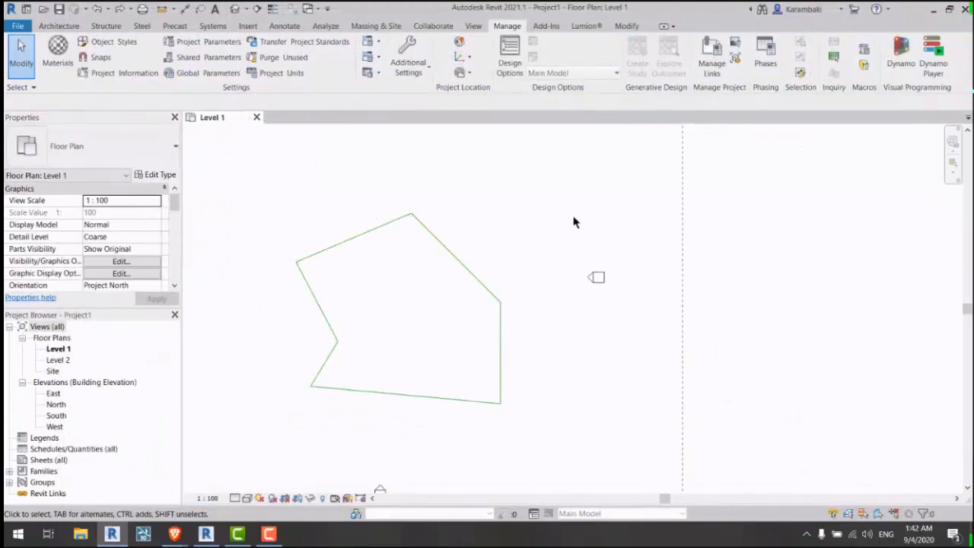
Step: Shift the list of study types to the left, then close it
{"action": "left_click_drag", "start_coordinate": [742, 14], "coordinate": [613, 15]}
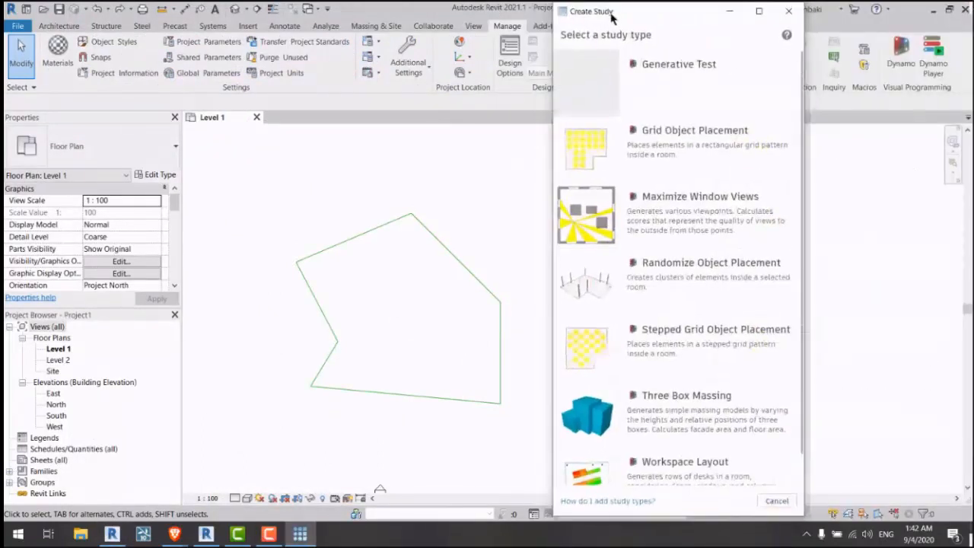
{"action": "left_click", "coordinate": [788, 11]}
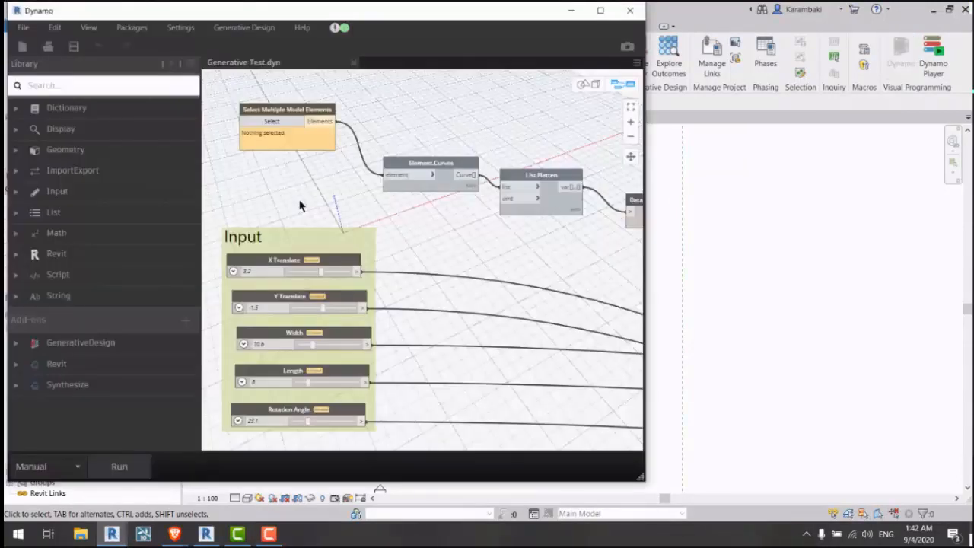
Step: Rename the Python Script node to 'Acceptance (It should be 1)' and save Generative Test.dyn
{"action": "scroll", "coordinate": [239, 195], "scroll_direction": "down", "scroll_amount": 3}
{"action": "scroll", "coordinate": [504, 226], "scroll_direction": "up", "scroll_amount": 5}
{"action": "scroll", "coordinate": [592, 218], "scroll_direction": "up", "scroll_amount": 3}
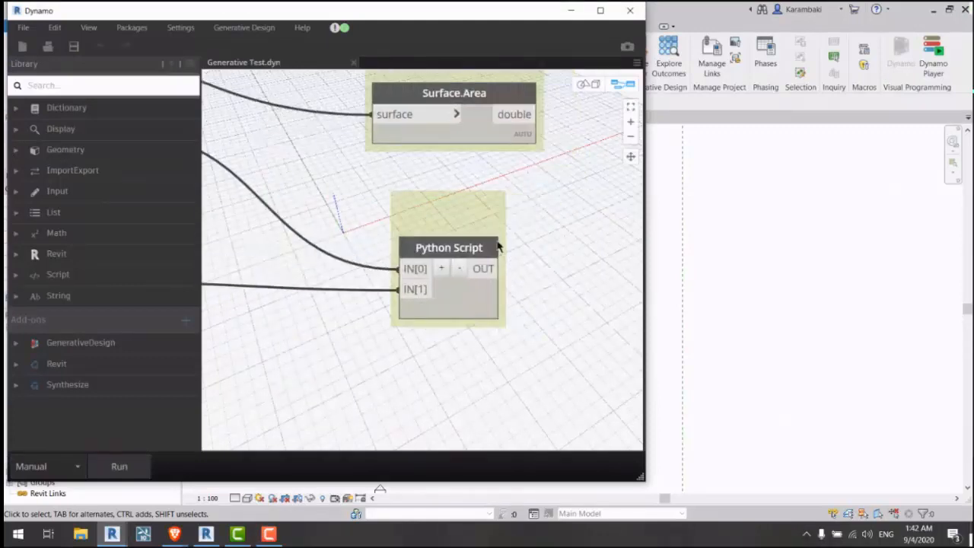
{"action": "double_click", "coordinate": [457, 247]}
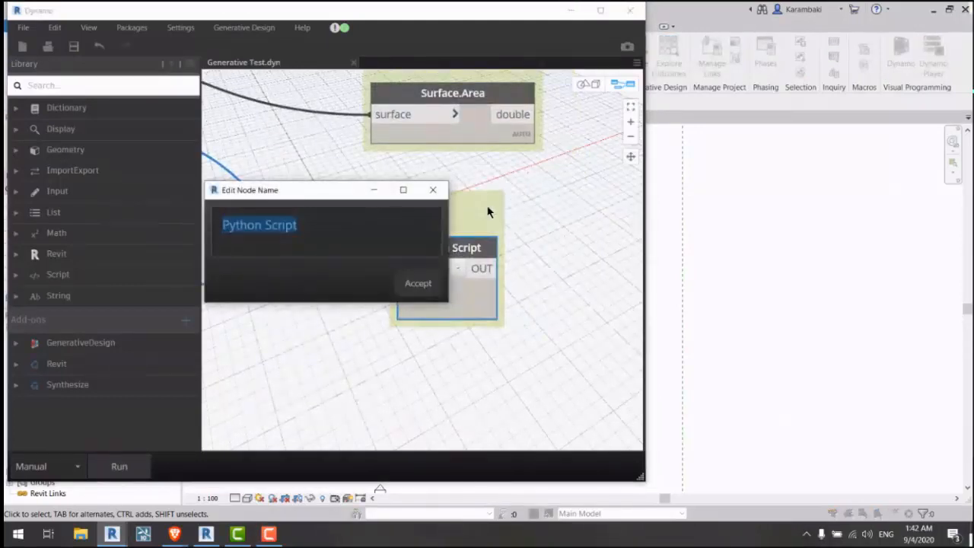
{"action": "type", "text": "Acceptance"}
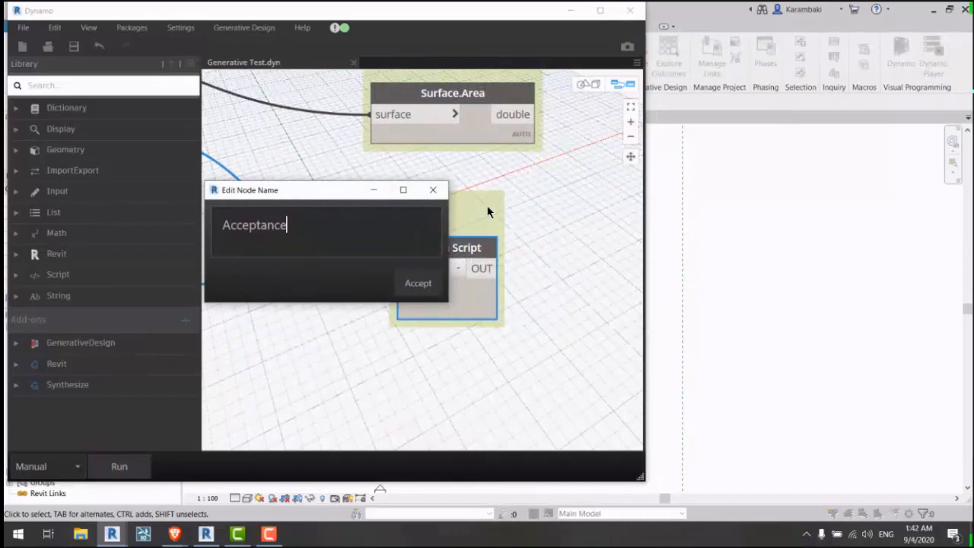
{"action": "type", "text": " (It should be 1)"}
{"action": "key", "text": "Return"}
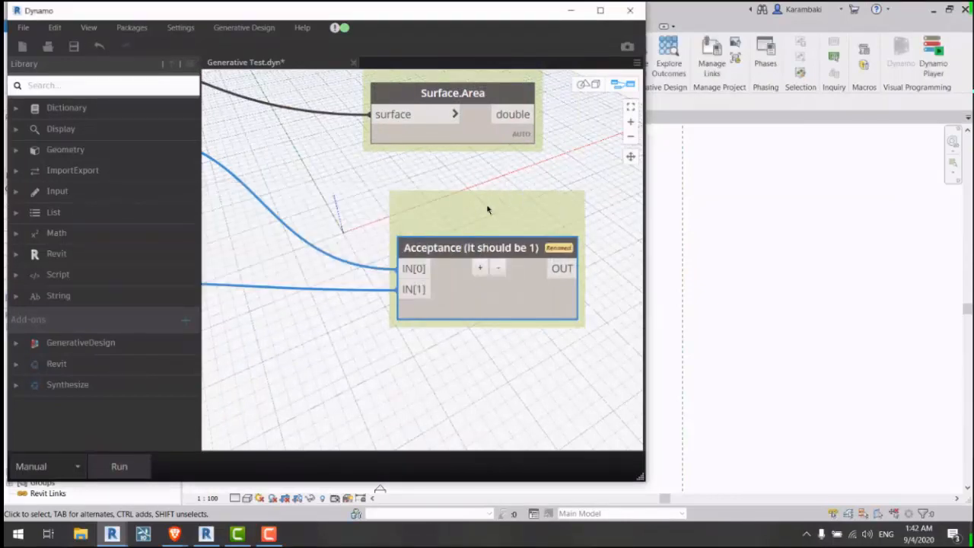
{"action": "left_click", "coordinate": [544, 177]}
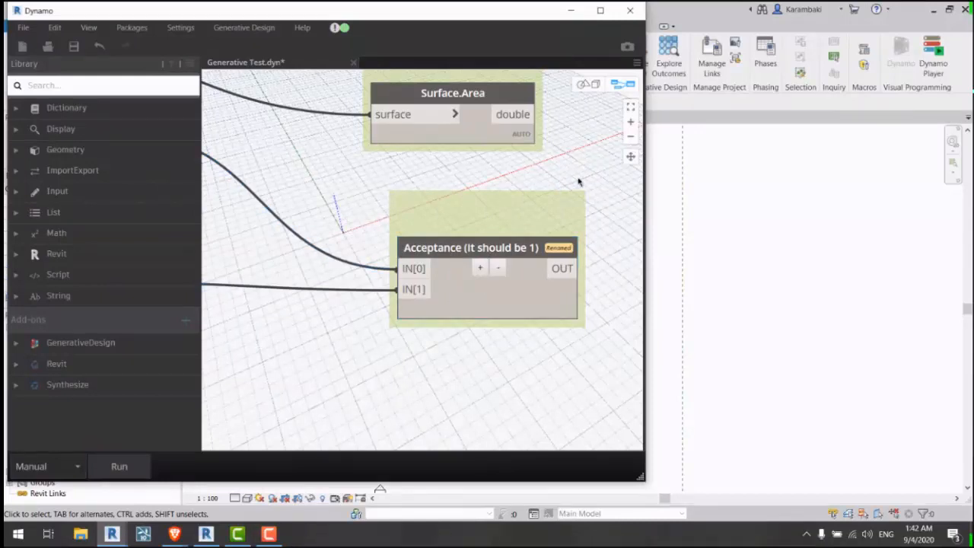
{"action": "scroll", "coordinate": [578, 181], "scroll_direction": "down", "scroll_amount": 5}
{"action": "key", "text": "ctrl+s"}
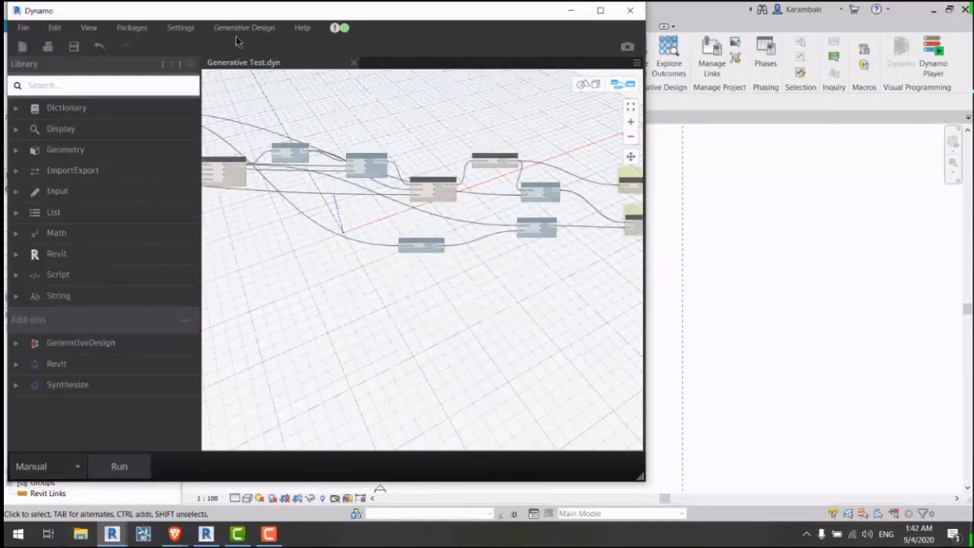
Step: Run the Generative Test graph in the Export for Generative Design dialog
{"action": "left_click", "coordinate": [243, 27]}
{"action": "left_click", "coordinate": [263, 46]}
{"action": "left_click", "coordinate": [496, 170]}
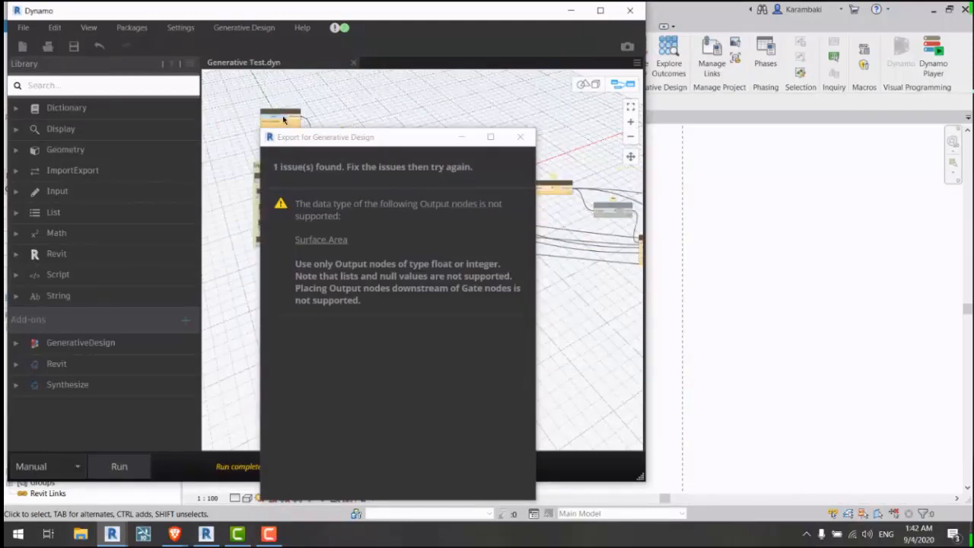
{"action": "scroll", "coordinate": [822, 274], "scroll_direction": "down", "scroll_amount": 5}
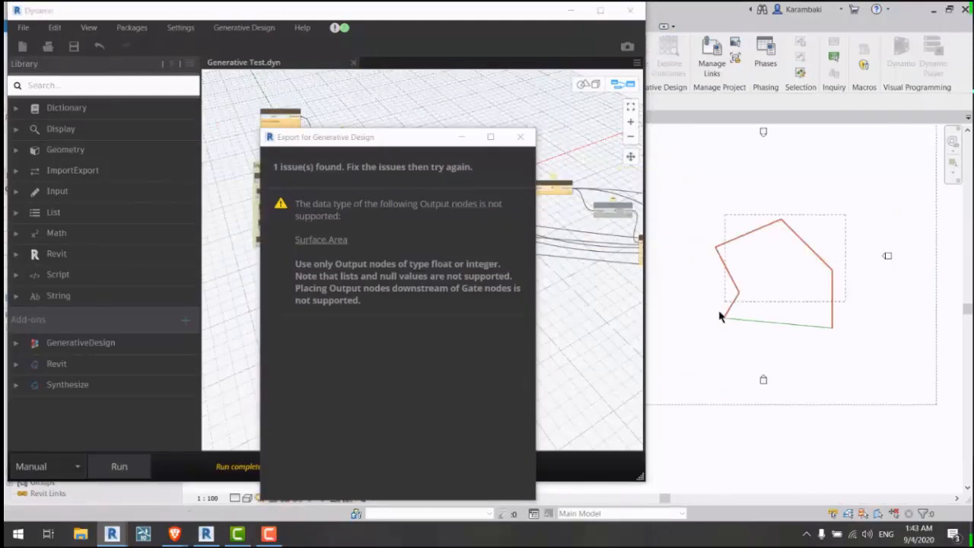
{"action": "left_click_drag", "start_coordinate": [365, 11], "coordinate": [579, 46]}
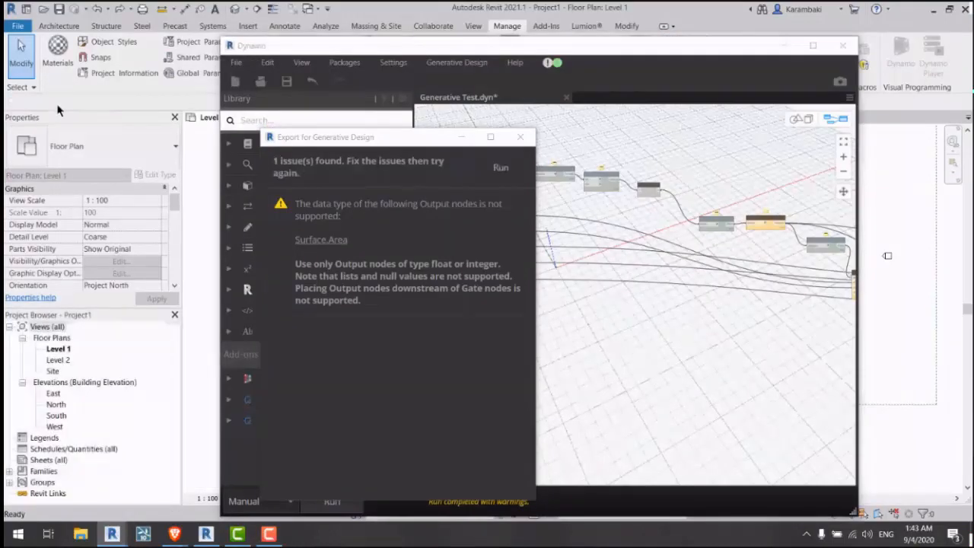
{"action": "left_click", "coordinate": [499, 167]}
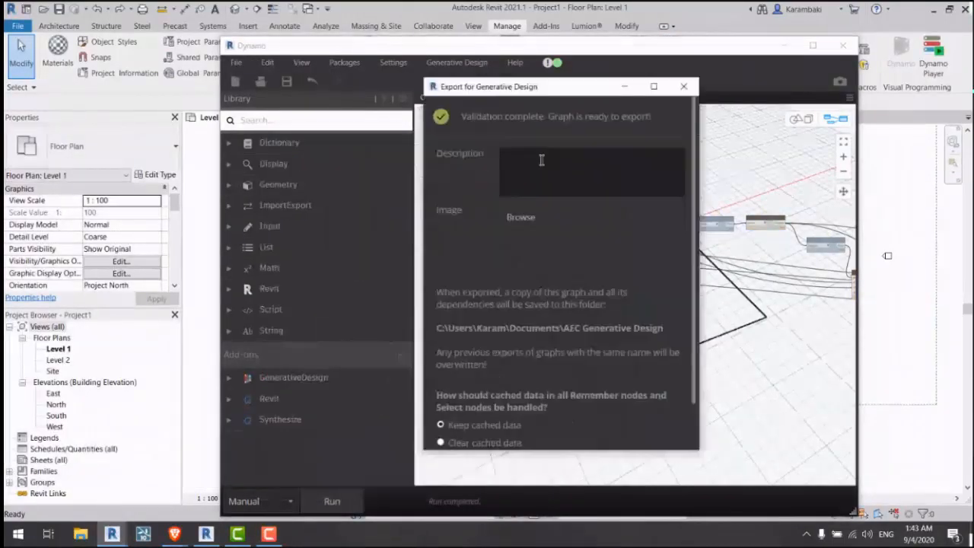
Step: Export the graph to Generative Design, then close the confirmation and Dynamo
{"action": "left_click", "coordinate": [664, 428]}
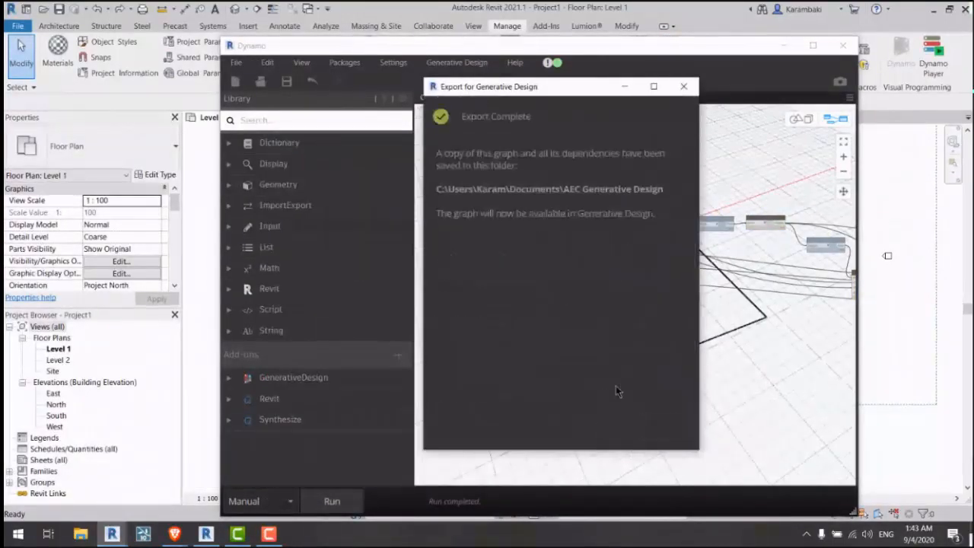
{"action": "left_click", "coordinate": [683, 86]}
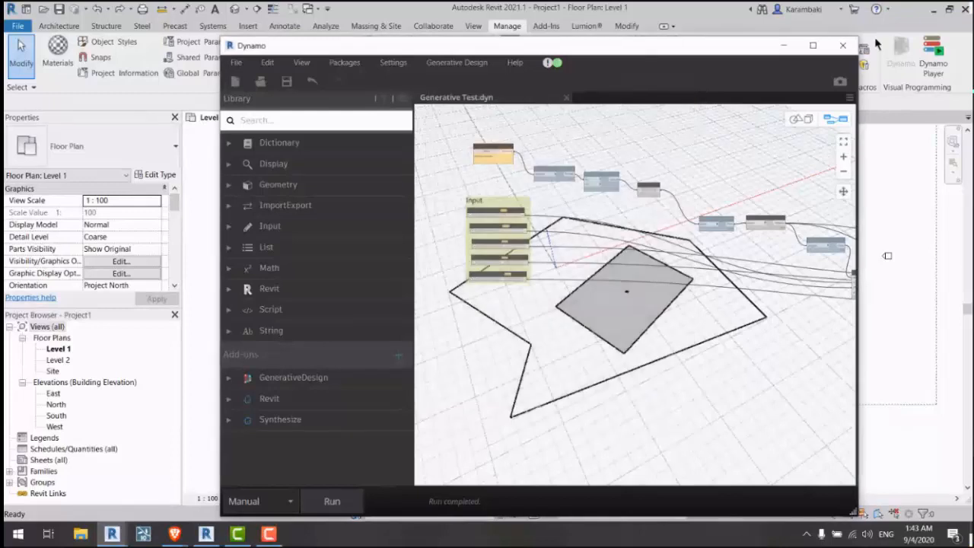
{"action": "left_click", "coordinate": [842, 45]}
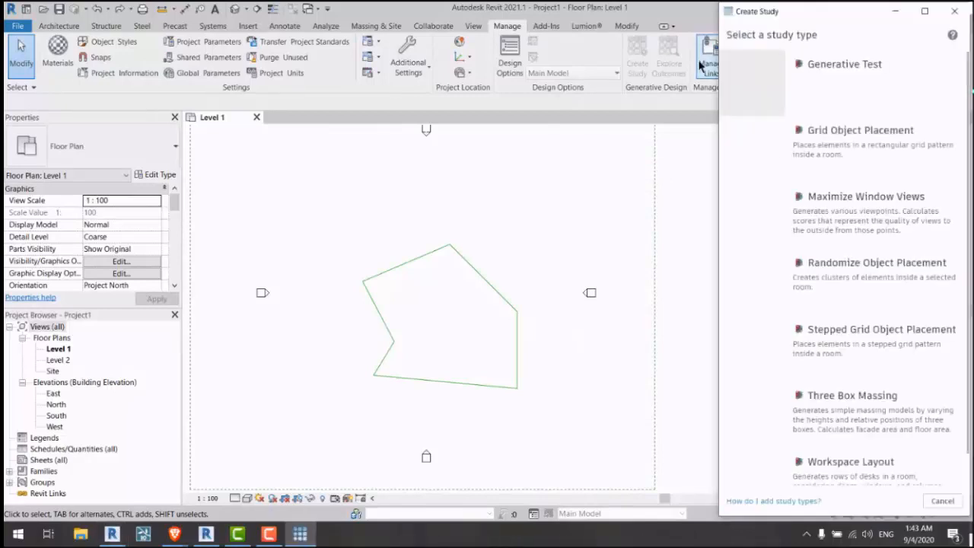
Step: Start a Generative Test study and pick the six polygon lines as its input
{"action": "left_click", "coordinate": [847, 88]}
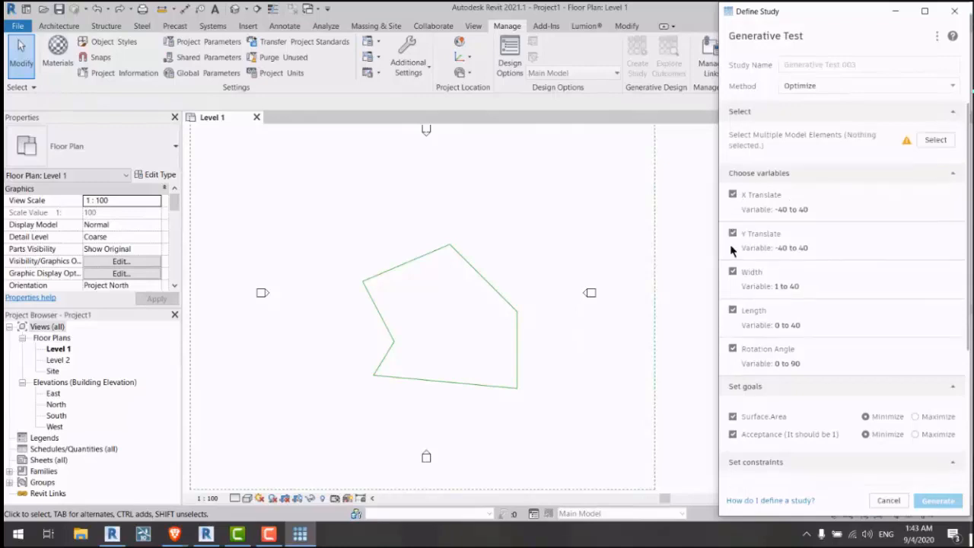
{"action": "left_click", "coordinate": [935, 139]}
{"action": "left_click_drag", "start_coordinate": [466, 374], "coordinate": [354, 413]}
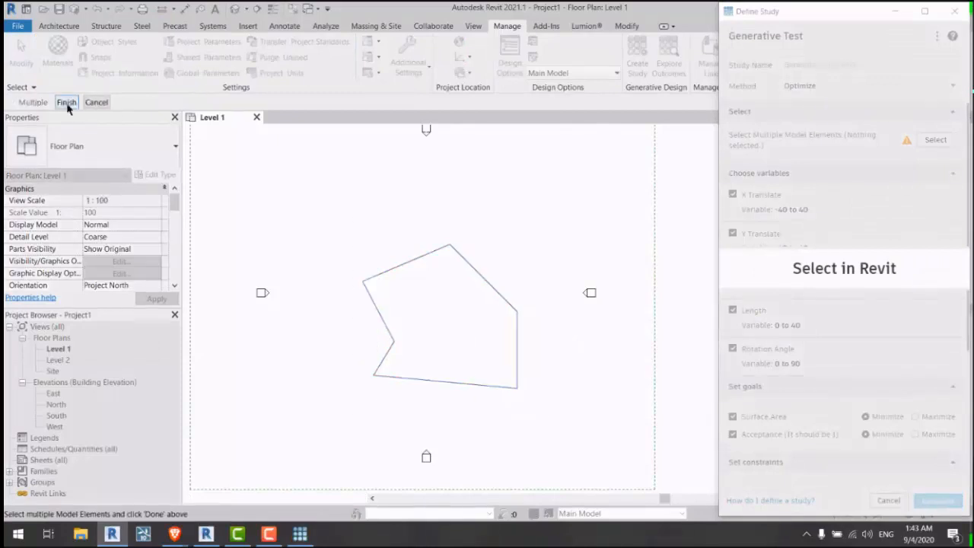
{"action": "left_click", "coordinate": [66, 102]}
{"action": "left_click_drag", "start_coordinate": [751, 13], "coordinate": [684, 15]}
{"action": "scroll", "coordinate": [716, 244], "scroll_direction": "down", "scroll_amount": 3}
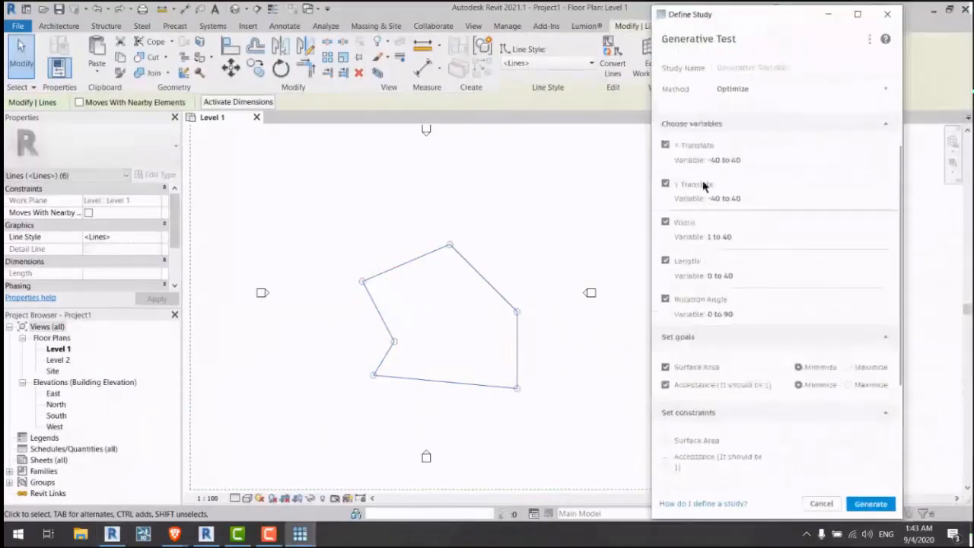
{"action": "scroll", "coordinate": [717, 243], "scroll_direction": "up", "scroll_amount": 2}
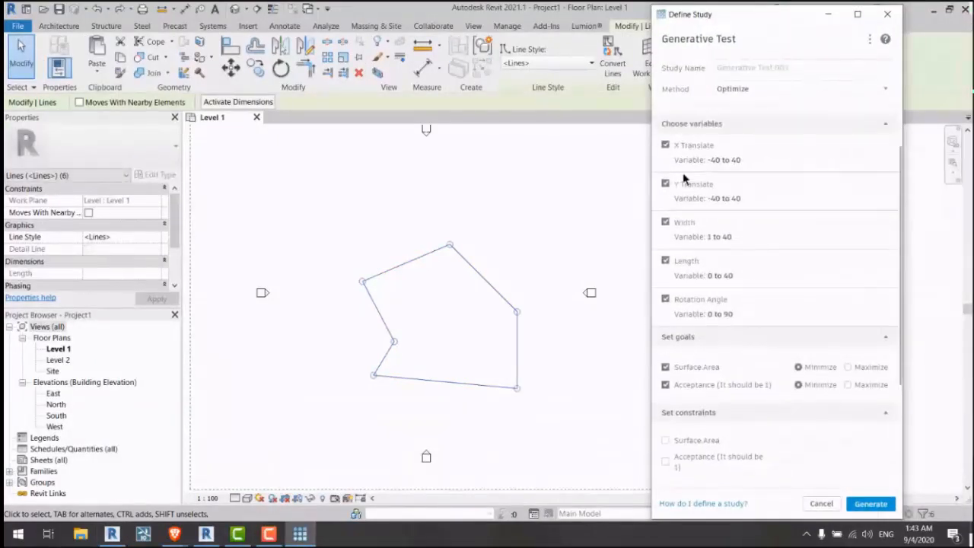
Step: Toggle X Translate to a 4.5 constant and back, leaving it a variable
{"action": "left_click", "coordinate": [665, 145]}
{"action": "left_click", "coordinate": [665, 146]}
{"action": "left_click", "coordinate": [665, 145]}
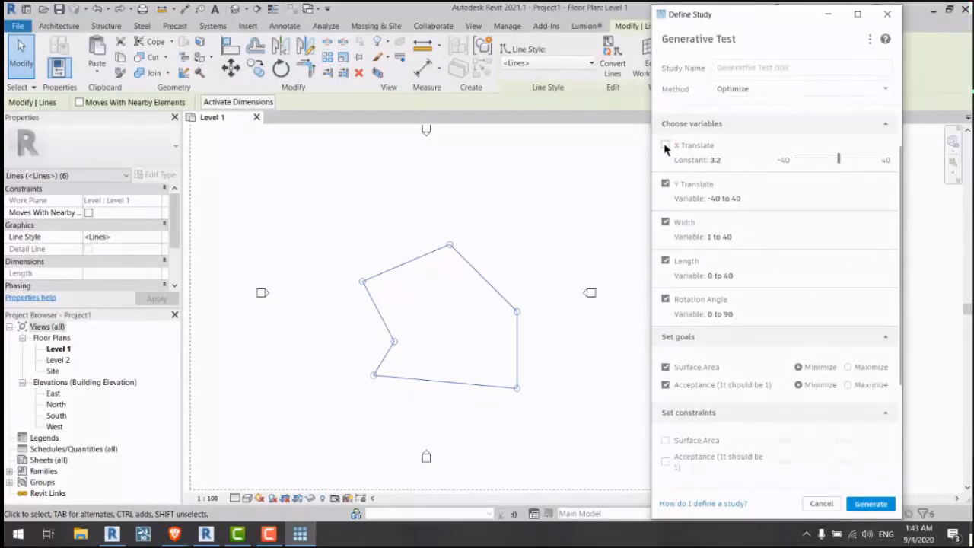
{"action": "mouse_move", "coordinate": [839, 158]}
{"action": "left_mouse_down"}
{"action": "mouse_move", "coordinate": [826, 158]}
{"action": "mouse_move", "coordinate": [840, 158]}
{"action": "left_mouse_up"}
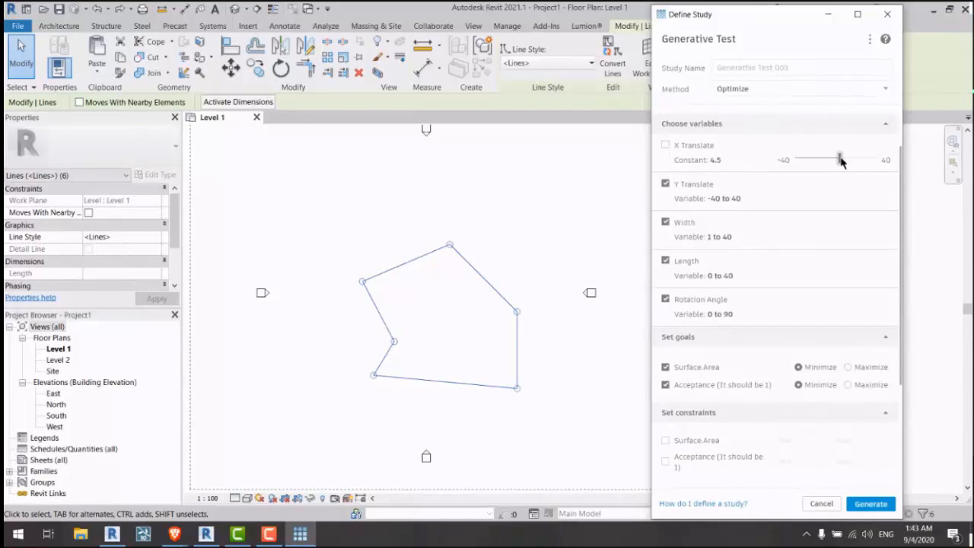
{"action": "left_click", "coordinate": [664, 147]}
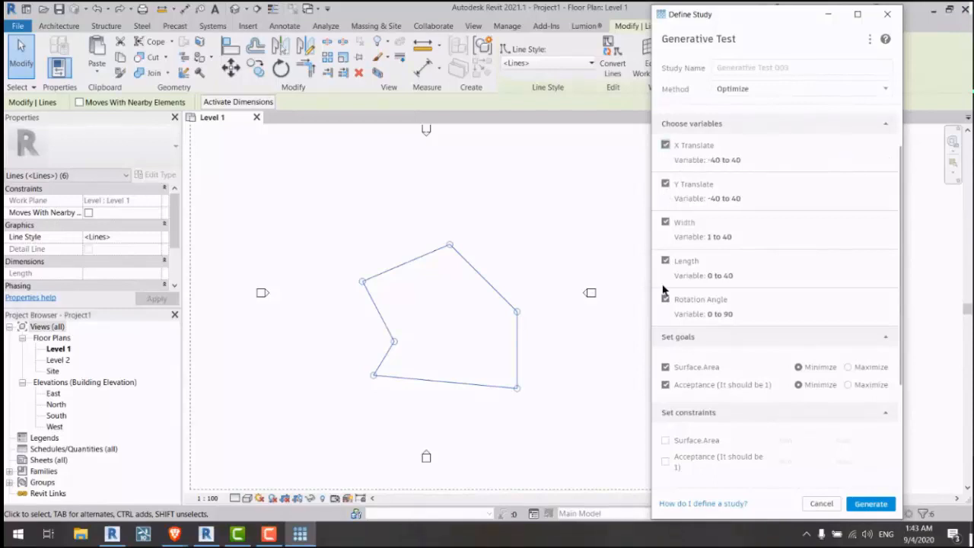
Step: Set both the Surface.Area and Acceptance goals to Maximize
{"action": "scroll", "coordinate": [750, 174], "scroll_direction": "down", "scroll_amount": 3}
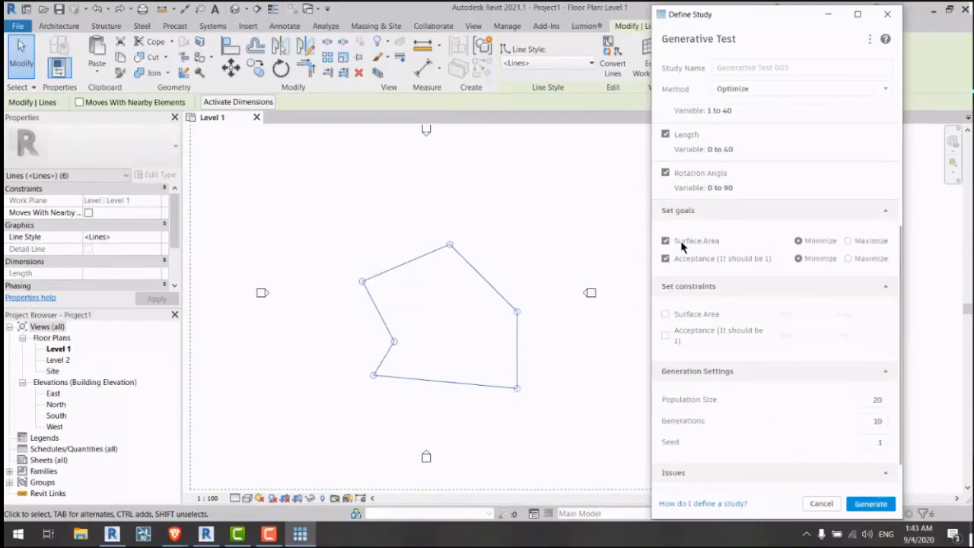
{"action": "left_click", "coordinate": [848, 240]}
{"action": "left_click", "coordinate": [849, 258]}
{"action": "scroll", "coordinate": [682, 291], "scroll_direction": "down", "scroll_amount": 1}
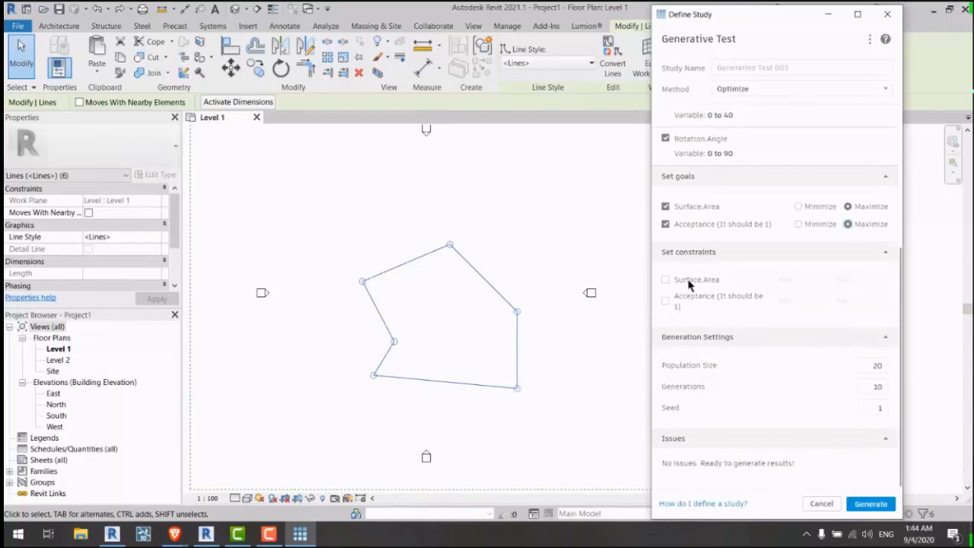
Step: Try adding a Surface.Area constraint, then remove it again
{"action": "left_click", "coordinate": [688, 282]}
{"action": "left_click", "coordinate": [803, 280]}
{"action": "left_click", "coordinate": [867, 282]}
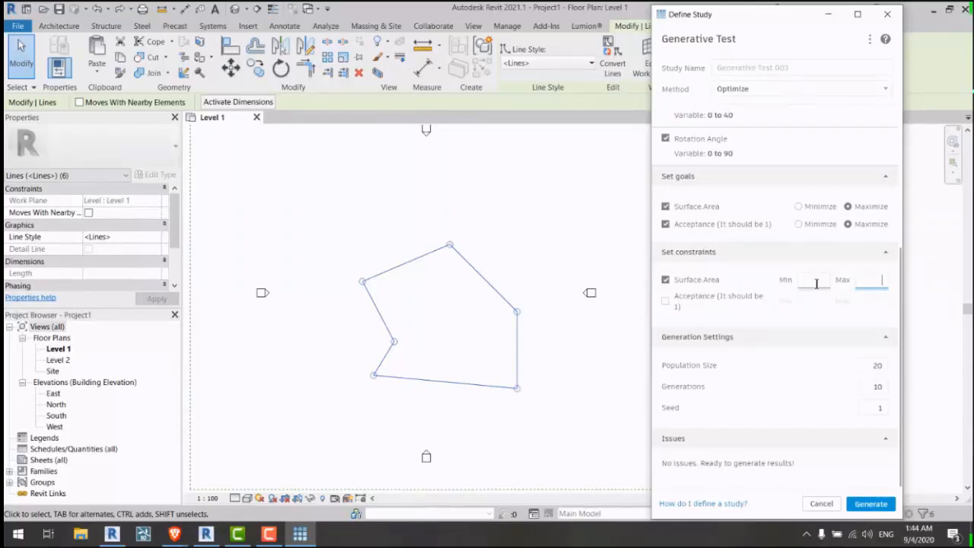
{"action": "left_click", "coordinate": [708, 282]}
Step: Constrain Acceptance to a minimum and maximum of 1
{"action": "left_click", "coordinate": [703, 296]}
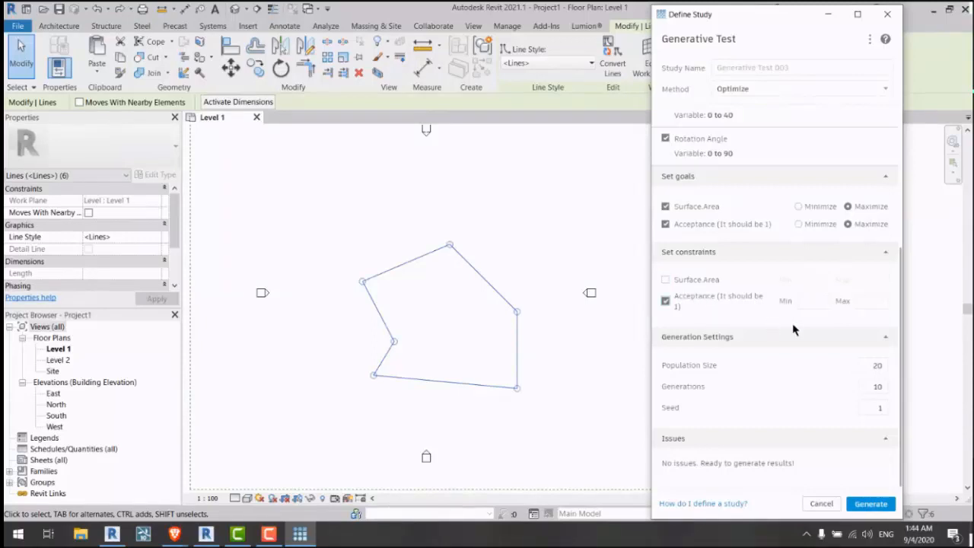
{"action": "key", "text": "Tab"}
{"action": "left_click", "coordinate": [867, 305]}
{"action": "type", "text": "1"}
{"action": "left_click", "coordinate": [787, 321]}
{"action": "scroll", "coordinate": [520, 356], "scroll_direction": "up", "scroll_amount": 3}
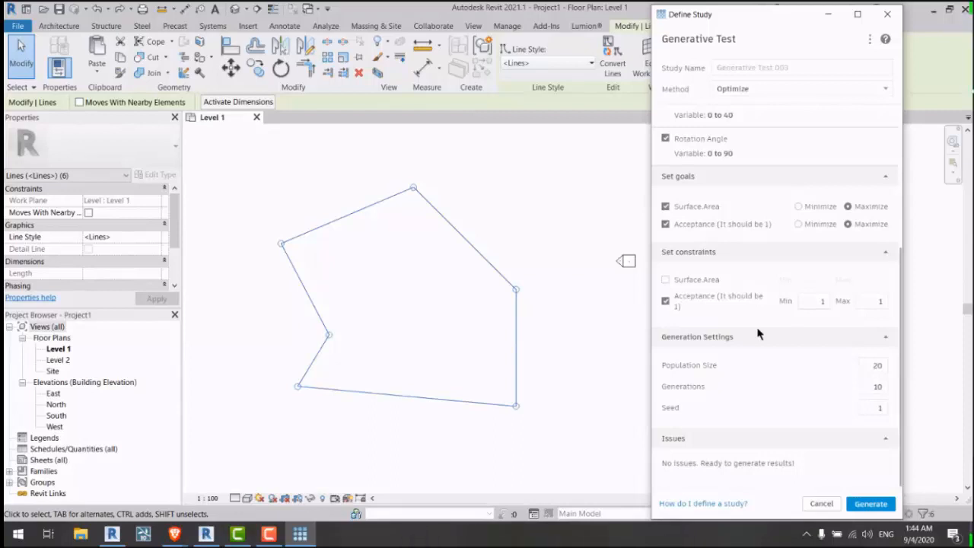
Step: Recheck the Acceptance minimum, reverting a typed 3 back to 1
{"action": "left_click", "coordinate": [801, 308]}
{"action": "type", "text": "3"}
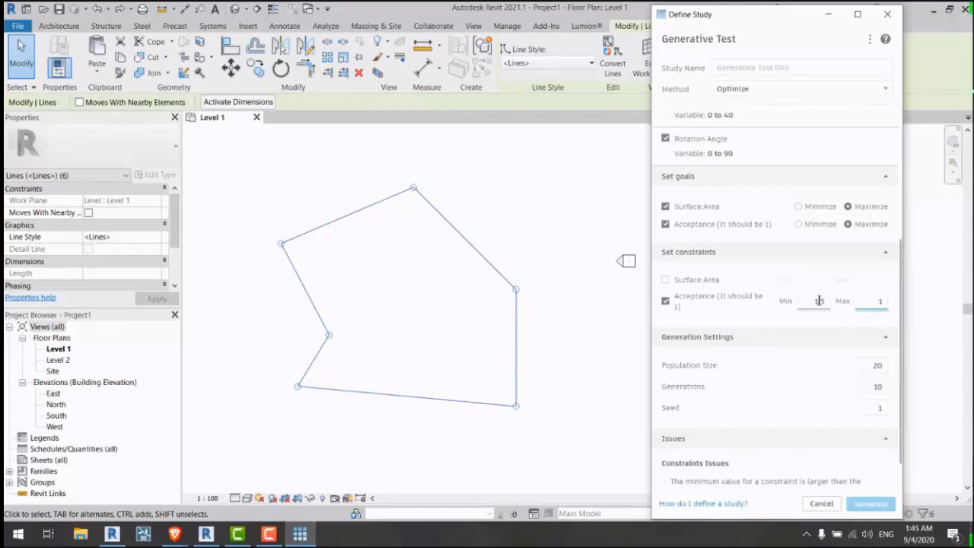
{"action": "key", "text": "BackSpace"}
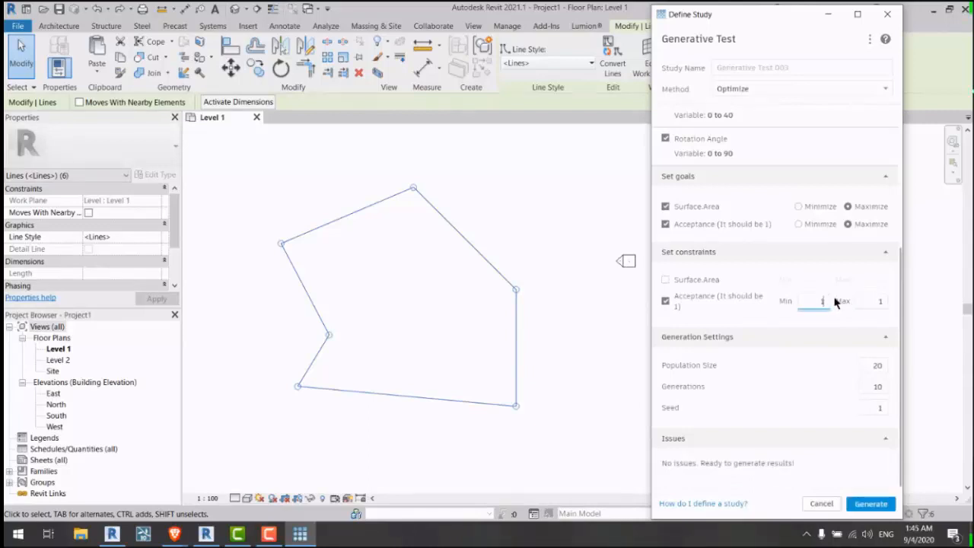
{"action": "left_click", "coordinate": [858, 302]}
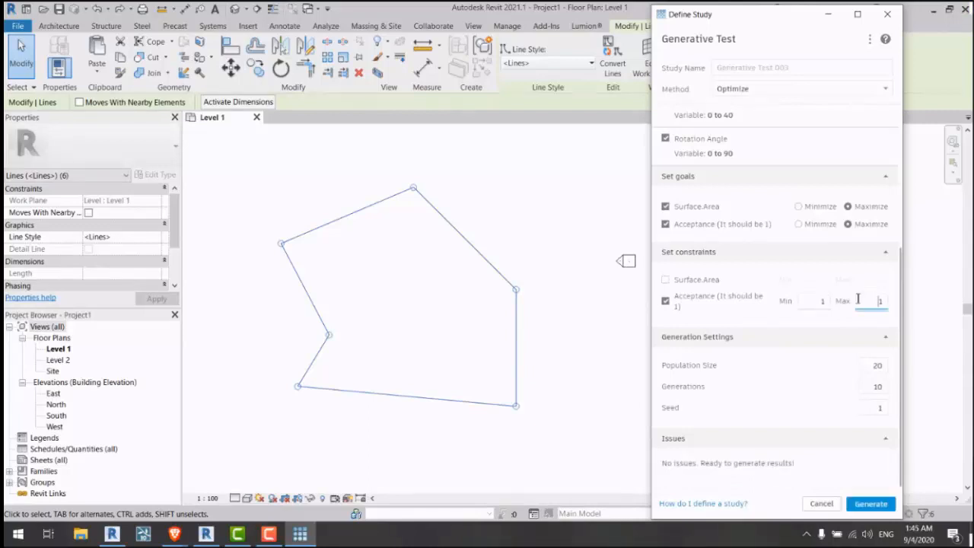
{"action": "left_click", "coordinate": [805, 302]}
Step: Review the Population Size and Generations values, then generate Generative Test 003
{"action": "left_click", "coordinate": [876, 365]}
{"action": "left_click", "coordinate": [876, 387]}
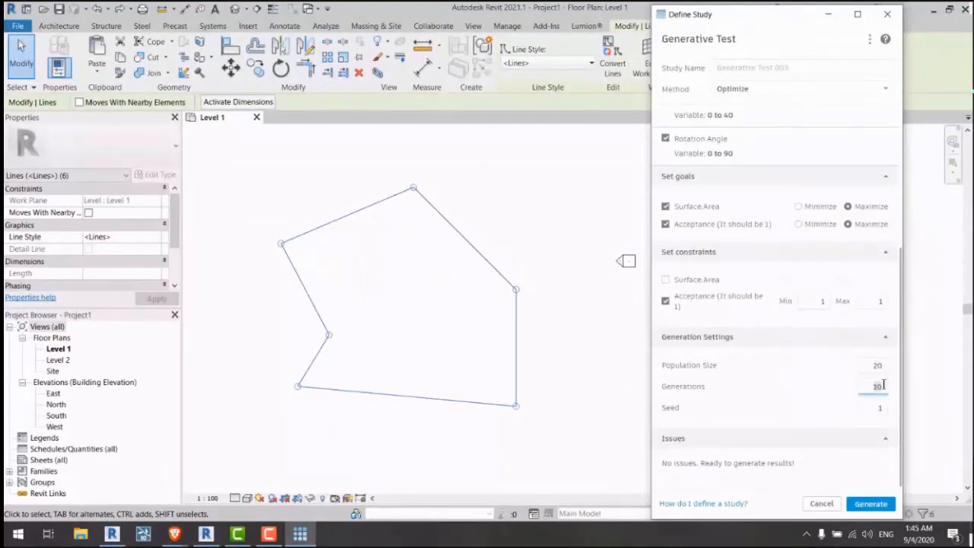
{"action": "key", "text": "Tab"}
{"action": "mouse_move", "coordinate": [873, 388]}
{"action": "left_mouse_down"}
{"action": "mouse_move", "coordinate": [889, 391]}
{"action": "mouse_move", "coordinate": [892, 369]}
{"action": "mouse_move", "coordinate": [883, 384]}
{"action": "left_mouse_up"}
{"action": "left_click", "coordinate": [872, 384]}
{"action": "left_click", "coordinate": [865, 368]}
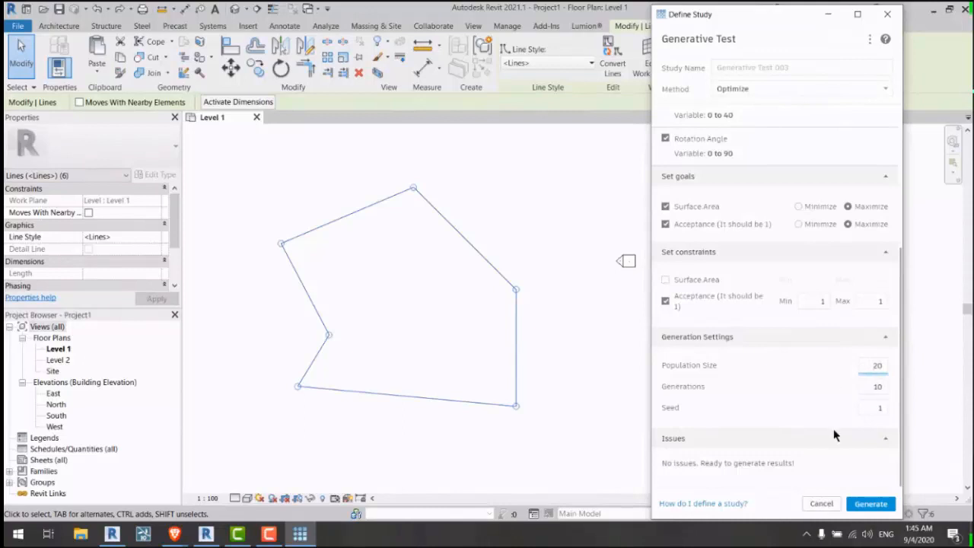
{"action": "left_click", "coordinate": [860, 506]}
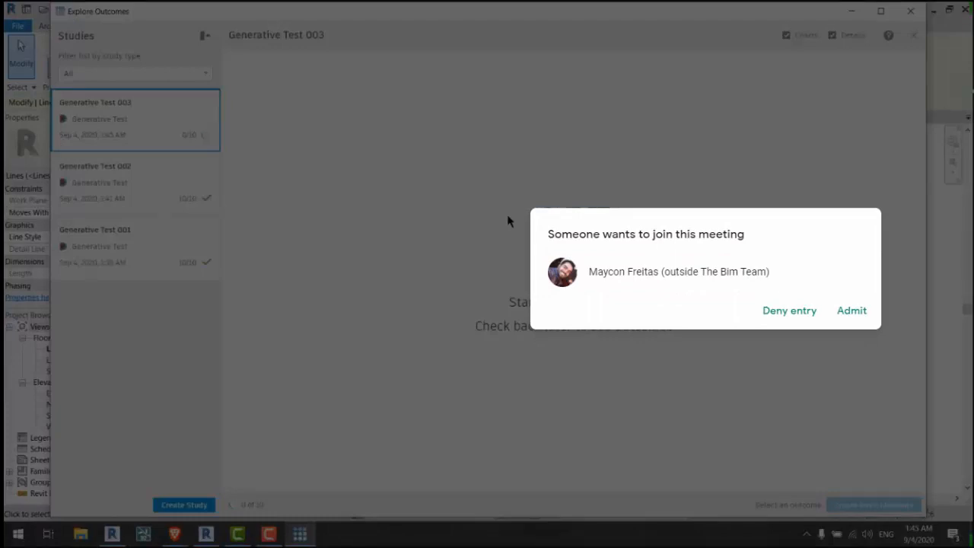
Step: Inspect the finished Generative Test 003 outcome, filter on the Acceptance axis, and close Explore Outcomes
{"action": "left_click", "coordinate": [848, 312]}
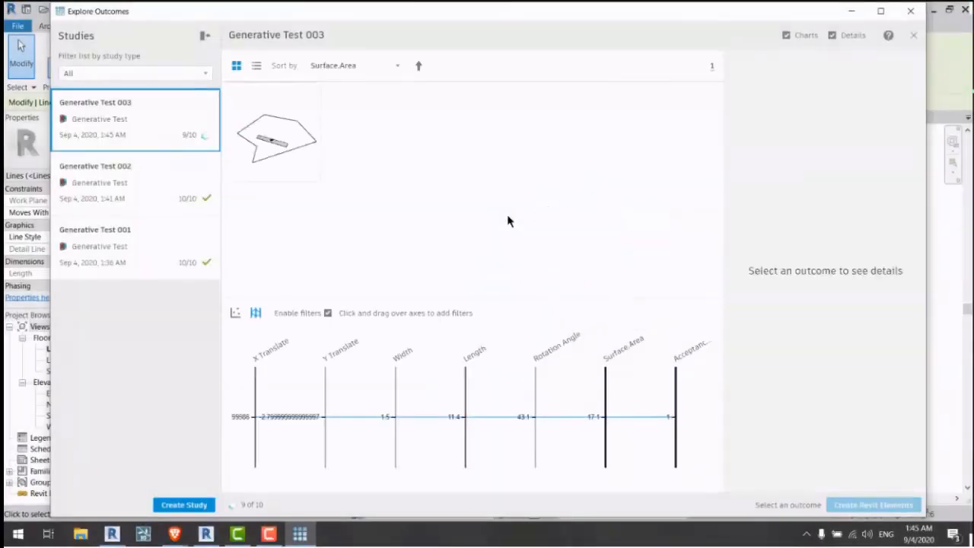
{"action": "left_click", "coordinate": [278, 152]}
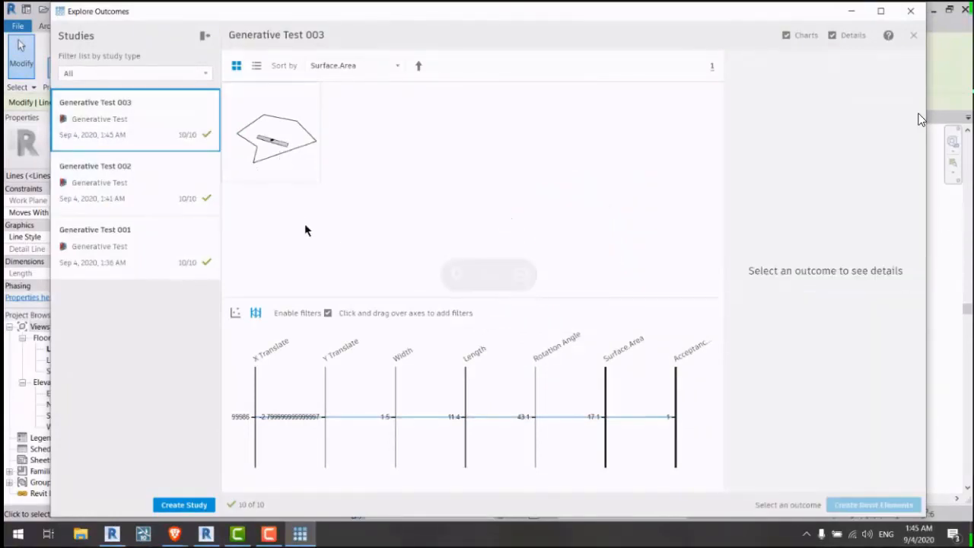
{"action": "left_click", "coordinate": [283, 161]}
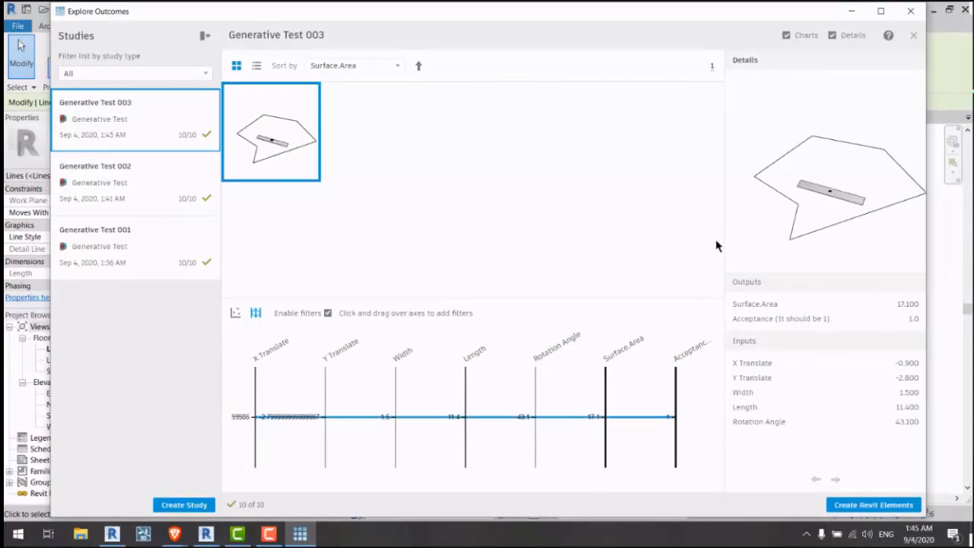
{"action": "left_click_drag", "start_coordinate": [673, 410], "coordinate": [672, 432]}
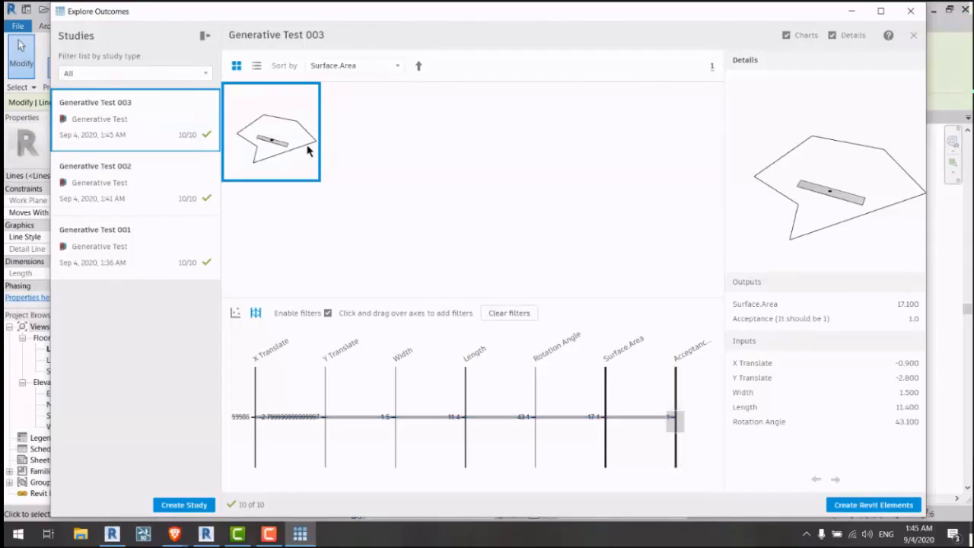
{"action": "left_click", "coordinate": [908, 16]}
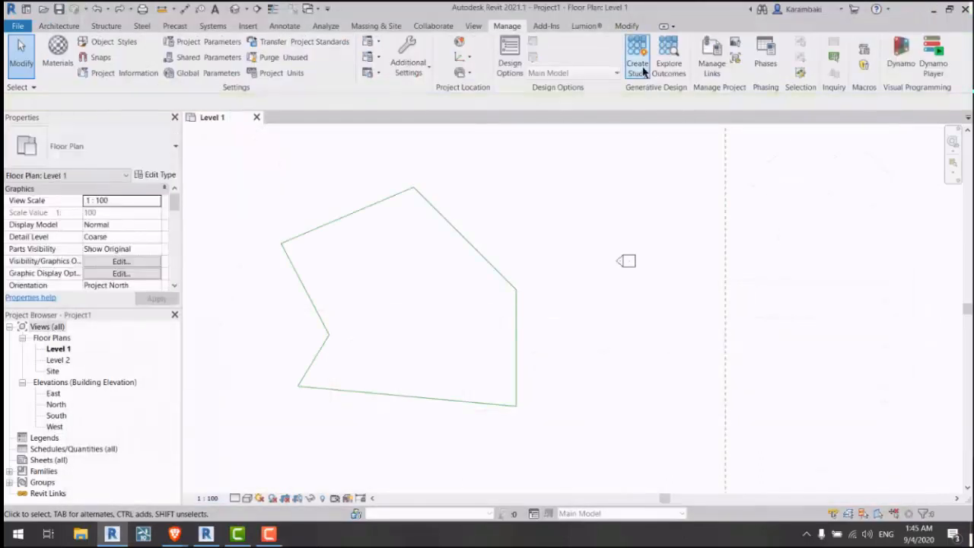
Step: Start a new Generative Test study and maximize the Surface.Area and Acceptance goals
{"action": "left_click", "coordinate": [641, 67]}
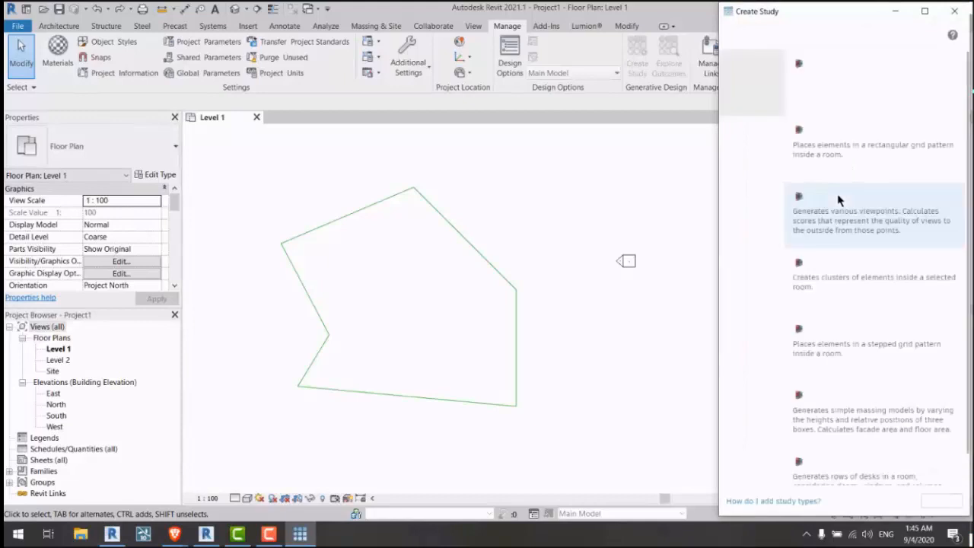
{"action": "left_click", "coordinate": [827, 100]}
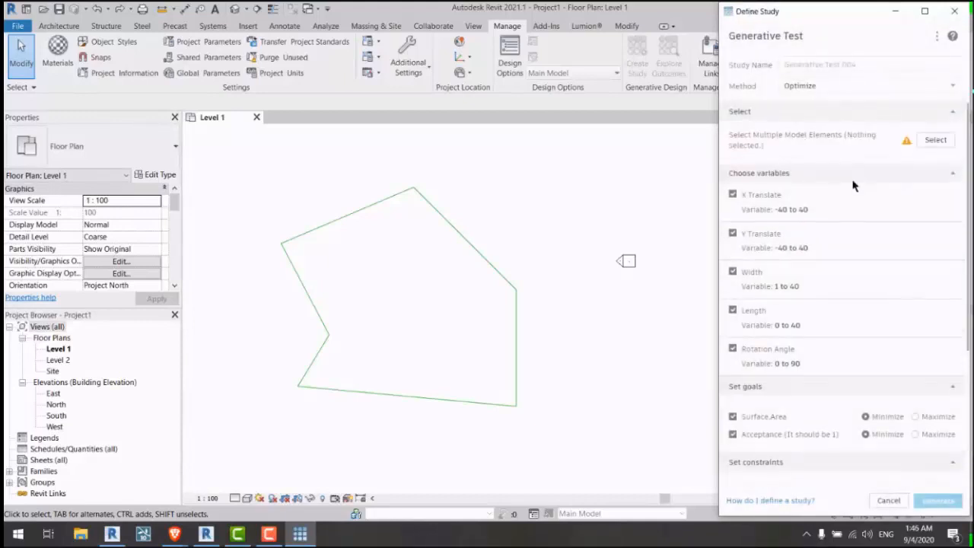
{"action": "scroll", "coordinate": [850, 185], "scroll_direction": "down", "scroll_amount": 3}
{"action": "left_click", "coordinate": [915, 227]}
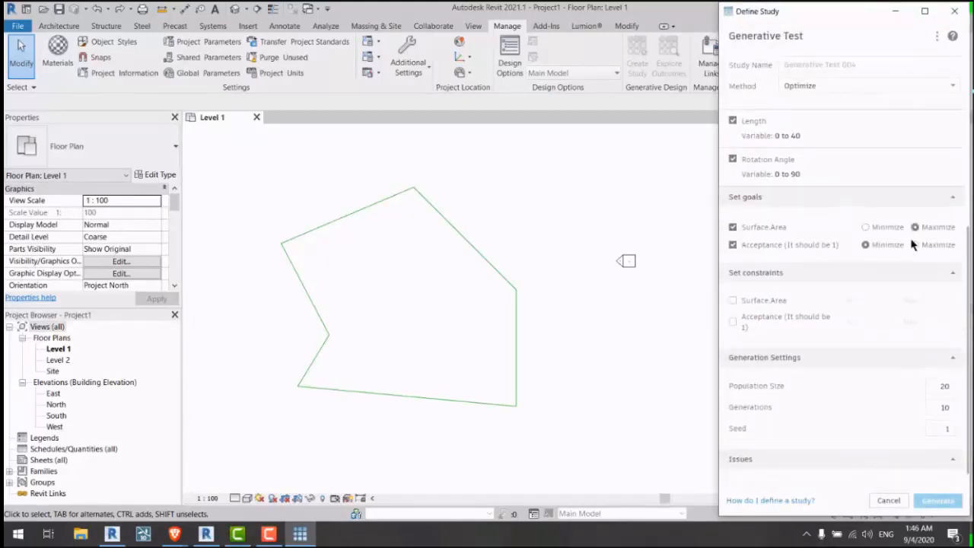
{"action": "left_click", "coordinate": [915, 244]}
Step: Constrain Acceptance to a minimum and maximum of 1
{"action": "left_click", "coordinate": [733, 321]}
{"action": "left_click", "coordinate": [871, 324]}
{"action": "type", "text": "1"}
{"action": "left_click", "coordinate": [939, 327]}
{"action": "type", "text": "1"}
{"action": "scroll", "coordinate": [865, 340], "scroll_direction": "up", "scroll_amount": 3}
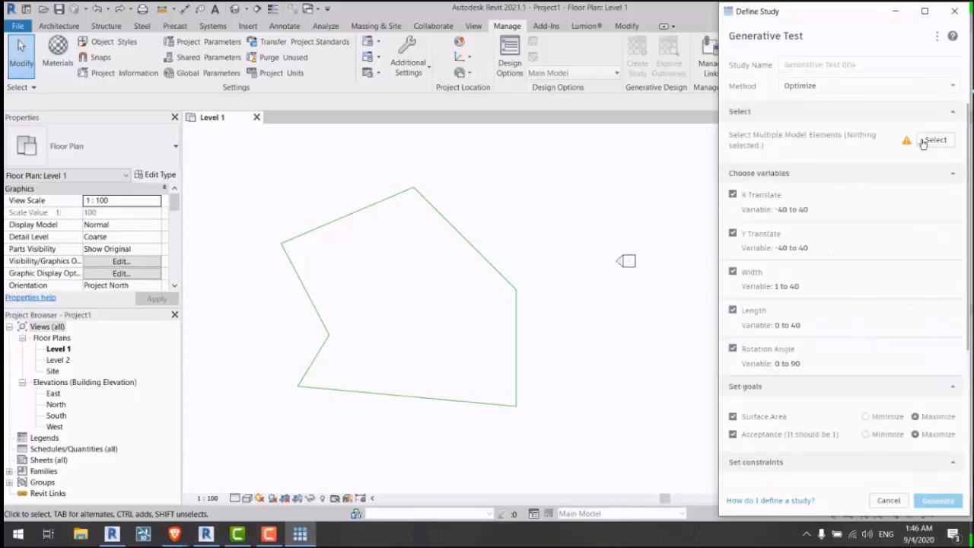
Step: Box-select the six polygon outline lines as the study's input
{"action": "left_click", "coordinate": [935, 140]}
{"action": "left_click_drag", "start_coordinate": [596, 154], "coordinate": [320, 405]}
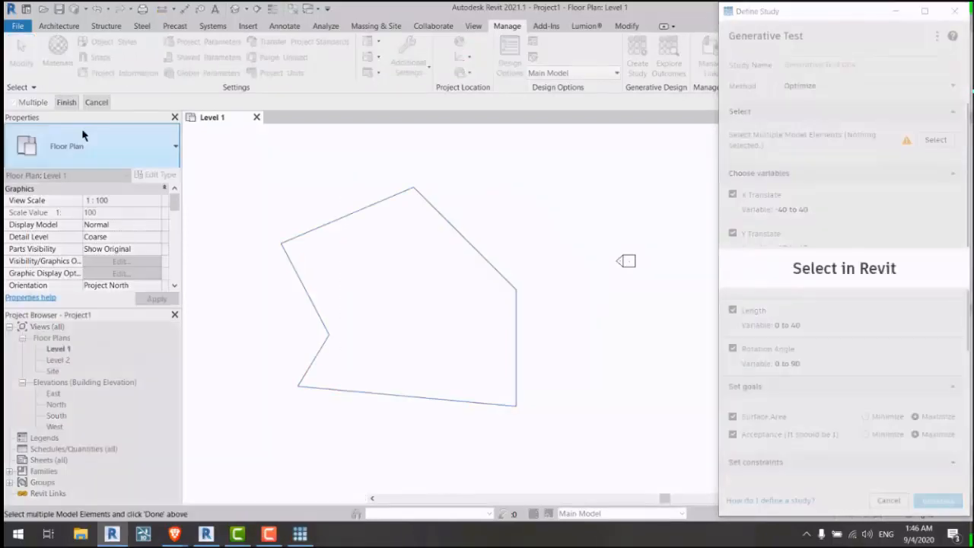
{"action": "left_click", "coordinate": [66, 102]}
{"action": "scroll", "coordinate": [865, 279], "scroll_direction": "down", "scroll_amount": 2}
{"action": "scroll", "coordinate": [837, 268], "scroll_direction": "down", "scroll_amount": 2}
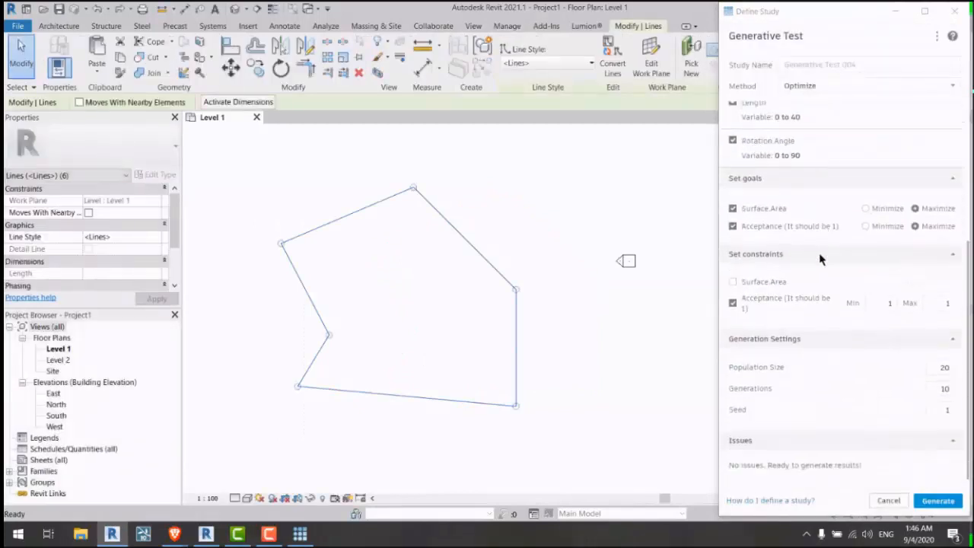
{"action": "left_click_drag", "start_coordinate": [764, 11], "coordinate": [664, 16]}
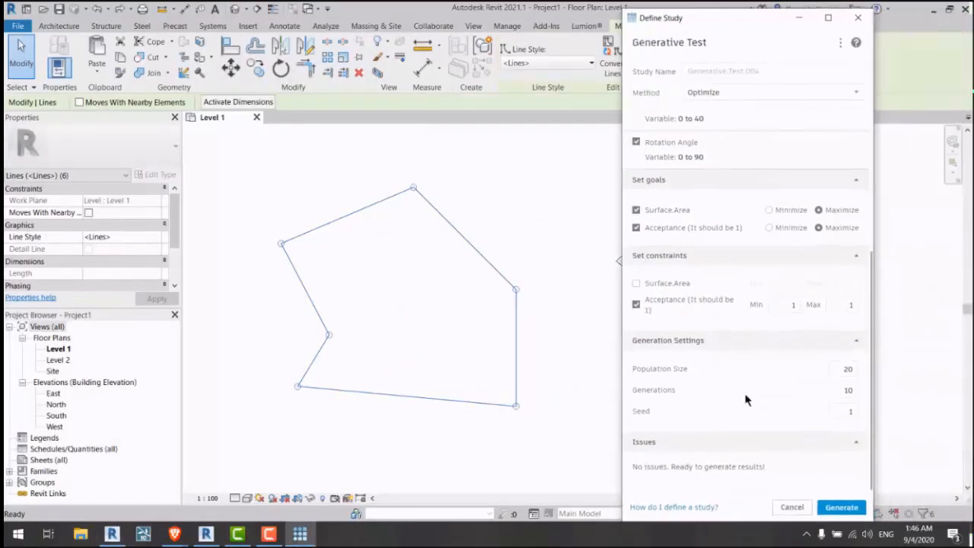
Step: Inspect the Population Size and Generations values, then deselect the outline lines
{"action": "left_click", "coordinate": [846, 390]}
{"action": "left_click", "coordinate": [846, 368]}
{"action": "left_click", "coordinate": [836, 368]}
{"action": "left_click", "coordinate": [834, 389]}
{"action": "left_click", "coordinate": [434, 289]}
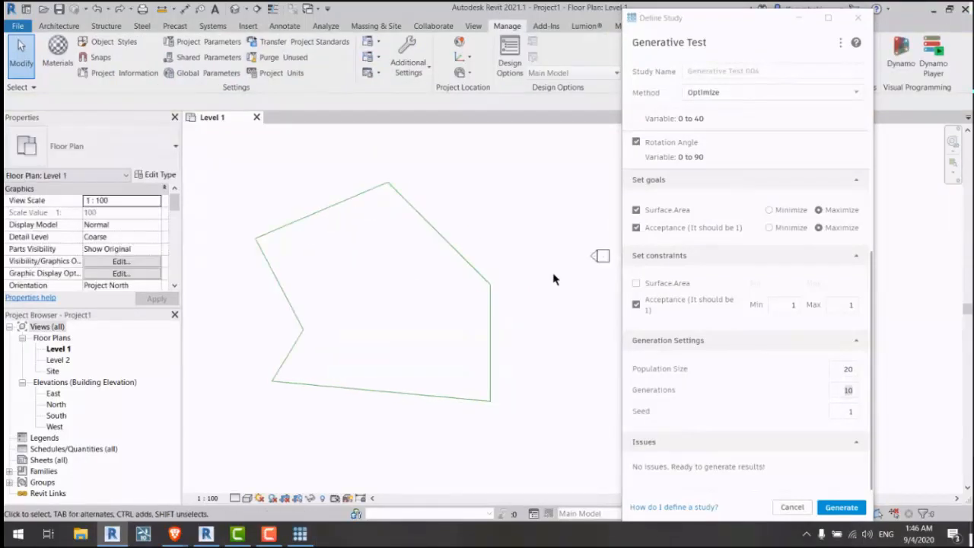
Step: Change the Population Size to 148
{"action": "left_click", "coordinate": [843, 372]}
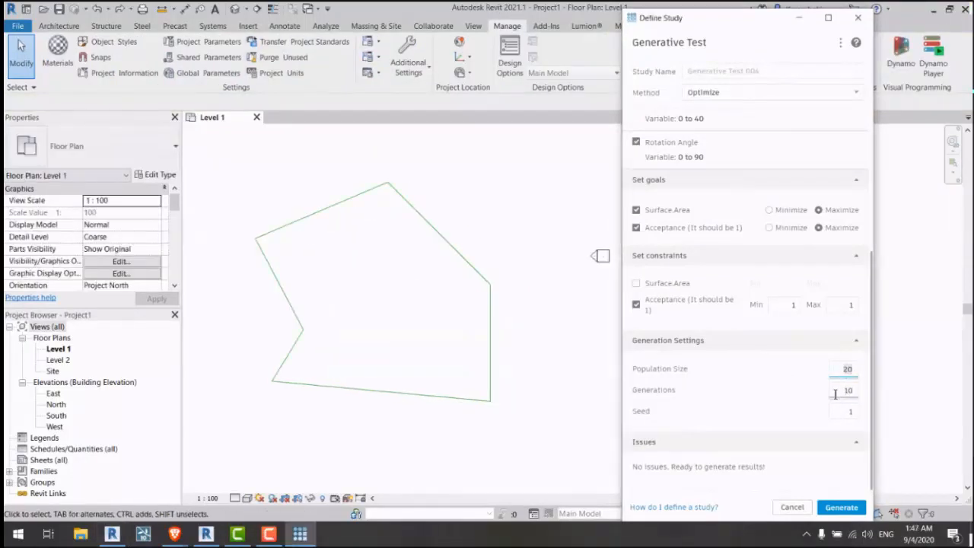
{"action": "left_click", "coordinate": [841, 390]}
{"action": "left_click_drag", "start_coordinate": [833, 369], "coordinate": [855, 369]}
{"action": "type", "text": "150"}
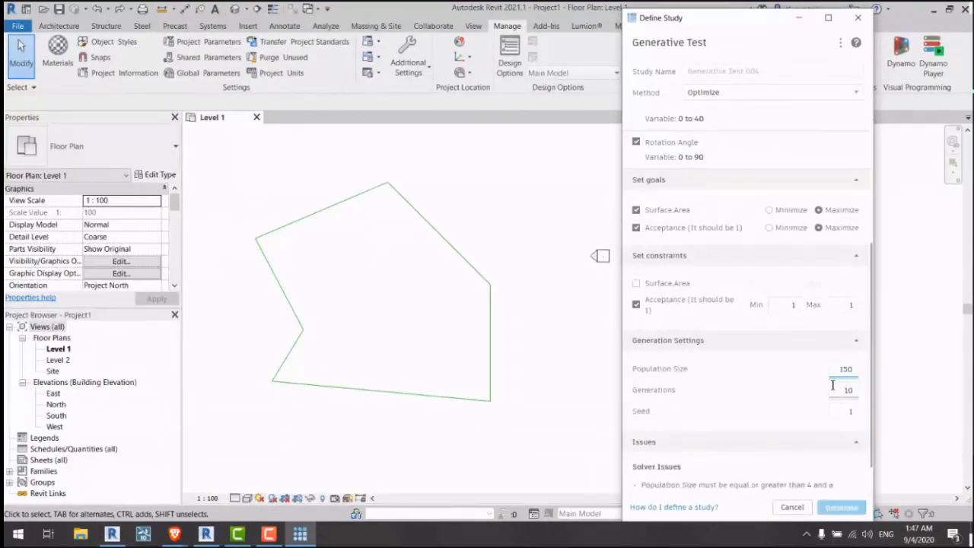
{"action": "key", "text": "BackSpace"}
{"action": "key", "text": "BackSpace"}
{"action": "type", "text": "48"}
{"action": "left_click_drag", "start_coordinate": [833, 368], "coordinate": [855, 368]}
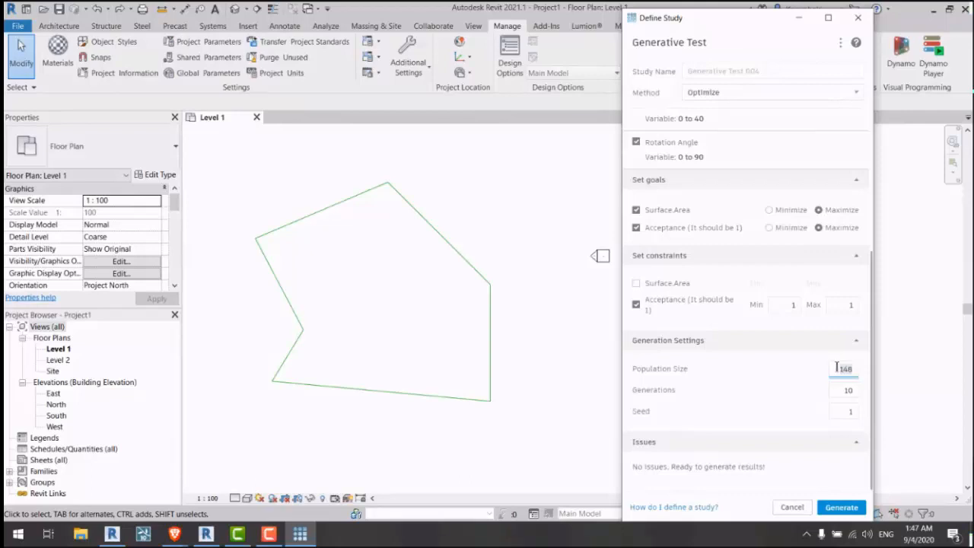
{"action": "left_click", "coordinate": [836, 368]}
Step: Set Generations to 50
{"action": "left_click_drag", "start_coordinate": [834, 390], "coordinate": [852, 390]}
{"action": "type", "text": "50"}
{"action": "left_click", "coordinate": [812, 386]}
Step: Generate Generative Test 004, admit the meeting guest, and compare the first three outcomes' details
{"action": "left_click", "coordinate": [834, 507]}
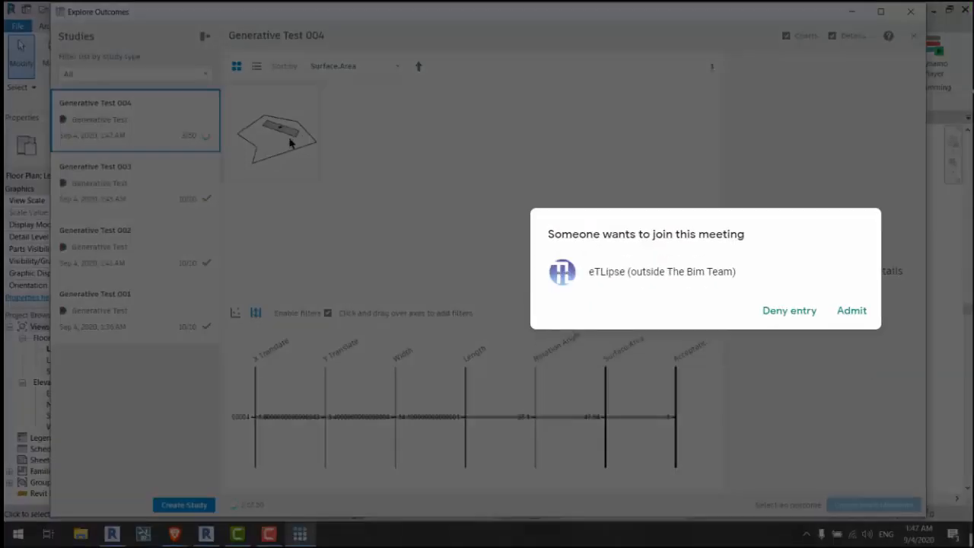
{"action": "left_click", "coordinate": [852, 312]}
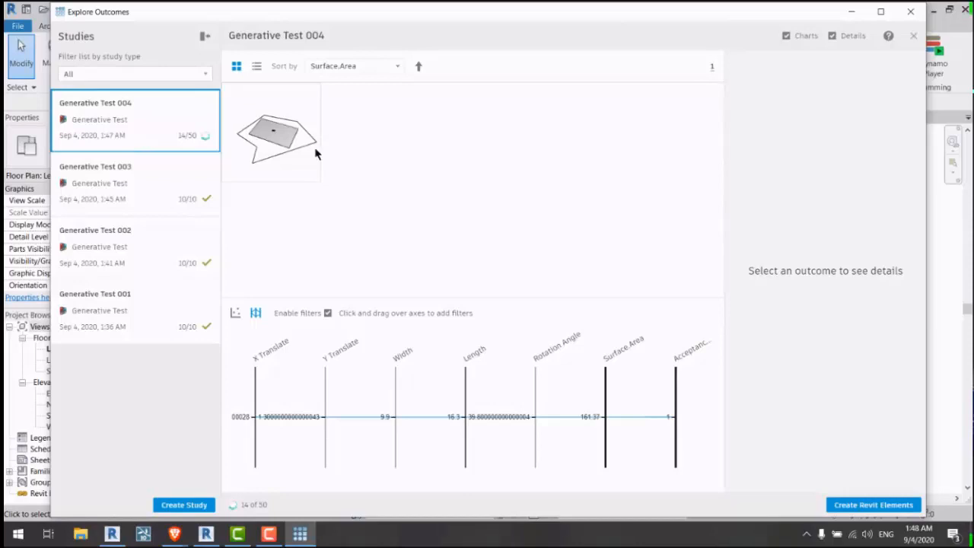
{"action": "mouse_move", "coordinate": [199, 133]}
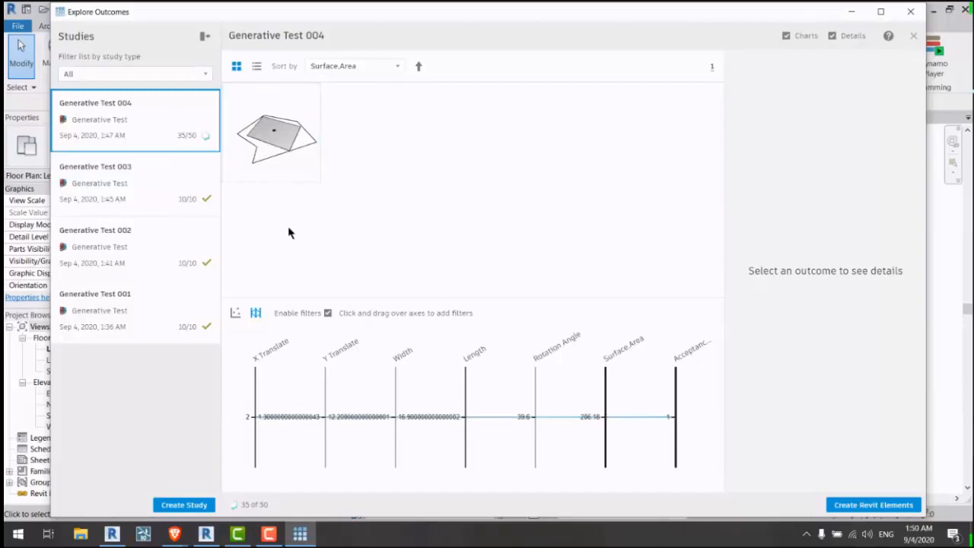
{"action": "left_click", "coordinate": [285, 144]}
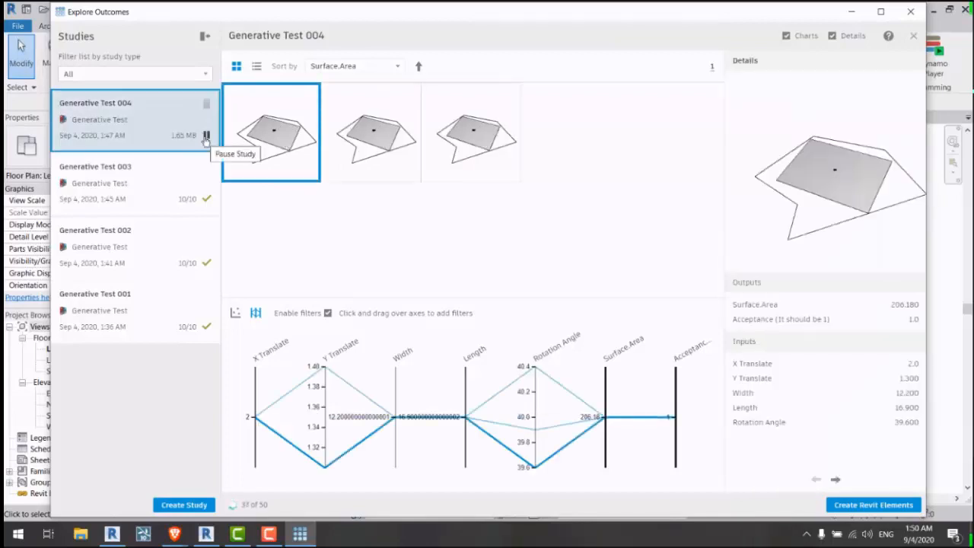
{"action": "left_click", "coordinate": [387, 144]}
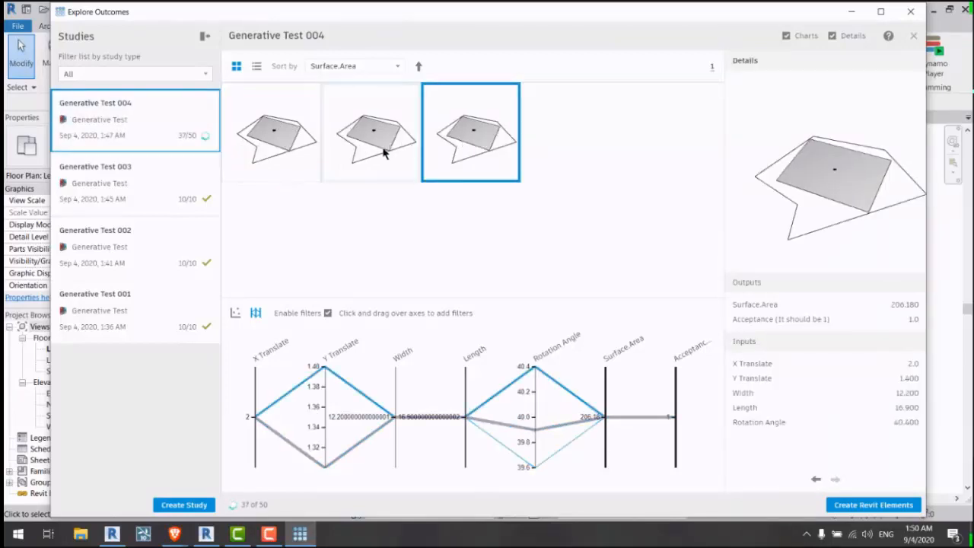
{"action": "left_click", "coordinate": [468, 143]}
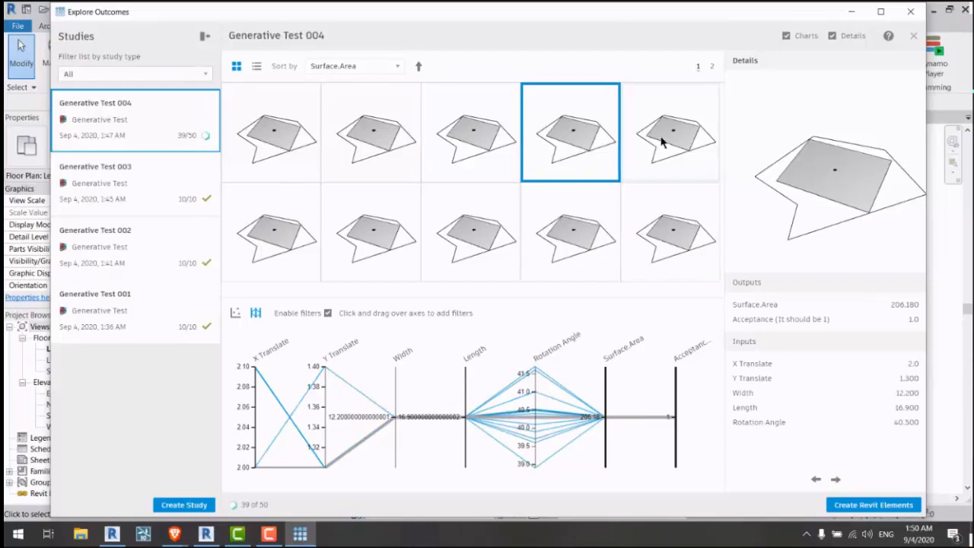
{"action": "left_click", "coordinate": [467, 115]}
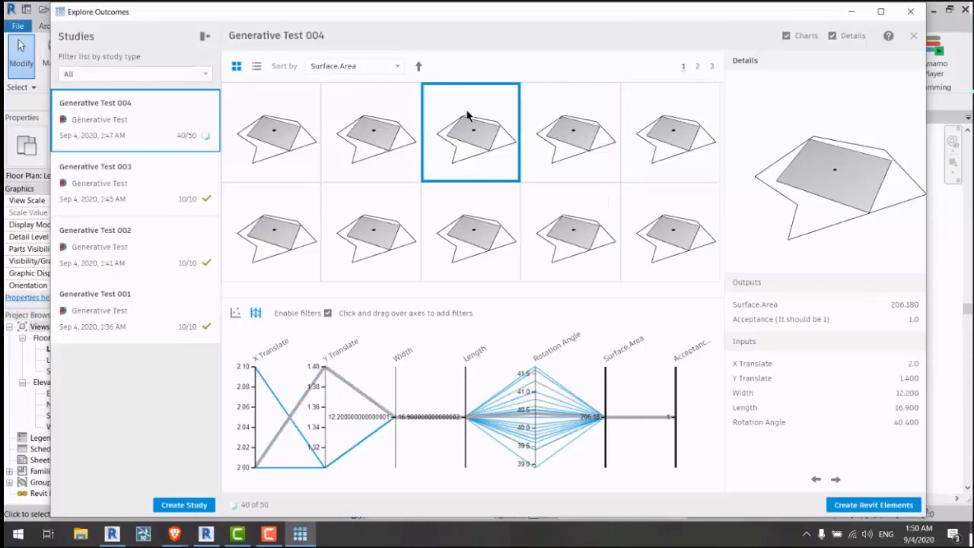
{"action": "left_click", "coordinate": [356, 120]}
{"action": "left_click", "coordinate": [297, 131]}
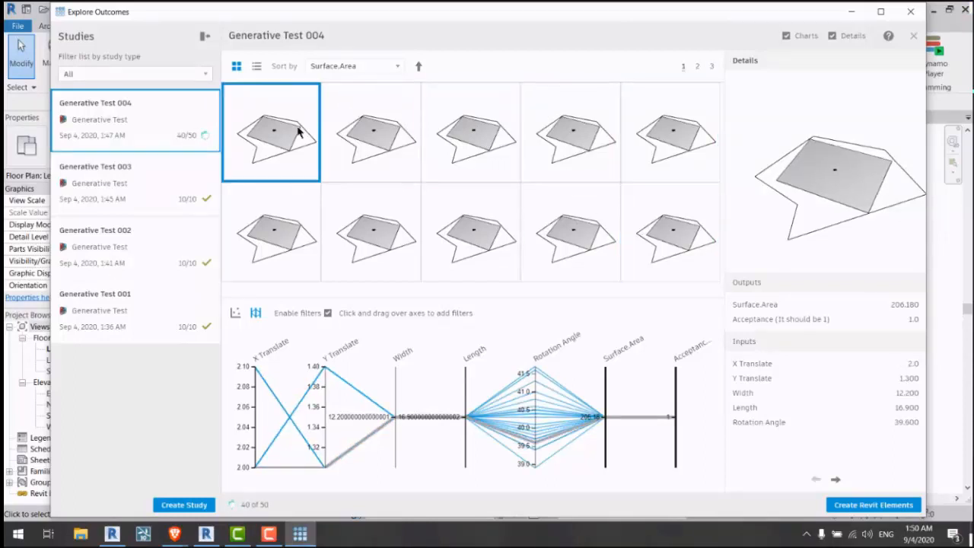
Step: Compare the fourth top-row and bottom-row outcomes with the others, then clear the selection
{"action": "left_click", "coordinate": [509, 217]}
{"action": "left_click", "coordinate": [544, 147]}
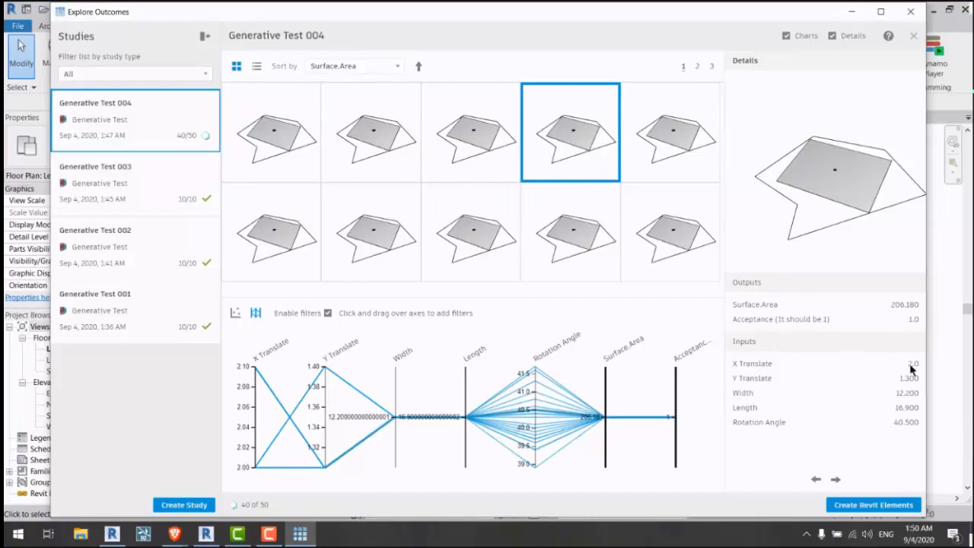
{"action": "left_click", "coordinate": [573, 252]}
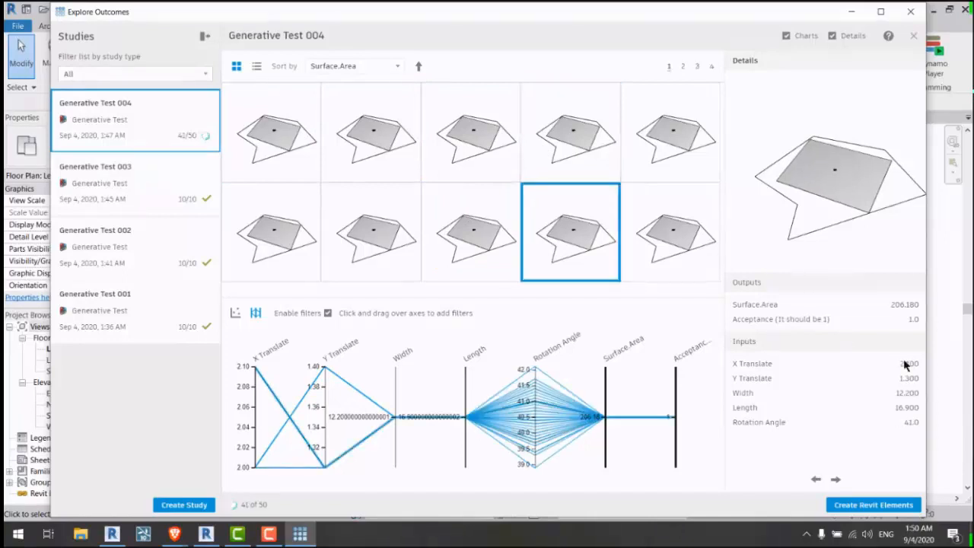
{"action": "left_click", "coordinate": [563, 143]}
{"action": "left_click", "coordinate": [469, 141]}
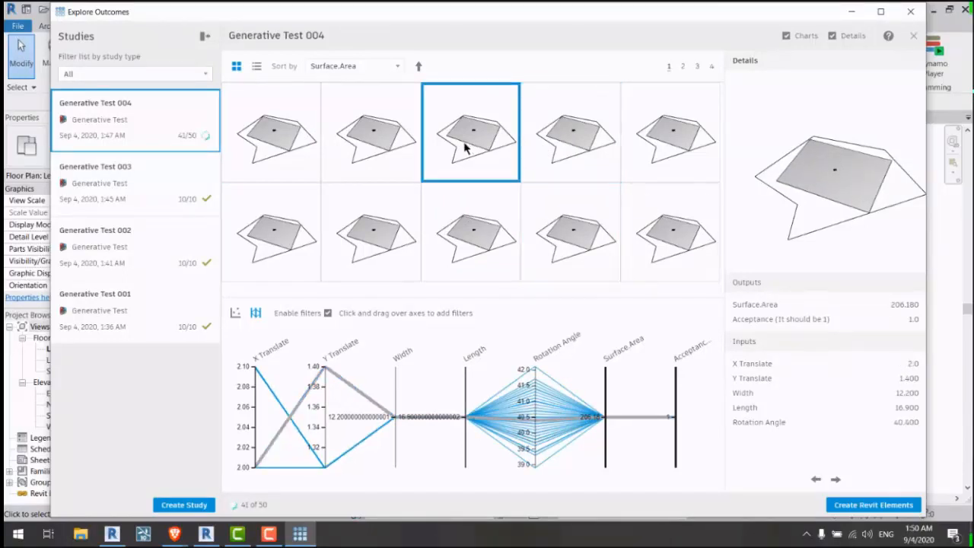
{"action": "left_click", "coordinate": [362, 142]}
{"action": "left_click", "coordinate": [271, 131]}
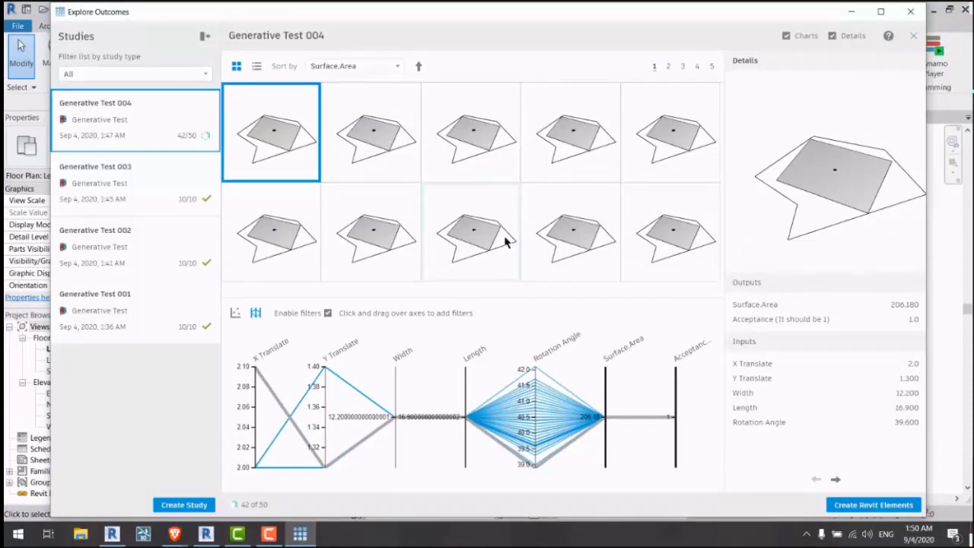
{"action": "left_click", "coordinate": [206, 134]}
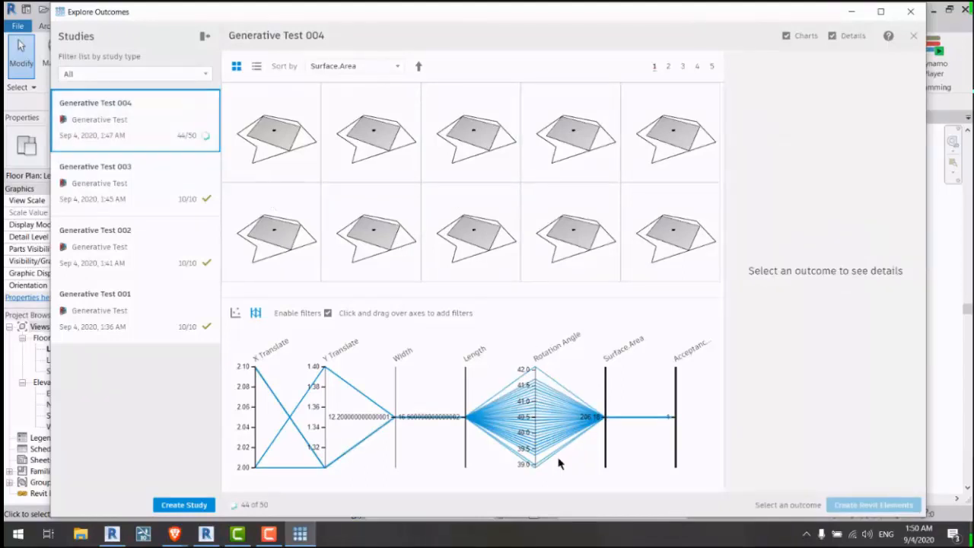
Step: Brush narrowed Rotation Angle and Surface.Area ranges on the chart, then close Explore Outcomes
{"action": "left_click_drag", "start_coordinate": [535, 369], "coordinate": [535, 466]}
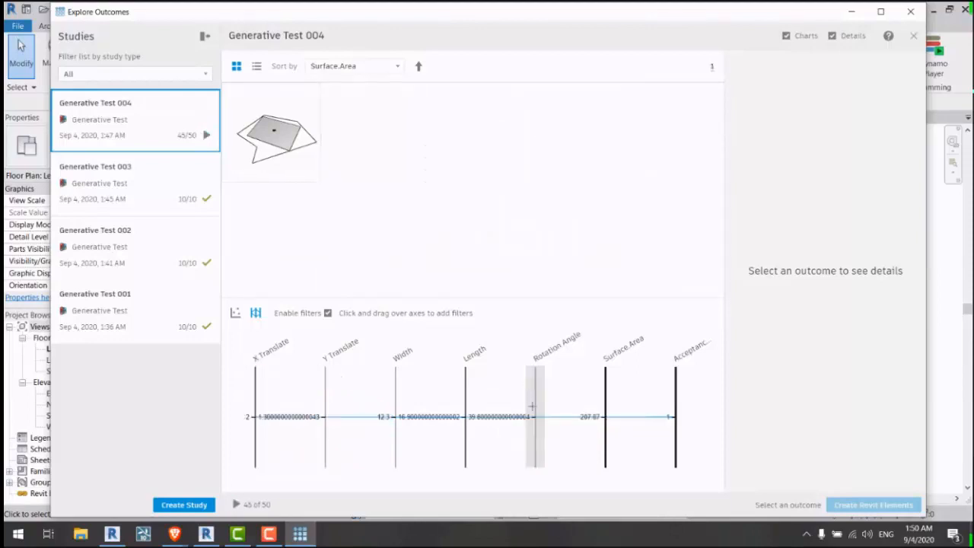
{"action": "left_click_drag", "start_coordinate": [536, 389], "coordinate": [536, 440]}
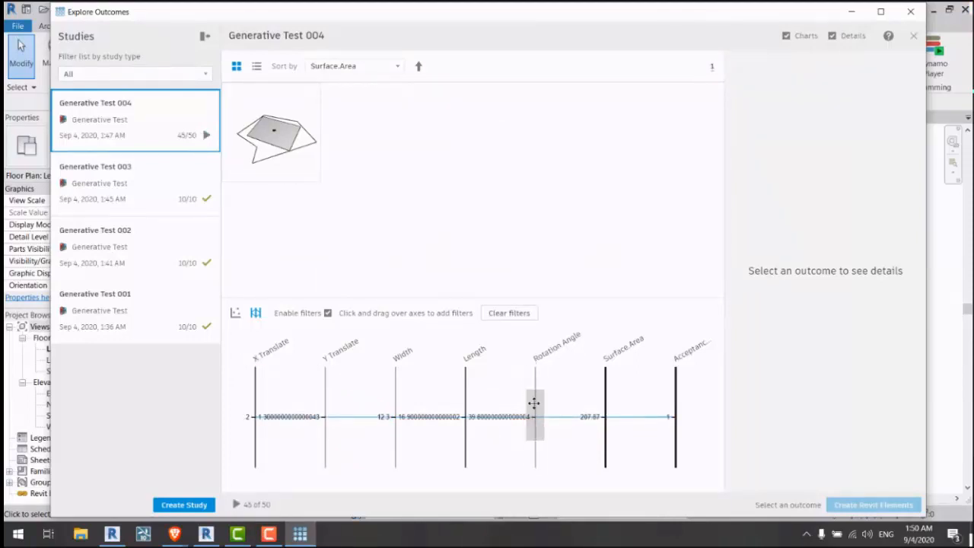
{"action": "mouse_move", "coordinate": [534, 403]}
{"action": "left_mouse_down"}
{"action": "mouse_move", "coordinate": [533, 388]}
{"action": "mouse_move", "coordinate": [534, 400]}
{"action": "left_mouse_up"}
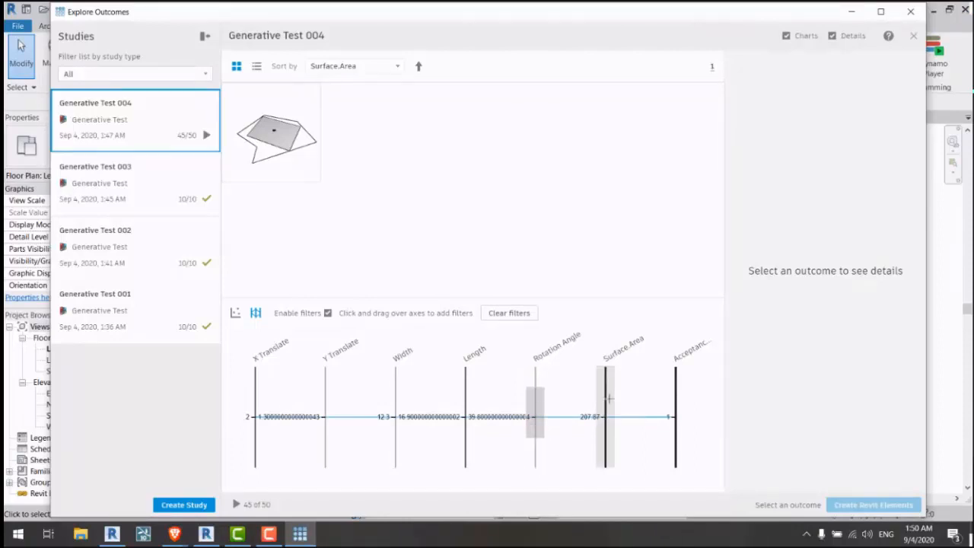
{"action": "left_click_drag", "start_coordinate": [608, 403], "coordinate": [607, 438]}
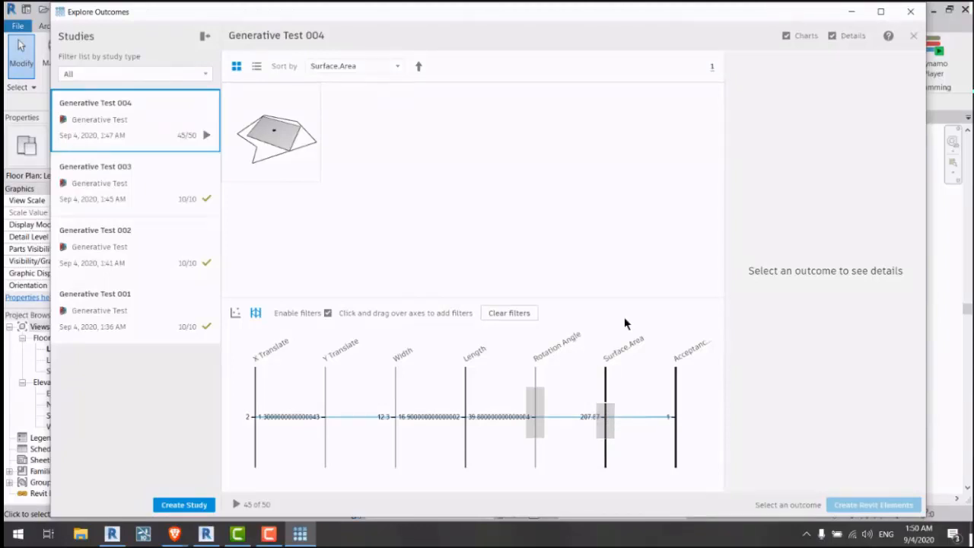
{"action": "left_click", "coordinate": [904, 14]}
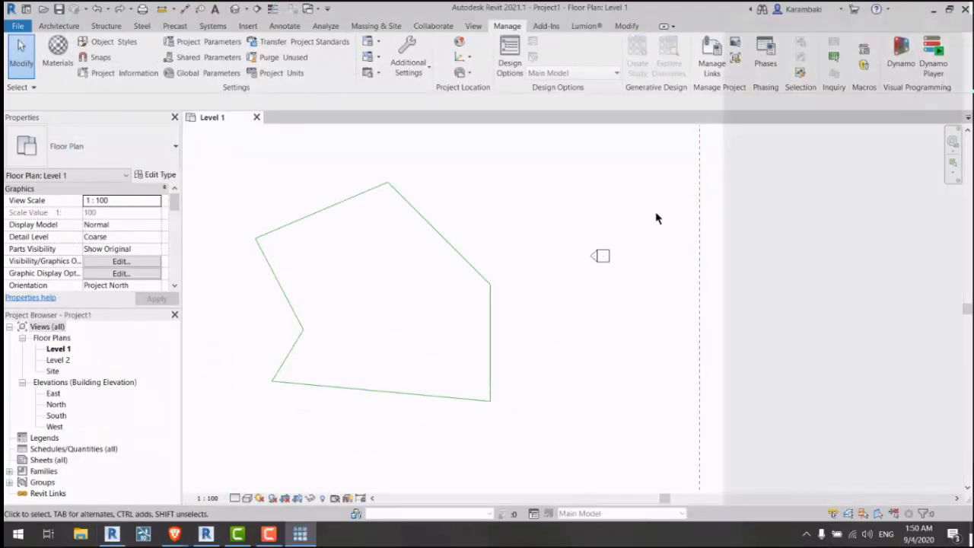
Step: Start a new Generative Test study and set its seed to 1
{"action": "left_click", "coordinate": [828, 103]}
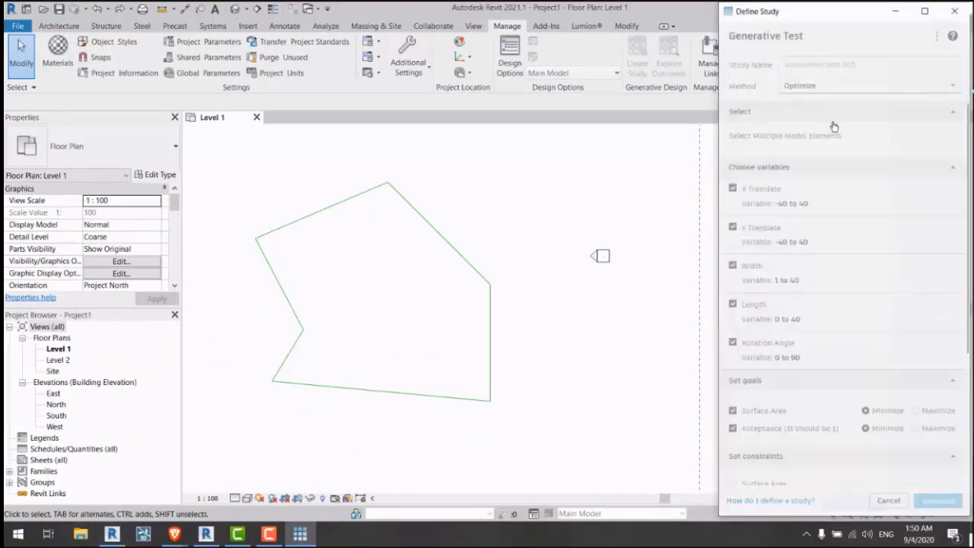
{"action": "scroll", "coordinate": [848, 387], "scroll_direction": "down", "scroll_amount": 5}
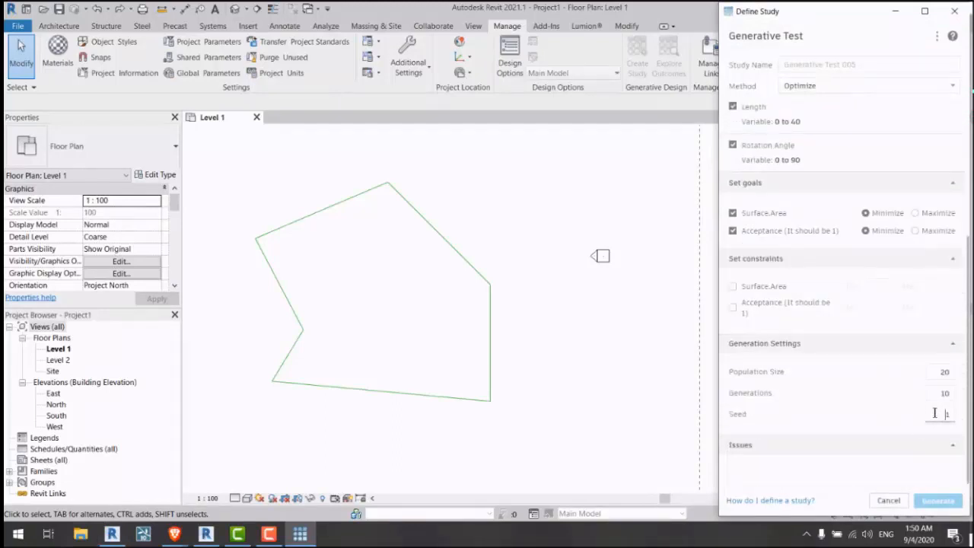
{"action": "left_click", "coordinate": [907, 417]}
{"action": "double_click", "coordinate": [928, 412]}
{"action": "type", "text": "1"}
{"action": "left_click", "coordinate": [858, 422]}
Step: Check the Population Size and Generations values and try selecting the polygon lines
{"action": "left_click", "coordinate": [481, 261]}
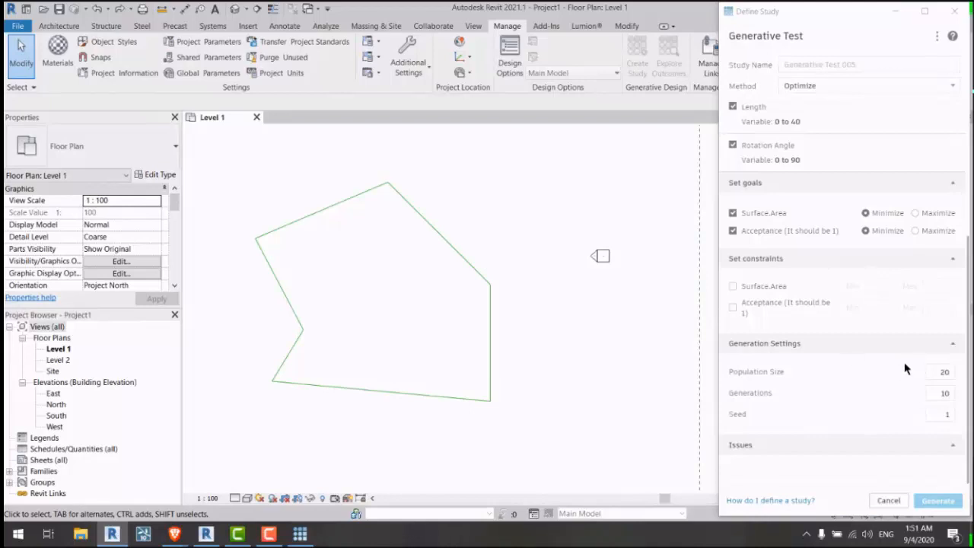
{"action": "left_click", "coordinate": [928, 372]}
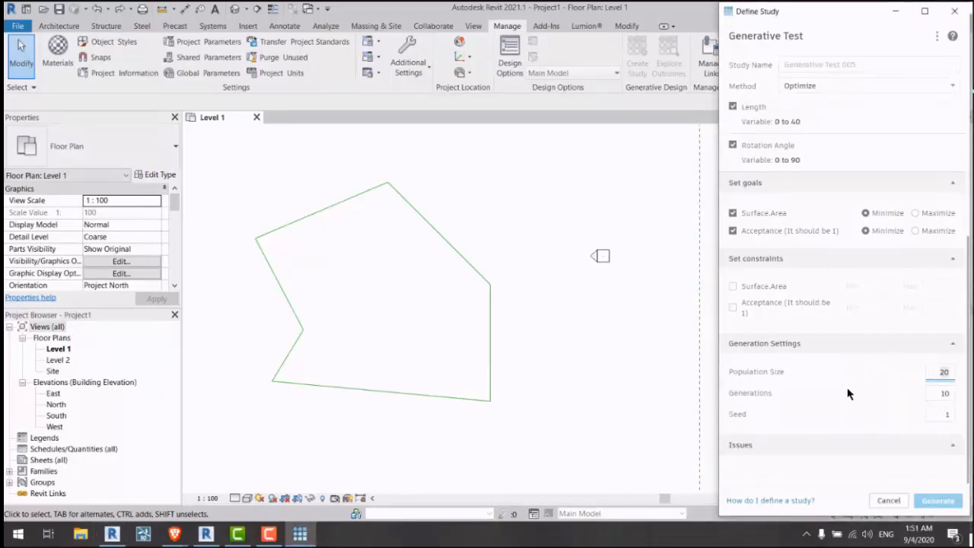
{"action": "left_click", "coordinate": [951, 393]}
{"action": "left_click", "coordinate": [496, 243]}
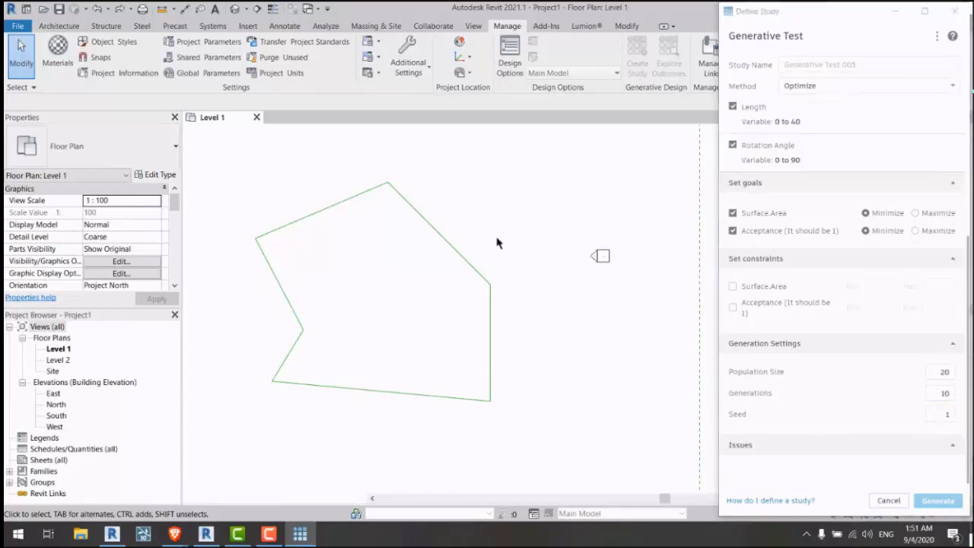
{"action": "left_click_drag", "start_coordinate": [502, 182], "coordinate": [483, 230]}
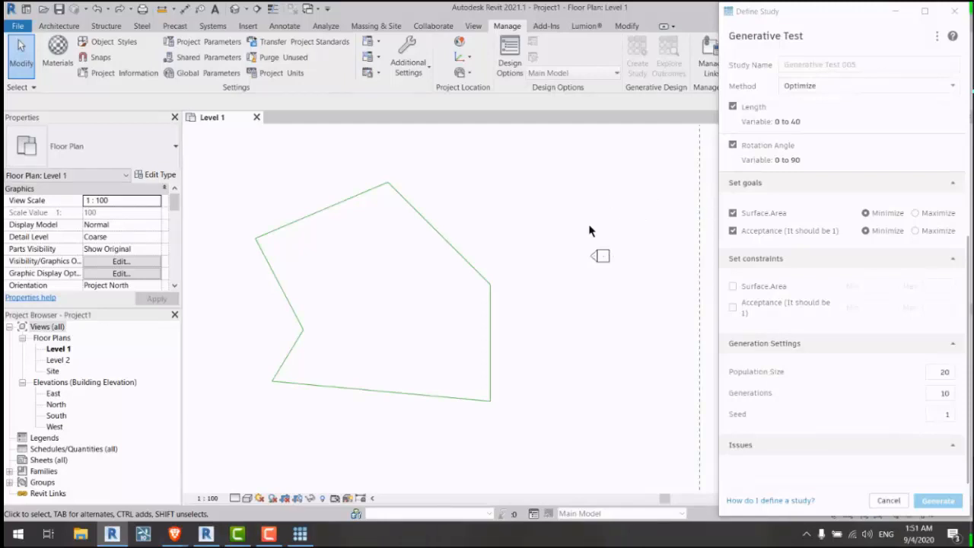
Step: Browse the File menu without choosing, then select and clear the polygon boundary lines
{"action": "left_click", "coordinate": [17, 26]}
{"action": "left_click", "coordinate": [411, 187]}
{"action": "left_click", "coordinate": [14, 28]}
{"action": "left_click", "coordinate": [284, 183]}
{"action": "left_click_drag", "start_coordinate": [229, 180], "coordinate": [522, 426]}
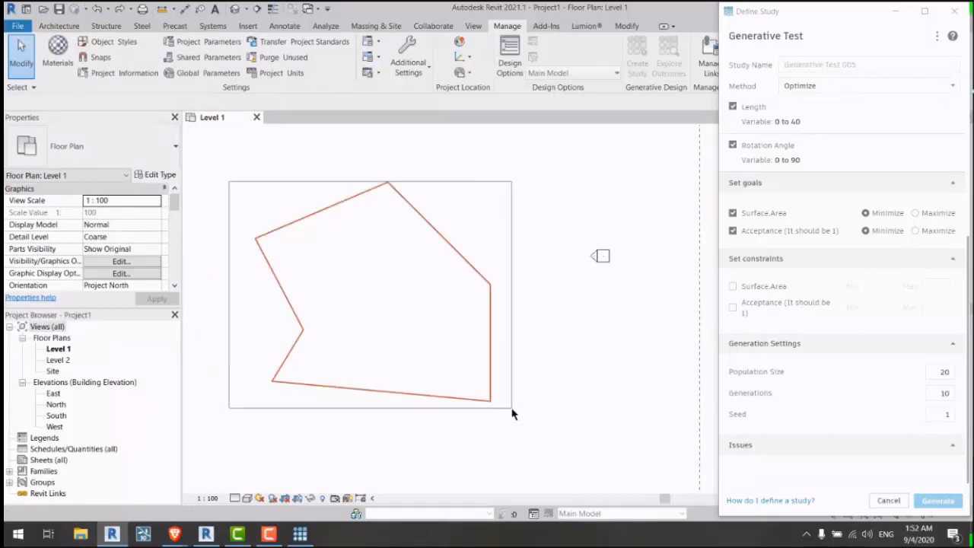
{"action": "left_click", "coordinate": [534, 175]}
{"action": "scroll", "coordinate": [783, 182], "scroll_direction": "up", "scroll_amount": 3}
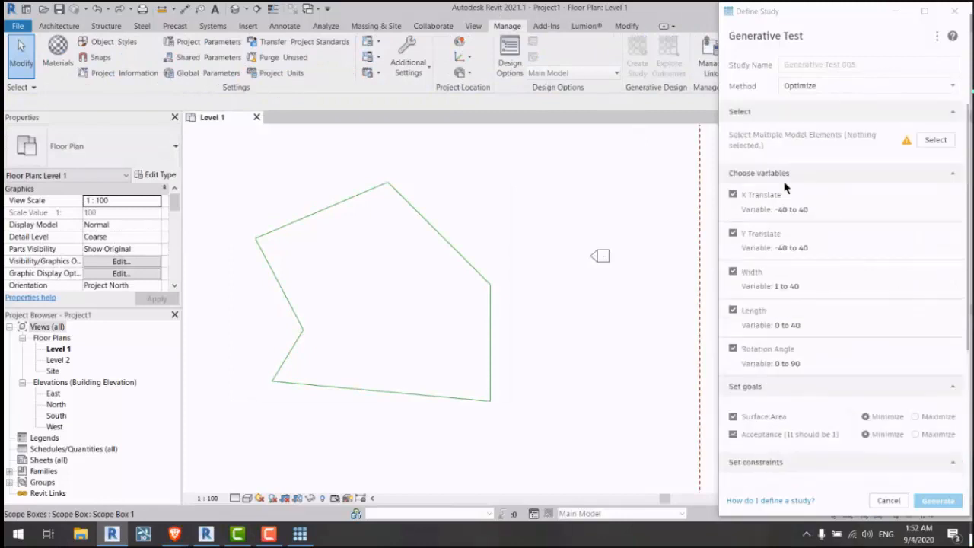
Step: Switch the study method to Randomize and select the polygon sketch lines as its elements
{"action": "left_click", "coordinate": [797, 88]}
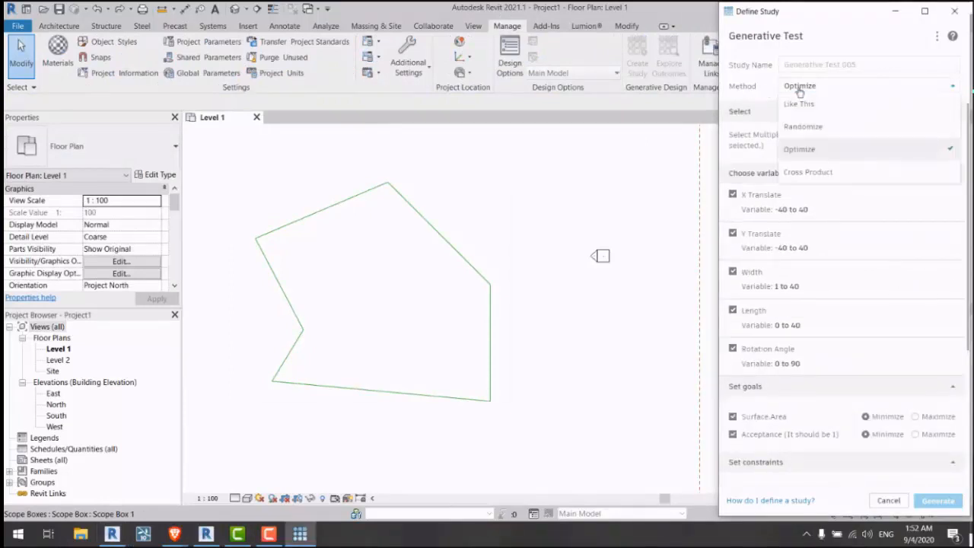
{"action": "left_click", "coordinate": [797, 87]}
{"action": "left_click", "coordinate": [791, 87]}
{"action": "left_click", "coordinate": [800, 128]}
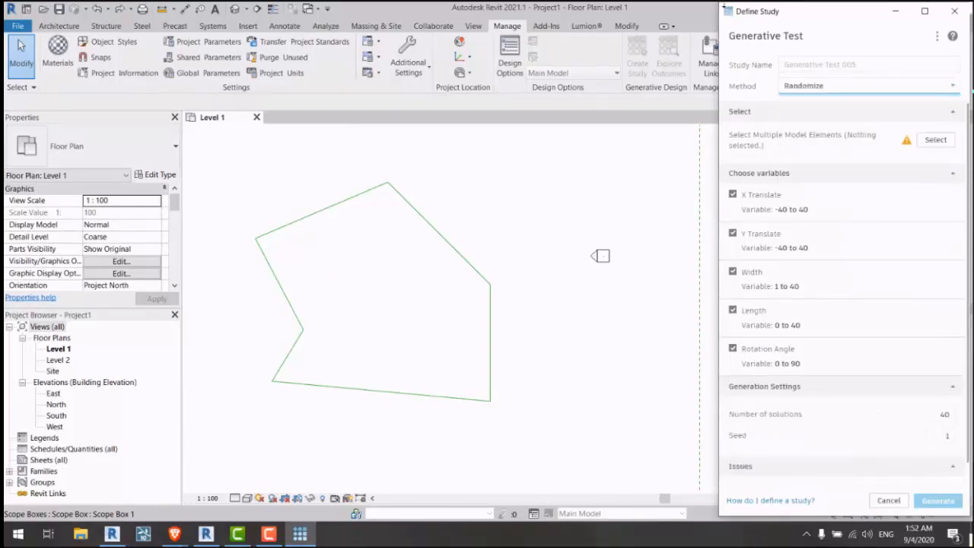
{"action": "left_click", "coordinate": [935, 140]}
{"action": "left_click_drag", "start_coordinate": [523, 164], "coordinate": [306, 396]}
{"action": "left_click", "coordinate": [66, 102]}
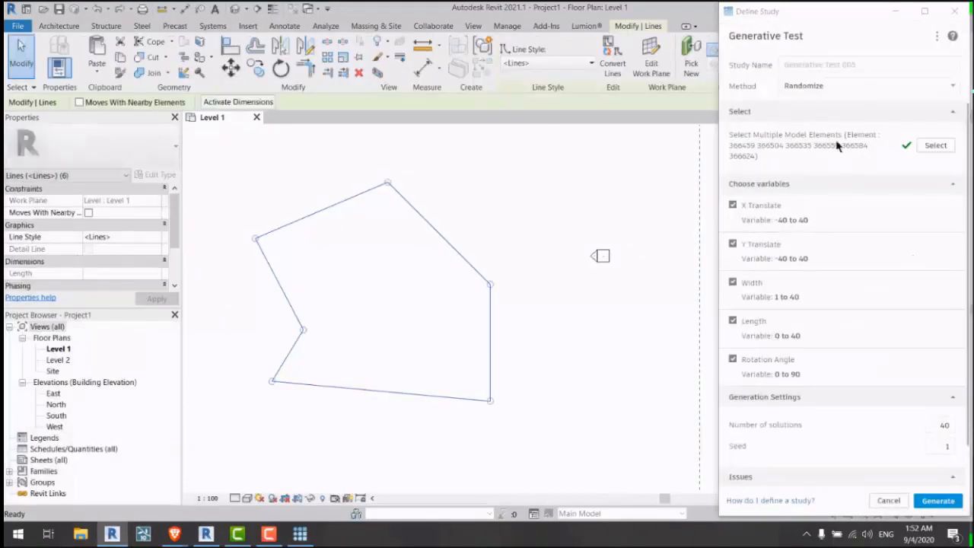
Step: Set Number of solutions to 60 and generate the outcomes
{"action": "scroll", "coordinate": [892, 231], "scroll_direction": "down", "scroll_amount": 2}
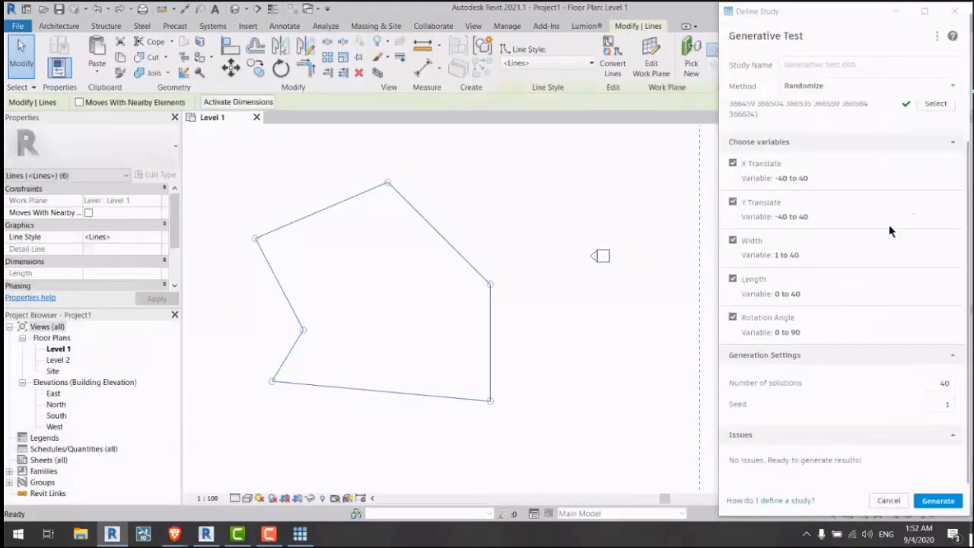
{"action": "left_click", "coordinate": [945, 401]}
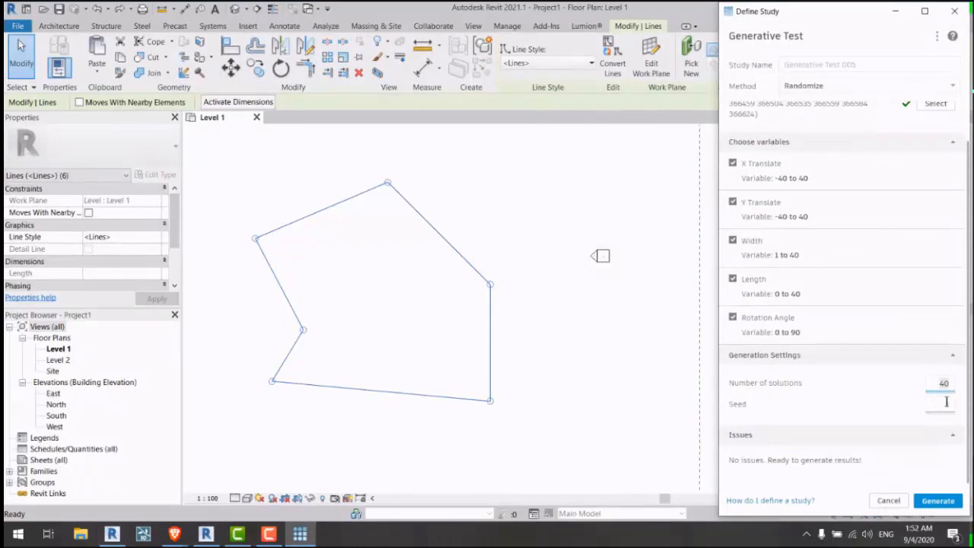
{"action": "type", "text": "60"}
{"action": "left_click", "coordinate": [938, 500]}
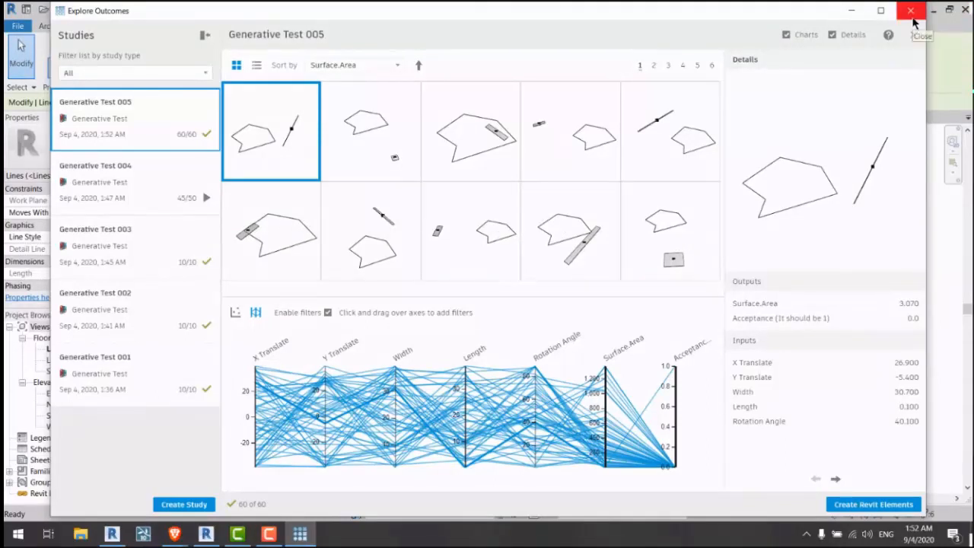
Step: View the details of Generative Test 004's single outcome, then close Explore Outcomes
{"action": "left_click", "coordinate": [133, 197]}
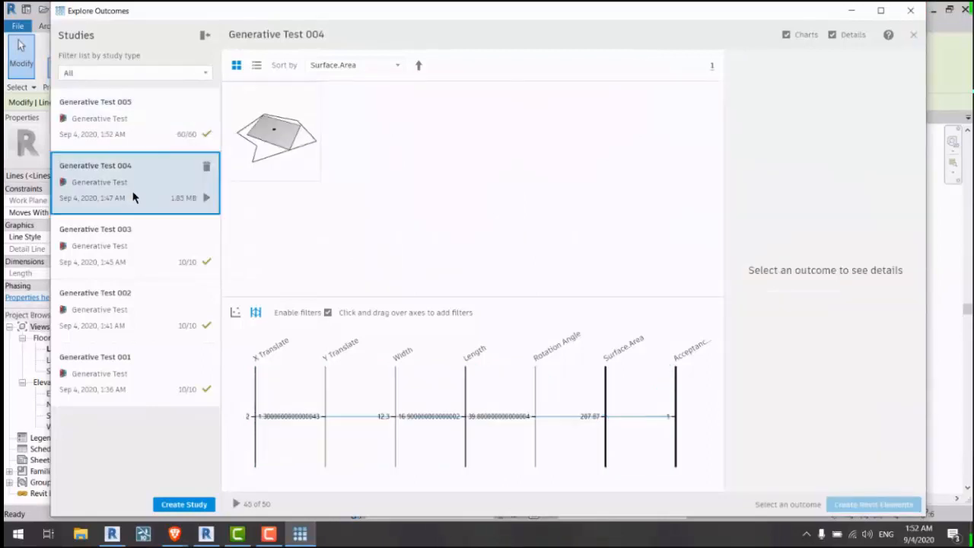
{"action": "left_click", "coordinate": [304, 145]}
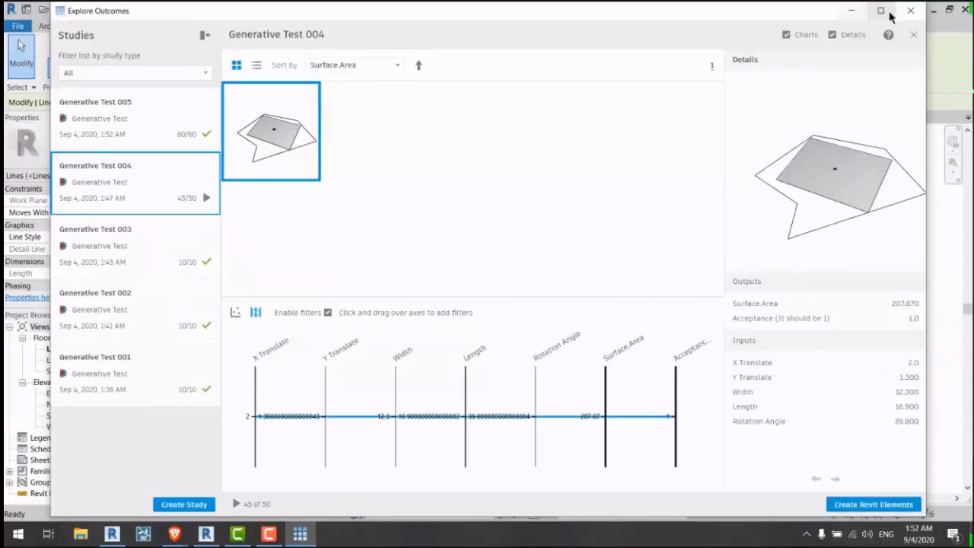
{"action": "left_click", "coordinate": [915, 22]}
{"action": "left_click", "coordinate": [508, 220]}
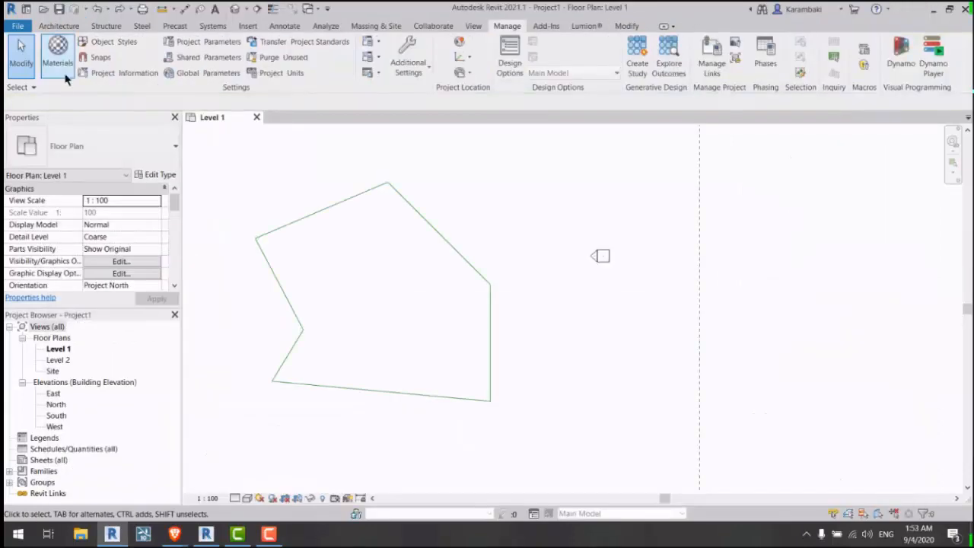
Step: Open 03-01_Distributing-lights.rvt from the Desktop without saving, then launch Dynamo from Manage
{"action": "left_click", "coordinate": [17, 26]}
{"action": "left_click", "coordinate": [630, 213]}
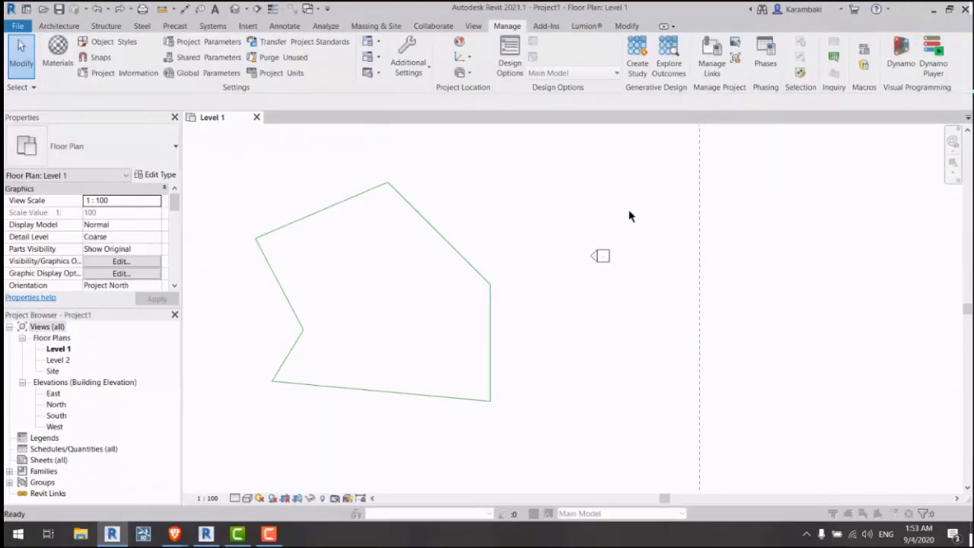
{"action": "left_click", "coordinate": [395, 286]}
{"action": "left_click", "coordinate": [292, 351]}
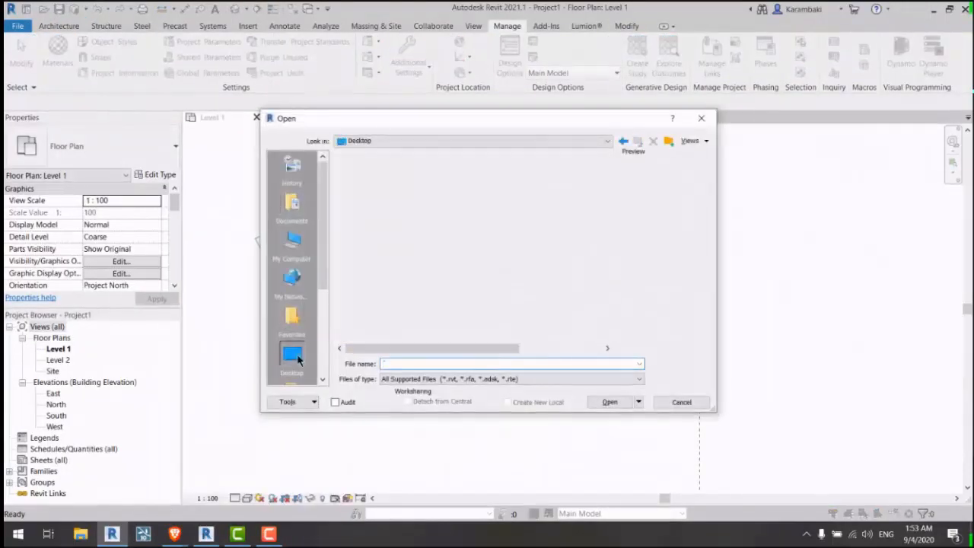
{"action": "double_click", "coordinate": [407, 244]}
{"action": "double_click", "coordinate": [401, 168]}
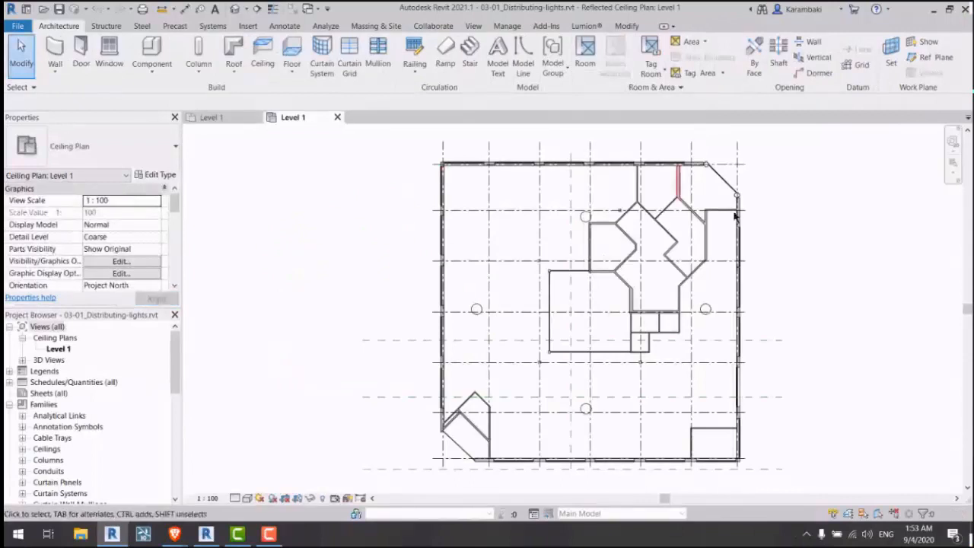
{"action": "middle_click_drag", "start_coordinate": [668, 236], "coordinate": [641, 251]}
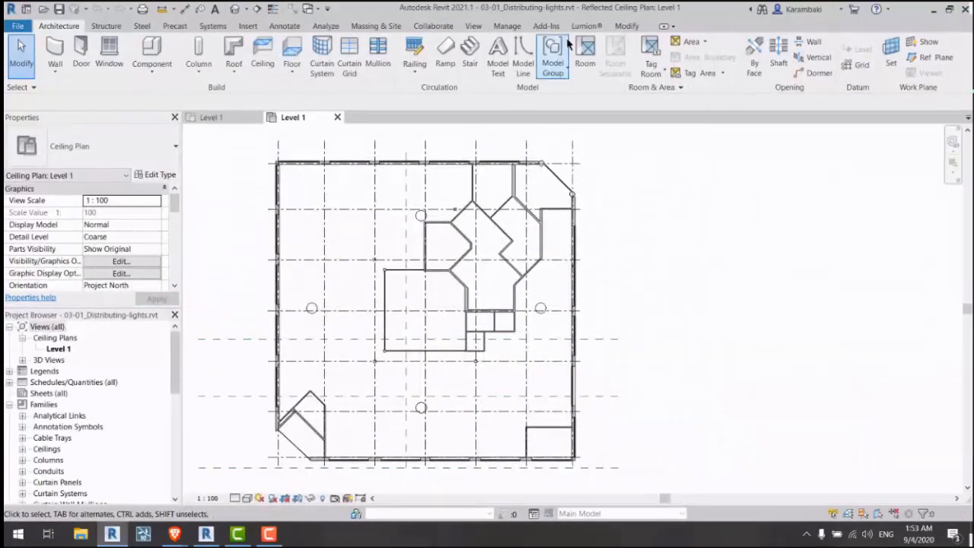
{"action": "left_click", "coordinate": [506, 25]}
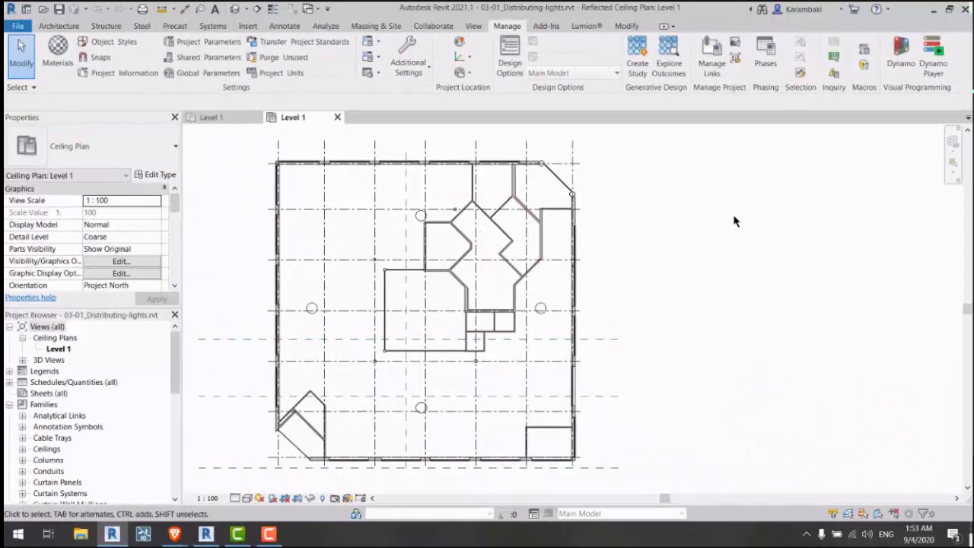
{"action": "left_click", "coordinate": [900, 57]}
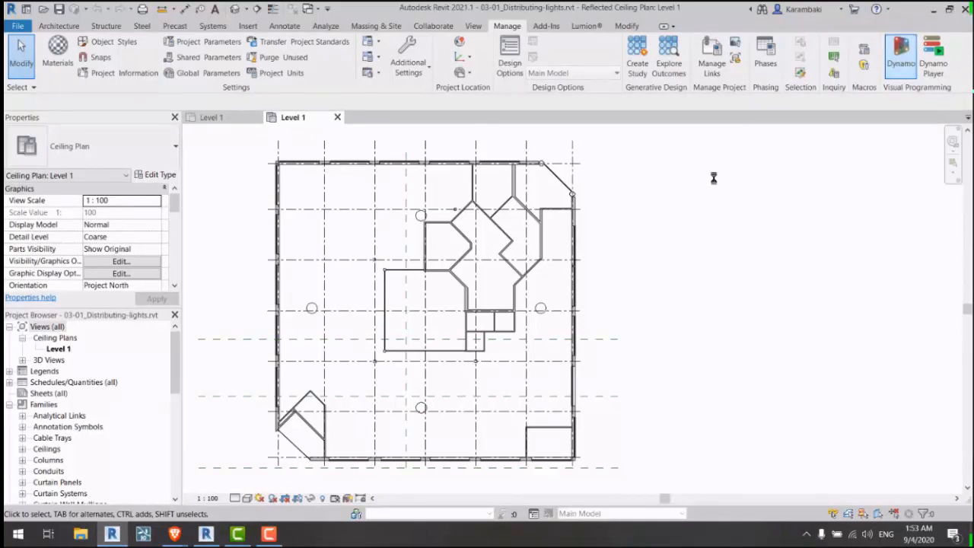
Step: Open the 03-01_Distributing-lights.dyn graph from the Distributing-lights folder
{"action": "left_click", "coordinate": [366, 261]}
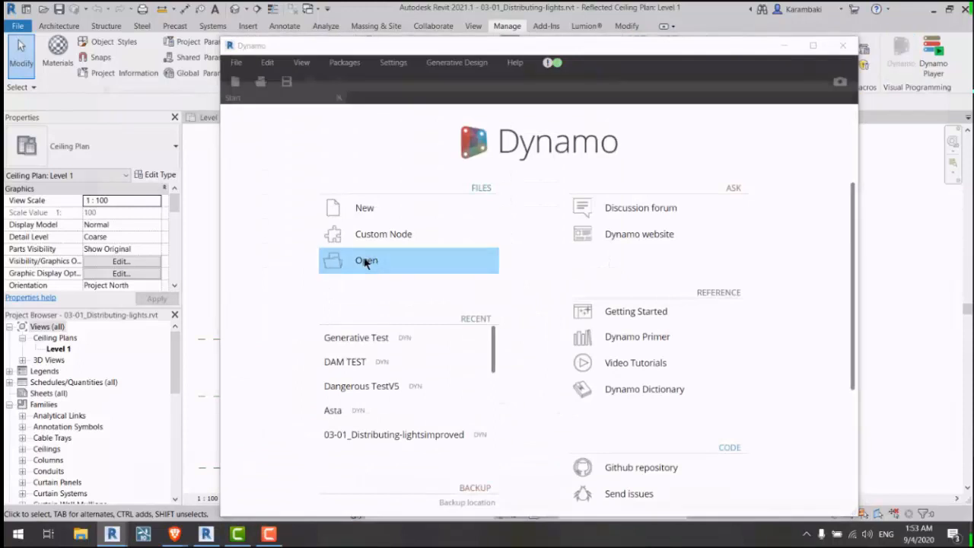
{"action": "double_click", "coordinate": [329, 304]}
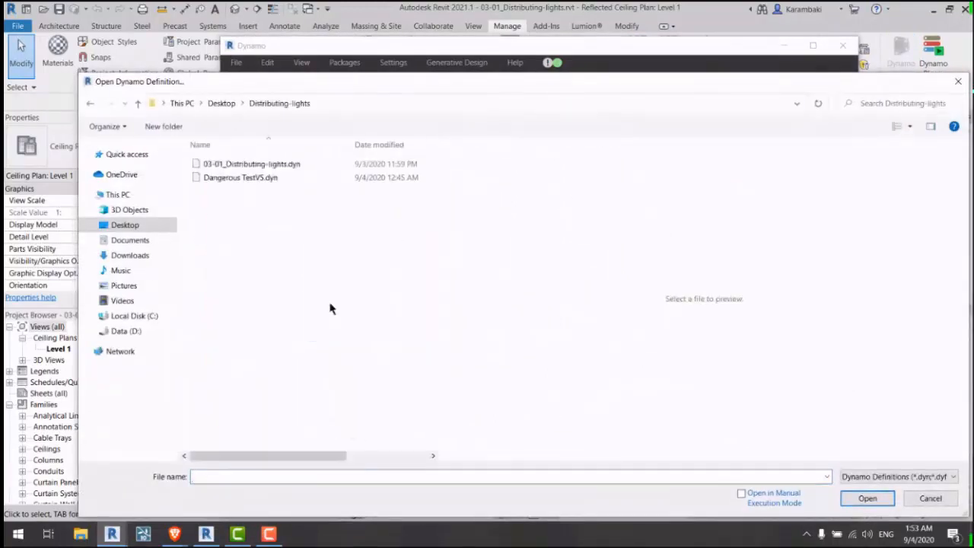
{"action": "double_click", "coordinate": [289, 166]}
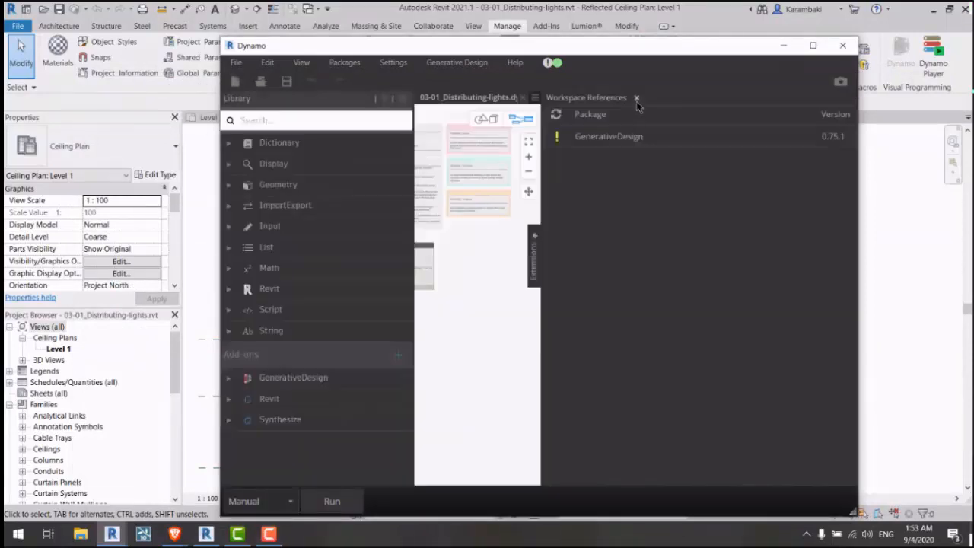
{"action": "left_click", "coordinate": [636, 97]}
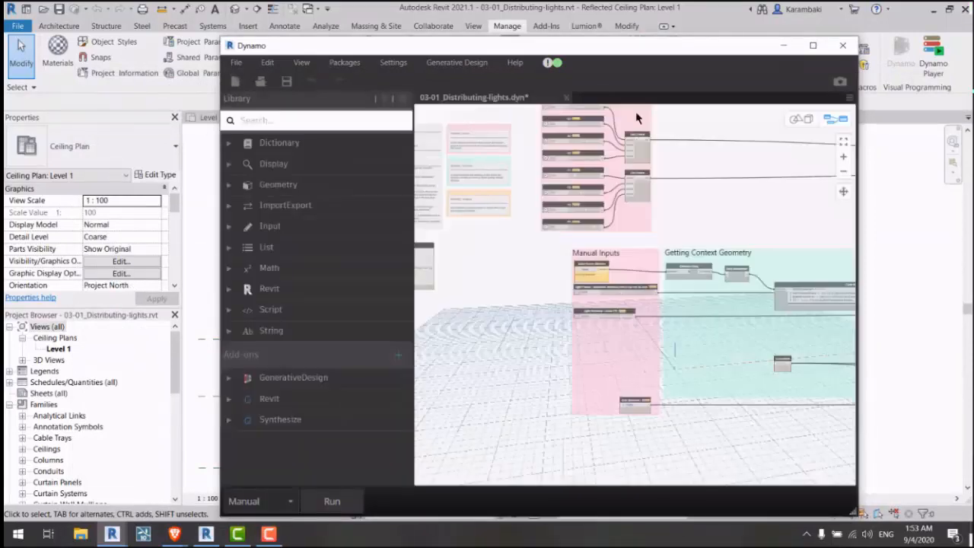
{"action": "scroll", "coordinate": [583, 254], "scroll_direction": "up", "scroll_amount": 5}
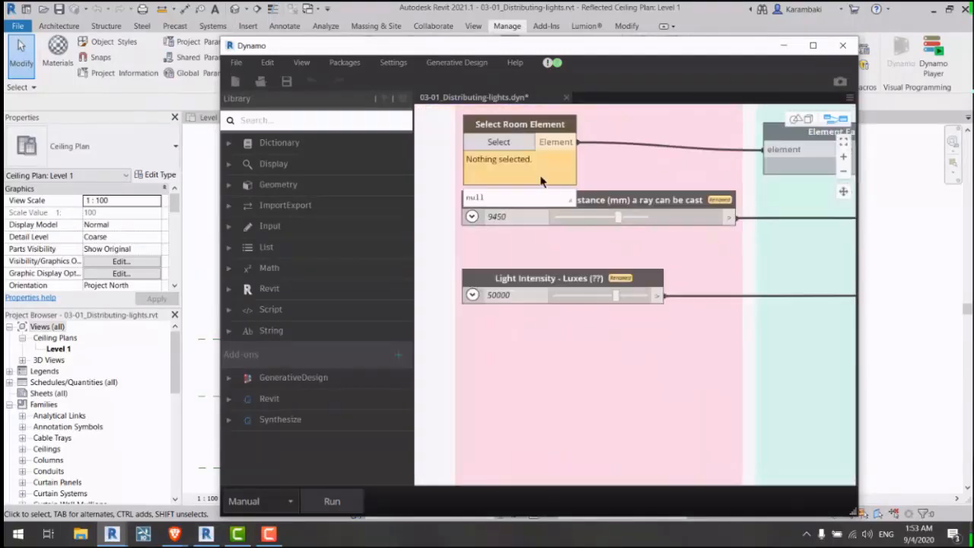
Step: Set the Select Room Element input to the room in the Level 1 ceiling plan
{"action": "left_click_drag", "start_coordinate": [397, 46], "coordinate": [705, 49]}
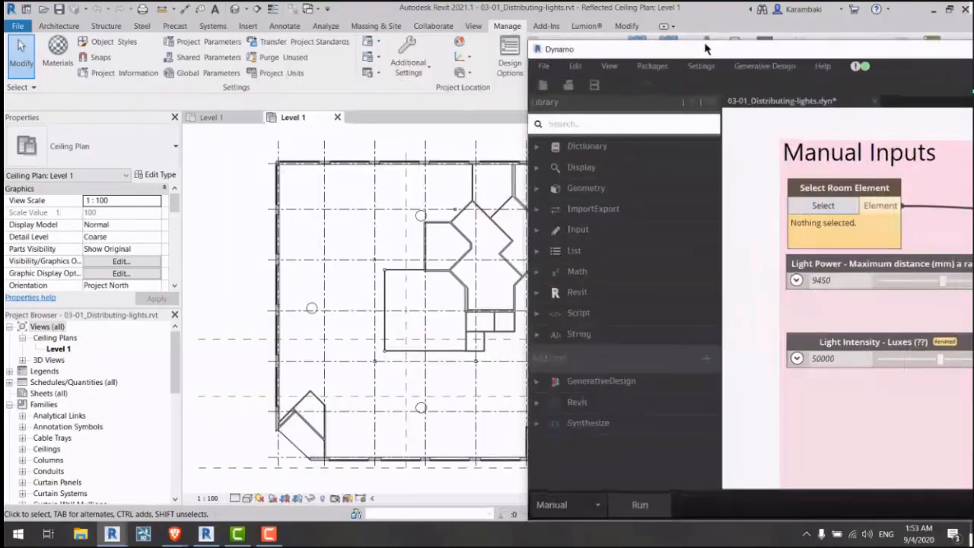
{"action": "left_click", "coordinate": [755, 192]}
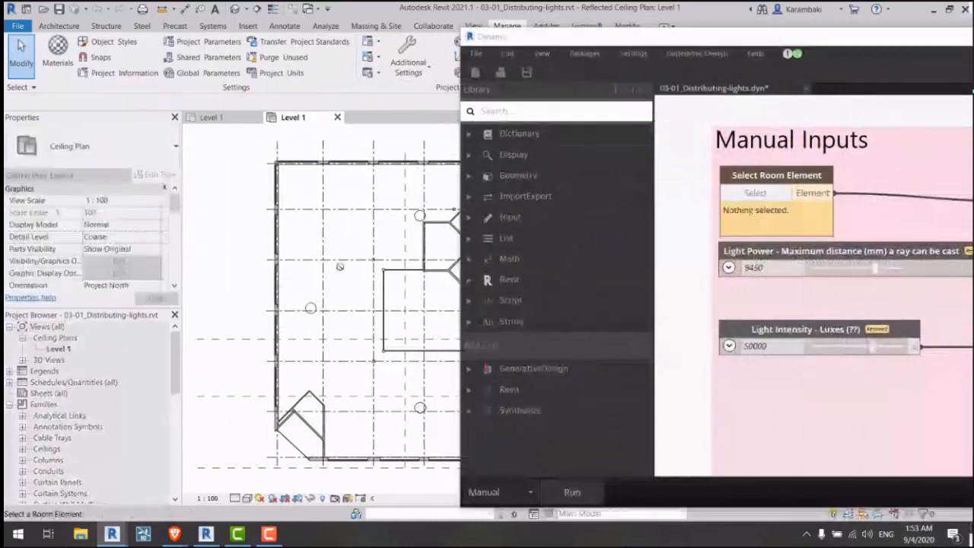
{"action": "left_click", "coordinate": [341, 269]}
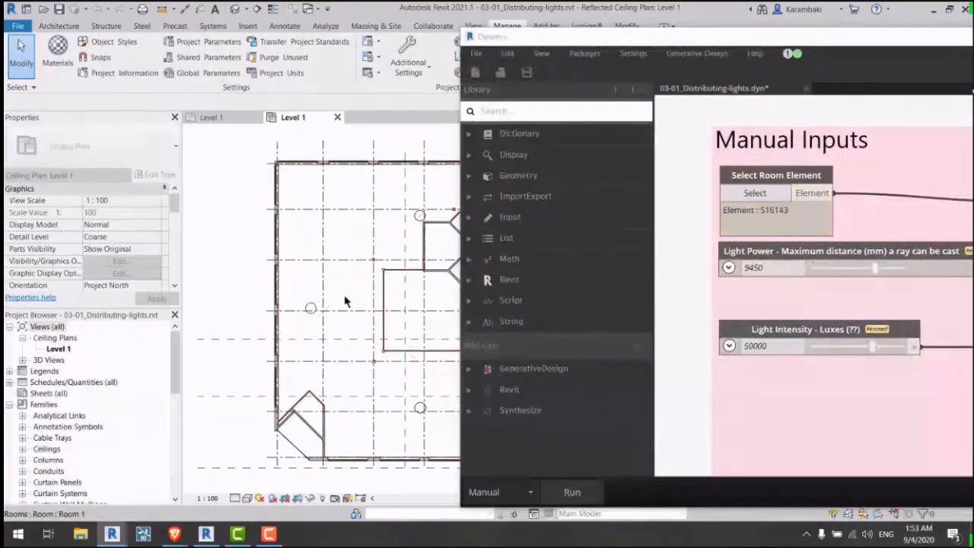
{"action": "left_click_drag", "start_coordinate": [584, 52], "coordinate": [286, 35]}
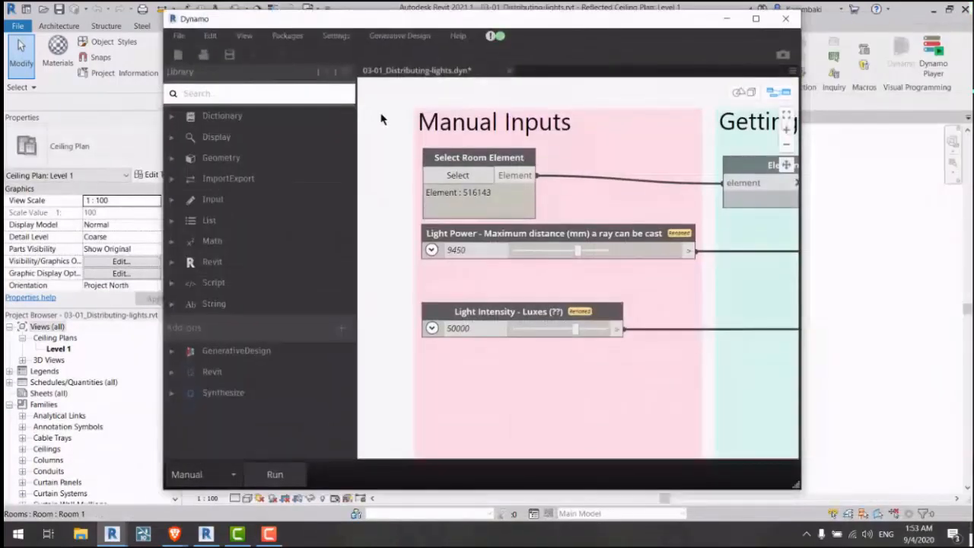
{"action": "left_click", "coordinate": [388, 35]}
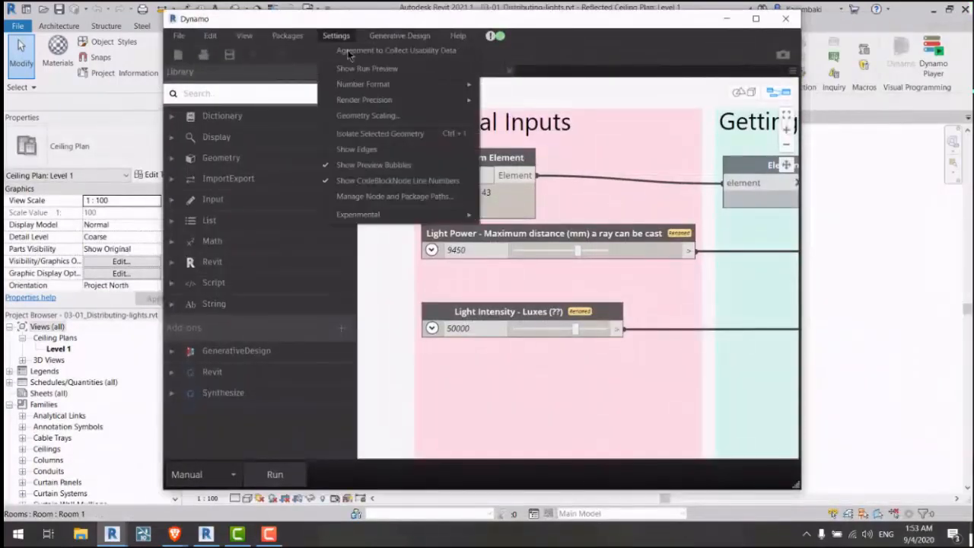
Step: Run the lights graph and export it for Generative Design with cached data cleared
{"action": "left_click", "coordinate": [411, 41]}
{"action": "left_click", "coordinate": [411, 41]}
{"action": "left_click", "coordinate": [421, 50]}
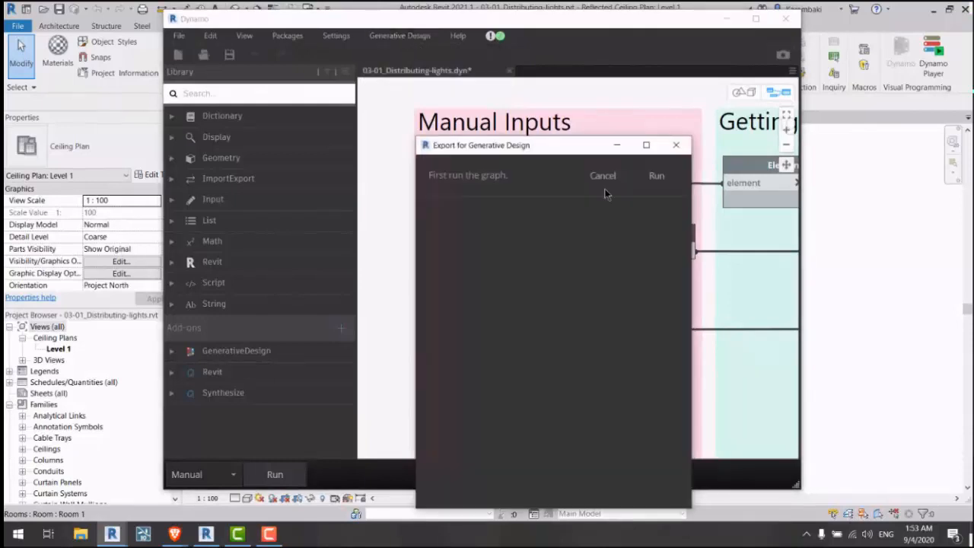
{"action": "left_click", "coordinate": [660, 175]}
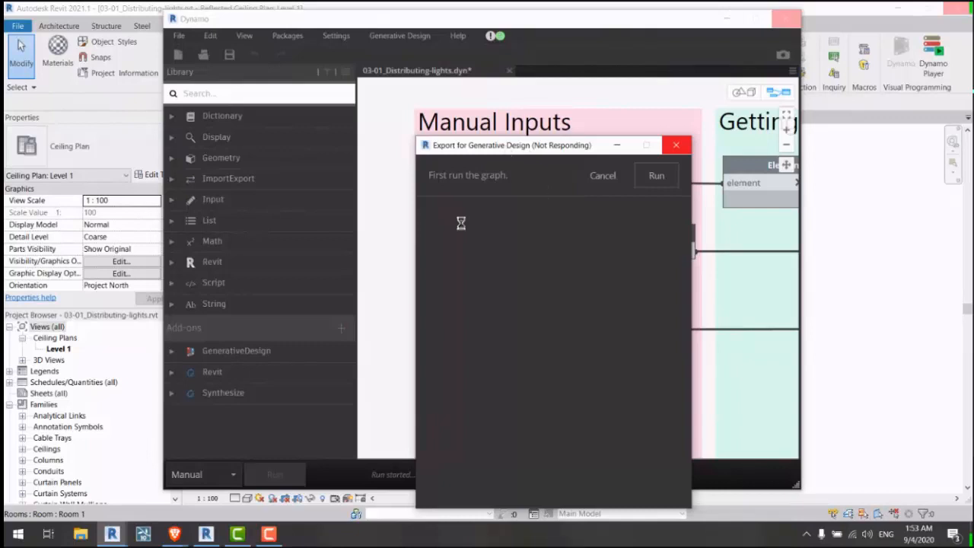
{"action": "scroll", "coordinate": [528, 411], "scroll_direction": "down", "scroll_amount": 2}
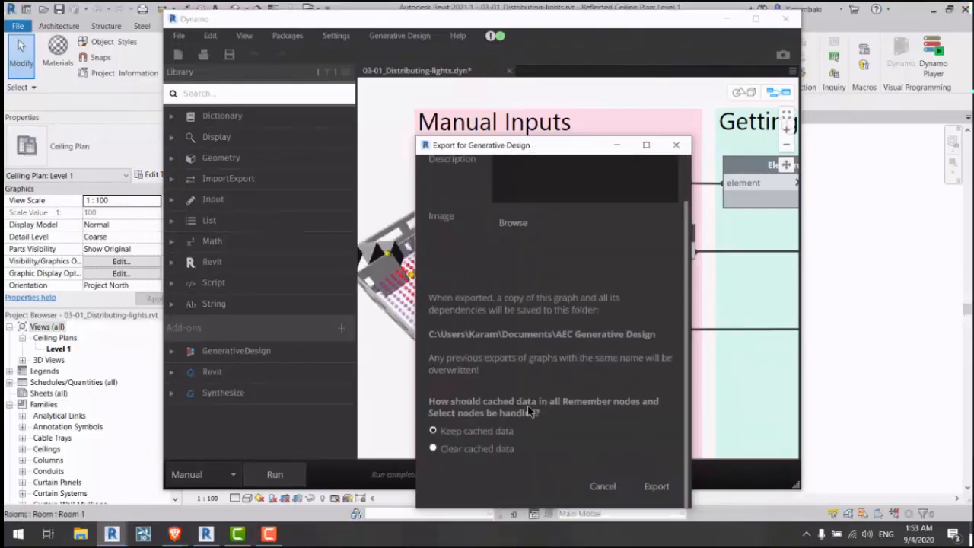
{"action": "left_click", "coordinate": [467, 448]}
{"action": "left_click_drag", "start_coordinate": [506, 148], "coordinate": [487, 103]}
{"action": "scroll", "coordinate": [530, 236], "scroll_direction": "up", "scroll_amount": 2}
{"action": "scroll", "coordinate": [552, 268], "scroll_direction": "down", "scroll_amount": 3}
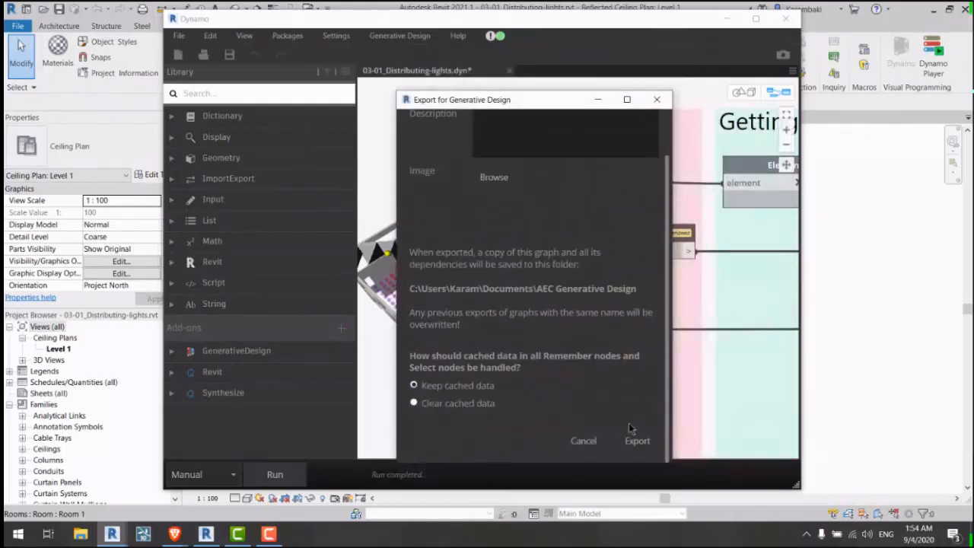
{"action": "left_click", "coordinate": [642, 441]}
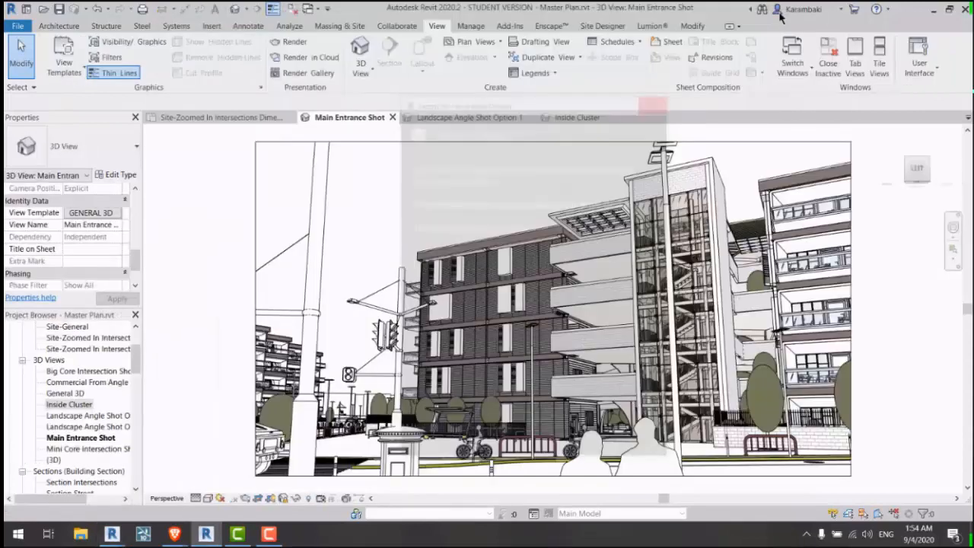
{"action": "left_click", "coordinate": [112, 533]}
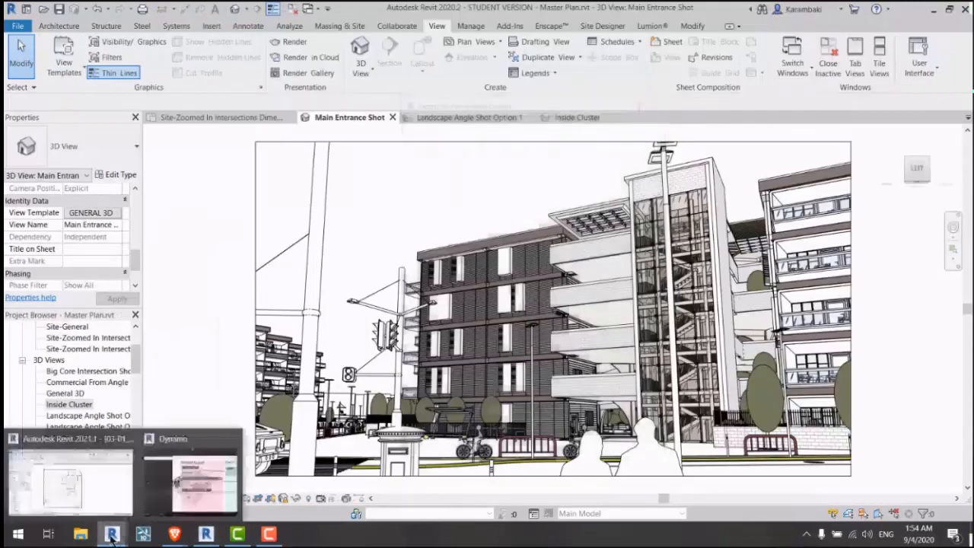
Step: Return to the Revit 2021 lights project and start a study from the Distributing-lights graph
{"action": "left_click", "coordinate": [102, 497]}
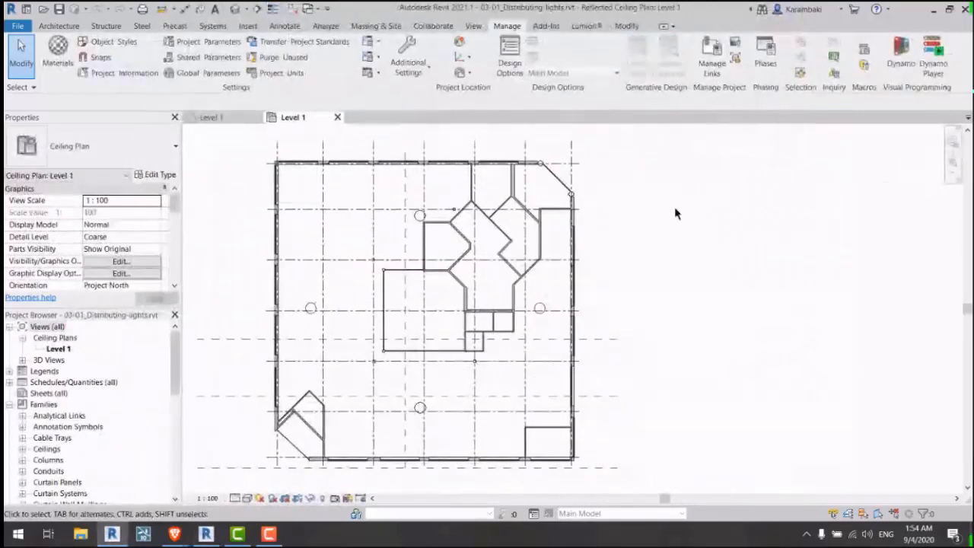
{"action": "middle_click_drag", "start_coordinate": [662, 246], "coordinate": [658, 245]}
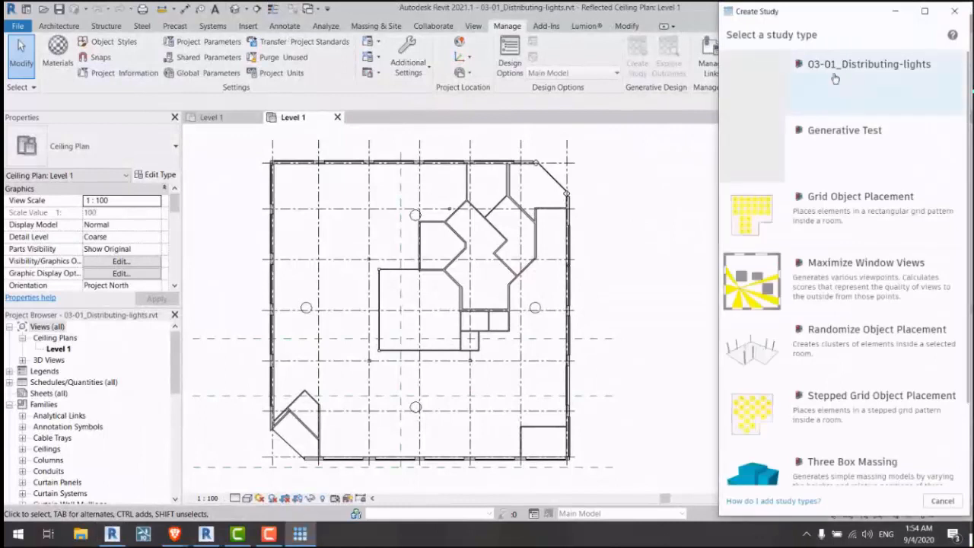
{"action": "left_click", "coordinate": [823, 95]}
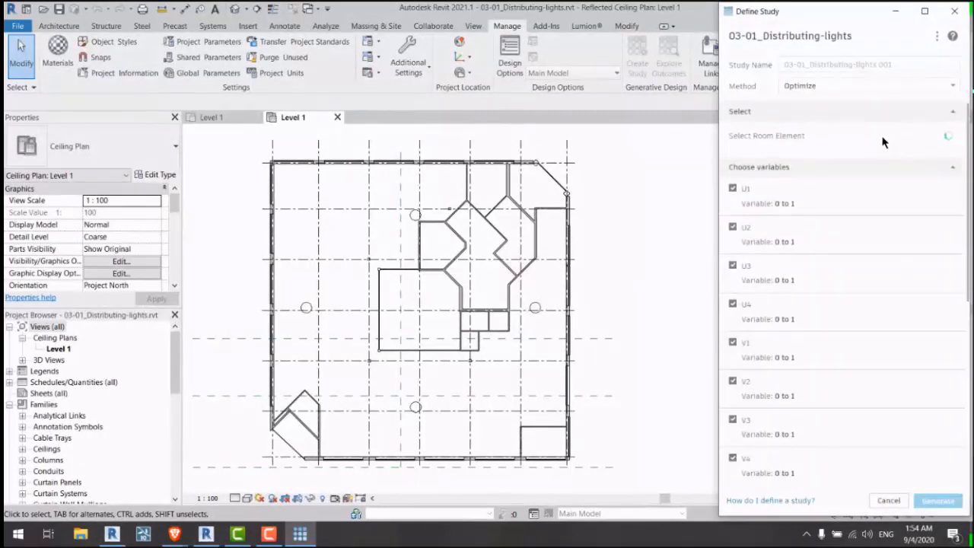
Step: Review the study's variables, goals and generation settings, confirming no issues are reported
{"action": "scroll", "coordinate": [800, 200], "scroll_direction": "down", "scroll_amount": 5}
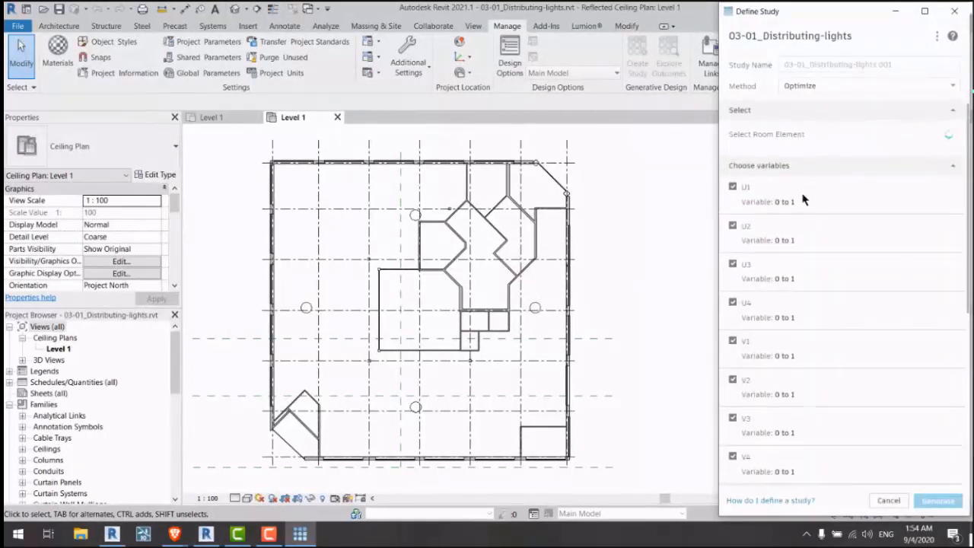
{"action": "scroll", "coordinate": [800, 199], "scroll_direction": "up", "scroll_amount": 5}
{"action": "scroll", "coordinate": [814, 228], "scroll_direction": "down", "scroll_amount": 5}
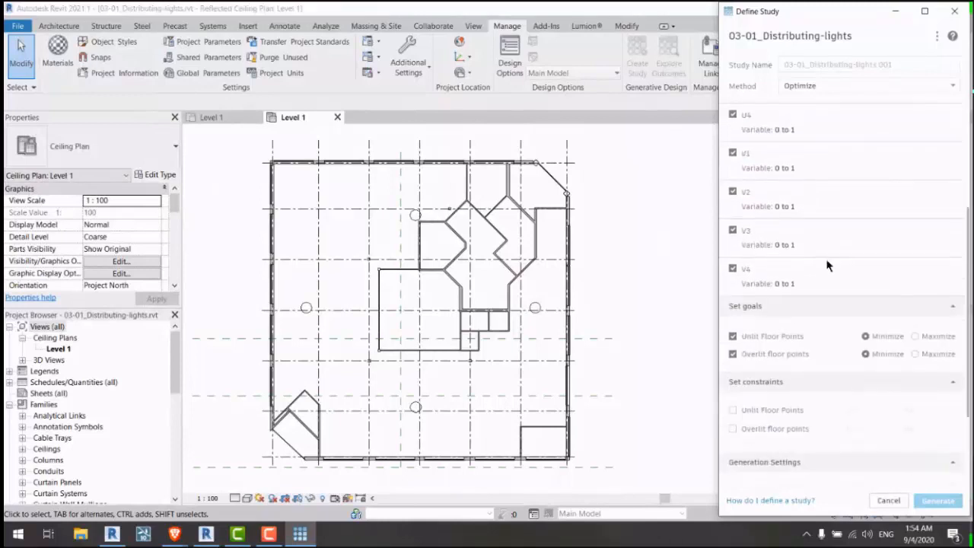
{"action": "scroll", "coordinate": [826, 262], "scroll_direction": "up", "scroll_amount": 5}
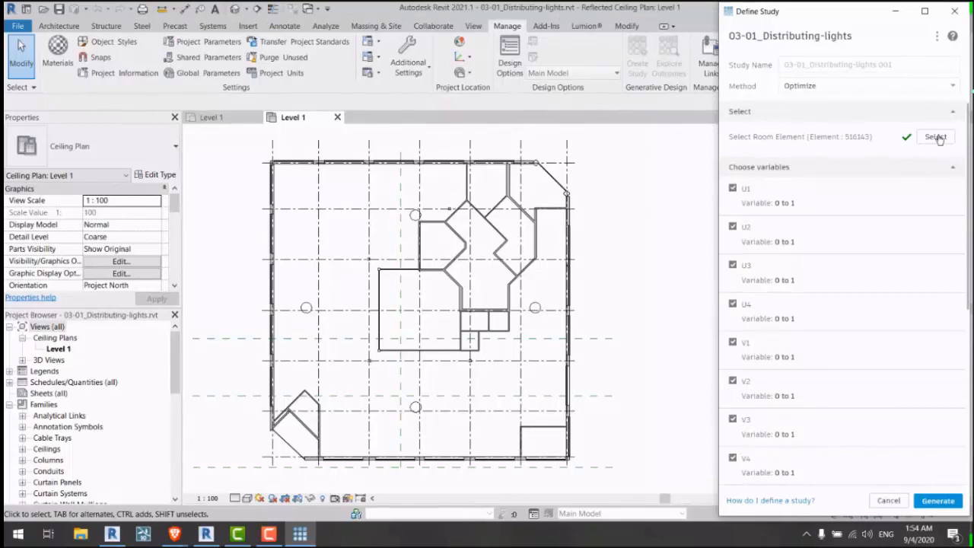
{"action": "scroll", "coordinate": [843, 210], "scroll_direction": "down", "scroll_amount": 6}
{"action": "scroll", "coordinate": [898, 148], "scroll_direction": "up", "scroll_amount": 6}
{"action": "scroll", "coordinate": [871, 152], "scroll_direction": "down", "scroll_amount": 5}
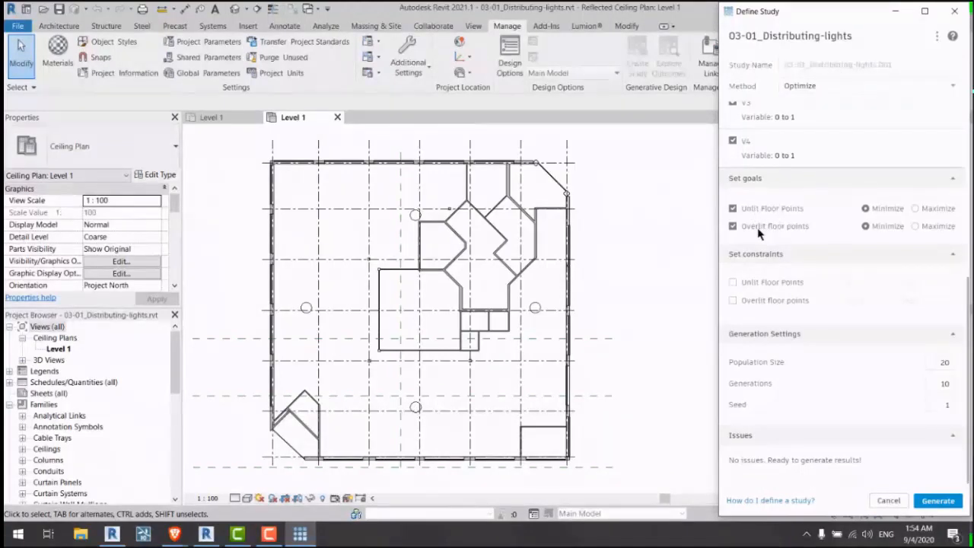
{"action": "left_click", "coordinate": [394, 245]}
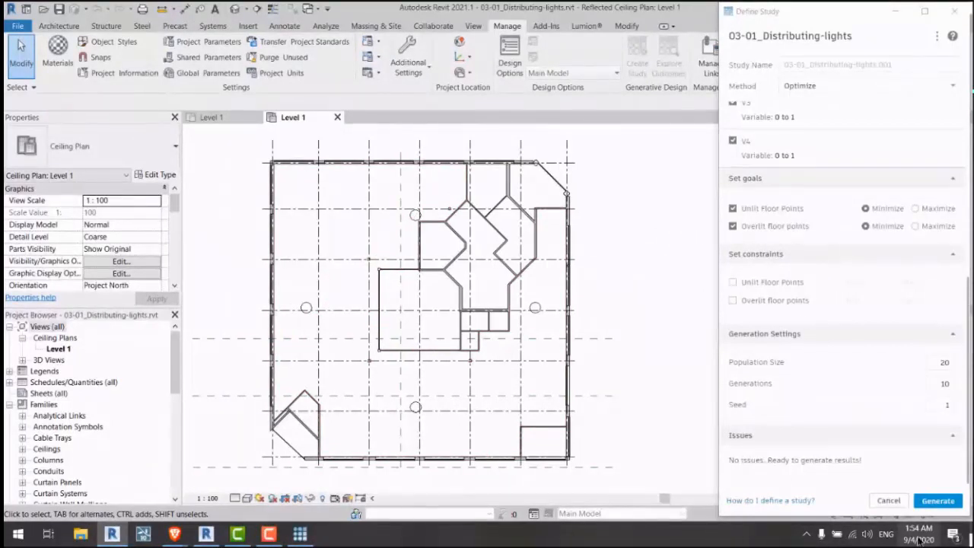
Step: Generate the lights study, then look at Res1.jpg and Res2.jpg on the Desktop in File Explorer
{"action": "left_click", "coordinate": [943, 501]}
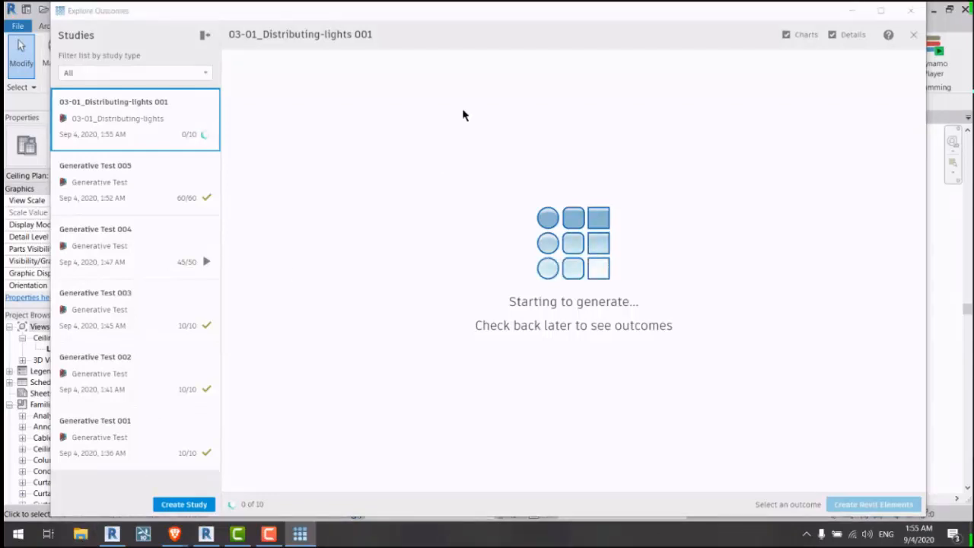
{"action": "key", "text": "super+e"}
{"action": "left_click", "coordinate": [47, 145]}
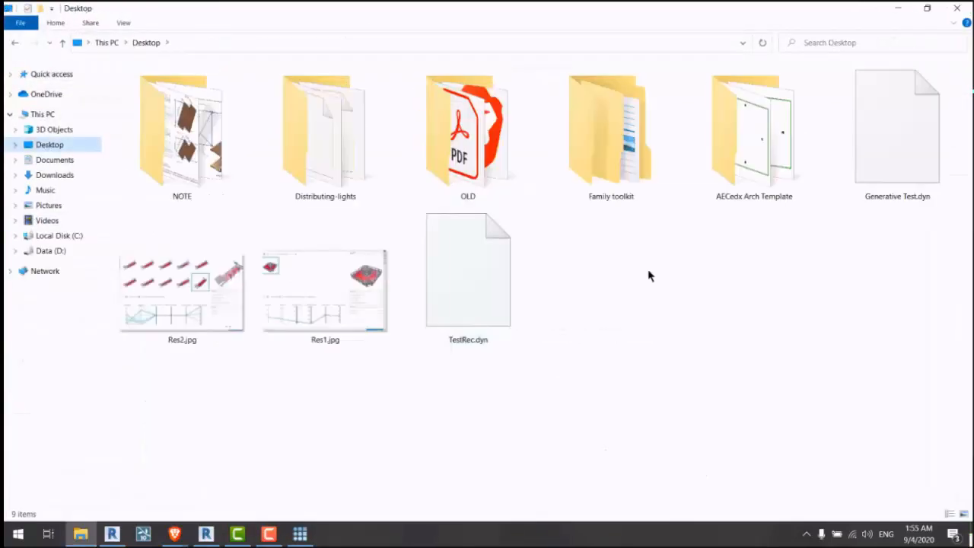
{"action": "left_click", "coordinate": [265, 309]}
{"action": "left_click", "coordinate": [237, 295]}
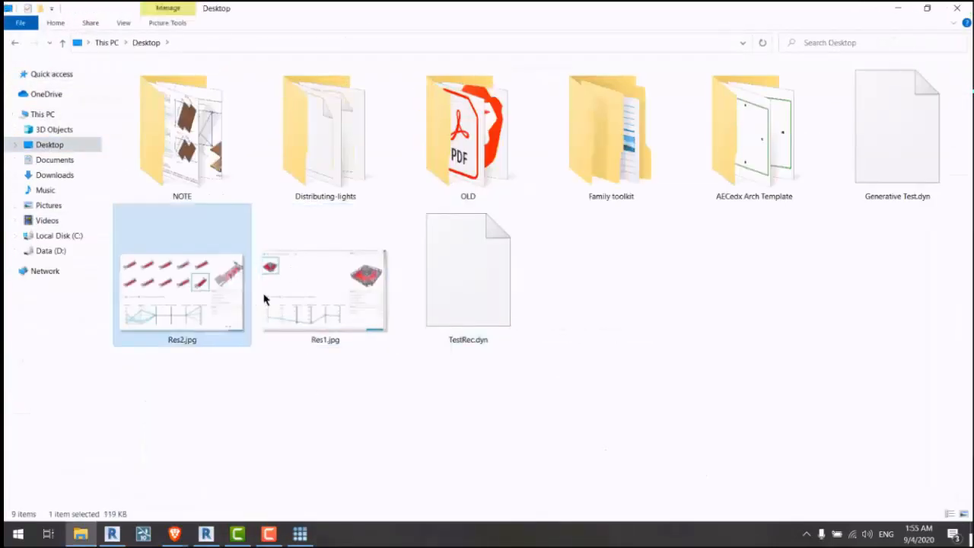
{"action": "left_click", "coordinate": [312, 301]}
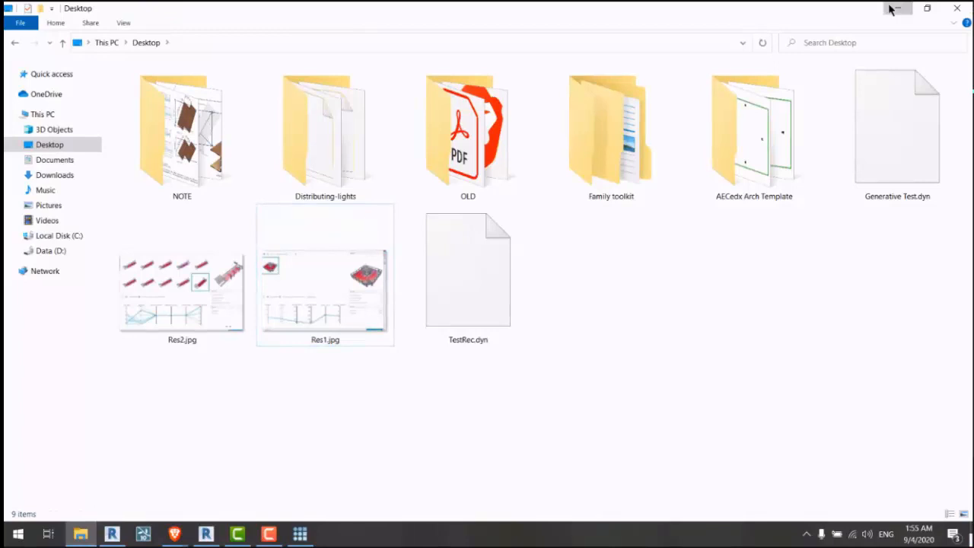
{"action": "left_click", "coordinate": [891, 9]}
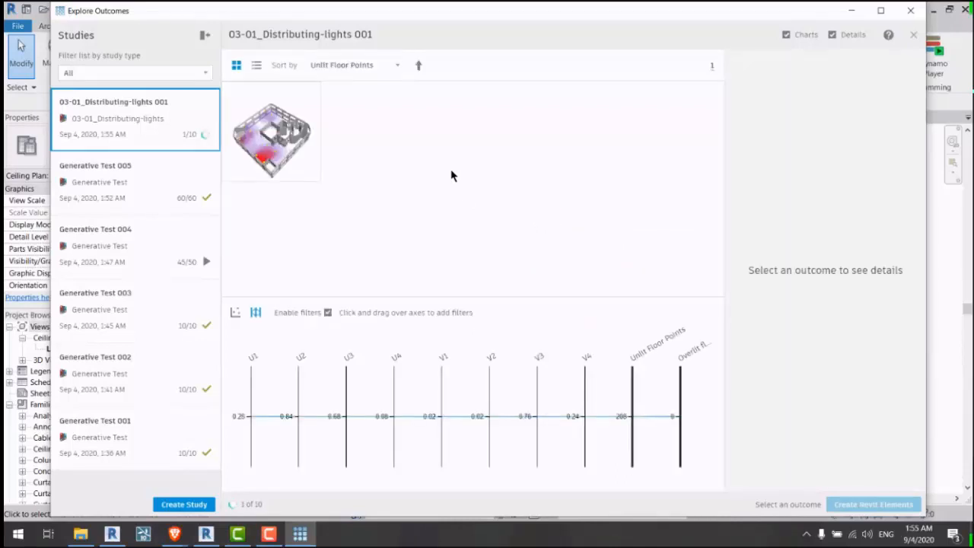
Step: Inspect the first outcomes, including one with 136 unlit and 0 overlit points, then pause generation at 3 of 10
{"action": "left_click", "coordinate": [267, 152]}
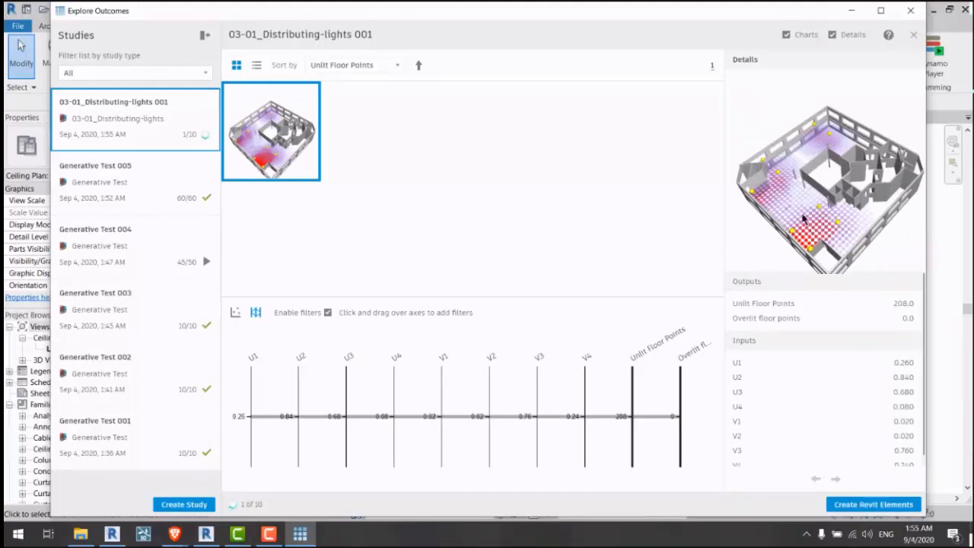
{"action": "mouse_move", "coordinate": [821, 220]}
{"action": "left_mouse_down"}
{"action": "mouse_move", "coordinate": [823, 194]}
{"action": "mouse_move", "coordinate": [823, 217]}
{"action": "left_mouse_up"}
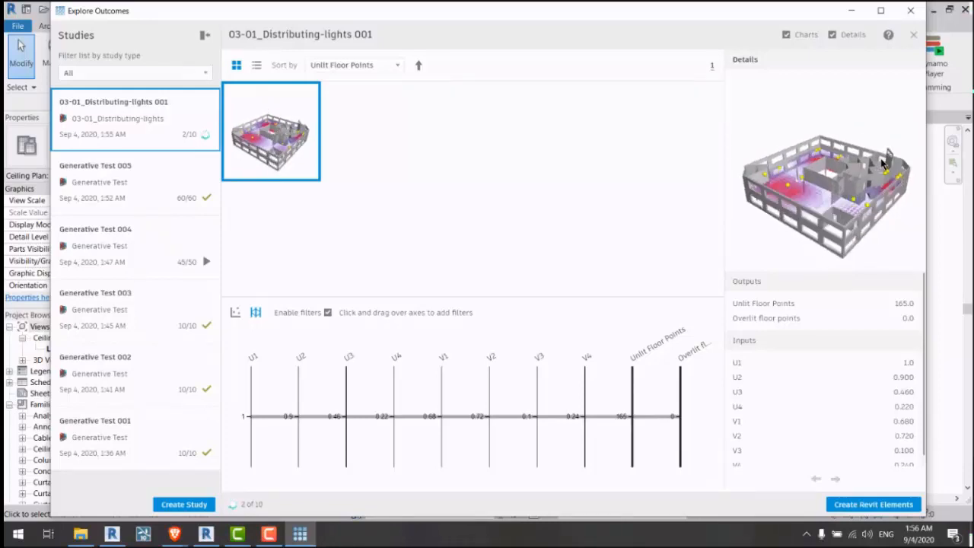
{"action": "left_click", "coordinate": [283, 161]}
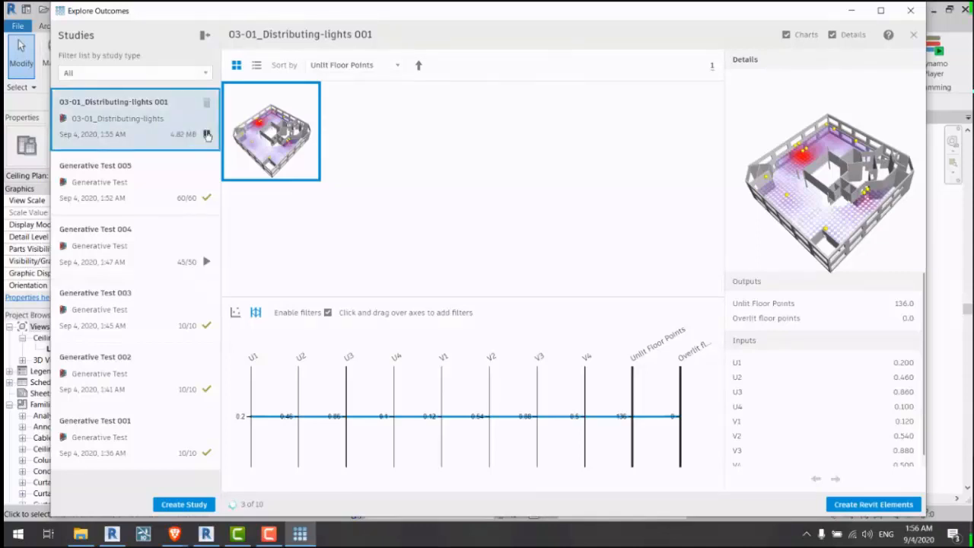
{"action": "left_click", "coordinate": [205, 135]}
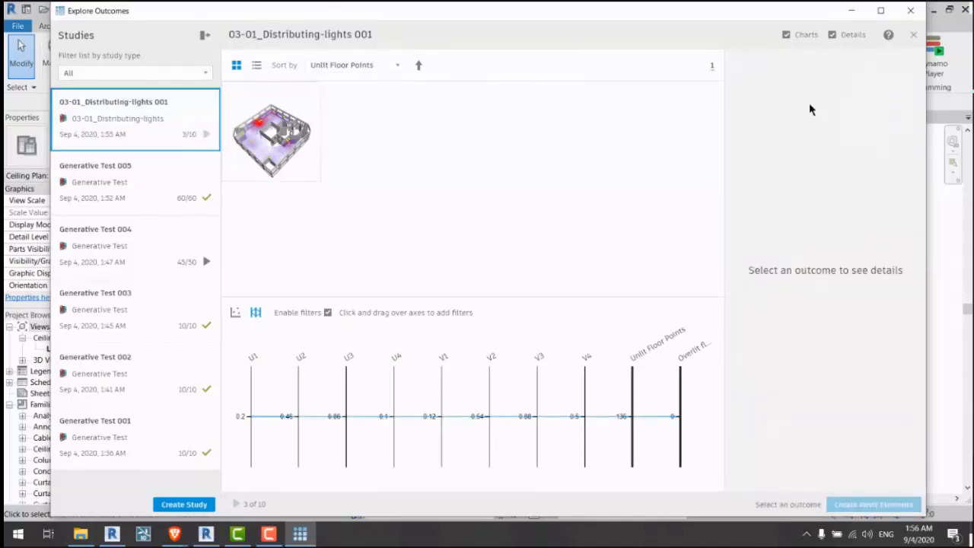
{"action": "left_click", "coordinate": [910, 10]}
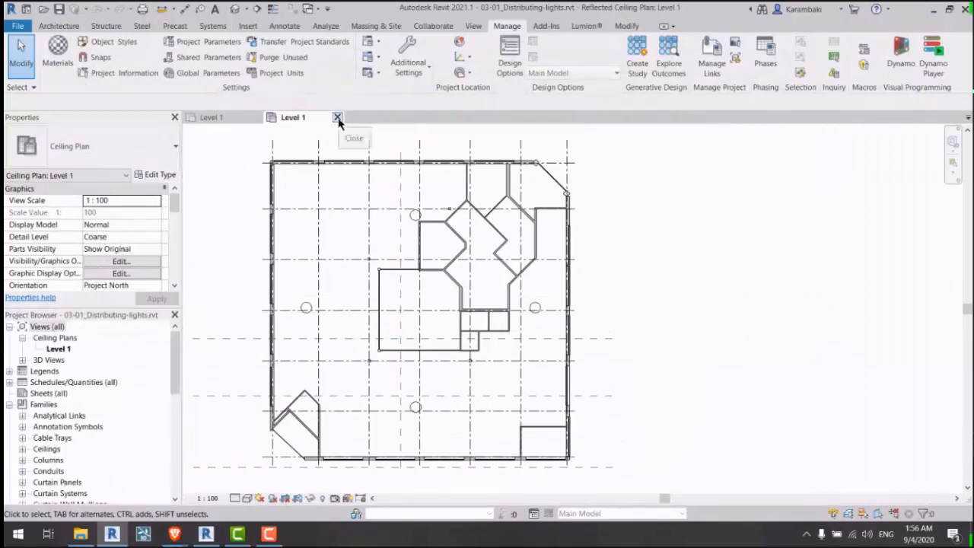
Step: Using UN, format Length as Meters rounded to 2 decimal places with the m symbol
{"action": "key", "text": "u"}
{"action": "key", "text": "n"}
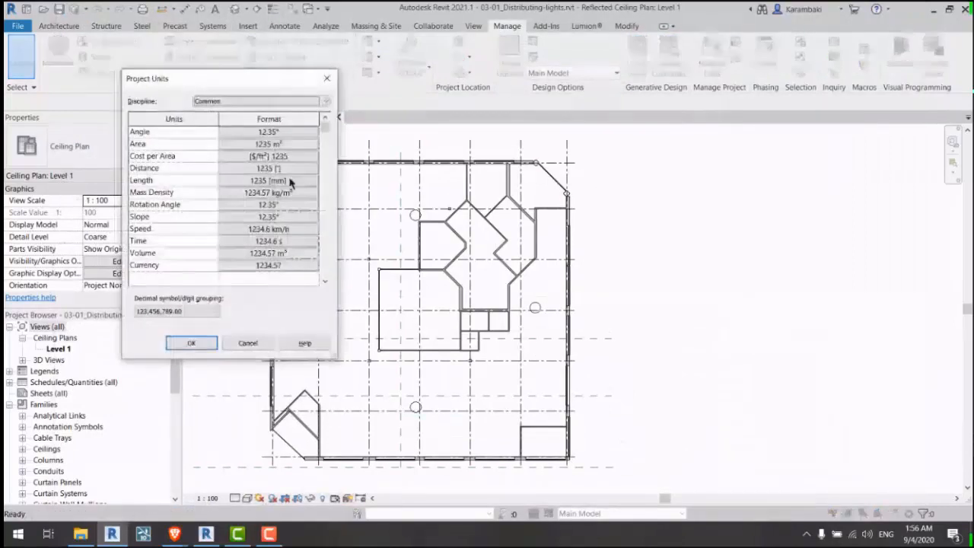
{"action": "left_click", "coordinate": [276, 183]}
{"action": "left_click", "coordinate": [251, 152]}
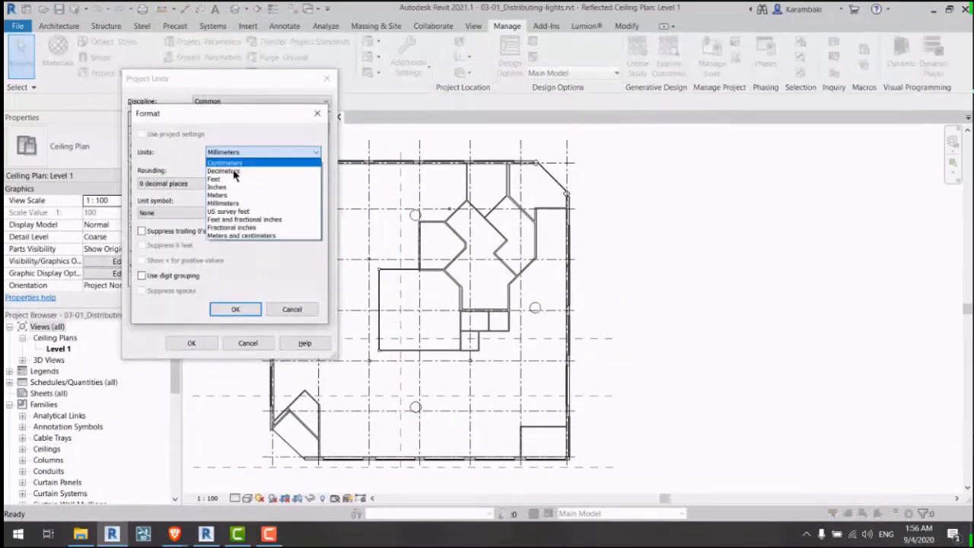
{"action": "left_click", "coordinate": [228, 199]}
{"action": "left_click", "coordinate": [188, 184]}
{"action": "left_click", "coordinate": [175, 236]}
{"action": "left_click", "coordinate": [210, 214]}
{"action": "left_click", "coordinate": [182, 228]}
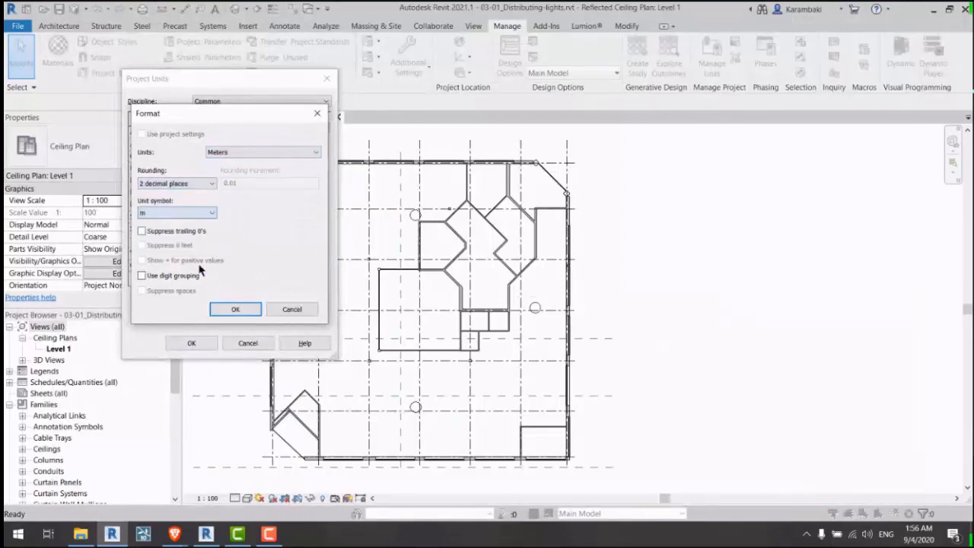
{"action": "left_click", "coordinate": [235, 309]}
{"action": "left_click", "coordinate": [178, 347]}
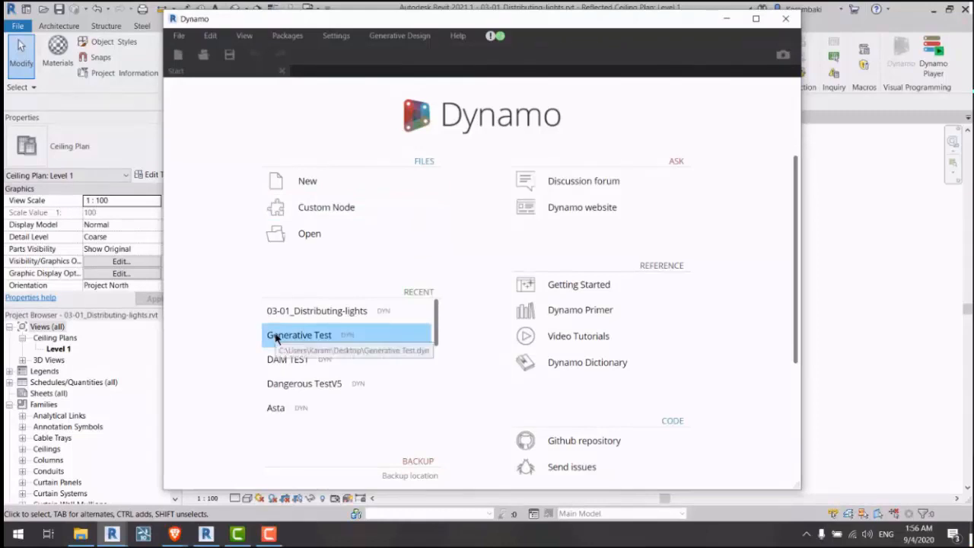
Step: Open Dangerous TestV5.dyn by browsing, after the recent-file link reports the file missing
{"action": "left_click", "coordinate": [290, 380]}
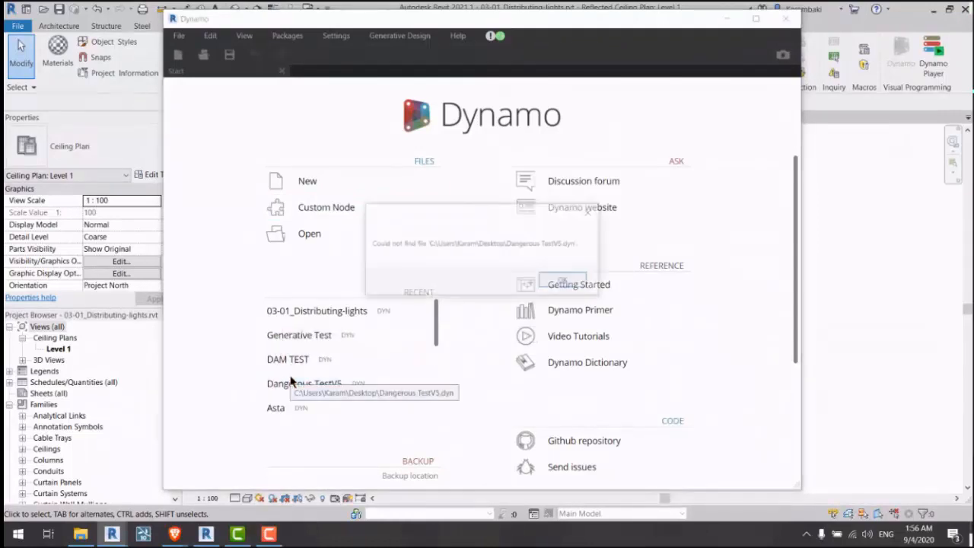
{"action": "key", "text": "Return"}
{"action": "left_click", "coordinate": [323, 236]}
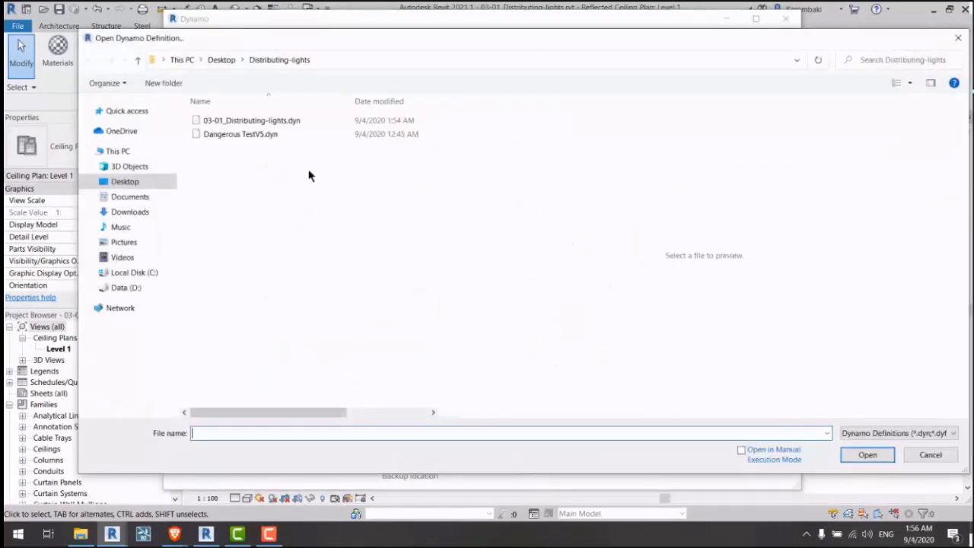
{"action": "double_click", "coordinate": [284, 144]}
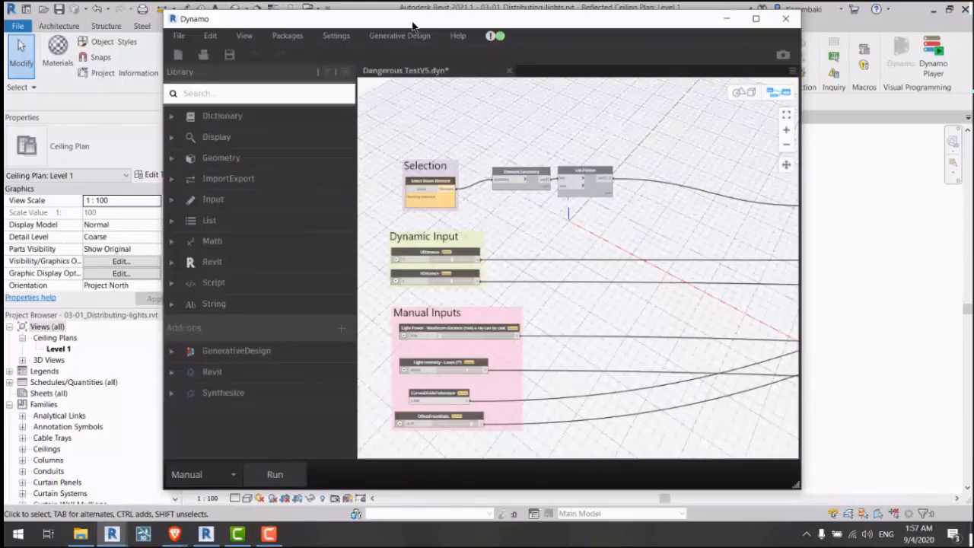
Step: Maximize Dynamo and run the Dangerous TestV5 graph
{"action": "left_click_drag", "start_coordinate": [384, 23], "coordinate": [811, 67]}
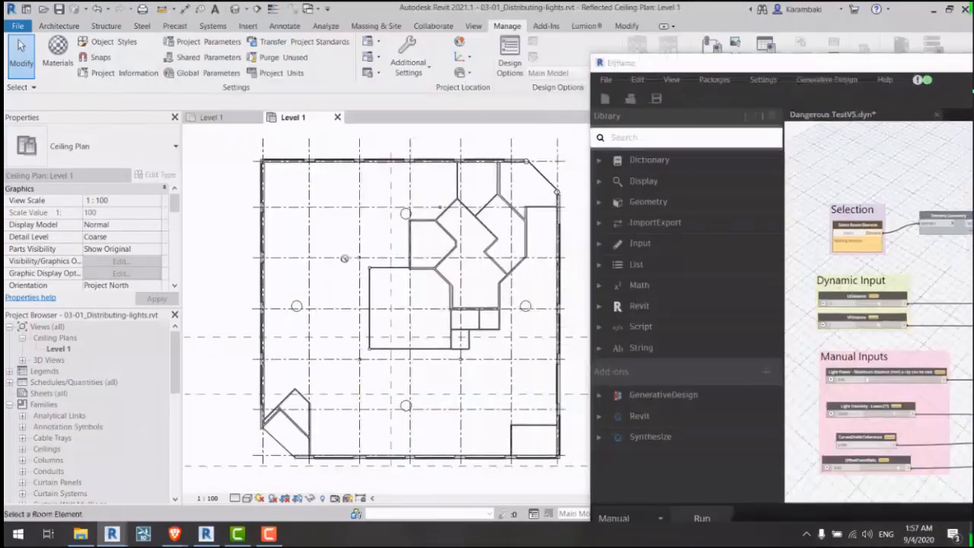
{"action": "double_click", "coordinate": [671, 67]}
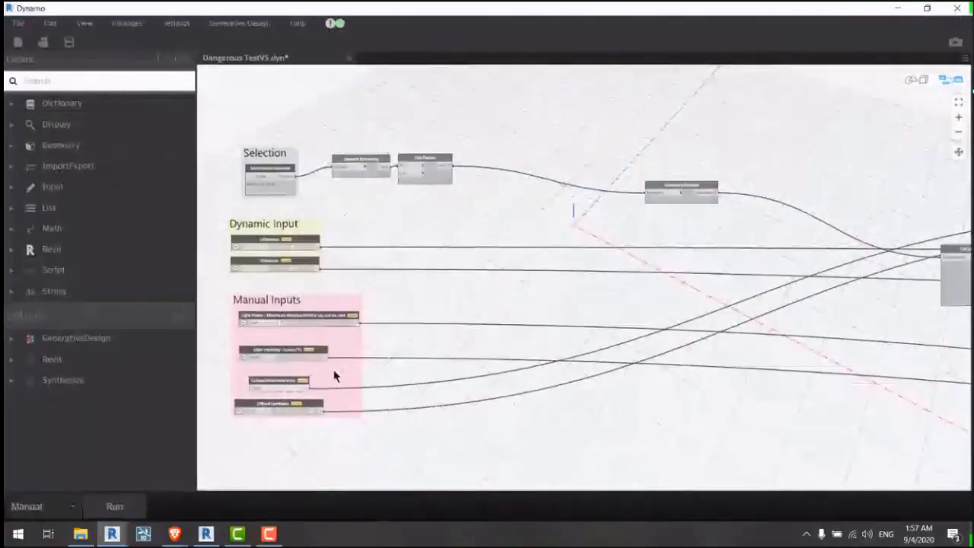
{"action": "scroll", "coordinate": [251, 297], "scroll_direction": "up", "scroll_amount": 1}
{"action": "left_click", "coordinate": [127, 505]}
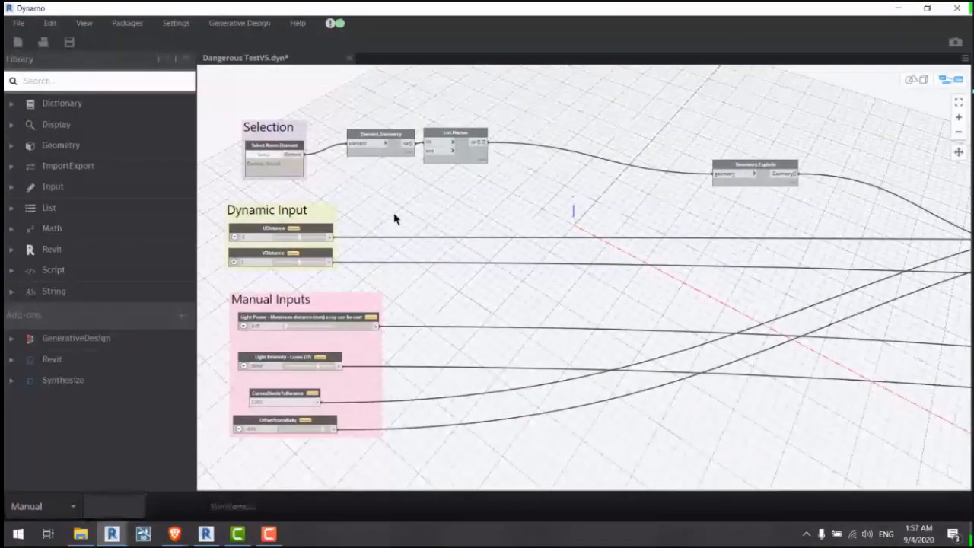
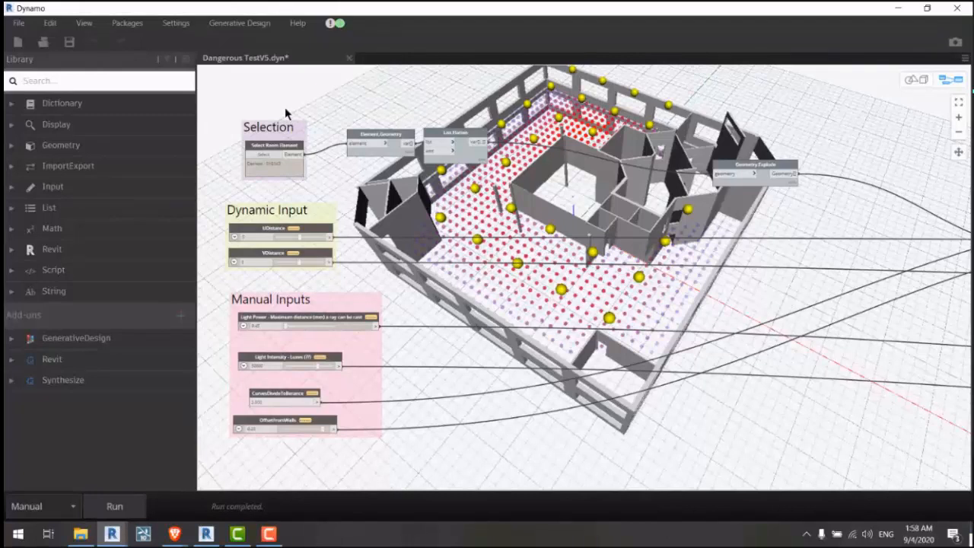
Step: Recentre the node graph, save Dangerous TestV5.dyn with Ctrl+S, and close Dynamo
{"action": "scroll", "coordinate": [282, 104], "scroll_direction": "down", "scroll_amount": 3}
{"action": "left_click_drag", "start_coordinate": [433, 89], "coordinate": [477, 112]}
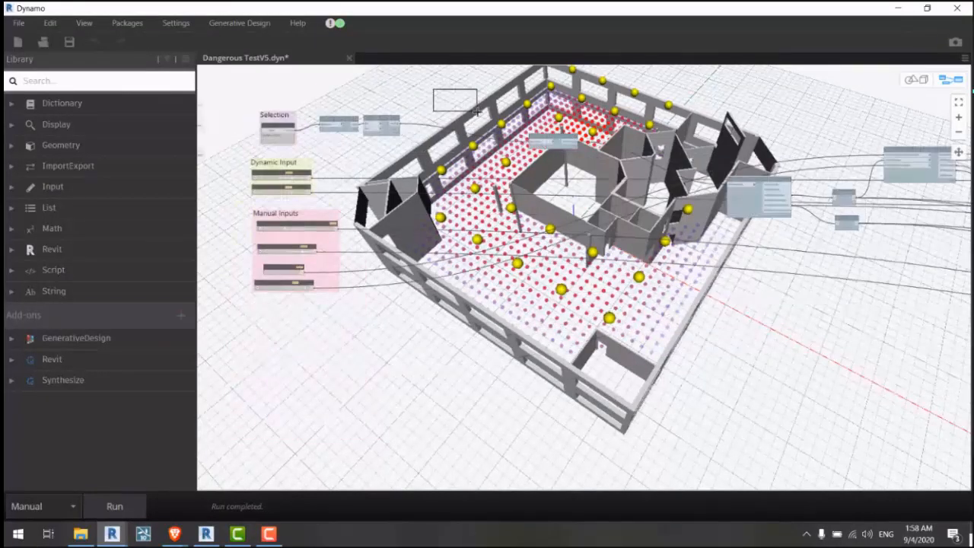
{"action": "scroll", "coordinate": [331, 93], "scroll_direction": "up", "scroll_amount": 3}
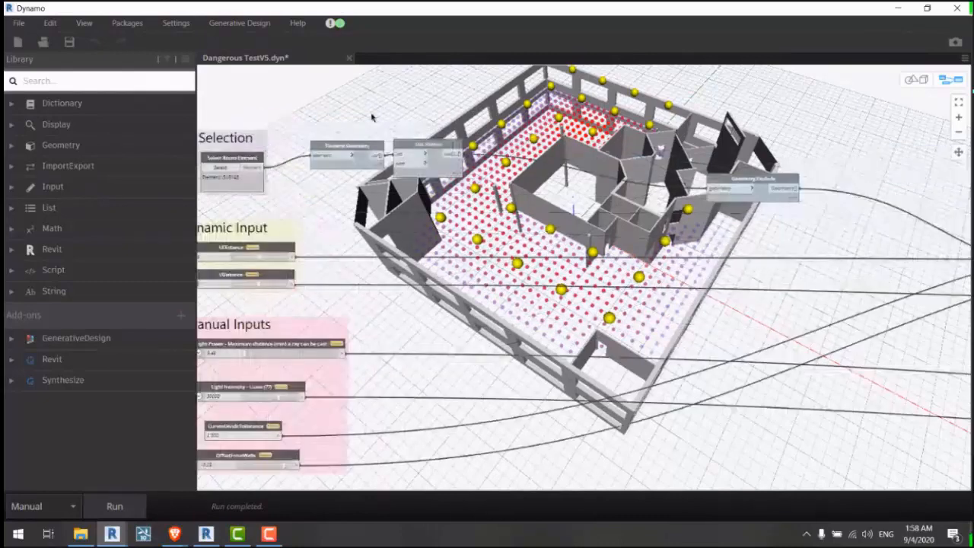
{"action": "middle_click_drag", "start_coordinate": [488, 115], "coordinate": [541, 92]}
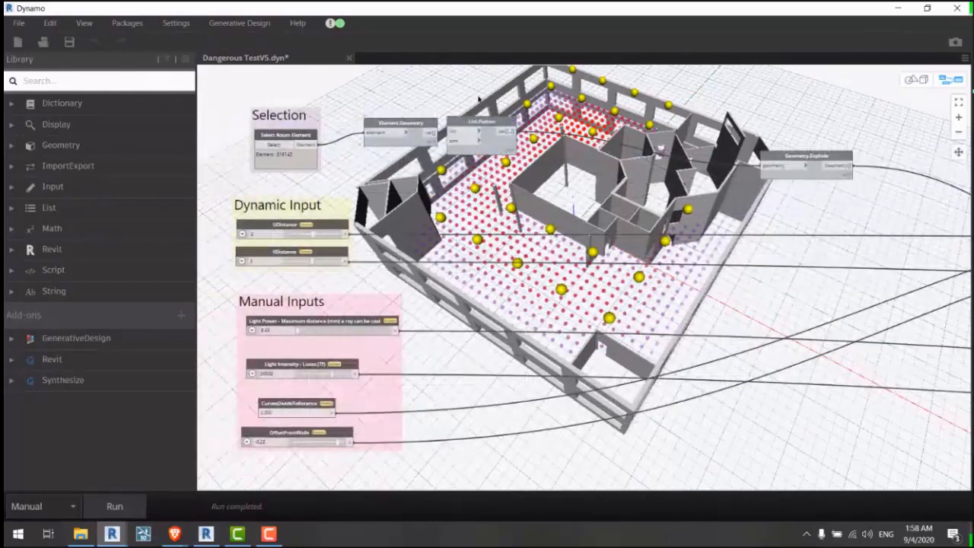
{"action": "key", "text": "ctrl+s"}
{"action": "left_click", "coordinate": [956, 7]}
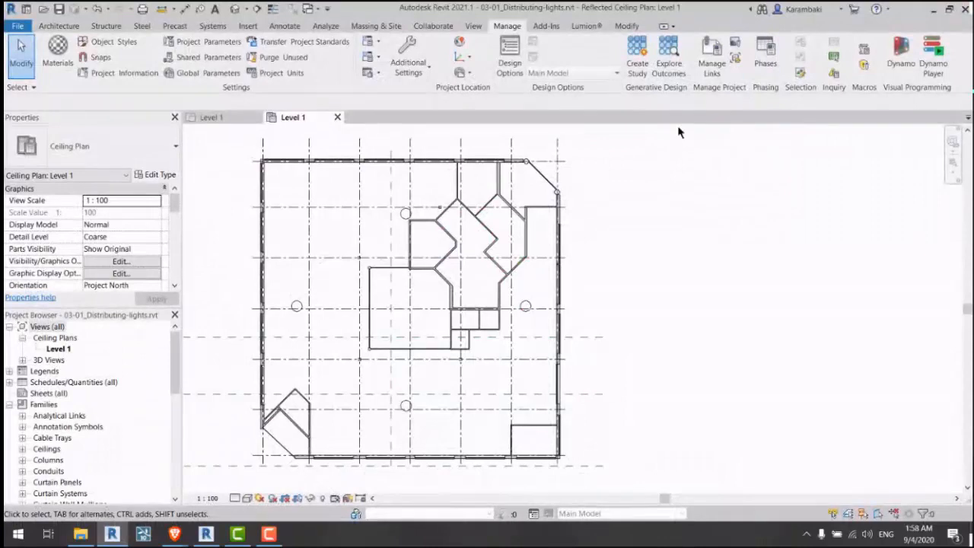
Step: Open Res1.jpg from the Desktop folder in the photo viewer
{"action": "middle_click_drag", "start_coordinate": [656, 216], "coordinate": [627, 208]}
{"action": "left_click", "coordinate": [80, 533]}
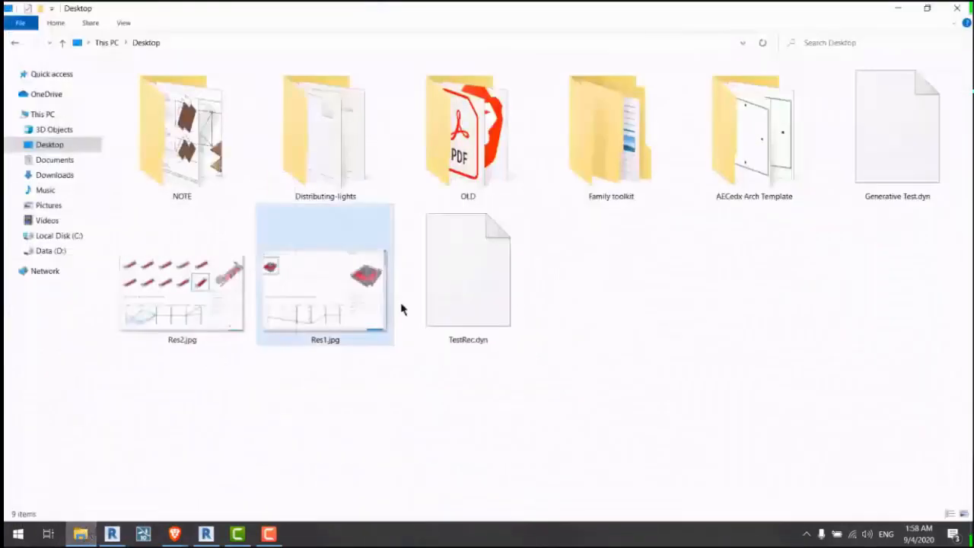
{"action": "left_click", "coordinate": [326, 330]}
{"action": "double_click", "coordinate": [308, 308]}
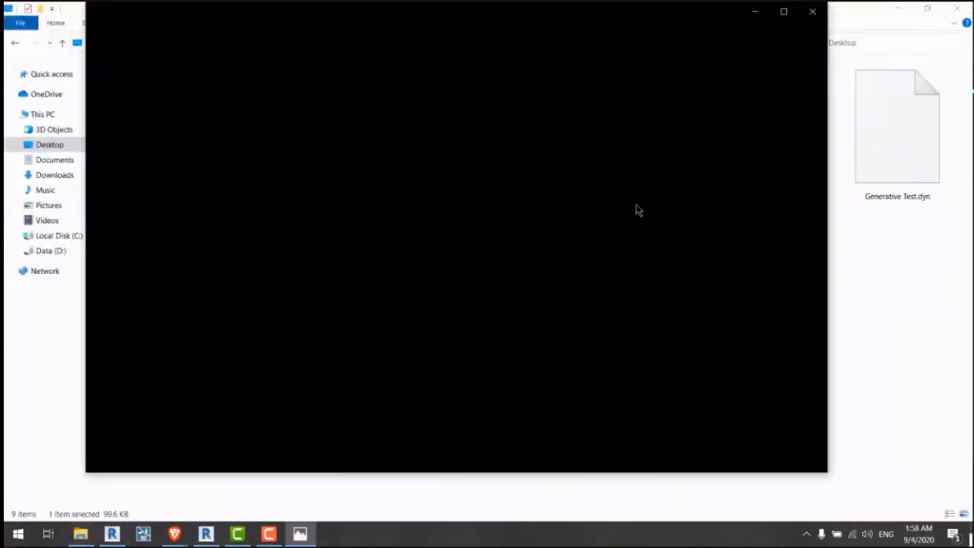
Step: Zoom into Res1.jpg's outputs and inputs (11 unlit points, 28 fixtures), then close Photos
{"action": "scroll", "coordinate": [683, 159], "scroll_direction": "down", "scroll_amount": 2}
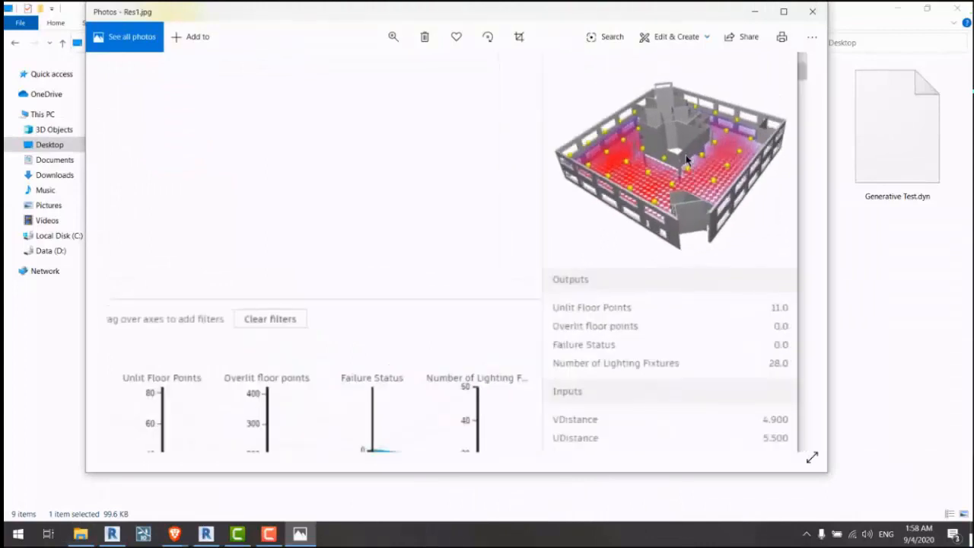
{"action": "left_click_drag", "start_coordinate": [680, 295], "coordinate": [650, 187]}
{"action": "scroll", "coordinate": [650, 187], "scroll_direction": "up", "scroll_amount": 3}
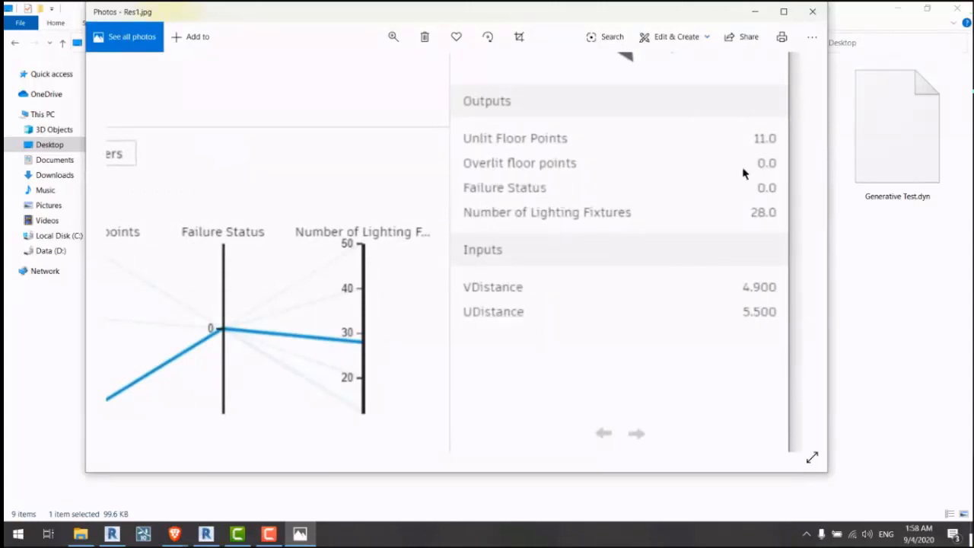
{"action": "scroll", "coordinate": [744, 173], "scroll_direction": "up", "scroll_amount": 1}
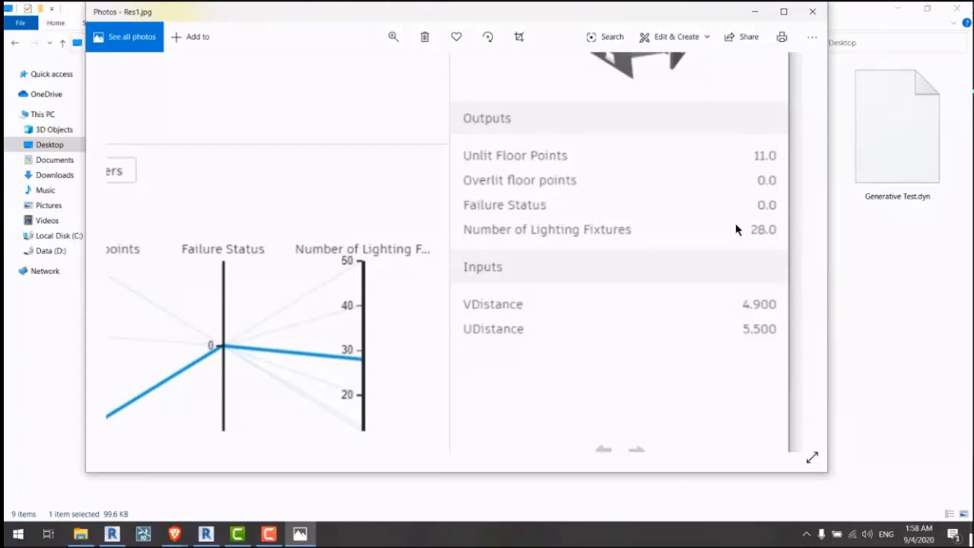
{"action": "scroll", "coordinate": [735, 227], "scroll_direction": "down", "scroll_amount": 3, "text": "ctrl"}
{"action": "left_click", "coordinate": [812, 12]}
{"action": "left_click", "coordinate": [196, 323]}
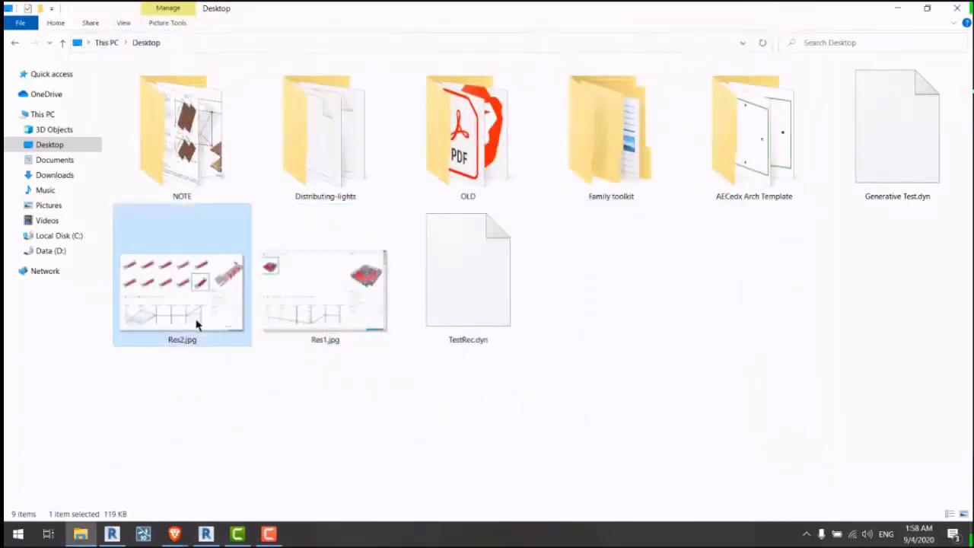
{"action": "double_click", "coordinate": [196, 323]}
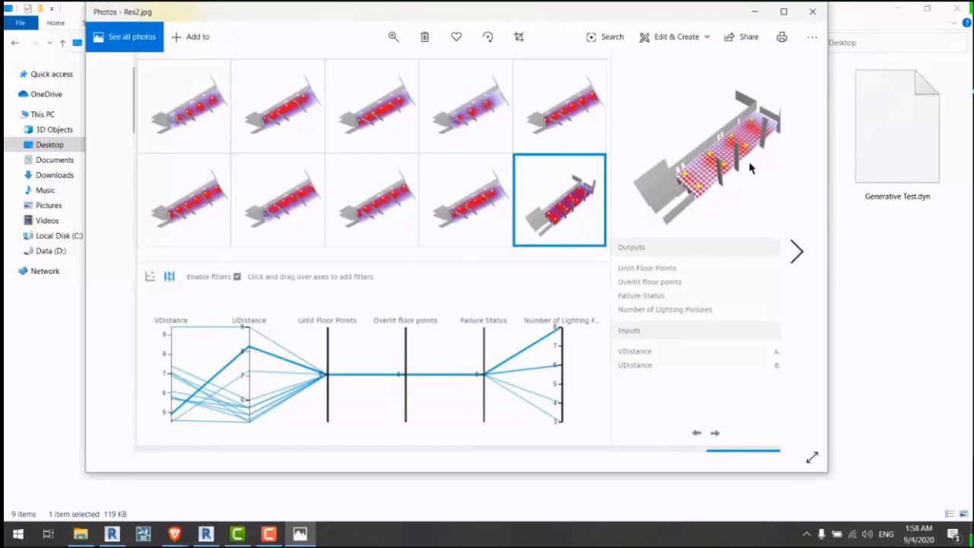
{"action": "scroll", "coordinate": [750, 167], "scroll_direction": "up", "scroll_amount": 2}
{"action": "scroll", "coordinate": [750, 168], "scroll_direction": "down", "scroll_amount": 2}
{"action": "scroll", "coordinate": [683, 197], "scroll_direction": "up", "scroll_amount": 2}
{"action": "scroll", "coordinate": [683, 196], "scroll_direction": "up", "scroll_amount": 3}
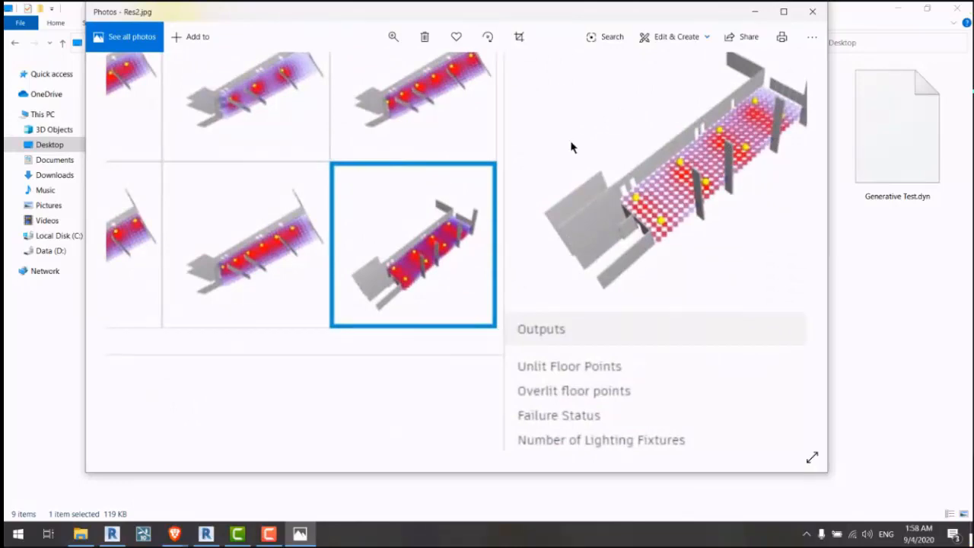
{"action": "scroll", "coordinate": [572, 146], "scroll_direction": "down", "scroll_amount": 3}
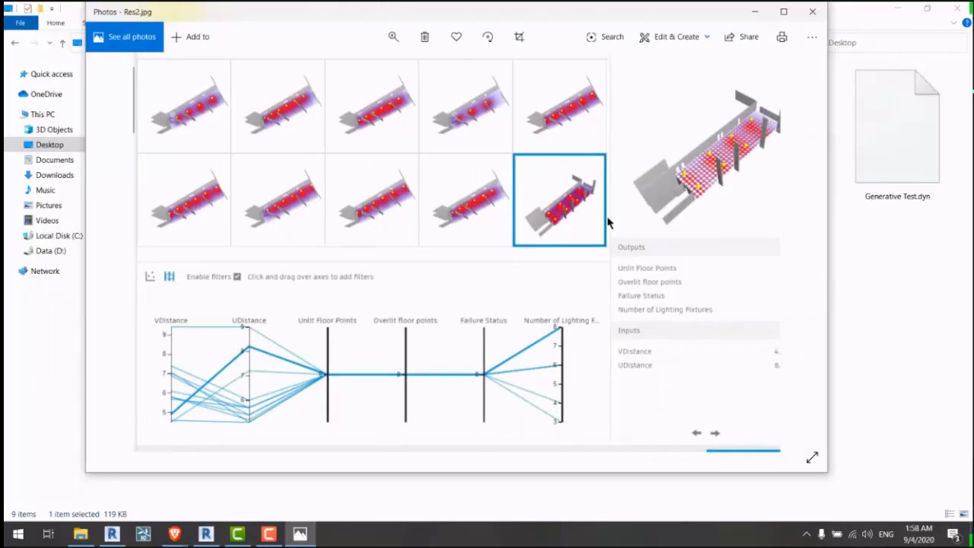
{"action": "left_click", "coordinate": [811, 12]}
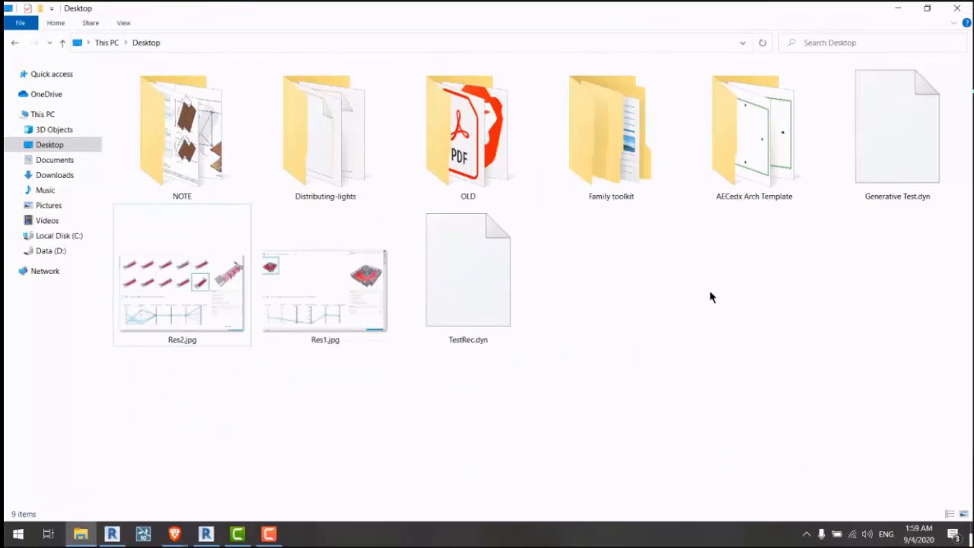
Step: Open 5.jpg from the NOTE folder and browse the neighbouring note images
{"action": "double_click", "coordinate": [223, 188]}
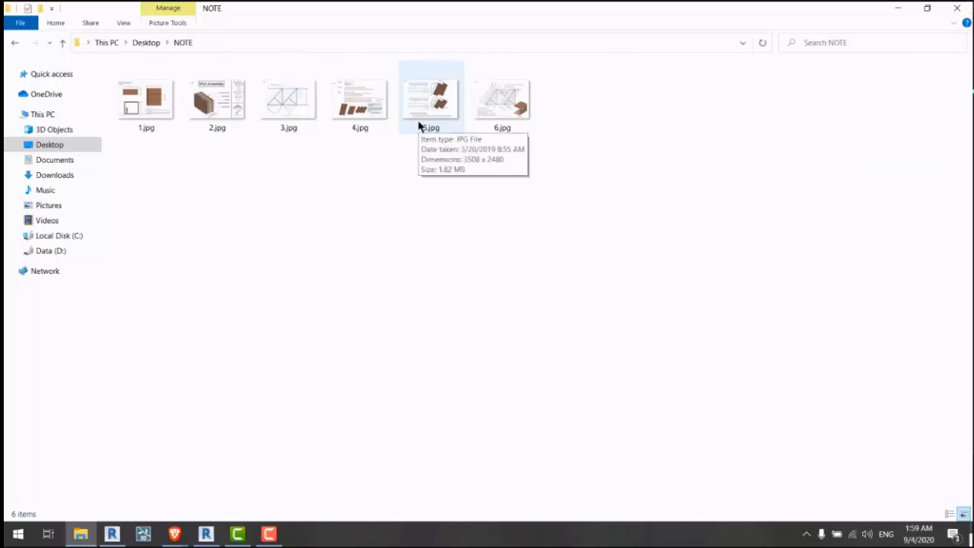
{"action": "left_click", "coordinate": [419, 126]}
{"action": "double_click", "coordinate": [419, 126]}
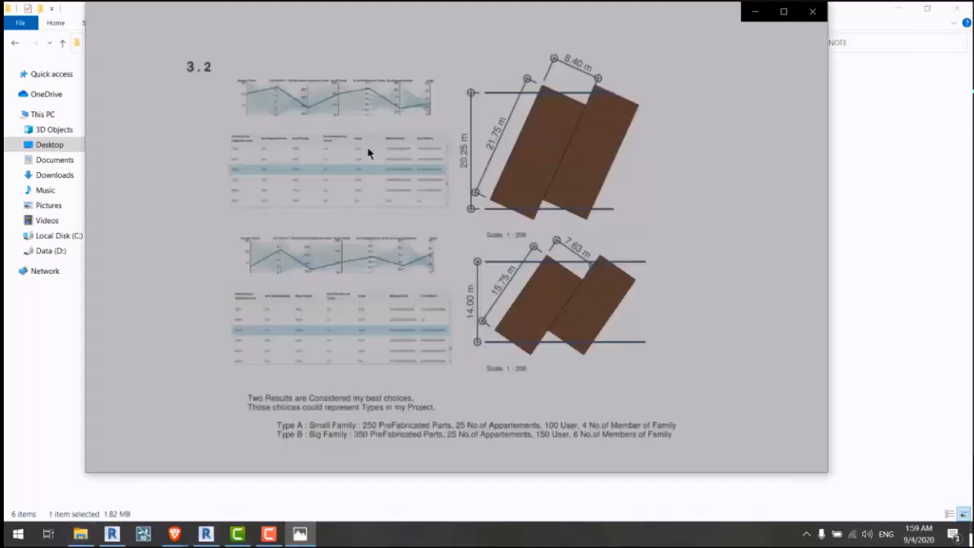
{"action": "key", "text": "Left"}
{"action": "key", "text": "Left"}
{"action": "key", "text": "Left"}
{"action": "key", "text": "Left"}
{"action": "key", "text": "Right"}
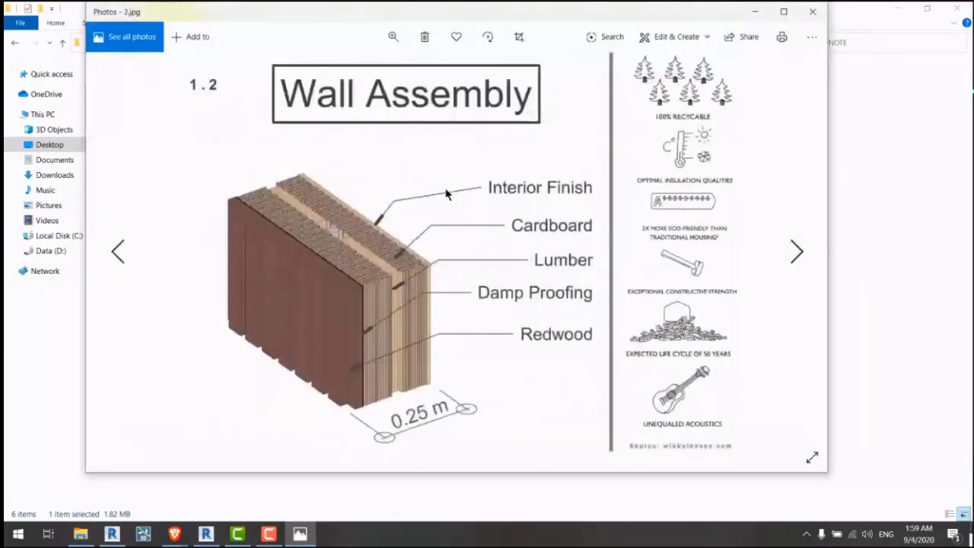
{"action": "key", "text": "Left"}
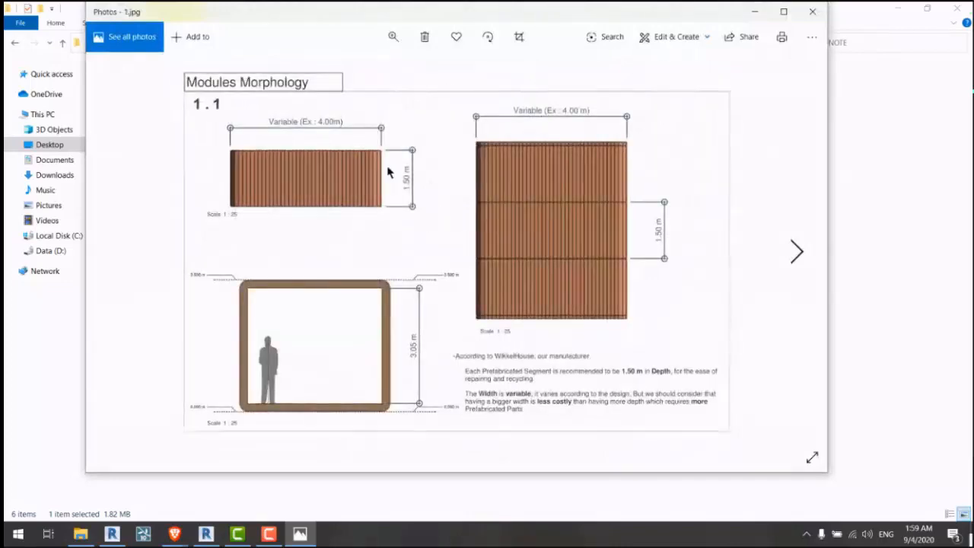
{"action": "key", "text": "Right"}
{"action": "key", "text": "Right"}
{"action": "key", "text": "Right"}
{"action": "key", "text": "Right"}
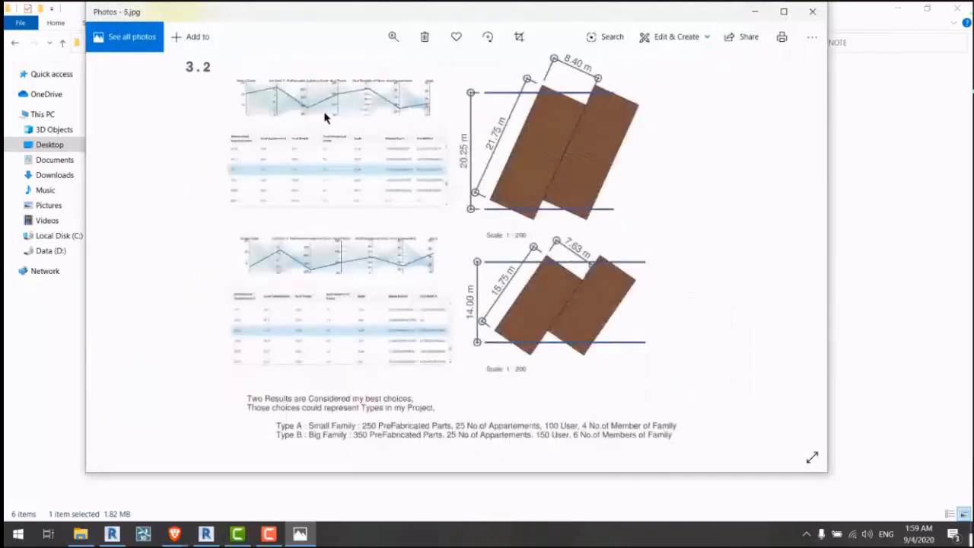
Step: Zoom into 5.jpg's options chart and table, then go back to the 4.jpg formulas page
{"action": "scroll", "coordinate": [309, 113], "scroll_direction": "up", "scroll_amount": 2}
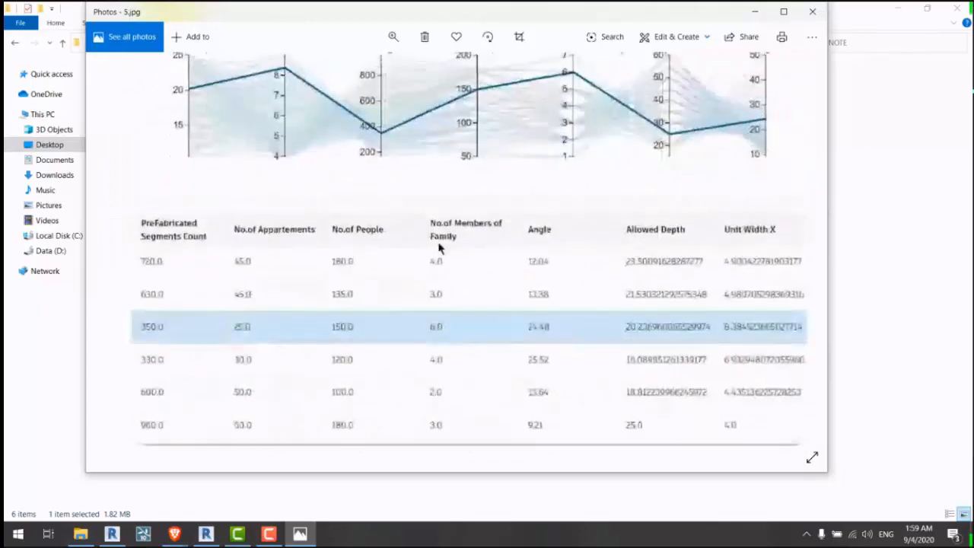
{"action": "scroll", "coordinate": [442, 245], "scroll_direction": "down", "scroll_amount": 1}
{"action": "scroll", "coordinate": [428, 233], "scroll_direction": "up", "scroll_amount": 1}
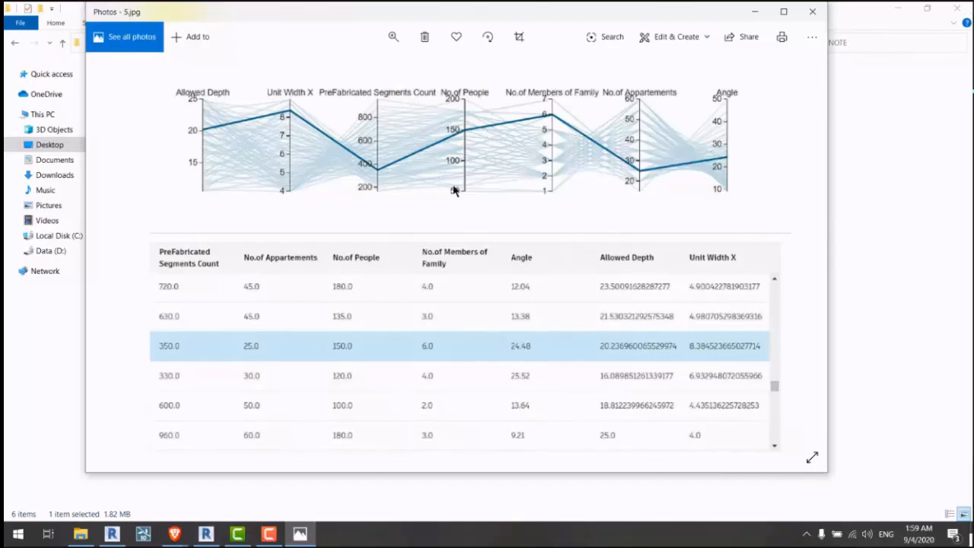
{"action": "left_click_drag", "start_coordinate": [566, 249], "coordinate": [563, 240]}
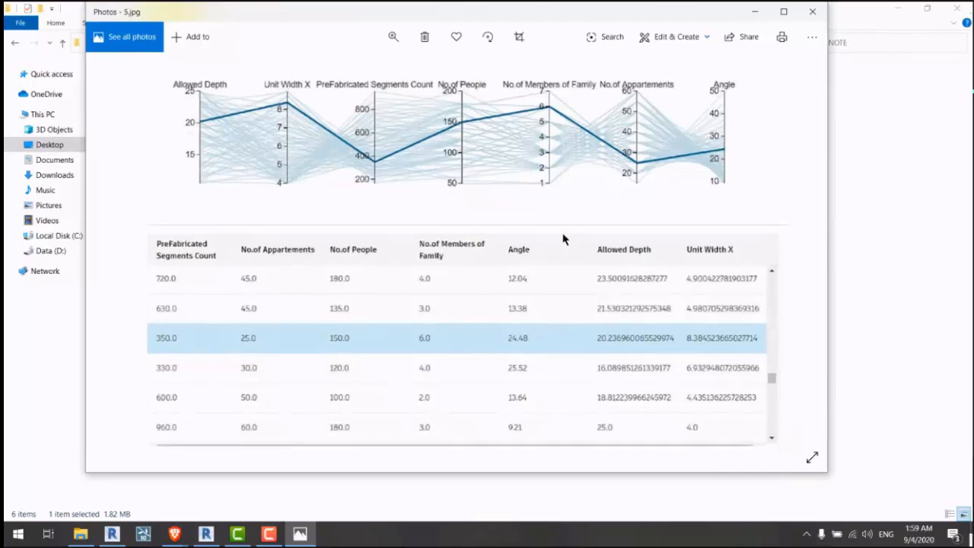
{"action": "double_click", "coordinate": [589, 223]}
{"action": "key", "text": "Left"}
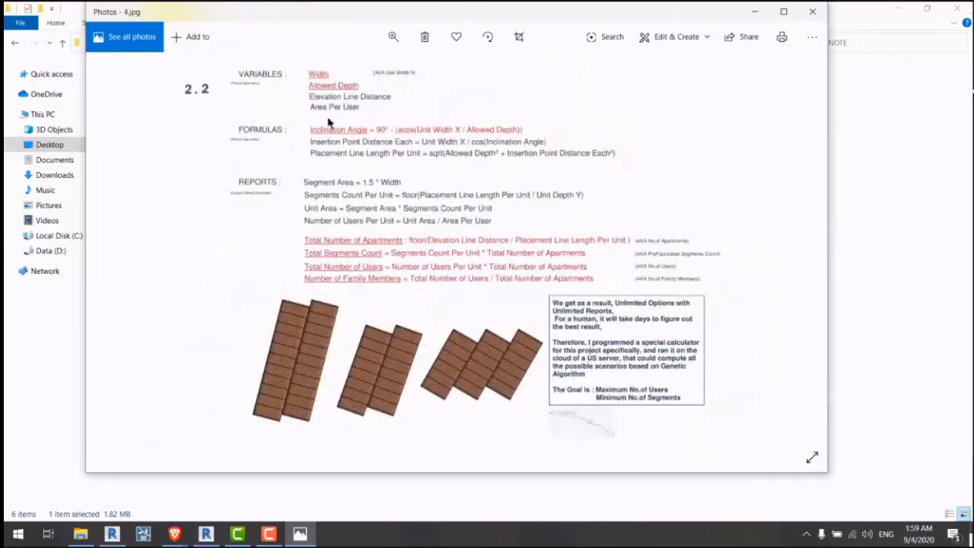
Step: Zoom in on 4.jpg's variables, formulas and reports, then restore the full page
{"action": "double_click", "coordinate": [310, 99]}
{"action": "left_click_drag", "start_coordinate": [501, 283], "coordinate": [370, 226]}
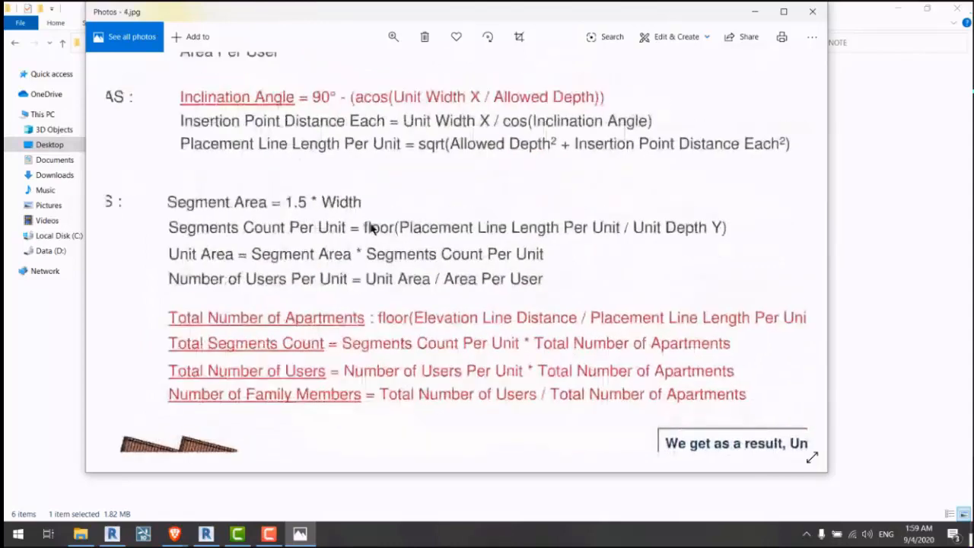
{"action": "left_click_drag", "start_coordinate": [359, 90], "coordinate": [376, 148]}
{"action": "double_click", "coordinate": [403, 187]}
Step: Inspect 5.jpg's results tables, including the 250.0 table, then advance to 6.jpg
{"action": "key", "text": "Right"}
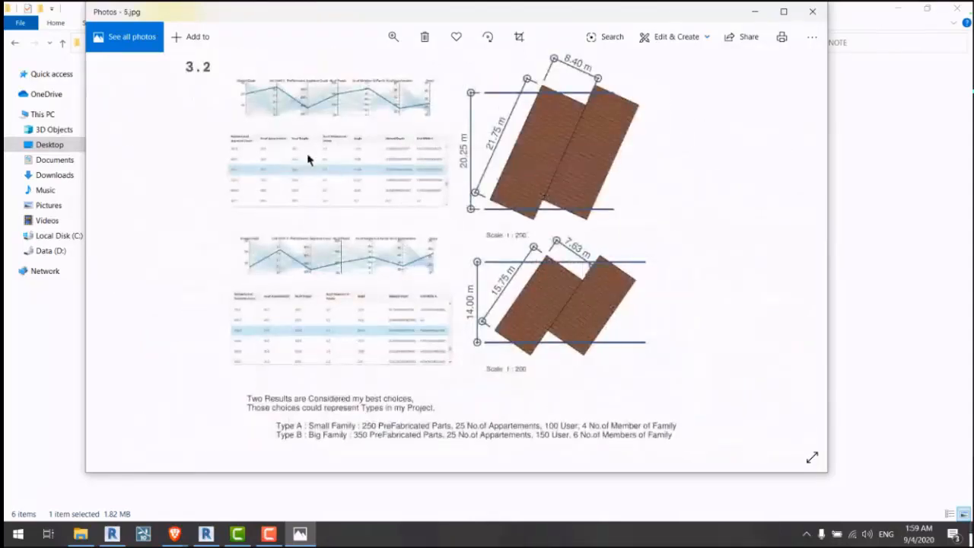
{"action": "scroll", "coordinate": [304, 163], "scroll_direction": "up", "scroll_amount": 2}
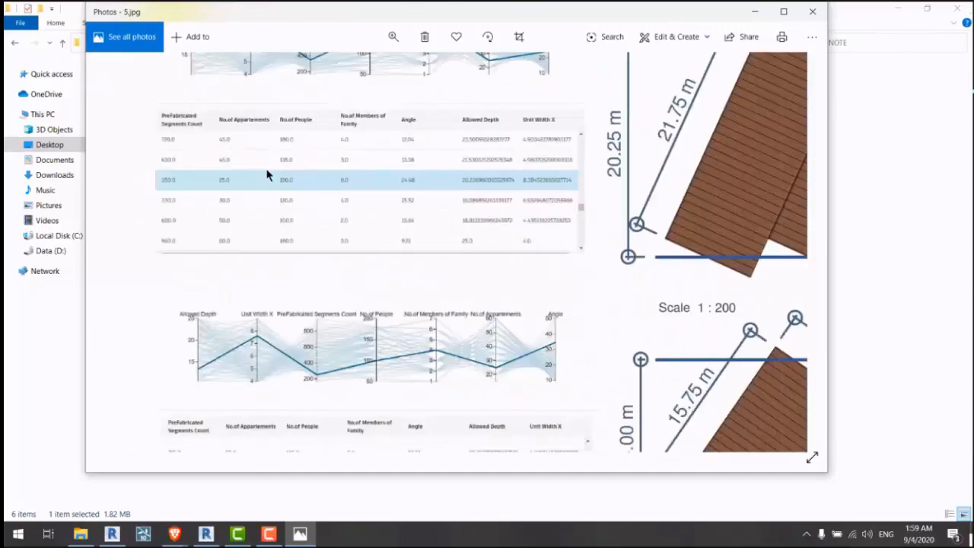
{"action": "left_click_drag", "start_coordinate": [300, 174], "coordinate": [305, 242]}
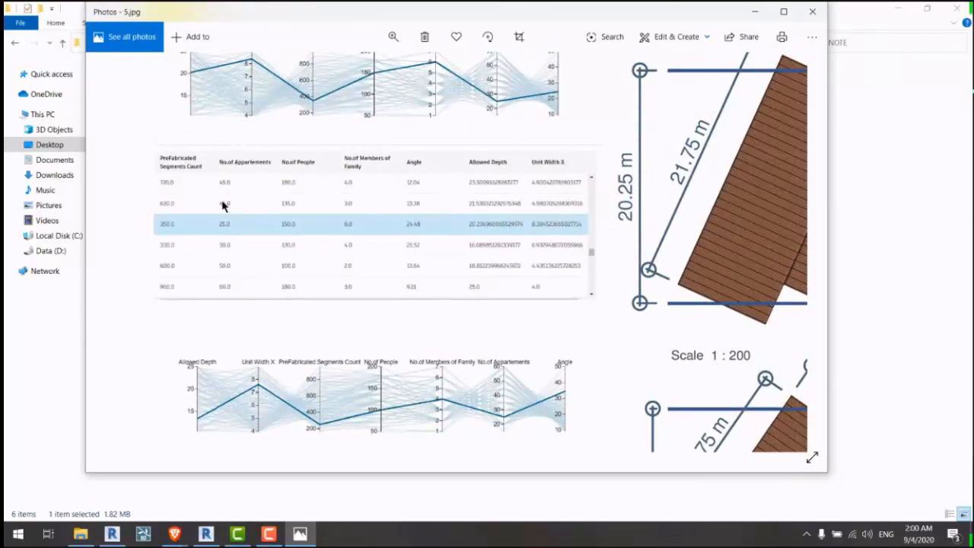
{"action": "scroll", "coordinate": [222, 206], "scroll_direction": "up", "scroll_amount": 3}
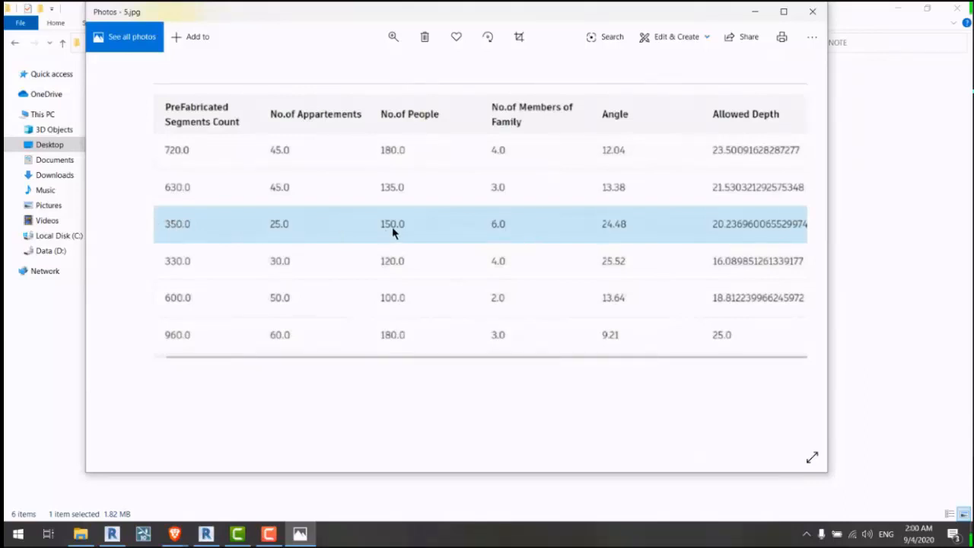
{"action": "left_click_drag", "start_coordinate": [387, 304], "coordinate": [376, 226]}
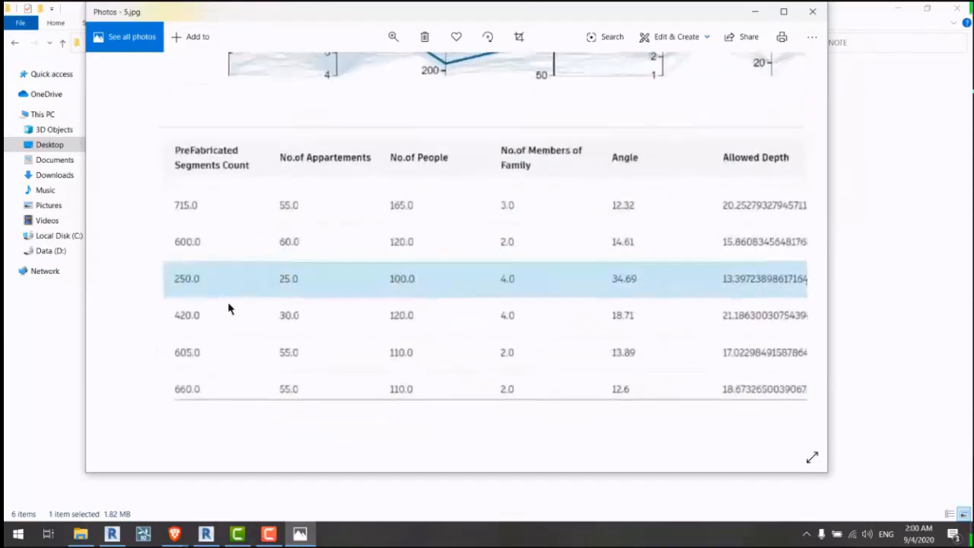
{"action": "double_click", "coordinate": [311, 265]}
{"action": "key", "text": "Right"}
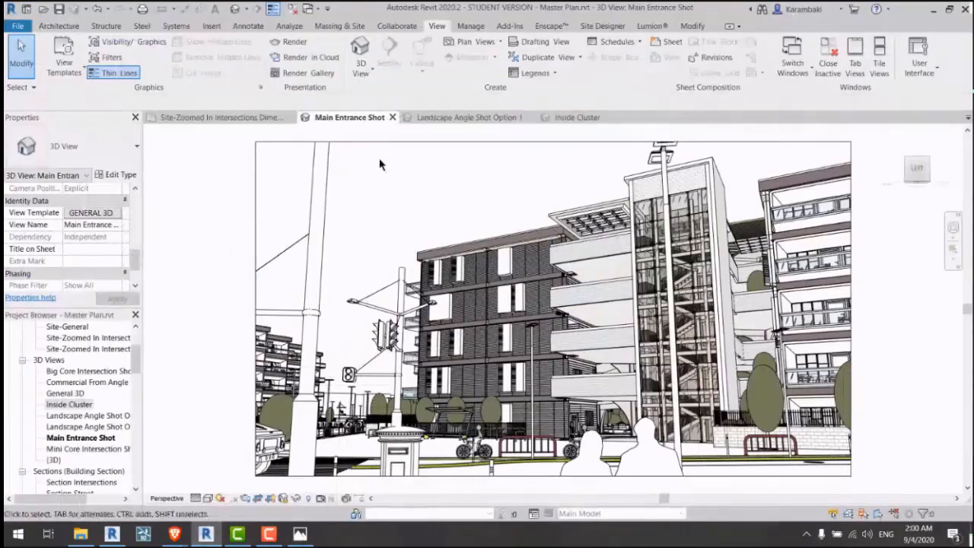
Step: In File Explorer, go up from the NOTE folder to the Desktop folder
{"action": "left_click", "coordinate": [80, 535]}
{"action": "left_click", "coordinate": [328, 312]}
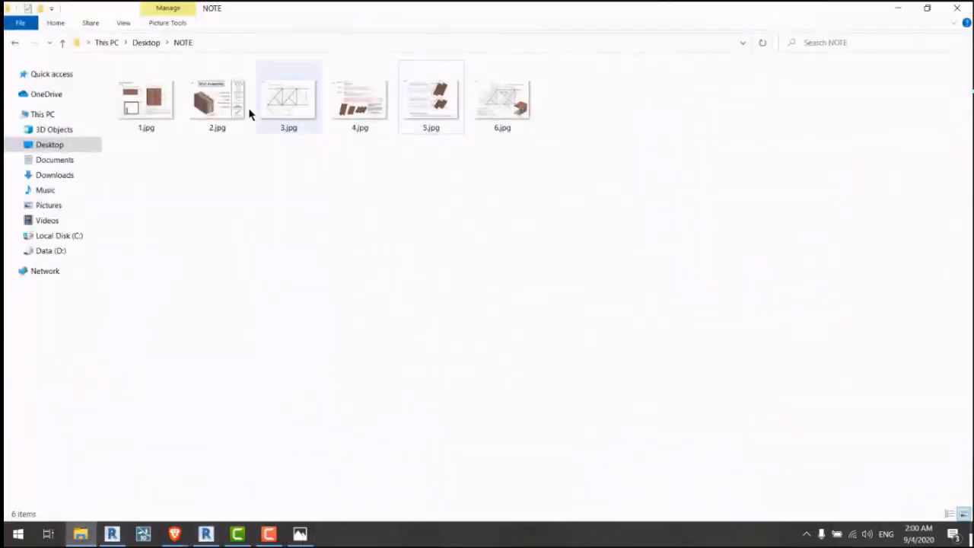
{"action": "left_click", "coordinate": [158, 45]}
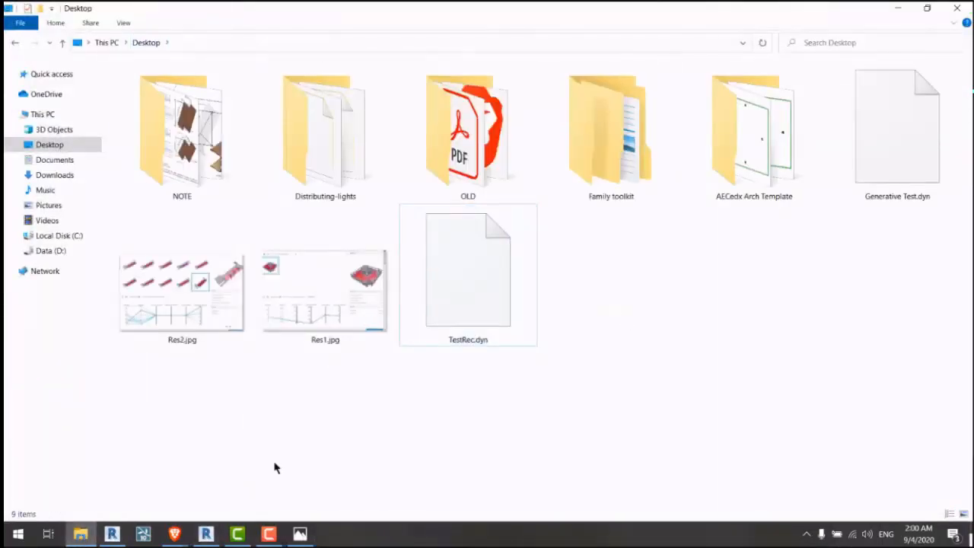
Step: Back in Revit, open Create Study and close it without choosing a study type
{"action": "left_click", "coordinate": [113, 534]}
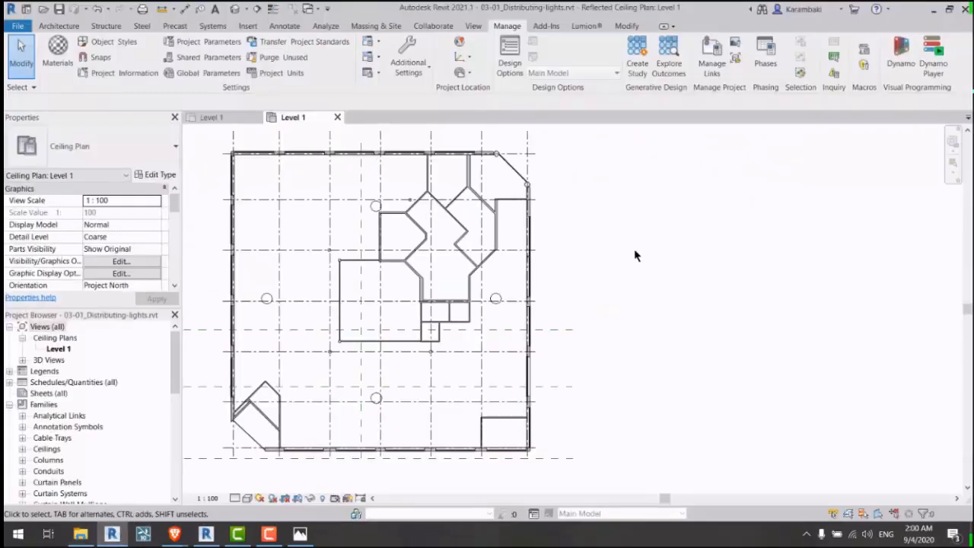
{"action": "left_click", "coordinate": [642, 63]}
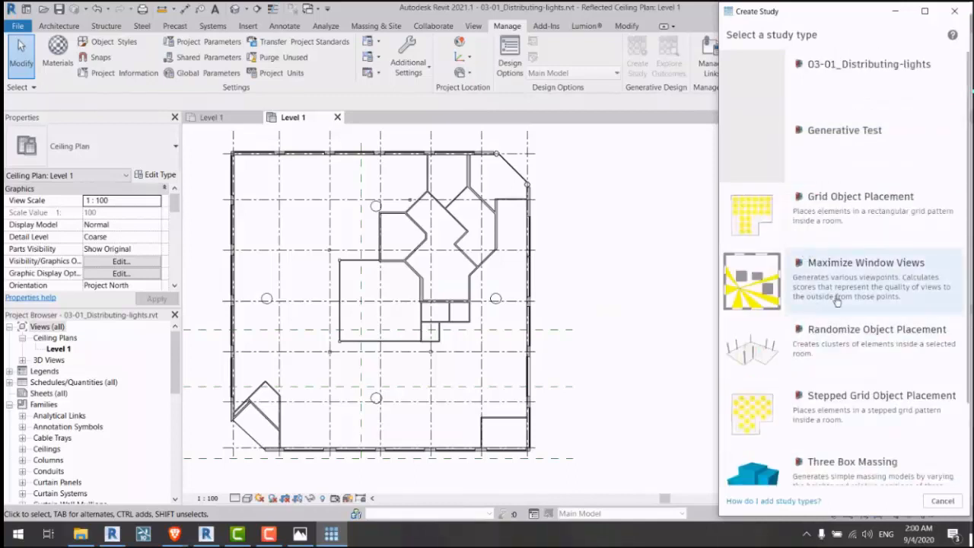
{"action": "scroll", "coordinate": [879, 389], "scroll_direction": "down", "scroll_amount": 2}
{"action": "scroll", "coordinate": [879, 388], "scroll_direction": "up", "scroll_amount": 2}
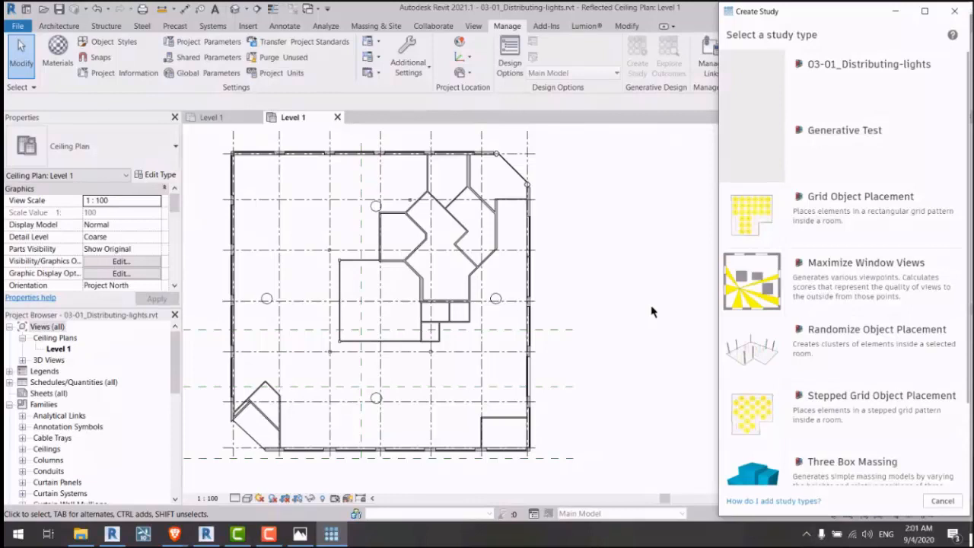
{"action": "left_click", "coordinate": [954, 11]}
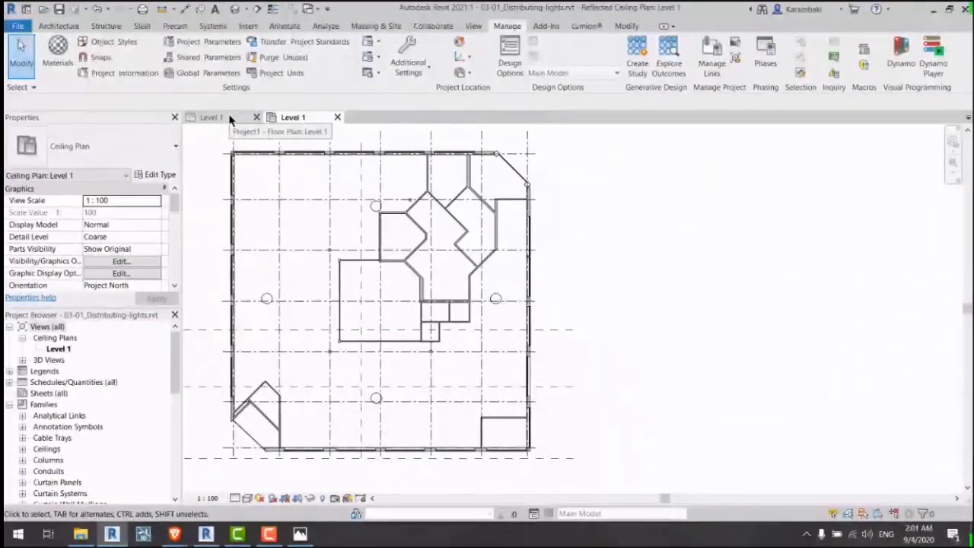
Step: Switch to Project1's Level 1 floor plan and open Create Study, moving it beside the plan
{"action": "left_click", "coordinate": [209, 117]}
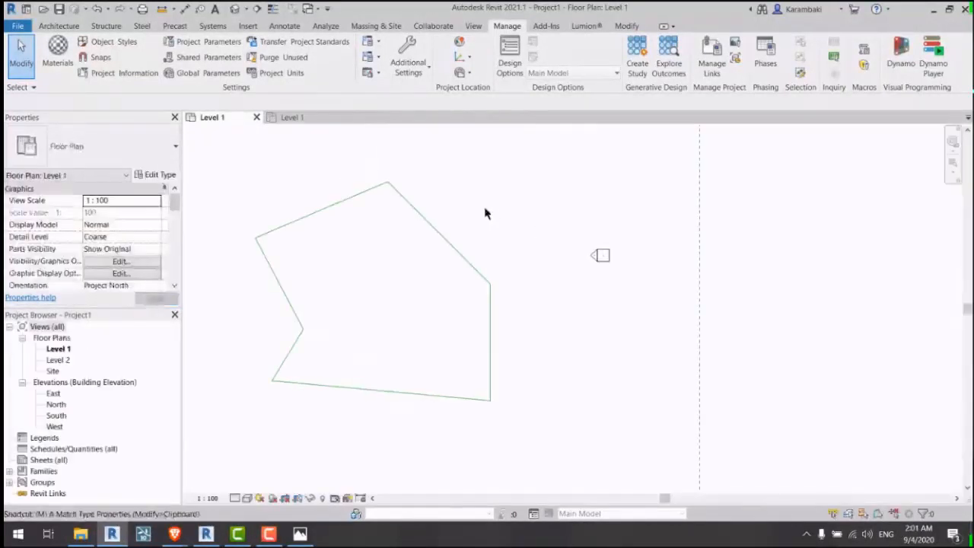
{"action": "key", "text": "u"}
{"action": "key", "text": "n"}
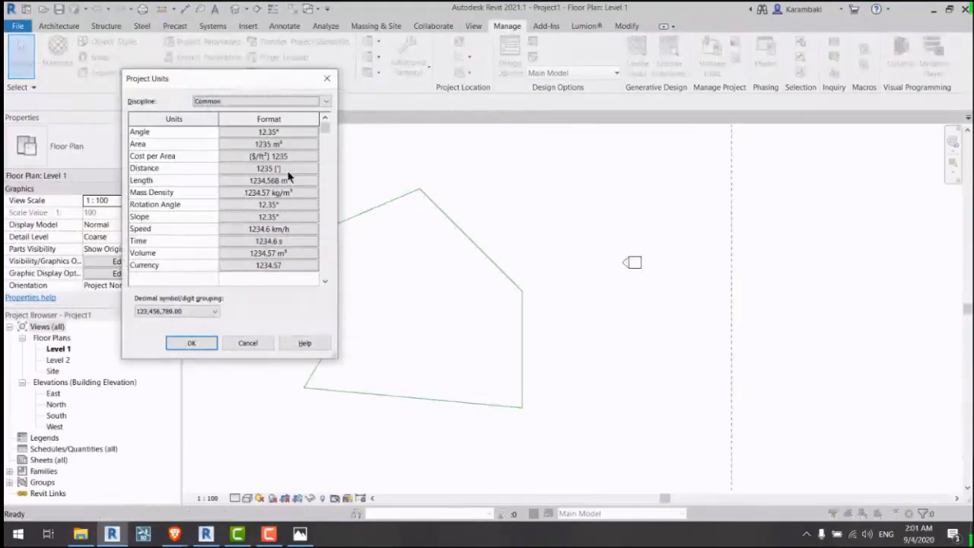
{"action": "key", "text": "Escape"}
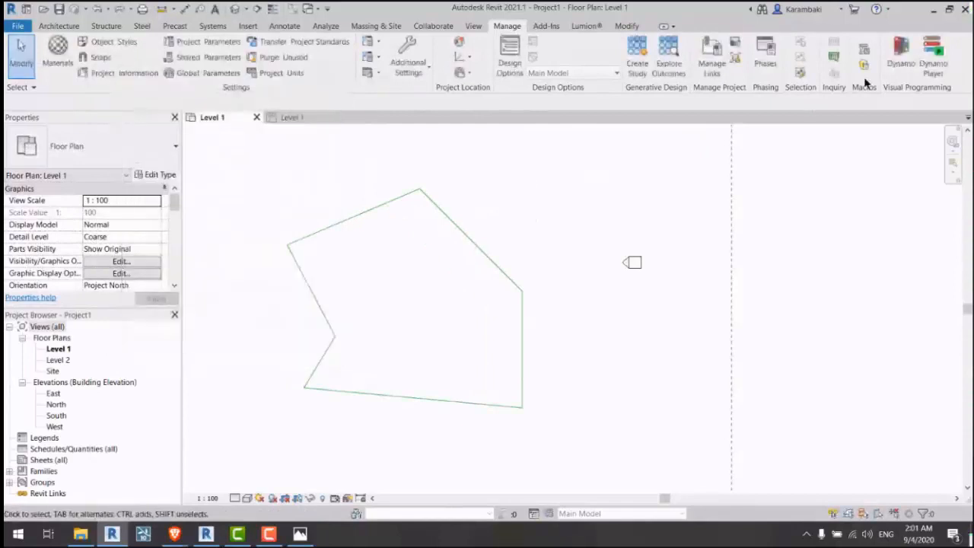
{"action": "left_click", "coordinate": [636, 65]}
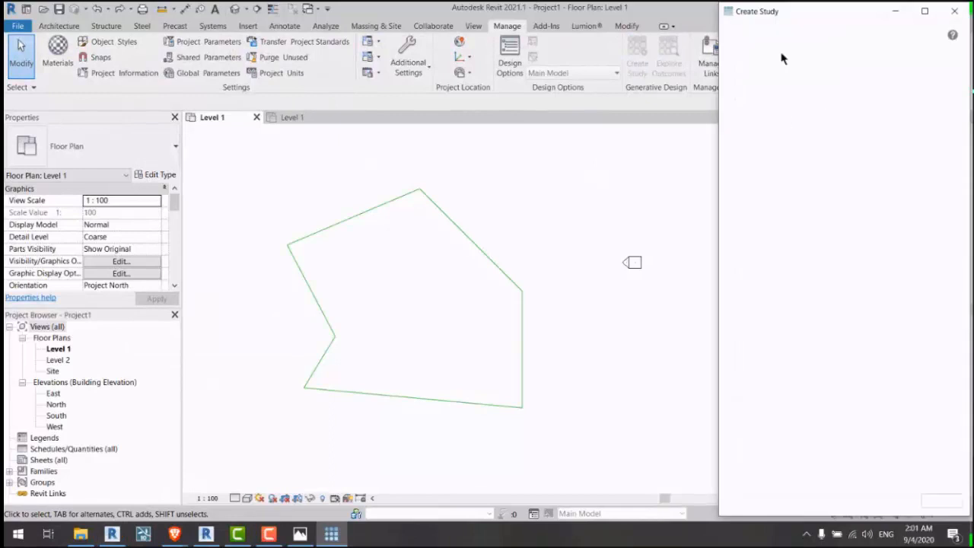
{"action": "left_click_drag", "start_coordinate": [750, 9], "coordinate": [641, 15]}
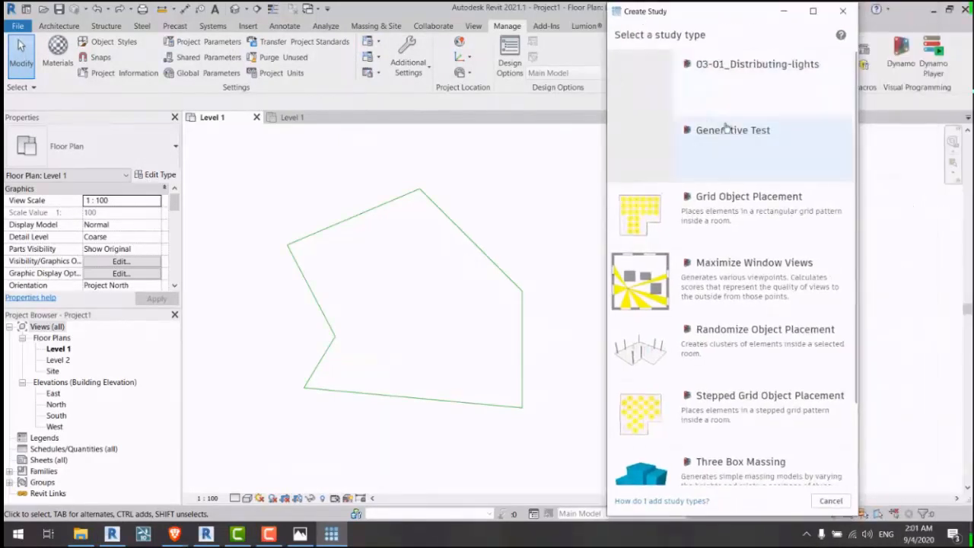
{"action": "scroll", "coordinate": [707, 130], "scroll_direction": "down", "scroll_amount": 2}
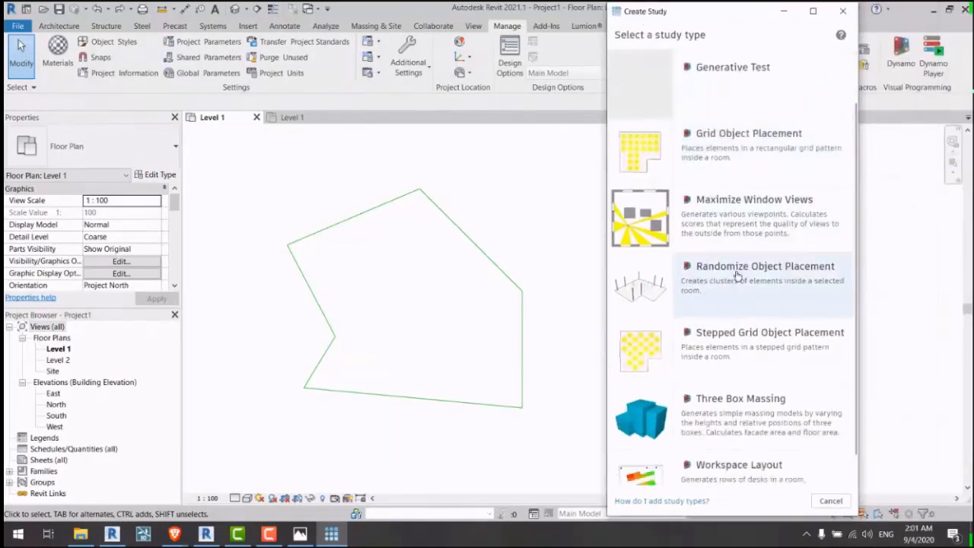
Step: Choose Grid Object Placement and turn the sketched polygon outline into walls
{"action": "left_click", "coordinate": [719, 155]}
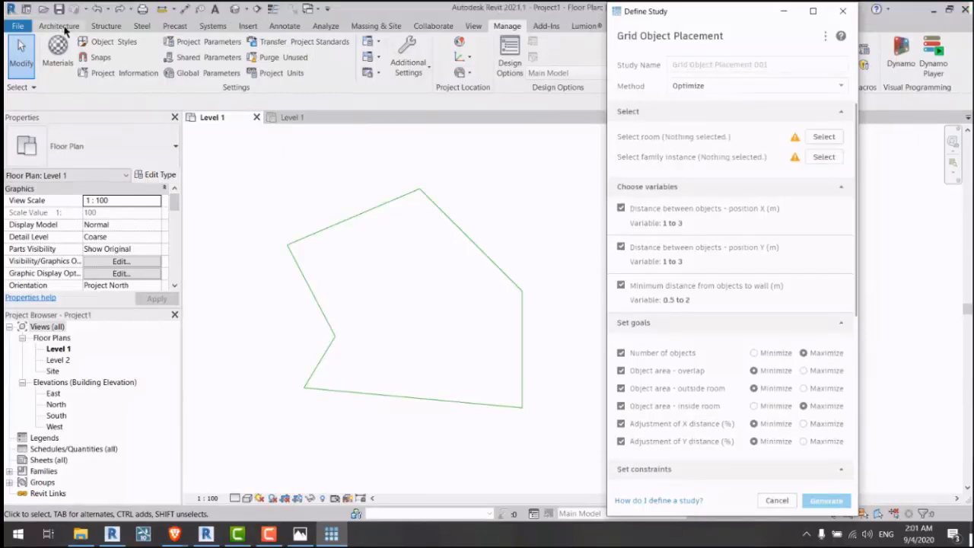
{"action": "left_click", "coordinate": [59, 26]}
{"action": "left_click", "coordinate": [64, 47]}
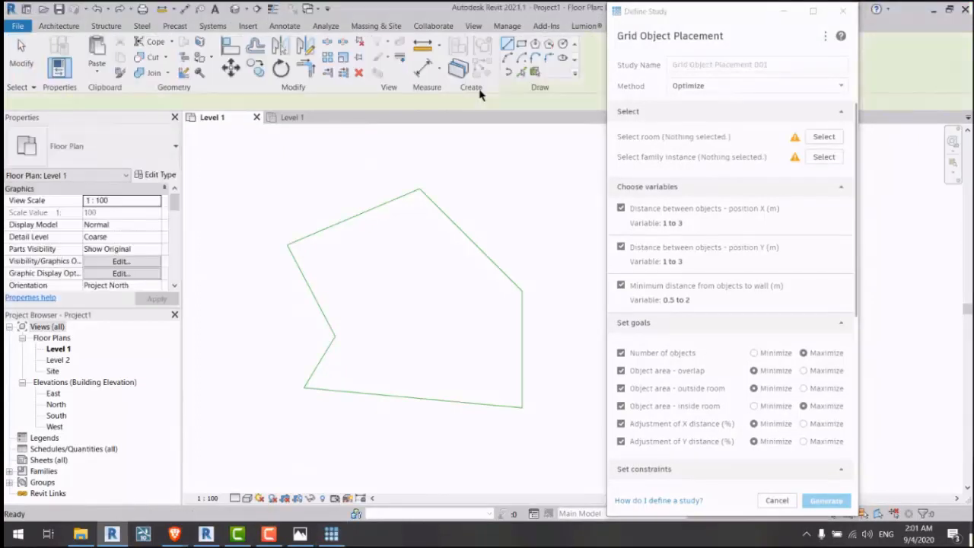
{"action": "left_click", "coordinate": [456, 226]}
{"action": "key", "text": "Escape"}
{"action": "key", "text": "Escape"}
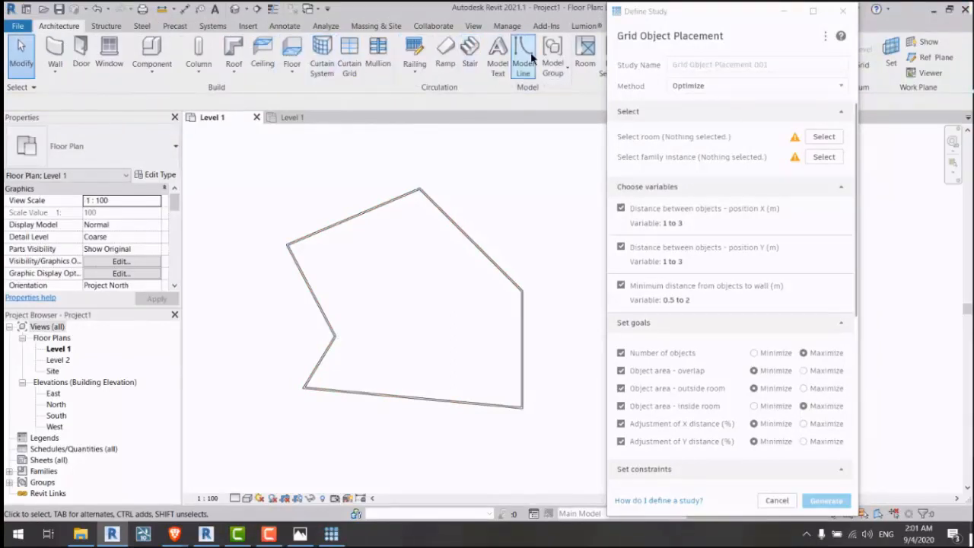
Step: Place a room inside the walled outline and set it as the study's room
{"action": "left_click", "coordinate": [584, 64]}
{"action": "left_click", "coordinate": [413, 314]}
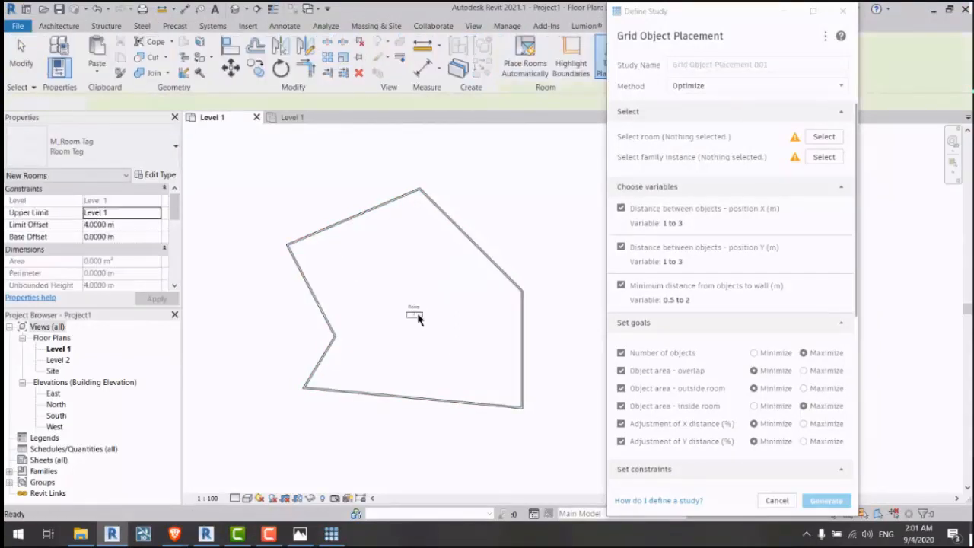
{"action": "key", "text": "Escape"}
{"action": "key", "text": "Escape"}
{"action": "left_click", "coordinate": [825, 145]}
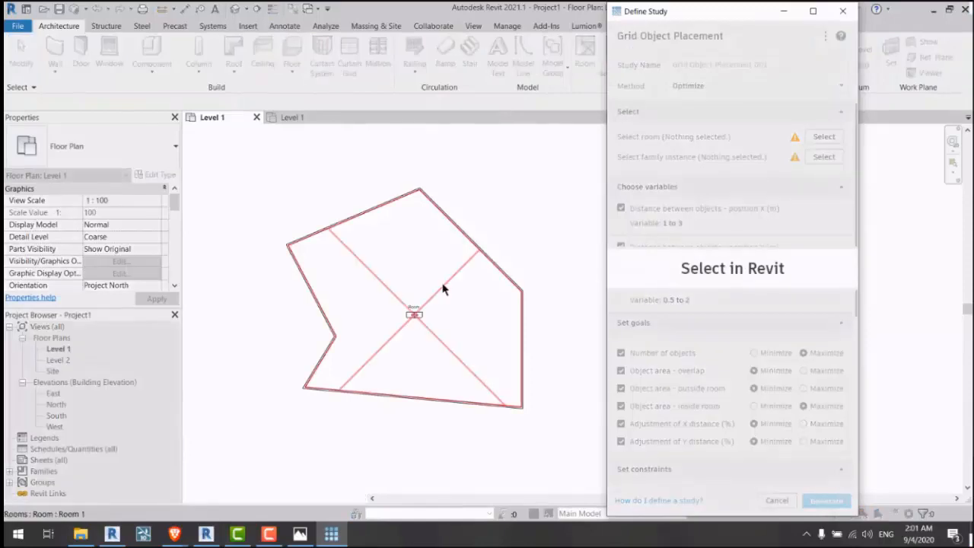
{"action": "left_click", "coordinate": [443, 287]}
Step: Place a desk component above-left of the room and set it as the study's family
{"action": "left_click", "coordinate": [152, 48]}
{"action": "left_click", "coordinate": [269, 192]}
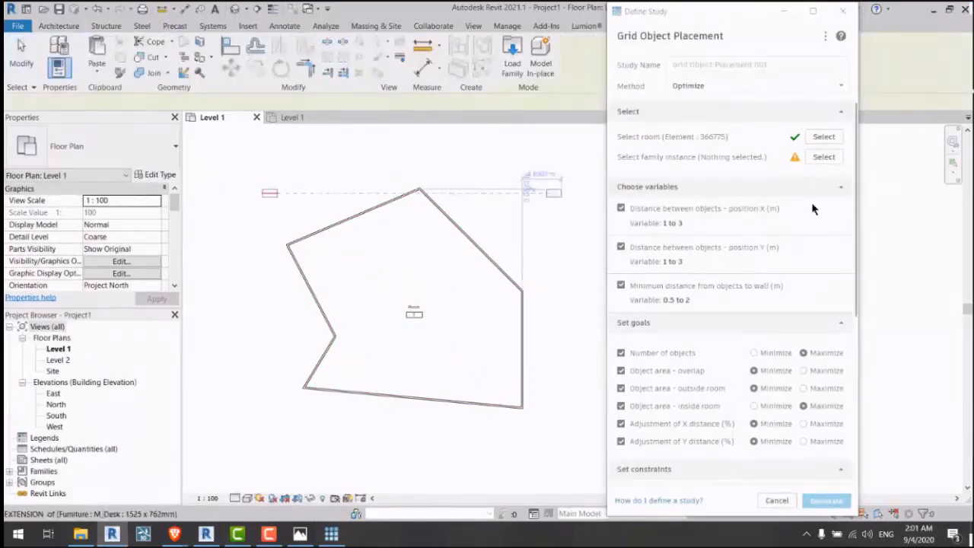
{"action": "key", "text": "Escape"}
{"action": "key", "text": "Escape"}
{"action": "left_click", "coordinate": [823, 156]}
{"action": "left_click", "coordinate": [269, 192]}
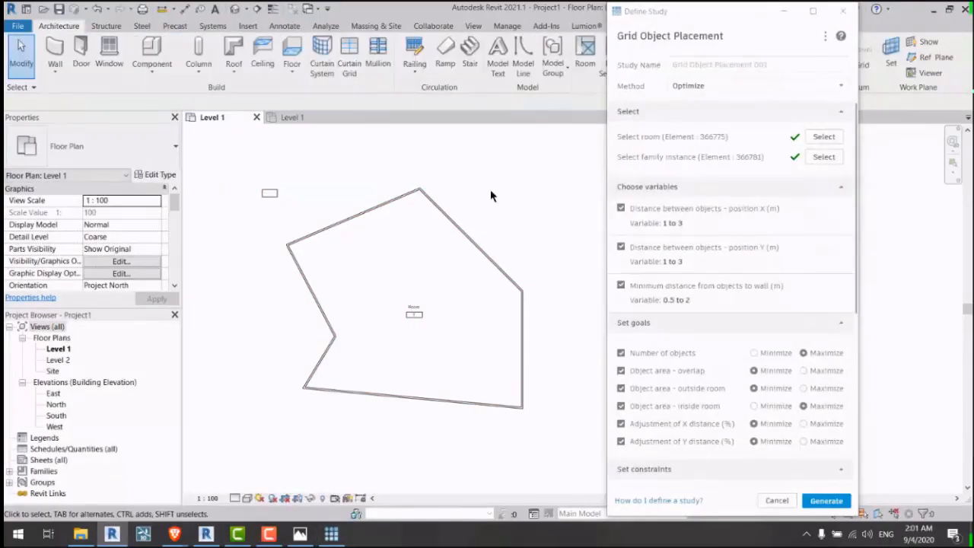
{"action": "middle_click_drag", "start_coordinate": [494, 214], "coordinate": [492, 213]}
Step: Generate the Grid Object Placement study outcomes
{"action": "key", "text": "u"}
{"action": "key", "text": "n"}
{"action": "key", "text": "Escape"}
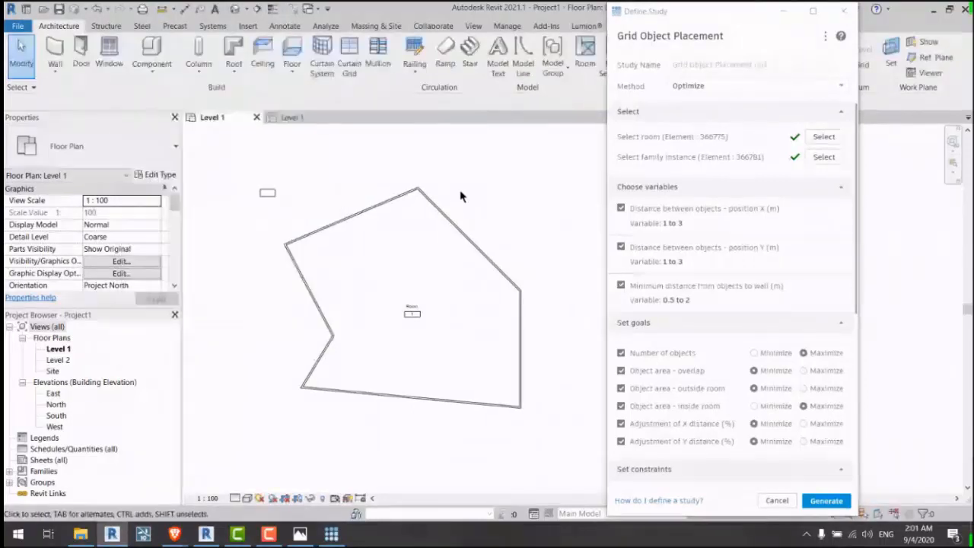
{"action": "scroll", "coordinate": [736, 242], "scroll_direction": "down", "scroll_amount": 5}
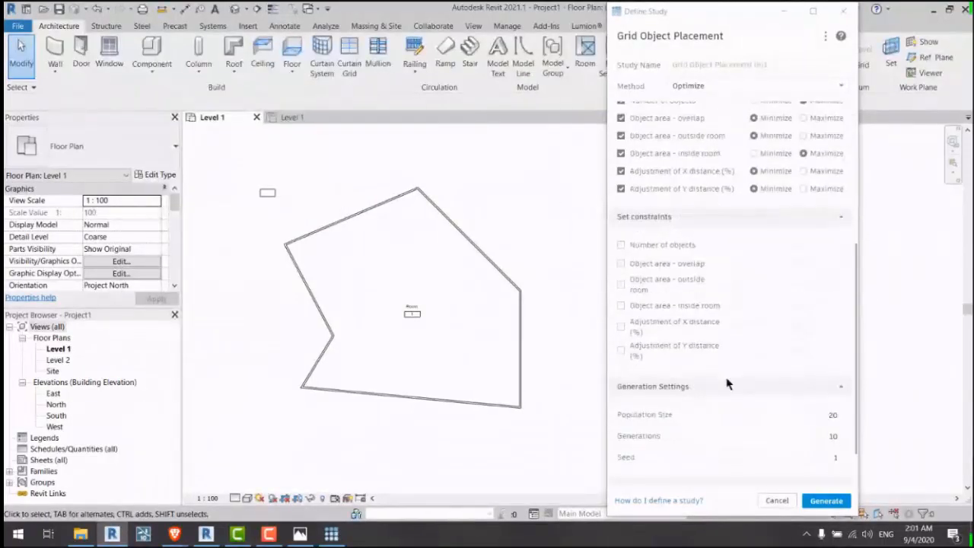
{"action": "scroll", "coordinate": [727, 384], "scroll_direction": "down", "scroll_amount": 3}
{"action": "left_click", "coordinate": [811, 501]}
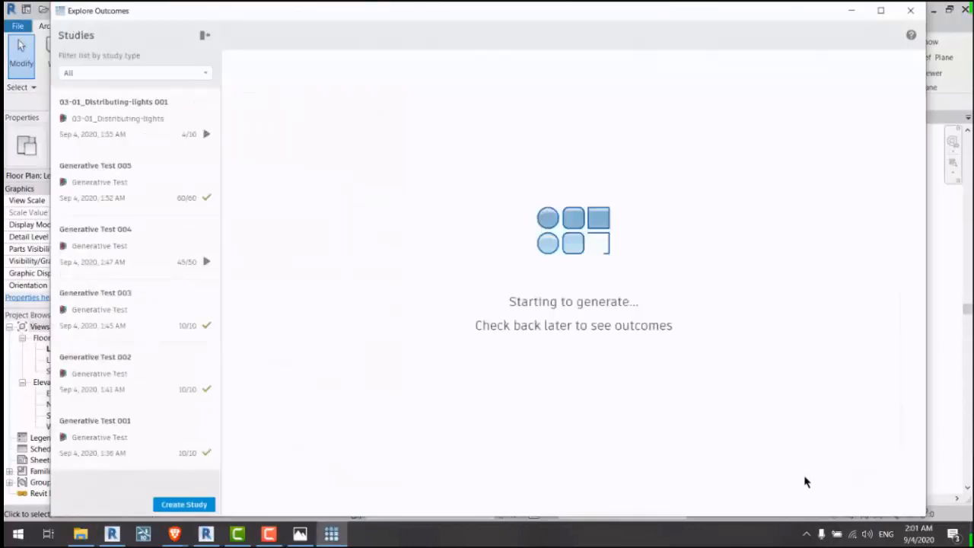
Step: Shrink the Explore Outcomes window to reveal the floor plan
{"action": "left_click_drag", "start_coordinate": [52, 2], "coordinate": [480, 74]}
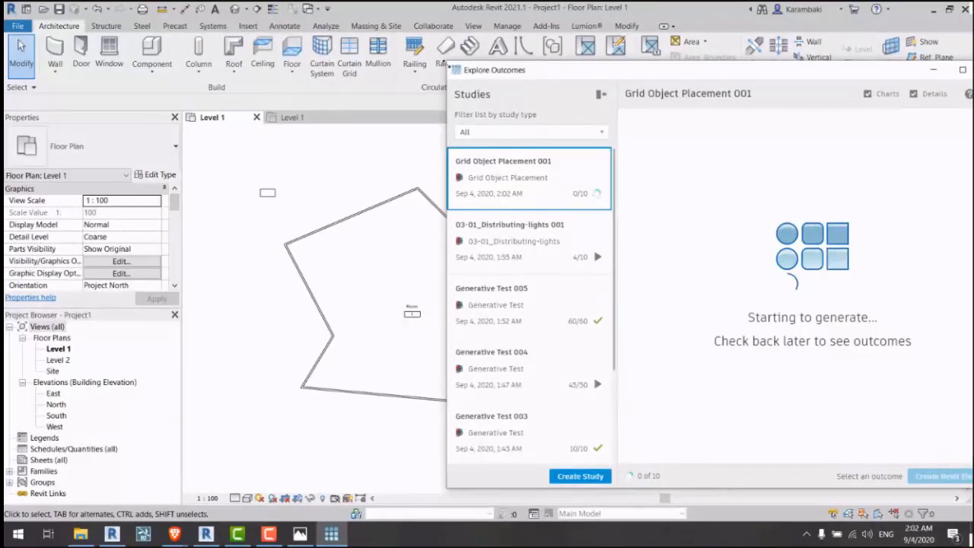
{"action": "left_click_drag", "start_coordinate": [448, 66], "coordinate": [355, 45]}
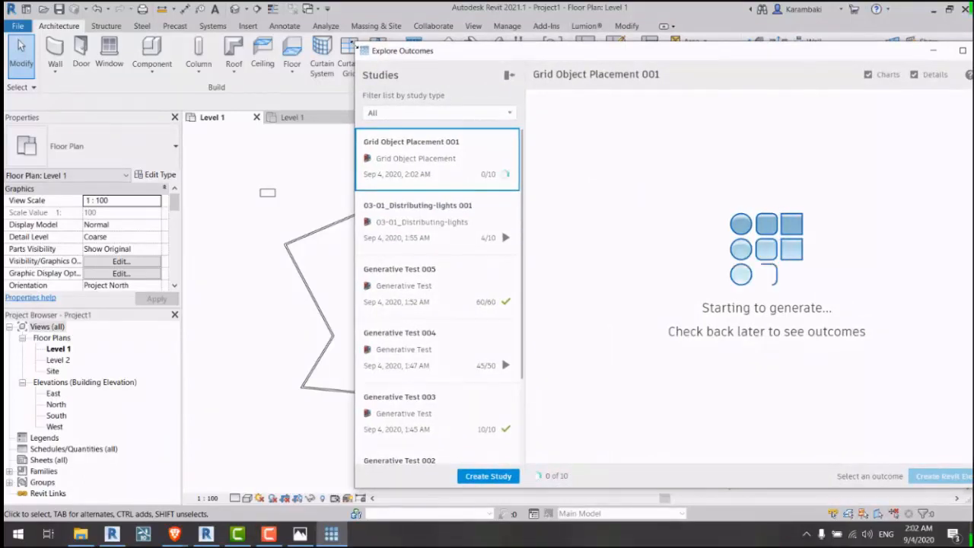
{"action": "left_click_drag", "start_coordinate": [355, 46], "coordinate": [367, 45]}
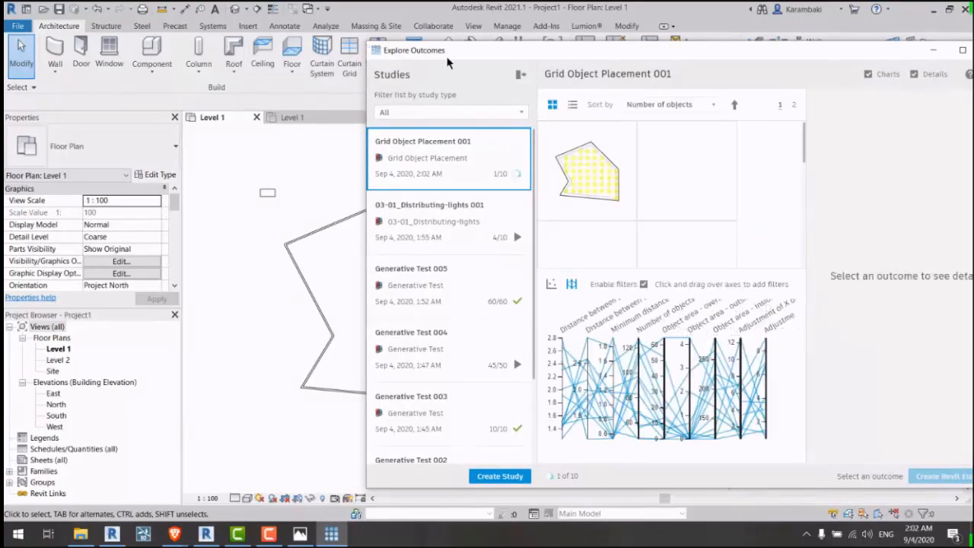
Step: Choose the first outcome and create its desk grid as Revit elements
{"action": "left_click", "coordinate": [647, 184]}
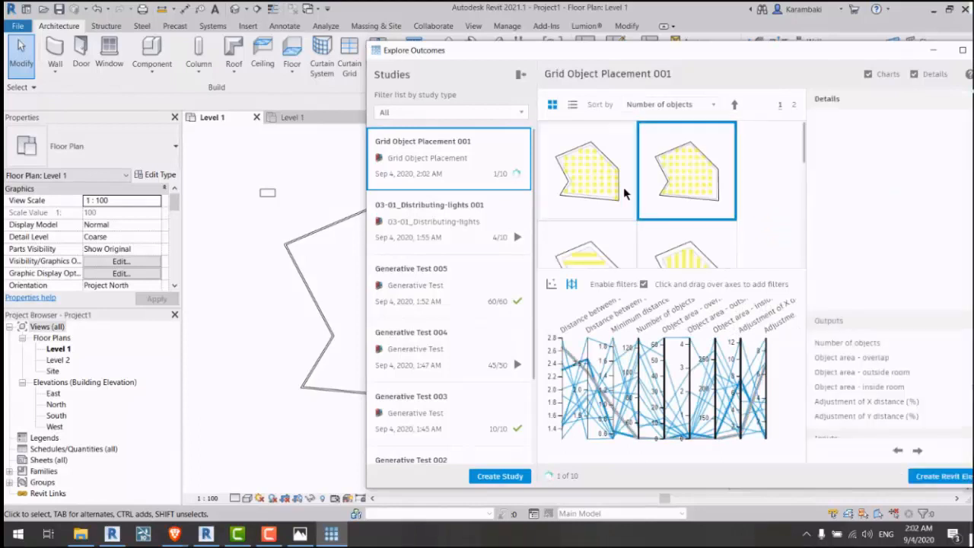
{"action": "left_click", "coordinate": [623, 190]}
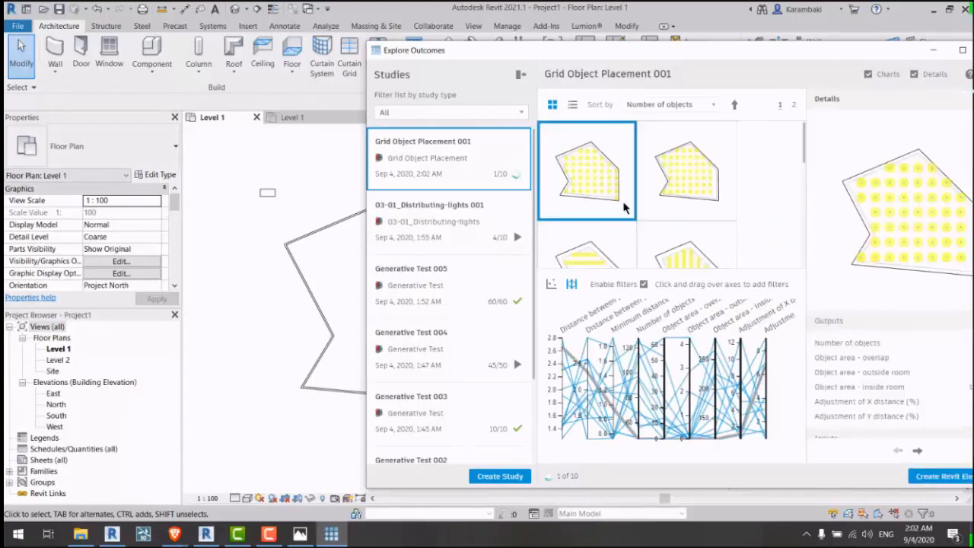
{"action": "left_click", "coordinate": [931, 478]}
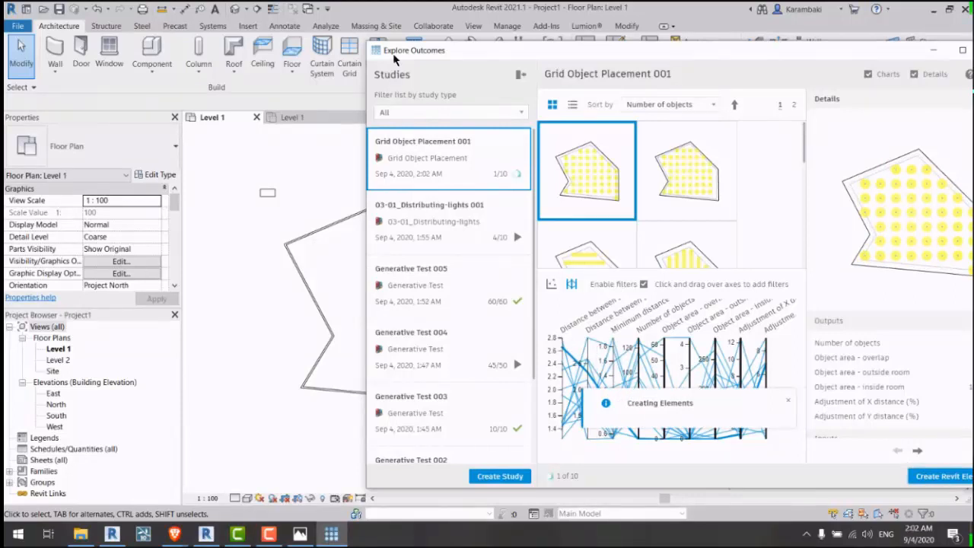
{"action": "left_click_drag", "start_coordinate": [393, 54], "coordinate": [476, 32]}
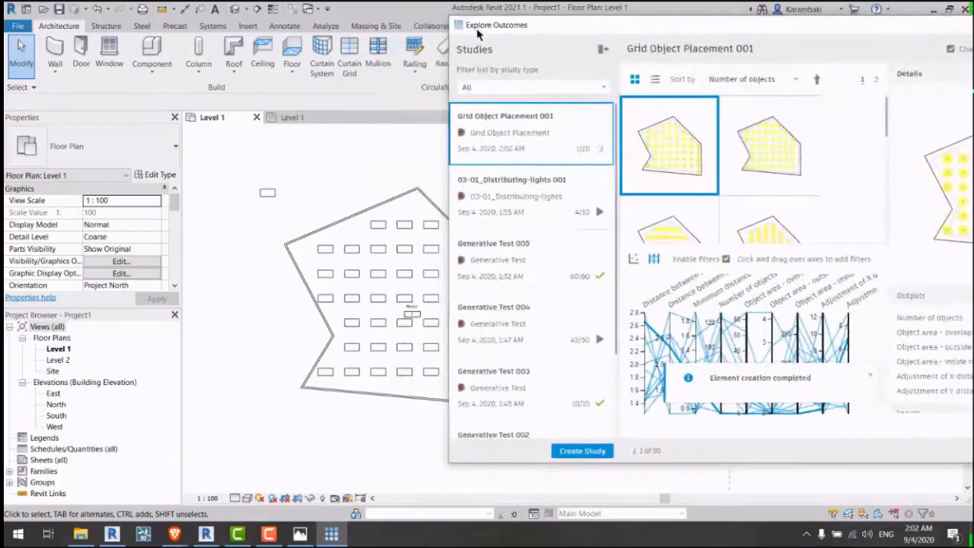
{"action": "left_click_drag", "start_coordinate": [478, 35], "coordinate": [479, 37]}
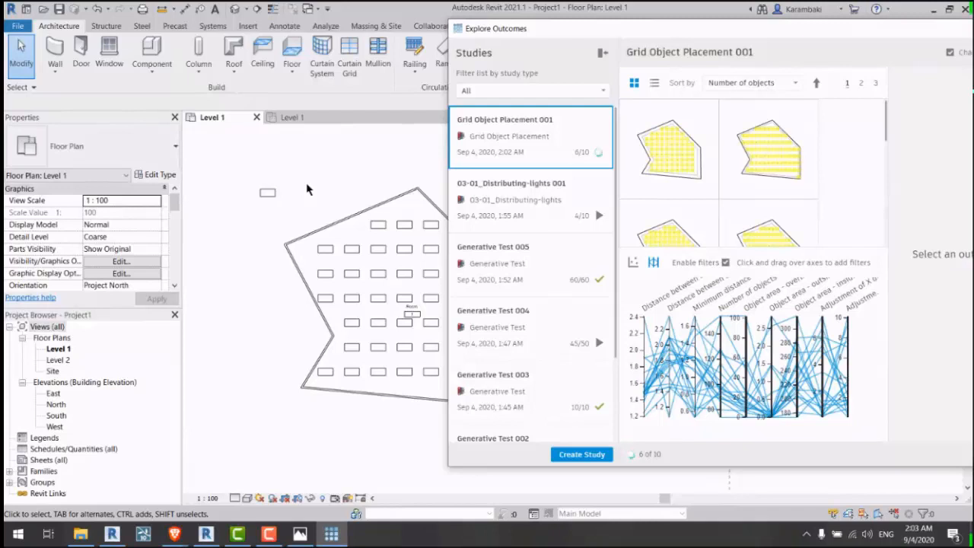
Step: Bring the Explore Outcomes window fully on screen, then close it
{"action": "left_click", "coordinate": [369, 191]}
{"action": "left_click", "coordinate": [330, 534]}
{"action": "left_click_drag", "start_coordinate": [533, 34], "coordinate": [352, 36]}
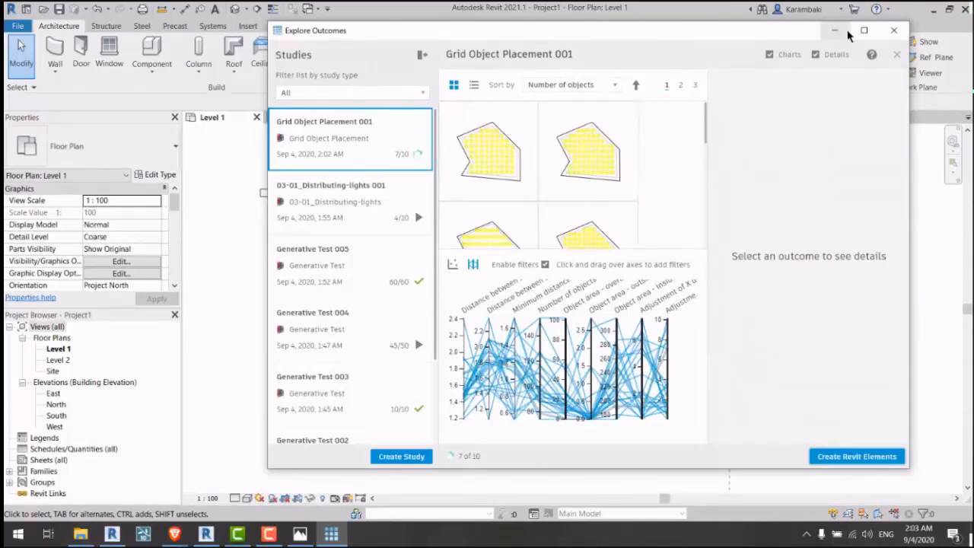
{"action": "left_click", "coordinate": [893, 30]}
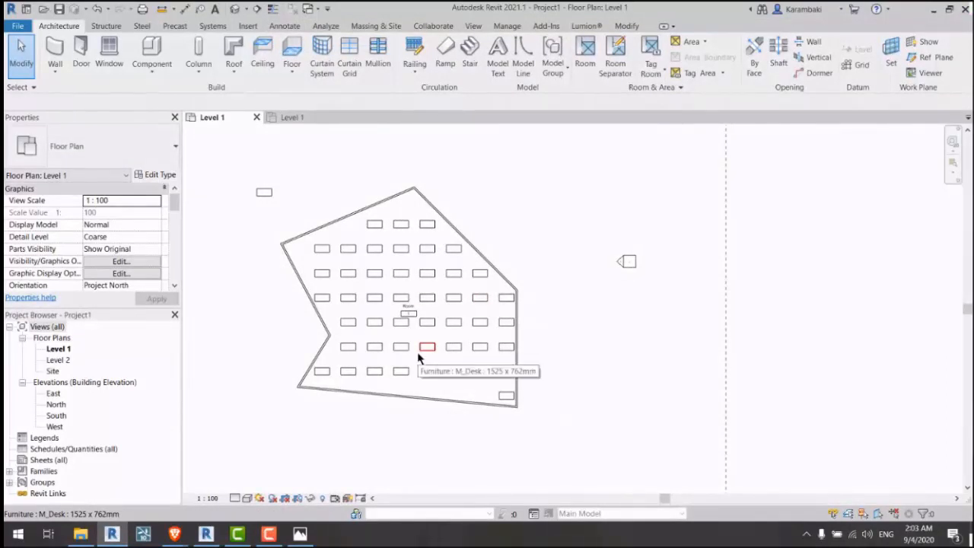
Step: Open the default 3D view and orbit to look down into the room of desks
{"action": "scroll", "coordinate": [418, 355], "scroll_direction": "up", "scroll_amount": 2}
{"action": "left_click", "coordinate": [235, 9]}
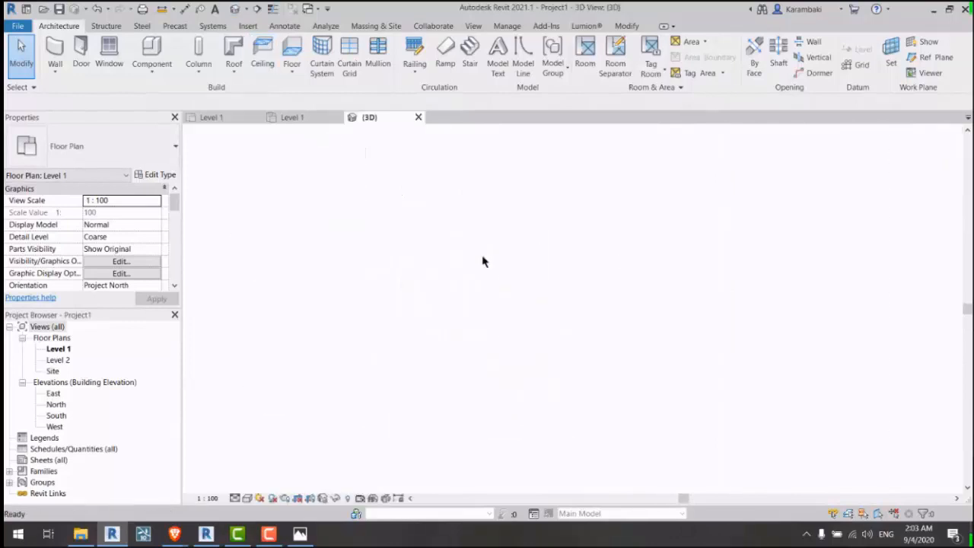
{"action": "scroll", "coordinate": [532, 297], "scroll_direction": "up", "scroll_amount": 5}
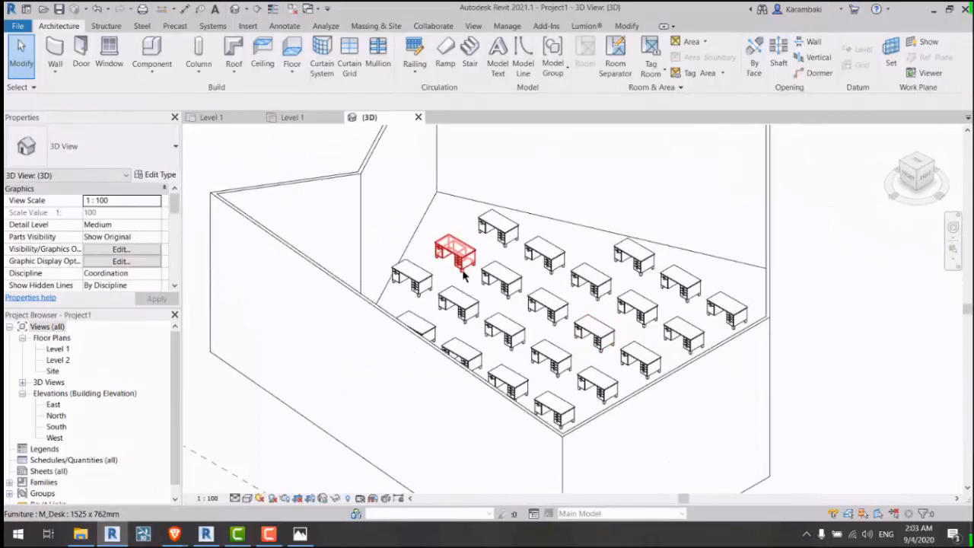
{"action": "scroll", "coordinate": [463, 275], "scroll_direction": "down", "scroll_amount": 3}
{"action": "middle_click_drag", "start_coordinate": [463, 276], "coordinate": [541, 311], "text": "shift"}
{"action": "middle_click_drag", "start_coordinate": [698, 300], "coordinate": [678, 302]}
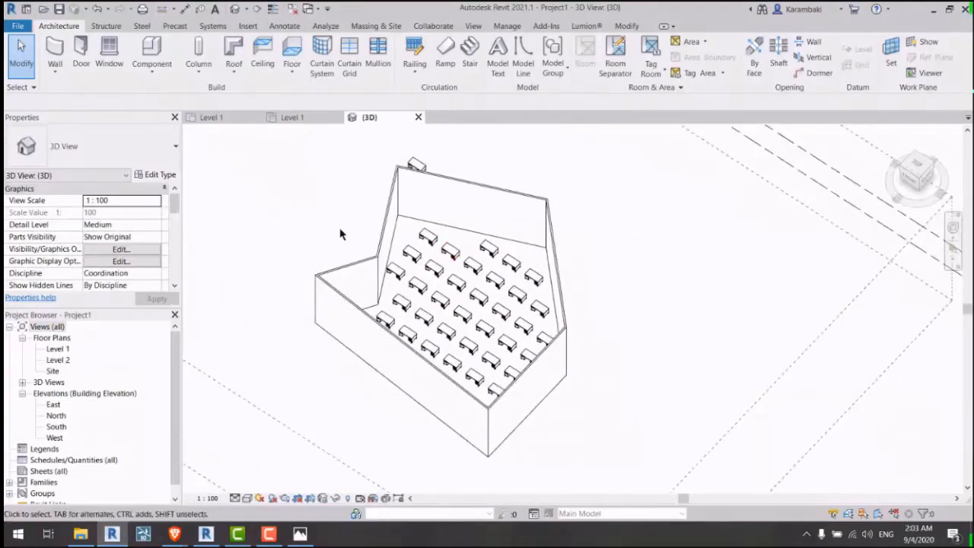
Step: Select a few desks in the room, then cancel the Create Study chooser from Manage
{"action": "left_click_drag", "start_coordinate": [306, 211], "coordinate": [484, 278]}
{"action": "left_click", "coordinate": [621, 279]}
{"action": "middle_click_drag", "start_coordinate": [621, 280], "coordinate": [598, 285]}
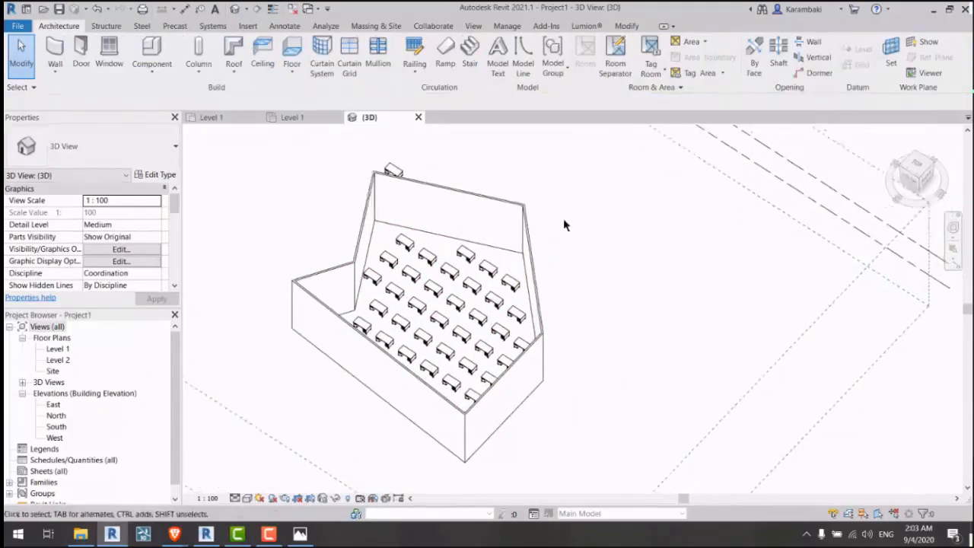
{"action": "left_click", "coordinate": [507, 26]}
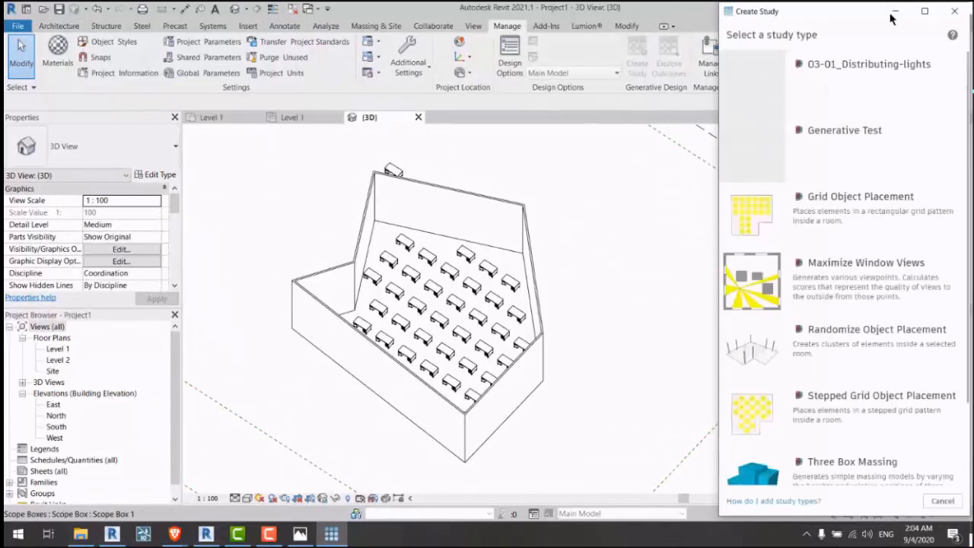
{"action": "left_click", "coordinate": [894, 11]}
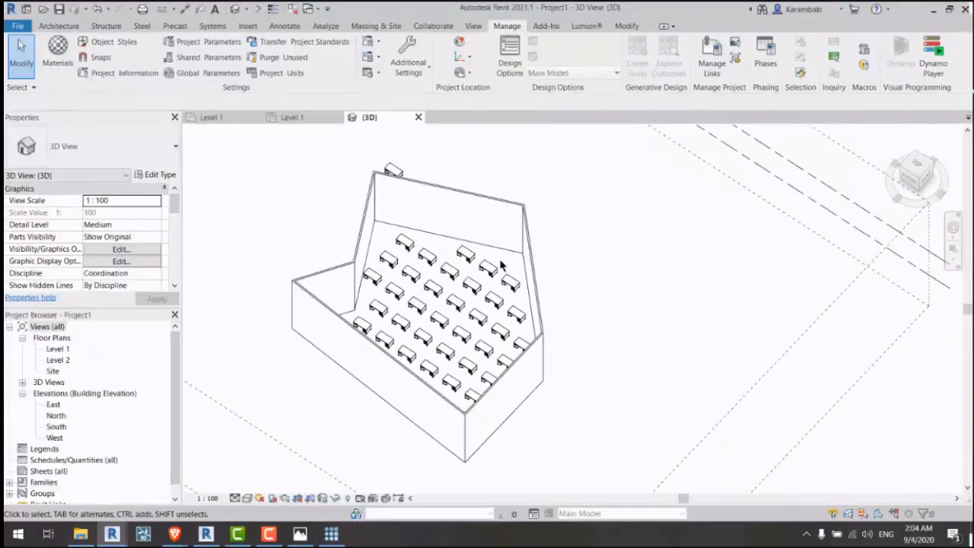
Step: Start a blank graph with a Select Multiple Model Elements node marked as a study input
{"action": "mouse_move", "coordinate": [112, 534]}
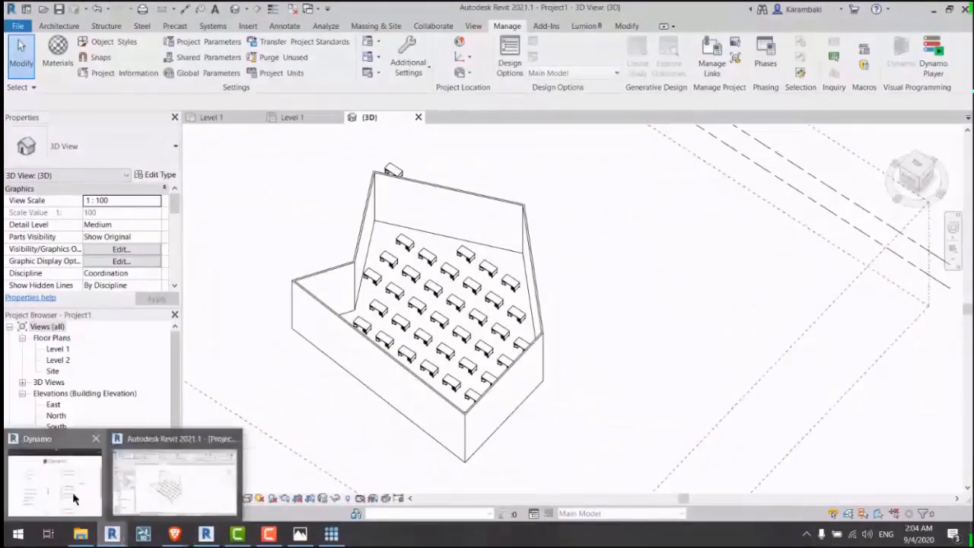
{"action": "left_click", "coordinate": [75, 498]}
{"action": "left_click", "coordinate": [246, 172]}
{"action": "left_click", "coordinate": [125, 344]}
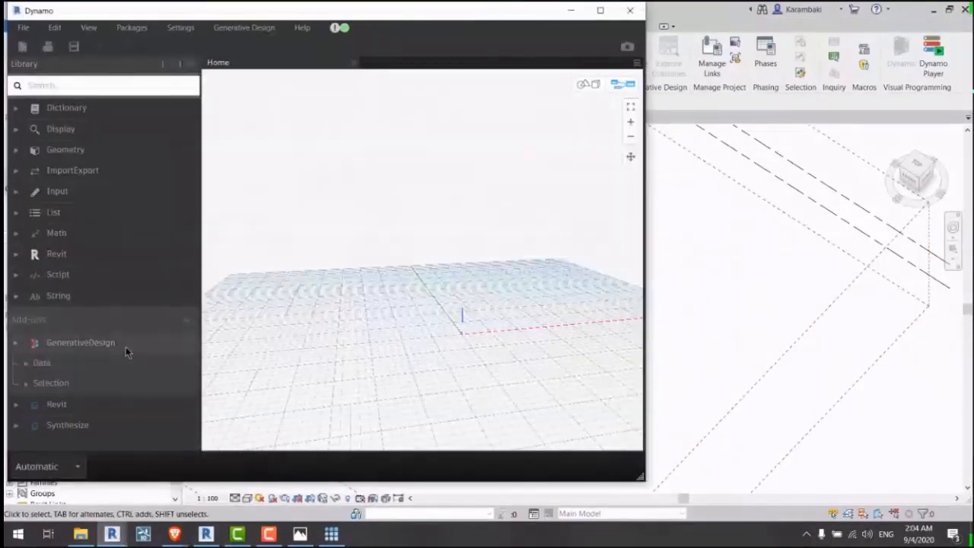
{"action": "left_click", "coordinate": [76, 382]}
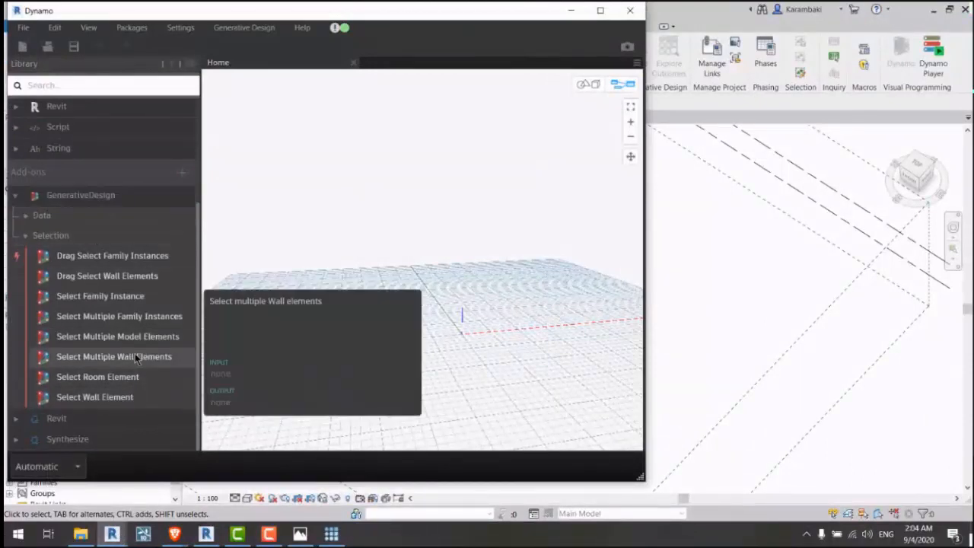
{"action": "left_click", "coordinate": [147, 335]}
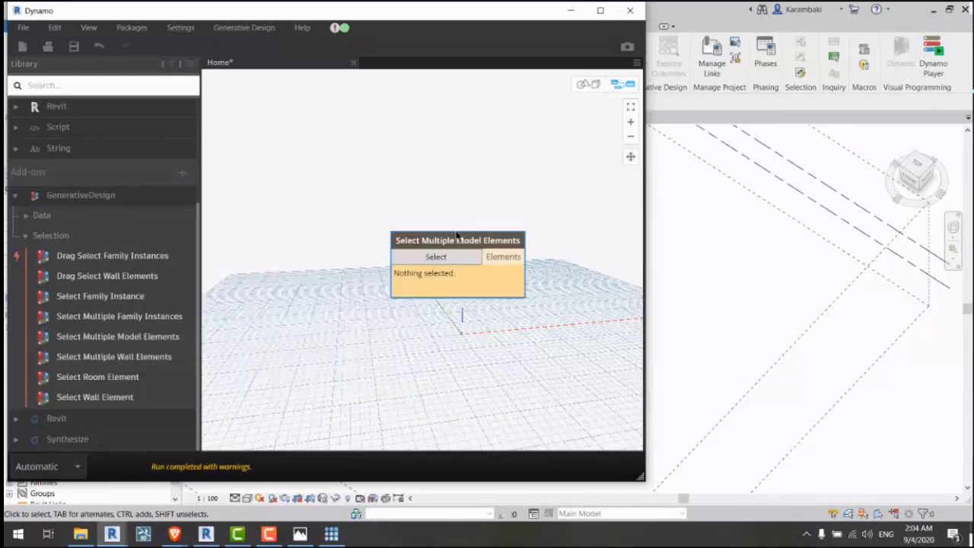
{"action": "left_click_drag", "start_coordinate": [454, 235], "coordinate": [344, 137]}
{"action": "right_click", "coordinate": [344, 140]}
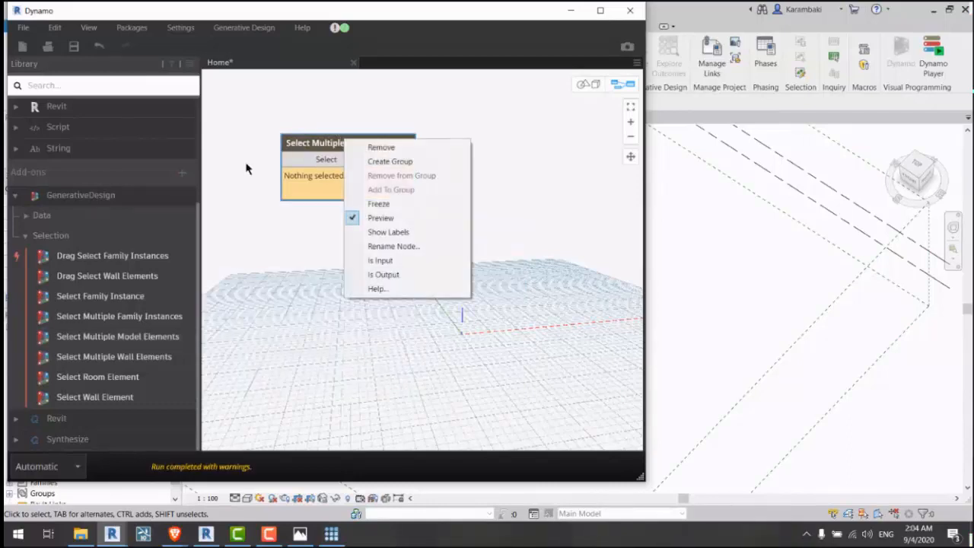
{"action": "left_click", "coordinate": [396, 261]}
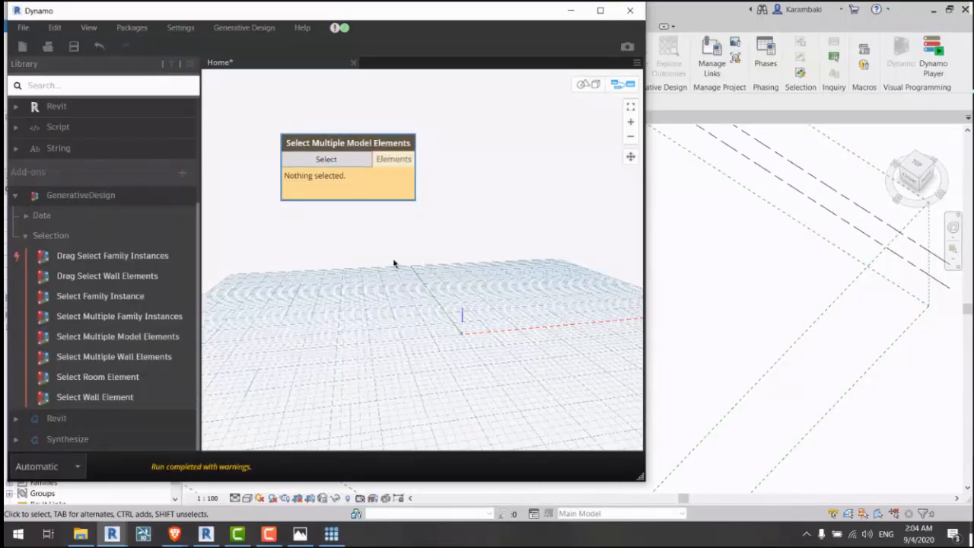
{"action": "left_click", "coordinate": [394, 264]}
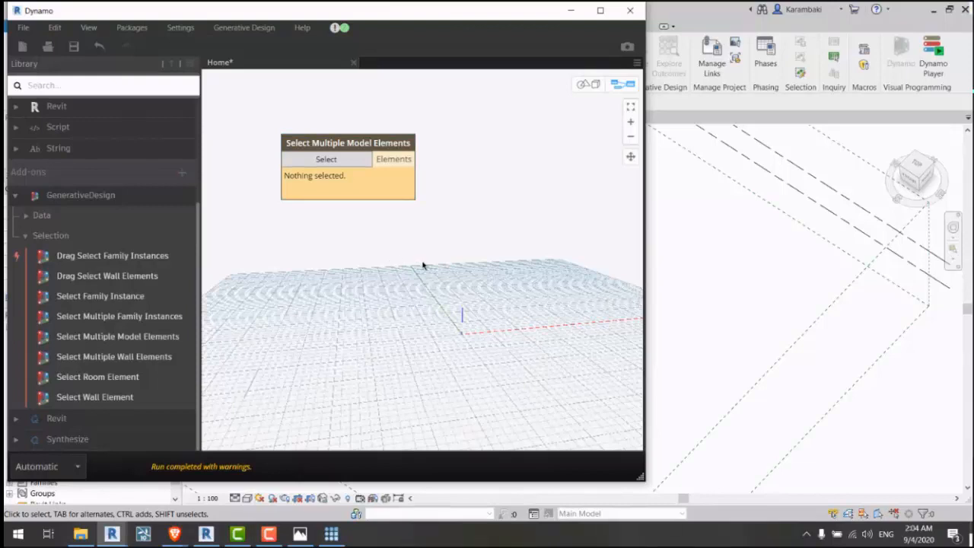
Step: Add a Data.Remember node to the graph, found by searching 'rememb'
{"action": "left_click", "coordinate": [123, 84]}
{"action": "type", "text": "re"}
{"action": "type", "text": "member"}
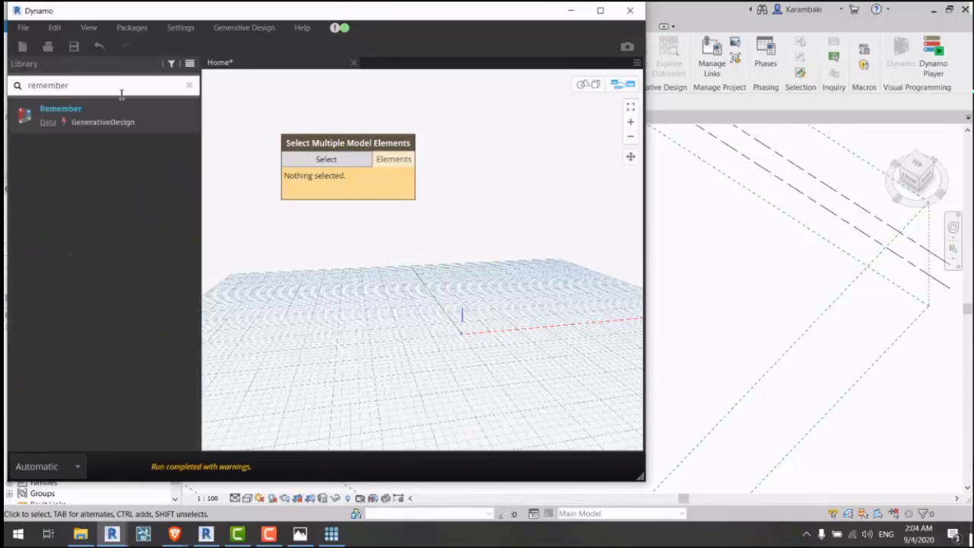
{"action": "left_click", "coordinate": [125, 116]}
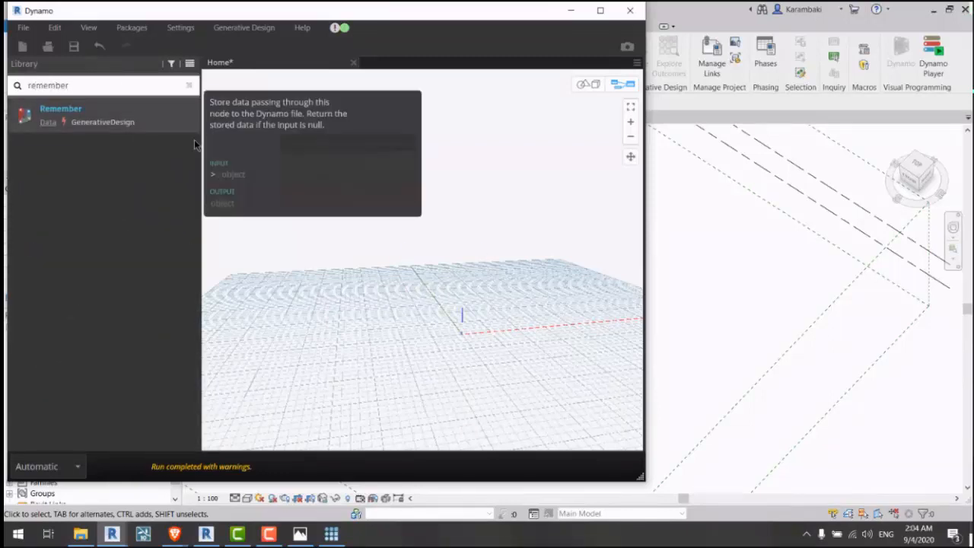
{"action": "left_click_drag", "start_coordinate": [424, 256], "coordinate": [526, 274]}
{"action": "middle_click_drag", "start_coordinate": [520, 241], "coordinate": [461, 236]}
Step: Add Element.Geometry and wire the selection through it into Data.Remember
{"action": "double_click", "coordinate": [114, 84]}
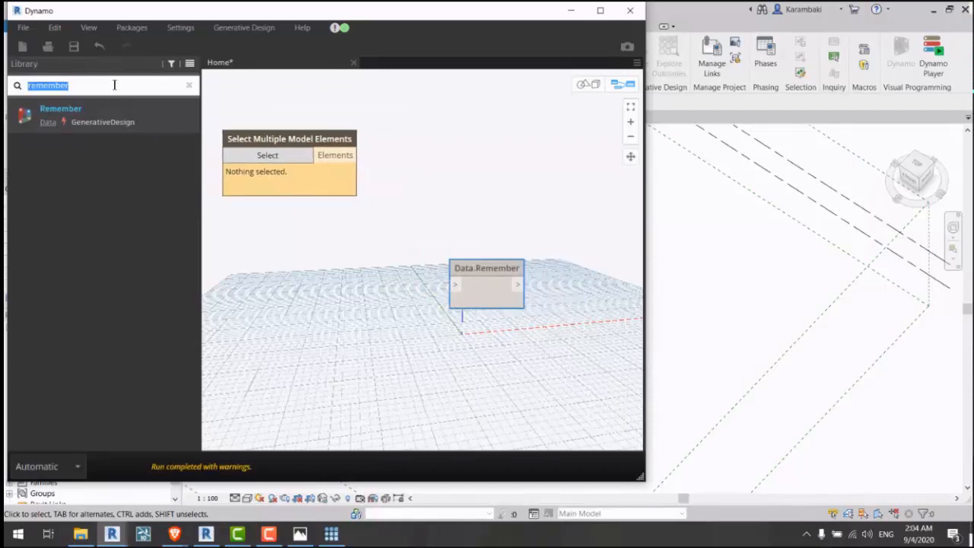
{"action": "type", "text": "element.geopm"}
{"action": "key", "text": "BackSpace"}
{"action": "key", "text": "BackSpace"}
{"action": "key", "text": "BackSpace"}
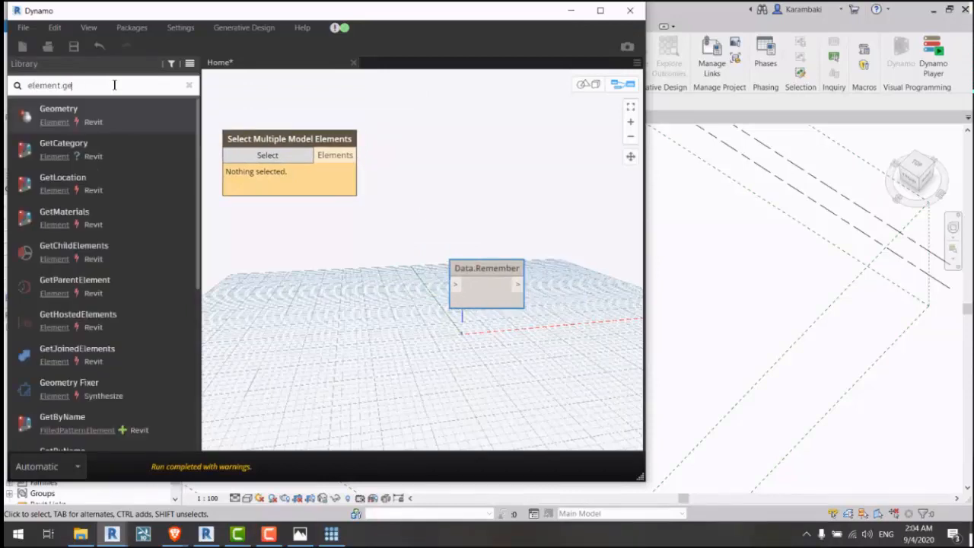
{"action": "type", "text": "om"}
{"action": "key", "text": "Return"}
{"action": "left_click_drag", "start_coordinate": [481, 271], "coordinate": [472, 143]}
{"action": "left_click_drag", "start_coordinate": [355, 155], "coordinate": [417, 159]}
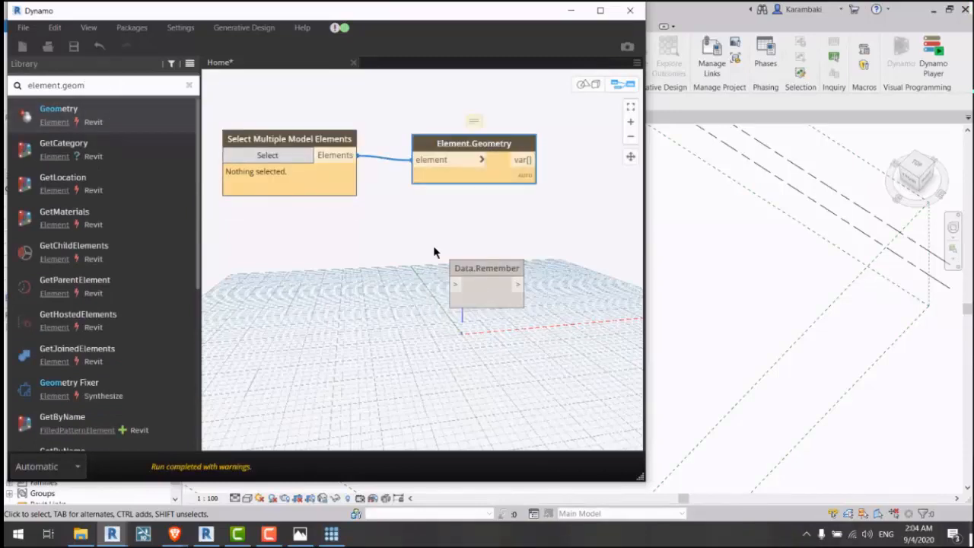
{"action": "left_click_drag", "start_coordinate": [479, 268], "coordinate": [606, 191]}
{"action": "left_click_drag", "start_coordinate": [522, 161], "coordinate": [580, 206]}
Step: Discard the Home graph without saving
{"action": "middle_click_drag", "start_coordinate": [561, 254], "coordinate": [470, 222]}
{"action": "scroll", "coordinate": [464, 221], "scroll_direction": "down", "scroll_amount": 2}
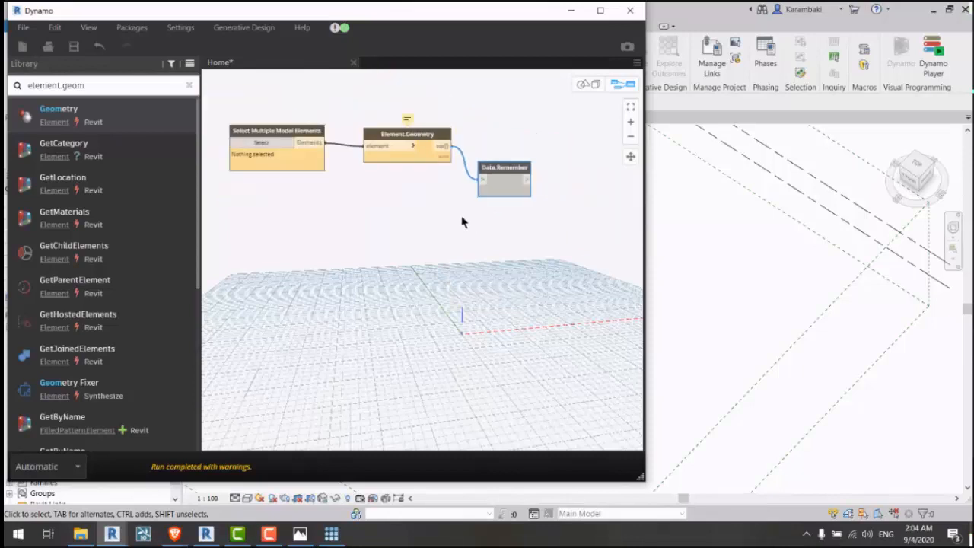
{"action": "left_click", "coordinate": [462, 220]}
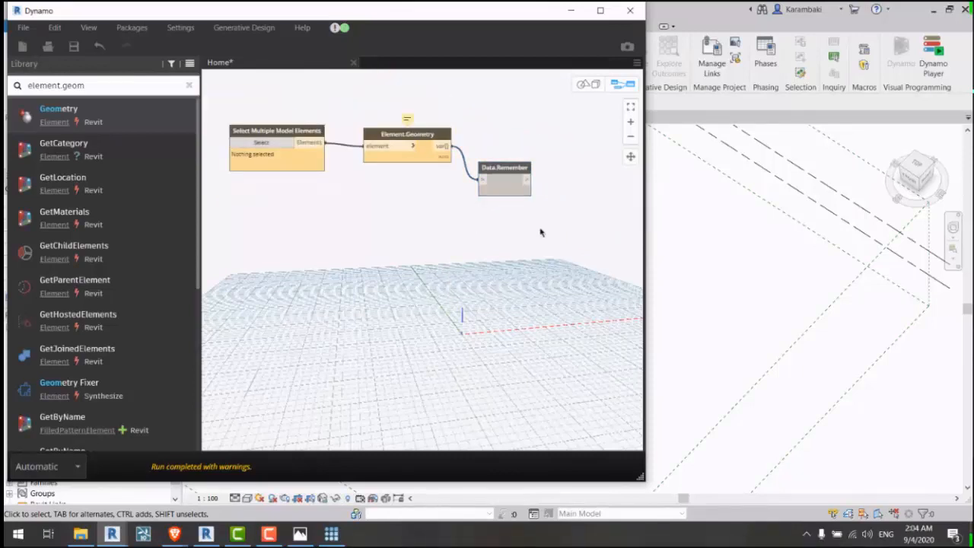
{"action": "middle_click_drag", "start_coordinate": [546, 247], "coordinate": [233, 260]}
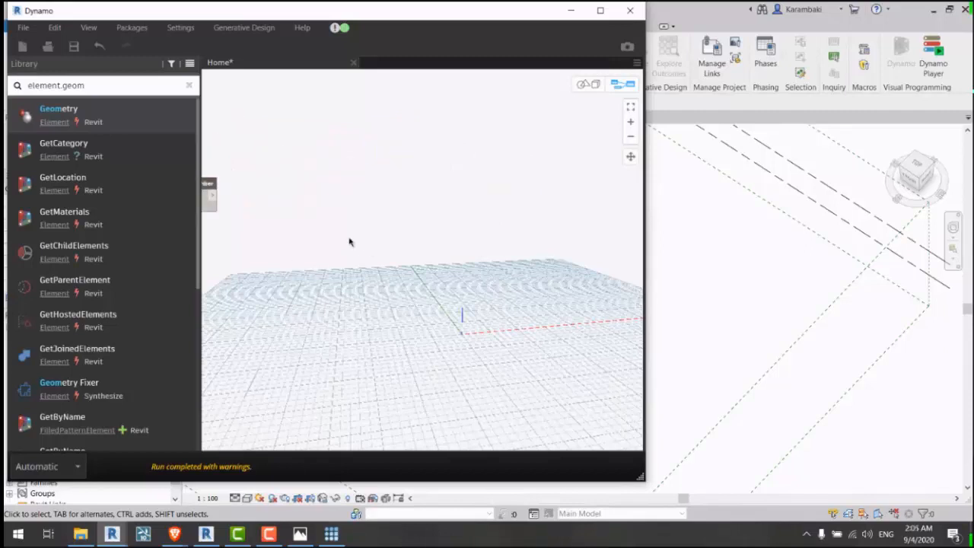
{"action": "left_click_drag", "start_coordinate": [483, 183], "coordinate": [636, 312]}
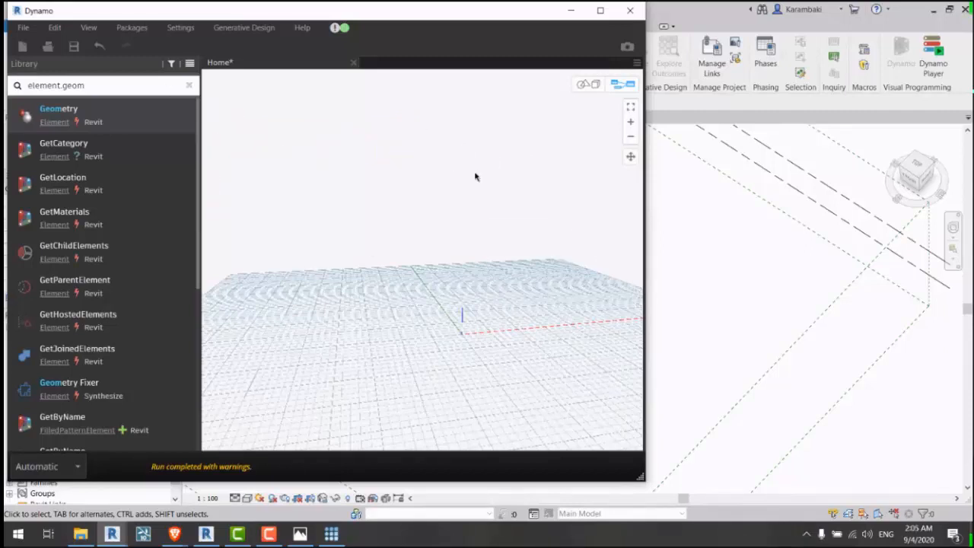
{"action": "left_click", "coordinate": [354, 62]}
{"action": "left_click", "coordinate": [342, 283]}
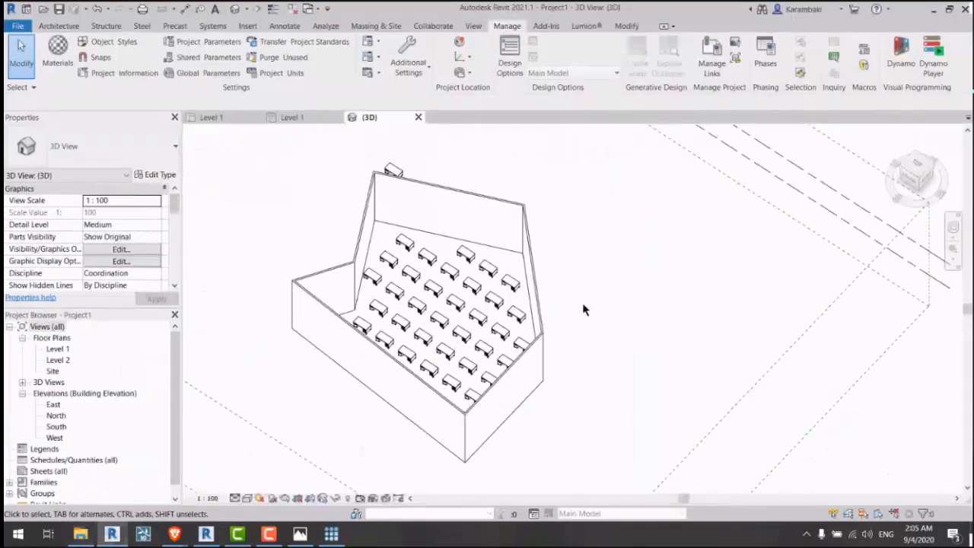
Step: Reopen and minimize the study type chooser, then relaunch Dynamo from Revit's Manage tab
{"action": "middle_click_drag", "start_coordinate": [582, 310], "coordinate": [453, 317]}
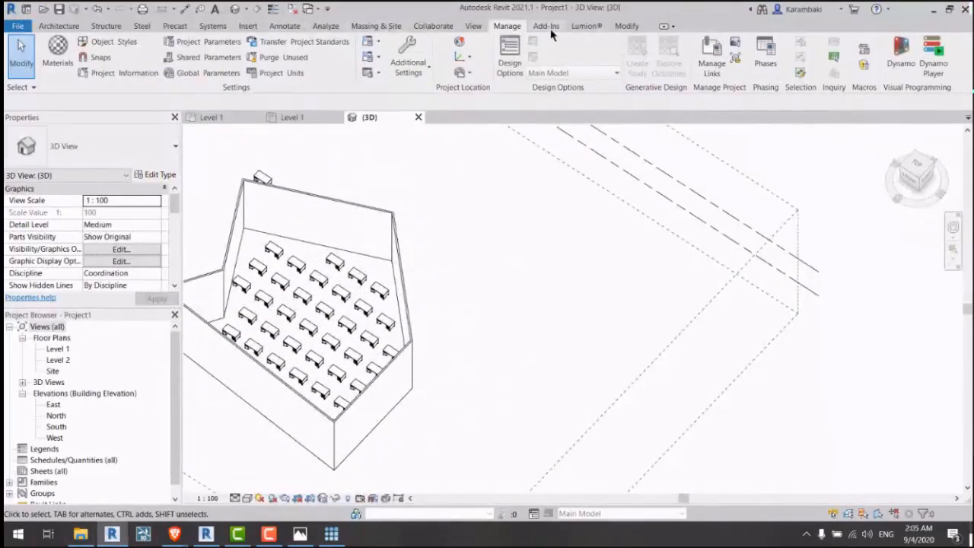
{"action": "left_click", "coordinate": [335, 536]}
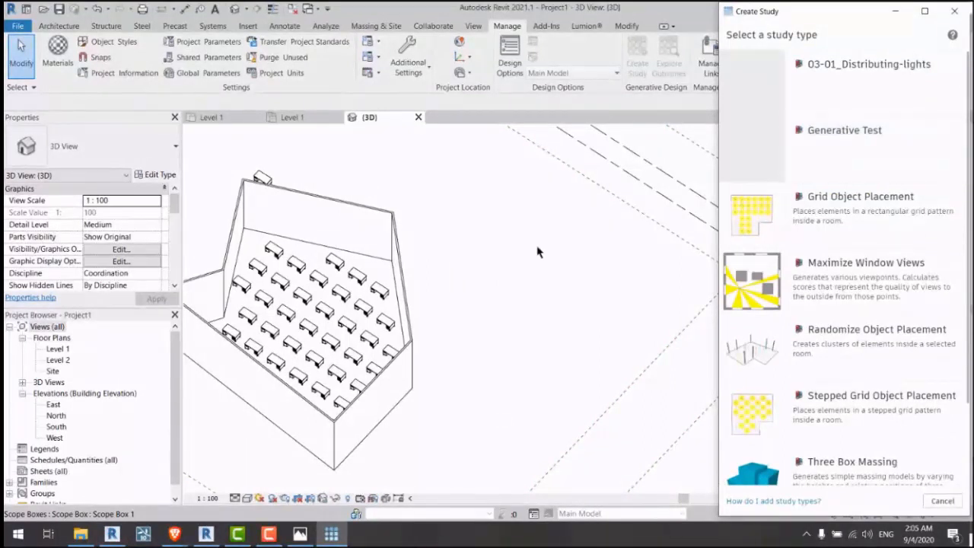
{"action": "left_click", "coordinate": [896, 12]}
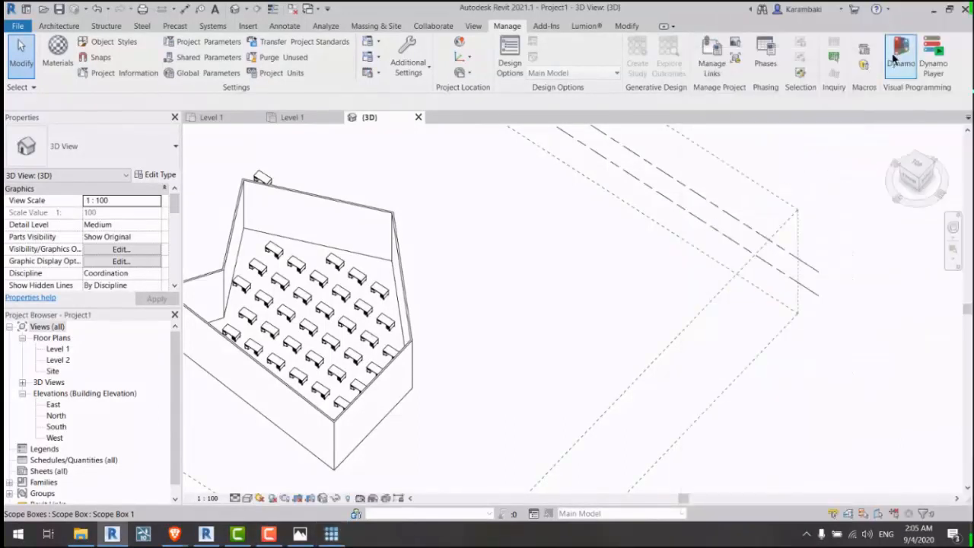
{"action": "left_click", "coordinate": [898, 58]}
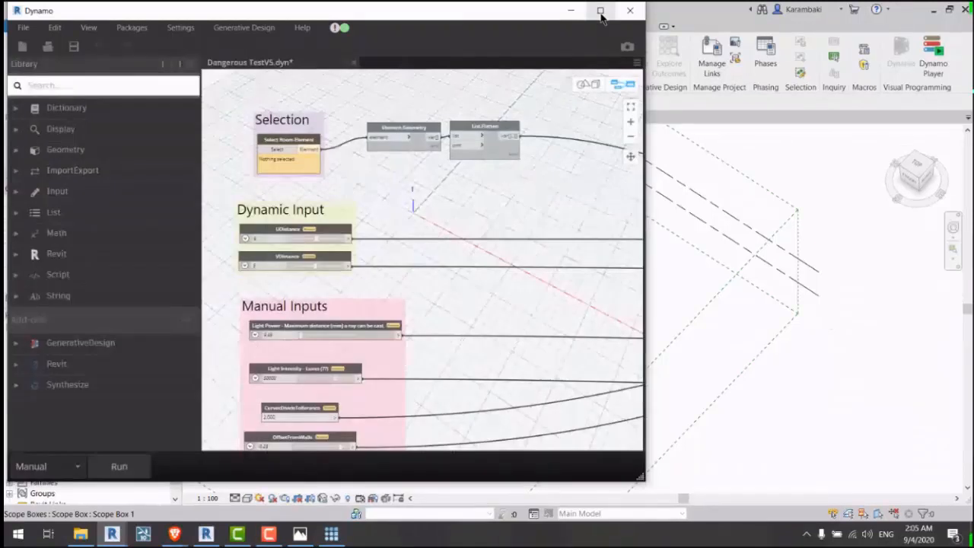
Step: Add a FamilyInstance.ByFace node from a 'family' search and place it at the graph's upper right
{"action": "left_click", "coordinate": [601, 11]}
{"action": "scroll", "coordinate": [537, 172], "scroll_direction": "down", "scroll_amount": 5}
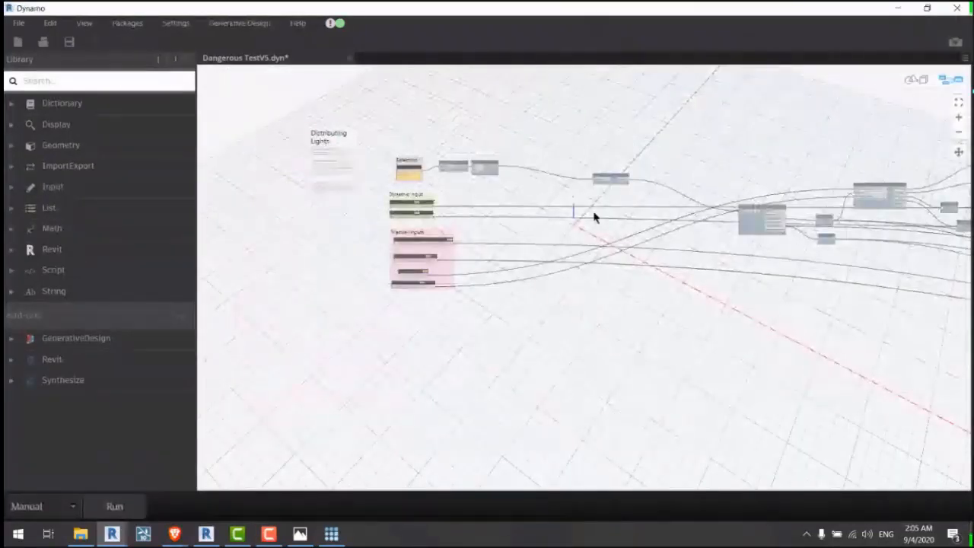
{"action": "scroll", "coordinate": [594, 217], "scroll_direction": "up", "scroll_amount": 10}
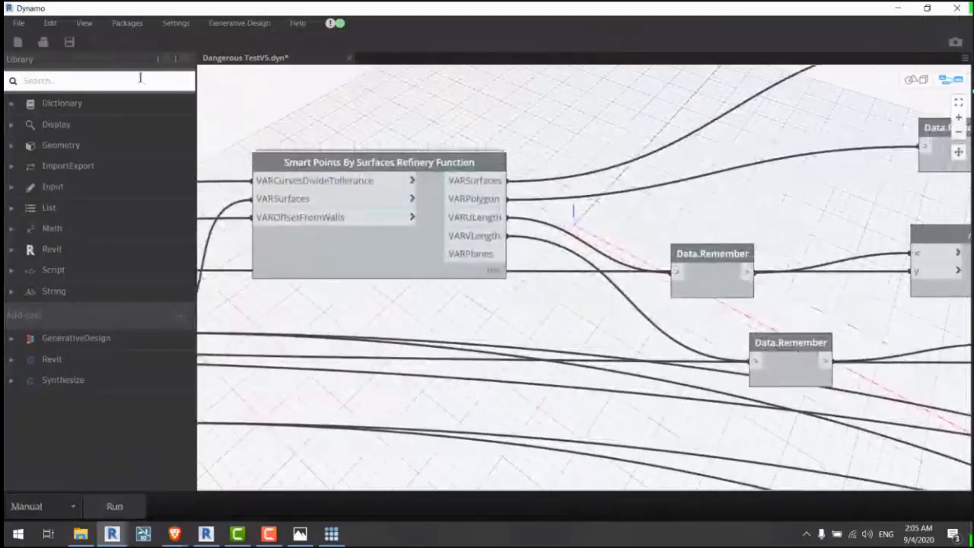
{"action": "type", "text": "family"}
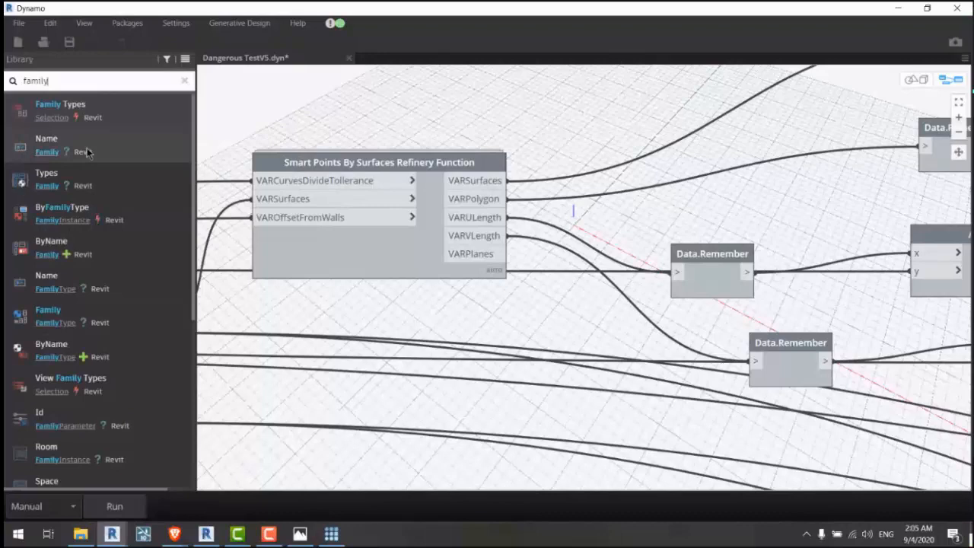
{"action": "scroll", "coordinate": [88, 152], "scroll_direction": "down", "scroll_amount": 5}
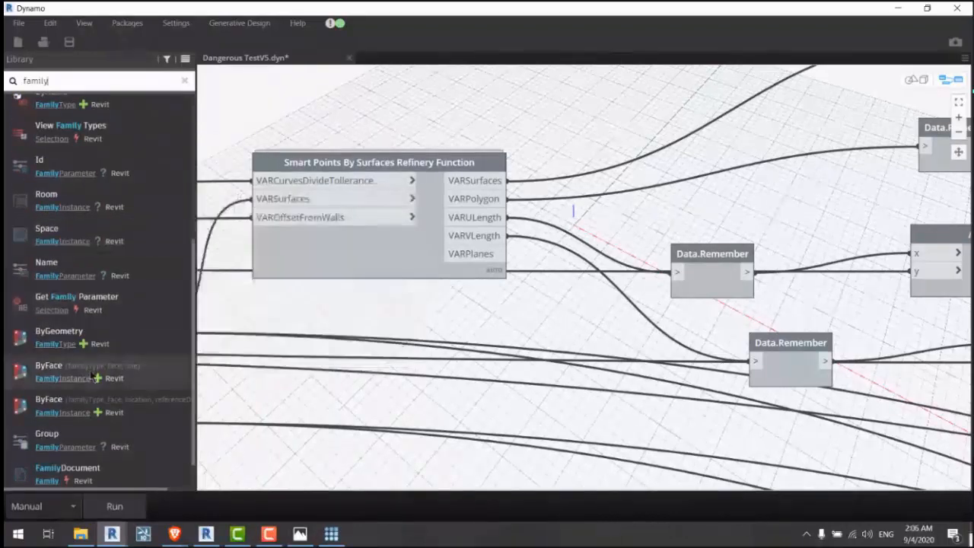
{"action": "left_click", "coordinate": [92, 375]}
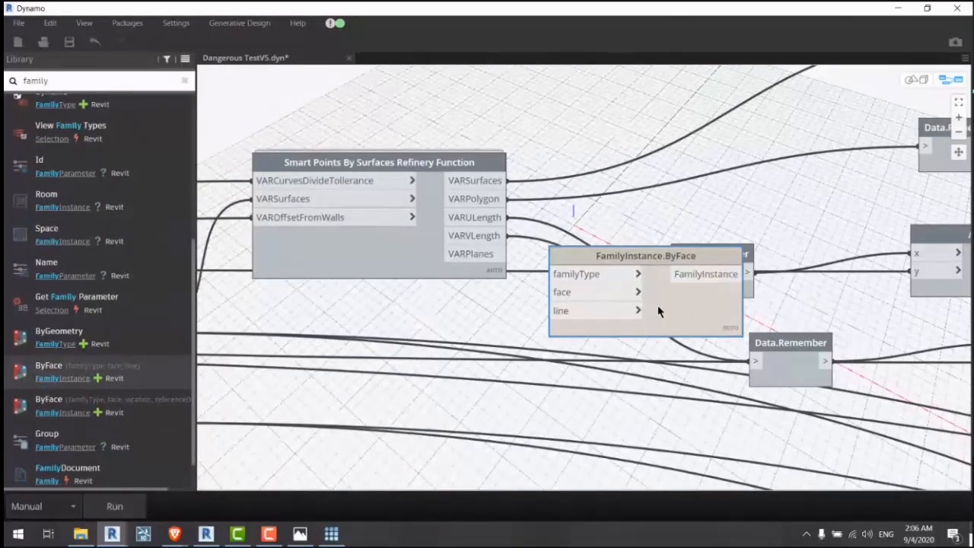
{"action": "left_click_drag", "start_coordinate": [657, 311], "coordinate": [790, 82]}
{"action": "middle_click_drag", "start_coordinate": [790, 81], "coordinate": [698, 255]}
{"action": "left_click_drag", "start_coordinate": [603, 200], "coordinate": [681, 137]}
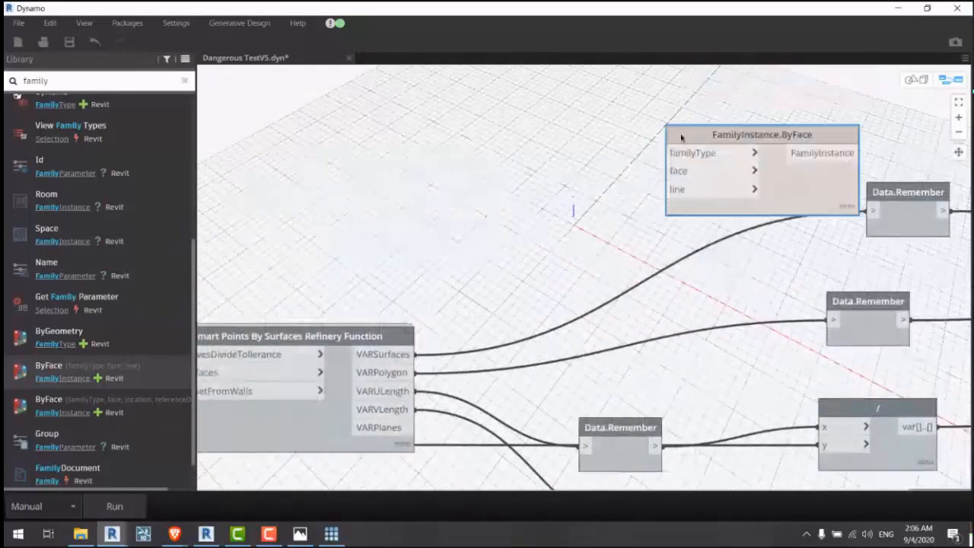
Step: Place a trial empty Code Block and a Family Types node on the canvas
{"action": "double_click", "coordinate": [313, 151]}
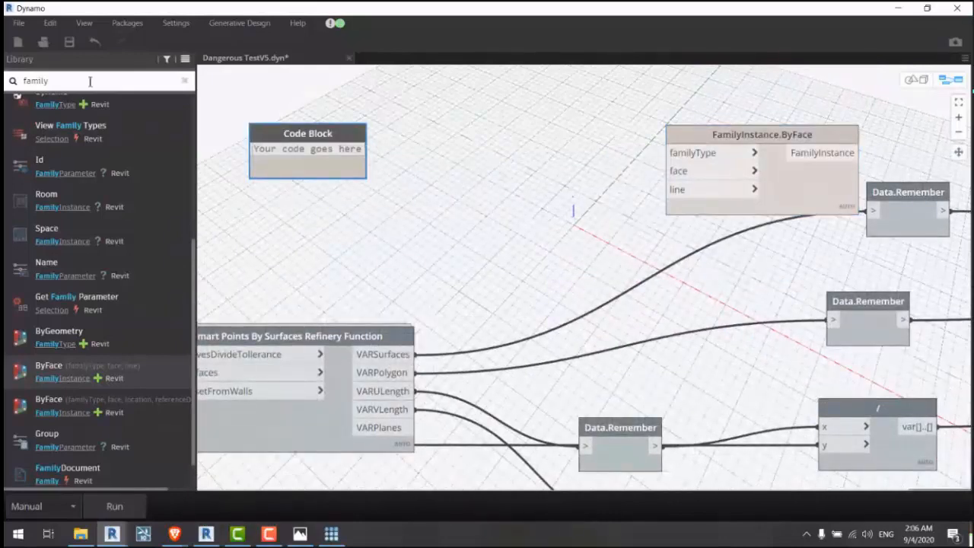
{"action": "type", "text": "s"}
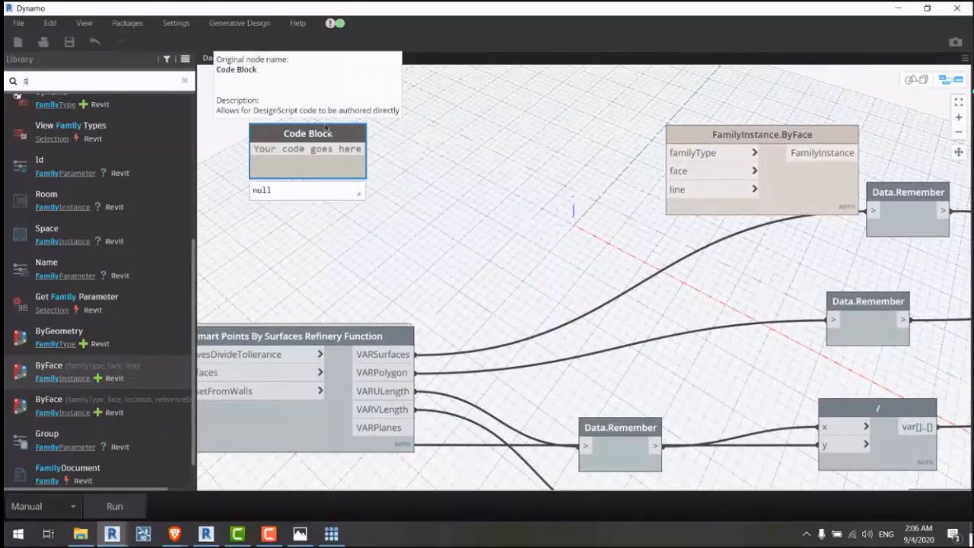
{"action": "type", "text": "elect model"}
{"action": "key", "text": "ctrl+a"}
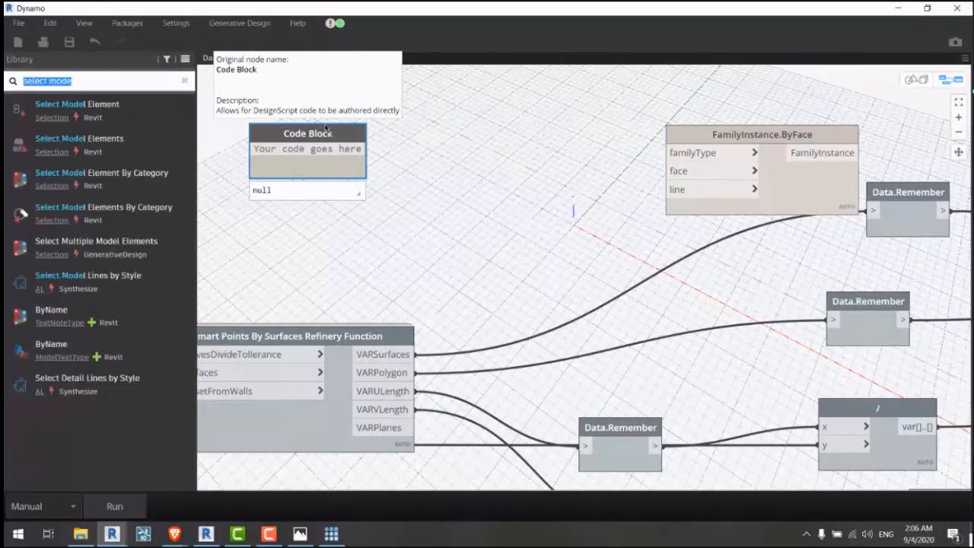
{"action": "key", "text": "BackSpace"}
{"action": "type", "text": "family"}
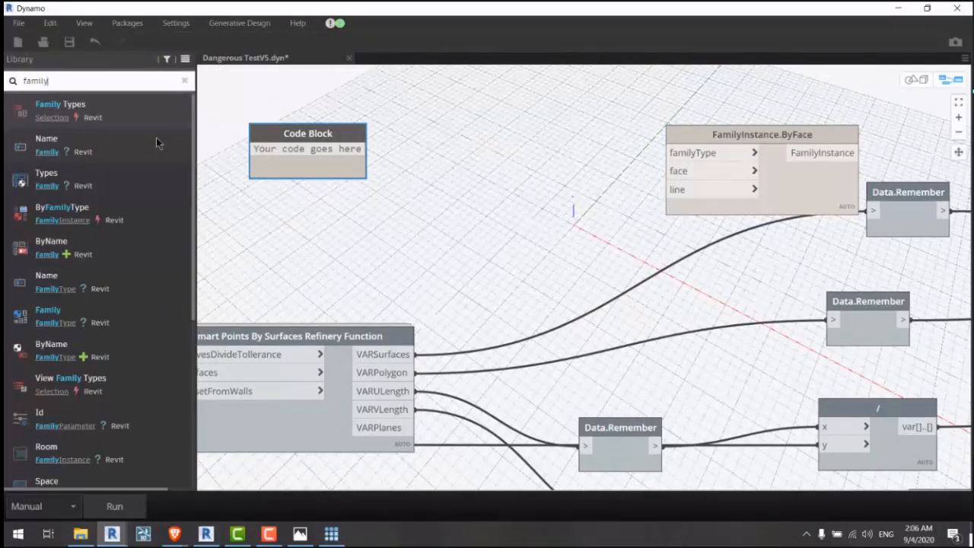
{"action": "left_click_drag", "start_coordinate": [60, 110], "coordinate": [407, 191]}
Step: Remove the trial Family Types and Code Block nodes and clear the library search
{"action": "left_click", "coordinate": [421, 210]}
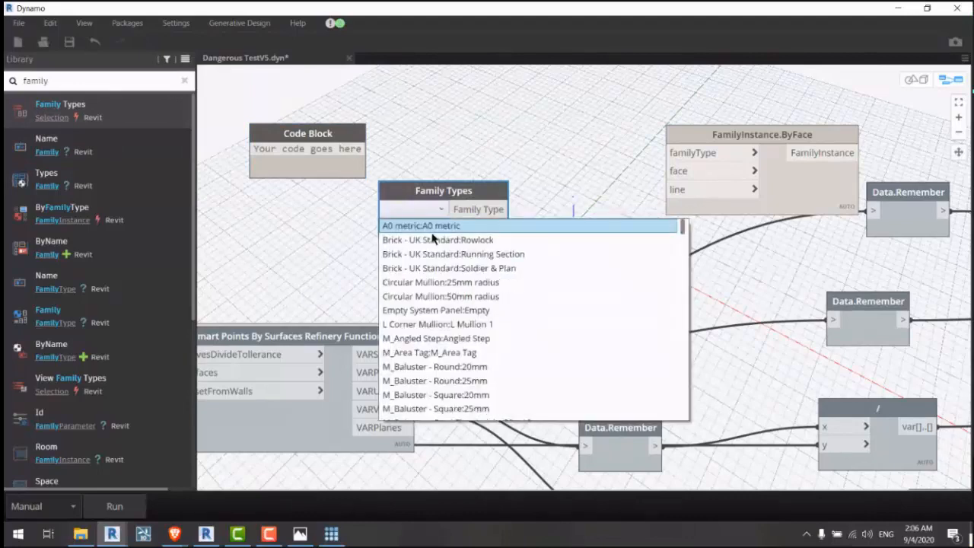
{"action": "left_click", "coordinate": [442, 192]}
{"action": "right_click", "coordinate": [437, 194]}
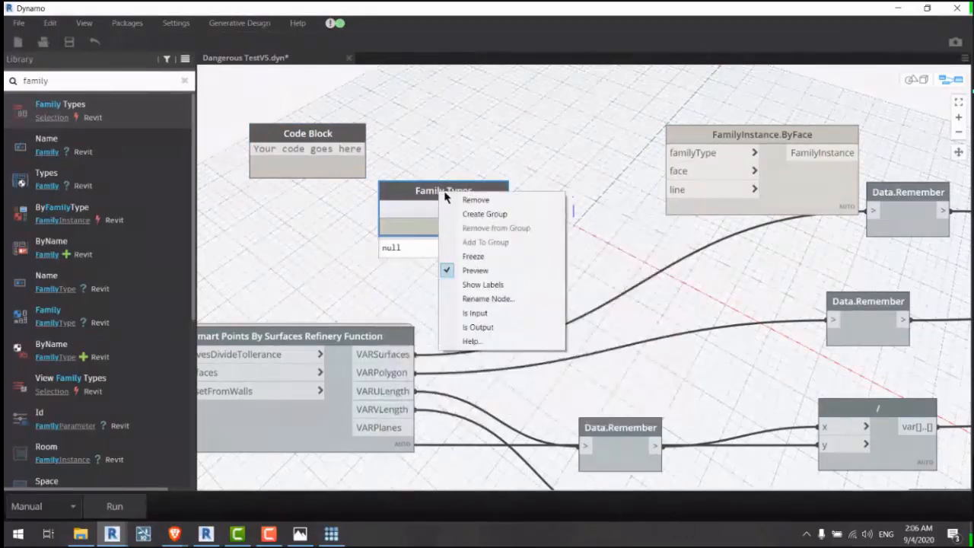
{"action": "left_click", "coordinate": [475, 199]}
{"action": "right_click", "coordinate": [321, 132]}
{"action": "left_click", "coordinate": [342, 137]}
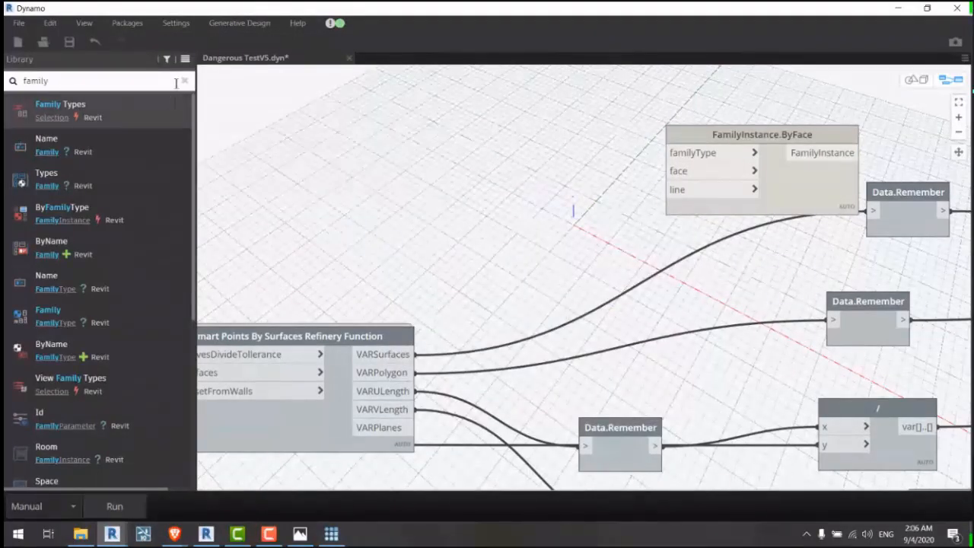
{"action": "left_click", "coordinate": [183, 88]}
{"action": "left_click", "coordinate": [90, 339]}
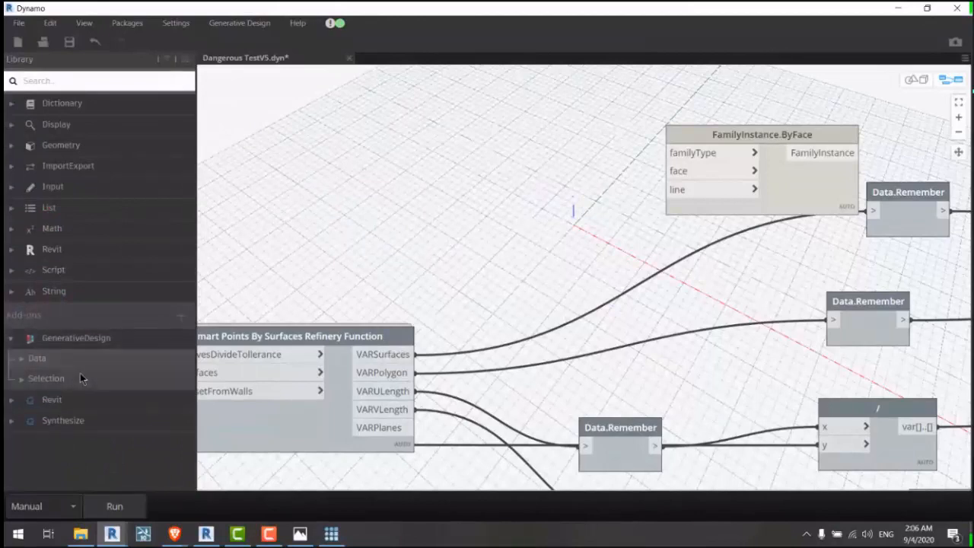
Step: Add a Select Family Instance node at the graph's upper left
{"action": "left_click", "coordinate": [80, 372]}
{"action": "scroll", "coordinate": [89, 356], "scroll_direction": "down", "scroll_amount": 3}
{"action": "left_click", "coordinate": [129, 336]}
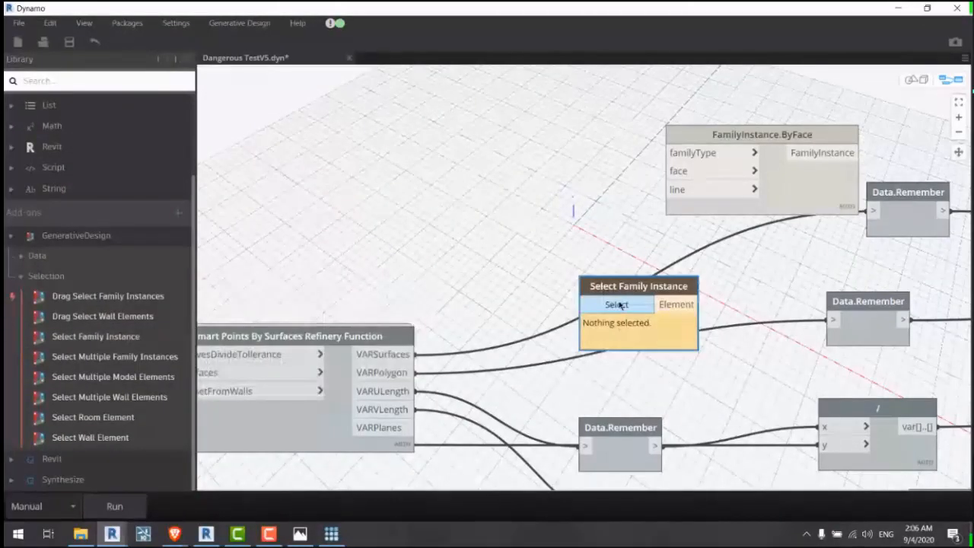
{"action": "left_click_drag", "start_coordinate": [525, 278], "coordinate": [193, 128]}
Step: Place and then delete a trial FamilyType.Name node from a 'family' search
{"action": "left_click", "coordinate": [141, 85]}
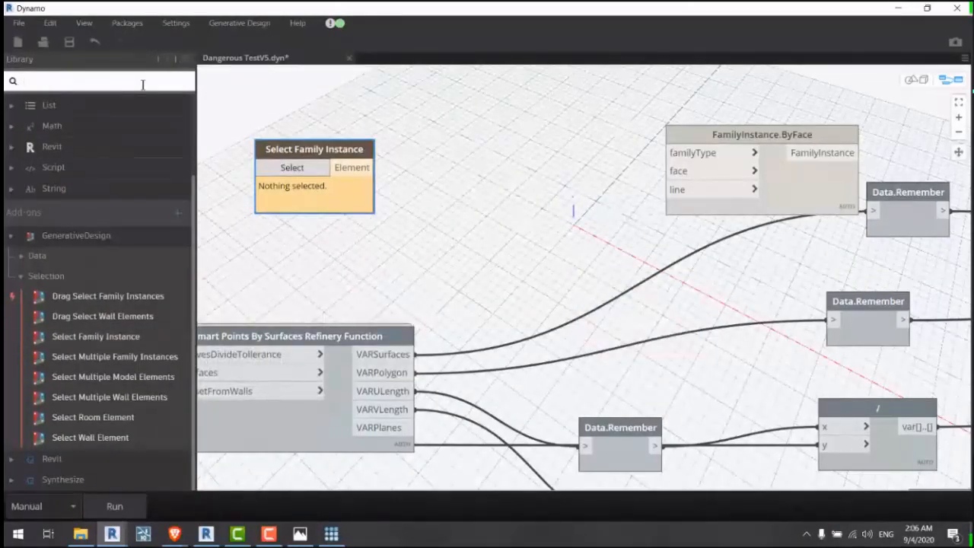
{"action": "type", "text": "family"}
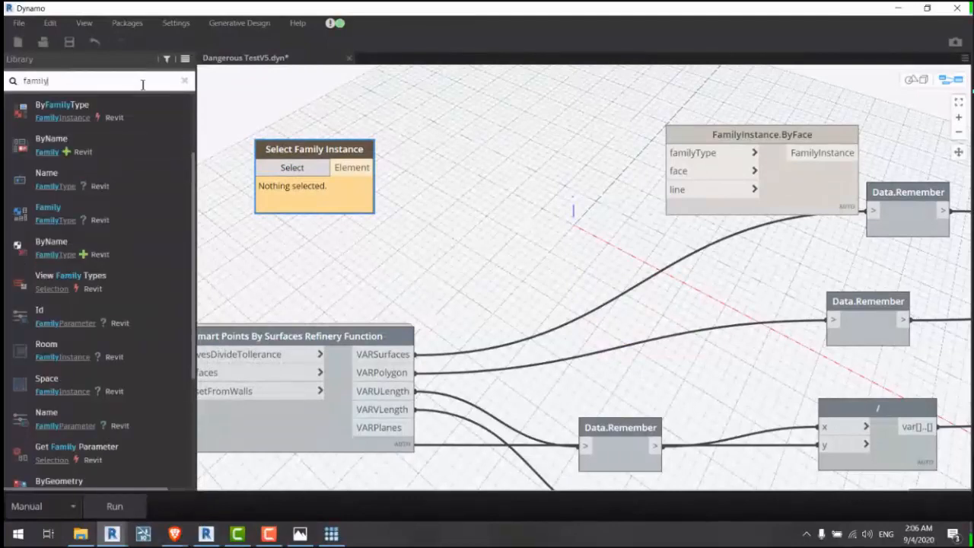
{"action": "left_click", "coordinate": [135, 183]}
{"action": "left_click_drag", "start_coordinate": [586, 286], "coordinate": [475, 244]}
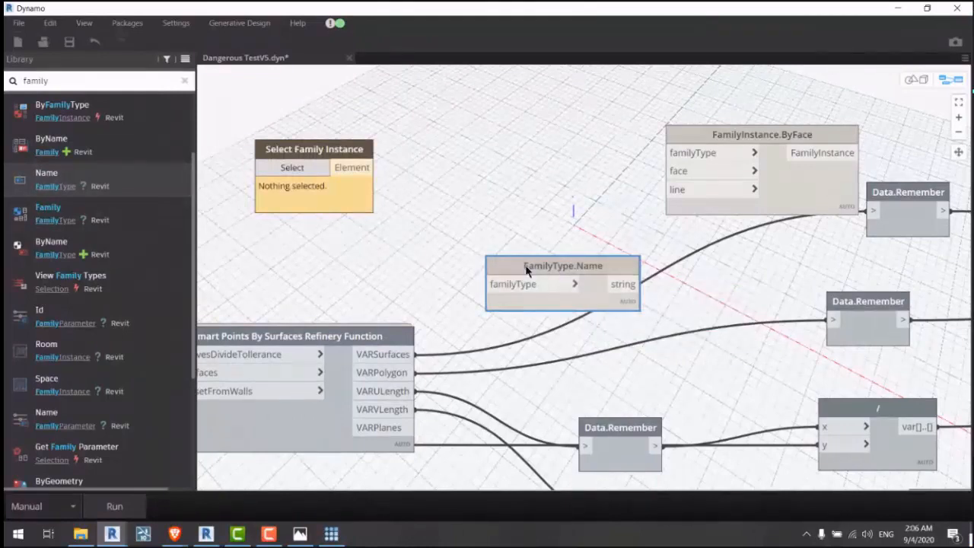
{"action": "right_click", "coordinate": [524, 264]}
{"action": "left_click", "coordinate": [557, 278]}
Step: Add FamilyInstance.GetFamily and wire Element into its familyInstance input
{"action": "scroll", "coordinate": [133, 299], "scroll_direction": "down", "scroll_amount": 2}
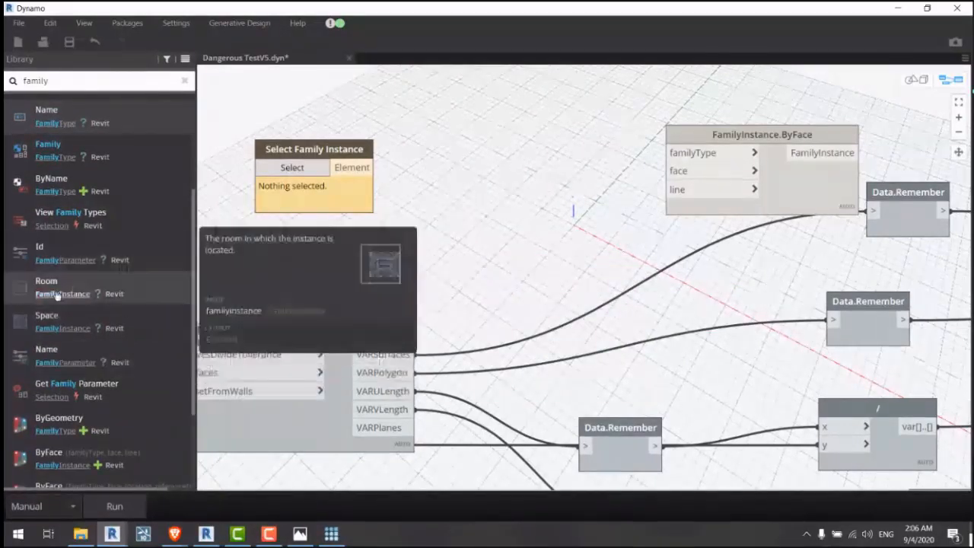
{"action": "scroll", "coordinate": [111, 190], "scroll_direction": "down", "scroll_amount": 10}
{"action": "scroll", "coordinate": [109, 198], "scroll_direction": "up", "scroll_amount": 10}
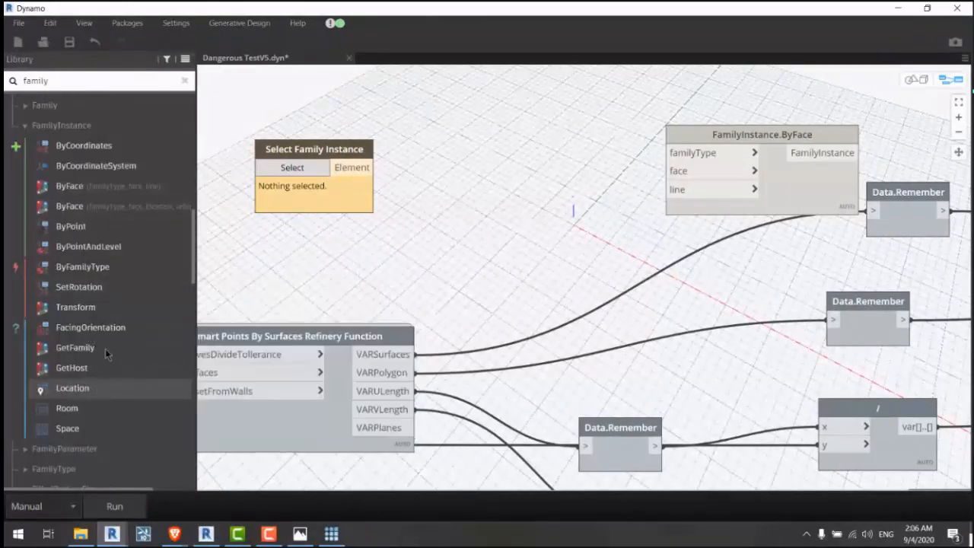
{"action": "left_click", "coordinate": [83, 348]}
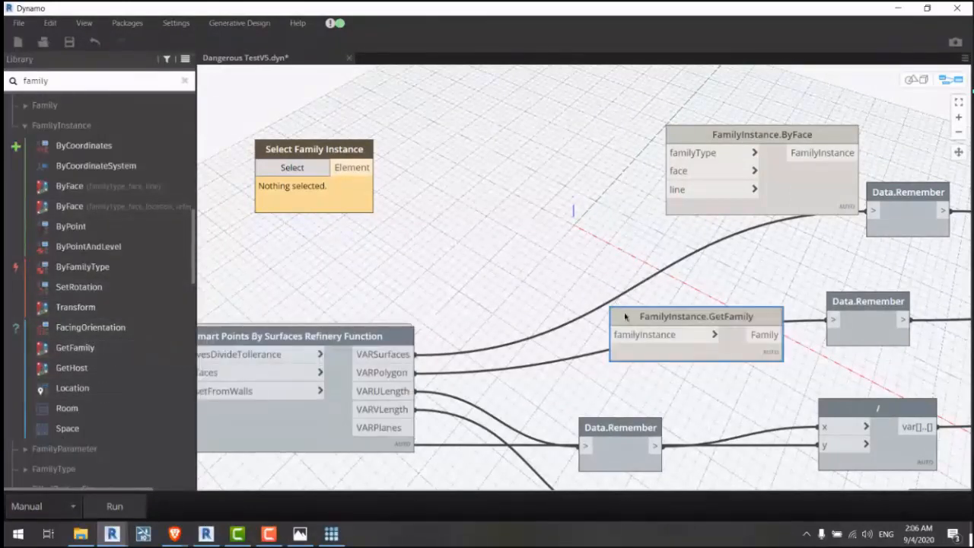
{"action": "left_click_drag", "start_coordinate": [624, 314], "coordinate": [413, 177]}
{"action": "left_click", "coordinate": [358, 169]}
{"action": "left_click", "coordinate": [415, 198]}
{"action": "middle_click_drag", "start_coordinate": [354, 150], "coordinate": [289, 152]}
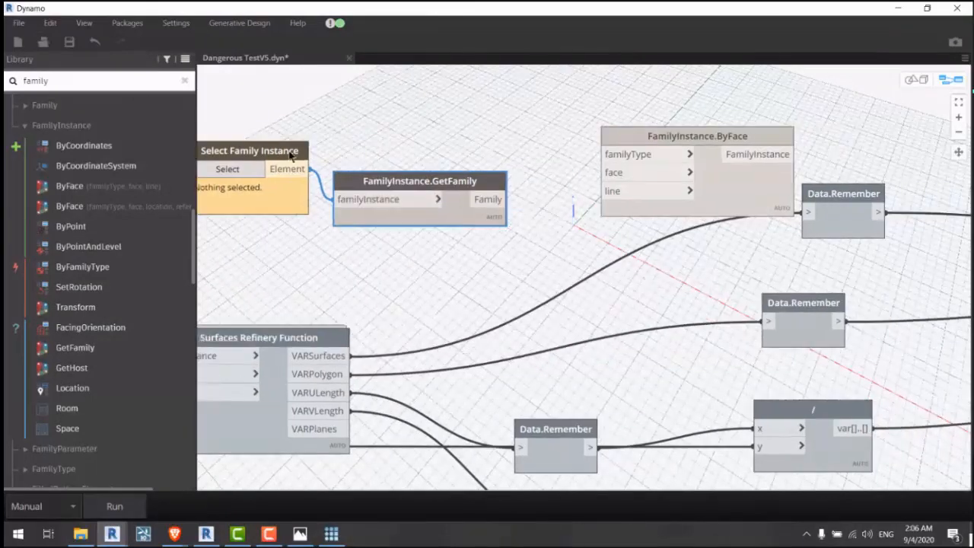
Step: Add a Family.Types node fed by GetFamily's Family output
{"action": "left_click", "coordinate": [44, 105]}
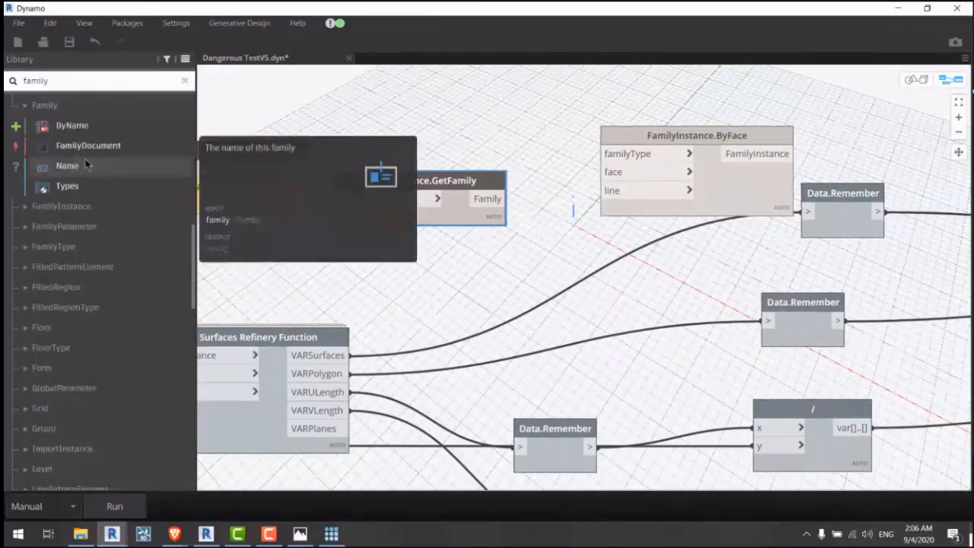
{"action": "left_click", "coordinate": [92, 185]}
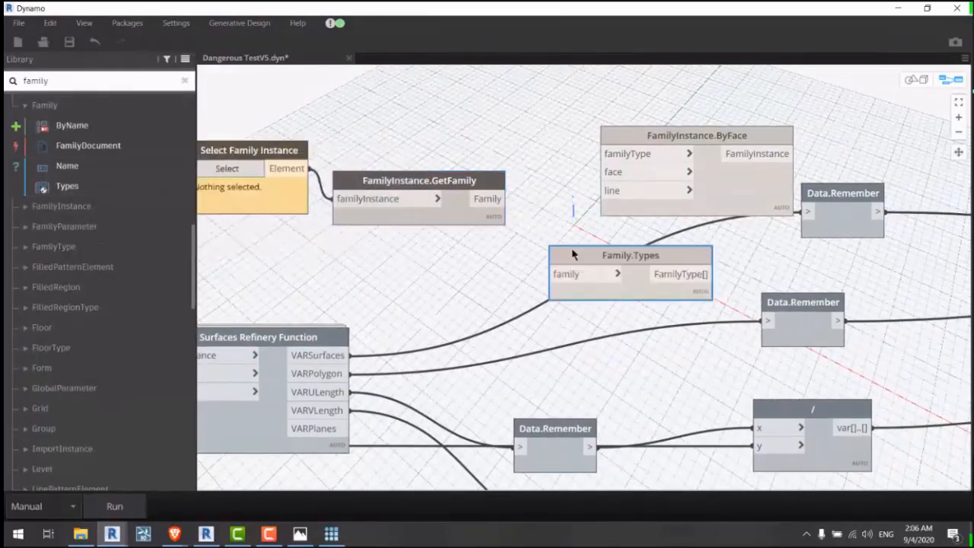
{"action": "left_click", "coordinate": [501, 199]}
{"action": "left_click", "coordinate": [531, 254]}
{"action": "scroll", "coordinate": [561, 163], "scroll_direction": "down", "scroll_amount": 3}
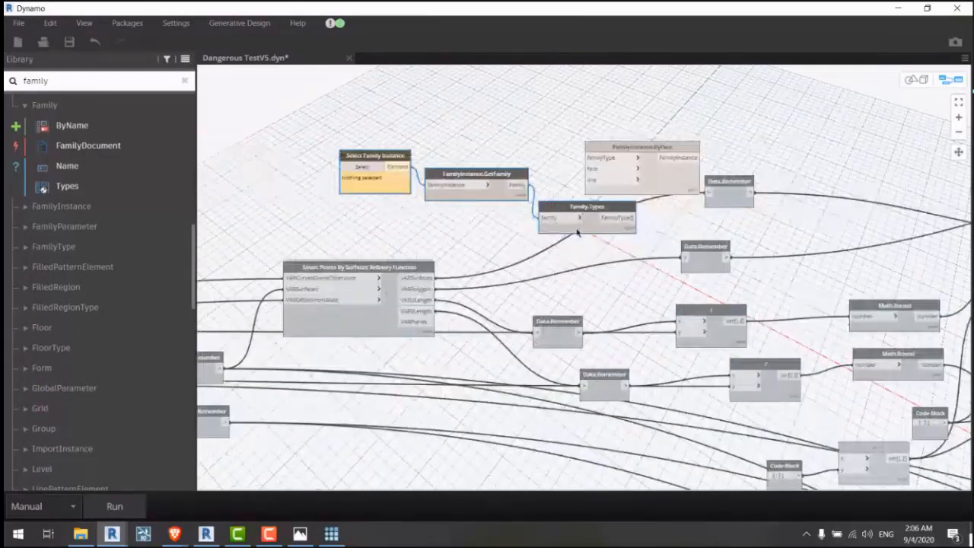
{"action": "left_click_drag", "start_coordinate": [576, 232], "coordinate": [368, 183]}
{"action": "scroll", "coordinate": [400, 117], "scroll_direction": "up", "scroll_amount": 3}
Step: Create and then delete a trial 'a[0];' Code Block
{"action": "double_click", "coordinate": [455, 220]}
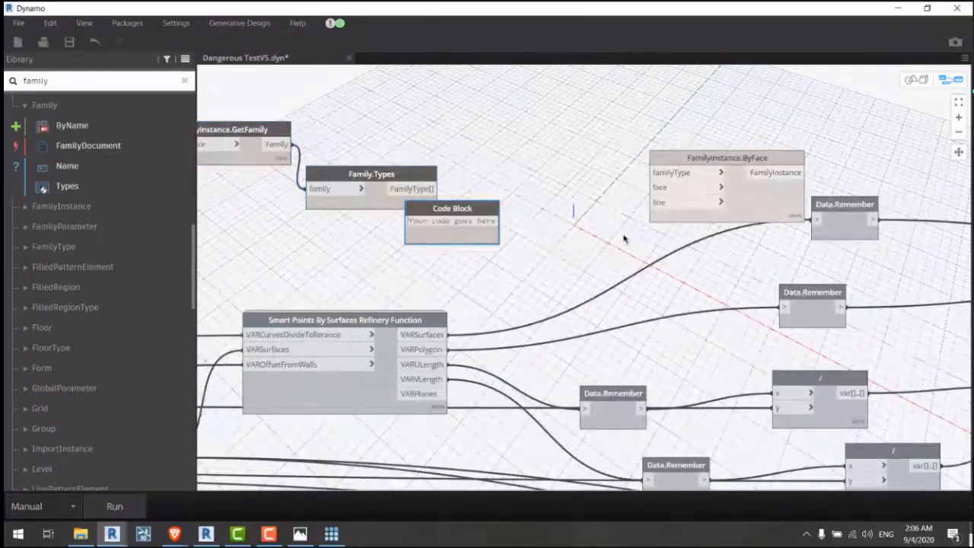
{"action": "type", "text": "a[0"}
{"action": "left_click", "coordinate": [566, 233]}
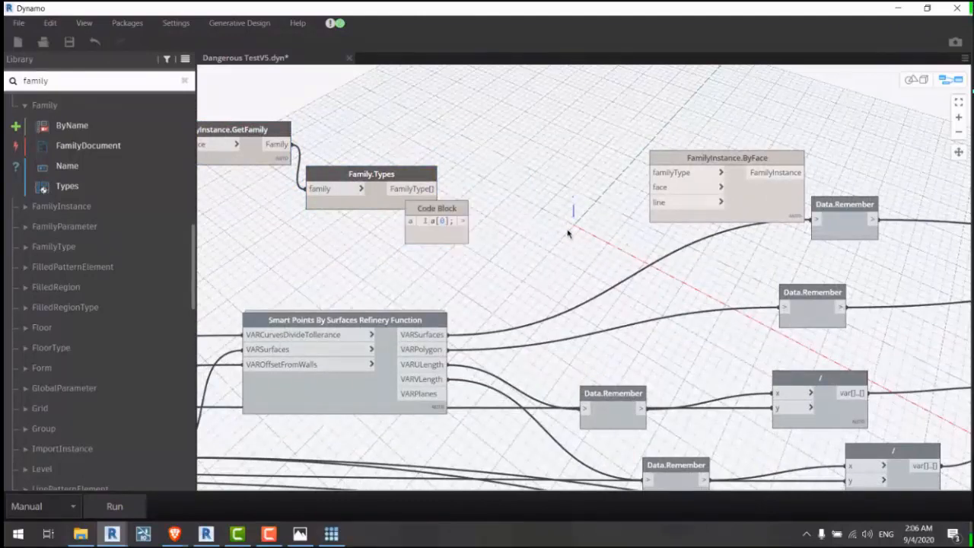
{"action": "right_click", "coordinate": [427, 216]}
{"action": "left_click", "coordinate": [455, 214]}
Step: Add List.FirstItem and wire Family.Types into its list input
{"action": "double_click", "coordinate": [88, 79]}
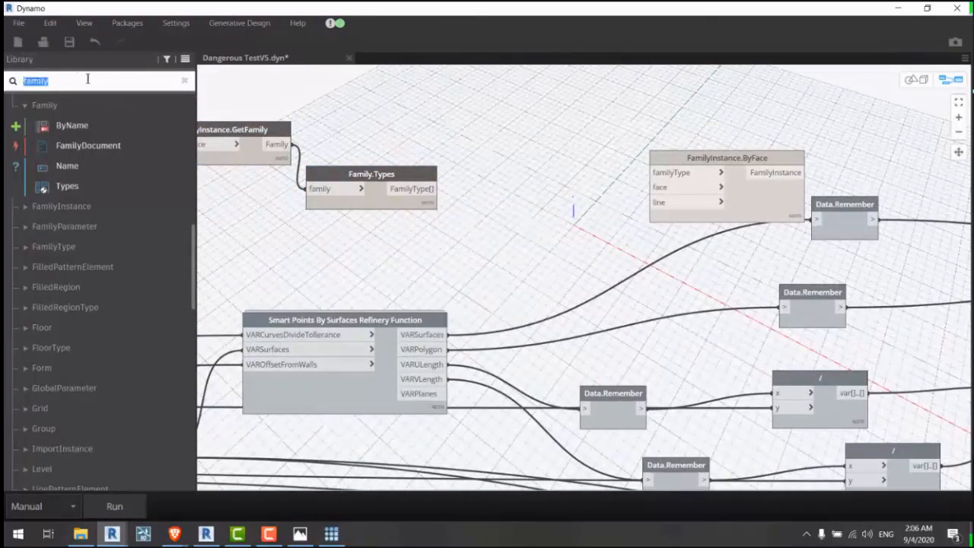
{"action": "type", "text": "first"}
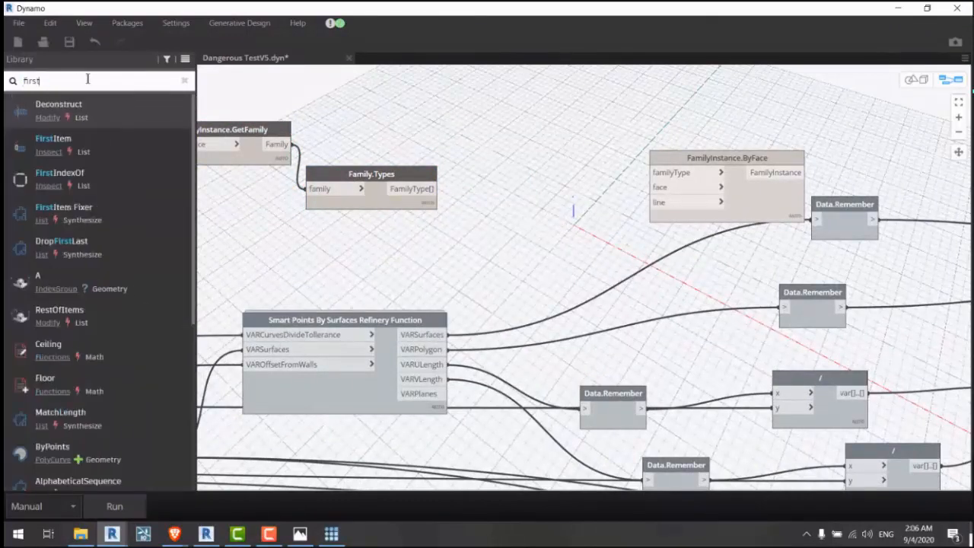
{"action": "left_click", "coordinate": [112, 150]}
{"action": "left_click_drag", "start_coordinate": [612, 279], "coordinate": [516, 219]}
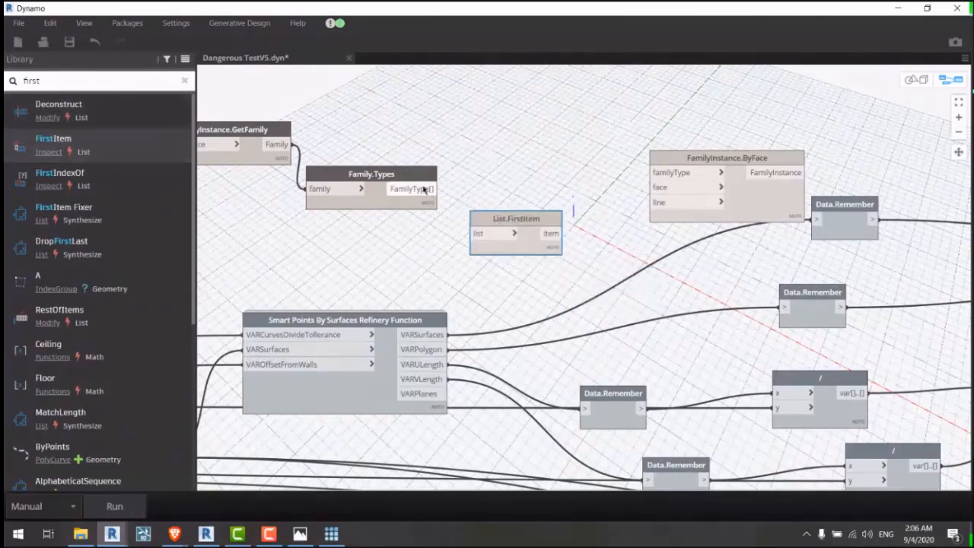
{"action": "left_click_drag", "start_coordinate": [432, 188], "coordinate": [478, 233]}
Step: Move the Dynamo window down and pan Revit's 3D view to the right
{"action": "middle_click_drag", "start_coordinate": [420, 200], "coordinate": [728, 263]}
{"action": "left_click_drag", "start_coordinate": [410, 6], "coordinate": [610, 401]}
{"action": "middle_click_drag", "start_coordinate": [436, 312], "coordinate": [743, 349]}
Step: In Revit's 3D view, select the lone outside desk, then box-select the desks inside the room
{"action": "middle_click_drag", "start_coordinate": [450, 267], "coordinate": [420, 259]}
{"action": "left_click", "coordinate": [374, 223]}
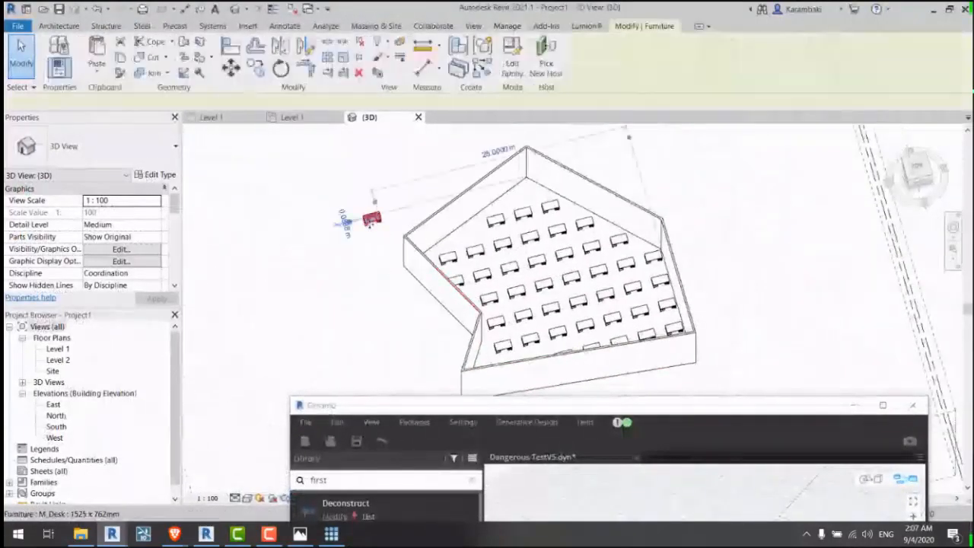
{"action": "middle_click_drag", "start_coordinate": [341, 218], "coordinate": [258, 204]}
{"action": "left_click_drag", "start_coordinate": [407, 215], "coordinate": [574, 312]}
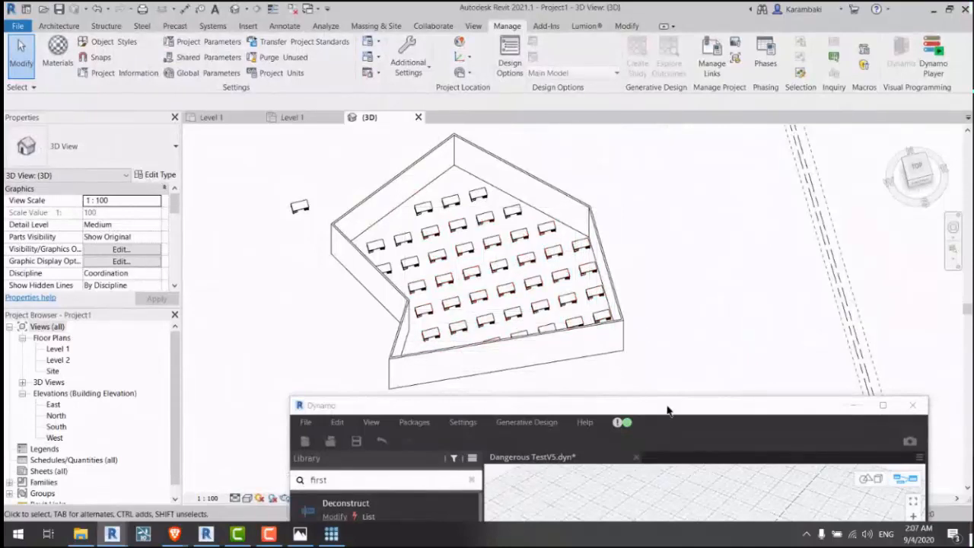
Step: Maximize Dynamo and select the Select Family Instance node
{"action": "double_click", "coordinate": [667, 410]}
{"action": "middle_click_drag", "start_coordinate": [593, 289], "coordinate": [296, 232]}
{"action": "middle_click_drag", "start_coordinate": [454, 254], "coordinate": [538, 265]}
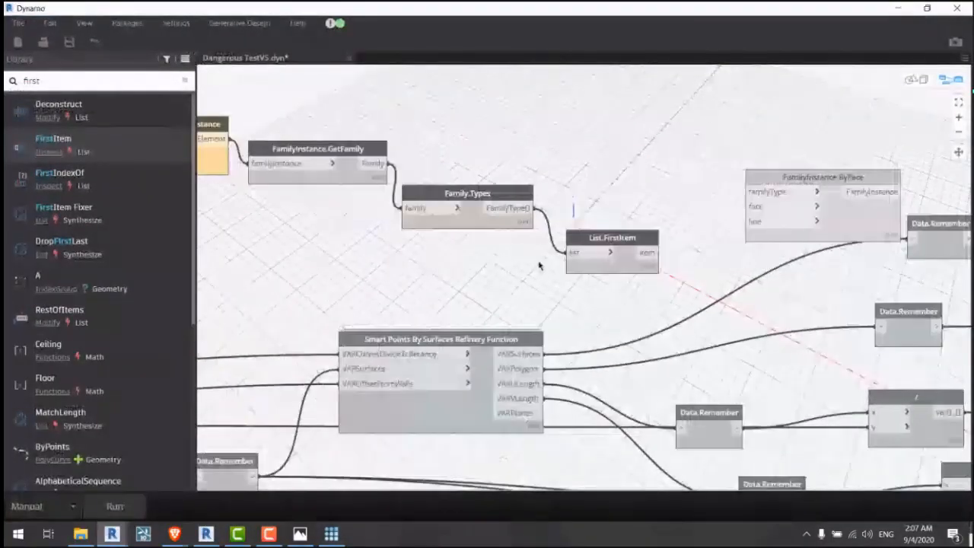
{"action": "middle_click_drag", "start_coordinate": [209, 162], "coordinate": [314, 184]}
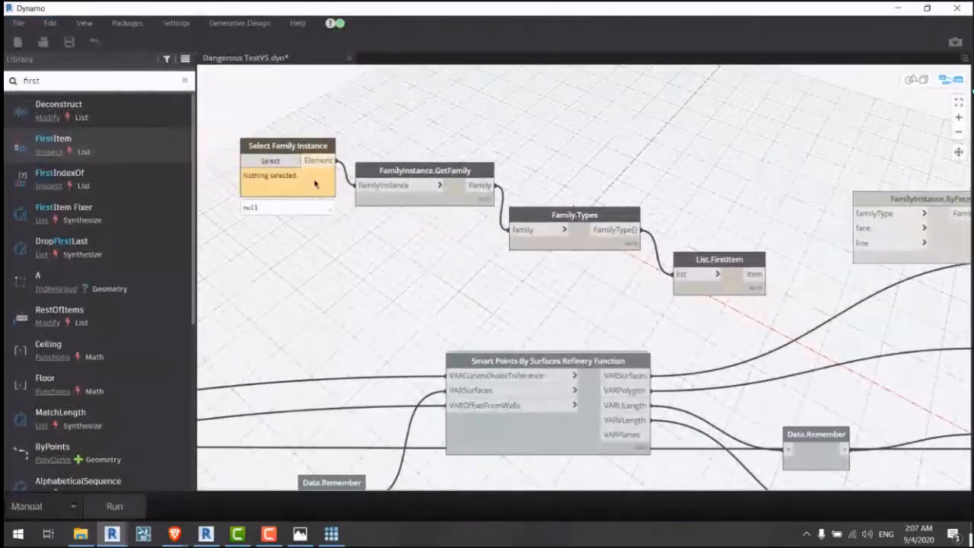
{"action": "left_click", "coordinate": [308, 218]}
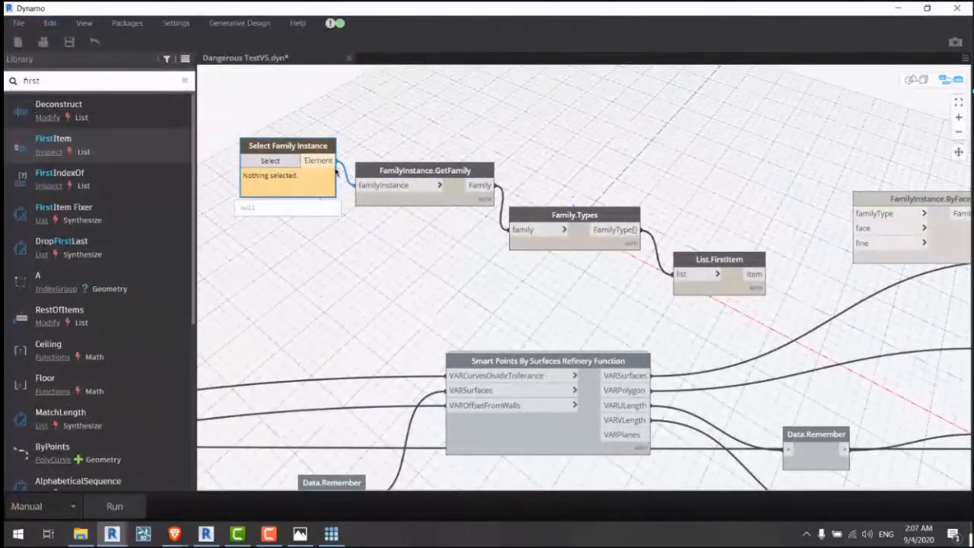
Step: Align Family.Types and List.FirstItem with the chain and clear the 'first' library search
{"action": "left_click_drag", "start_coordinate": [574, 215], "coordinate": [591, 216]}
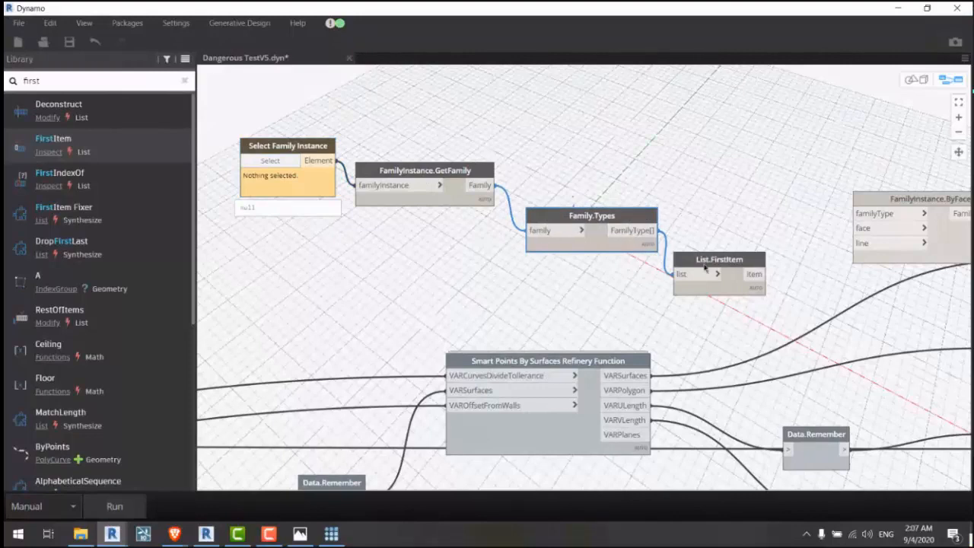
{"action": "left_click_drag", "start_coordinate": [704, 266], "coordinate": [706, 251]}
{"action": "middle_click_drag", "start_coordinate": [539, 285], "coordinate": [446, 307]}
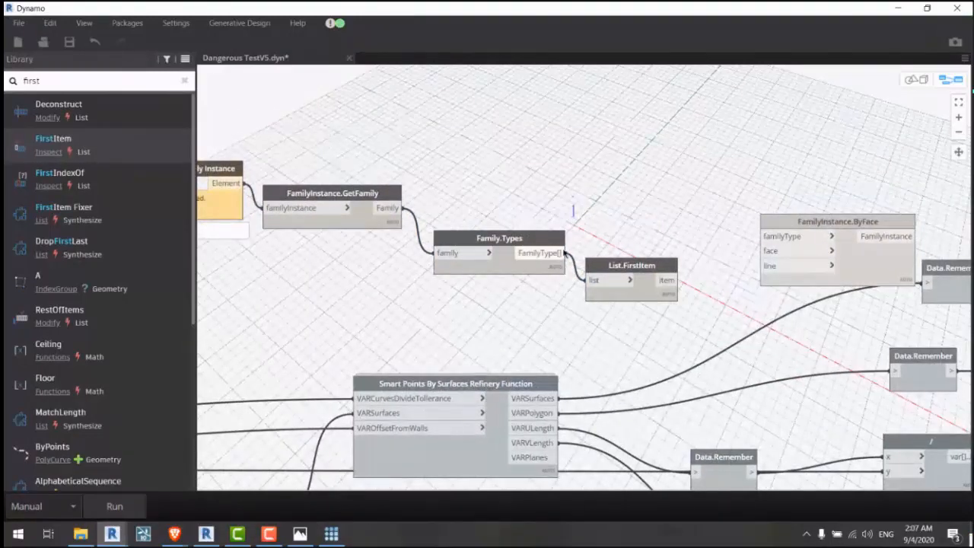
{"action": "middle_click_drag", "start_coordinate": [590, 256], "coordinate": [446, 220]}
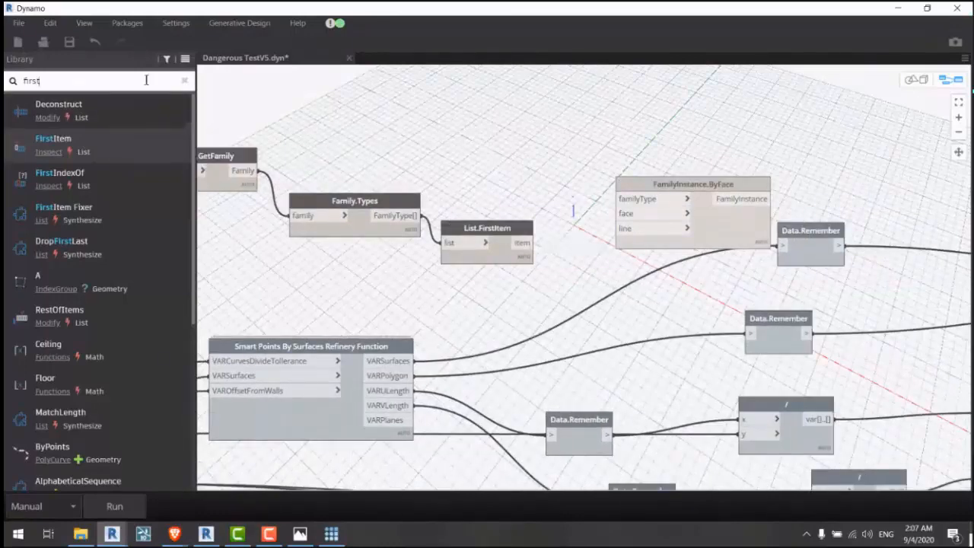
{"action": "left_click", "coordinate": [184, 81]}
Step: Add a GenerativeDesign Data.Gate routing List.FirstItem's item into FamilyInstance.ByFace's familyType
{"action": "left_click", "coordinate": [69, 337]}
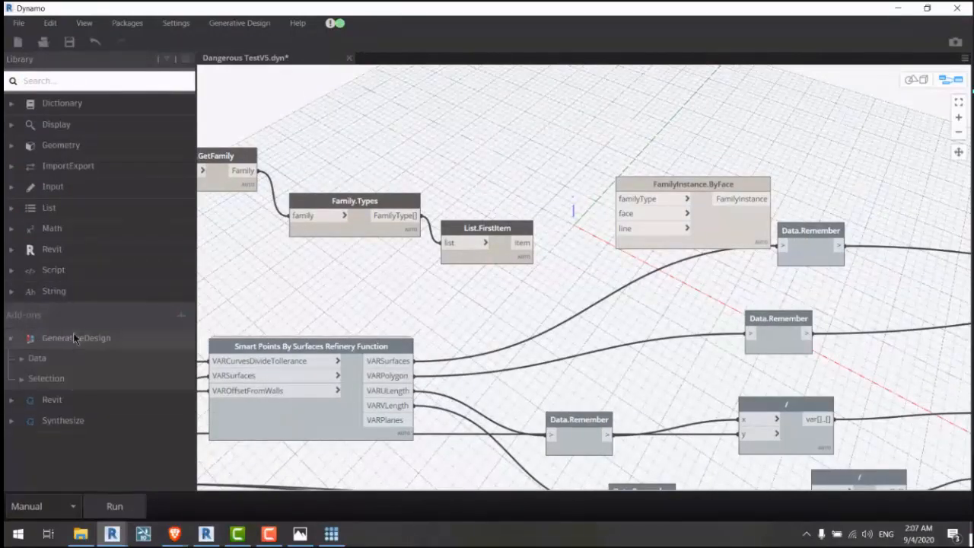
{"action": "left_click", "coordinate": [67, 358]}
{"action": "left_click", "coordinate": [62, 379]}
{"action": "left_click_drag", "start_coordinate": [609, 294], "coordinate": [571, 193]}
{"action": "left_click", "coordinate": [549, 203]}
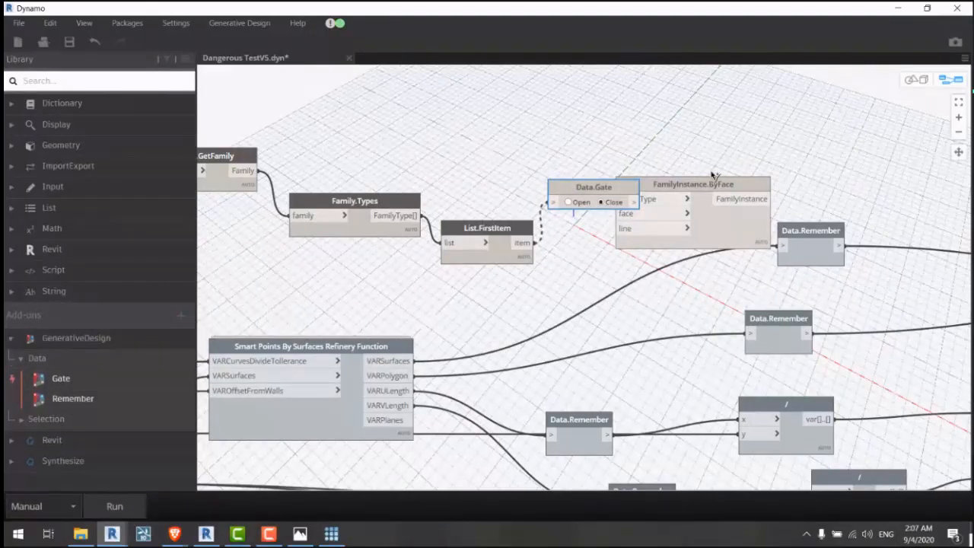
{"action": "left_click_drag", "start_coordinate": [685, 185], "coordinate": [783, 167]}
{"action": "left_click", "coordinate": [633, 203]}
{"action": "left_click", "coordinate": [735, 181]}
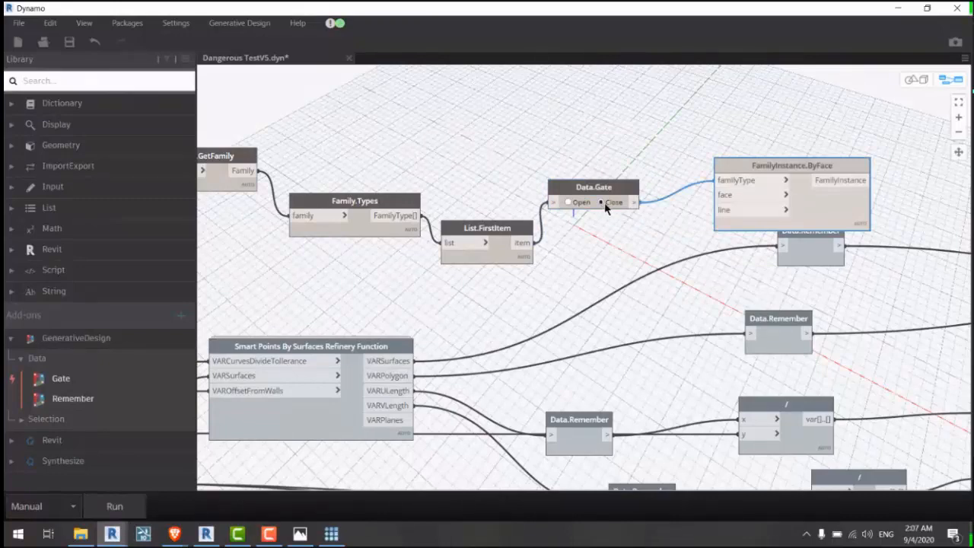
{"action": "left_click_drag", "start_coordinate": [595, 190], "coordinate": [610, 186]}
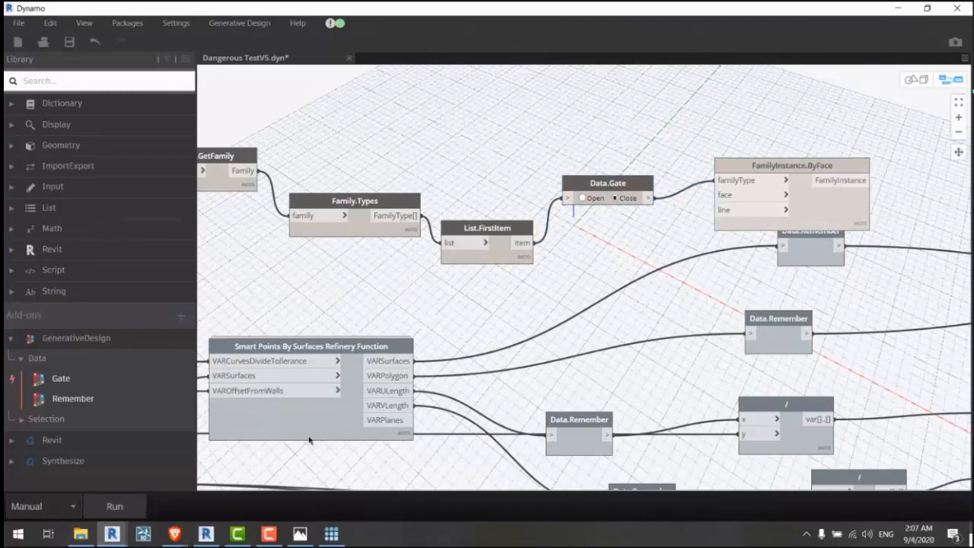
{"action": "scroll", "coordinate": [611, 220], "scroll_direction": "up", "scroll_amount": 3}
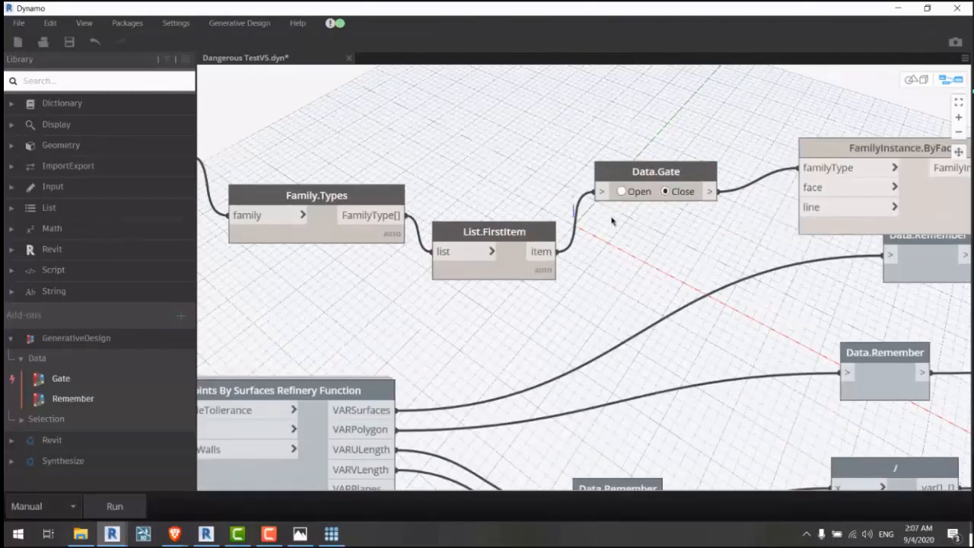
{"action": "middle_click_drag", "start_coordinate": [569, 252], "coordinate": [430, 272]}
Step: Attempt a new study, close it after the Dynamo warning, and bring Revit forward
{"action": "left_click", "coordinate": [333, 535]}
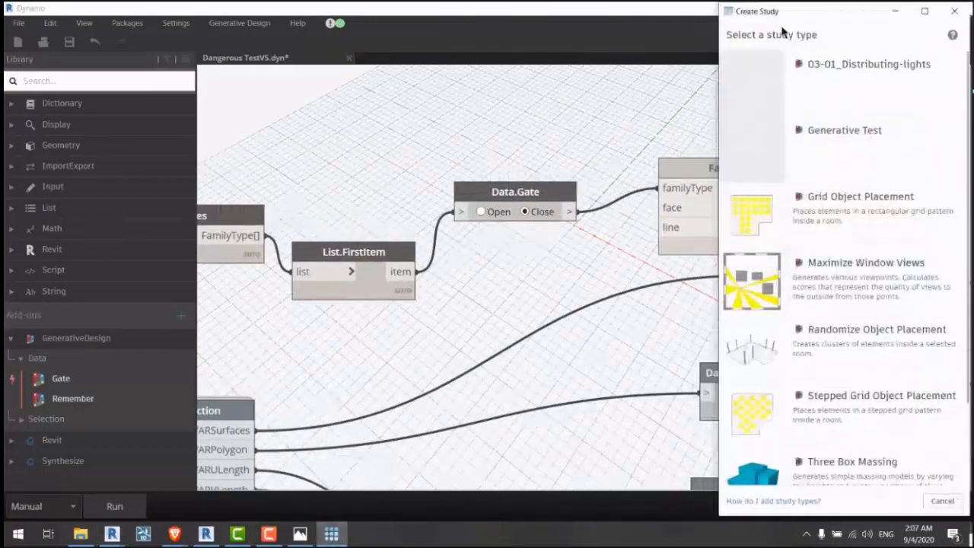
{"action": "left_click", "coordinate": [817, 80]}
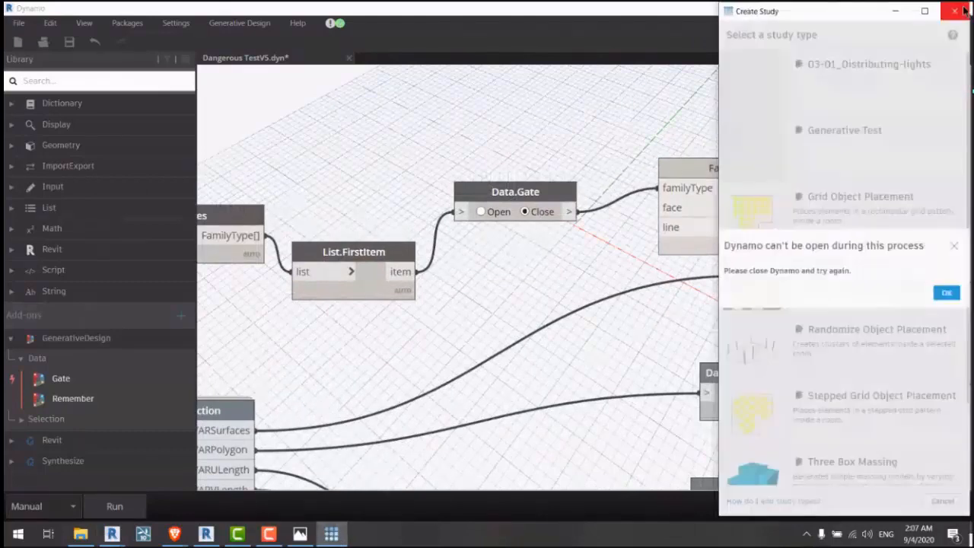
{"action": "left_click", "coordinate": [955, 10]}
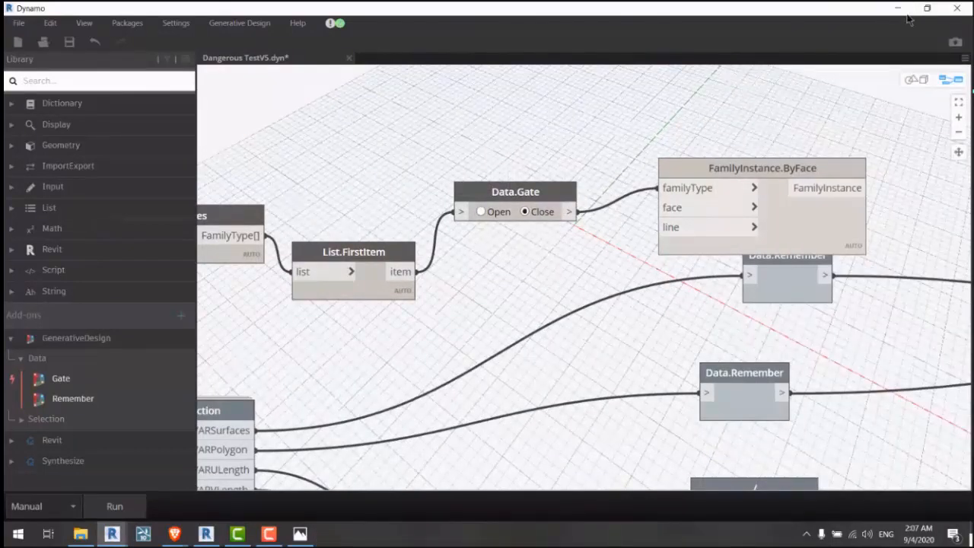
{"action": "left_click", "coordinate": [897, 8]}
{"action": "mouse_move", "coordinate": [131, 524]}
{"action": "left_click", "coordinate": [207, 479]}
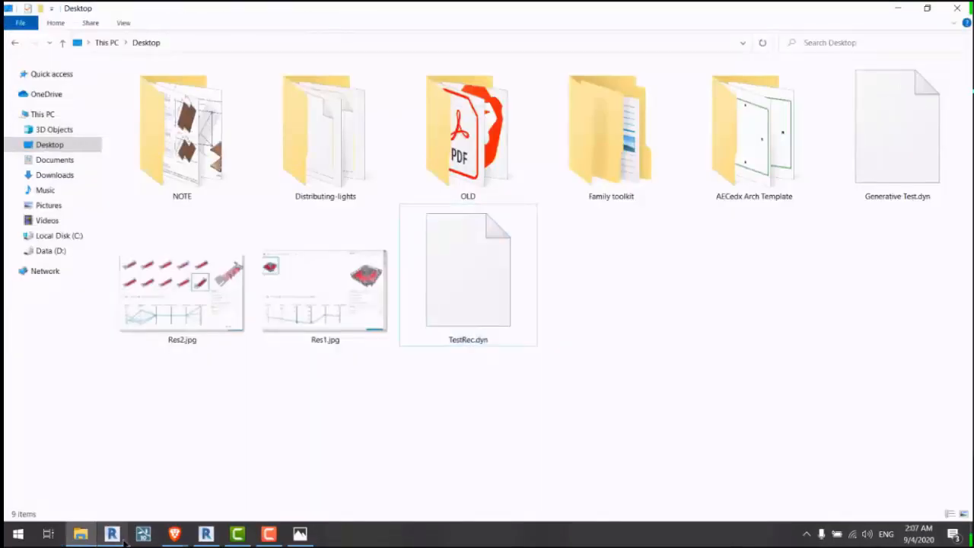
{"action": "left_click", "coordinate": [120, 535]}
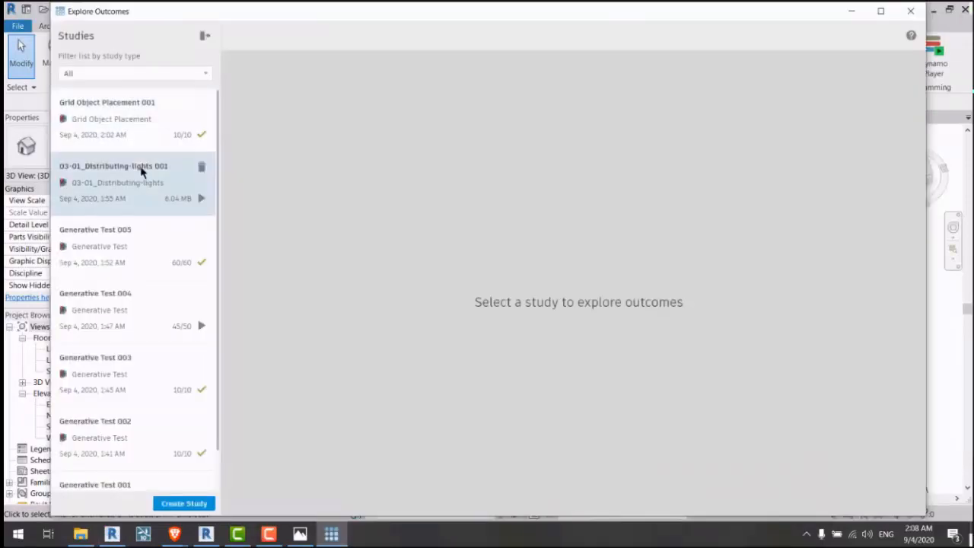
Step: Compare several Grid Object Placement 001 outcome tiles' details, then close Explore Outcomes
{"action": "left_click", "coordinate": [130, 238]}
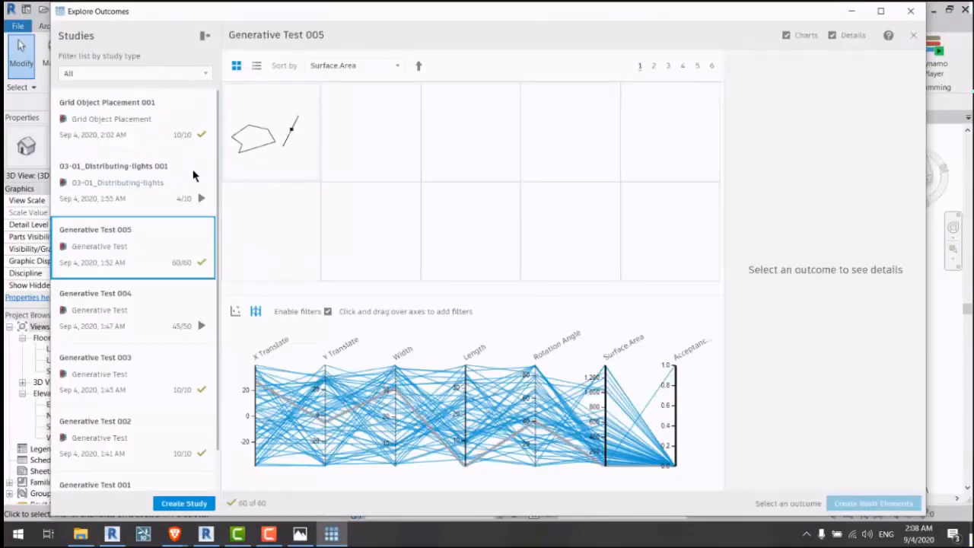
{"action": "left_click", "coordinate": [148, 133]}
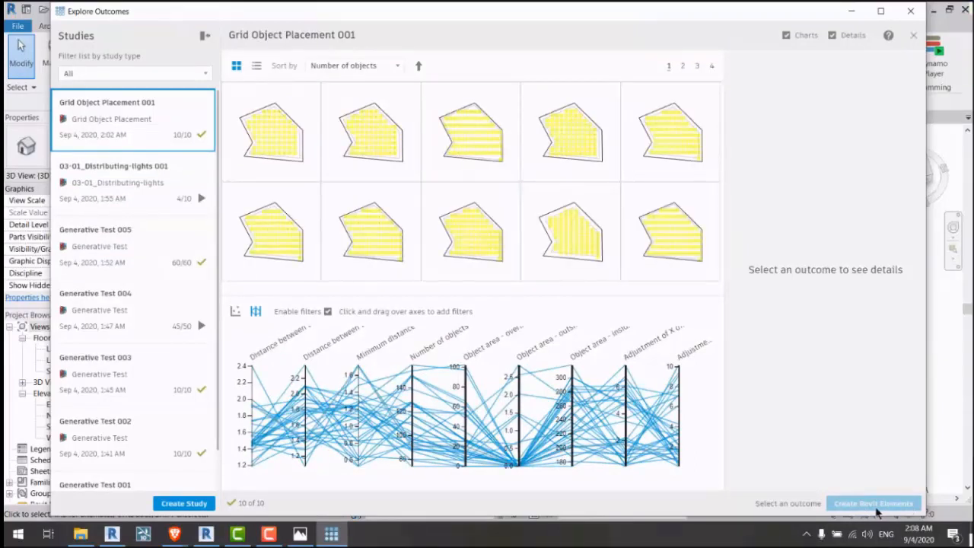
{"action": "left_click", "coordinate": [661, 261]}
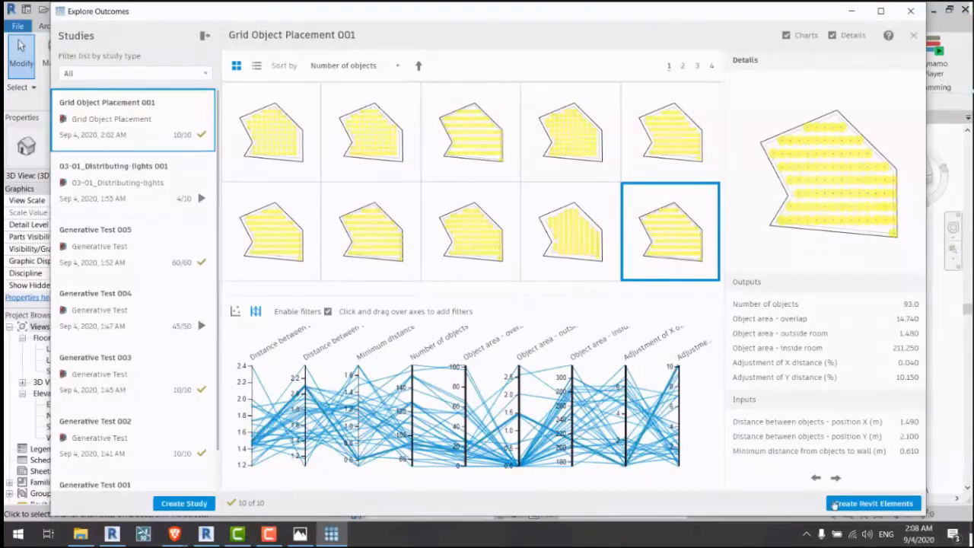
{"action": "left_click", "coordinate": [576, 240]}
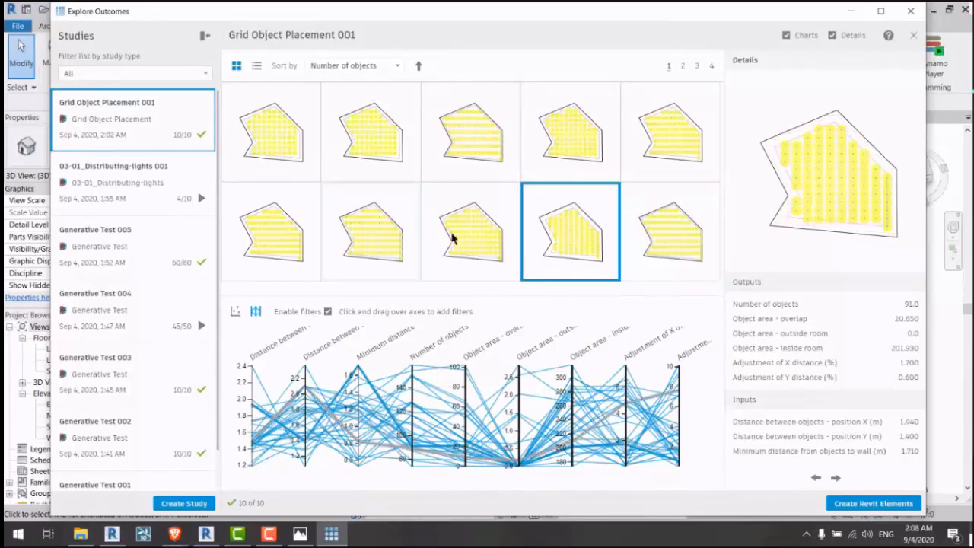
{"action": "left_click", "coordinate": [452, 239]}
{"action": "left_click", "coordinate": [543, 235]}
{"action": "left_click", "coordinate": [356, 241]}
{"action": "left_click", "coordinate": [470, 239]}
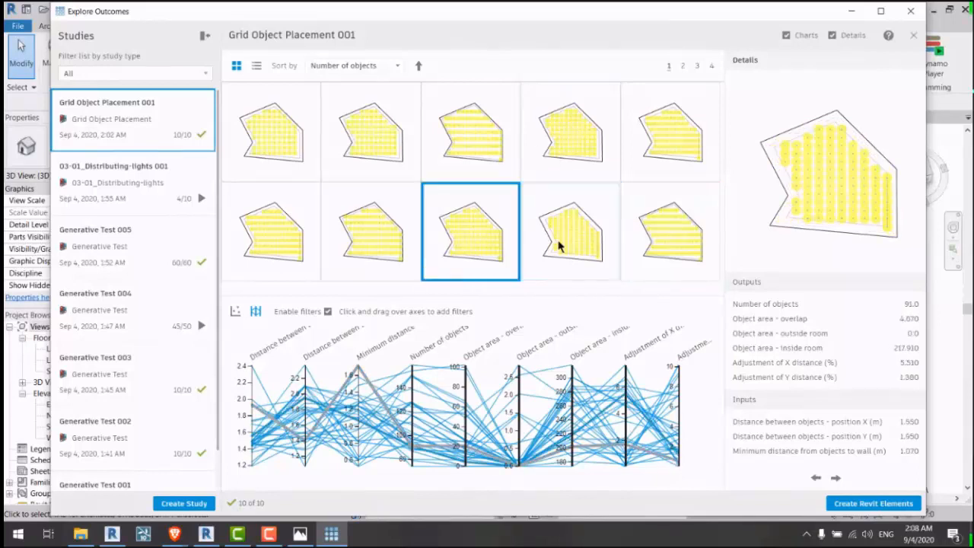
{"action": "left_click", "coordinate": [559, 244]}
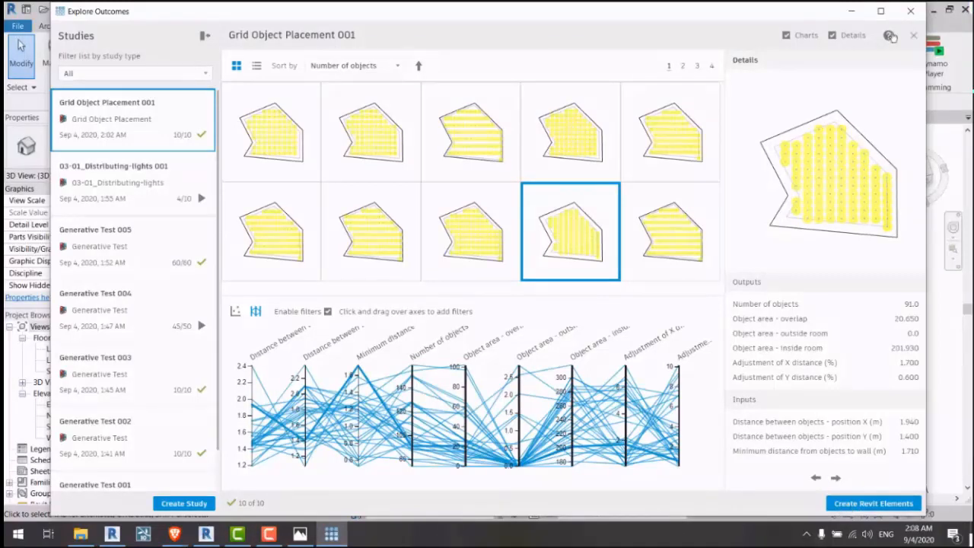
{"action": "left_click", "coordinate": [911, 15]}
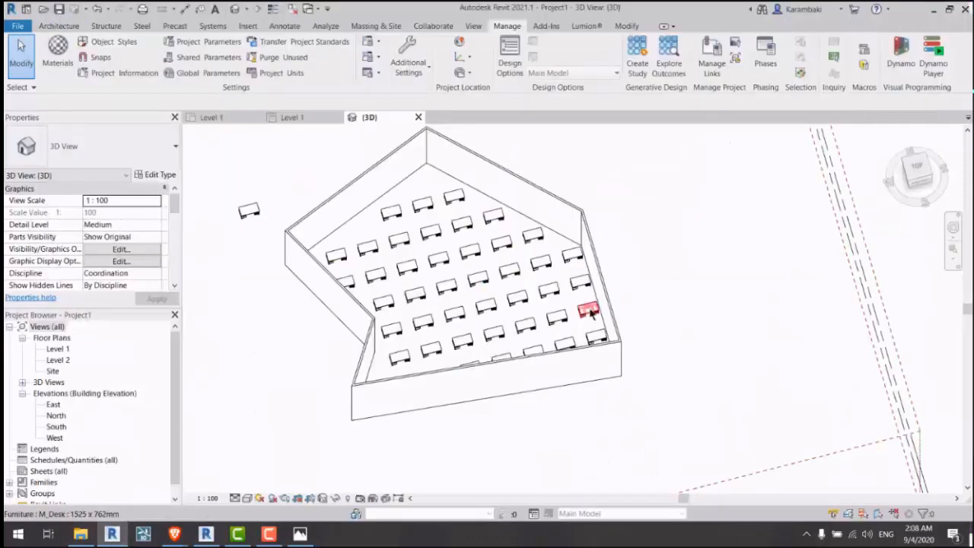
Step: Close Dynamo, orbit around the desk layout, and relaunch Dynamo from the Manage tab
{"action": "middle_click_drag", "start_coordinate": [706, 223], "coordinate": [742, 260]}
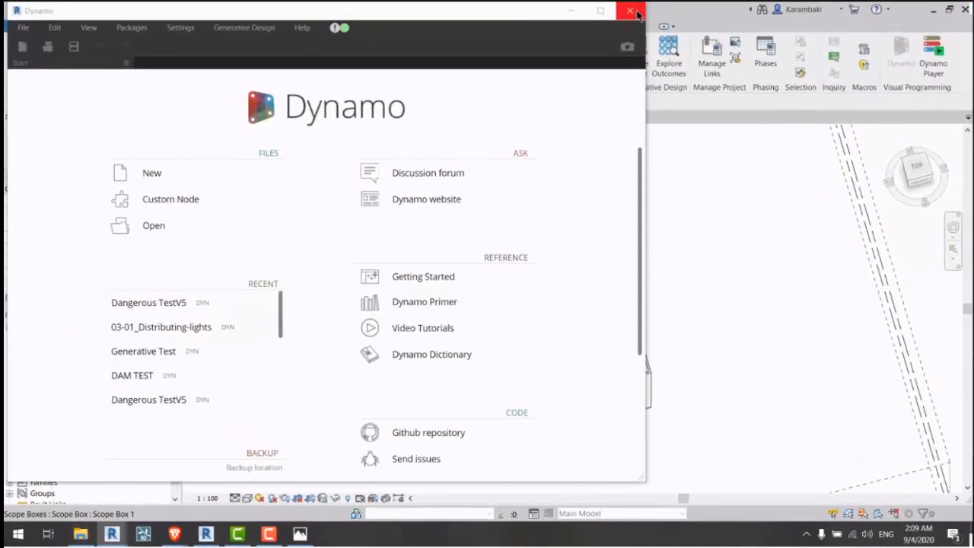
{"action": "left_click", "coordinate": [630, 11]}
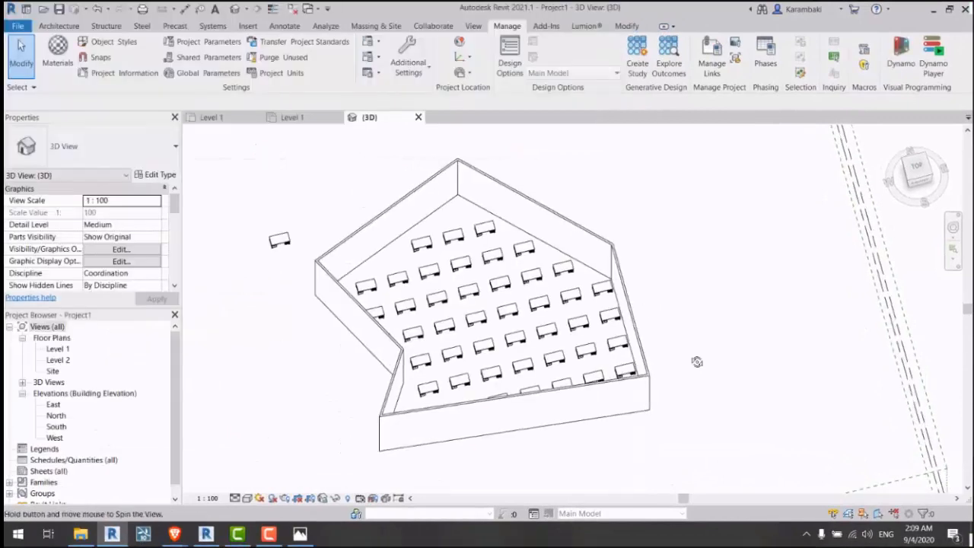
{"action": "middle_click_drag", "start_coordinate": [697, 361], "coordinate": [526, 321], "text": "shift"}
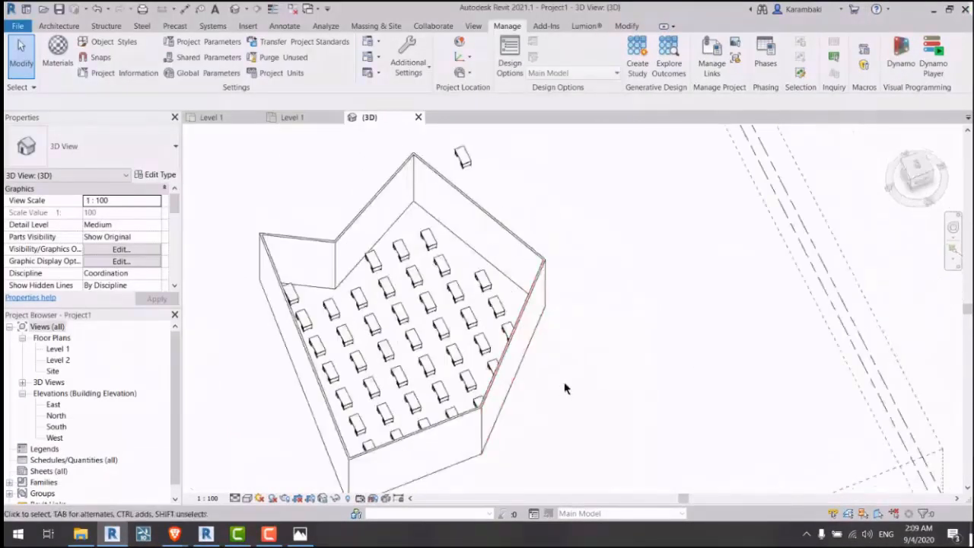
{"action": "middle_click_drag", "start_coordinate": [565, 391], "coordinate": [654, 362], "text": "shift"}
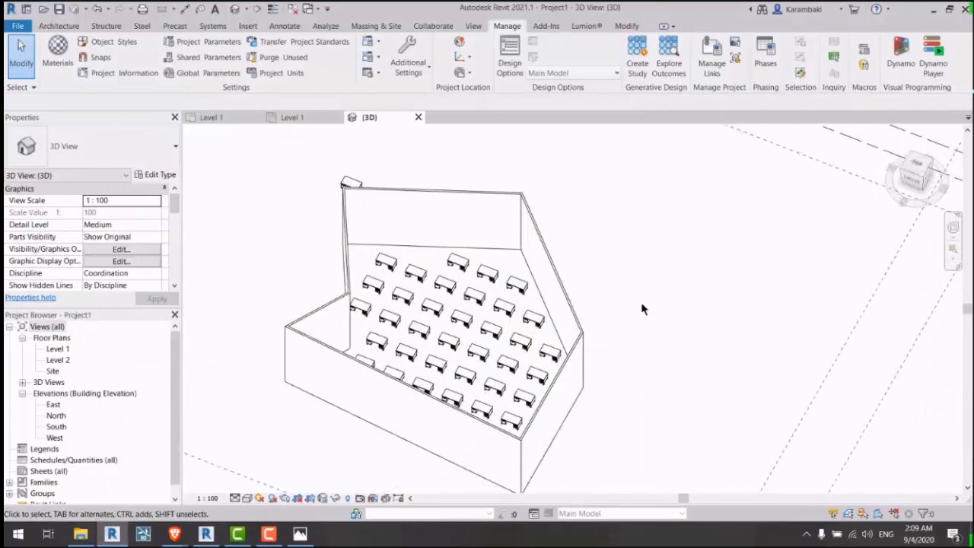
{"action": "middle_click_drag", "start_coordinate": [642, 308], "coordinate": [618, 299], "text": "shift"}
{"action": "left_click", "coordinate": [904, 67]}
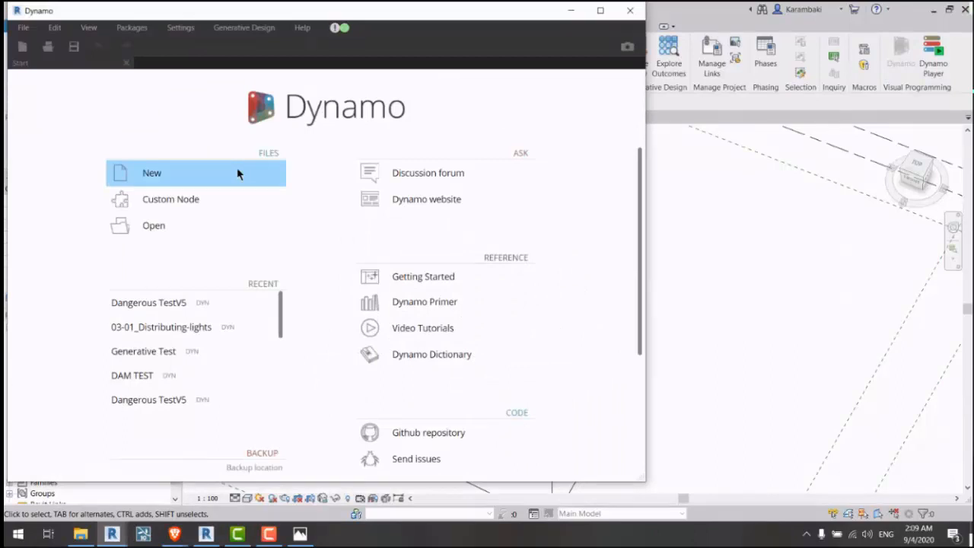
Step: Start a new blank graph and add a Data.Remember node from the library
{"action": "left_click", "coordinate": [238, 174]}
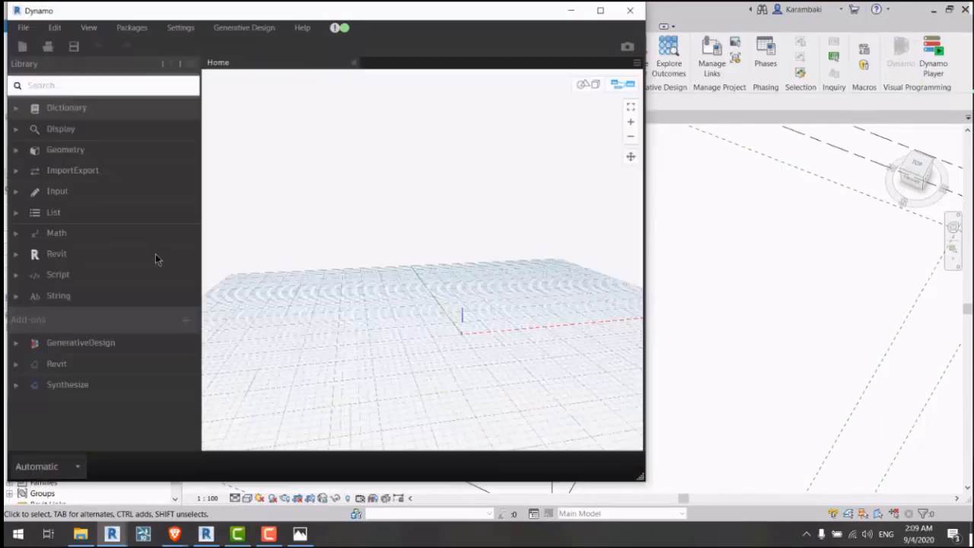
{"action": "left_click", "coordinate": [118, 345]}
{"action": "left_click", "coordinate": [114, 382]}
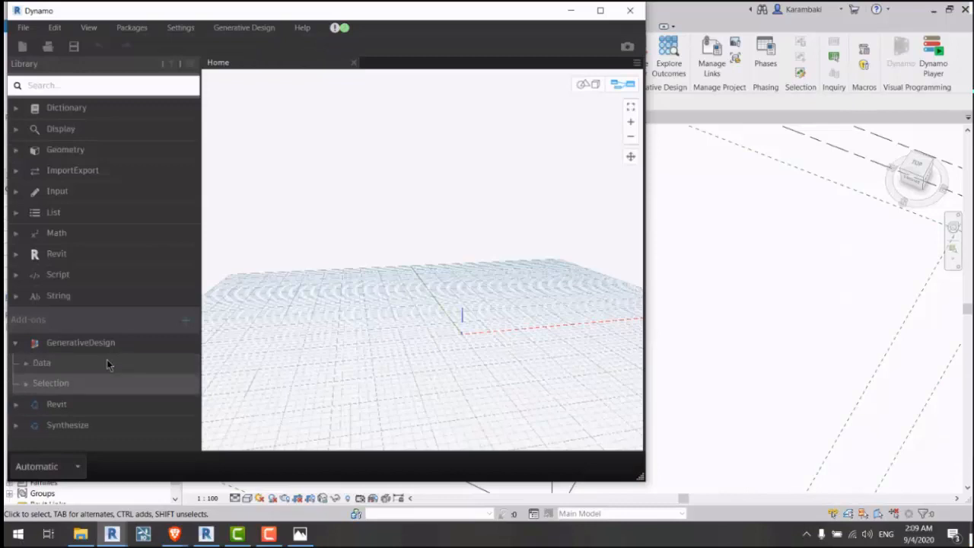
{"action": "left_click", "coordinate": [103, 363]}
{"action": "left_click", "coordinate": [101, 371]}
Step: Duplicate the Data.Remember node with copy-paste and arrange the two copies
{"action": "left_click_drag", "start_coordinate": [396, 258], "coordinate": [372, 237]}
{"action": "key", "text": "ctrl+c"}
{"action": "key", "text": "ctrl+v"}
{"action": "left_click_drag", "start_coordinate": [521, 236], "coordinate": [533, 239]}
{"action": "left_click_drag", "start_coordinate": [437, 247], "coordinate": [543, 263]}
{"action": "middle_click_drag", "start_coordinate": [467, 309], "coordinate": [377, 220]}
{"action": "left_click", "coordinate": [377, 220]}
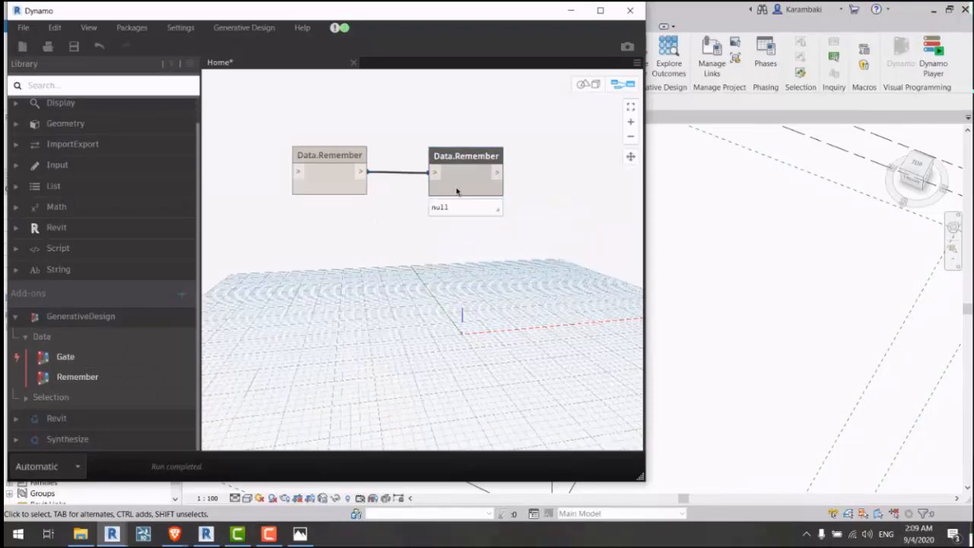
Step: Rearrange the two Remember nodes, then close the Home workspace choosing No to saving
{"action": "middle_click_drag", "start_coordinate": [419, 254], "coordinate": [420, 280]}
{"action": "left_click_drag", "start_coordinate": [269, 120], "coordinate": [522, 271]}
{"action": "left_click", "coordinate": [390, 245]}
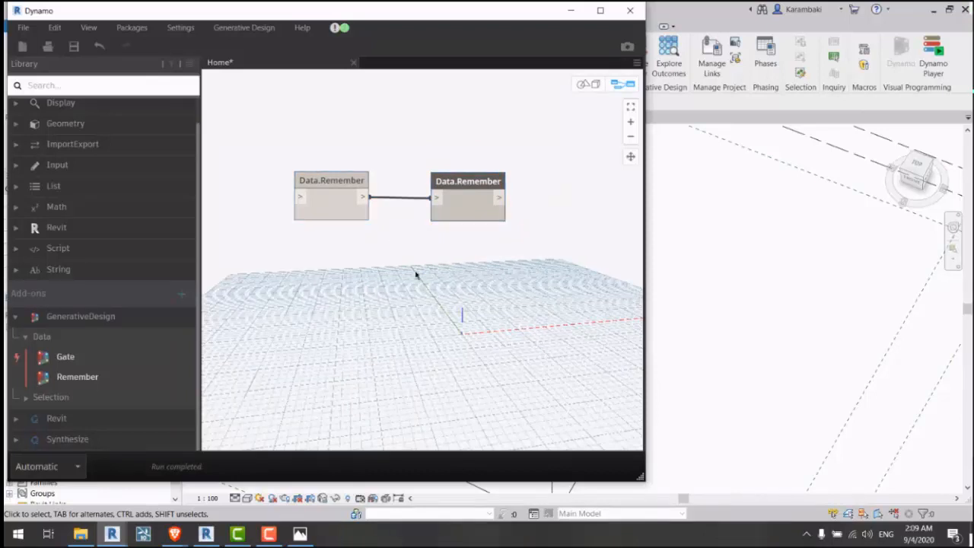
{"action": "middle_click_drag", "start_coordinate": [364, 258], "coordinate": [424, 290]}
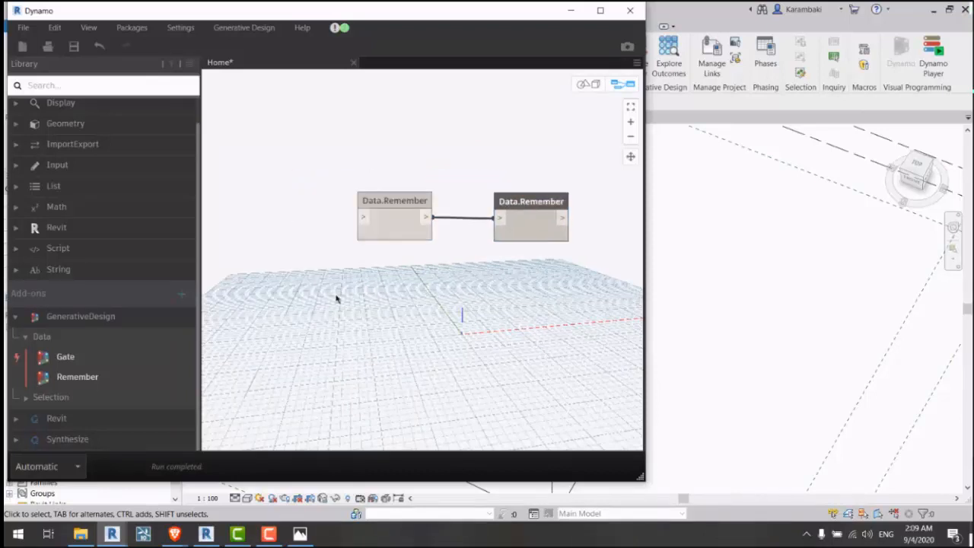
{"action": "left_click", "coordinate": [363, 210]}
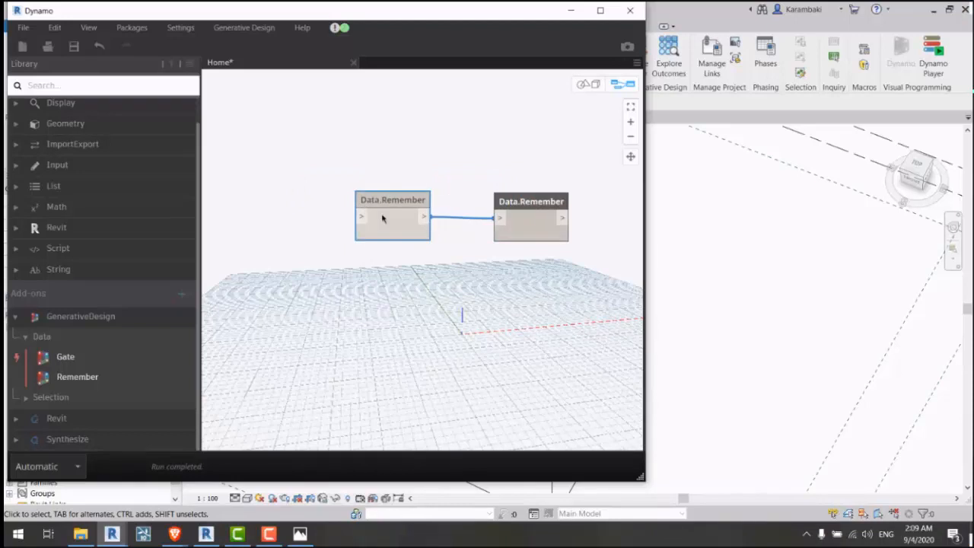
{"action": "left_click_drag", "start_coordinate": [383, 218], "coordinate": [494, 135]}
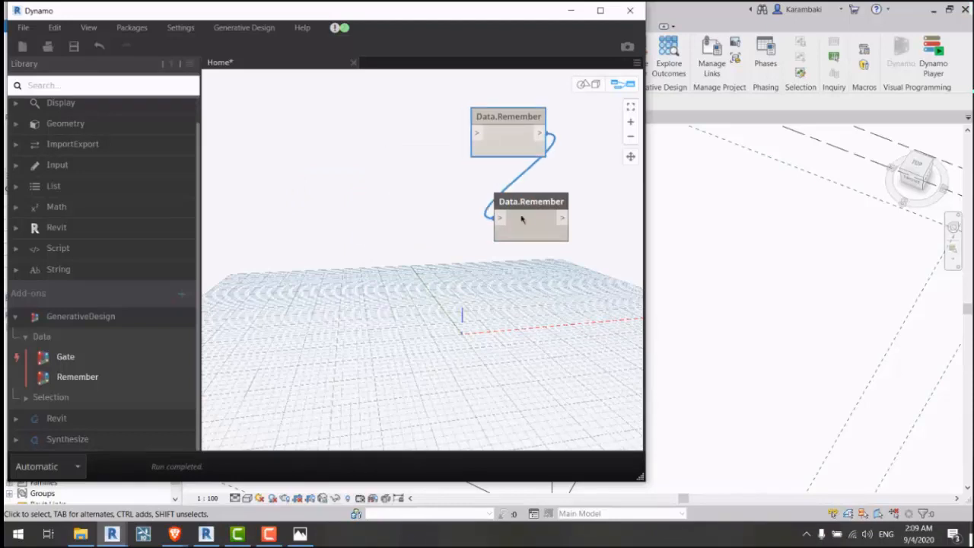
{"action": "left_click_drag", "start_coordinate": [499, 218], "coordinate": [474, 205]}
{"action": "middle_click_drag", "start_coordinate": [474, 205], "coordinate": [343, 221]}
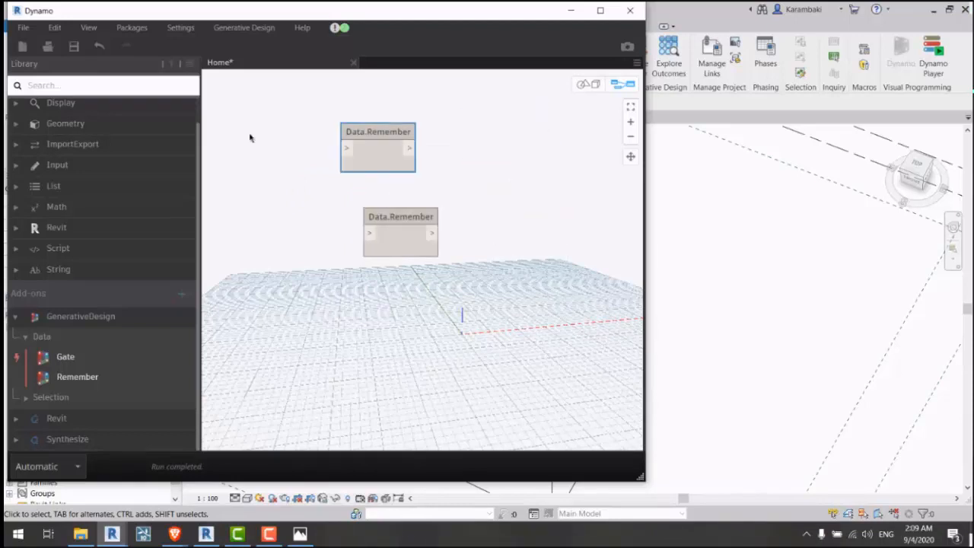
{"action": "left_click_drag", "start_coordinate": [250, 134], "coordinate": [414, 148]}
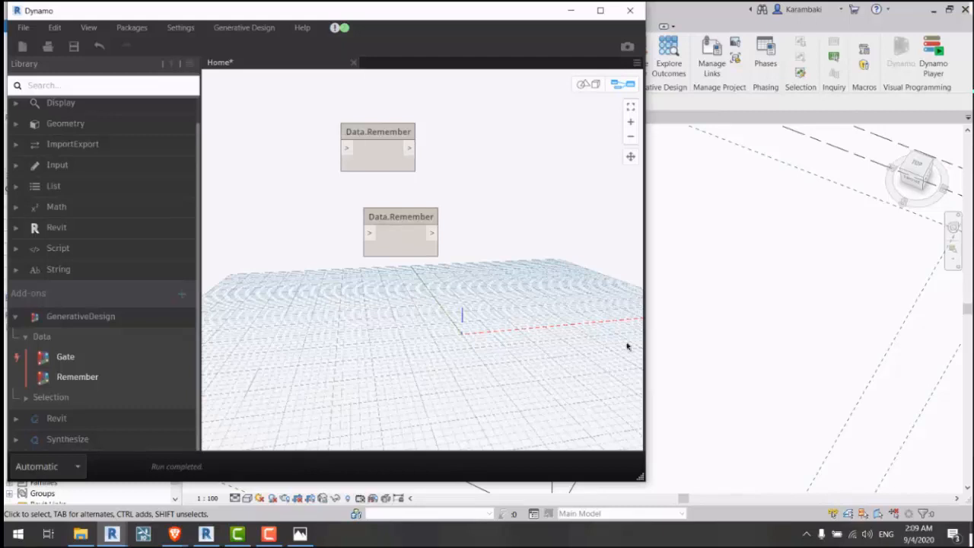
{"action": "left_click", "coordinate": [353, 63]}
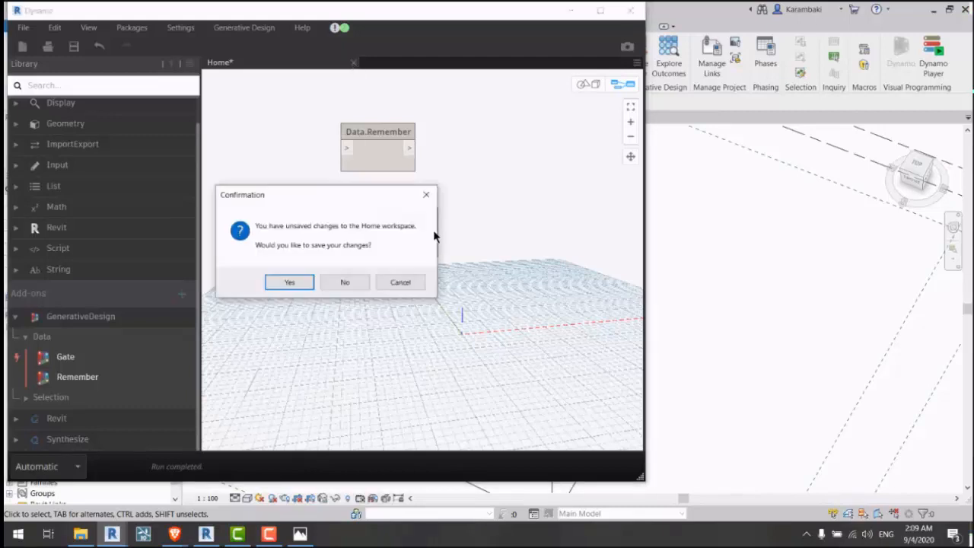
{"action": "left_click", "coordinate": [345, 284]}
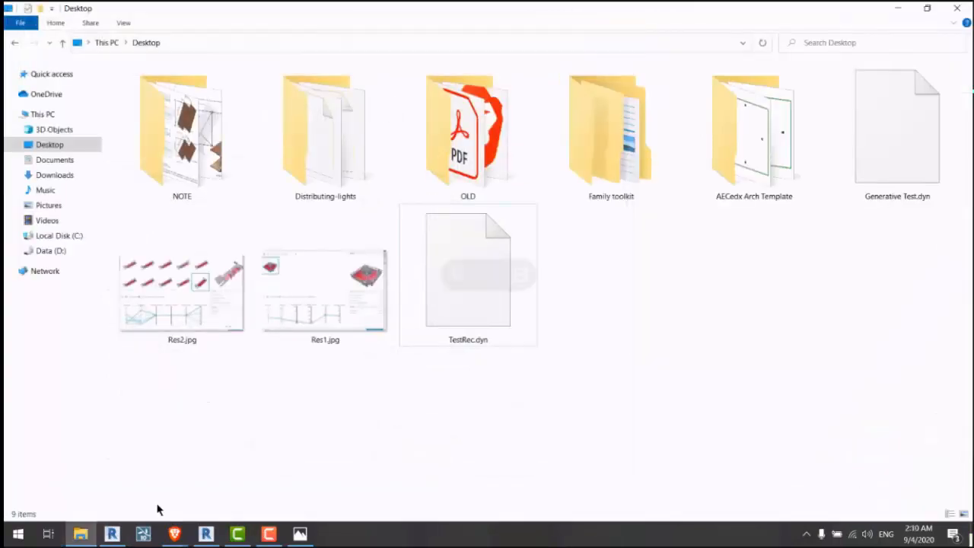
Step: Switch from File Explorer back to Revit's 3D view of the walled room with desks
{"action": "left_click", "coordinate": [111, 533]}
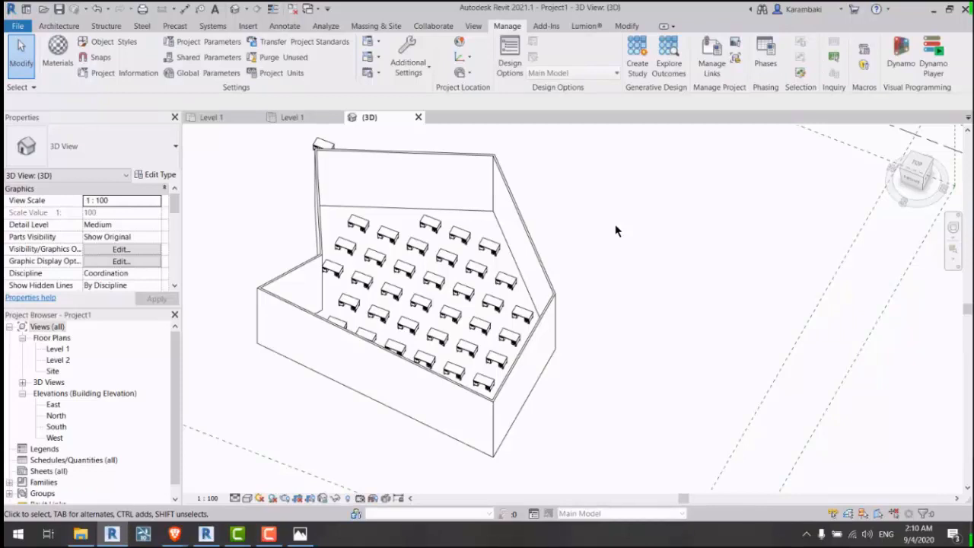
Step: Close the duplicate Level 1 view, admit the meeting guest, and orbit around the desk room
{"action": "left_click", "coordinate": [337, 117]}
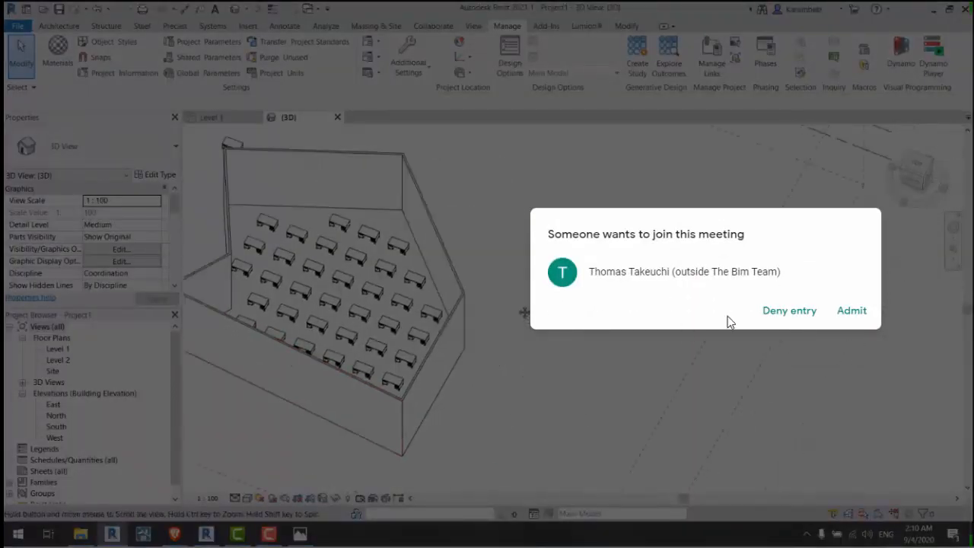
{"action": "left_click", "coordinate": [854, 312]}
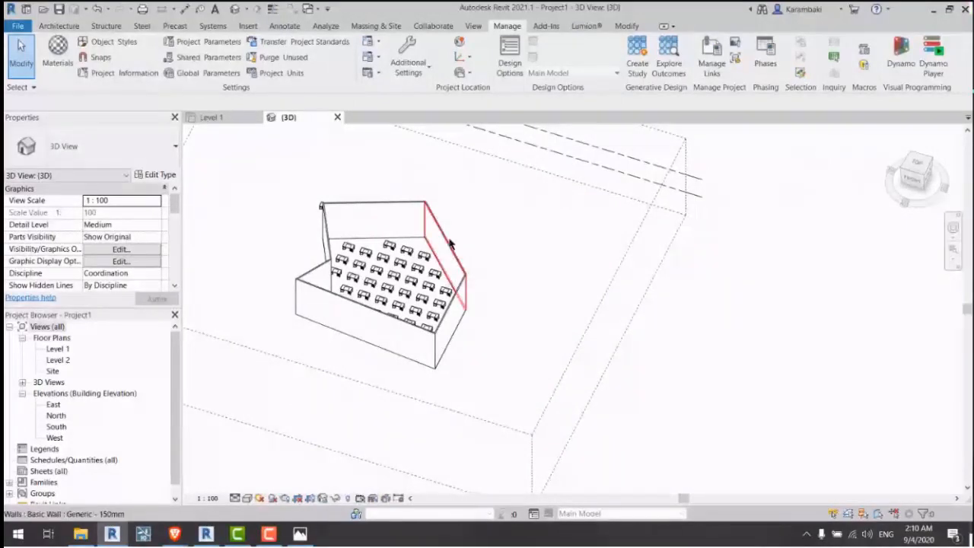
{"action": "middle_click_drag", "start_coordinate": [498, 276], "coordinate": [586, 337], "text": "shift"}
{"action": "middle_click_drag", "start_coordinate": [330, 322], "coordinate": [396, 372], "text": "shift"}
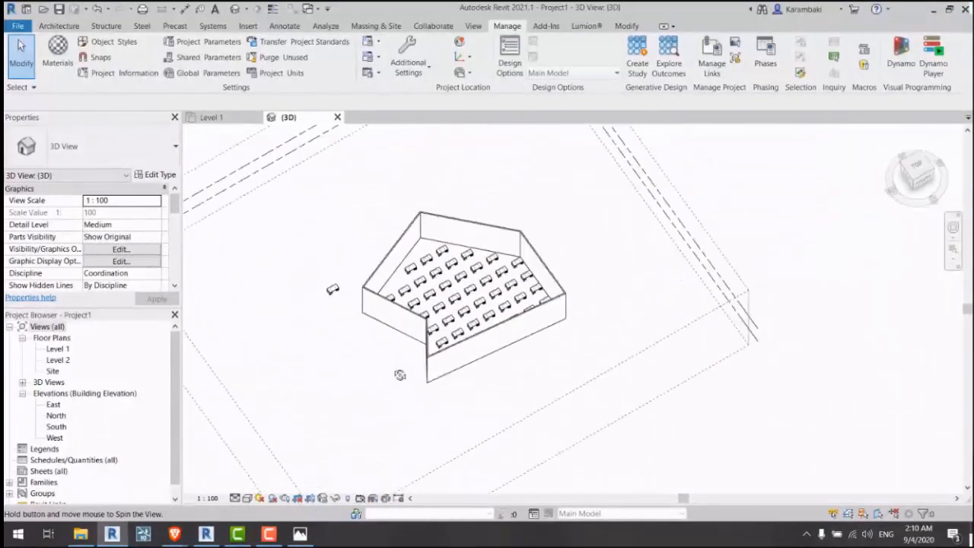
{"action": "scroll", "coordinate": [487, 297], "scroll_direction": "up", "scroll_amount": 2}
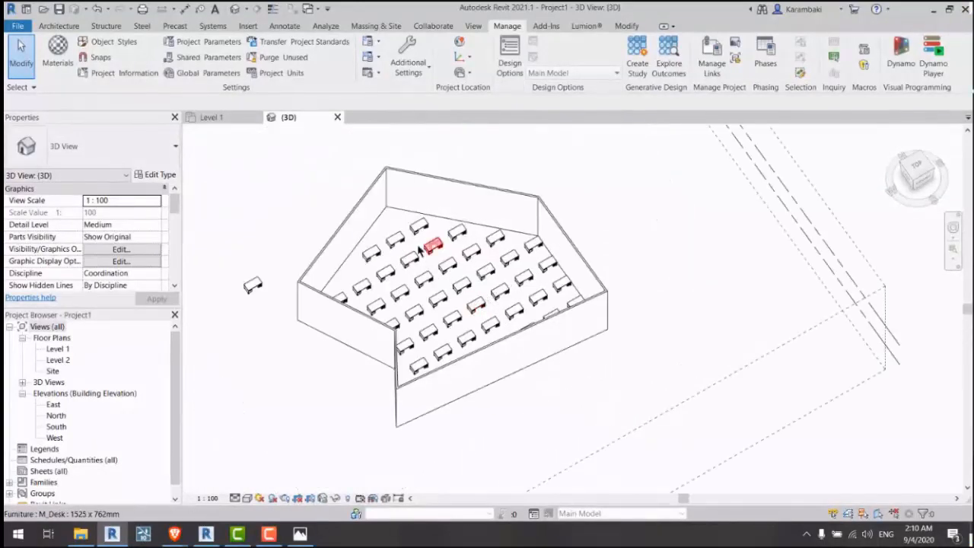
{"action": "left_click_drag", "start_coordinate": [384, 226], "coordinate": [603, 369]}
{"action": "left_click", "coordinate": [604, 417]}
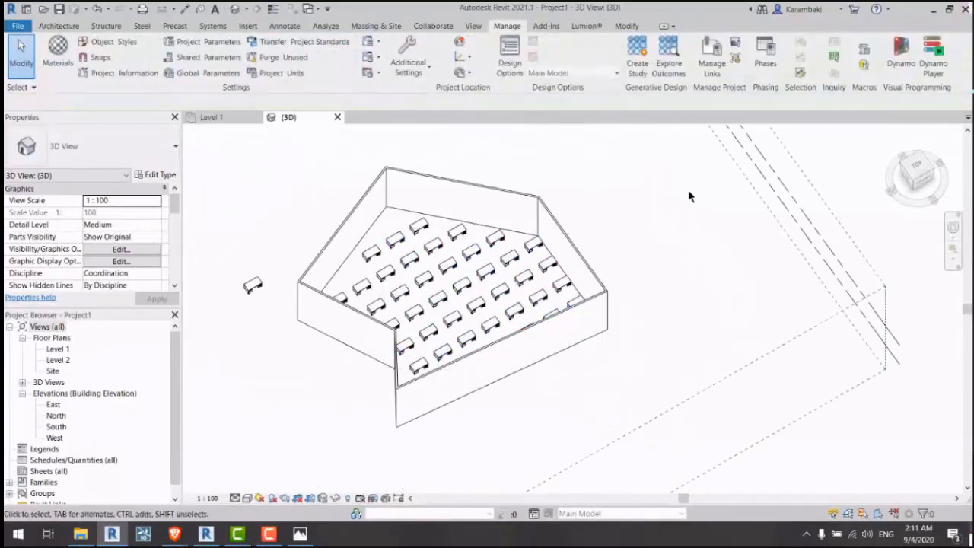
{"action": "middle_click_drag", "start_coordinate": [689, 195], "coordinate": [576, 235]}
{"action": "scroll", "coordinate": [612, 207], "scroll_direction": "down", "scroll_amount": 1}
{"action": "scroll", "coordinate": [641, 223], "scroll_direction": "down", "scroll_amount": 1}
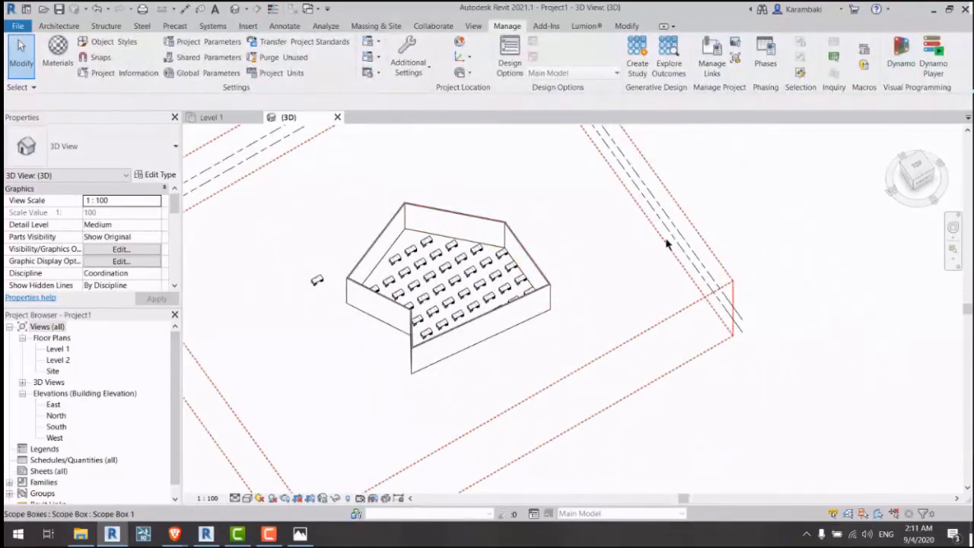
{"action": "middle_click_drag", "start_coordinate": [658, 249], "coordinate": [588, 274]}
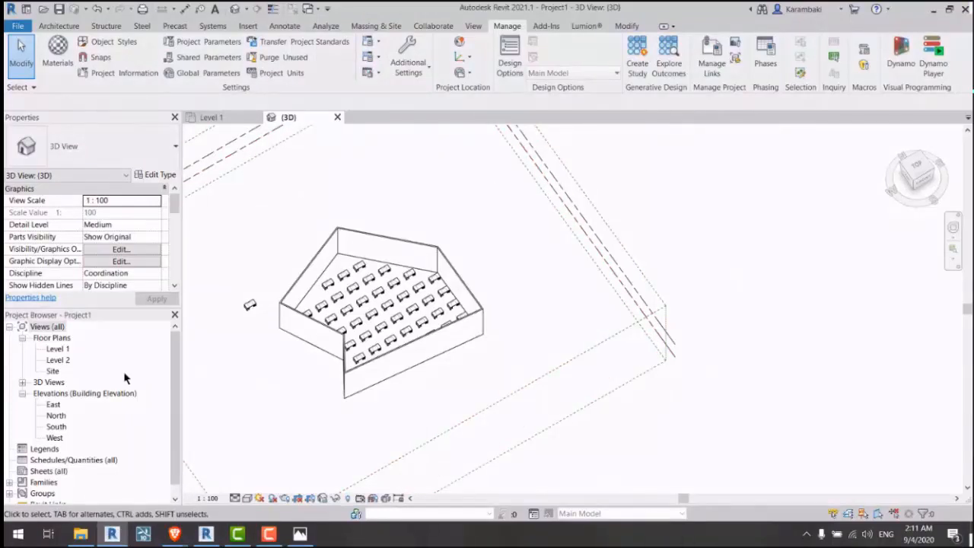
Step: Bring up the 'Automating Lumion with Dynamo' YouTube tab in Brave
{"action": "mouse_move", "coordinate": [174, 535]}
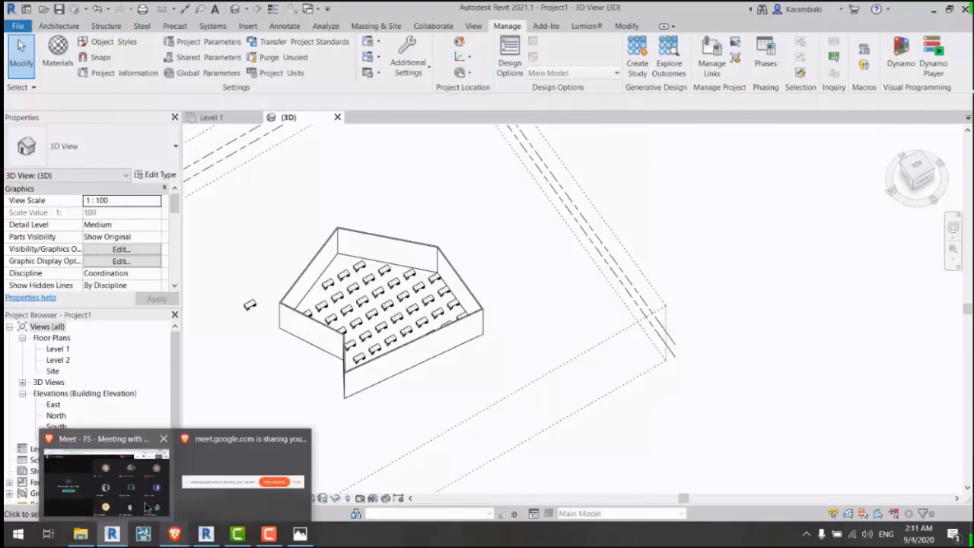
{"action": "left_click", "coordinate": [114, 479]}
{"action": "left_click", "coordinate": [228, 10]}
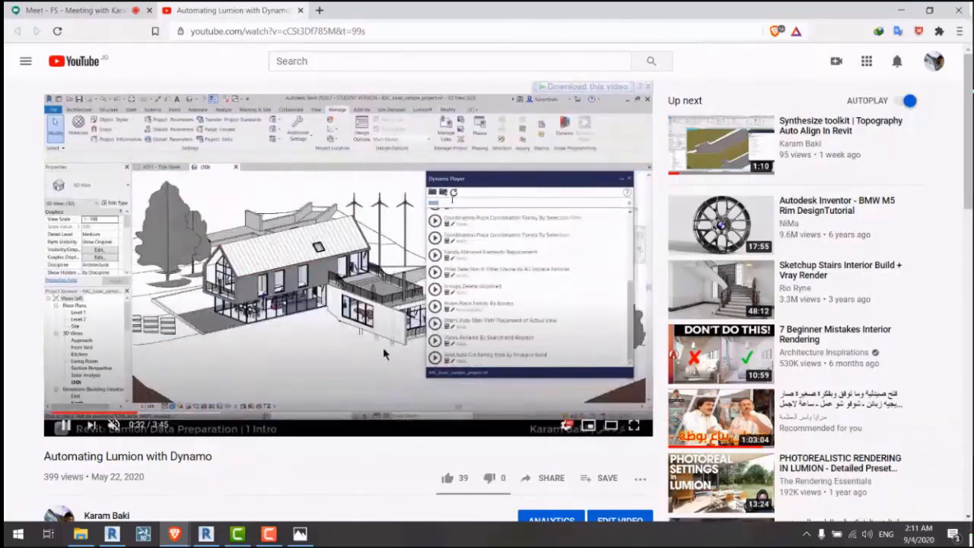
Step: Pause the Lumion video and minimize the browser to reveal Revit
{"action": "left_click", "coordinate": [384, 344]}
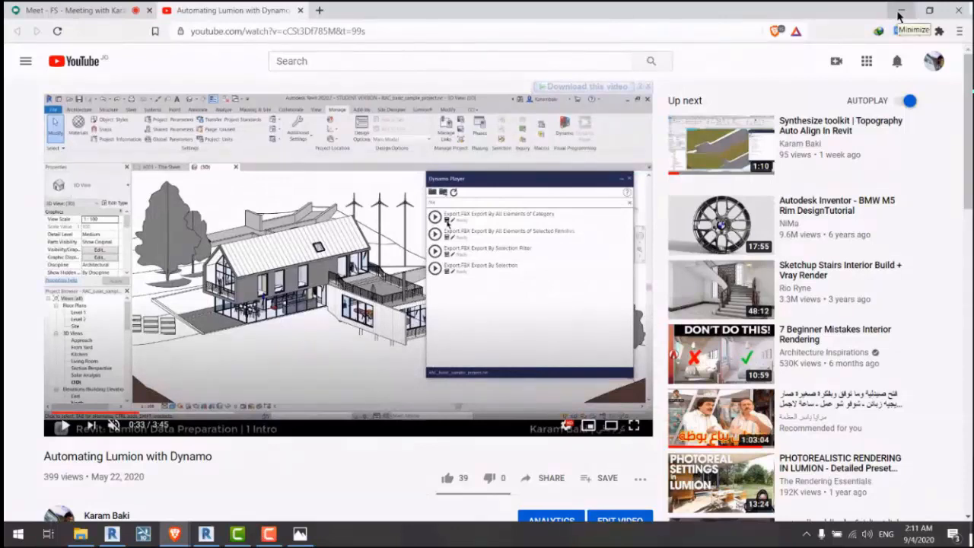
{"action": "left_click", "coordinate": [900, 10]}
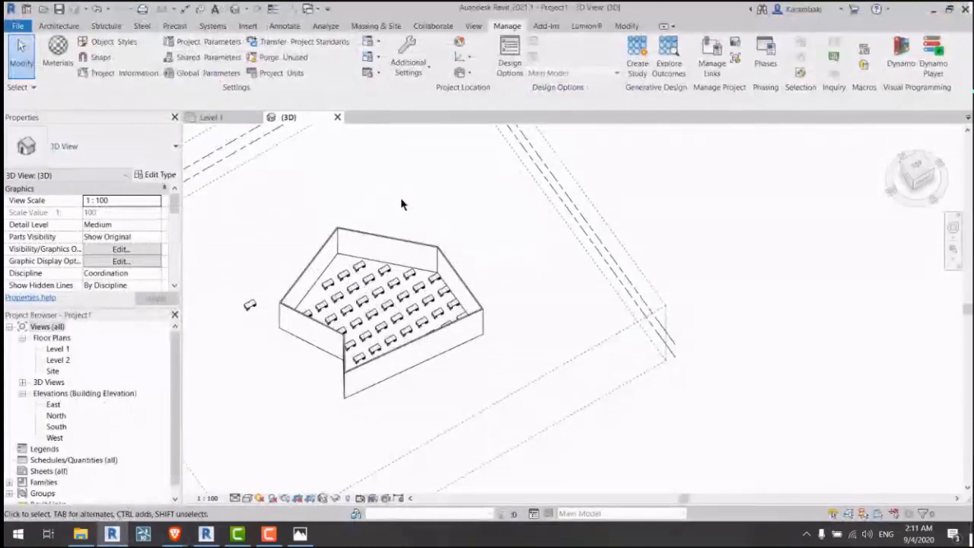
{"action": "key", "text": "Tab"}
{"action": "left_click", "coordinate": [413, 248]}
{"action": "left_click", "coordinate": [409, 398]}
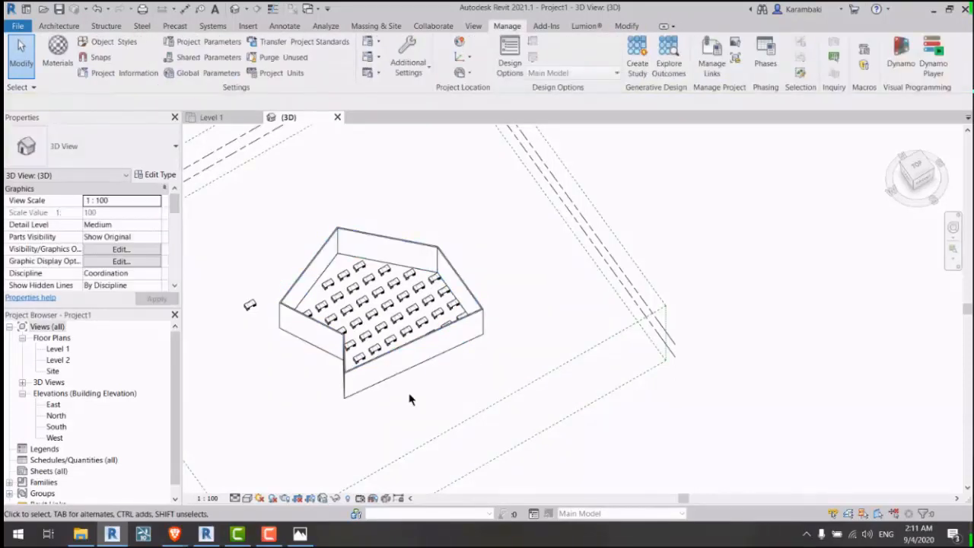
{"action": "key", "text": "Tab"}
{"action": "left_click", "coordinate": [374, 385]}
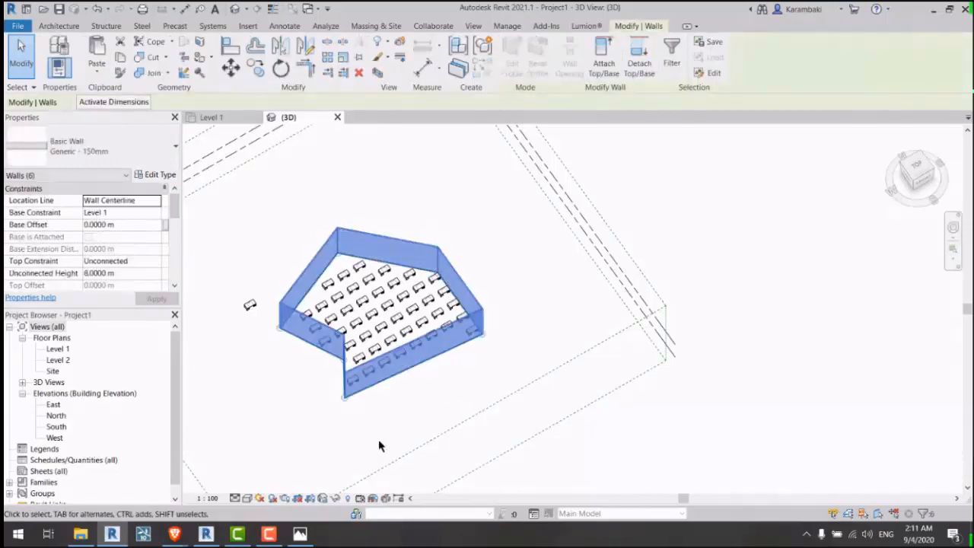
{"action": "left_click", "coordinate": [380, 446]}
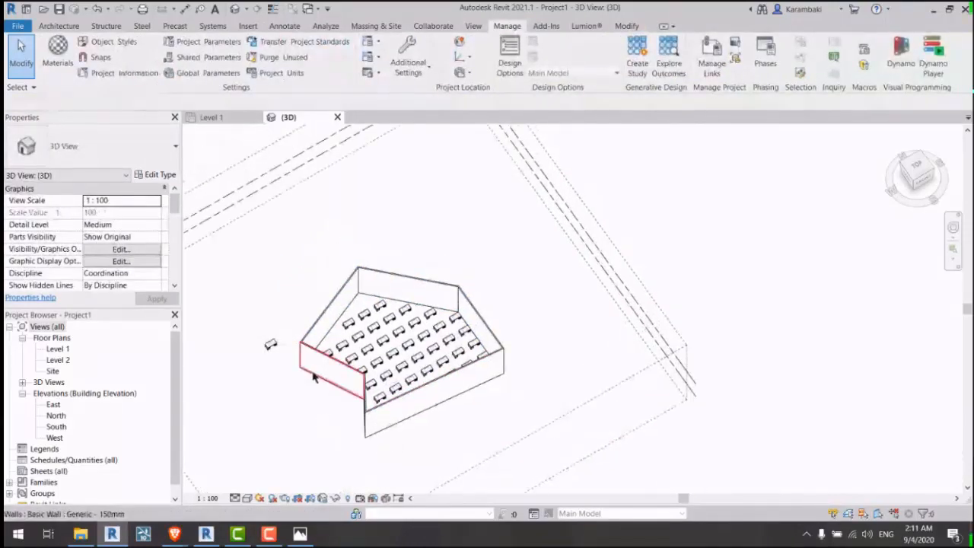
{"action": "scroll", "coordinate": [318, 392], "scroll_direction": "up", "scroll_amount": 3}
{"action": "scroll", "coordinate": [460, 282], "scroll_direction": "up", "scroll_amount": 3}
{"action": "scroll", "coordinate": [457, 292], "scroll_direction": "down", "scroll_amount": 5}
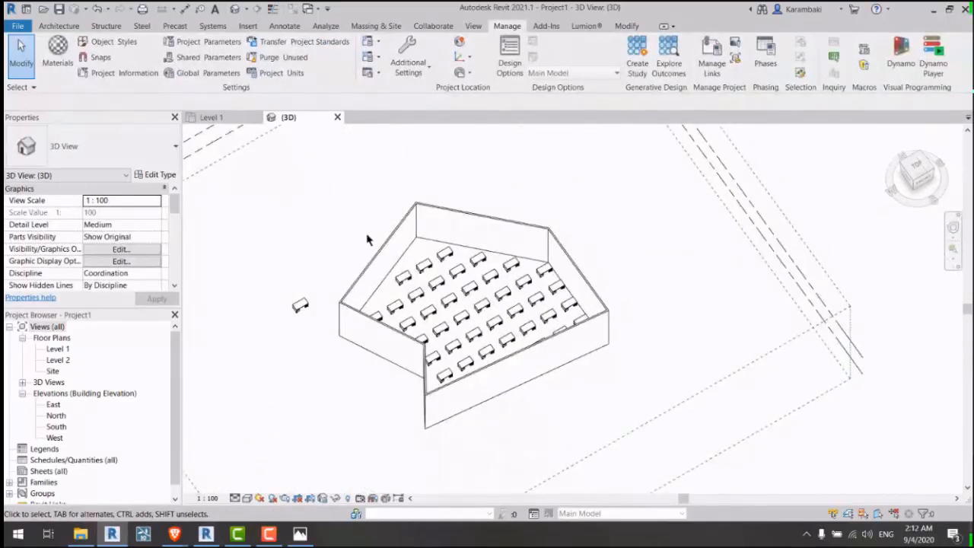
{"action": "middle_click_drag", "start_coordinate": [665, 265], "coordinate": [570, 343], "text": "shift"}
{"action": "scroll", "coordinate": [487, 272], "scroll_direction": "down", "scroll_amount": 3}
{"action": "scroll", "coordinate": [509, 293], "scroll_direction": "up", "scroll_amount": 2}
{"action": "key", "text": "Tab"}
{"action": "left_click", "coordinate": [511, 290]}
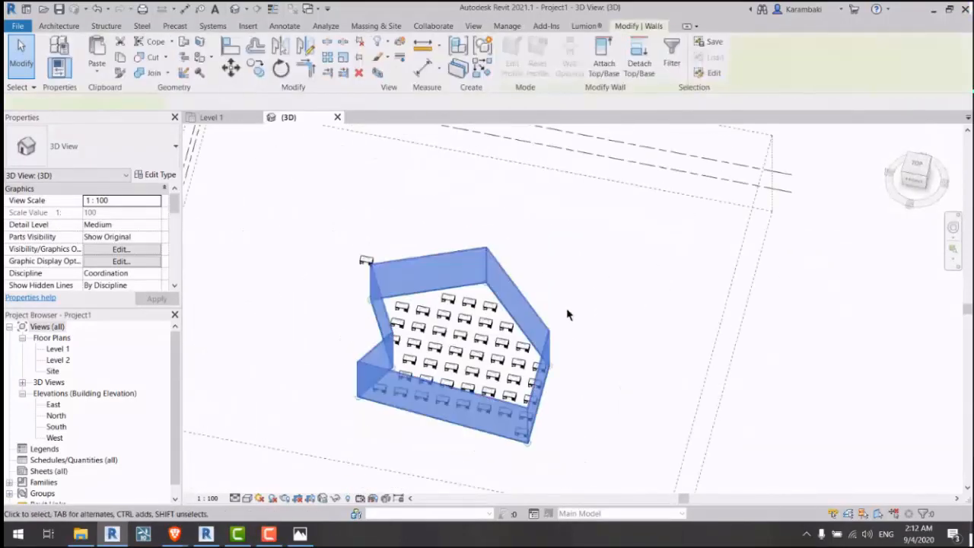
{"action": "left_click", "coordinate": [566, 310]}
{"action": "middle_click_drag", "start_coordinate": [300, 276], "coordinate": [385, 254], "text": "shift"}
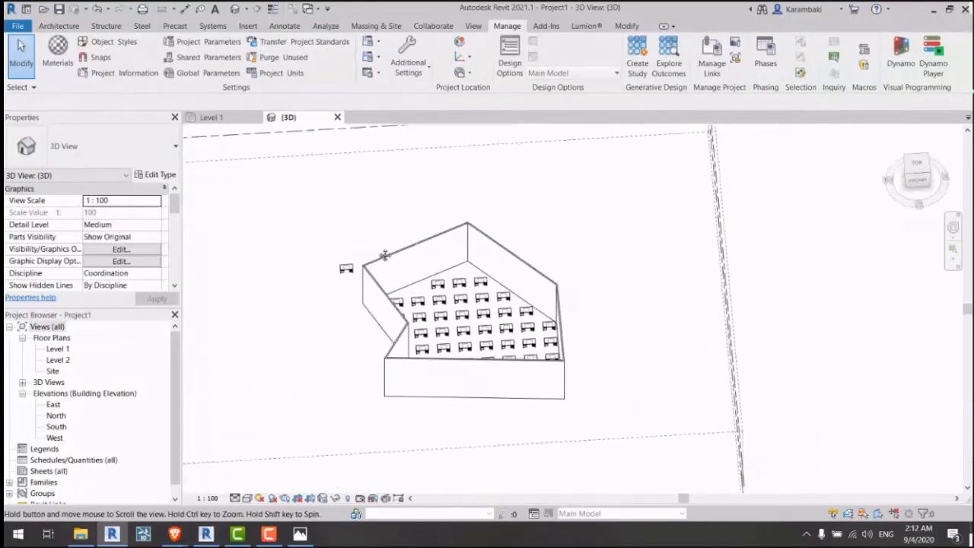
{"action": "scroll", "coordinate": [478, 311], "scroll_direction": "up", "scroll_amount": 2}
{"action": "middle_click_drag", "start_coordinate": [448, 266], "coordinate": [407, 326], "text": "shift"}
Step: Delete every desk using Select All Instances on one desk
{"action": "left_click", "coordinate": [386, 271]}
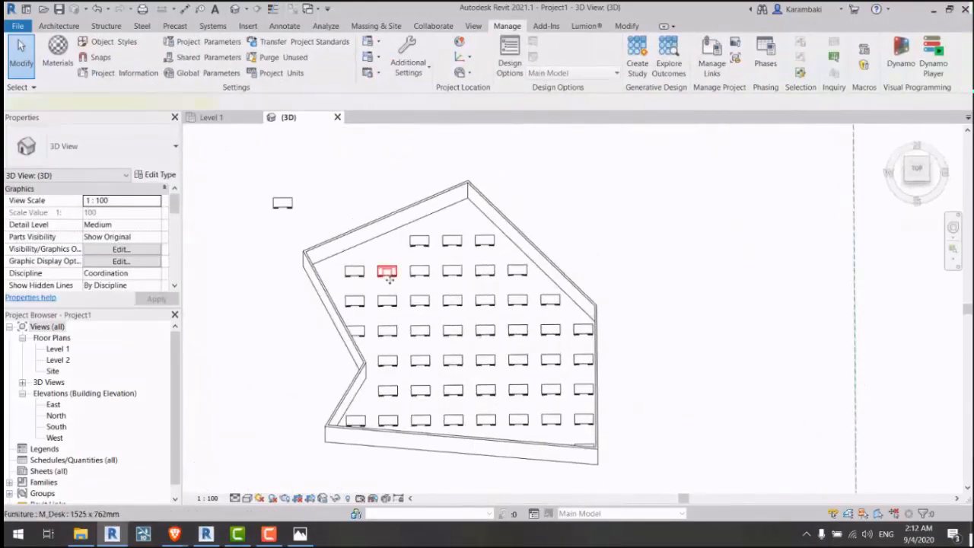
{"action": "right_click", "coordinate": [387, 271]}
{"action": "mouse_move", "coordinate": [467, 127]}
{"action": "left_click", "coordinate": [563, 126]}
{"action": "key", "text": "Delete"}
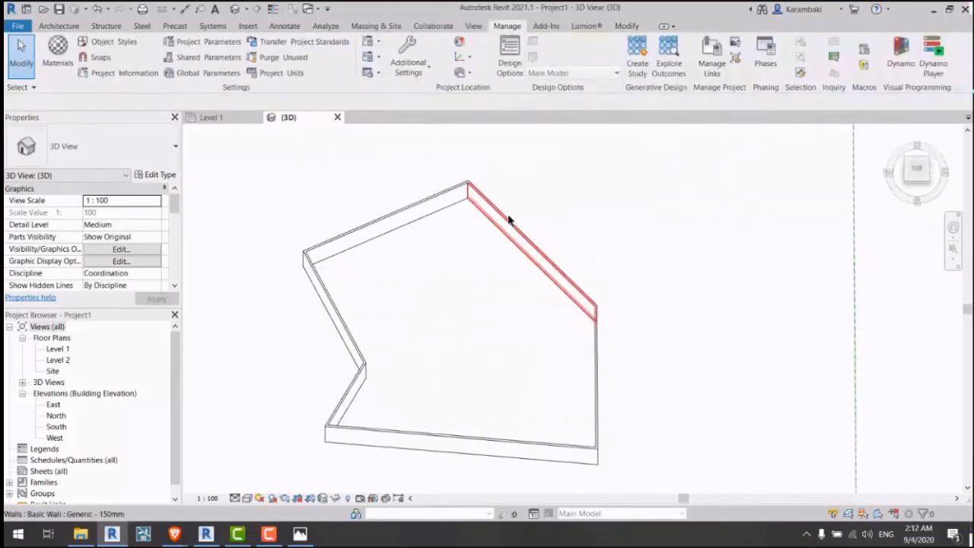
Step: Tab-select the chain of six room walls and delete them
{"action": "left_click", "coordinate": [508, 219]}
{"action": "key", "text": "Tab"}
{"action": "left_click", "coordinate": [508, 220]}
{"action": "key", "text": "Delete"}
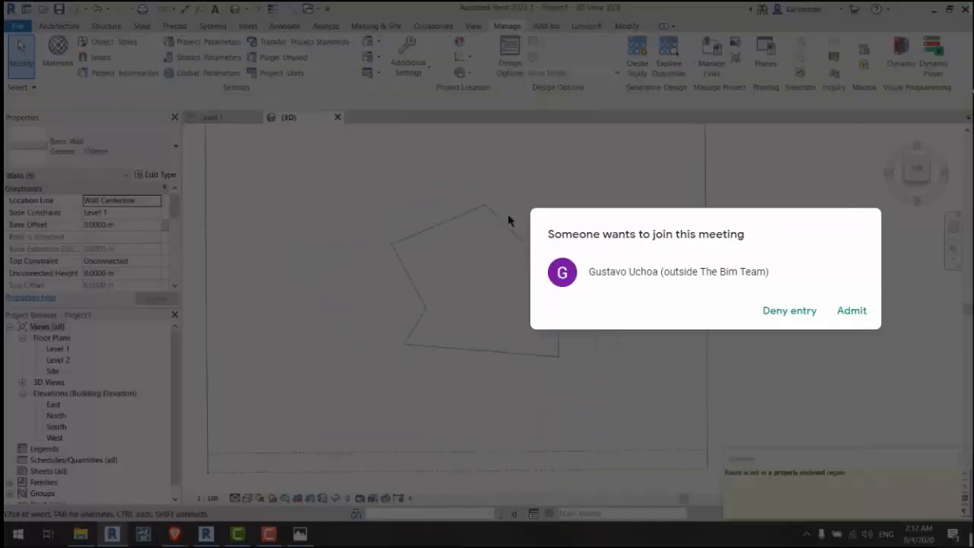
Step: Dismiss the meeting request, undo a stray outline copy, and return to the YouTube browser
{"action": "left_click", "coordinate": [430, 273]}
{"action": "left_click", "coordinate": [852, 311]}
{"action": "left_click_drag", "start_coordinate": [430, 273], "coordinate": [819, 247], "text": "ctrl"}
{"action": "left_click_drag", "start_coordinate": [818, 246], "coordinate": [630, 219], "text": "ctrl"}
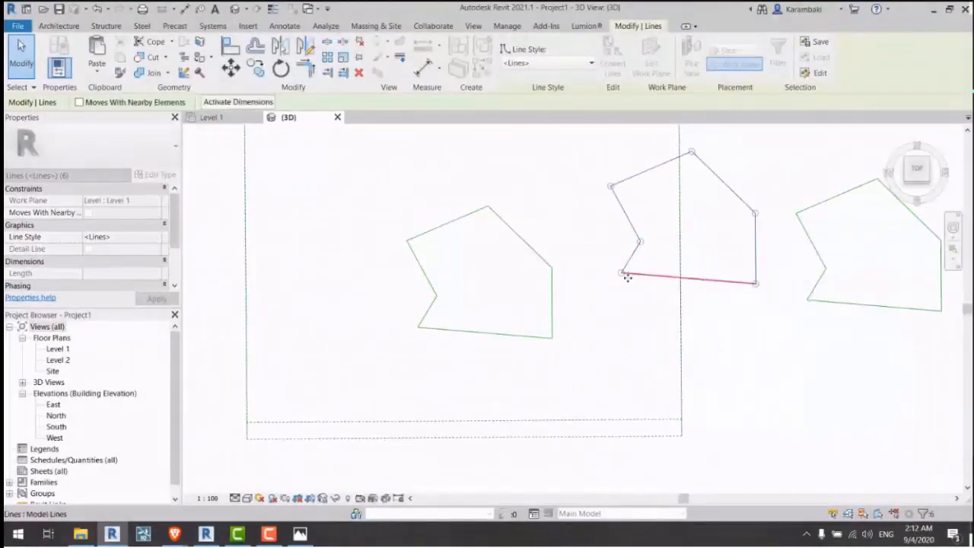
{"action": "key", "text": "Delete"}
{"action": "key", "text": "ctrl+z"}
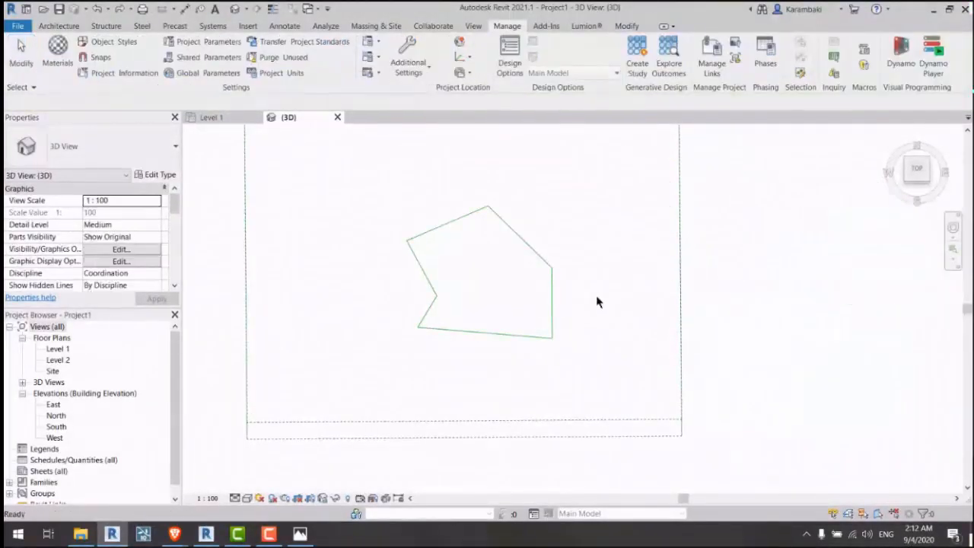
{"action": "scroll", "coordinate": [589, 283], "scroll_direction": "up", "scroll_amount": 1}
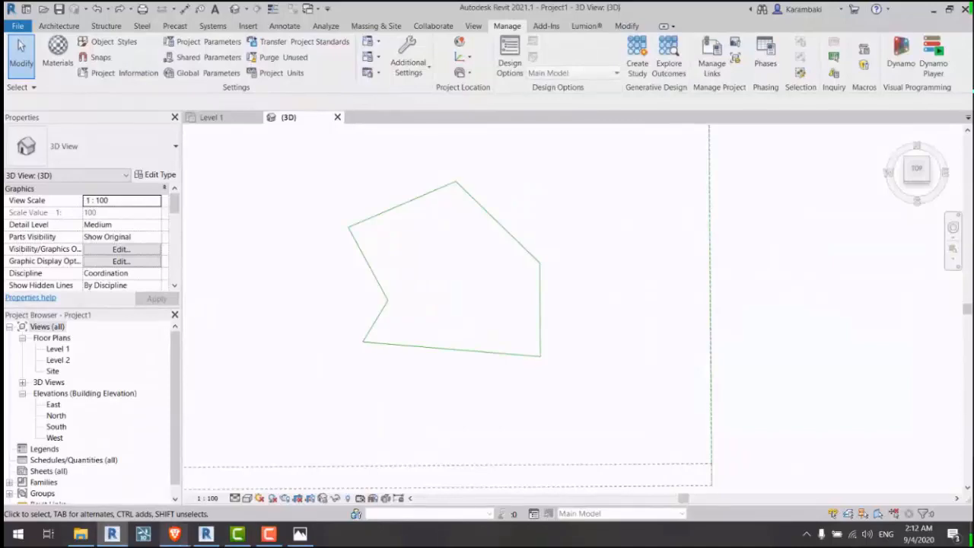
{"action": "mouse_move", "coordinate": [175, 534]}
{"action": "left_click", "coordinate": [135, 503]}
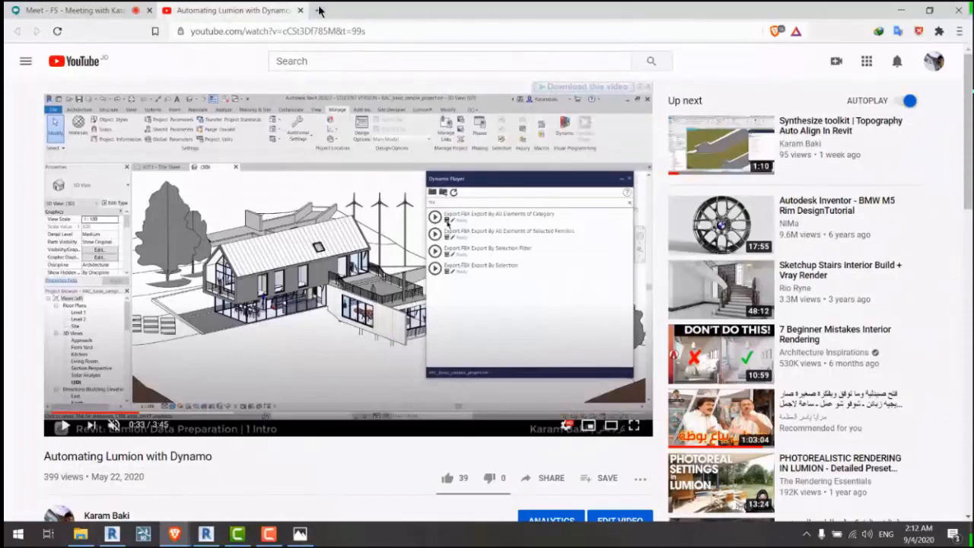
Step: Open facebook.com/revitelites from the address-bar suggestions in a new tab
{"action": "left_click", "coordinate": [319, 10]}
{"action": "type", "text": "FACE"}
{"action": "key", "text": "Down"}
{"action": "key", "text": "Down"}
{"action": "key", "text": "Down"}
{"action": "key", "text": "Down"}
{"action": "key", "text": "Down"}
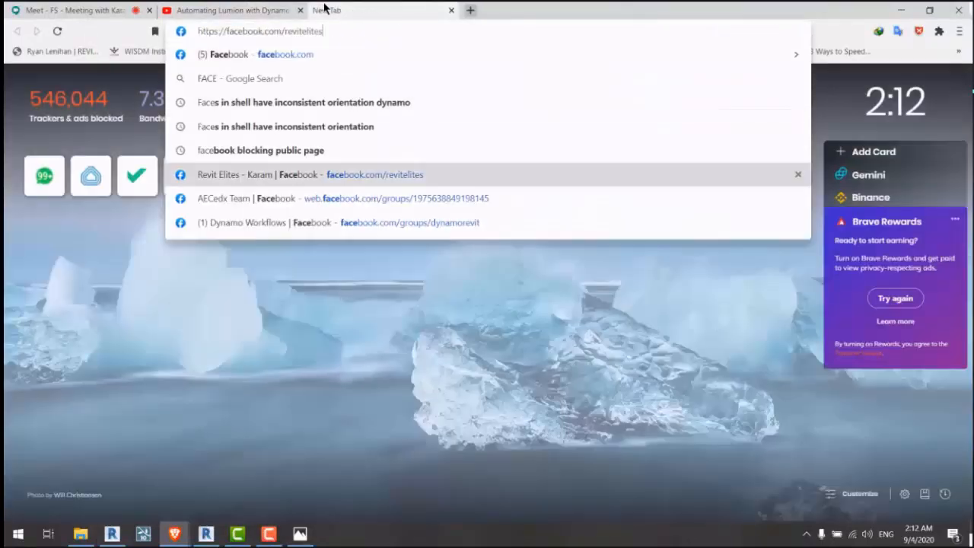
{"action": "key", "text": "Return"}
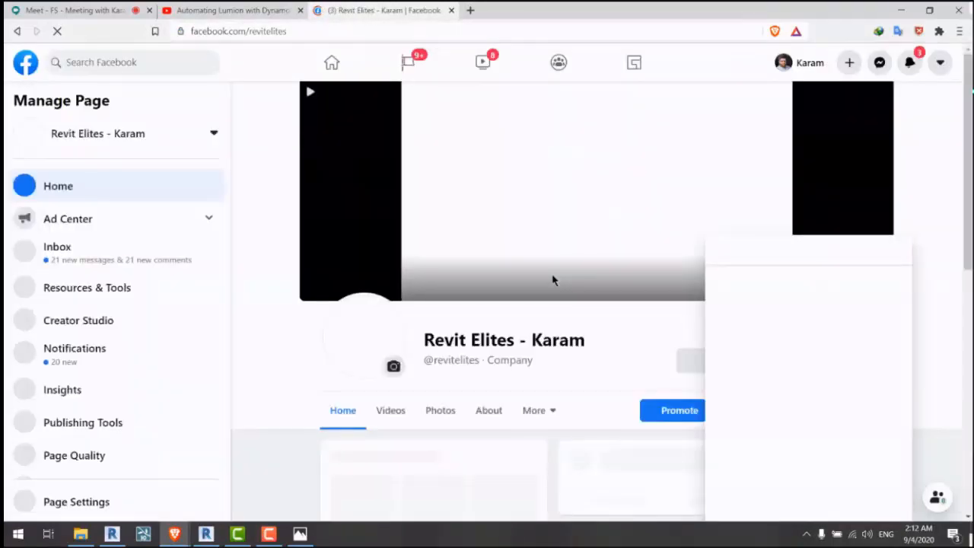
Step: Scroll the feed and enlarge the Blaze Trimmer skyscraper presentation board, then return to Revit
{"action": "scroll", "coordinate": [578, 253], "scroll_direction": "down", "scroll_amount": 5}
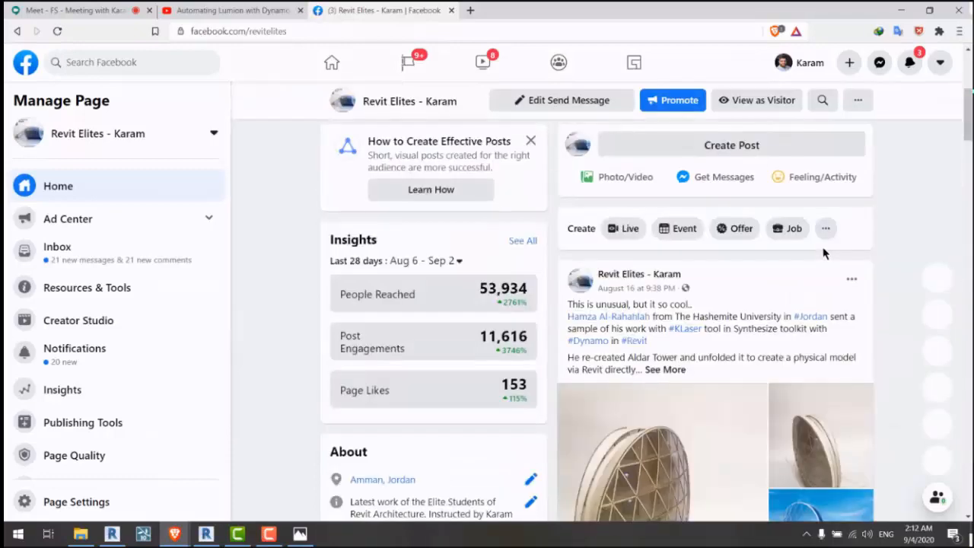
{"action": "scroll", "coordinate": [825, 253], "scroll_direction": "down", "scroll_amount": 1}
{"action": "scroll", "coordinate": [845, 253], "scroll_direction": "down", "scroll_amount": 5}
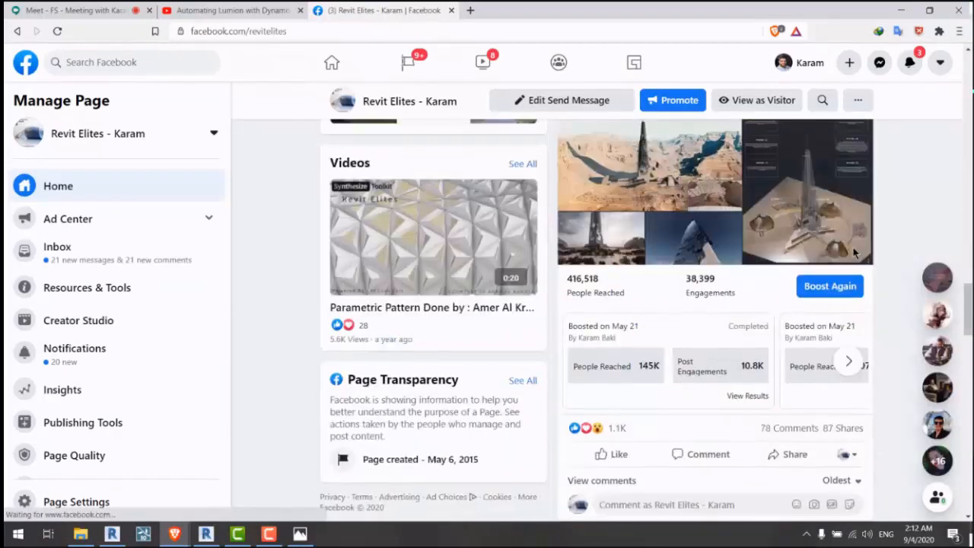
{"action": "scroll", "coordinate": [853, 253], "scroll_direction": "up", "scroll_amount": 3}
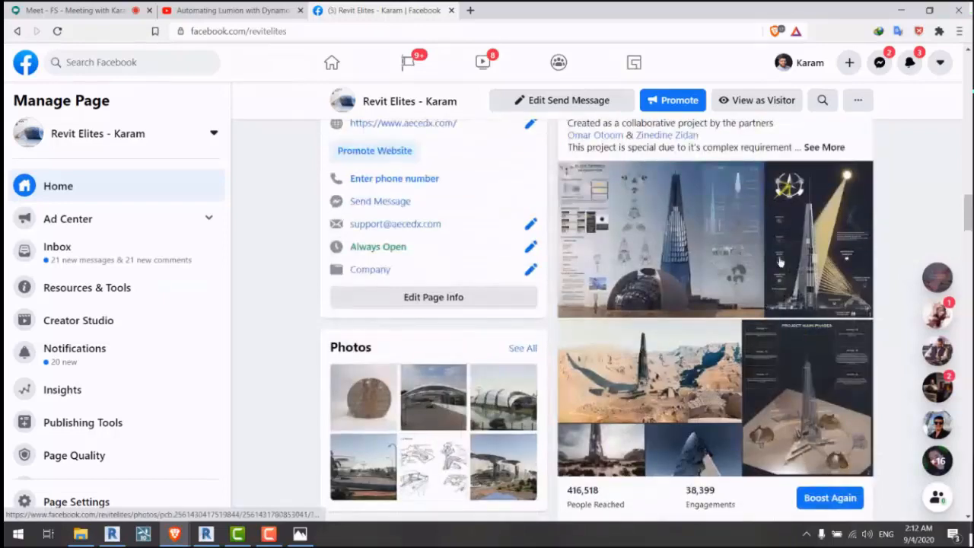
{"action": "left_click", "coordinate": [778, 262]}
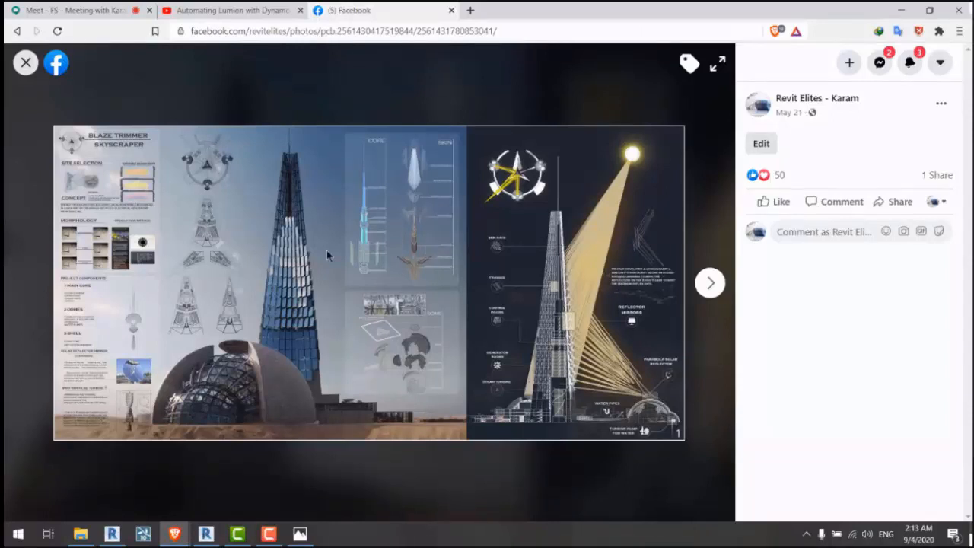
{"action": "left_click", "coordinate": [112, 533]}
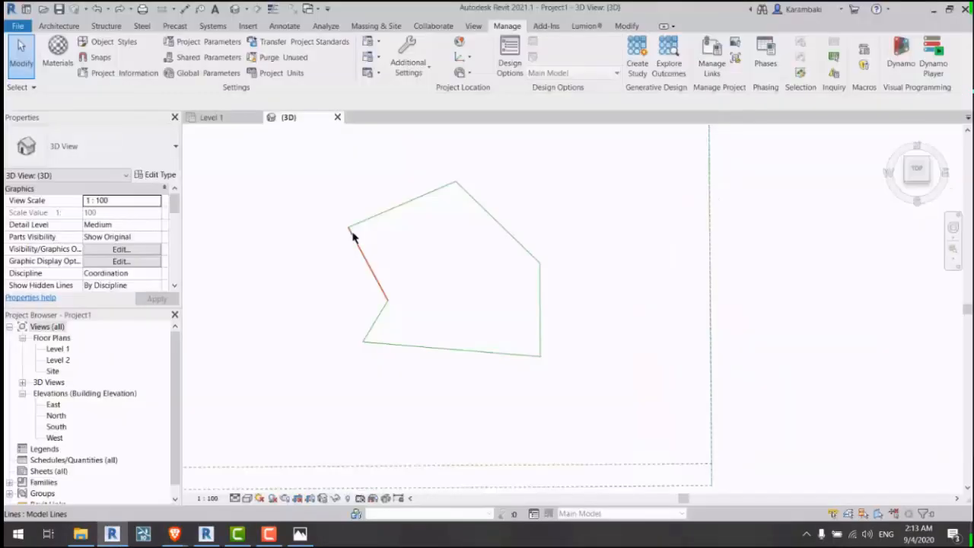
Step: Pan the room outline view slightly and launch Dynamo from the Manage tab
{"action": "middle_click_drag", "start_coordinate": [353, 237], "coordinate": [352, 257]}
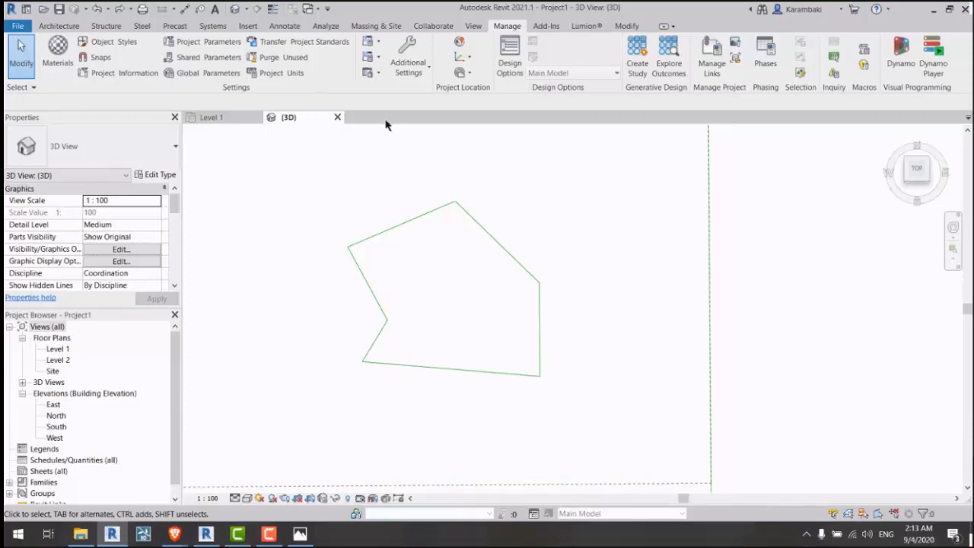
{"action": "left_click", "coordinate": [900, 52]}
Step: Start a new Dynamo workspace and add a Data.ExportCSV node found by searching 'write'
{"action": "mouse_move", "coordinate": [112, 533]}
{"action": "left_click", "coordinate": [54, 483]}
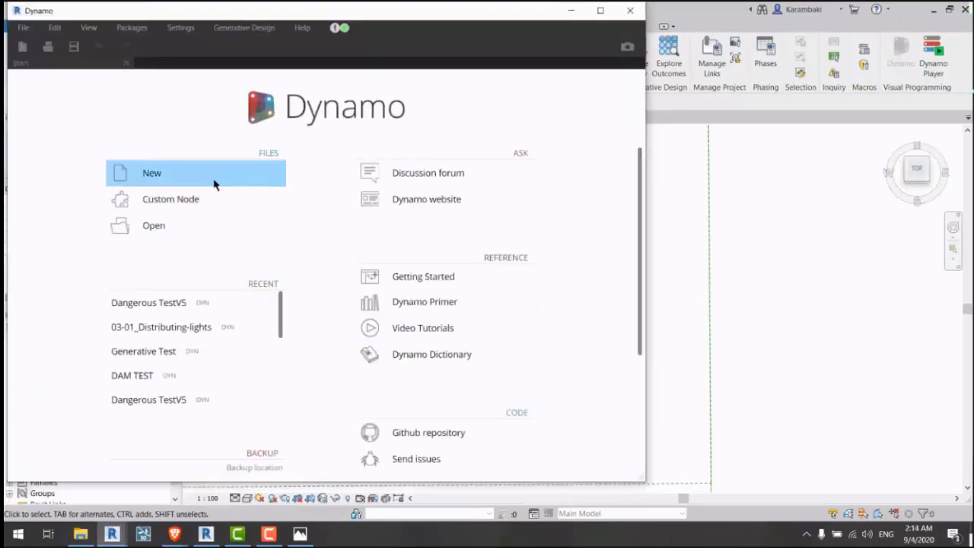
{"action": "left_click", "coordinate": [213, 182]}
{"action": "left_click", "coordinate": [132, 85]}
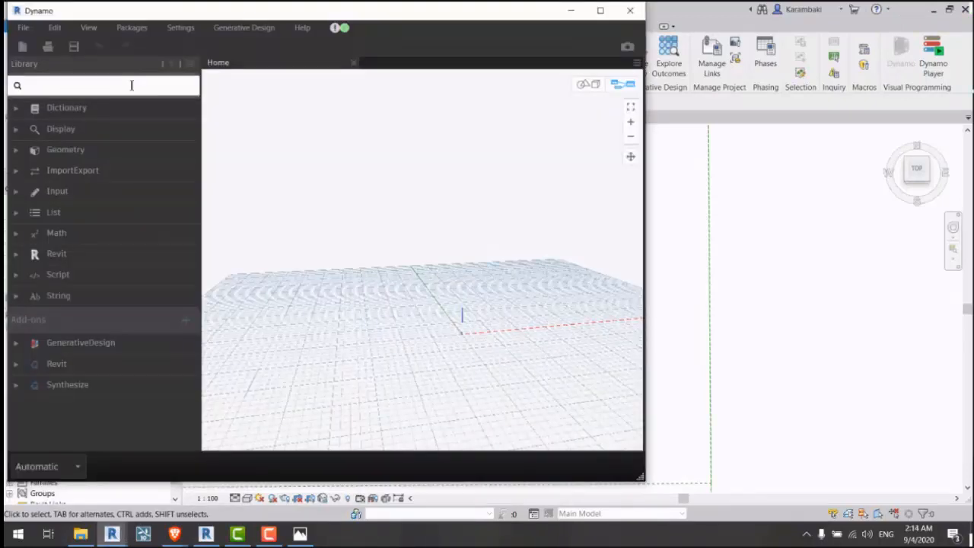
{"action": "type", "text": "write"}
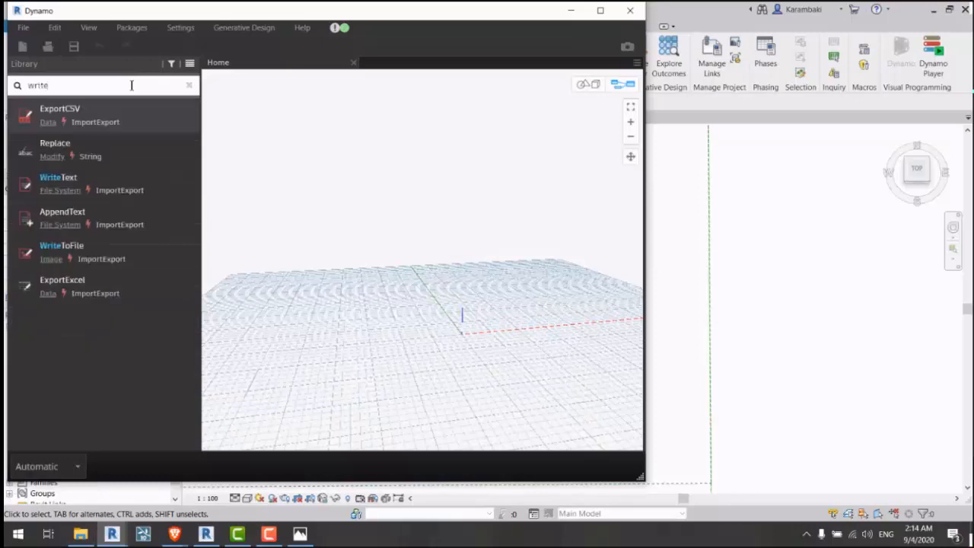
{"action": "left_click", "coordinate": [117, 122]}
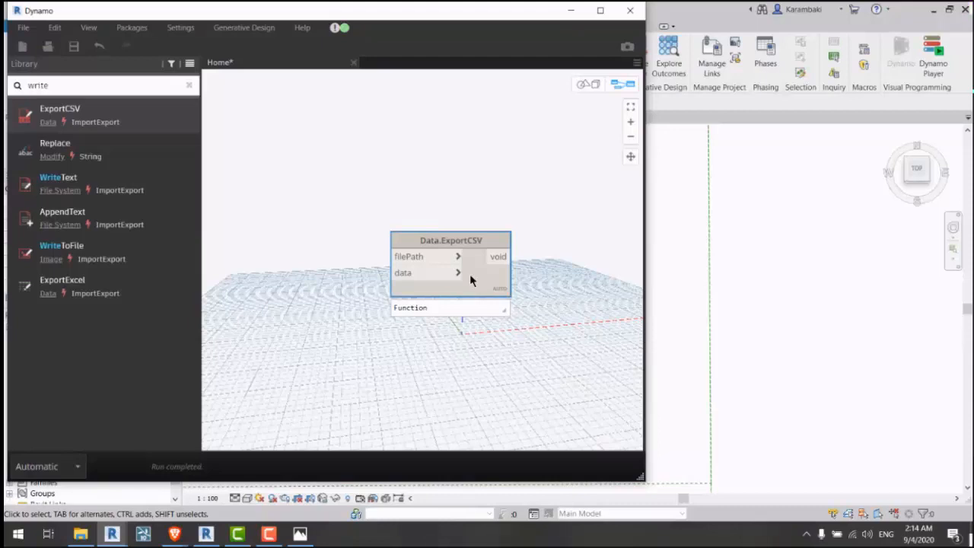
Step: Clear the search, move the ExportCSV node higher, and close the Home workspace
{"action": "left_click", "coordinate": [191, 86]}
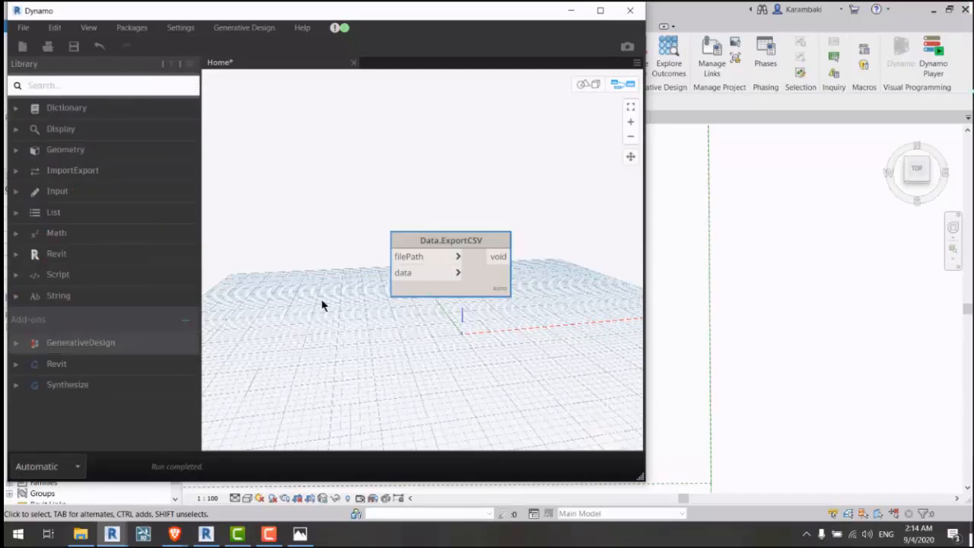
{"action": "left_click_drag", "start_coordinate": [480, 289], "coordinate": [476, 203]}
{"action": "left_click", "coordinate": [483, 272]}
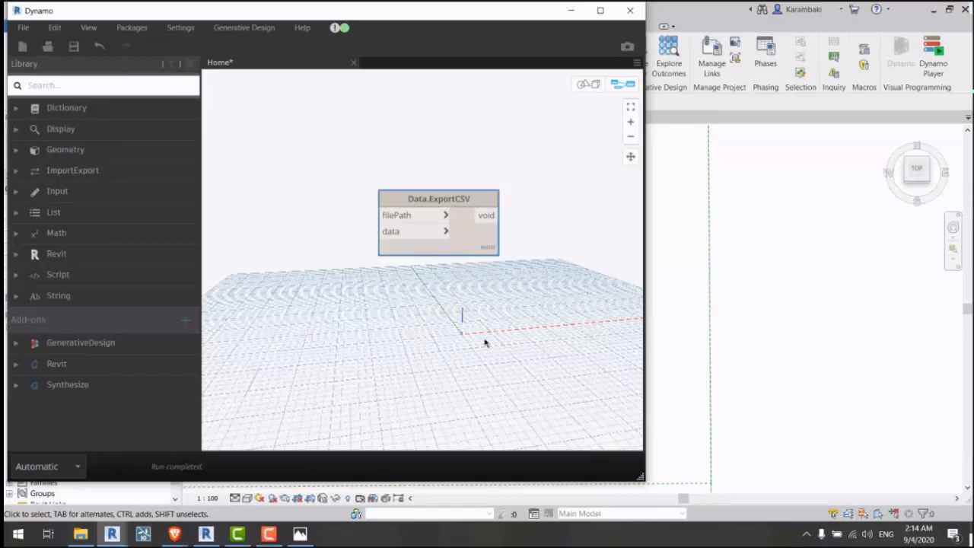
{"action": "left_click", "coordinate": [483, 342]}
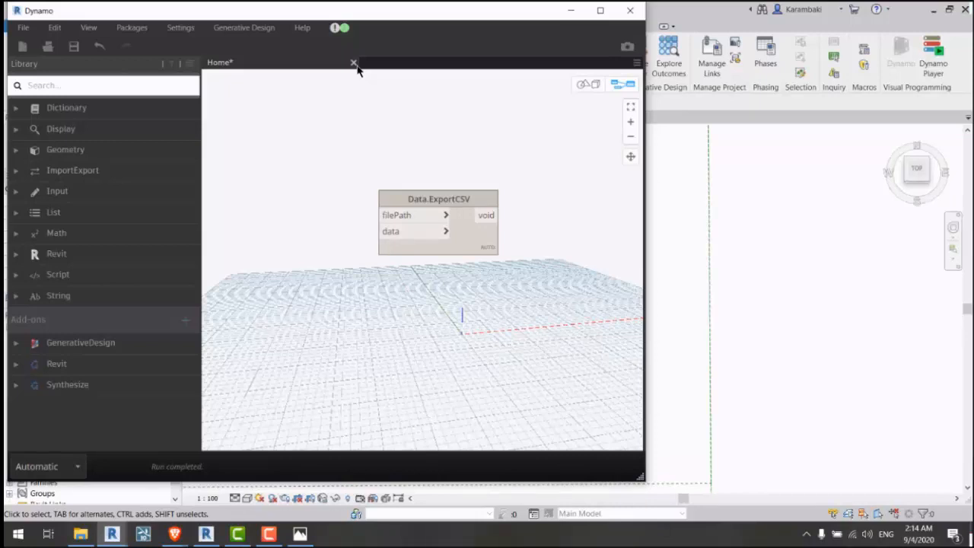
{"action": "left_click", "coordinate": [630, 9]}
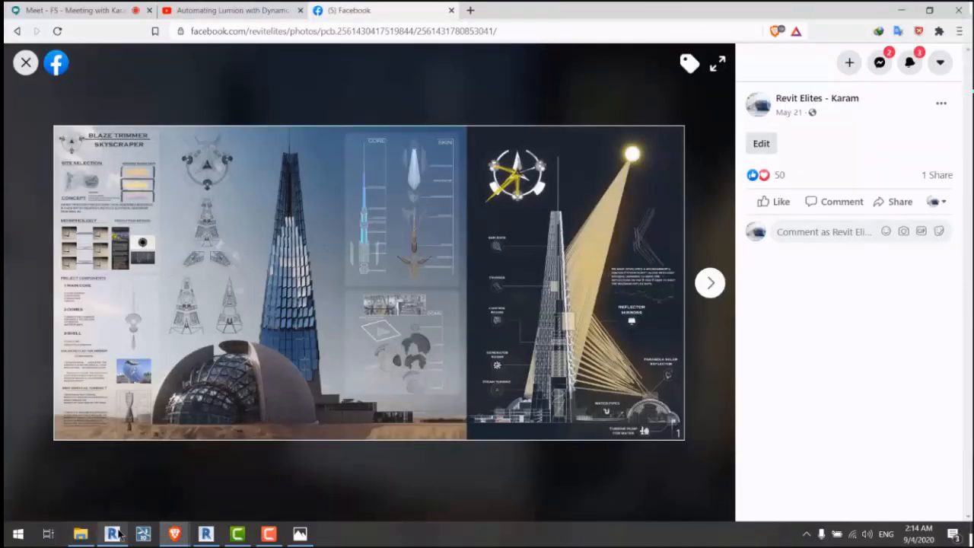
Step: View Grid Object Placement 001 outcomes, then the 03-01_Distributing-lights 001 outcome details
{"action": "left_click", "coordinate": [114, 534]}
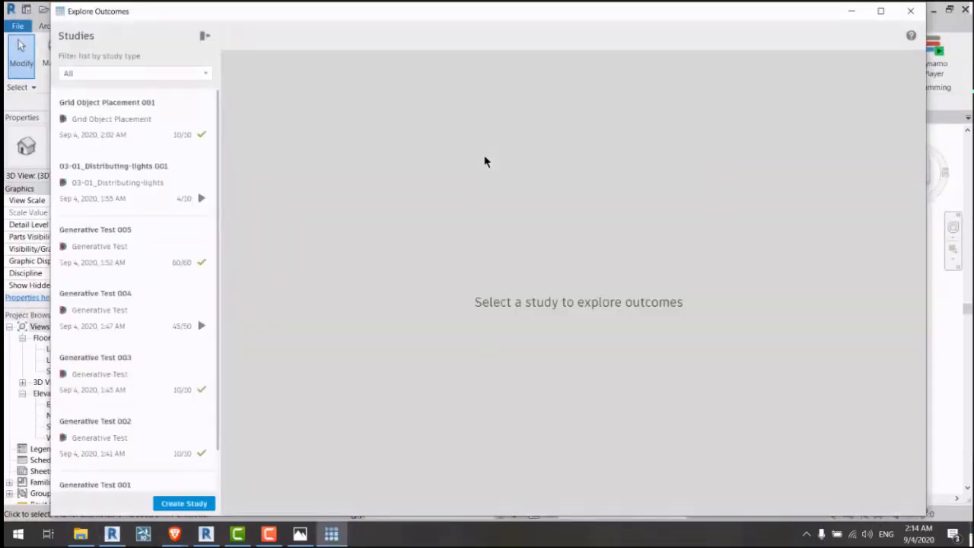
{"action": "left_click", "coordinate": [122, 144]}
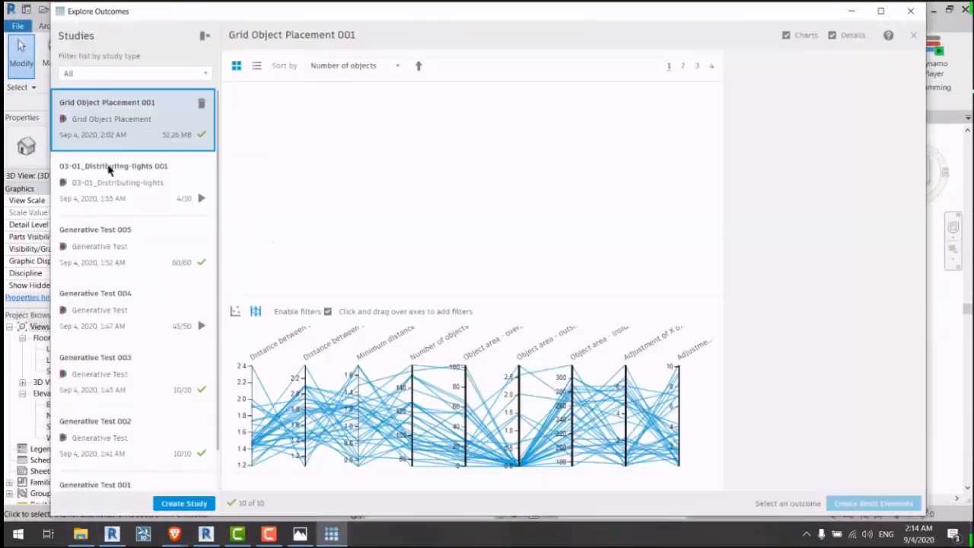
{"action": "left_click", "coordinate": [142, 199]}
{"action": "left_click", "coordinate": [249, 157]}
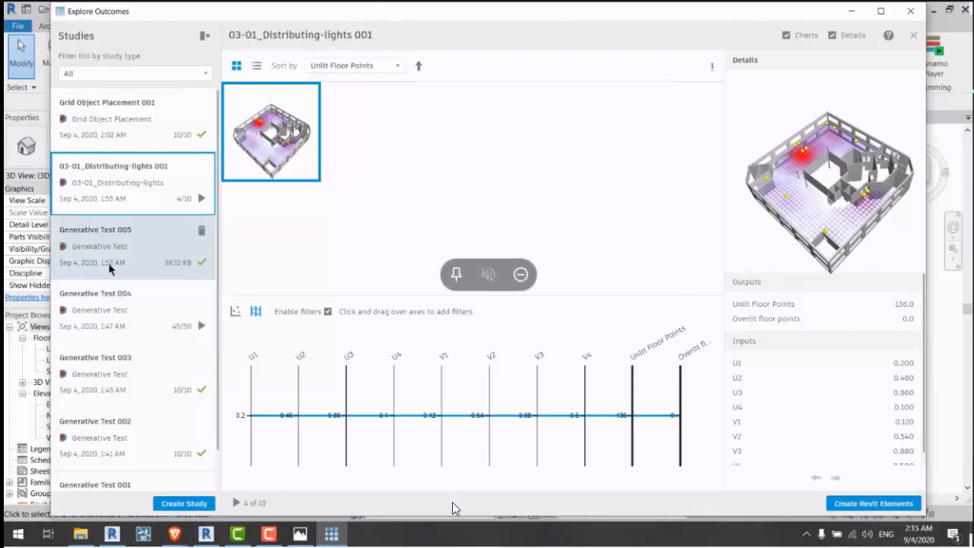
Step: Check Generative Test 003, return to Grid Object Placement 001's ten layouts, then switch to the browser
{"action": "left_click", "coordinate": [108, 384]}
{"action": "left_click", "coordinate": [133, 122]}
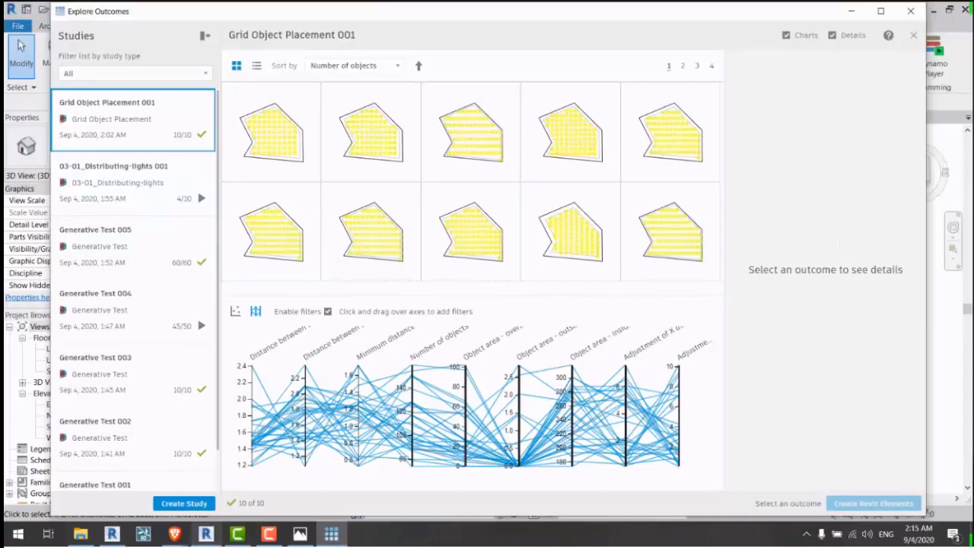
{"action": "mouse_move", "coordinate": [174, 533]}
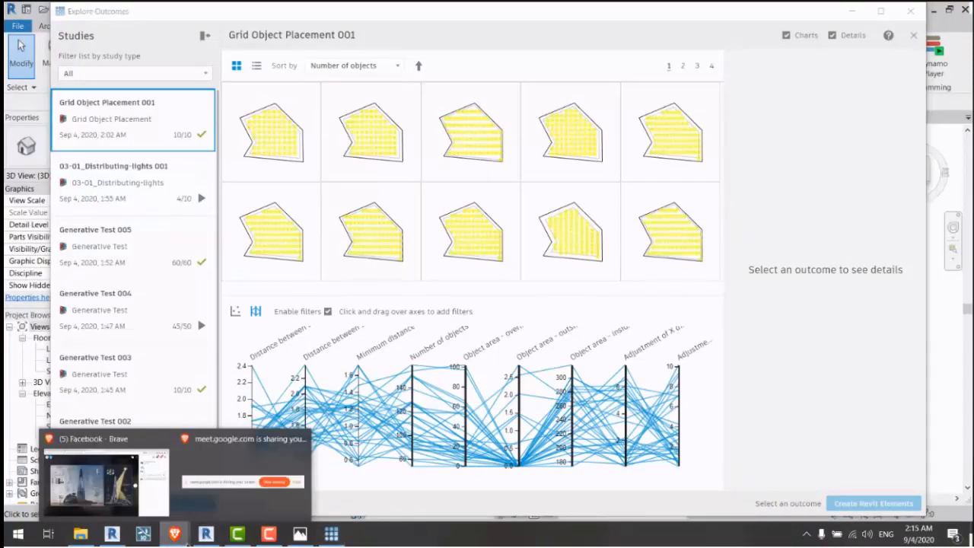
{"action": "left_click", "coordinate": [135, 502]}
Step: In the Meet call, test the speakers and select Microfone (Realtek Audio) as the microphone
{"action": "left_click", "coordinate": [74, 8]}
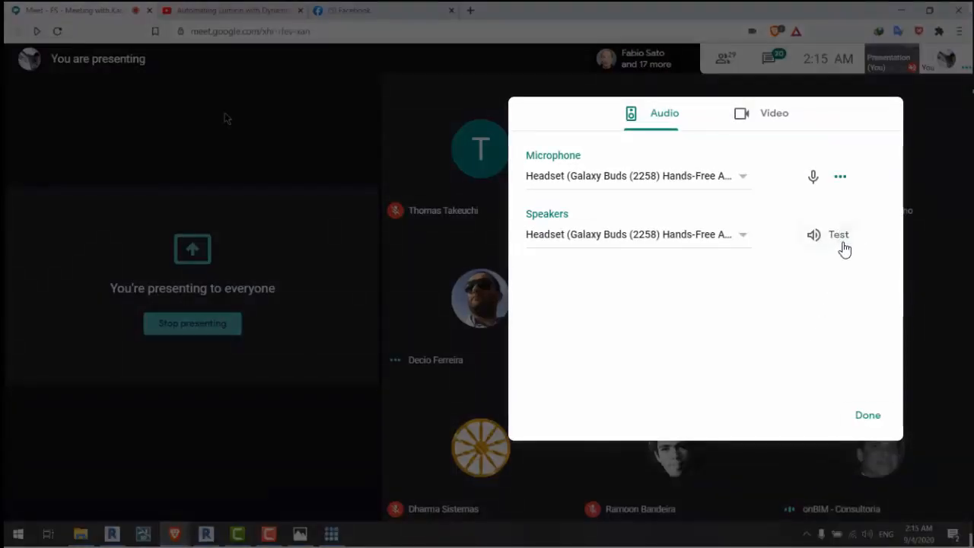
{"action": "left_click", "coordinate": [840, 236]}
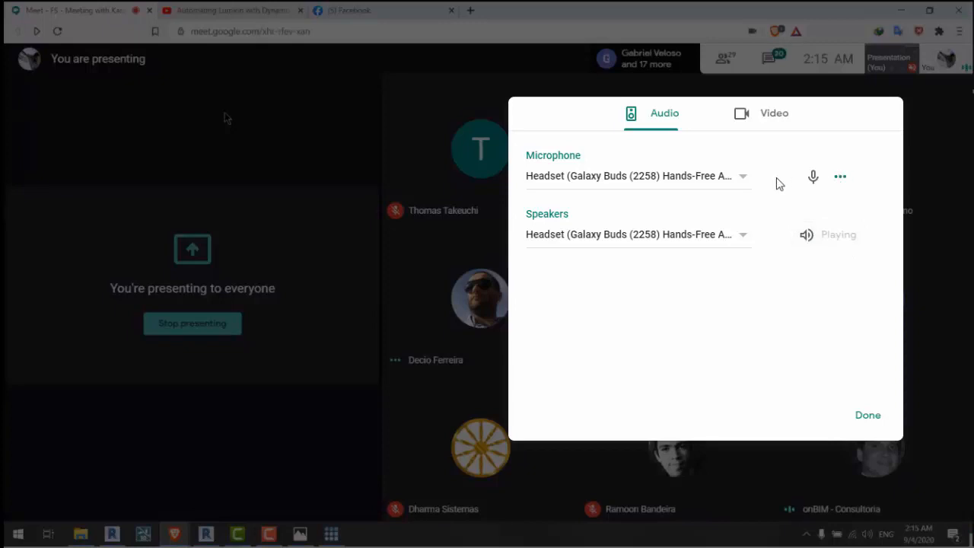
{"action": "left_click", "coordinate": [741, 181]}
{"action": "left_click", "coordinate": [621, 210]}
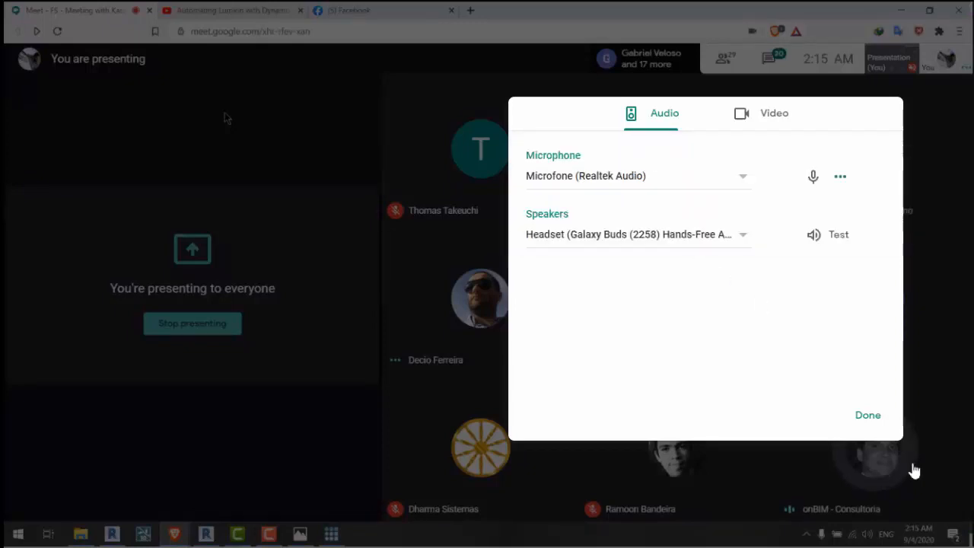
{"action": "left_click", "coordinate": [859, 418]}
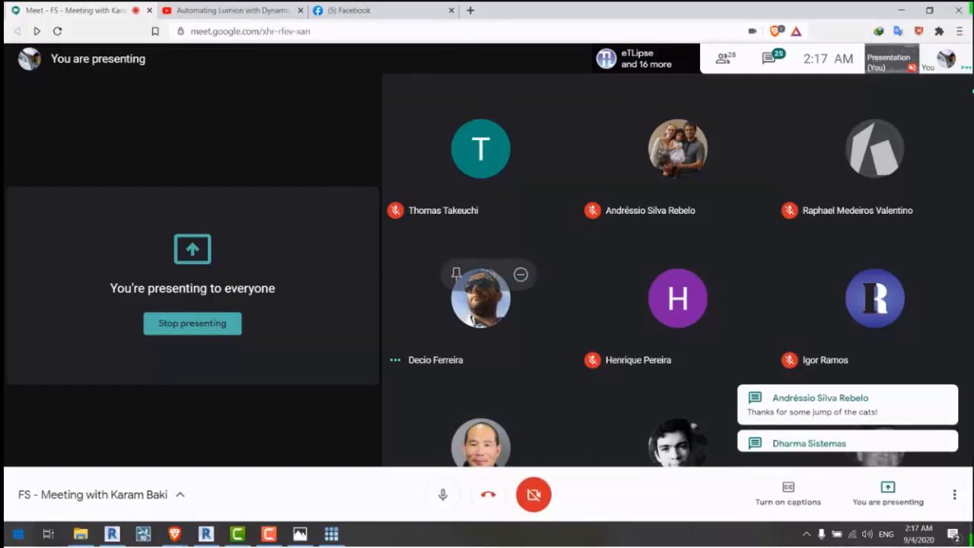
Step: Launch Notepad, type the presenter's contact e-mail address, then minimize the Notepad window
{"action": "key", "text": "super"}
{"action": "type", "text": "notepad"}
{"action": "left_click", "coordinate": [135, 186]}
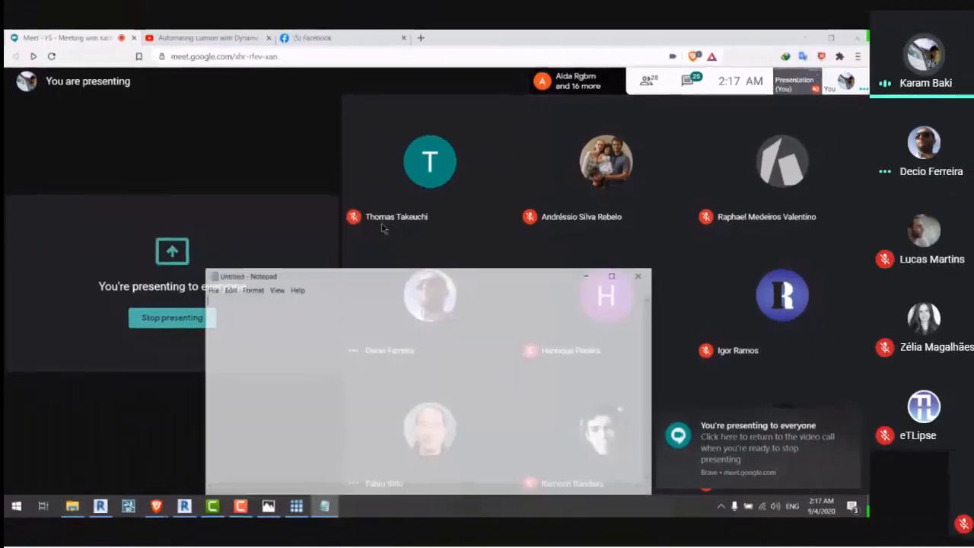
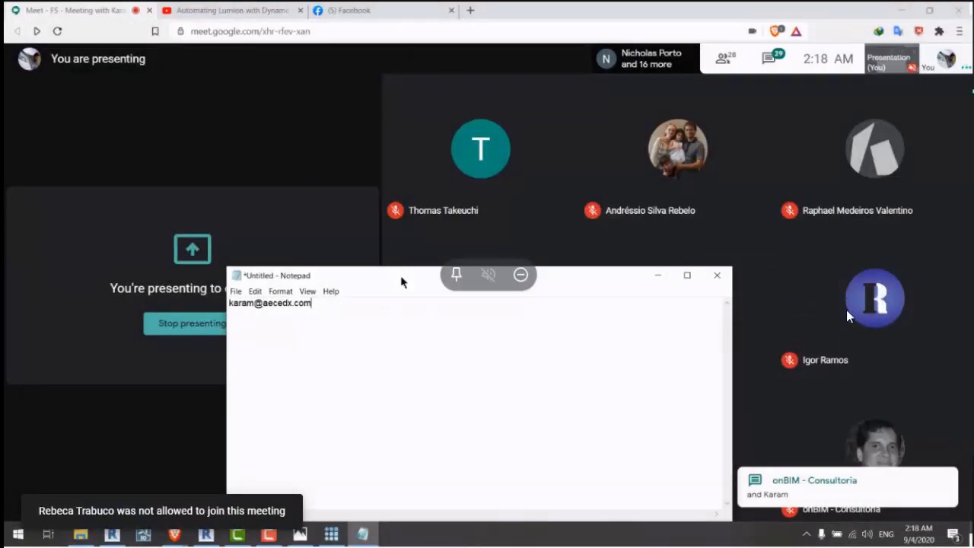
{"action": "left_click", "coordinate": [658, 277]}
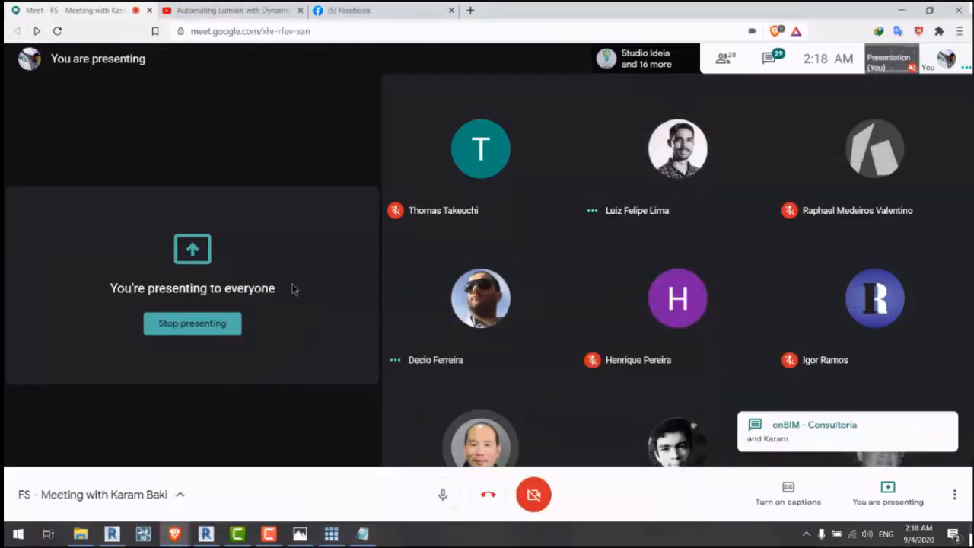